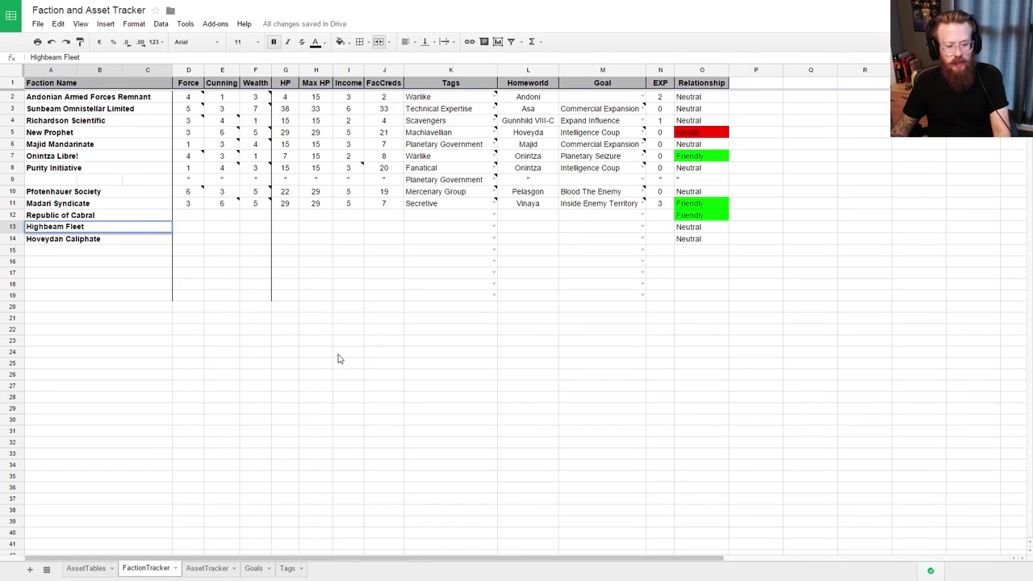
# Step: Switch to the FACTION TURNS spreadsheet and go to Richardson Scientific's entry in the Turn Eight (August 3200) column
pyautogui.hotkey('ctrl', 'Tab')
pyautogui.hotkey('ctrl', 'Tab')
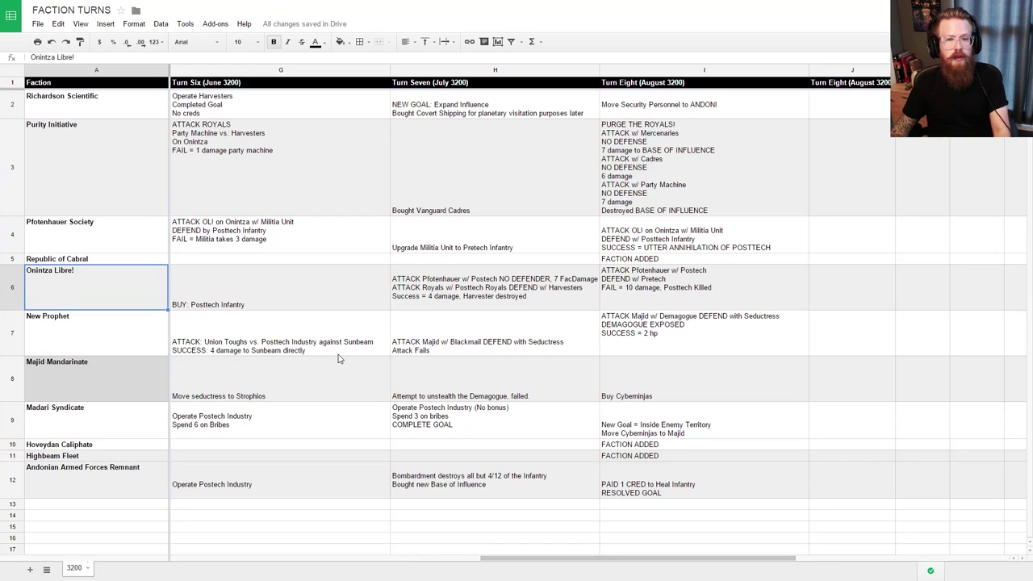
pyautogui.click(673, 110)
pyautogui.press('Up')
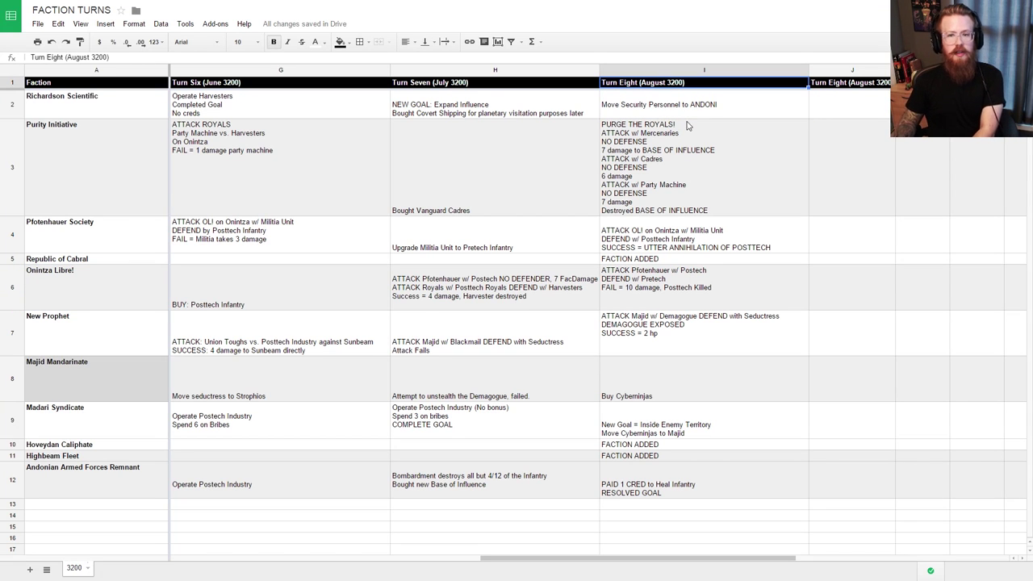
pyautogui.press('Down')
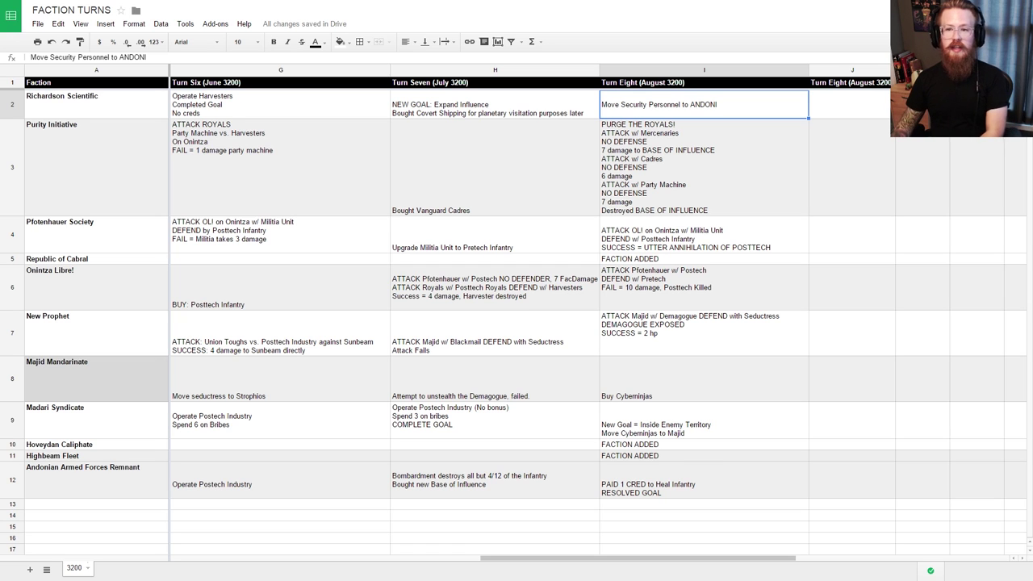
# Step: Rename the duplicate Turn Eight header in column J as "Turn Nine (September 3200)"
pyautogui.click(833, 82)
pyautogui.doubleClick(54, 57)
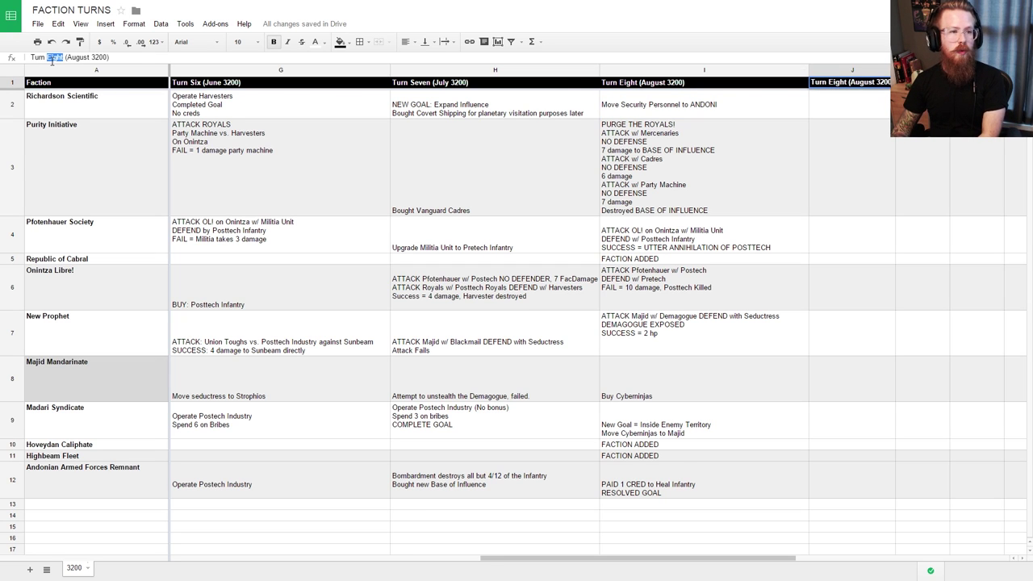
pyautogui.write('Nine')
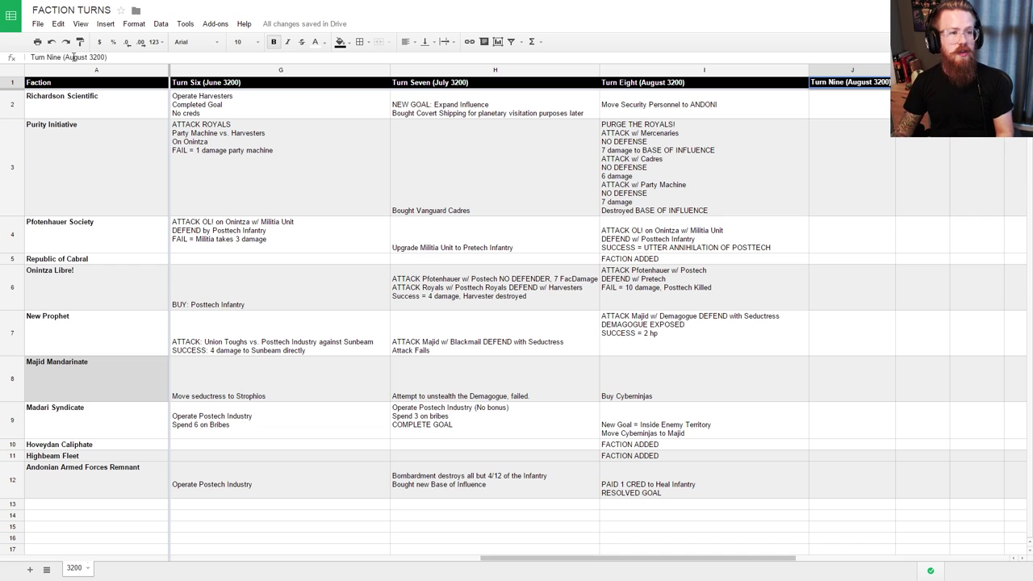
pyautogui.moveTo(65, 57); pyautogui.dragTo(87, 57)
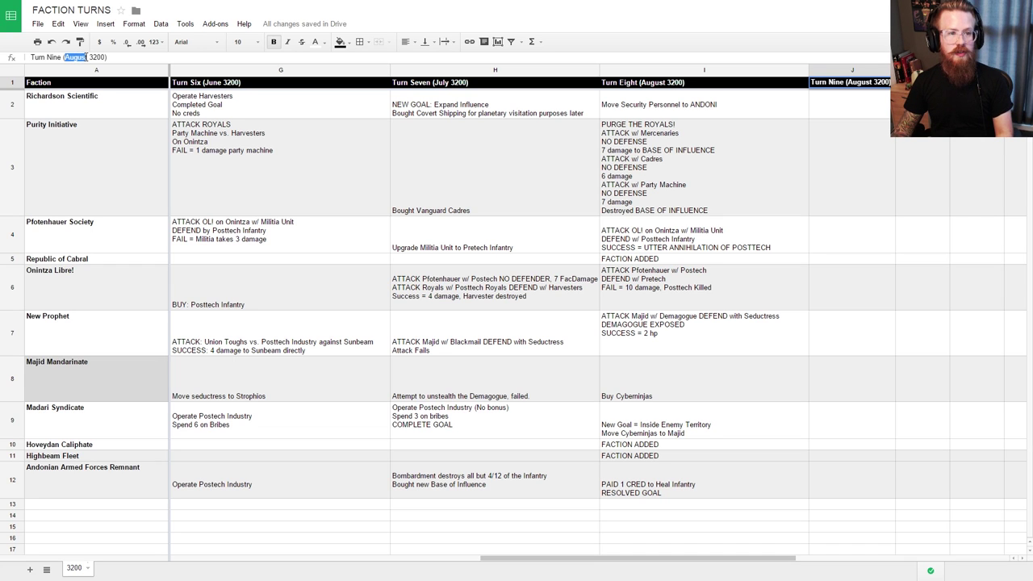
pyautogui.write('S')
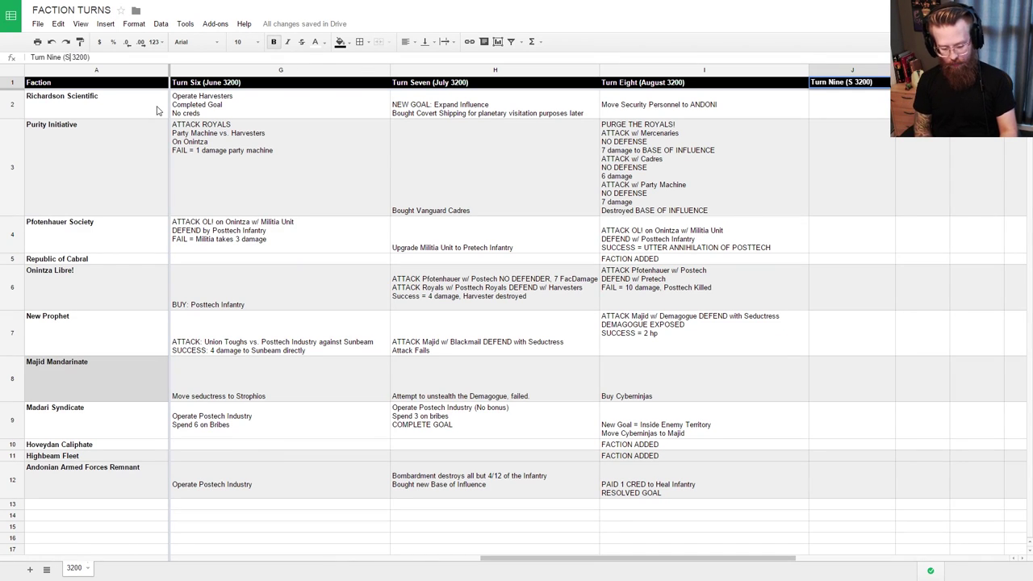
pyautogui.write('eptember')
pyautogui.press('Return')
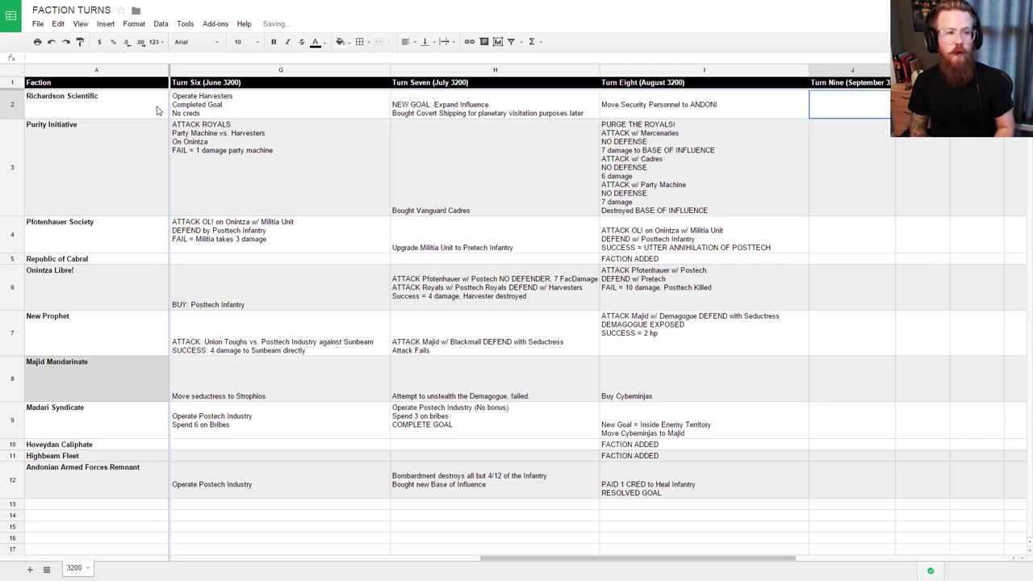
# Step: Review Richardson Scientific's Turn Seven and Turn Eight entries
pyautogui.press('Up')
pyautogui.press('Left')
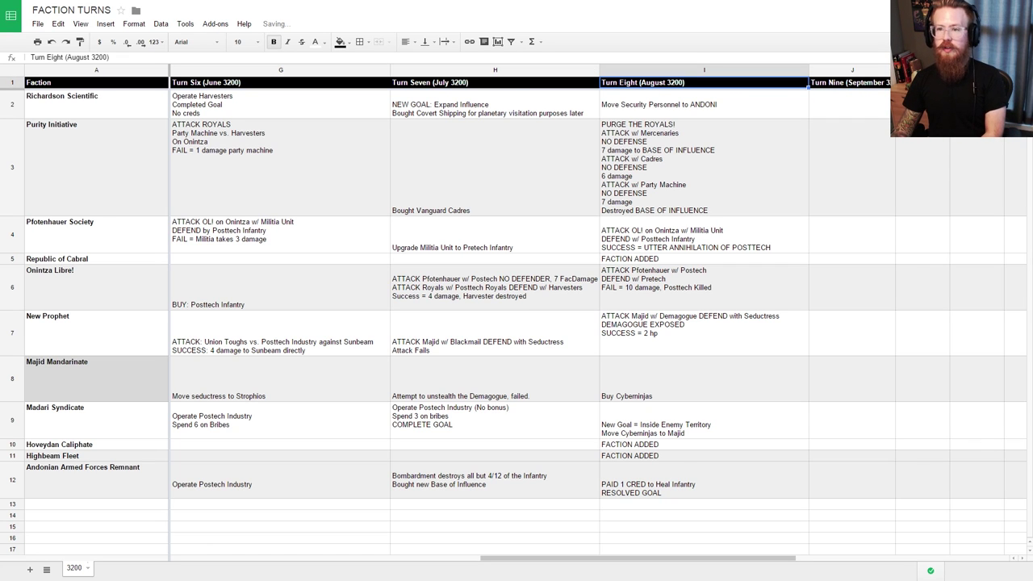
pyautogui.click(644, 113)
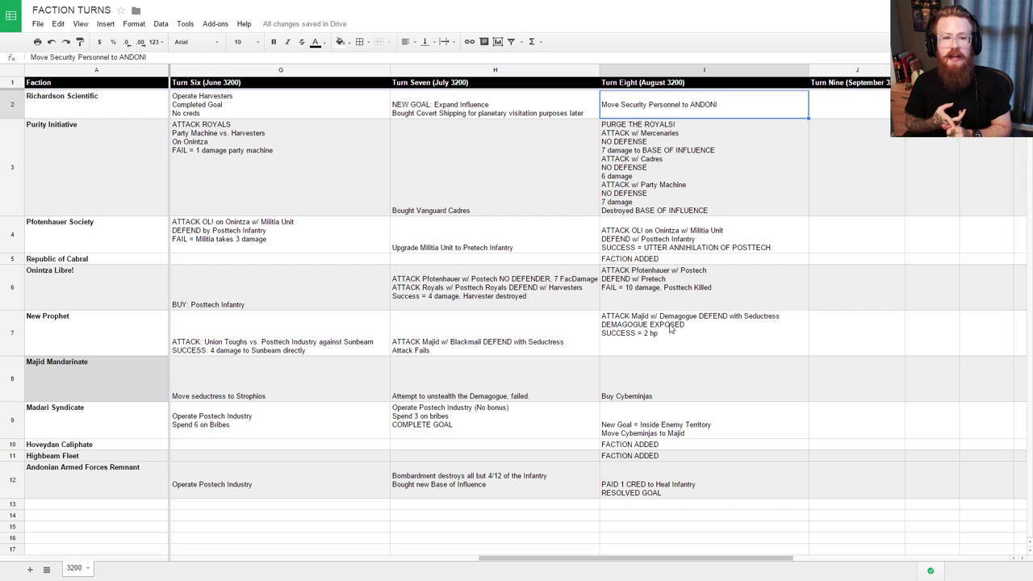
pyautogui.click(482, 115)
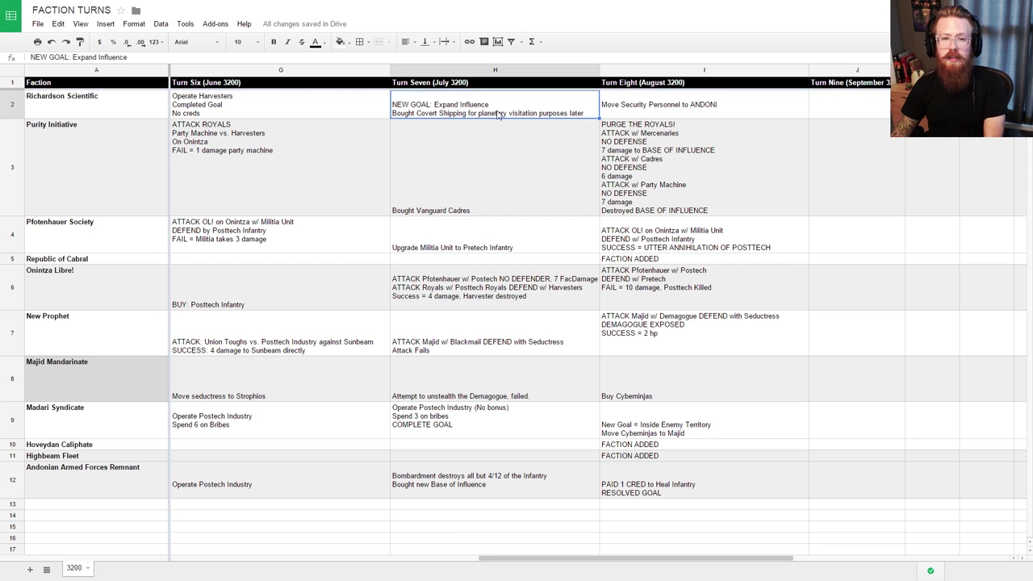
pyautogui.click(684, 109)
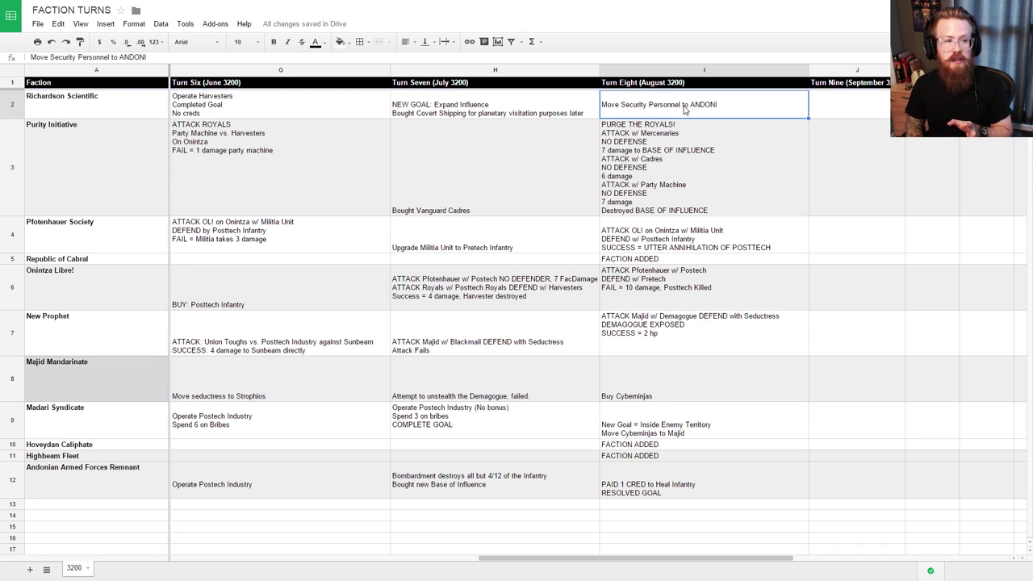
# Step: Review the Purity Initiative's actions across the row from Turn One through Turn Eight
pyautogui.press('Down')
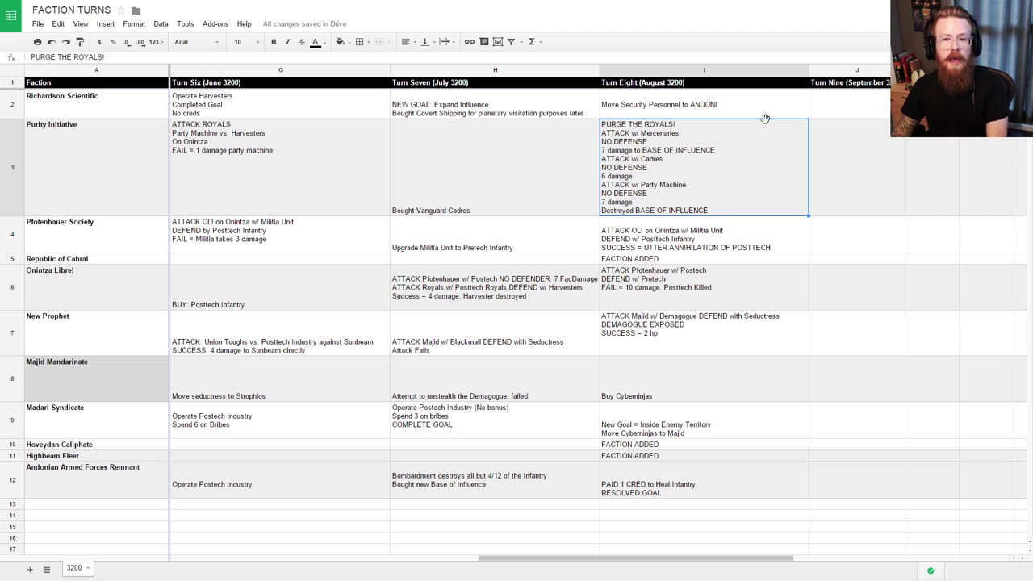
pyautogui.press('Left')
pyautogui.press('Left')
pyautogui.press('Left')
pyautogui.press('Left')
pyautogui.press('Left')
pyautogui.press('Left')
pyautogui.press('Left')
pyautogui.press('Left')
pyautogui.press('Right')
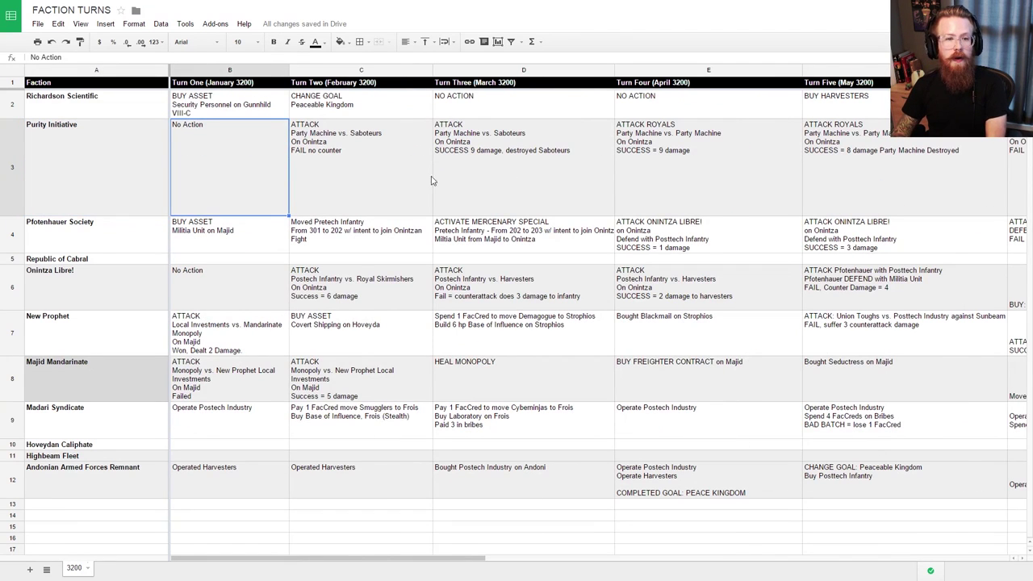
pyautogui.press('Right')
pyautogui.press('Right')
pyautogui.press('Right')
pyautogui.press('Right')
pyautogui.press('Right')
pyautogui.press('Right')
pyautogui.press('Right')
pyautogui.press('Right')
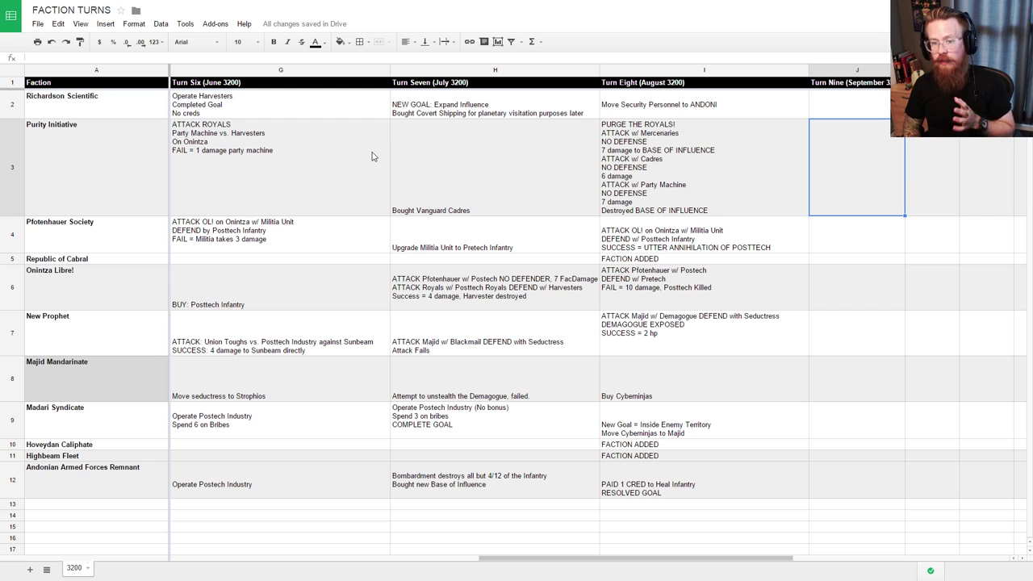
# Step: Review the Turn Eight entries of the Pfotenhauer Society and the Republic of Cabral
pyautogui.press('Down')
pyautogui.press('Left')
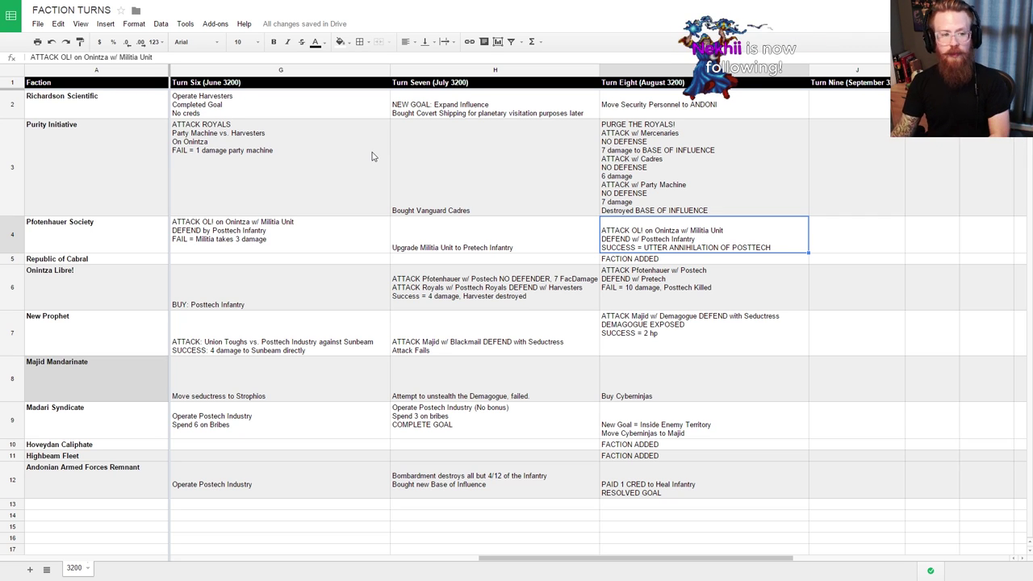
pyautogui.press('Down')
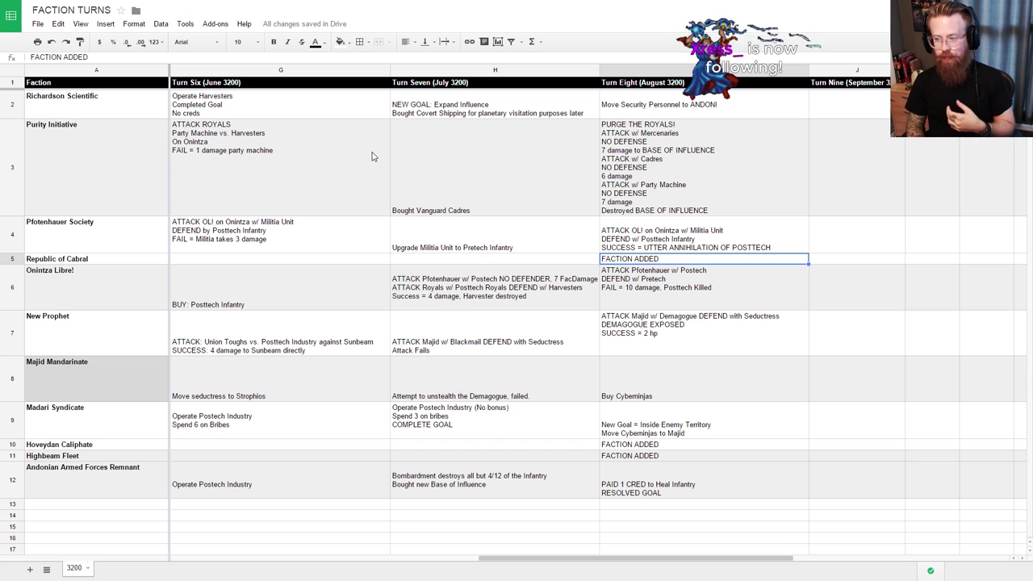
# Step: Review Onintza Libre!'s actions in its row from the early turns through Turn Eight
pyautogui.press('Down')
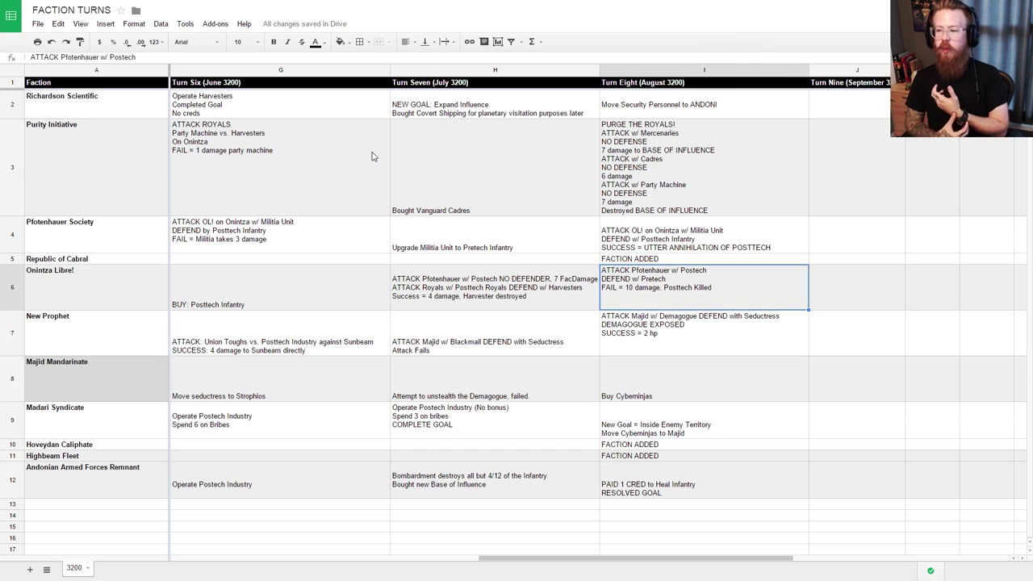
pyautogui.press('Left')
pyautogui.press('Left')
pyautogui.press('Left')
pyautogui.press('Left')
pyautogui.press('Left')
pyautogui.press('Left')
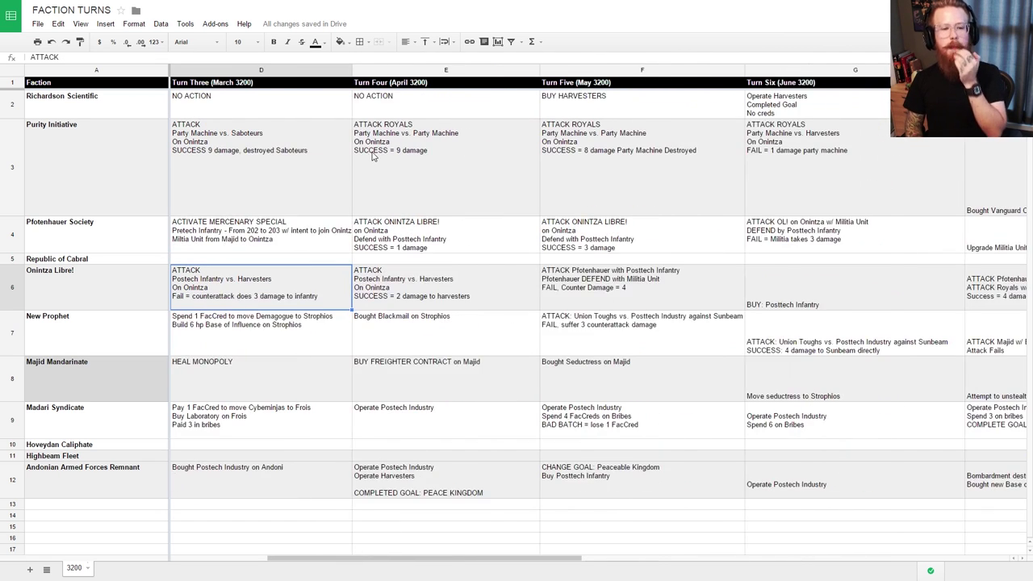
pyautogui.press('Left')
pyautogui.press('Right')
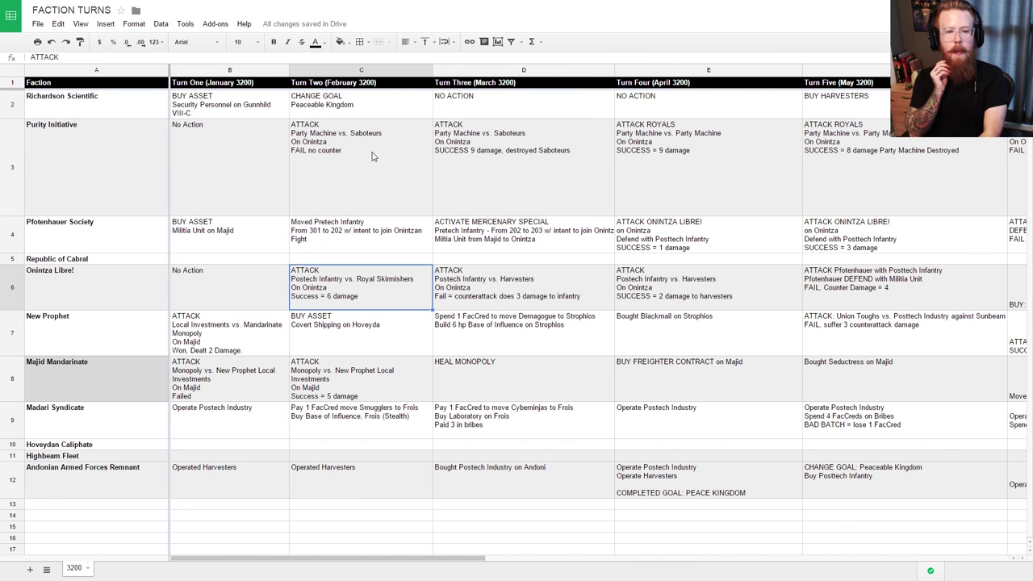
pyautogui.press('Right')
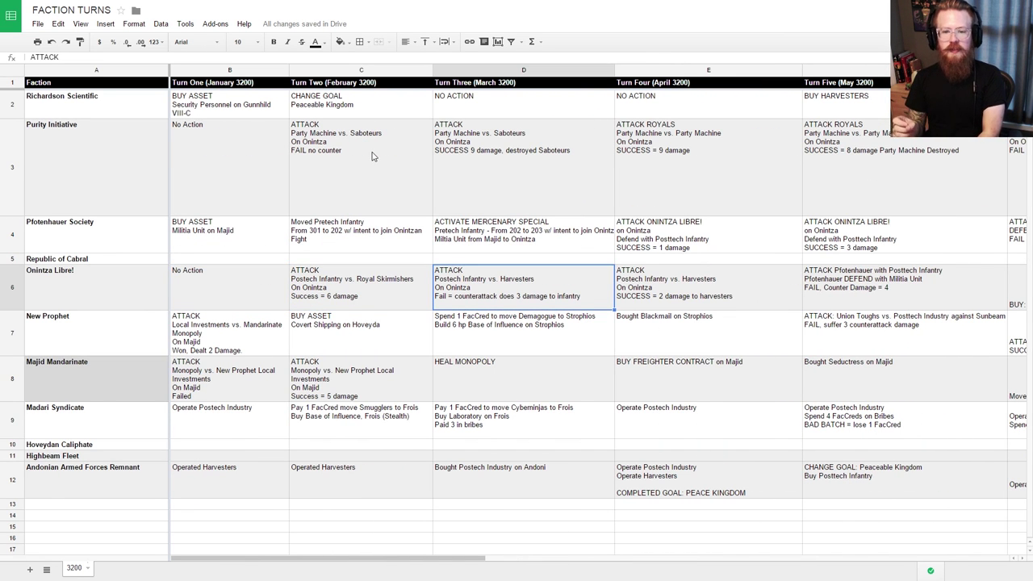
pyautogui.press('Right')
pyautogui.press('Right')
pyautogui.press('Right')
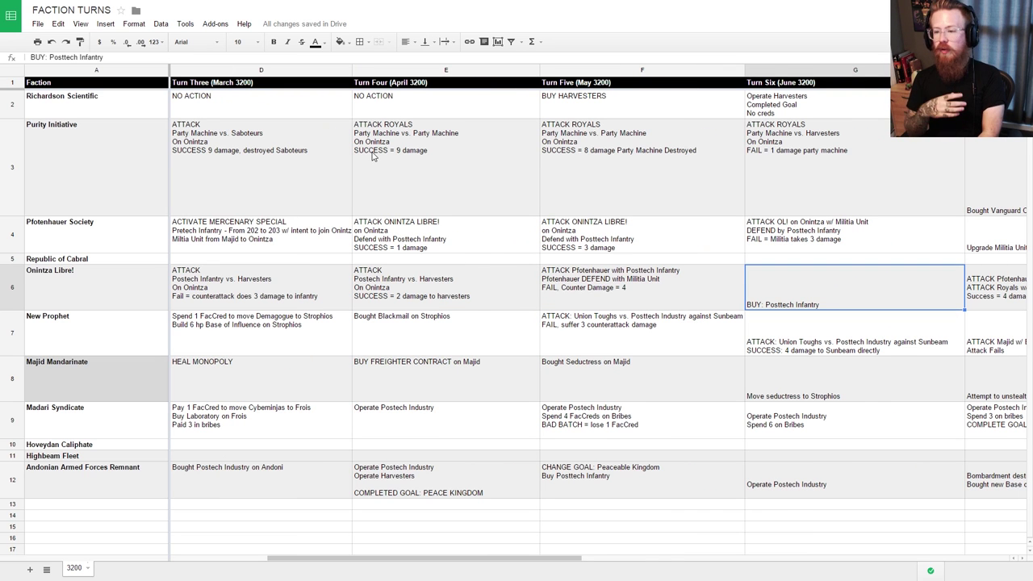
pyautogui.press('Right')
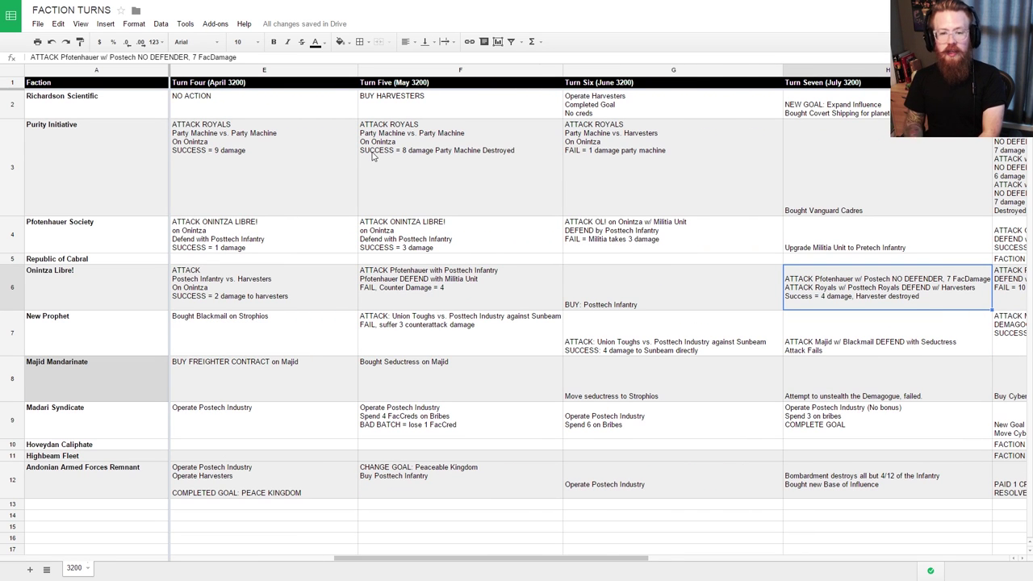
pyautogui.press('Right')
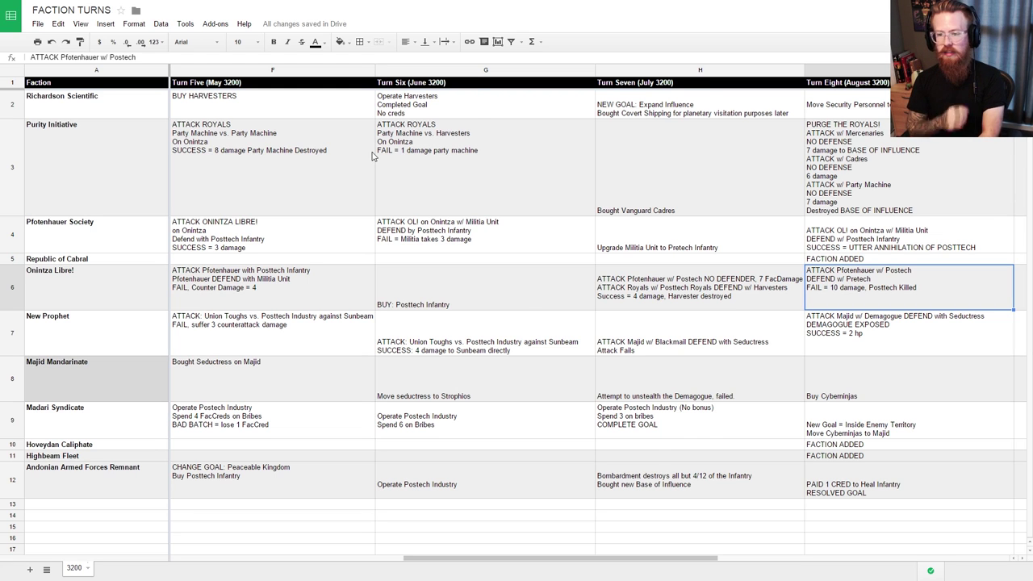
pyautogui.hscroll(3, 372, 156)
# Step: Review New Prophet's actions across its row from the early turns through Turn Eight
pyautogui.press('Down')
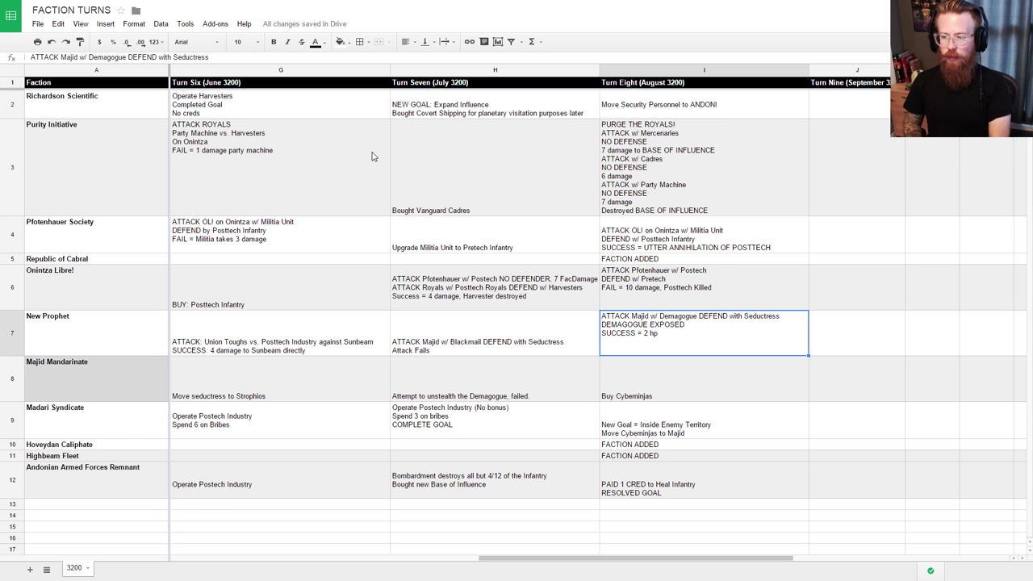
pyautogui.press('Left')
pyautogui.hotkey('ctrl', 'Left')
pyautogui.press('Right')
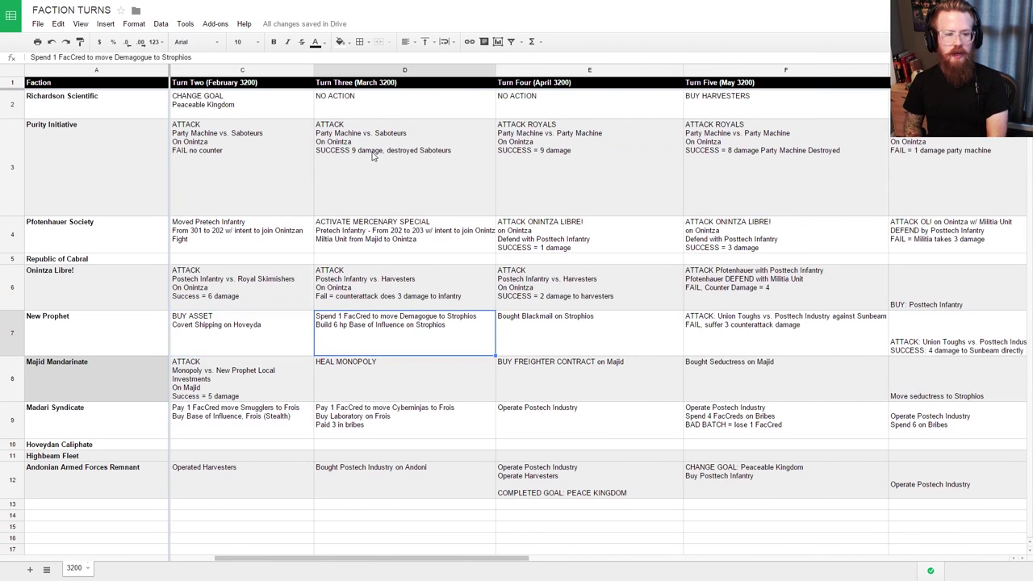
pyautogui.press('Left')
pyautogui.press('Right')
pyautogui.press('Right')
pyautogui.press('Right')
pyautogui.press('Right')
pyautogui.press('Right')
pyautogui.press('Right')
pyautogui.press('Right')
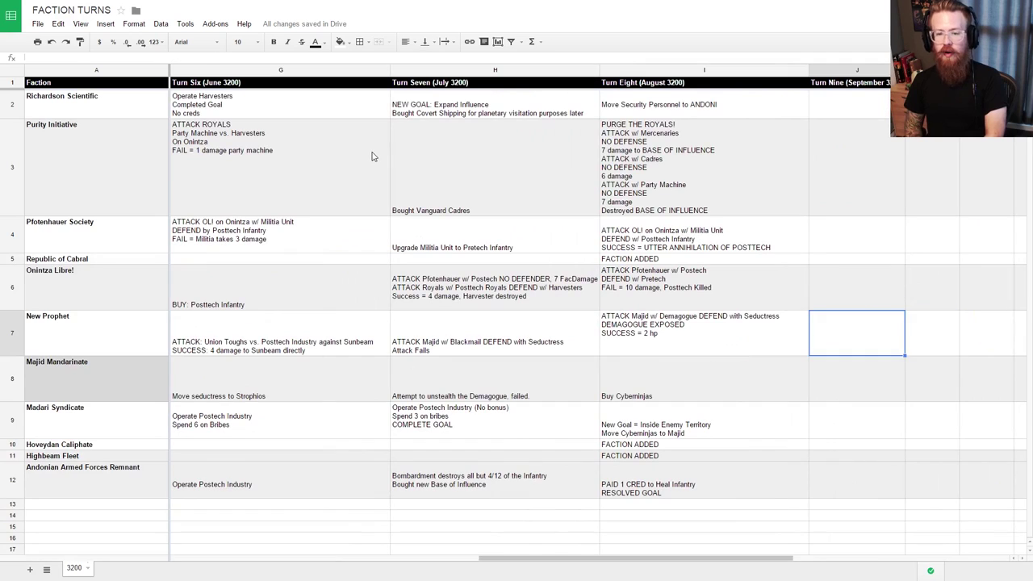
pyautogui.press('Left')
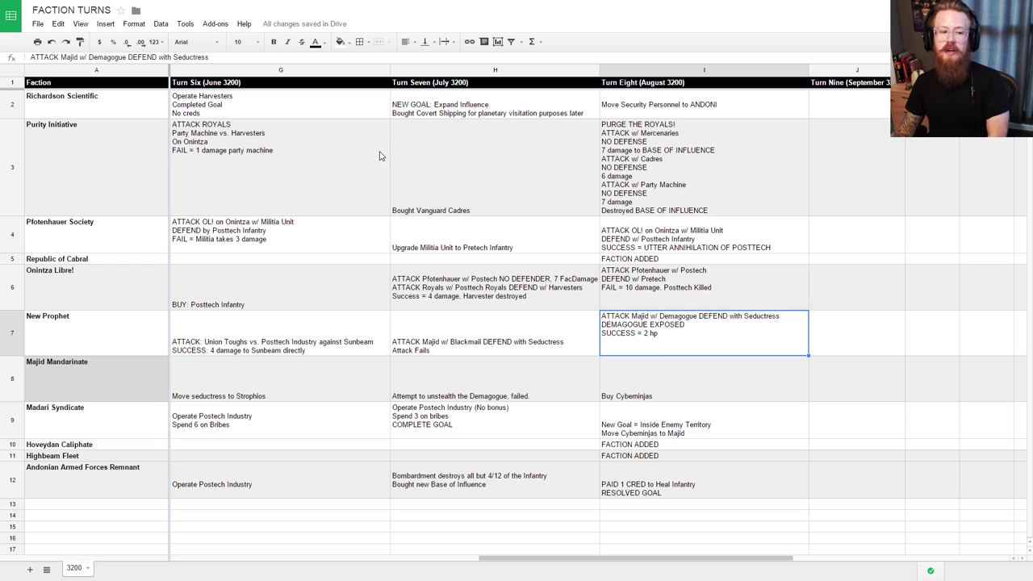
# Step: Review the Turn Eight entries of the Majid Mandarinate, Madari Syndicate, Hoveydan Caliphate and Highbeam Fleet
pyautogui.press('Down')
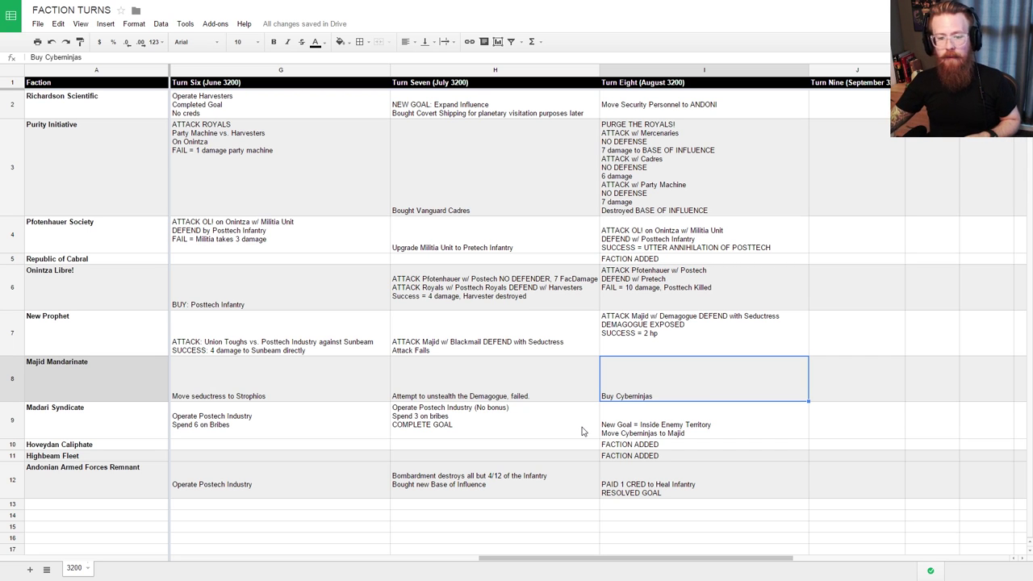
pyautogui.press('Down')
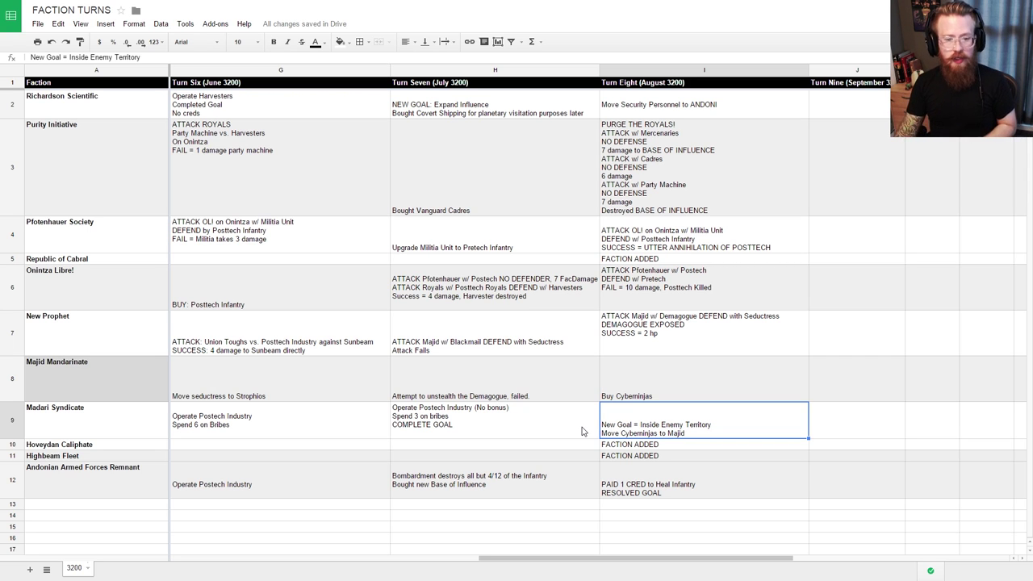
pyautogui.press('Left')
pyautogui.press('Right')
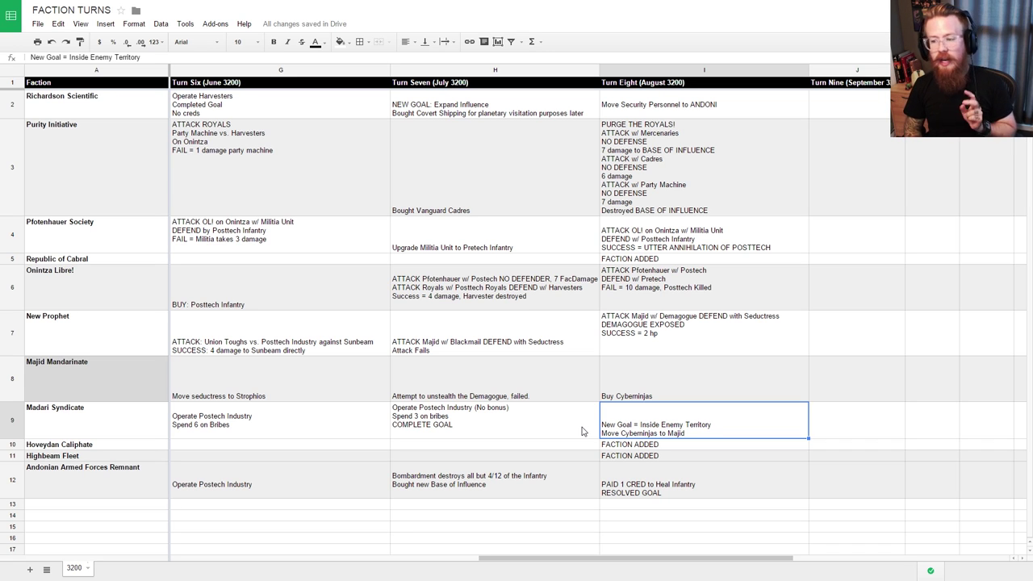
pyautogui.press('Down')
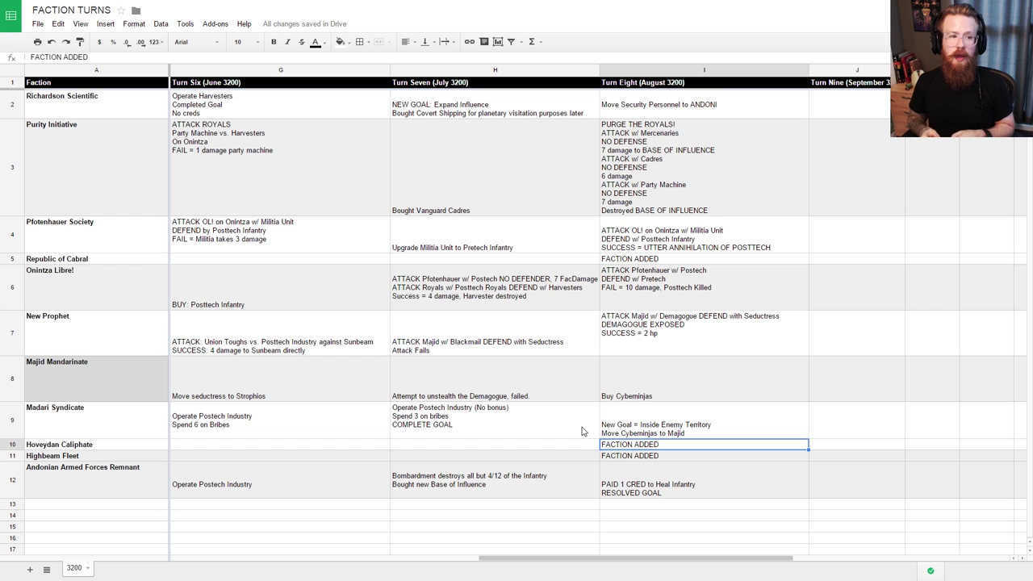
pyautogui.press('Down')
# Step: Add Sunbeam Omnistellar Ltd. as a new faction in the first empty row below Andonian Armed Forces Remnant
pyautogui.press('Down')
pyautogui.press('Down')
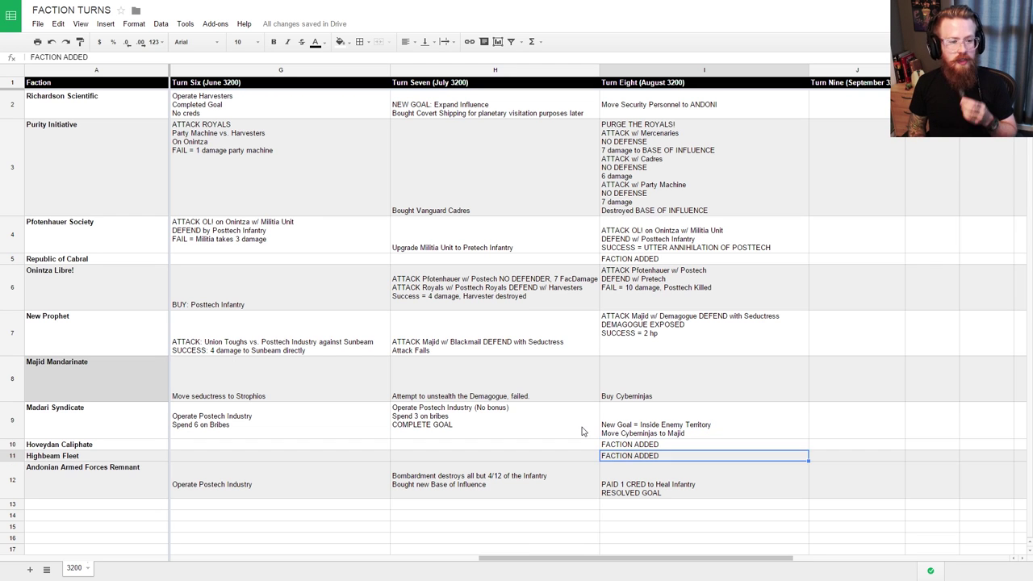
pyautogui.press('Left')
pyautogui.press('Left')
pyautogui.press('Left')
pyautogui.press('Left')
pyautogui.press('Left')
pyautogui.press('Left')
pyautogui.press('Left')
pyautogui.press('Left')
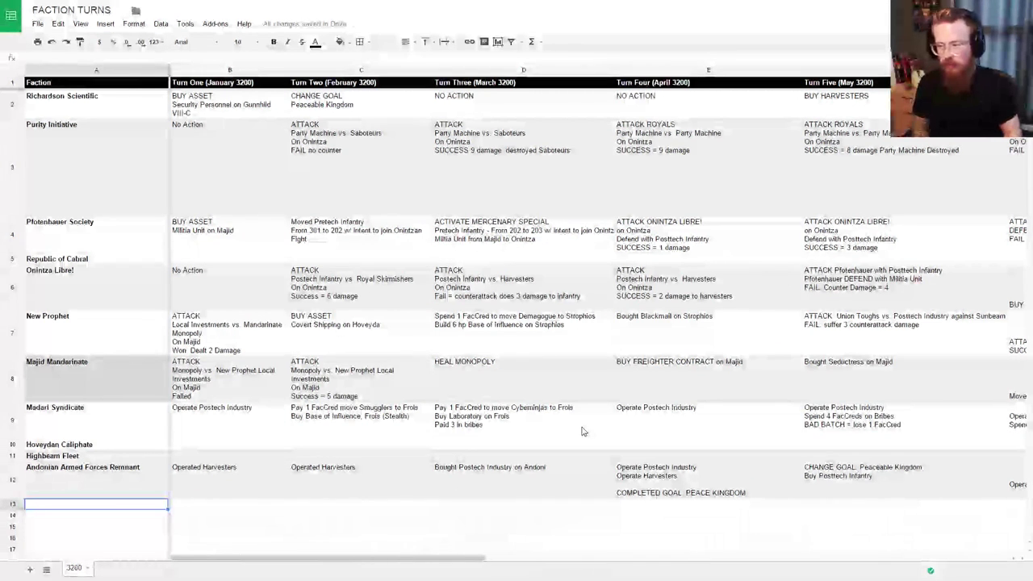
pyautogui.write('Sunbeam ')
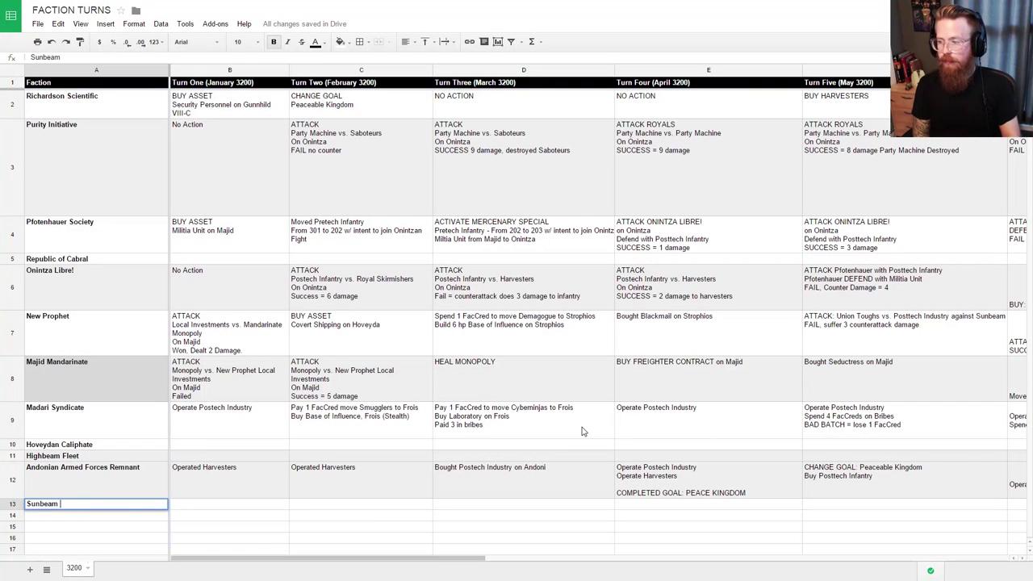
pyautogui.write('Omni')
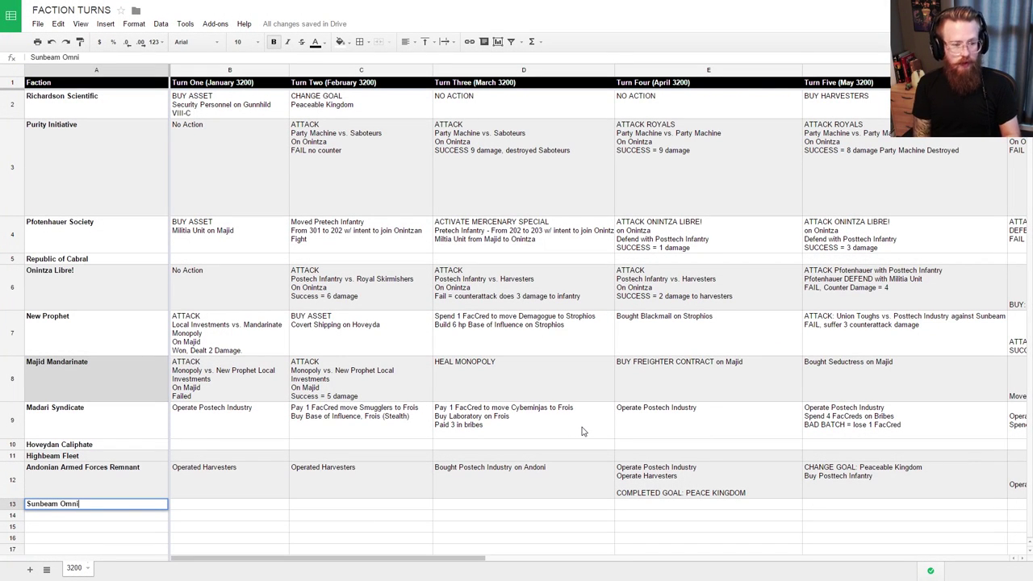
pyautogui.write('stellar Ltd.')
pyautogui.press('Return')
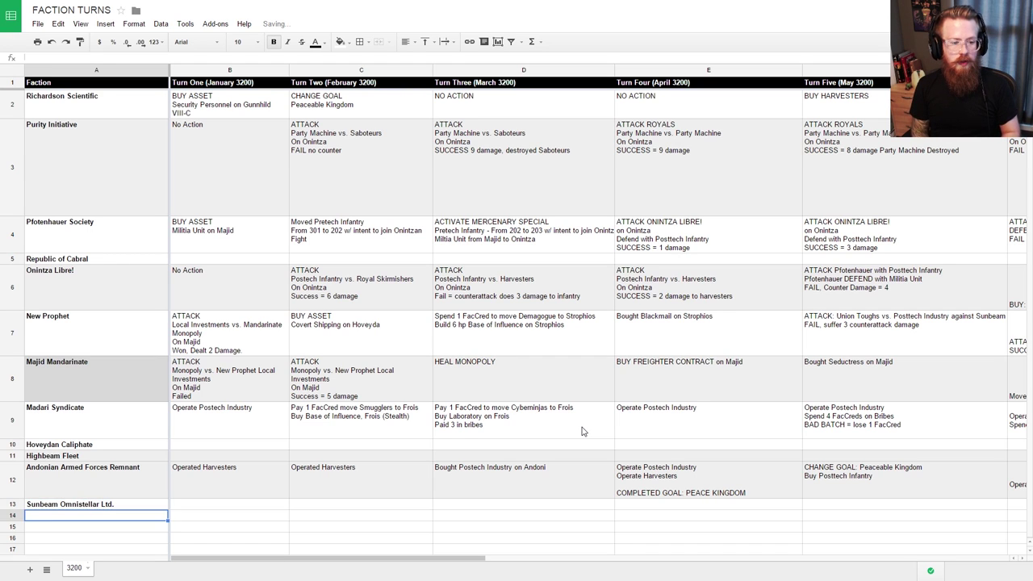
pyautogui.press('Up')
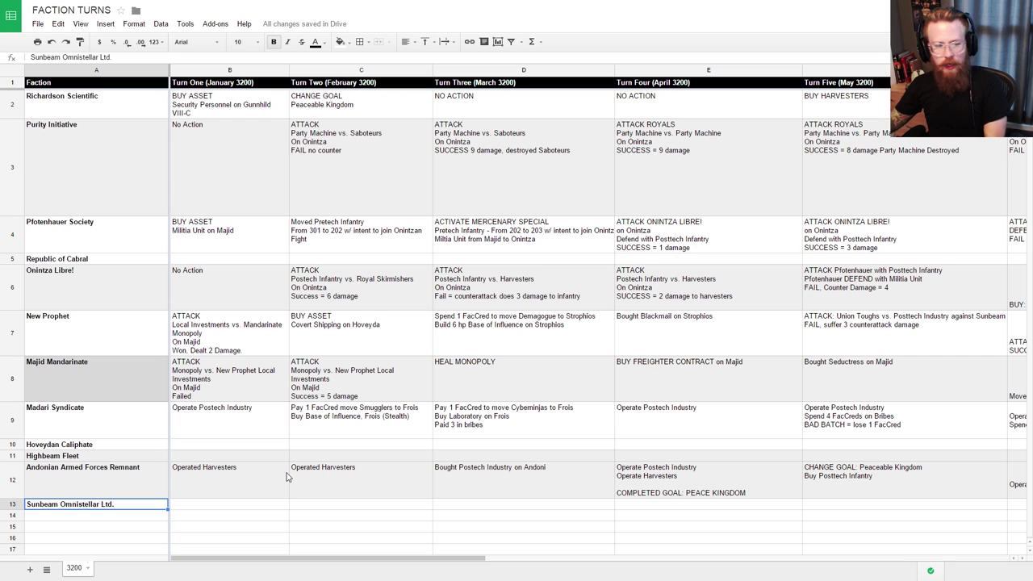
# Step: Review the Andonian Armed Forces Remnant's actions across its row from Turn One through Turn Eight
pyautogui.click(70, 457)
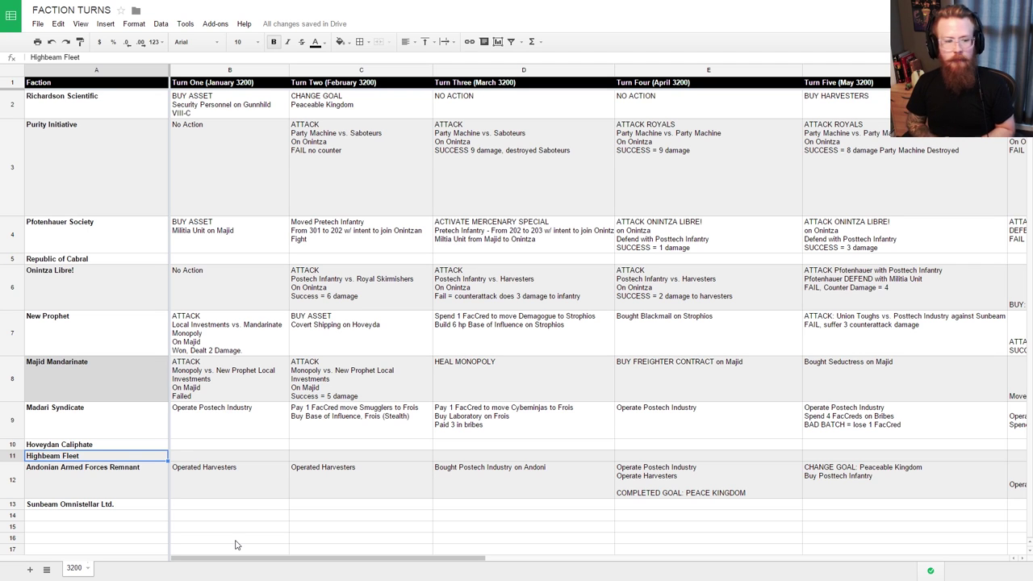
pyautogui.press('Down')
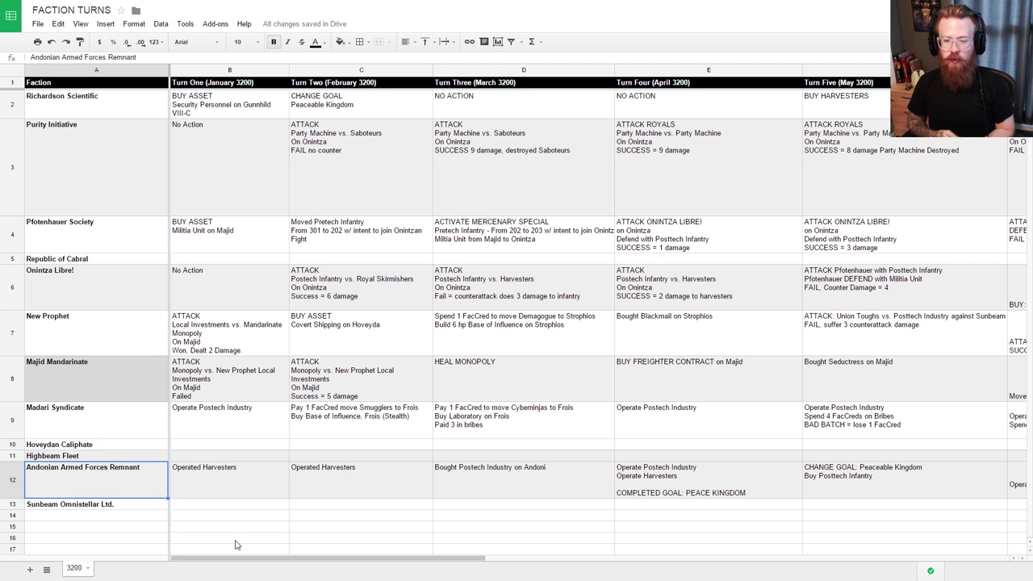
pyautogui.press('Right')
pyautogui.press('Right')
pyautogui.press('Right')
pyautogui.press('Right')
pyautogui.press('Right')
pyautogui.press('Right')
pyautogui.press('Right')
pyautogui.press('Right')
pyautogui.press('Right')
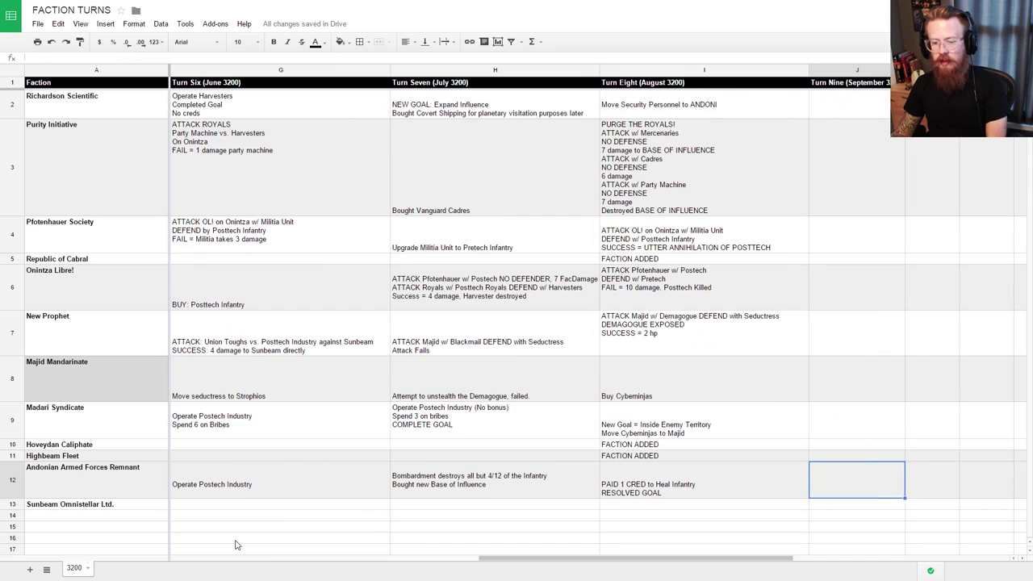
pyautogui.press('Left')
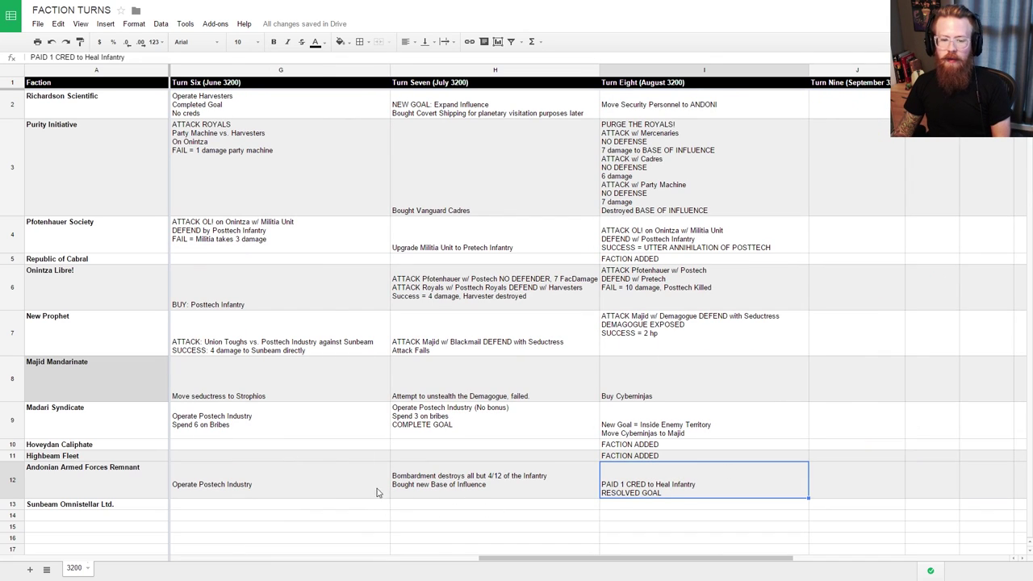
# Step: Enter FACTION ADDED as the Turn Eight entry for Sunbeam Omnistellar Ltd
pyautogui.click(650, 507)
pyautogui.write('FACTION ADDED')
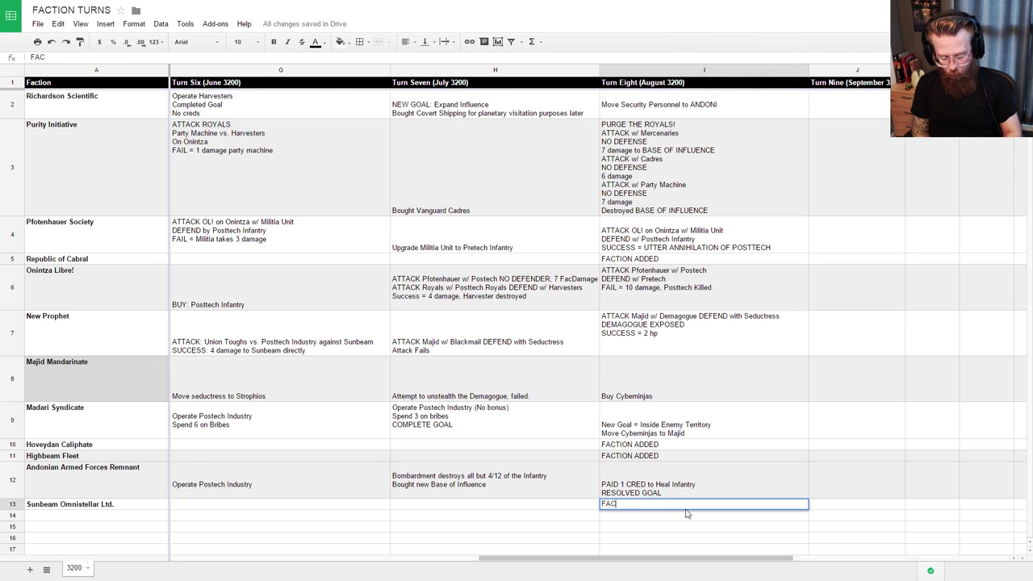
pyautogui.press('Return')
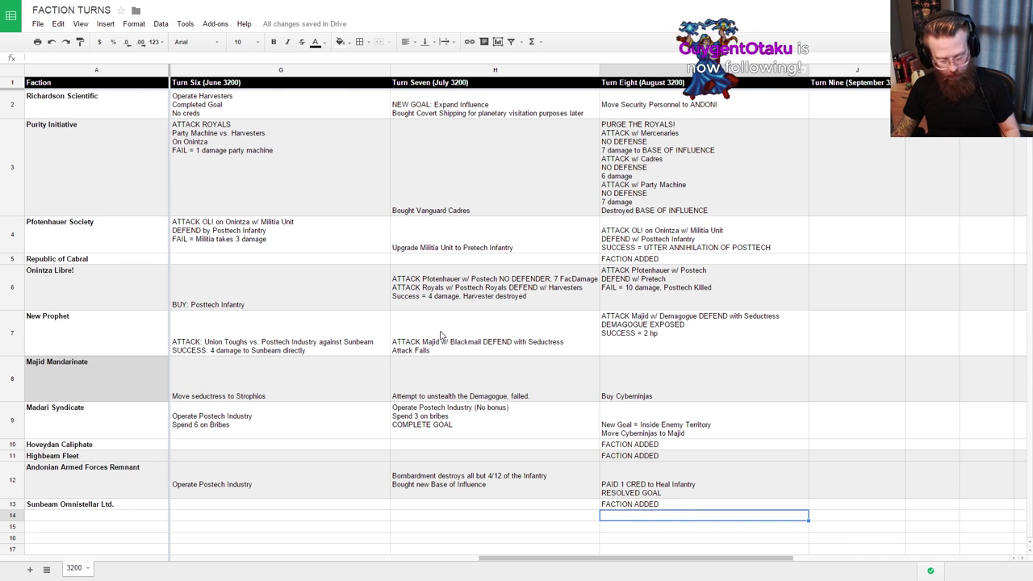
# Step: Switch to the Faction and Asset Tracker spreadsheet and review the Republic of Cabral, Highbeam Fleet and Hoveydan Caliphate rows
pyautogui.hotkey('ctrl', 'Tab')
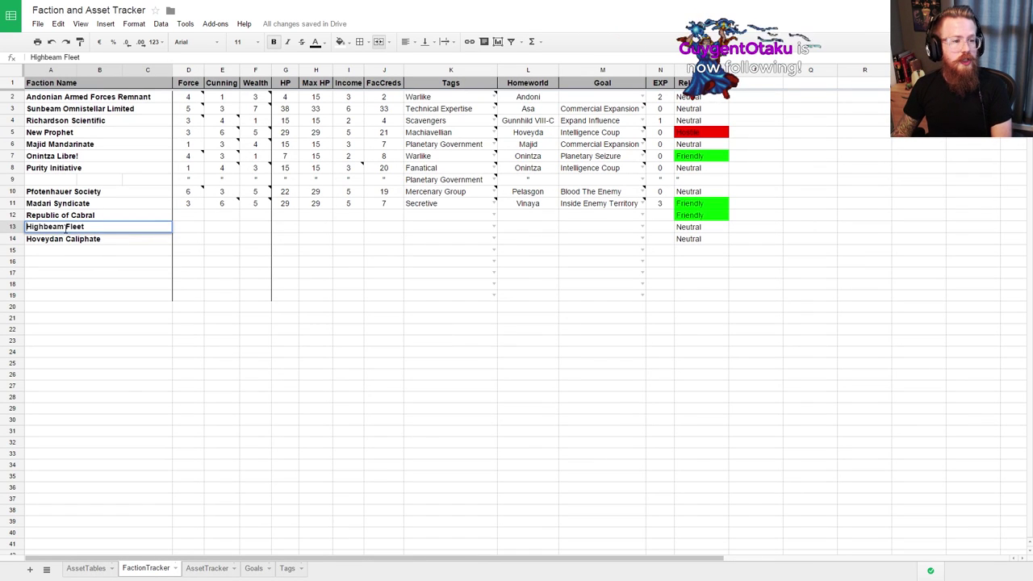
pyautogui.press('Return')
pyautogui.press('Up')
pyautogui.press('Up')
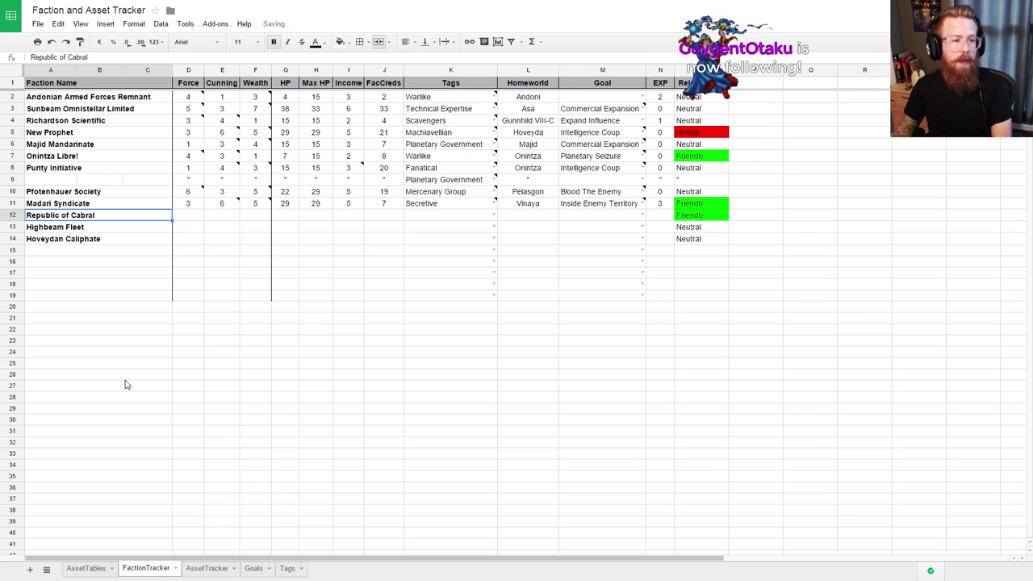
pyautogui.press('Down')
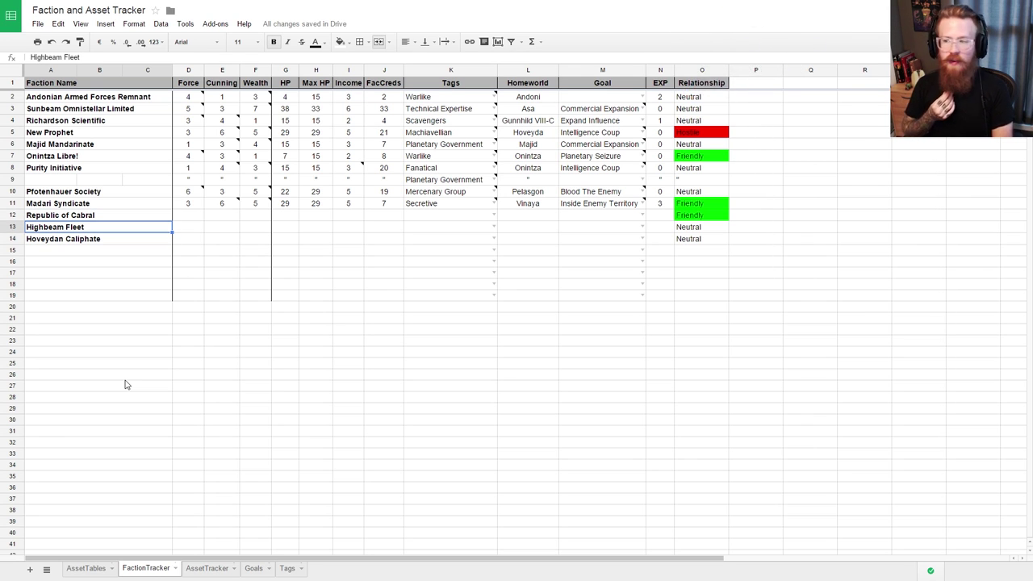
pyautogui.press('Down')
pyautogui.press('Up')
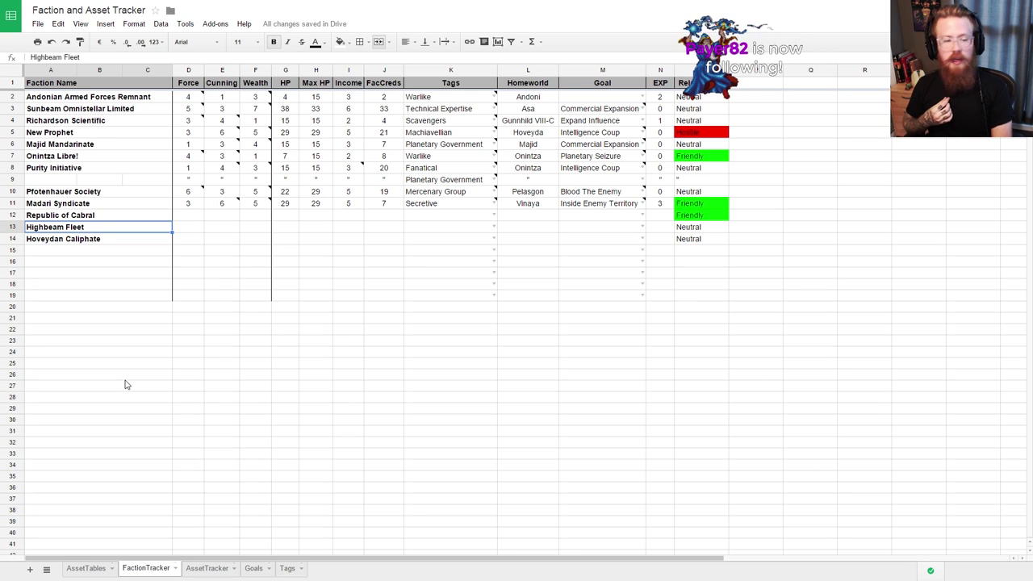
# Step: Examine the Purity Initiative's two tag entries and the Andonian Armed Forces Remnant's tag in the faction tracker
pyautogui.press('Up')
pyautogui.press('Up')
pyautogui.press('Up')
pyautogui.press('Up')
pyautogui.press('Up')
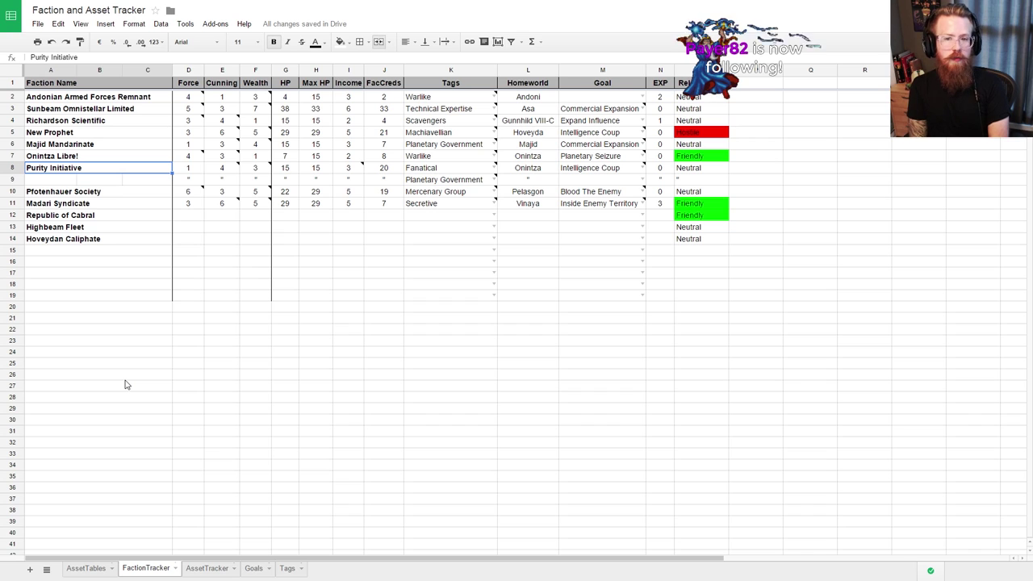
pyautogui.press('Down')
pyautogui.press('Right')
pyautogui.press('Right')
pyautogui.press('Right')
pyautogui.press('Right')
pyautogui.press('Right')
pyautogui.press('Right')
pyautogui.press('Right')
pyautogui.press('Right')
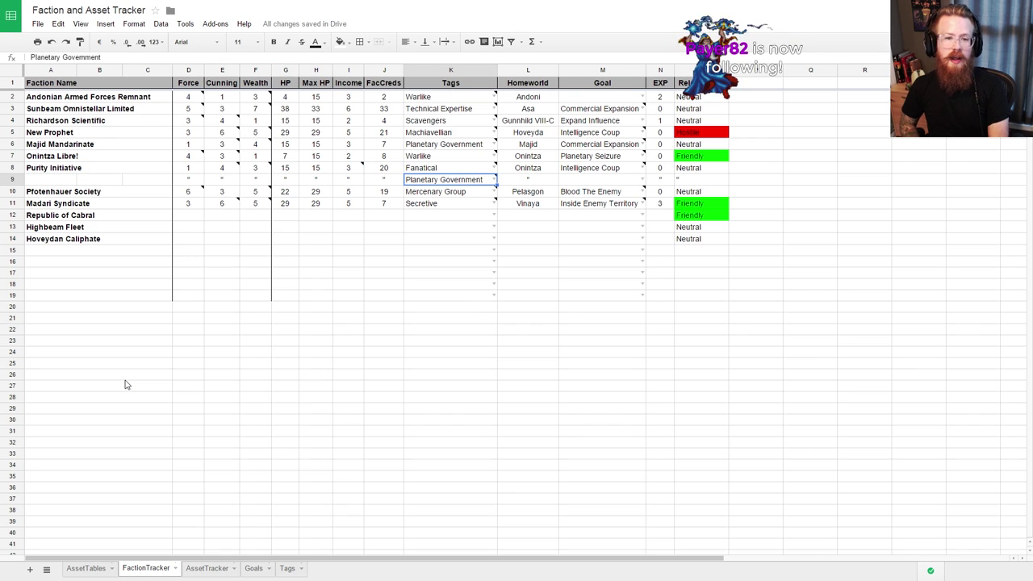
pyautogui.press('Up')
pyautogui.press('Down')
pyautogui.press('Up')
pyautogui.press('Down')
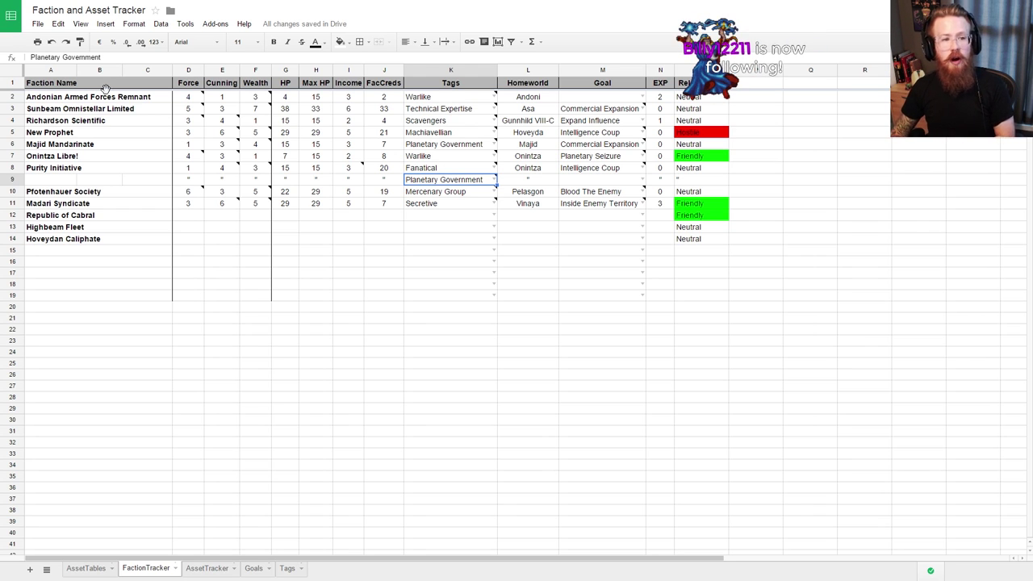
pyautogui.click(443, 100)
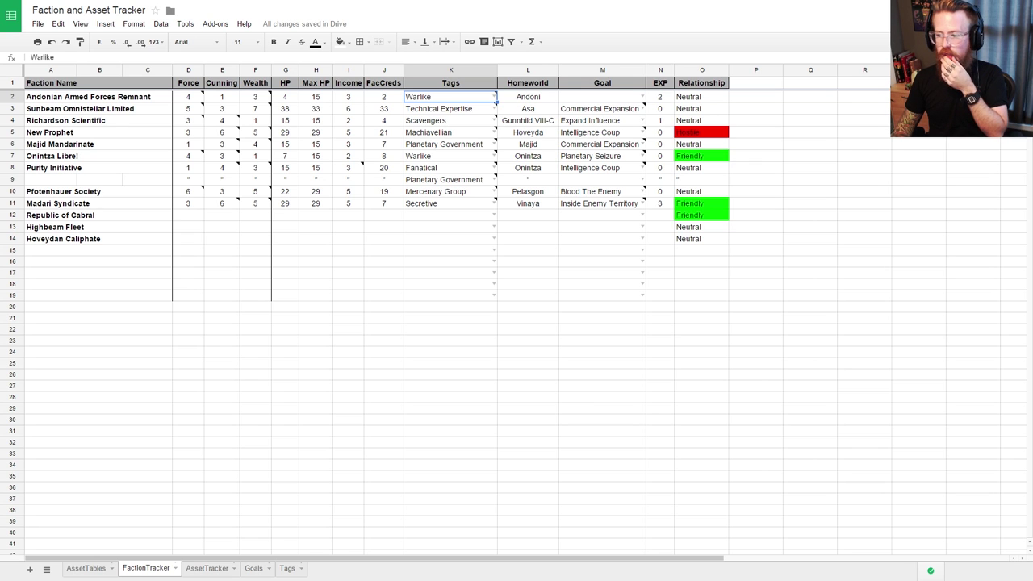
# Step: Switch to the Sector Asgard Sigma map, open planet Cabral's entry and examine its tags and details
pyautogui.click(186, 216)
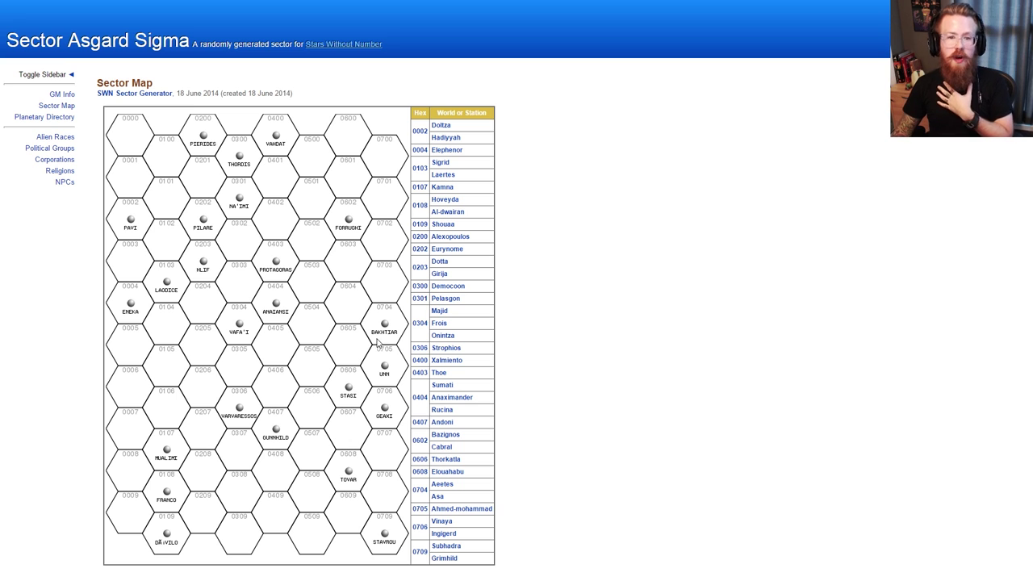
pyautogui.click(443, 448)
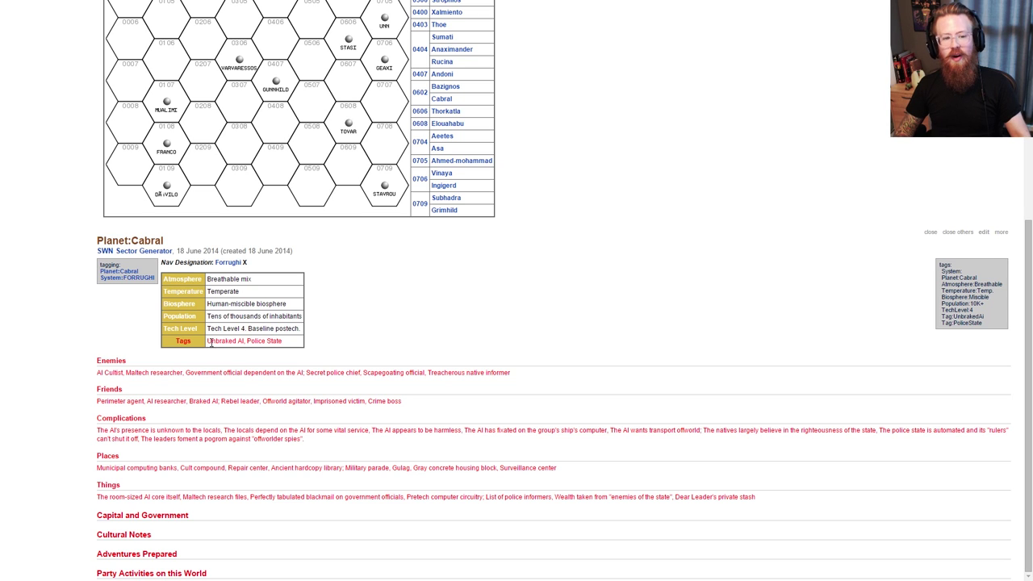
pyautogui.moveTo(208, 342); pyautogui.dragTo(313, 344)
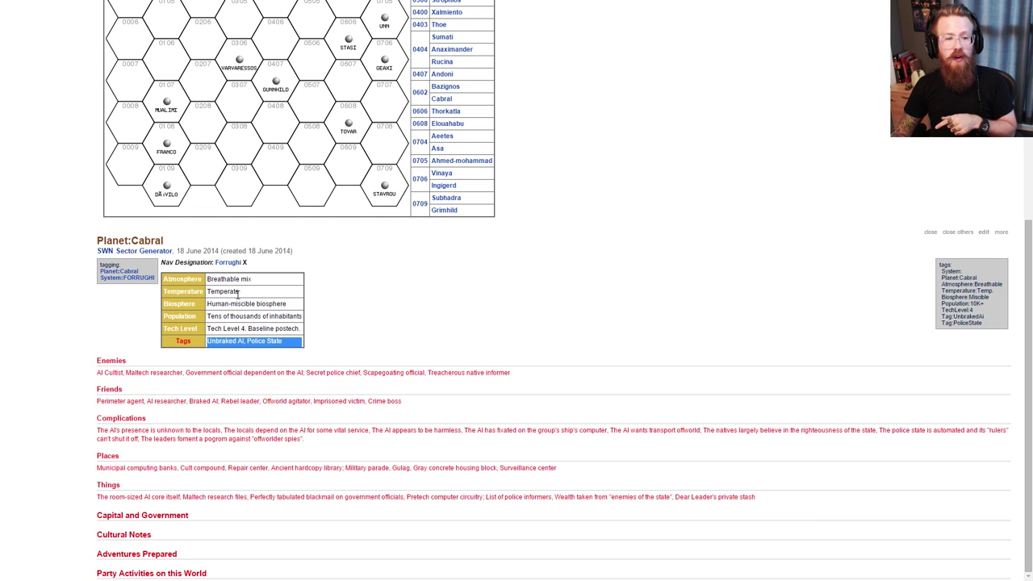
pyautogui.moveTo(293, 251); pyautogui.dragTo(211, 251)
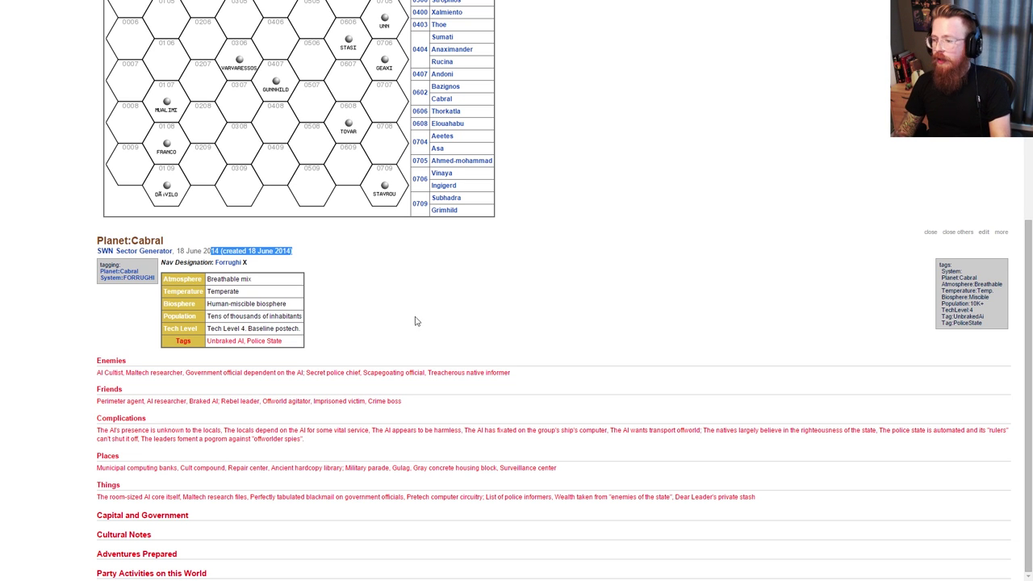
pyautogui.click(521, 232)
pyautogui.scroll(4, 526, 250)
pyautogui.scroll(3, 536, 315)
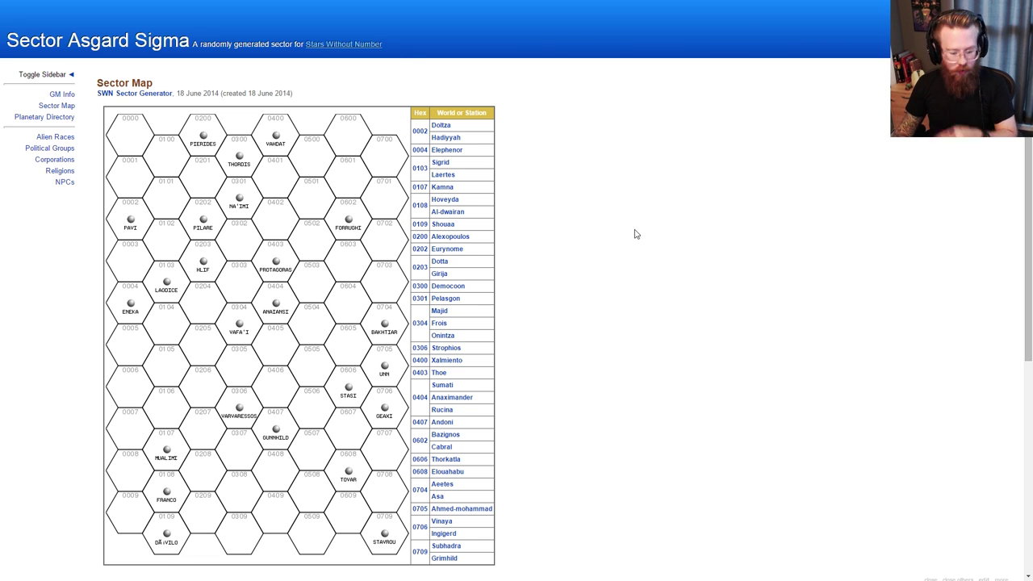
# Step: Switch back to the Faction and Asset Tracker and set the owner of AssetTracker rows 45 and 46 to Republic of Cabral
pyautogui.hotkey('ctrl', 'Tab')
pyautogui.hotkey('ctrl', 'Tab')
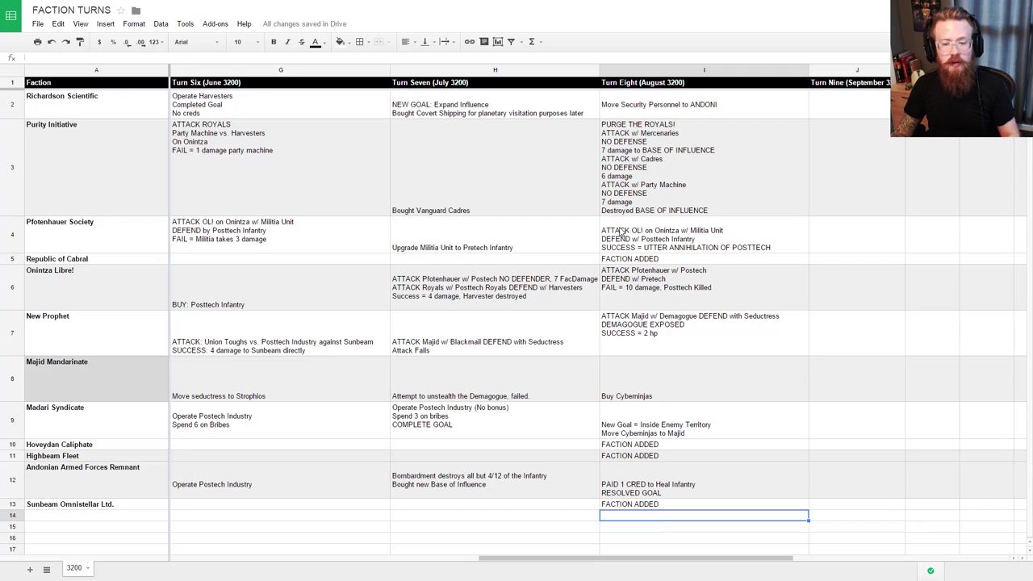
pyautogui.hotkey('ctrl', 'Tab')
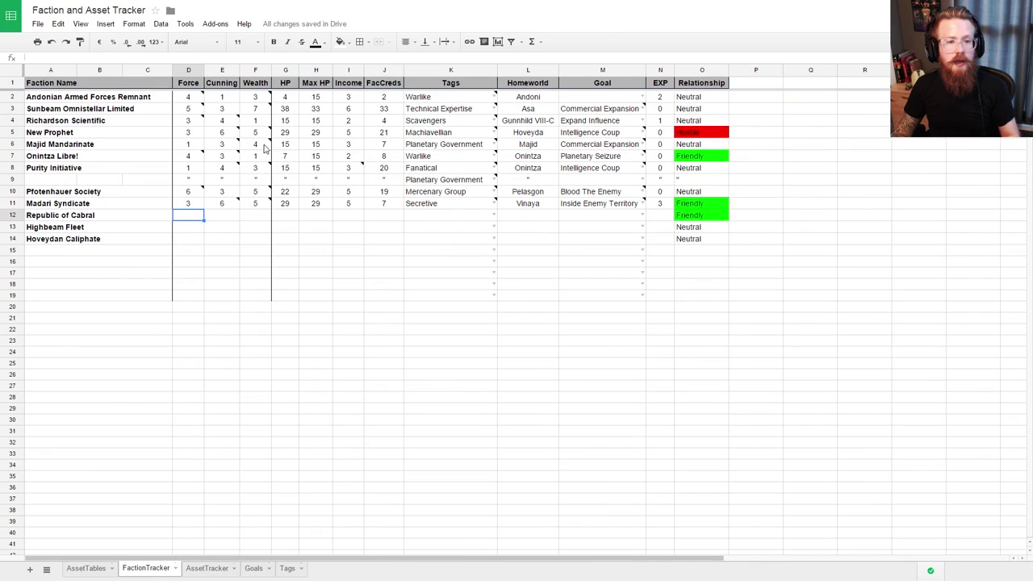
pyautogui.click(200, 569)
pyautogui.scroll(-5, 129, 363)
pyautogui.scroll(-4, 125, 320)
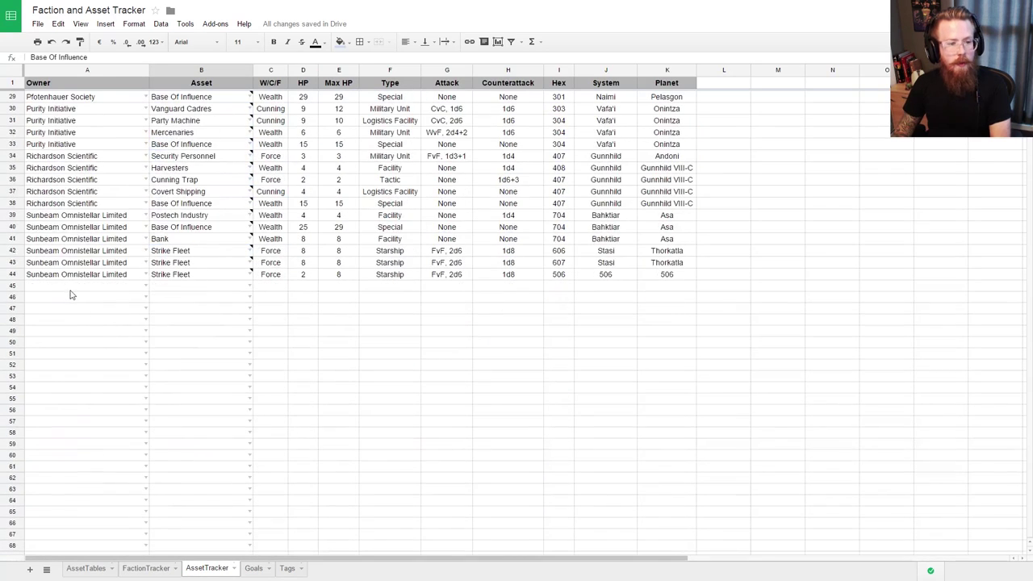
pyautogui.click(127, 287)
pyautogui.click(146, 286)
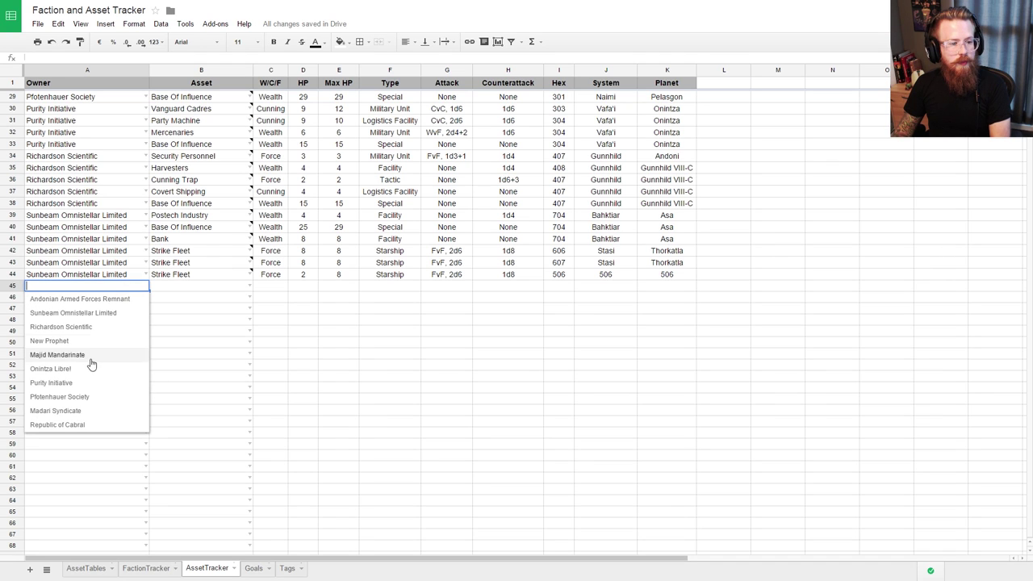
pyautogui.click(85, 426)
pyautogui.click(76, 297)
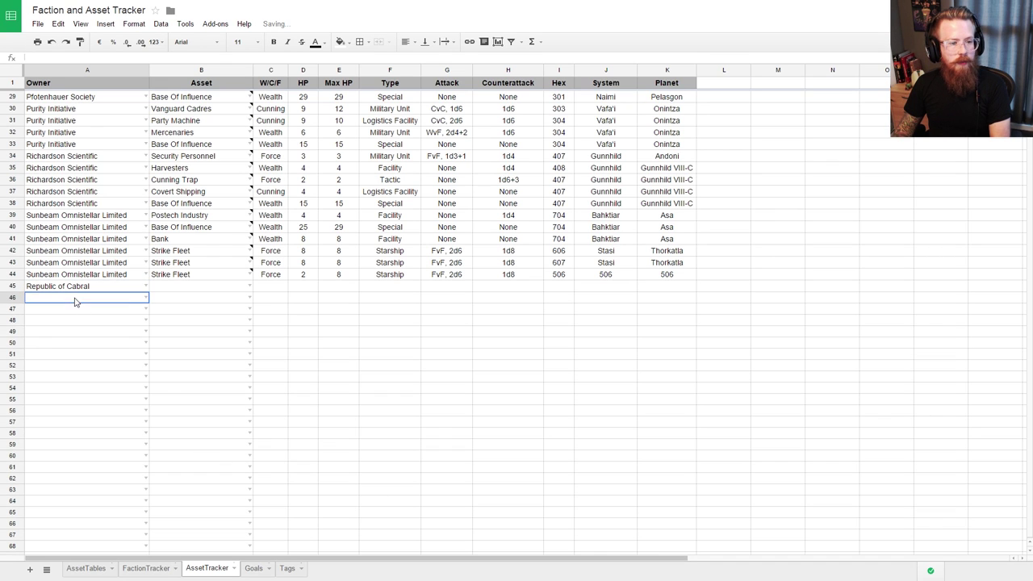
pyautogui.click(146, 298)
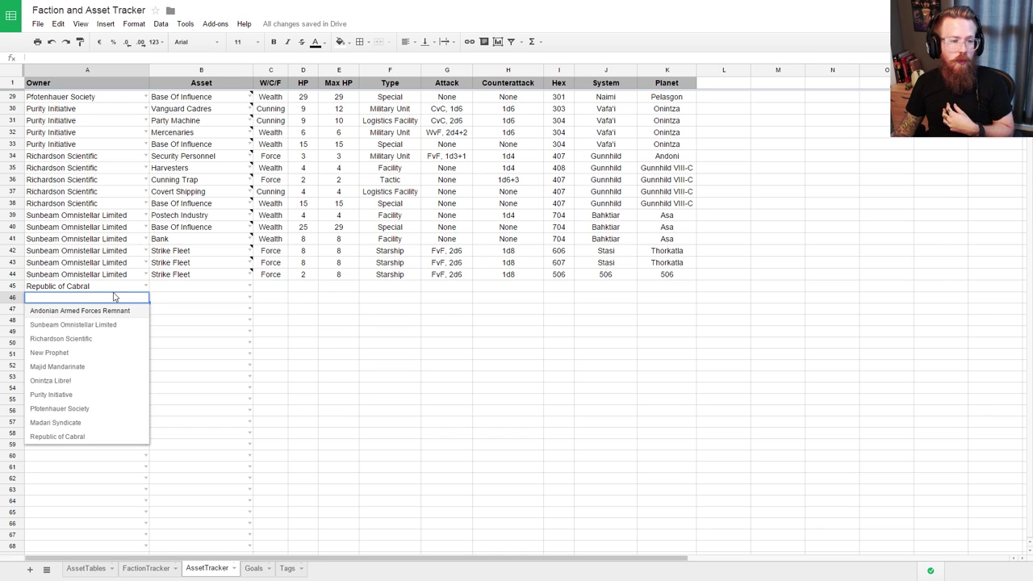
pyautogui.click(105, 435)
# Step: Set the asset of both Republic of Cabral rows to Base Of Influence
pyautogui.click(170, 286)
pyautogui.click(249, 286)
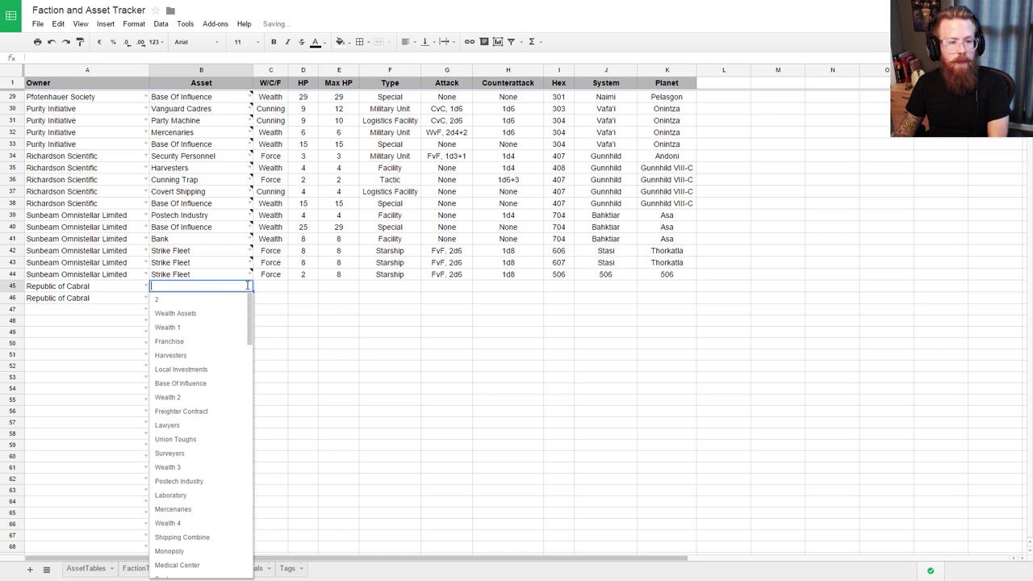
pyautogui.write('base of')
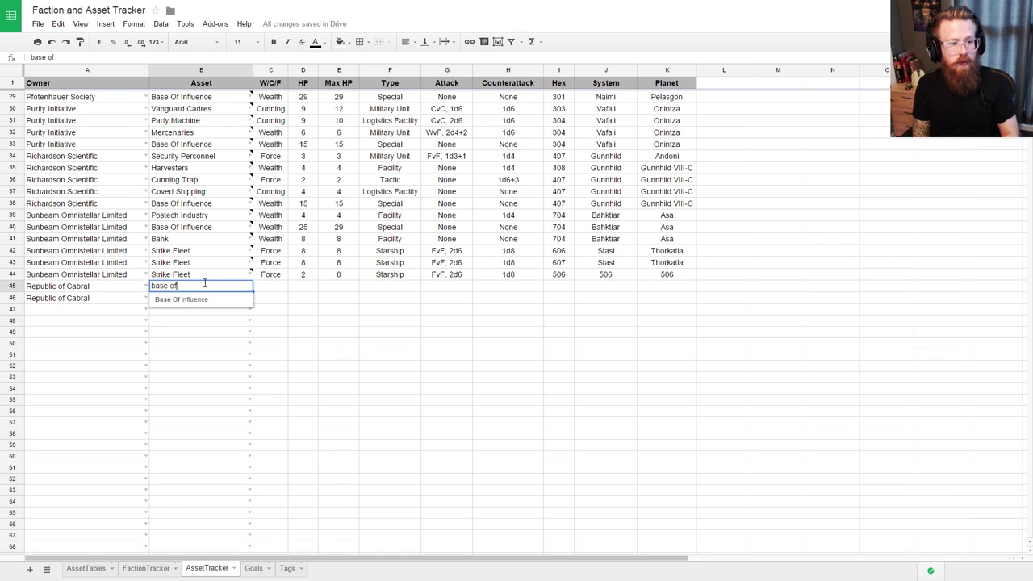
pyautogui.press('Return')
pyautogui.write('base')
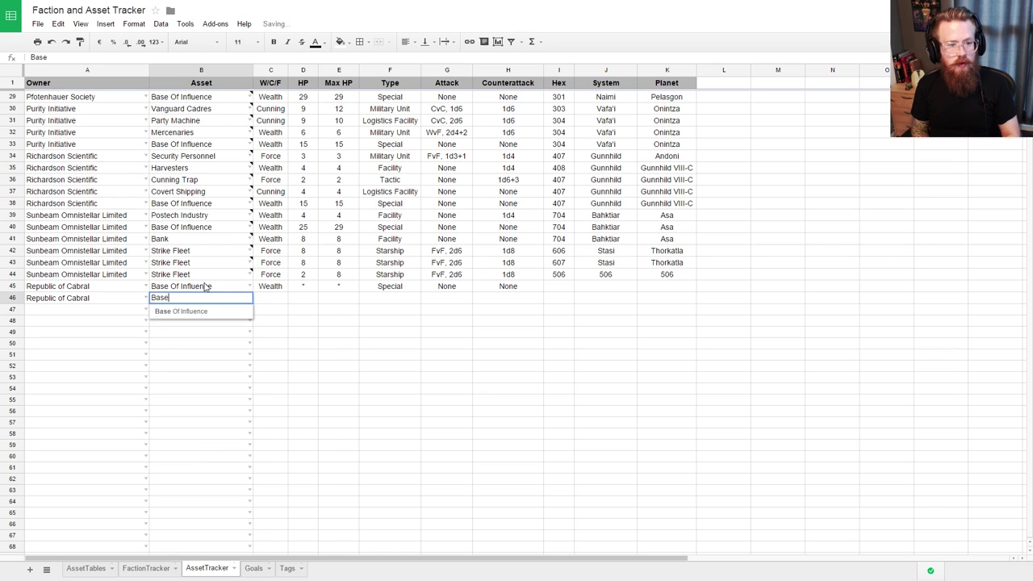
pyautogui.press('Return')
pyautogui.click(272, 287)
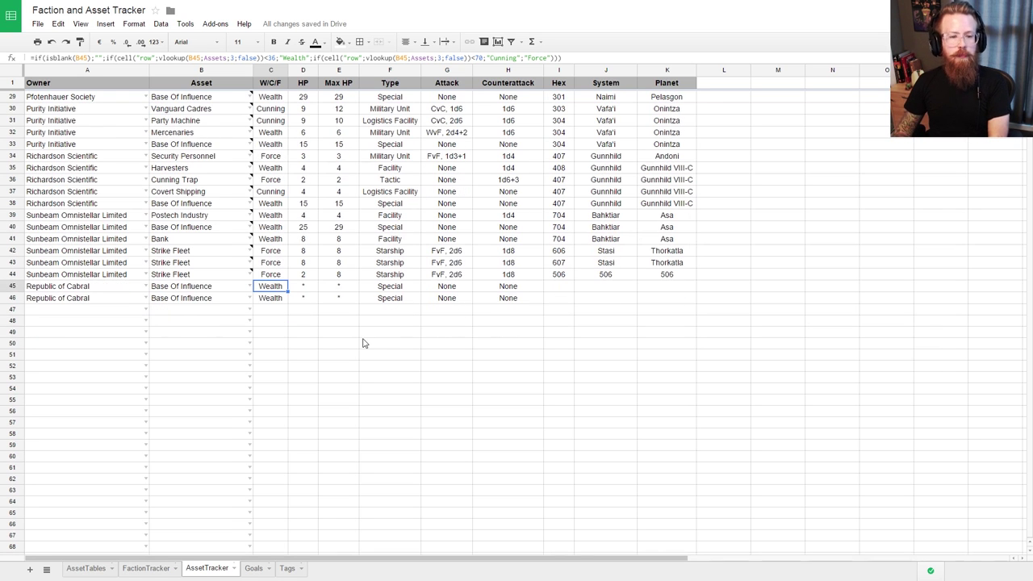
# Step: Select the empty Hex cell in row 45, the first Republic of Cabral asset
pyautogui.click(311, 288)
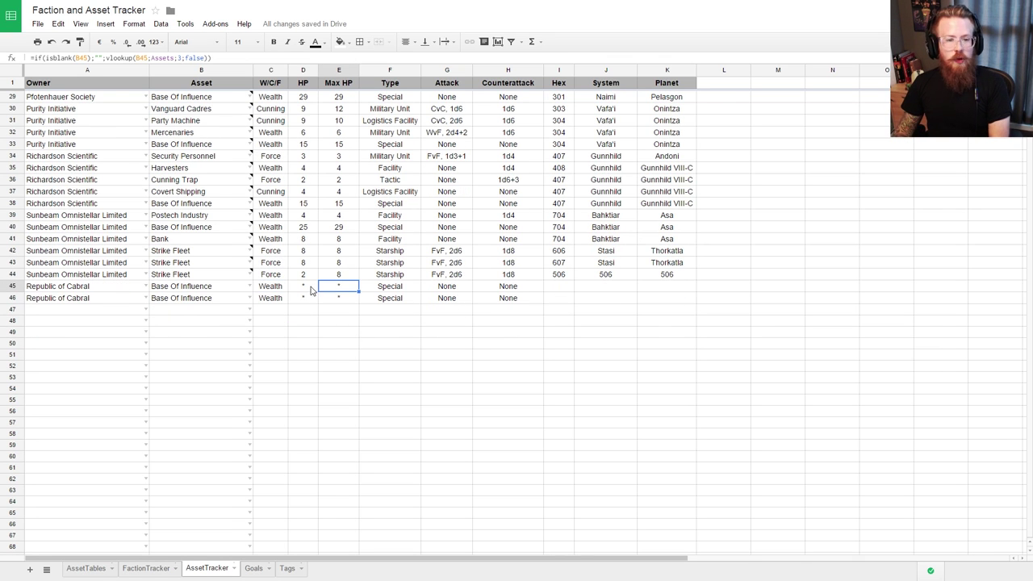
pyautogui.click(324, 289)
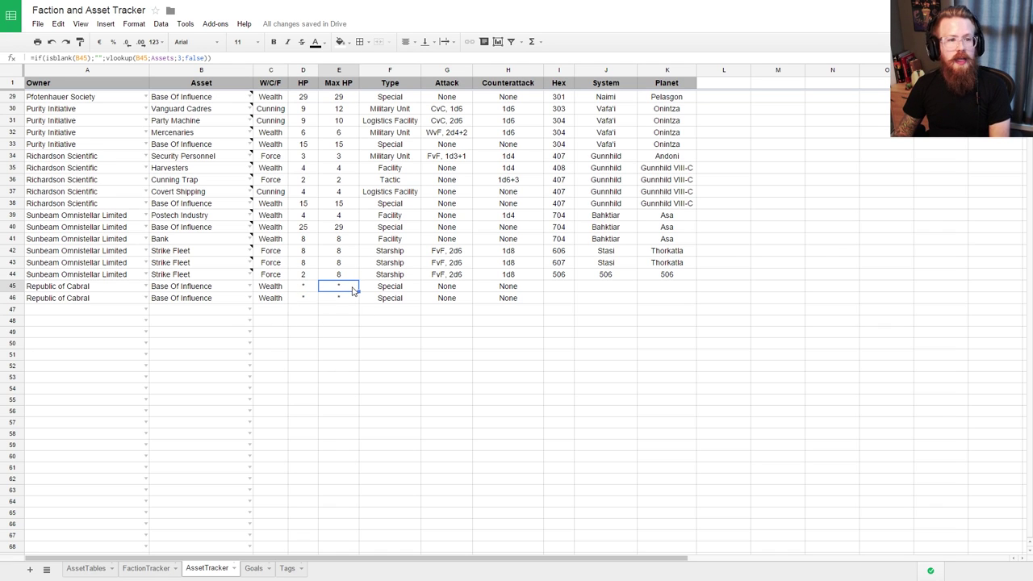
pyautogui.press('Right')
pyautogui.press('Right')
pyautogui.press('Right')
pyautogui.press('Right')
pyautogui.press('Right')
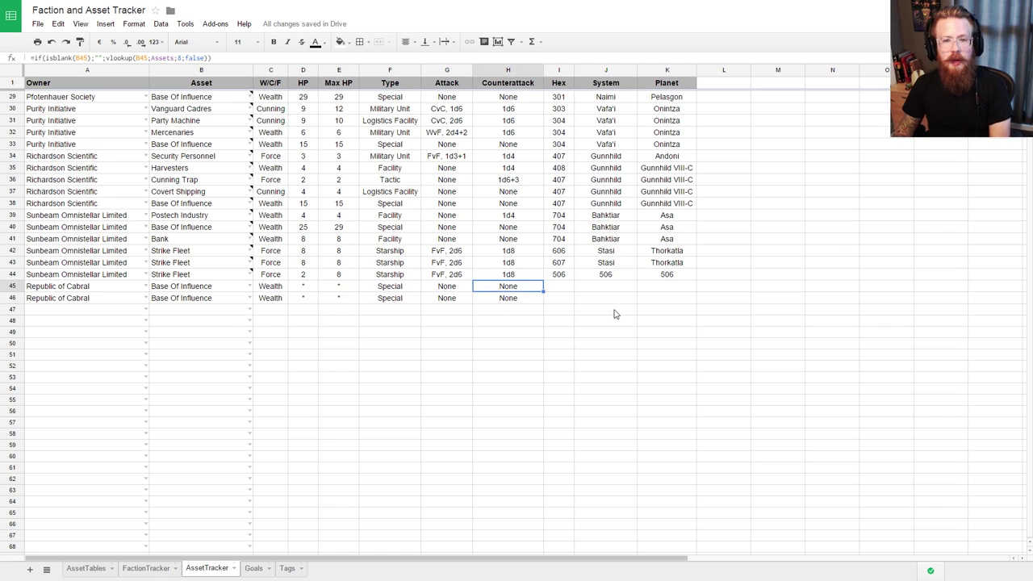
pyautogui.press('Left')
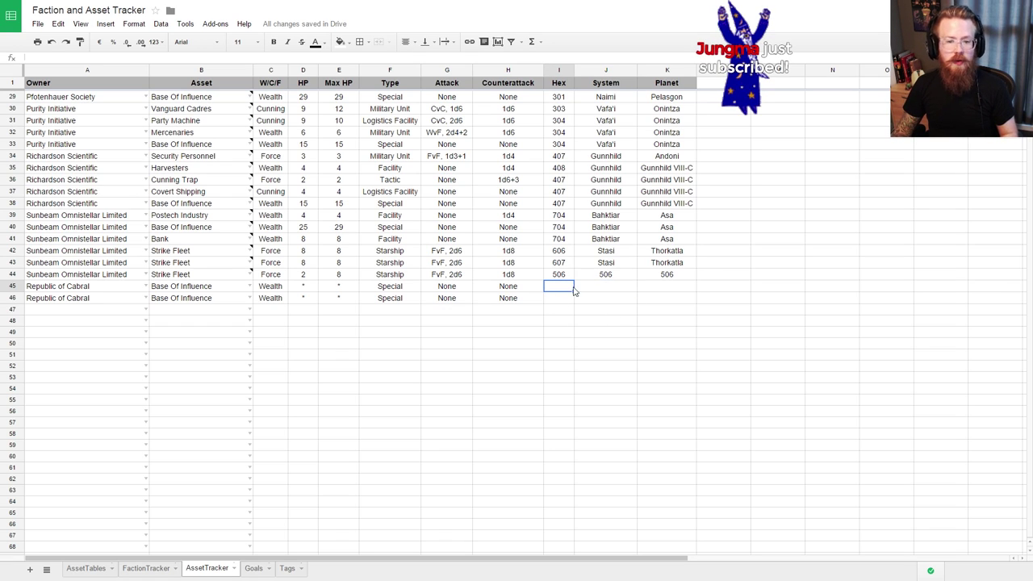
# Step: Switch to the Sector Asgard Sigma map, open the Forrughi system's entry to check Cabral's hex, and return to the Faction and Asset Tracker
pyautogui.scroll(3, 577, 290)
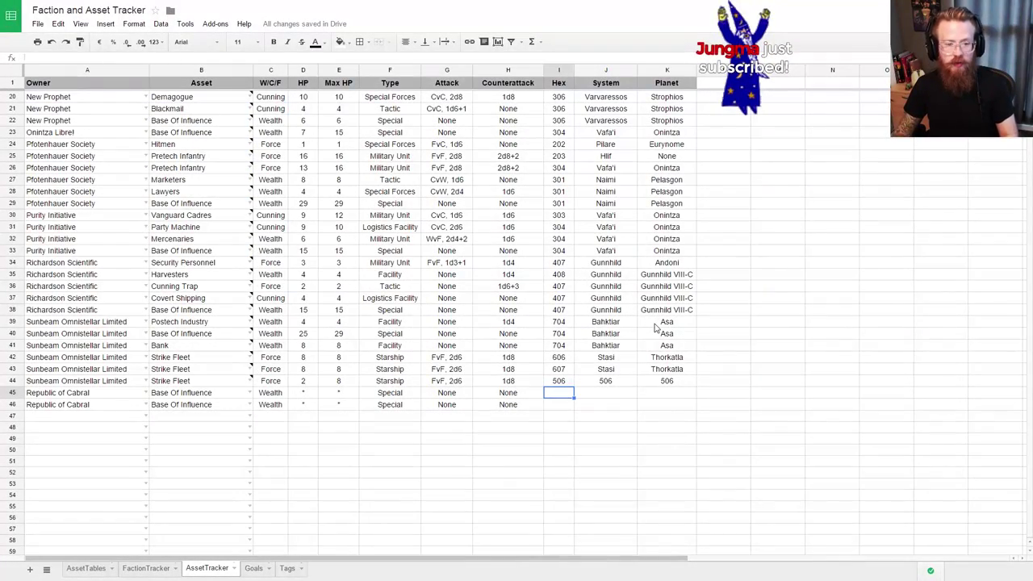
pyautogui.hotkey('ctrl', 'Tab')
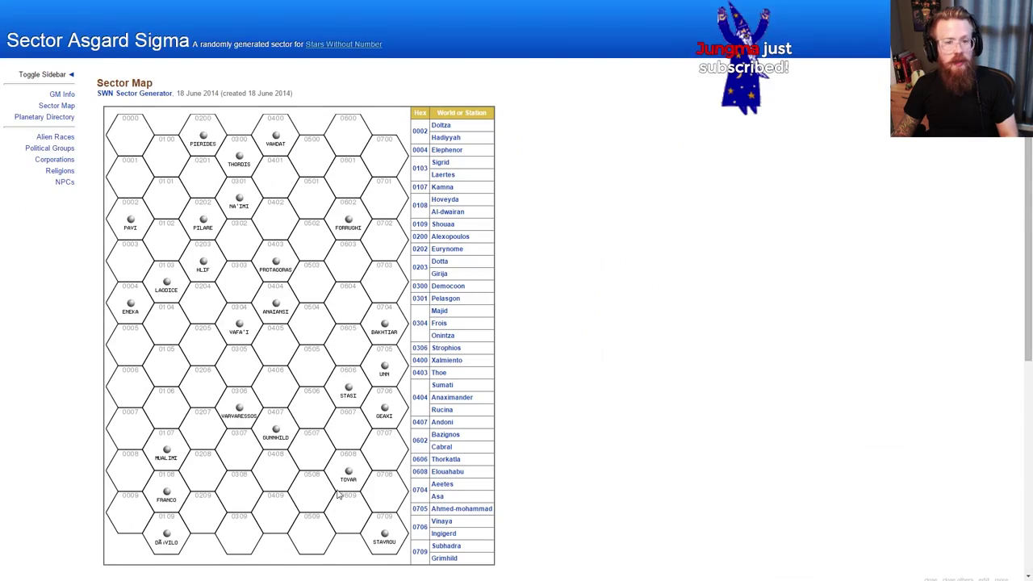
pyautogui.scroll(-1, 525, 223)
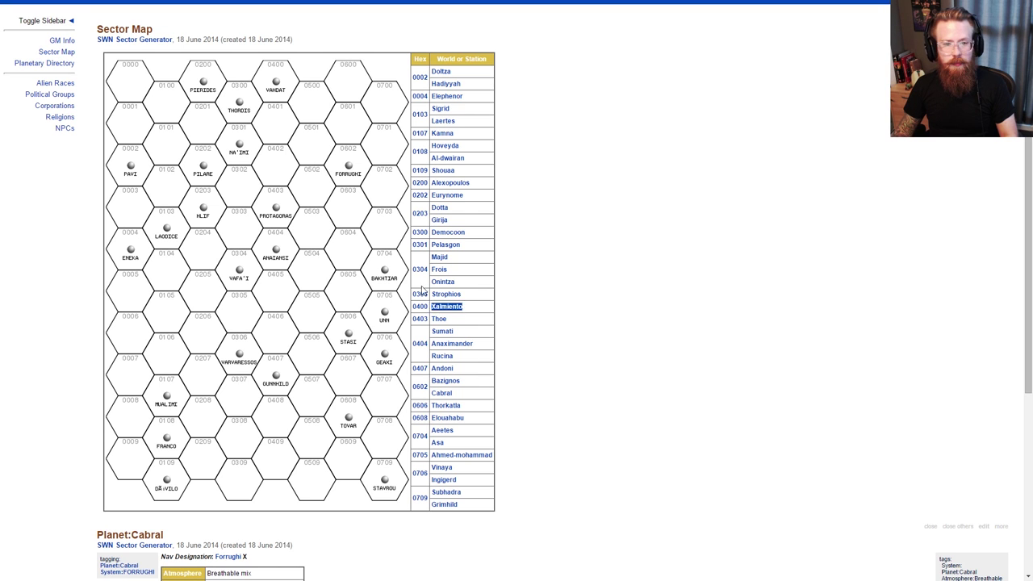
pyautogui.click(352, 177)
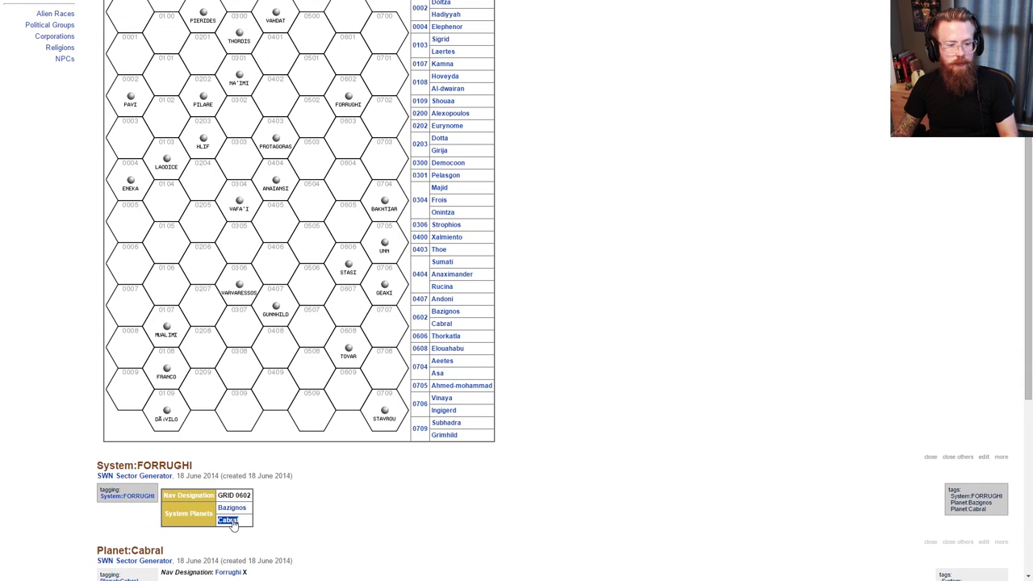
pyautogui.hotkey('ctrl', 'Tab')
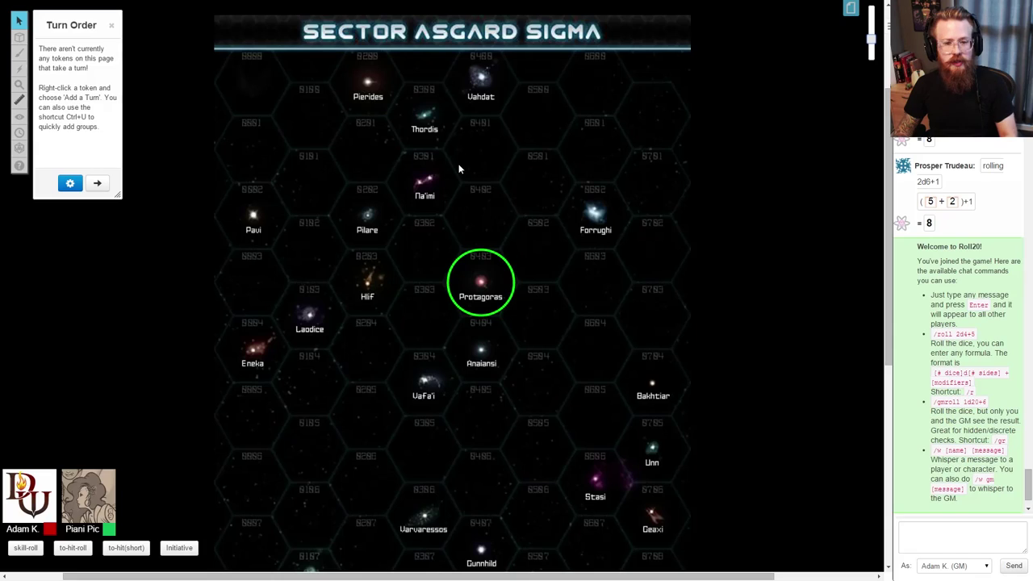
pyautogui.hotkey('ctrl', 'Tab')
pyautogui.hotkey('ctrl', 'Tab')
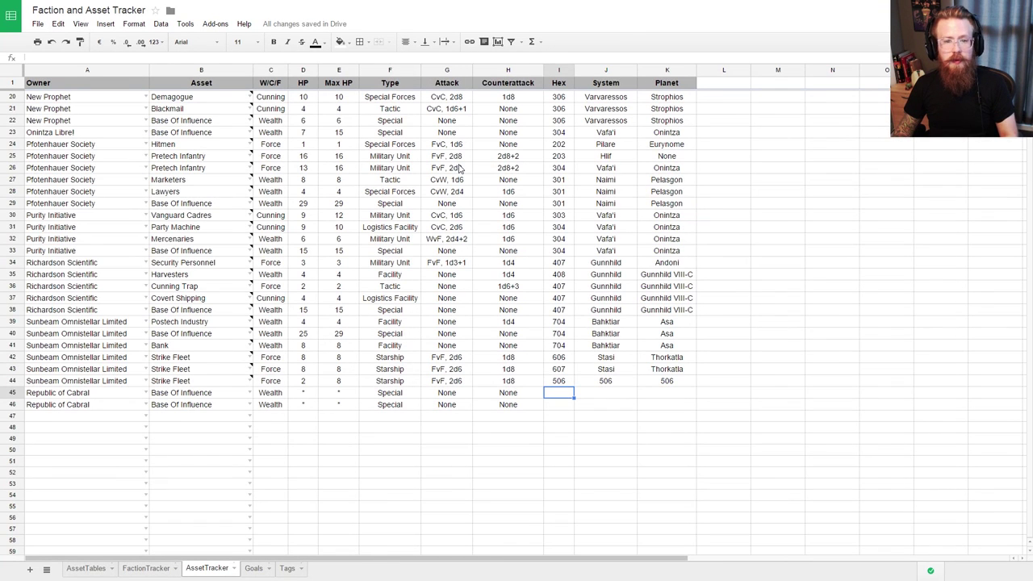
# Step: Enter the location of the Republic of Cabral asset in row 45: hex 602, system Forrughi, planet Cabral
pyautogui.write('602')
pyautogui.click(610, 393)
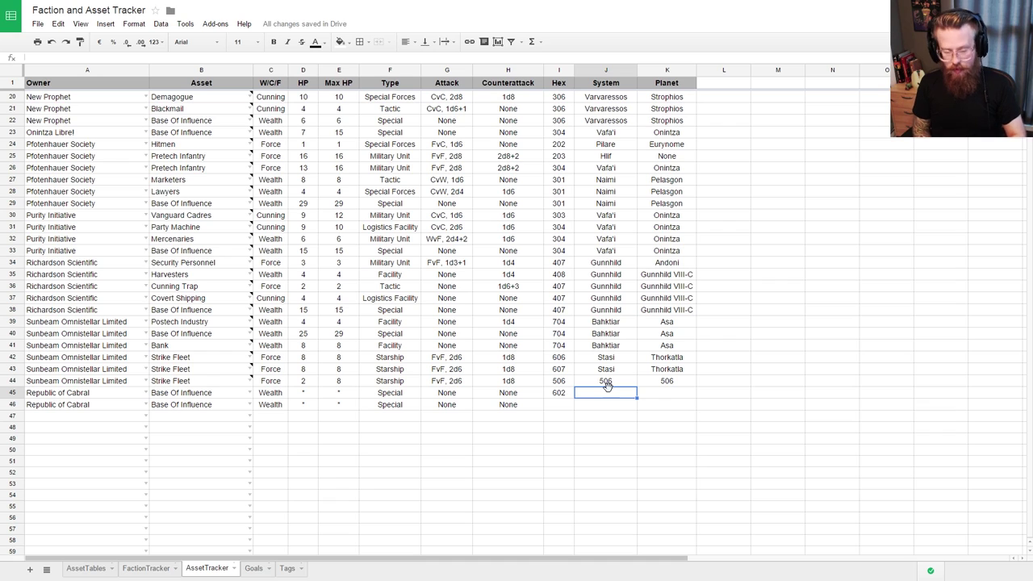
pyautogui.write('Forrughi')
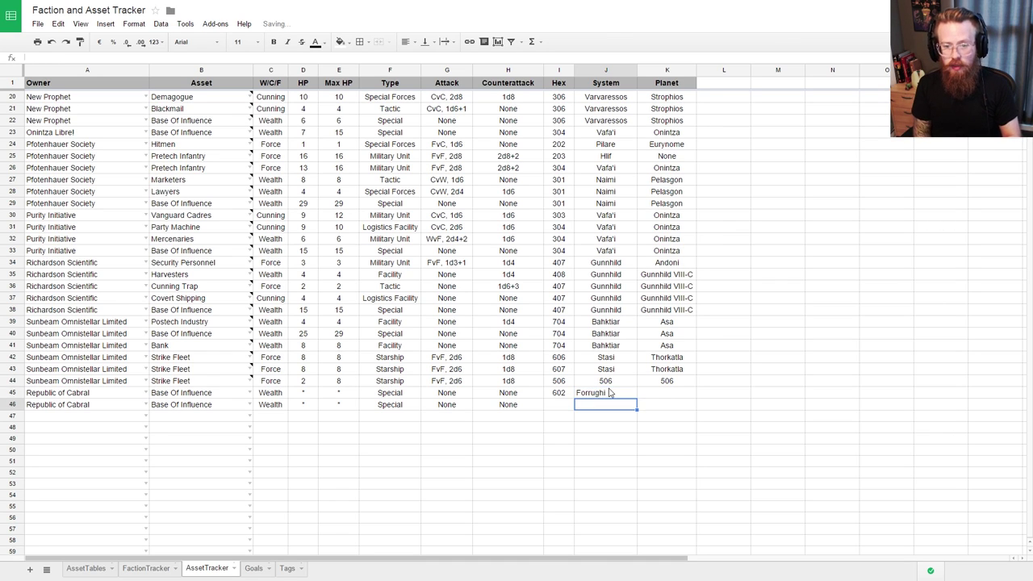
pyautogui.press('Tab')
pyautogui.write('Cabral')
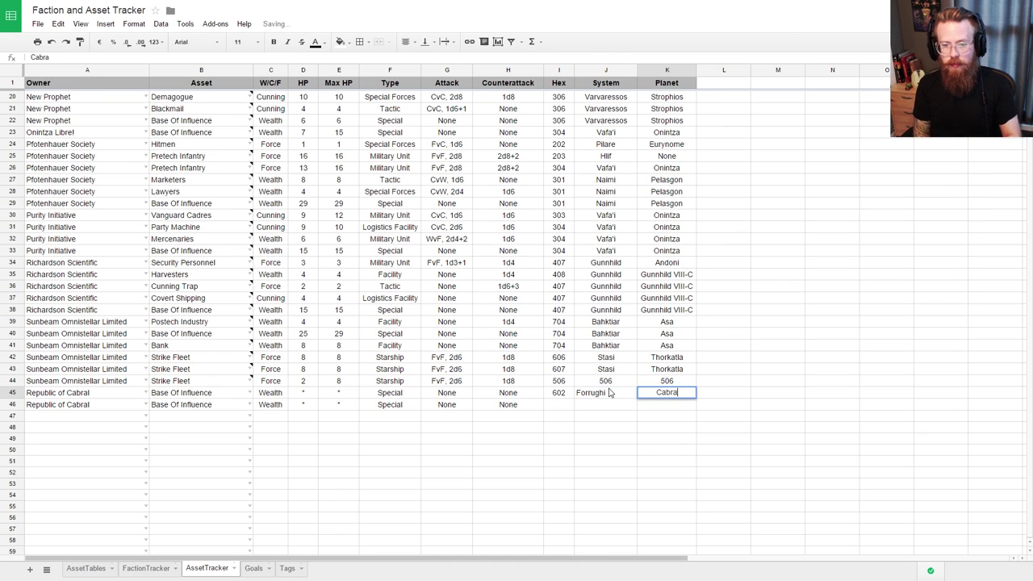
# Step: Center-align the Forrughi system cell in row 45
pyautogui.click(610, 392)
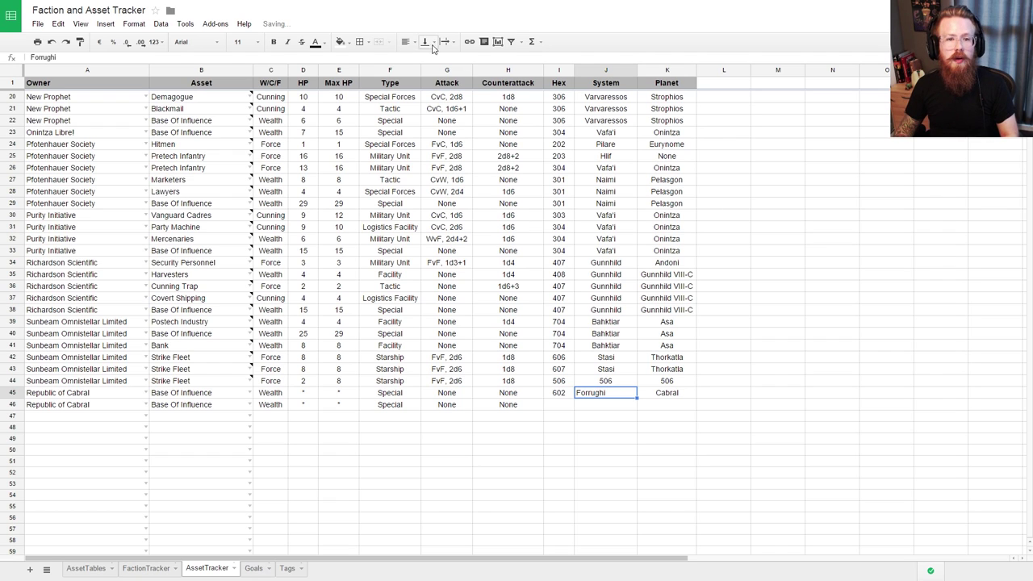
pyautogui.click(405, 41)
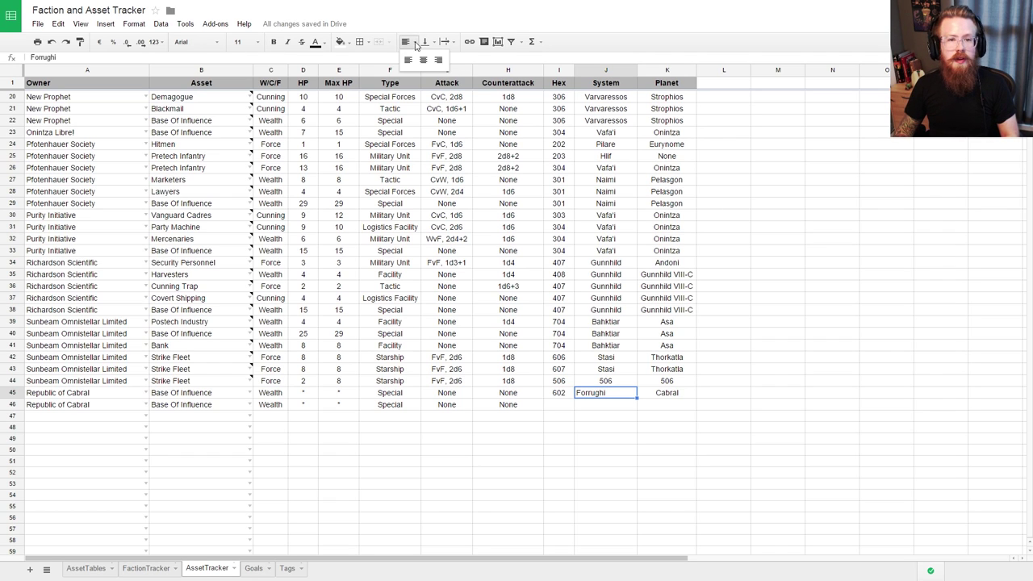
pyautogui.click(425, 60)
# Step: Fill in the location of row 46 by copying hex 407, system Gunnhild and planet Andoni from Richardson Scientific's Security Personnel row
pyautogui.click(565, 405)
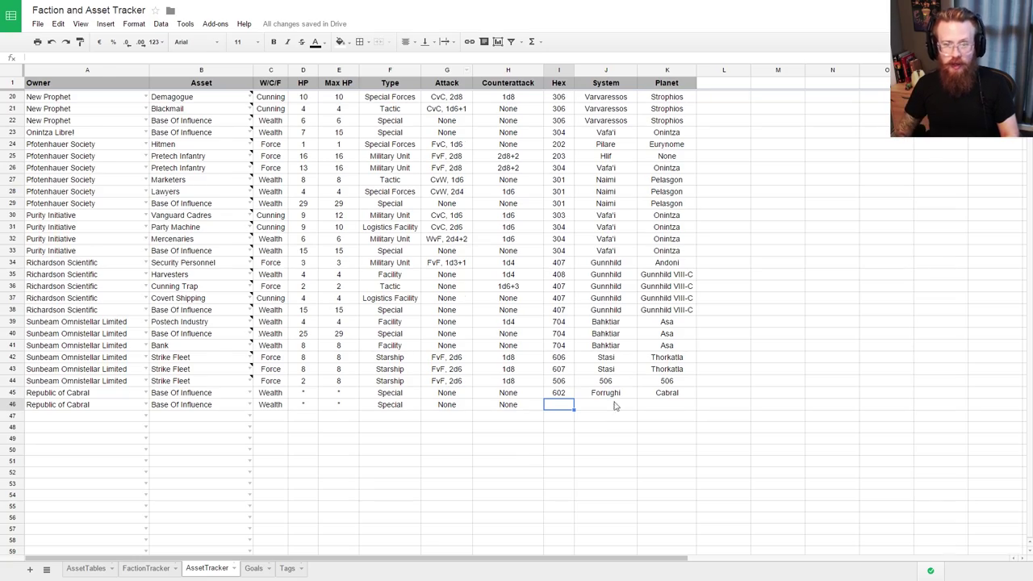
pyautogui.scroll(5, 605, 415)
pyautogui.scroll(-3, 613, 403)
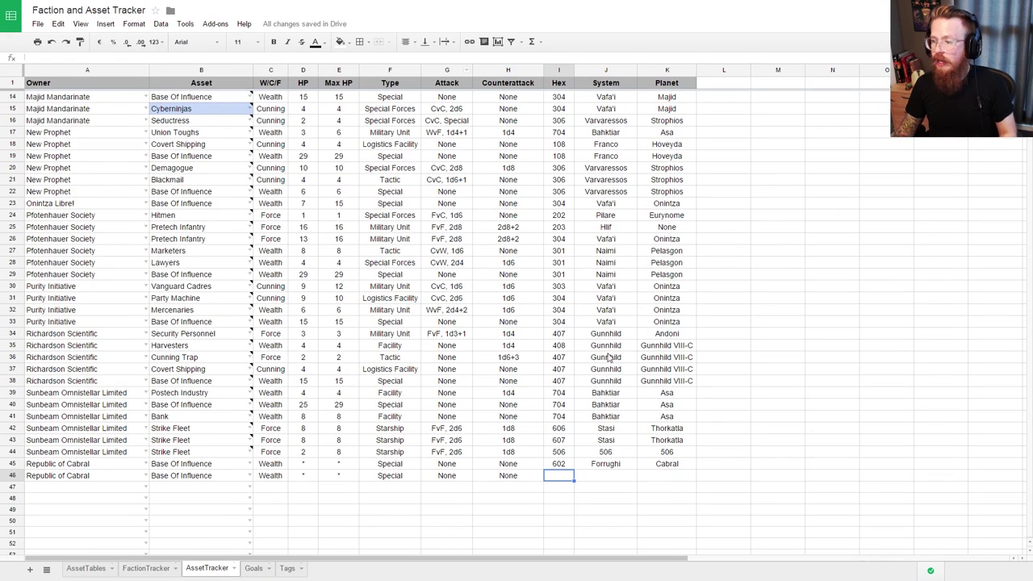
pyautogui.scroll(1, 587, 347)
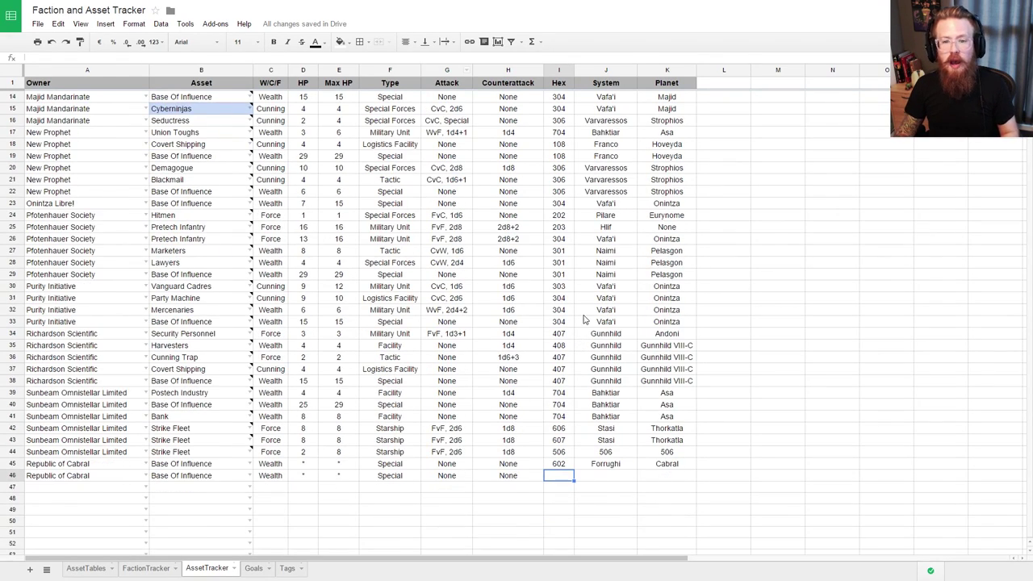
pyautogui.scroll(3, 583, 323)
pyautogui.scroll(-1, 564, 214)
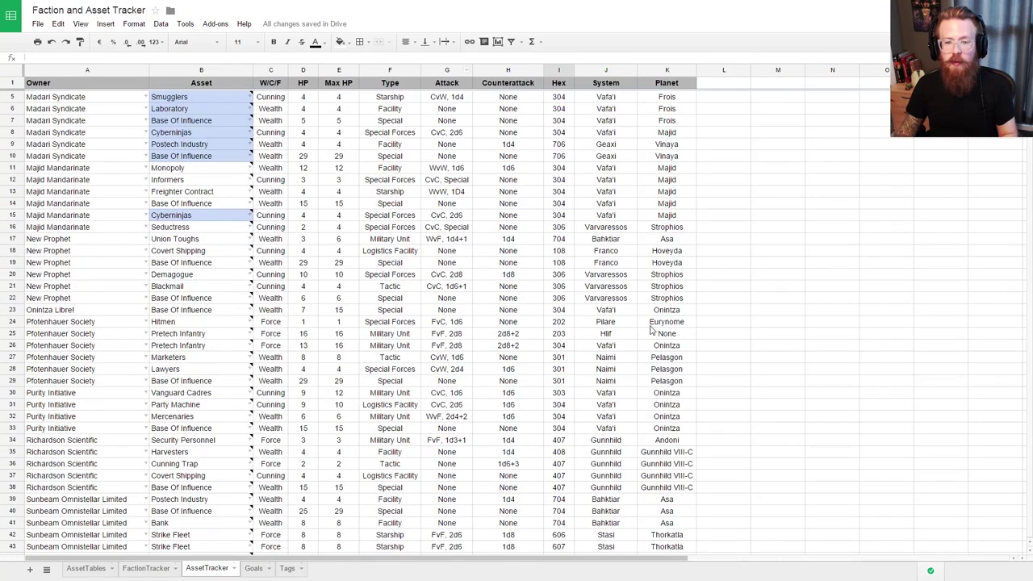
pyautogui.scroll(-1, 637, 452)
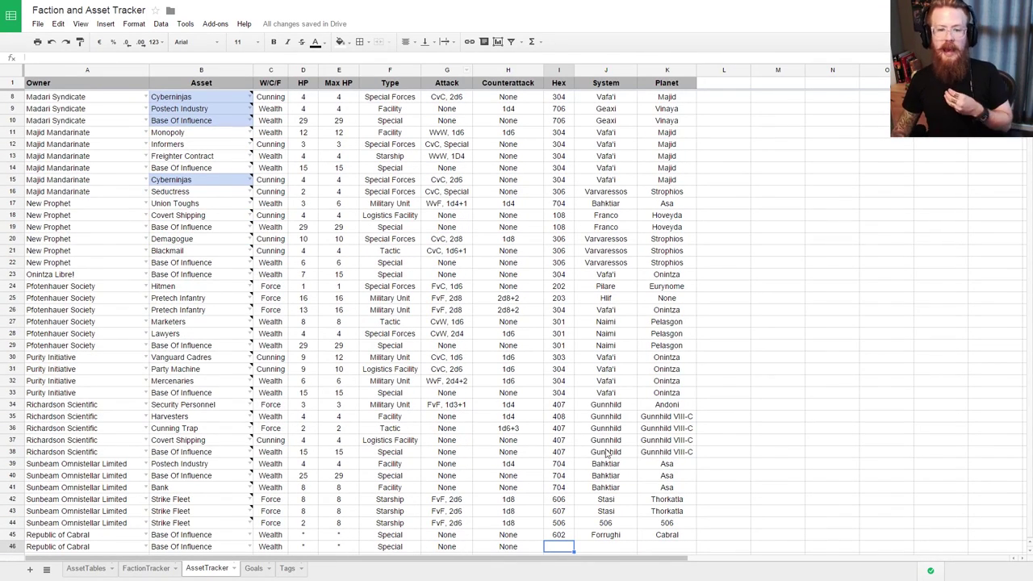
pyautogui.scroll(-1, 557, 416)
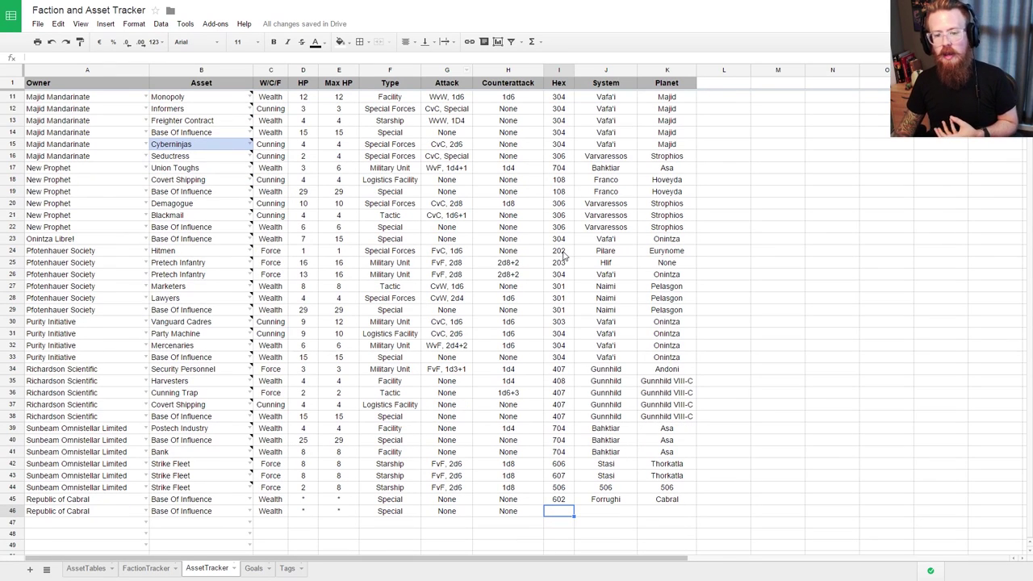
pyautogui.moveTo(669, 372); pyautogui.dragTo(569, 373)
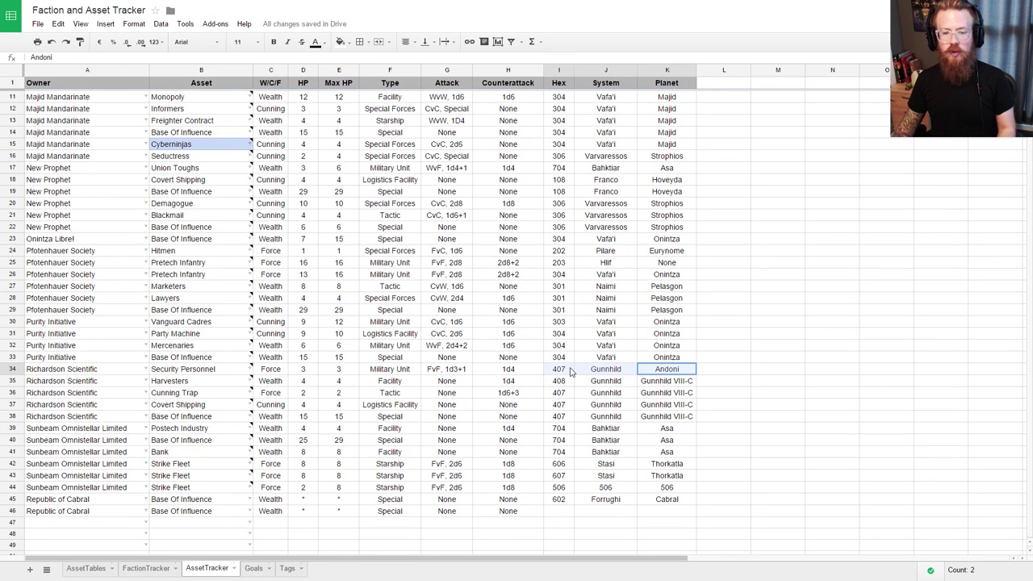
pyautogui.hotkey('ctrl', 'c')
pyautogui.click(563, 514)
pyautogui.hotkey('ctrl', 'v')
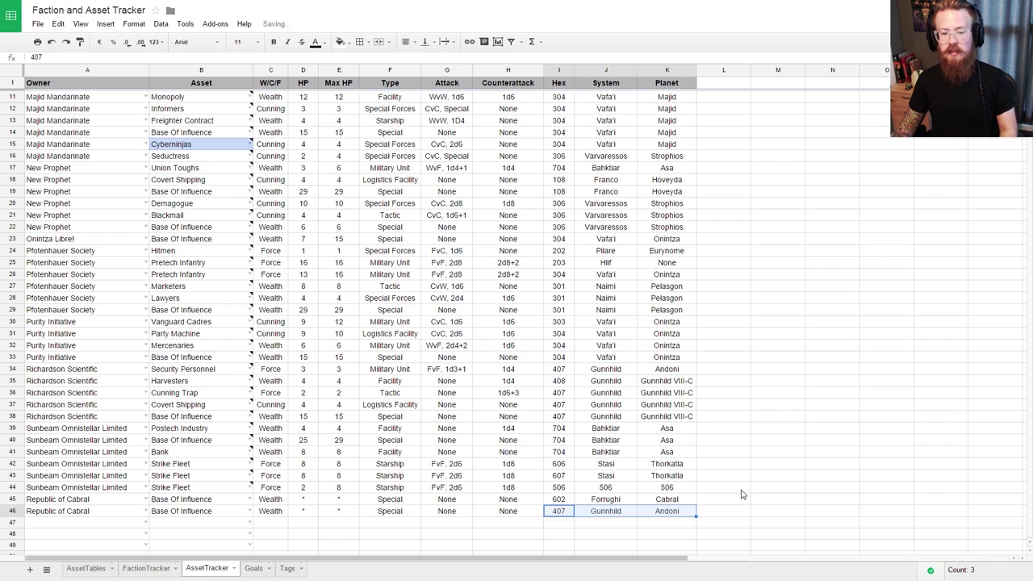
# Step: Check the fill color of the Cyberninjas cell in row 15 and give the Base Of Influence cell in row 46 a light blue fill
pyautogui.click(183, 513)
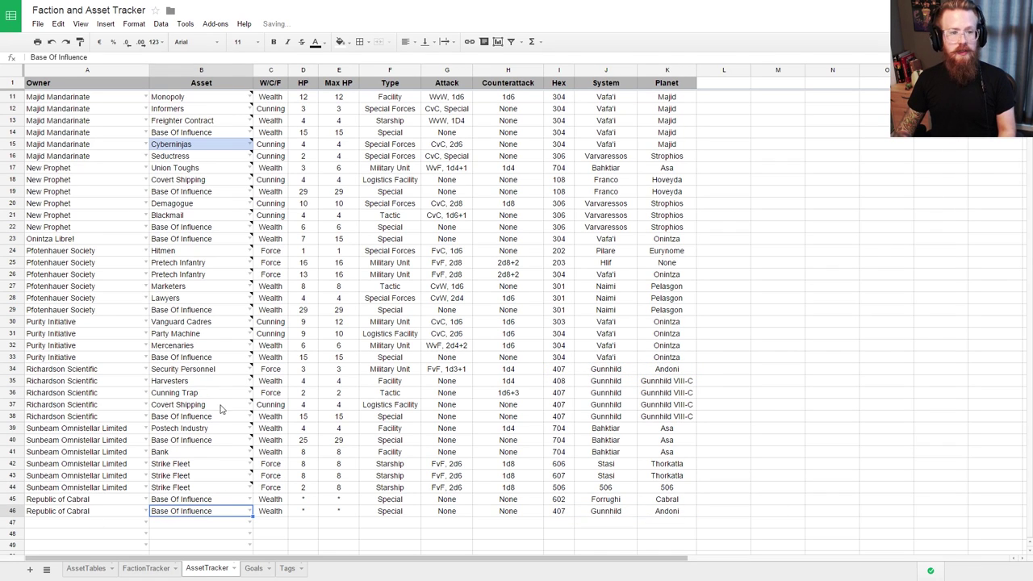
pyautogui.click(342, 42)
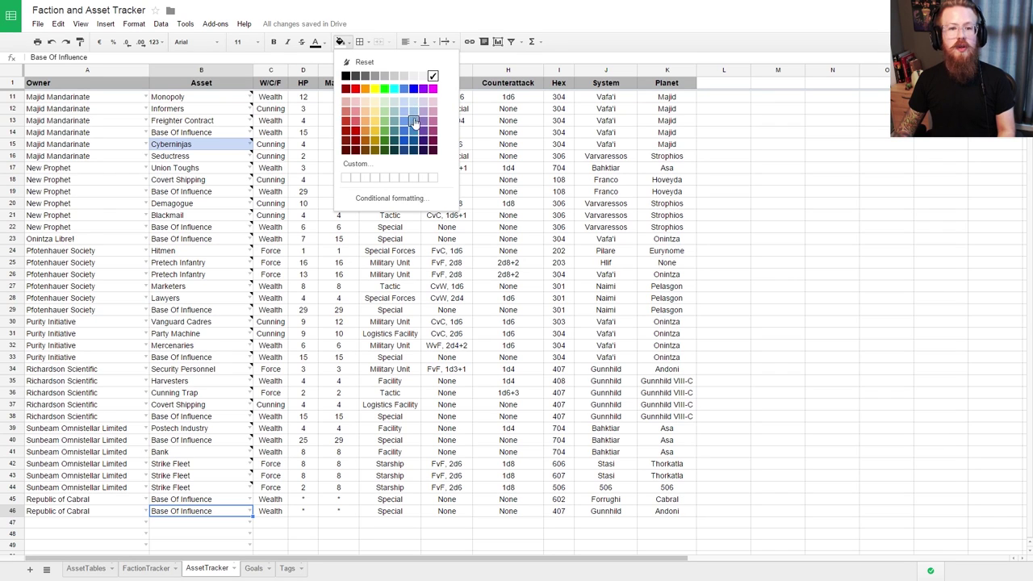
pyautogui.click(195, 145)
pyautogui.click(341, 41)
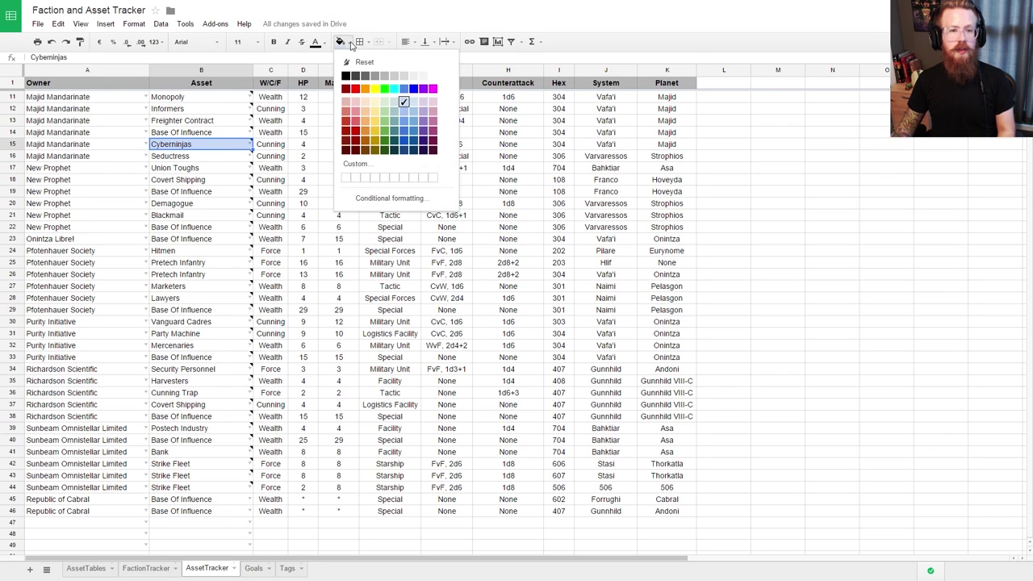
pyautogui.click(195, 510)
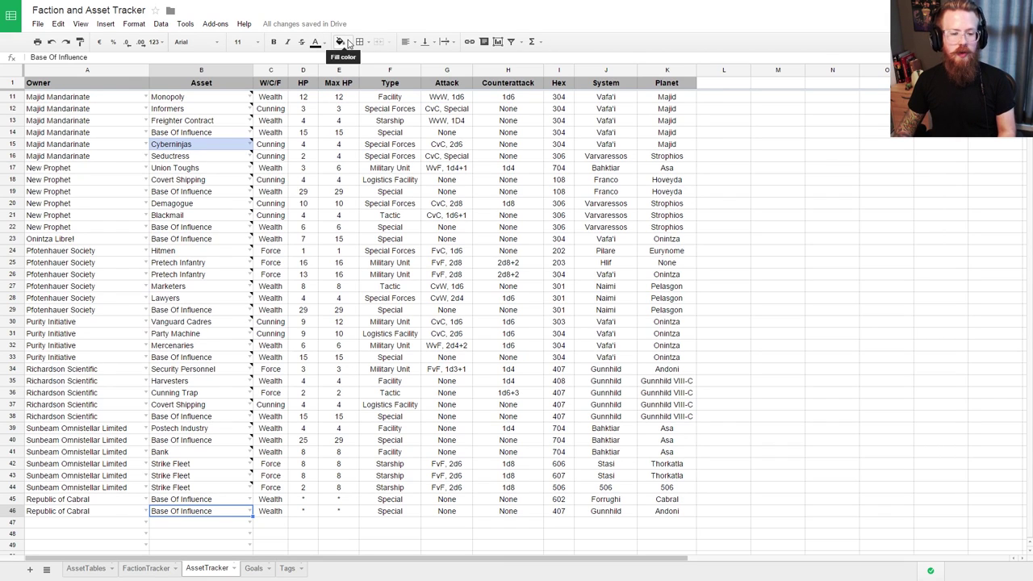
pyautogui.click(341, 41)
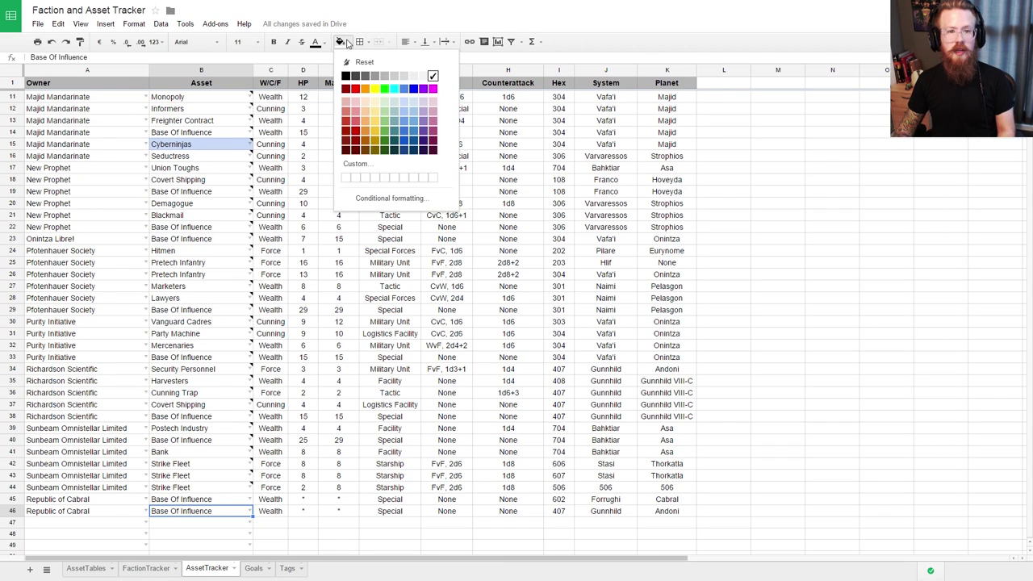
pyautogui.click(412, 103)
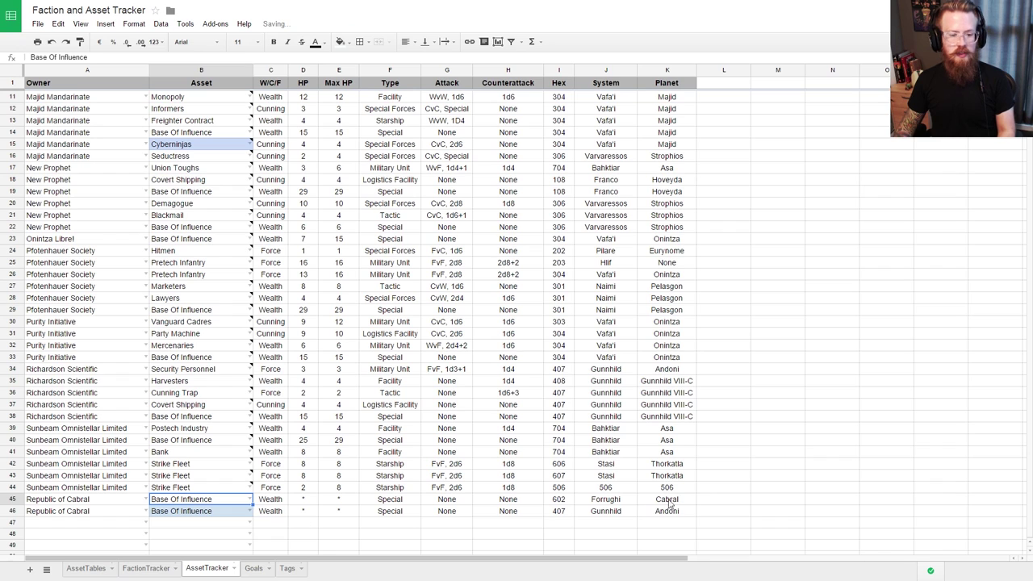
pyautogui.click(731, 511)
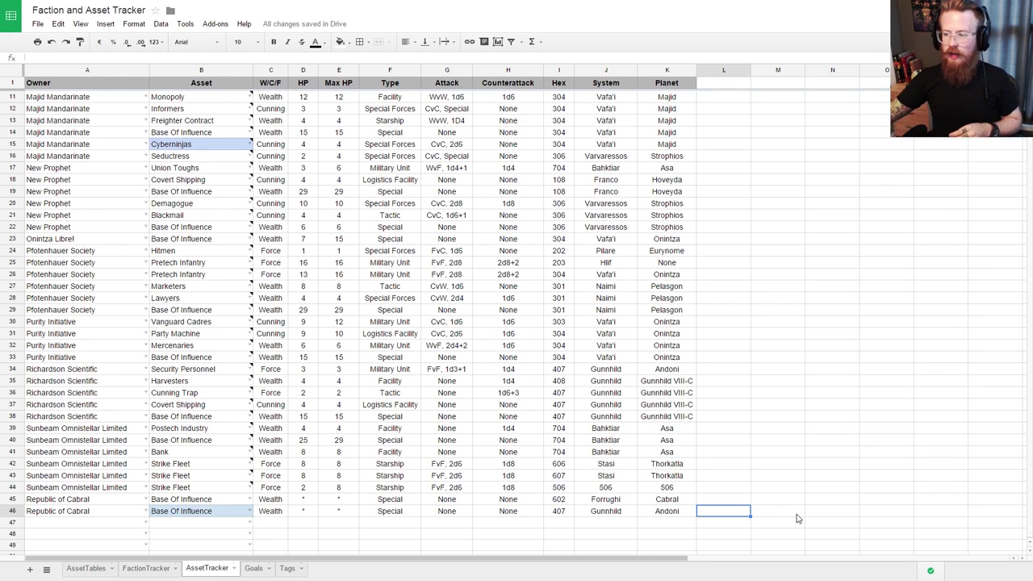
pyautogui.press('Left')
pyautogui.press('Left')
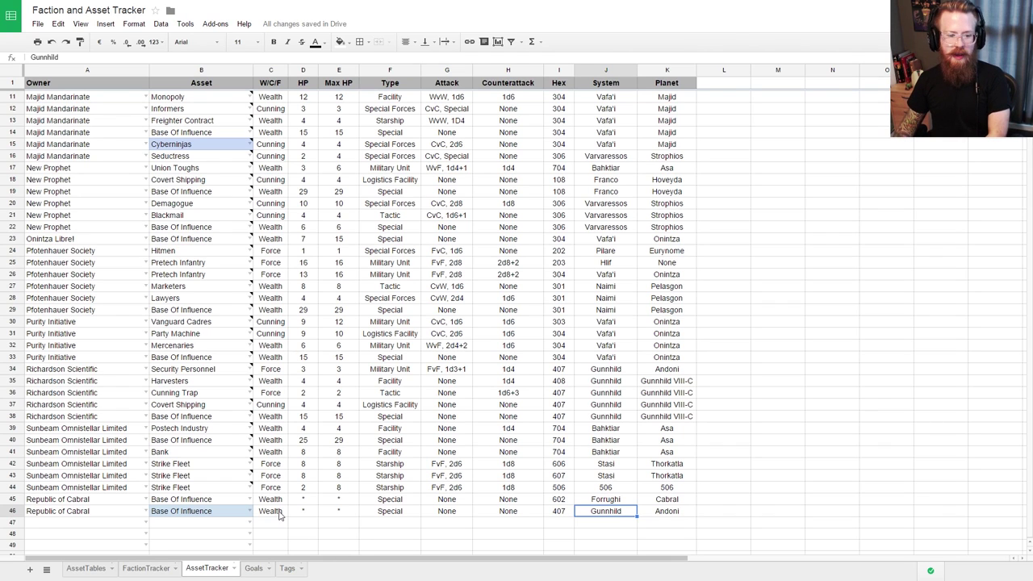
pyautogui.click(340, 515)
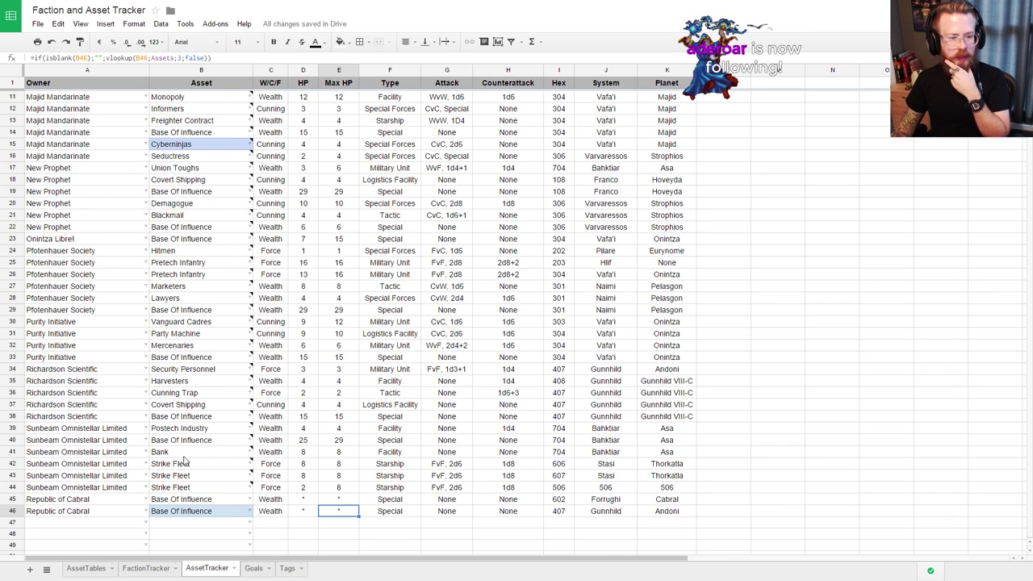
# Step: Copy the Base of Influence description note from Sunbeam Omnistellar Limited's row 40 asset onto the Republic of Cabral's Base Of Influence in row 46
pyautogui.click(188, 431)
pyautogui.click(187, 440)
pyautogui.hotkey('ctrl', 'c')
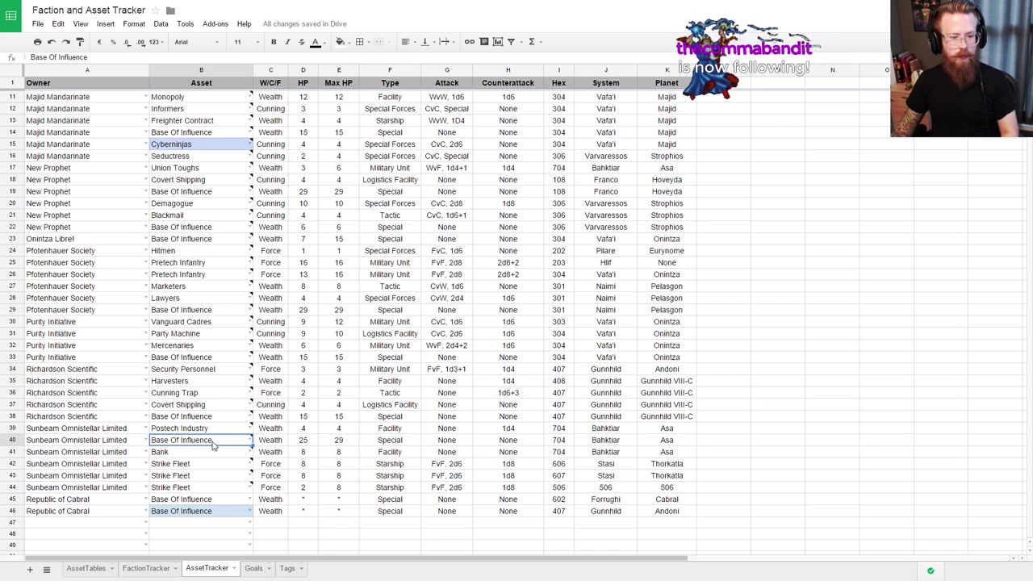
pyautogui.moveTo(243, 440)
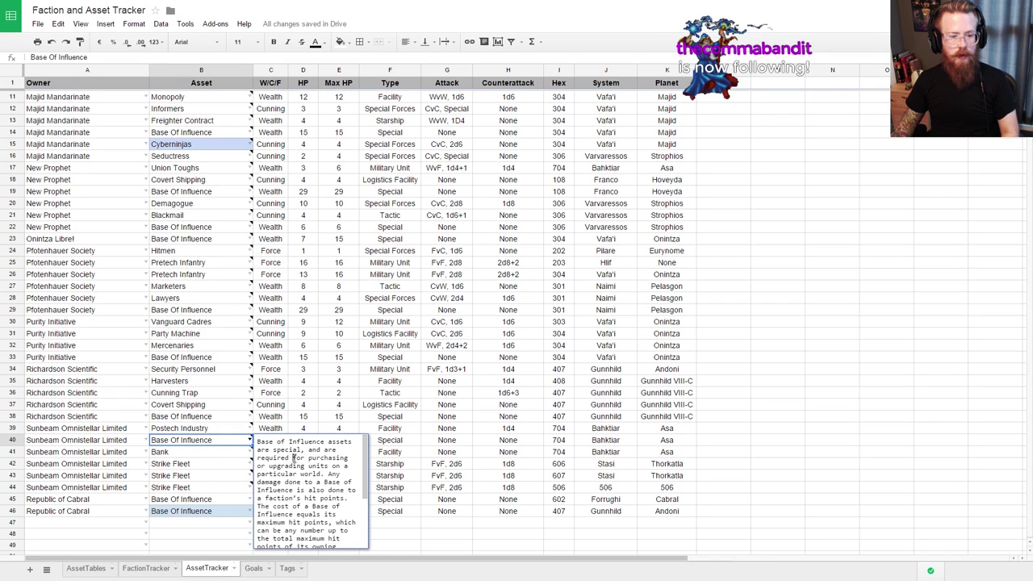
pyautogui.click(223, 515)
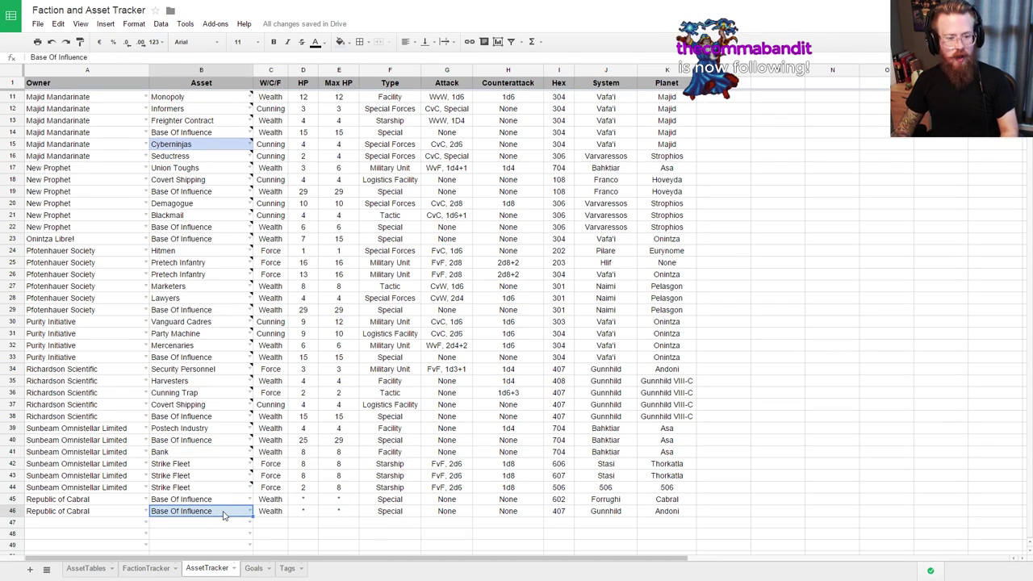
pyautogui.rightClick(224, 515)
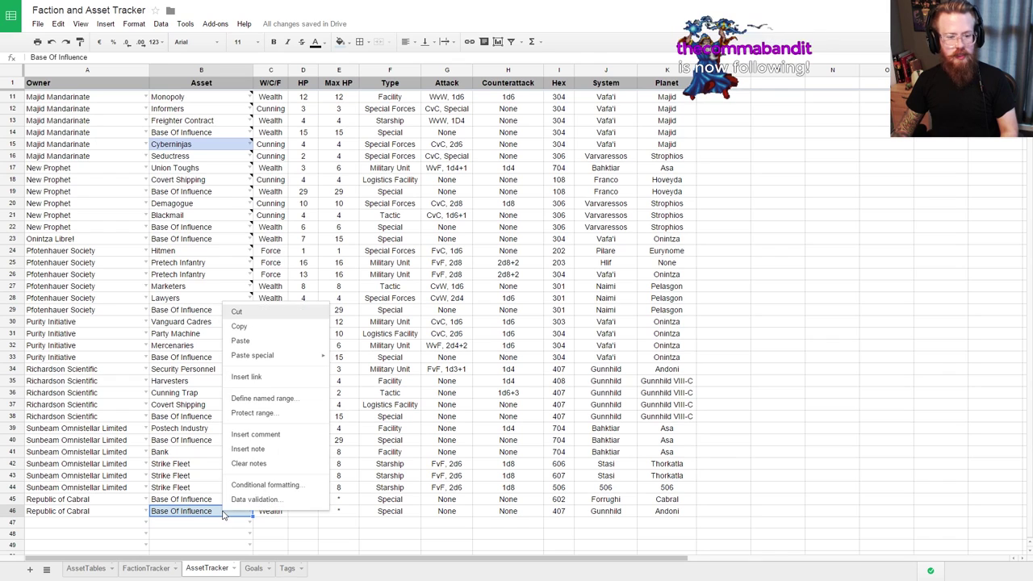
pyautogui.click(281, 449)
pyautogui.hotkey('ctrl', 'v')
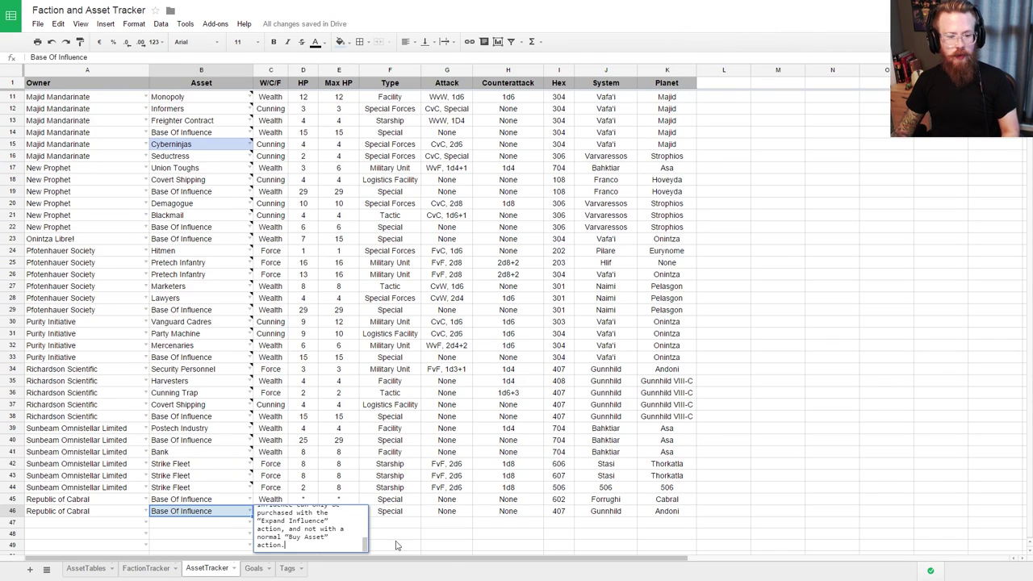
pyautogui.click(409, 539)
pyautogui.click(204, 525)
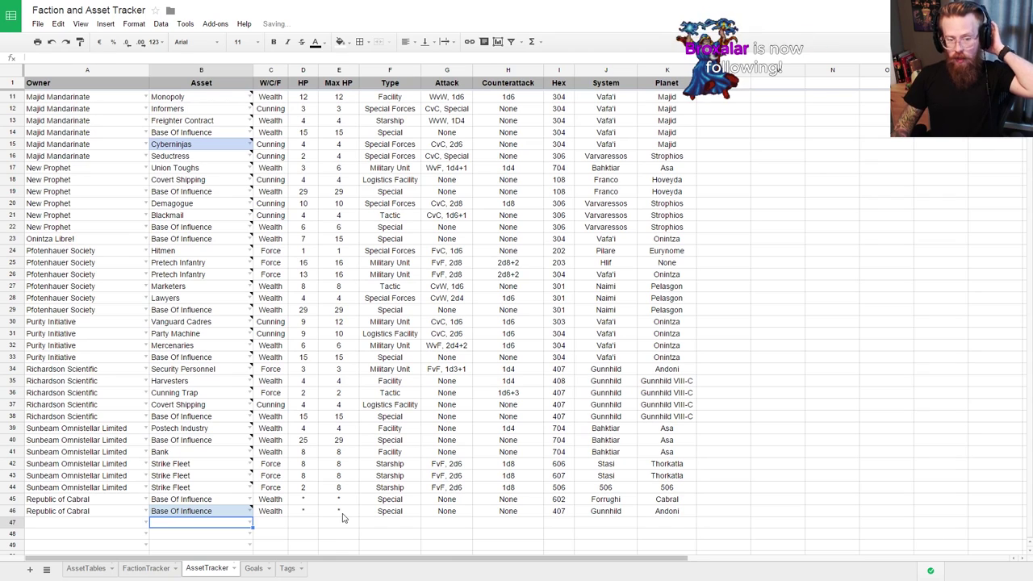
pyautogui.click(342, 514)
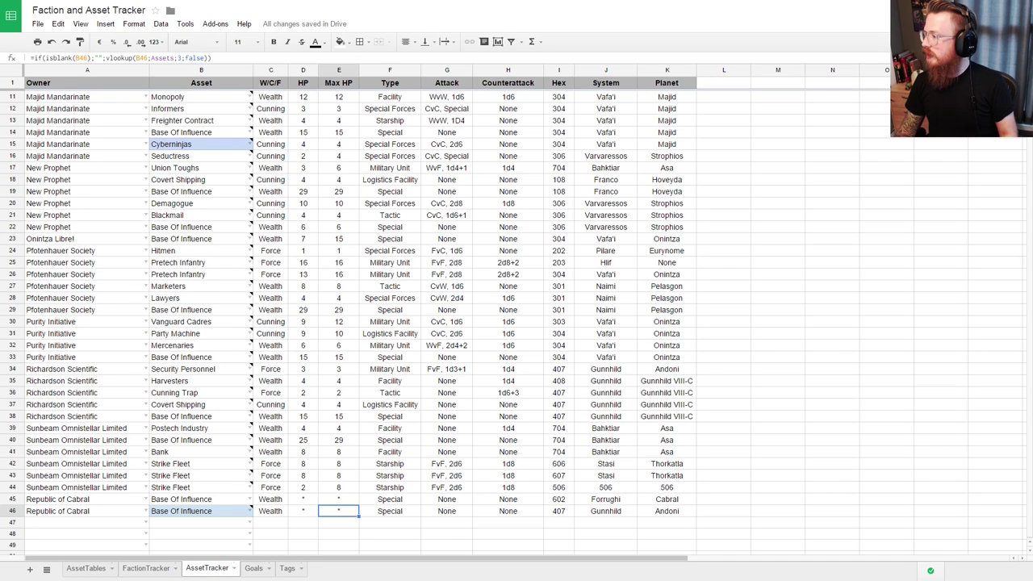
# Step: In the FactionTracker sheet, enter Cunning 6 and Force 5 for the Republic of Cabral
pyautogui.click(146, 568)
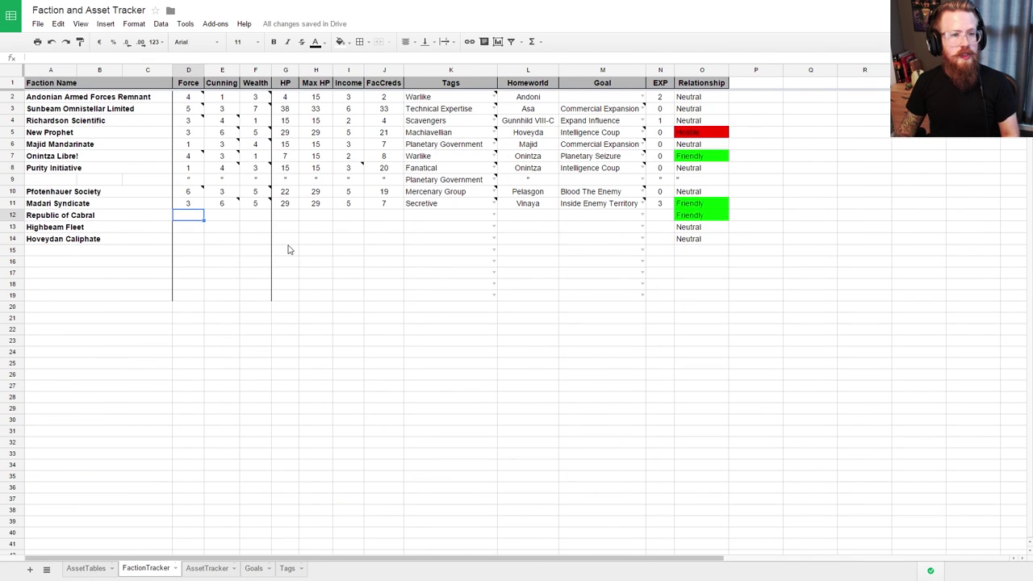
pyautogui.press('Right')
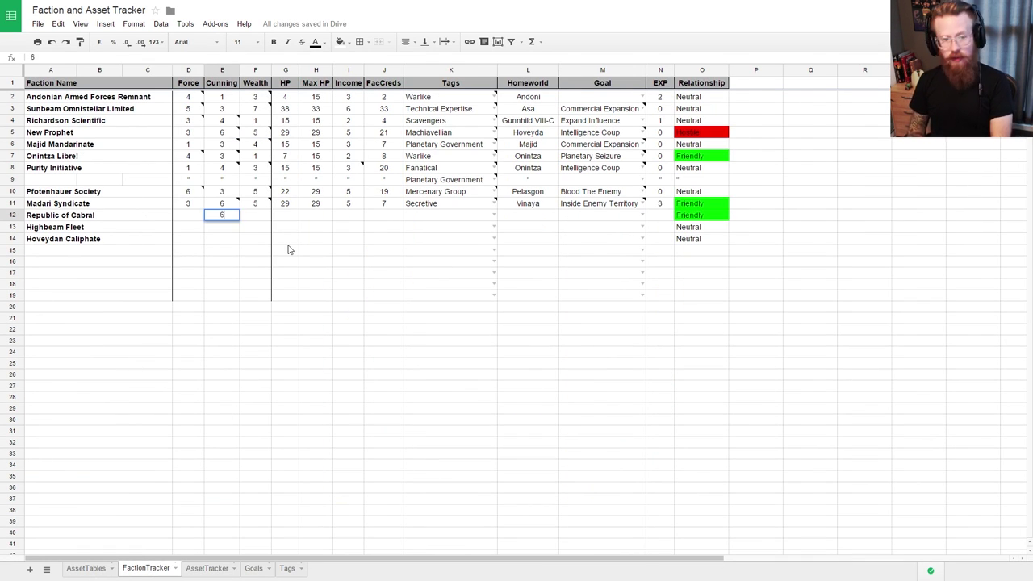
pyautogui.write('6')
pyautogui.press('Left')
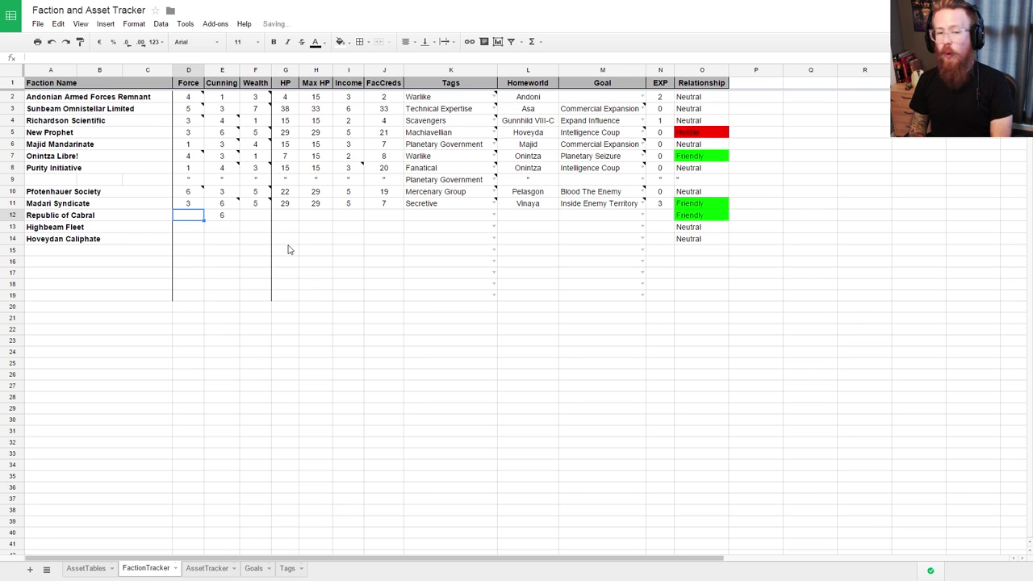
pyautogui.write('5')
pyautogui.press('Right')
pyautogui.press('Right')
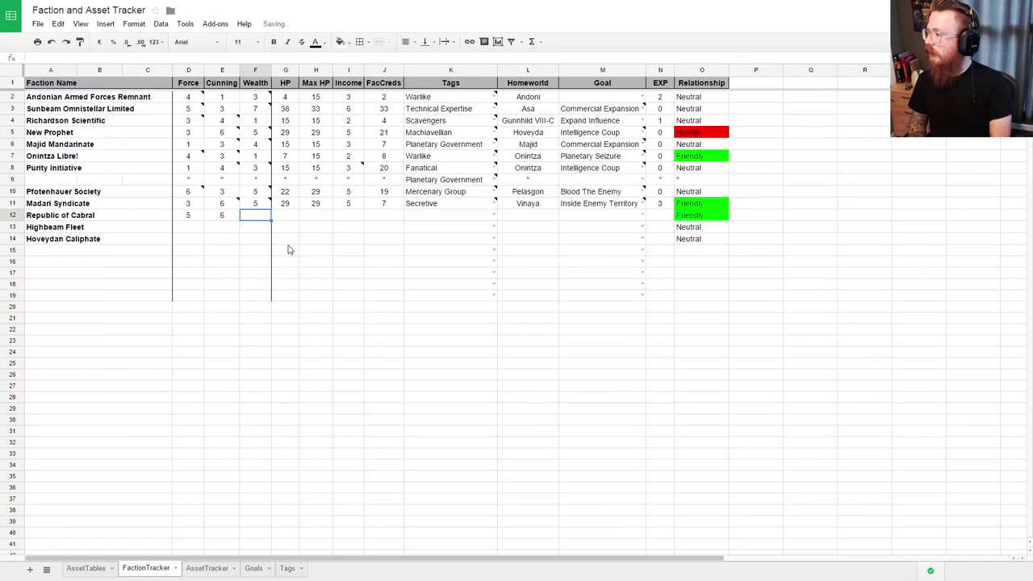
# Step: Change the Republic of Cabral's Force to 3 and set its Wealth to 5
pyautogui.press('Left')
pyautogui.press('Left')
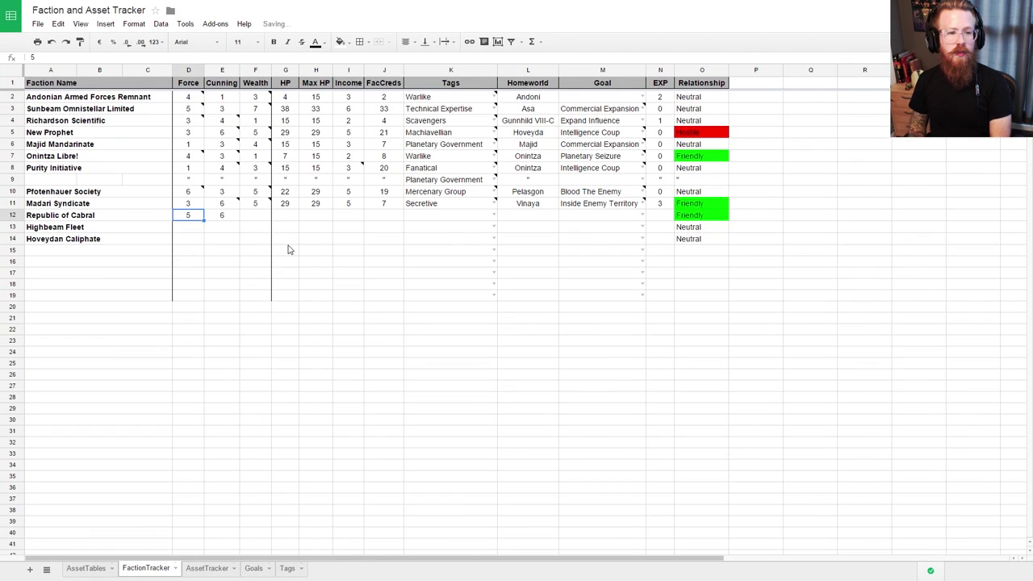
pyautogui.write('3')
pyautogui.press('Right')
pyautogui.press('Right')
pyautogui.write('5')
pyautogui.press('Return')
pyautogui.press('Up')
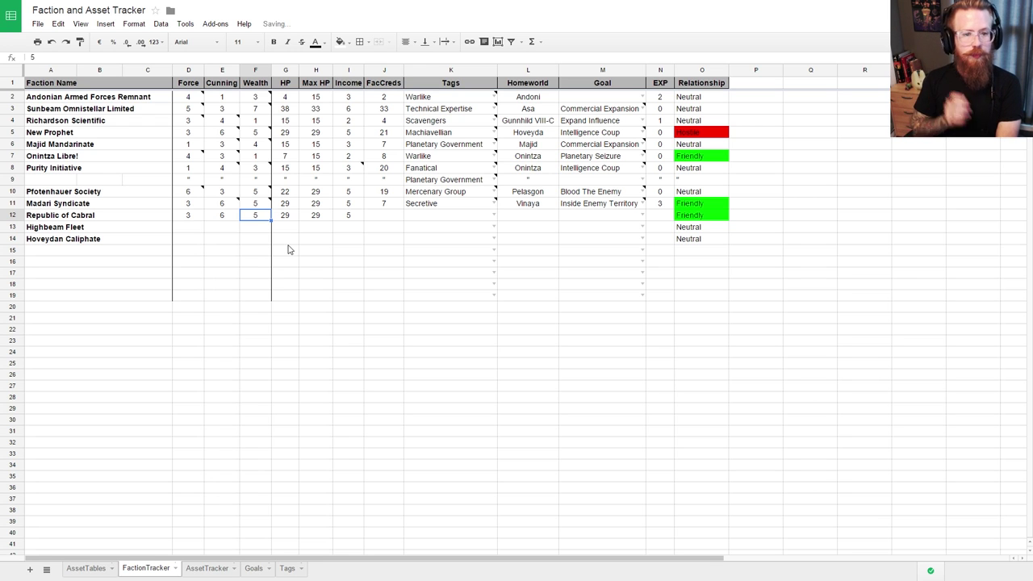
# Step: Check the Republic of Cabral's calculated HP, Max HP and Income
pyautogui.press('Right')
pyautogui.press('Right')
pyautogui.press('Left')
pyautogui.press('Right')
pyautogui.press('Right')
pyautogui.press('Left')
pyautogui.press('Left')
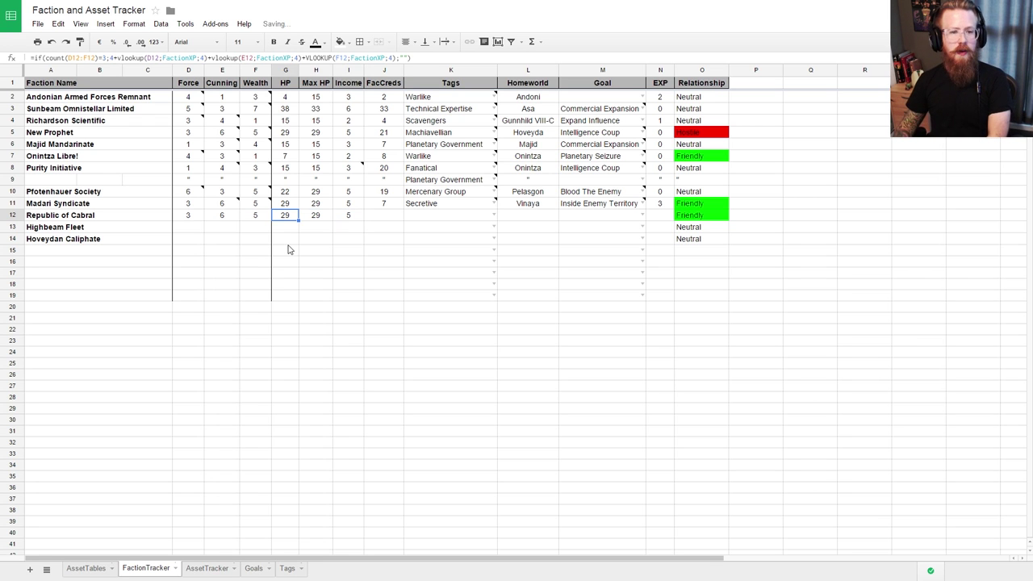
# Step: In the AssetTracker sheet, set both HP and Max HP of the Republic of Cabral's Base Of Influence in row 45 to 29
pyautogui.click(206, 568)
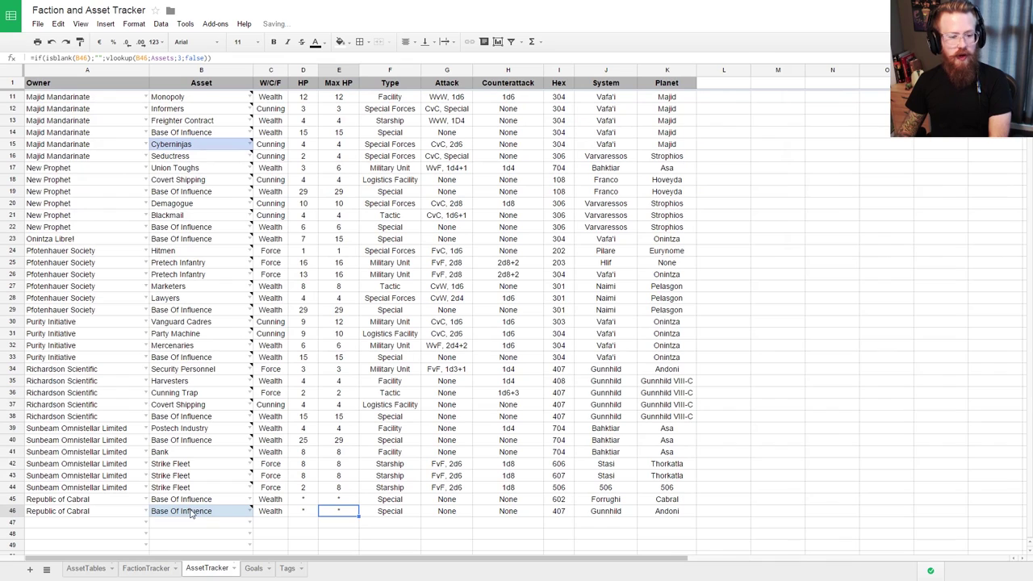
pyautogui.press('Up')
pyautogui.press('Left')
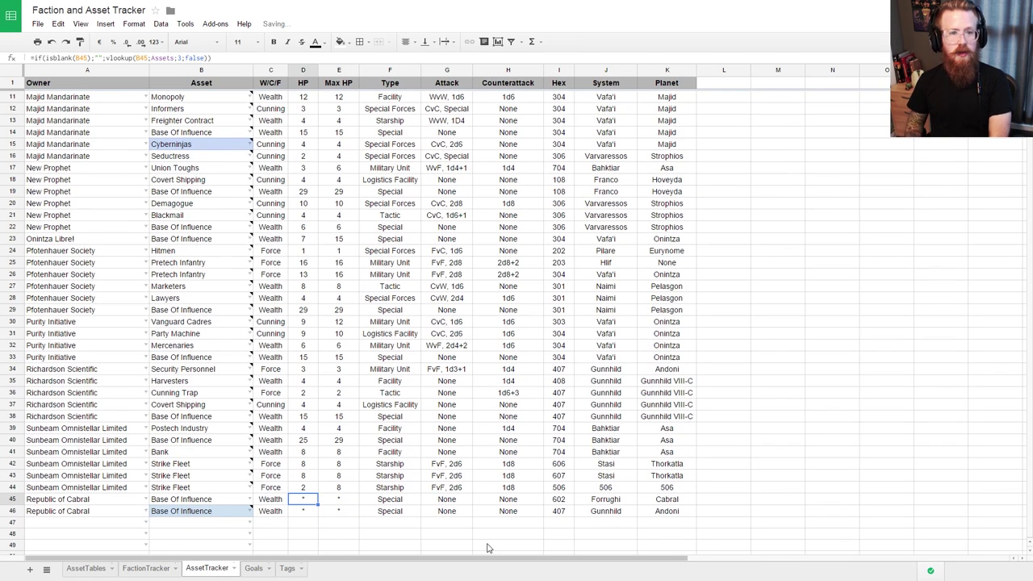
pyautogui.write('8')
pyautogui.press('BackSpace')
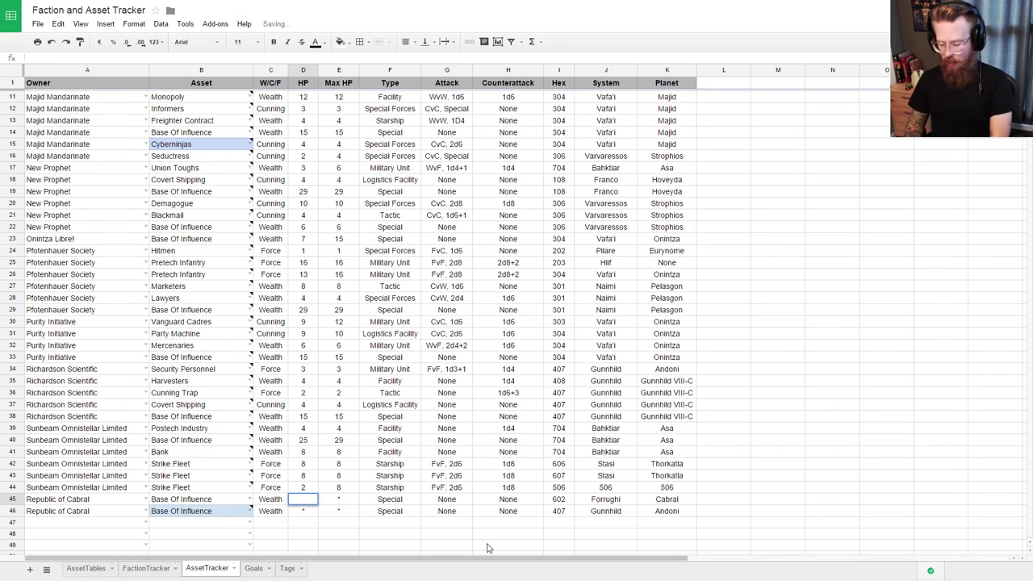
pyautogui.write('23')
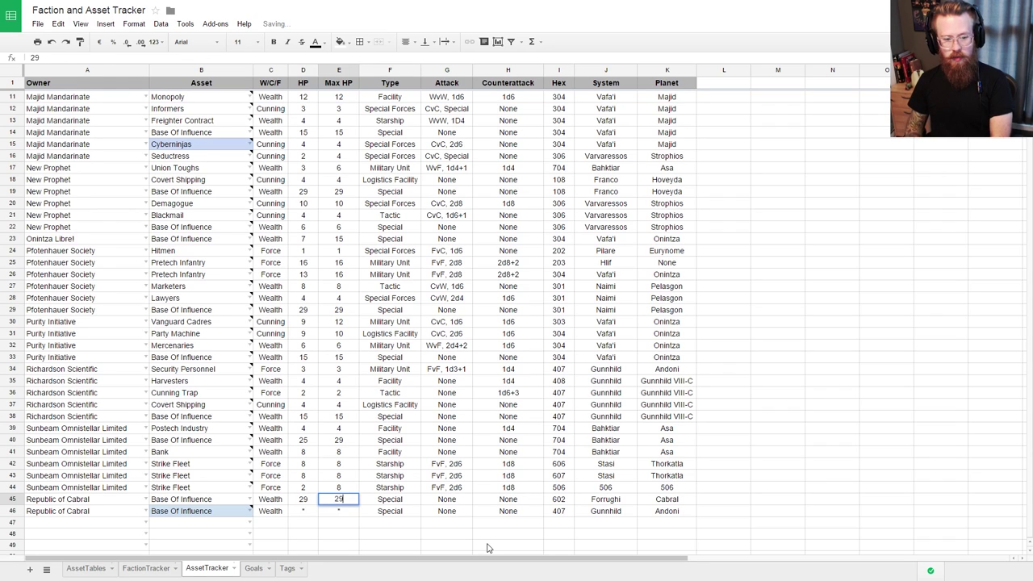
pyautogui.press('Return')
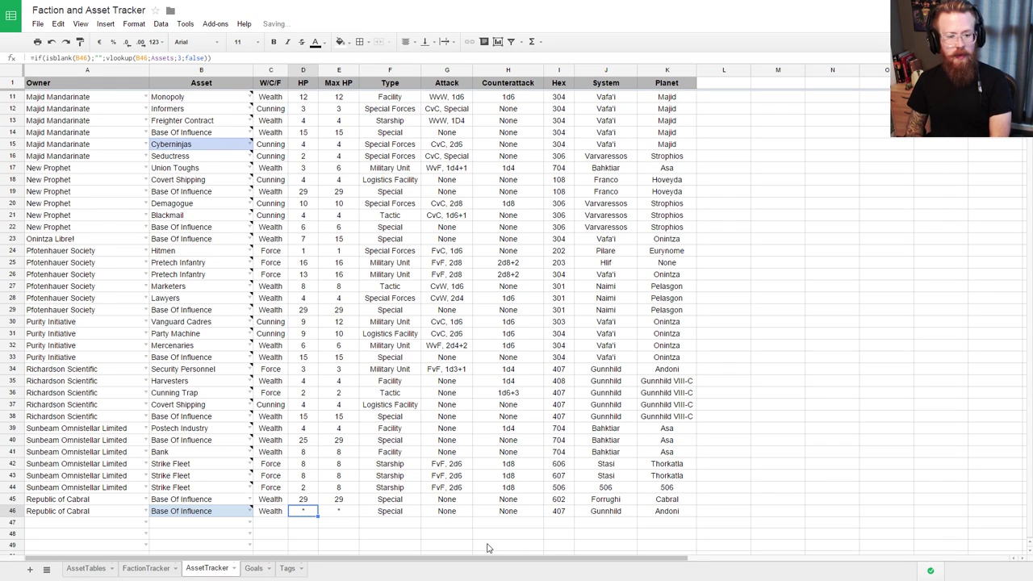
# Step: Set the Republic of Cabral's Base Of Influence in row 46 to 12 Max HP and 6 HP
pyautogui.write('12')
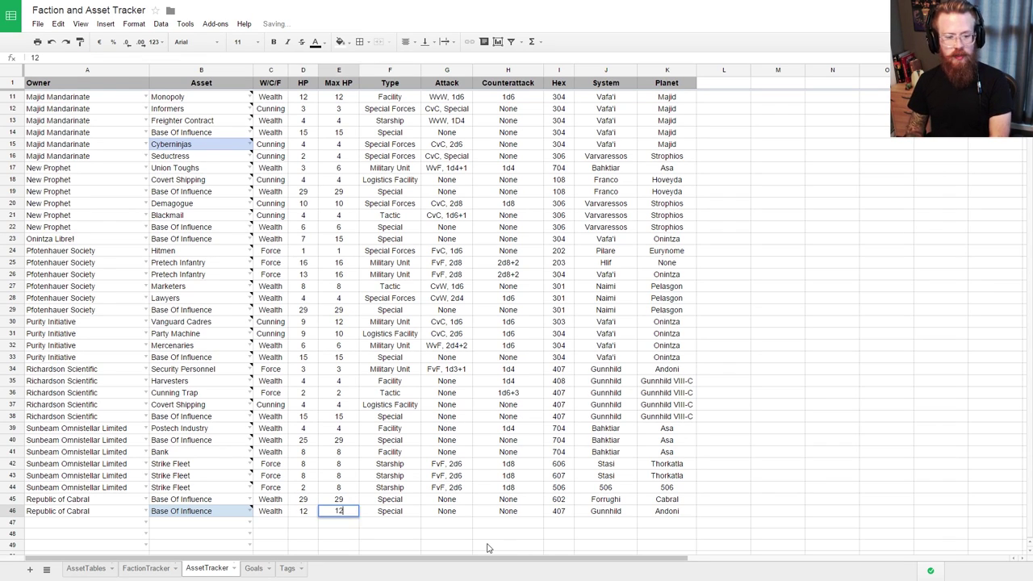
pyautogui.press('Return')
pyautogui.press('Up')
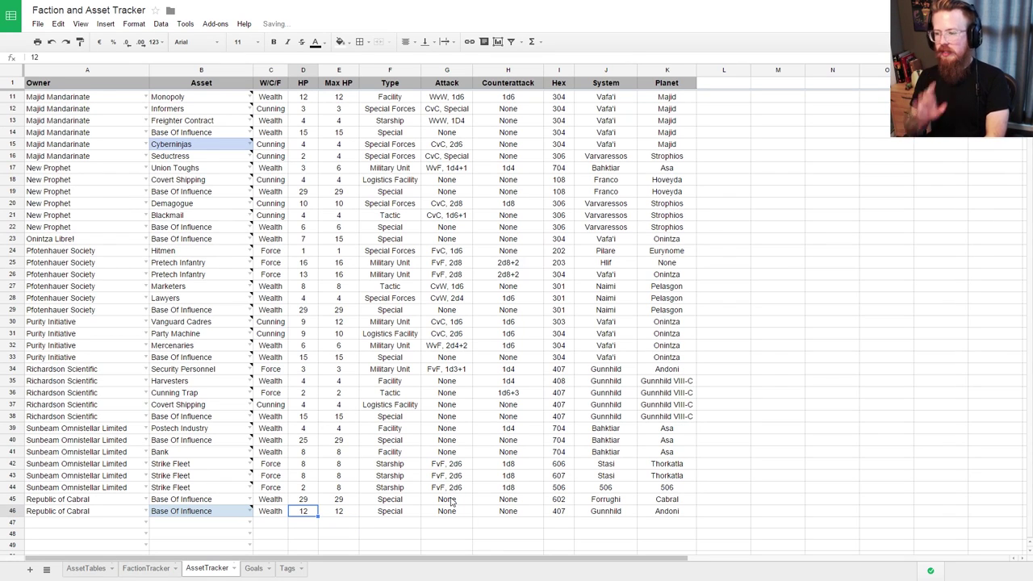
pyautogui.write('6')
pyautogui.press('Return')
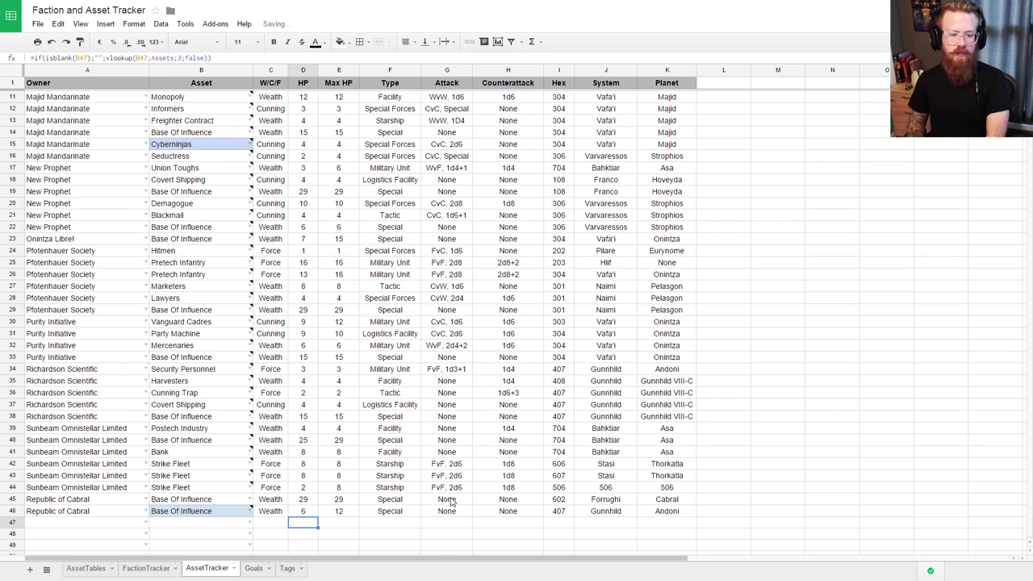
pyautogui.press('Up')
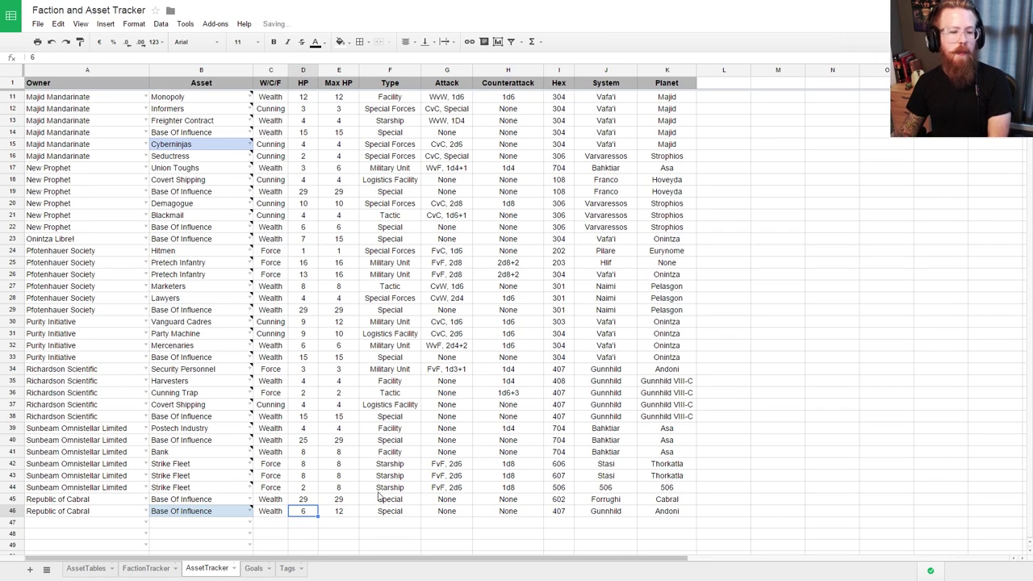
pyautogui.press('Down')
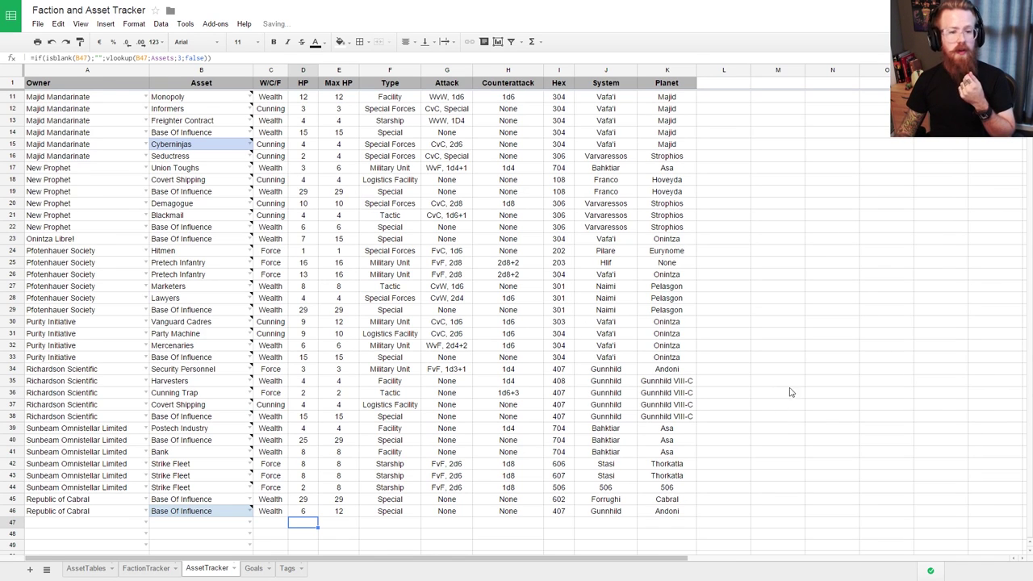
# Step: Review the Republic of Cabral's Cunning rating and FacCreds in the FactionTracker sheet, and return to the empty rows of the AssetTracker sheet
pyautogui.click(755, 469)
pyautogui.scroll(-2, 607, 487)
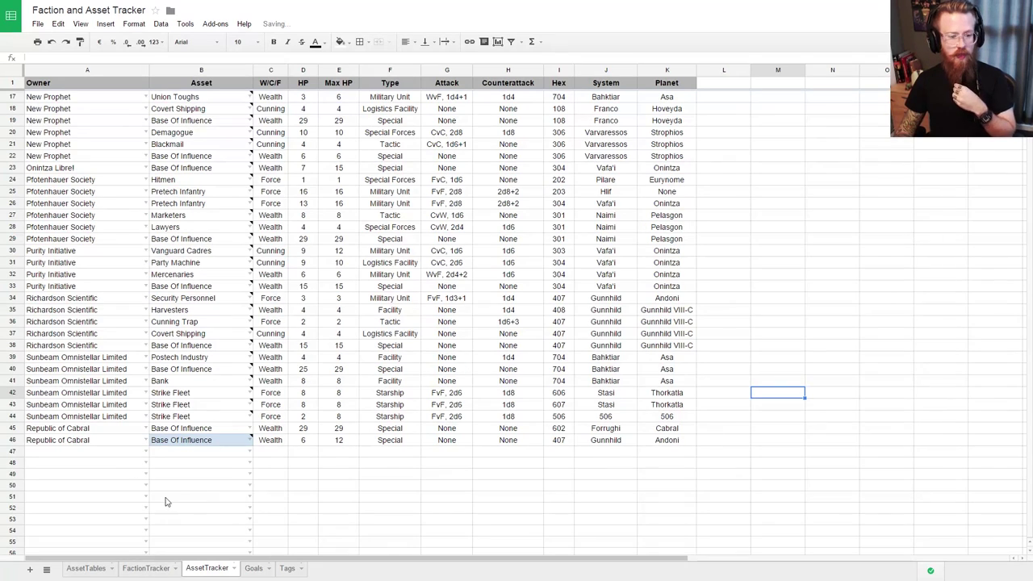
pyautogui.click(139, 570)
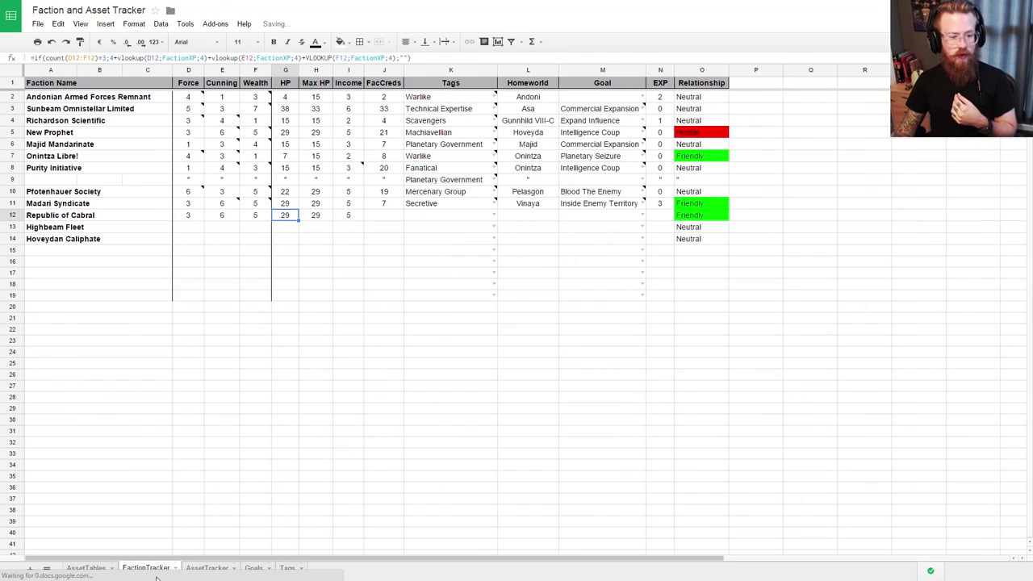
pyautogui.click(224, 217)
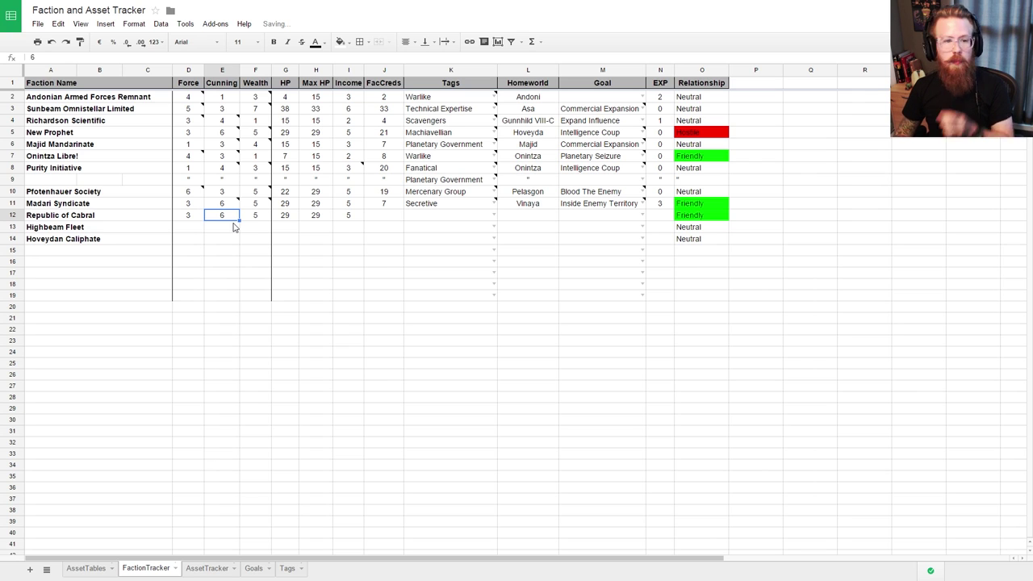
pyautogui.click(384, 217)
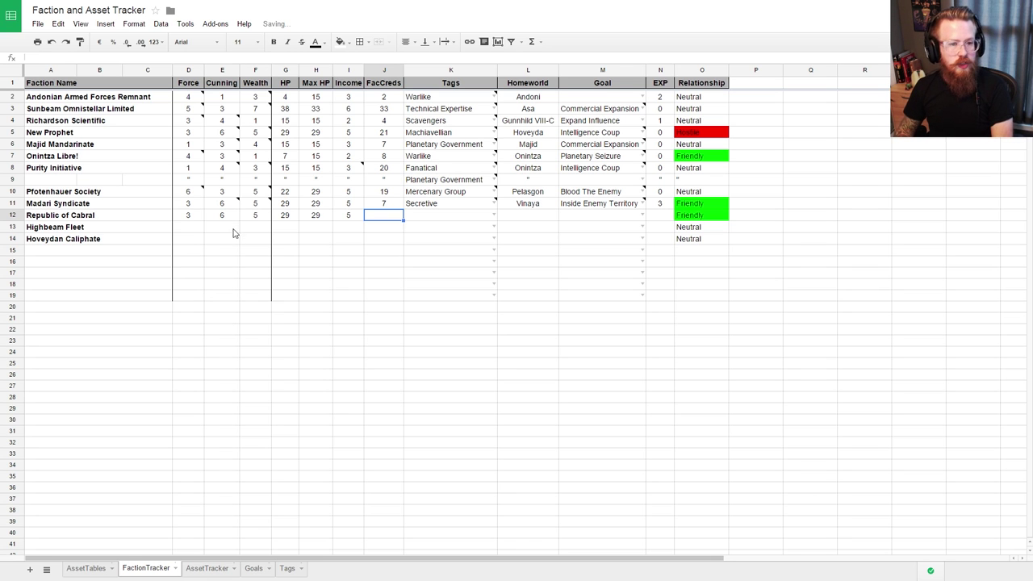
pyautogui.click(206, 568)
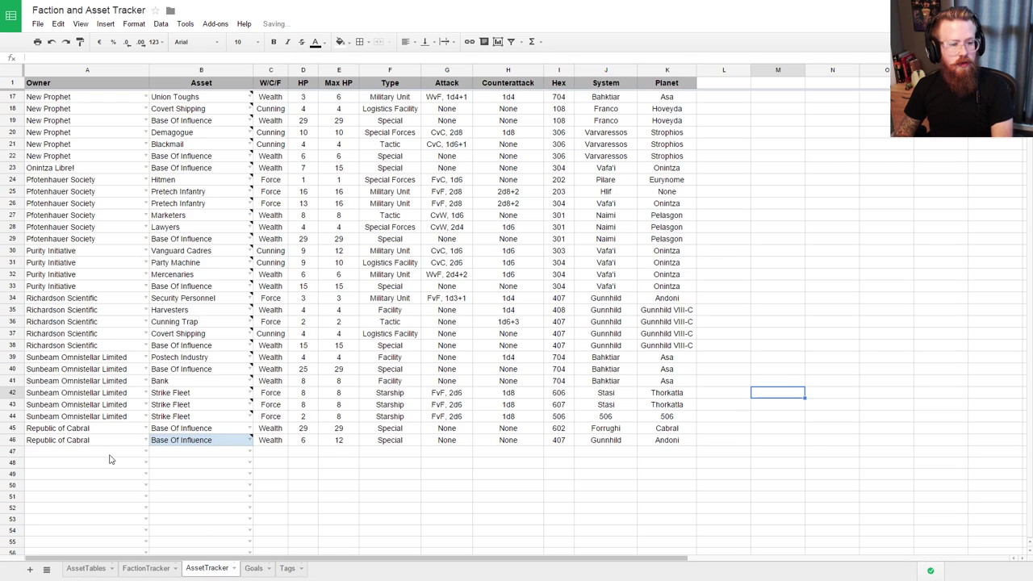
pyautogui.click(146, 451)
pyautogui.click(182, 468)
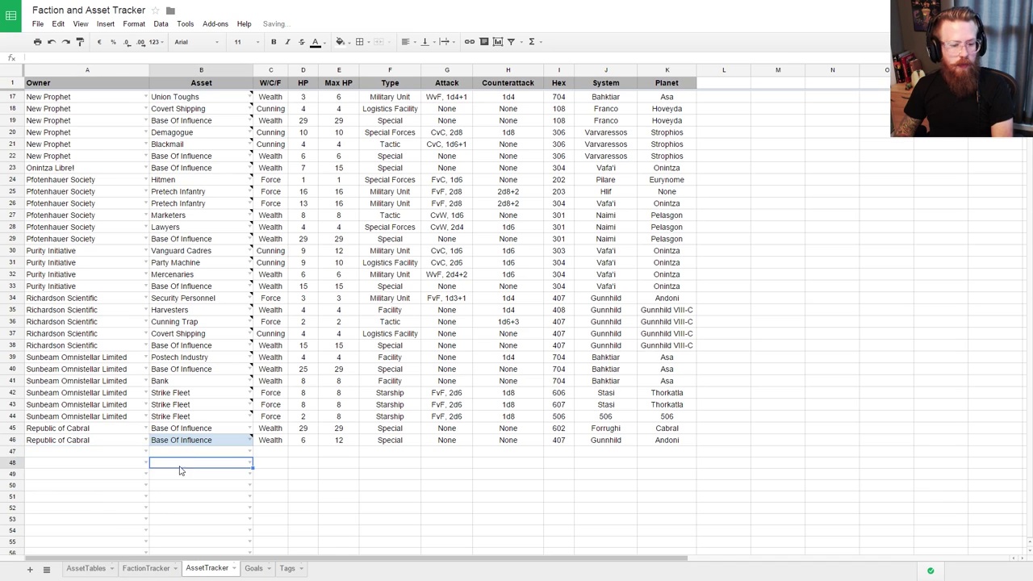
# Step: Examine the Cunning assets in the AssetTables sheet, including Covert Transit Net, Organization Moles and Demagogue, as options for the Republic of Cabral
pyautogui.click(86, 568)
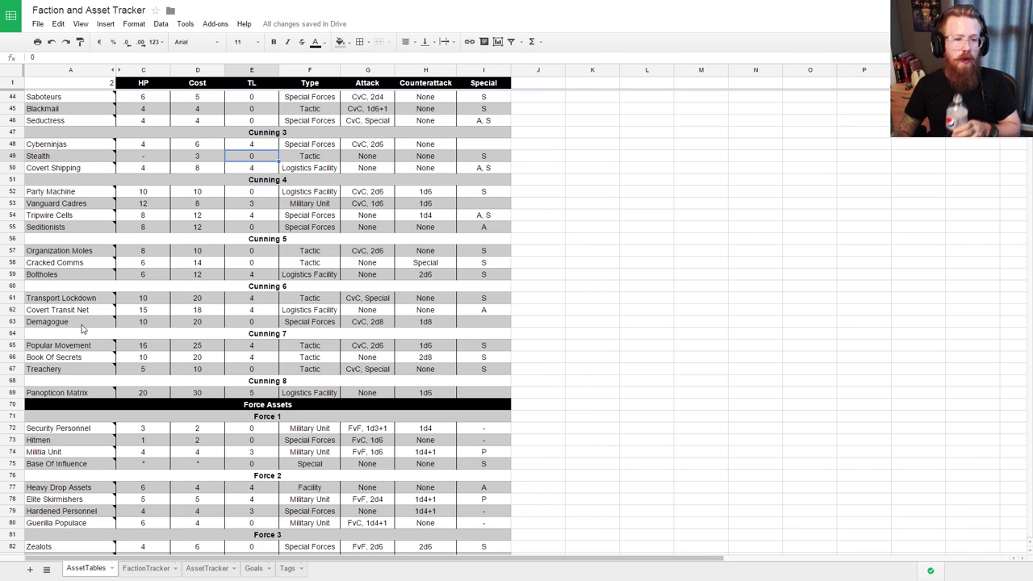
pyautogui.click(77, 312)
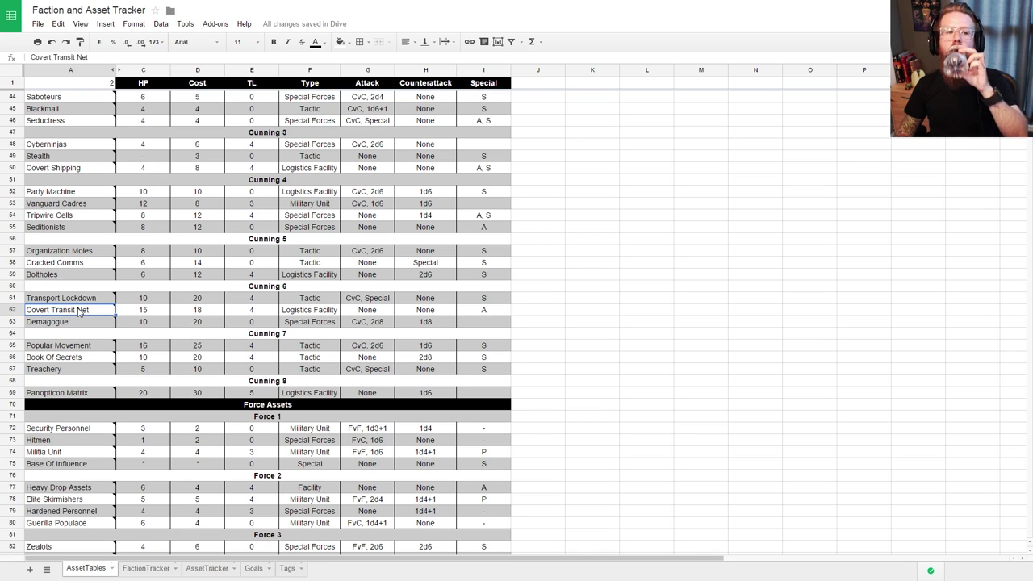
pyautogui.click(70, 253)
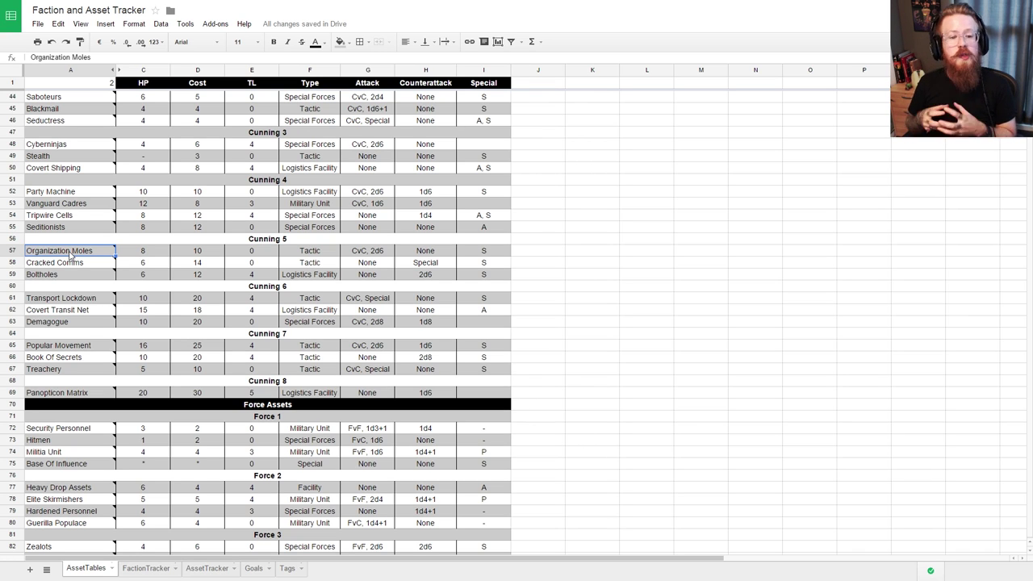
pyautogui.click(64, 325)
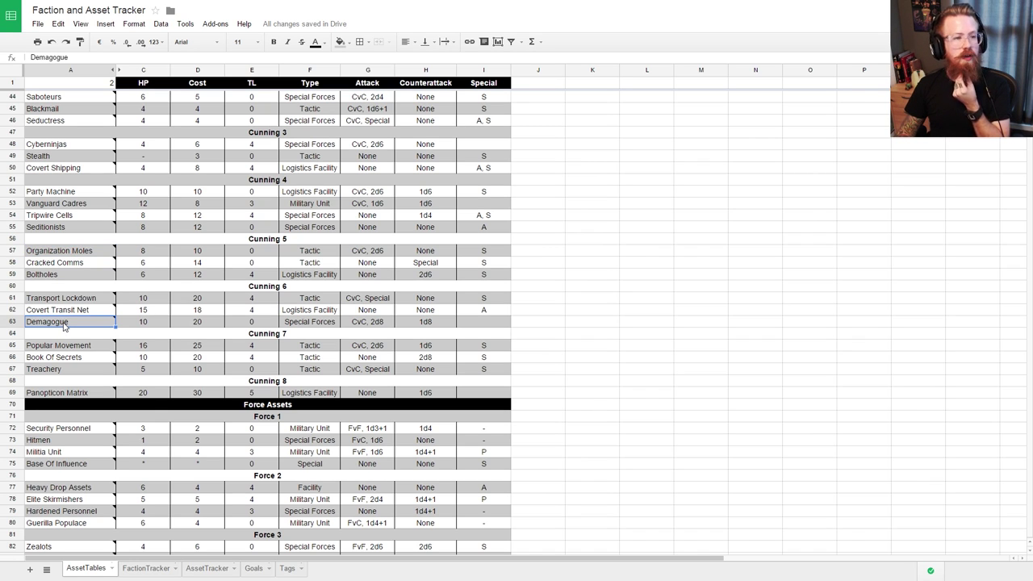
pyautogui.scroll(1, 65, 324)
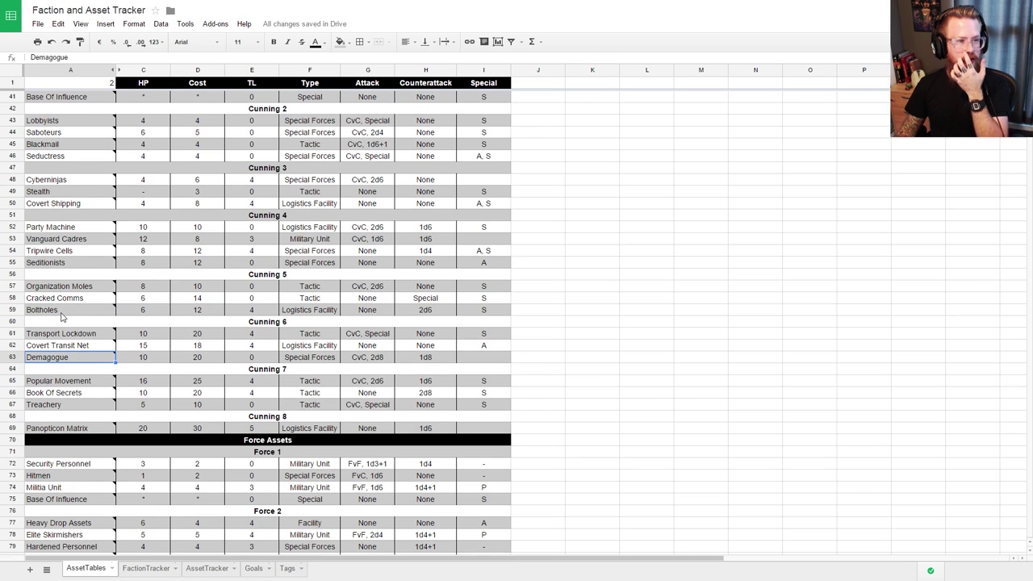
# Step: Read the note on the Covert Transit Net asset in the AssetTables sheet
pyautogui.moveTo(68, 348)
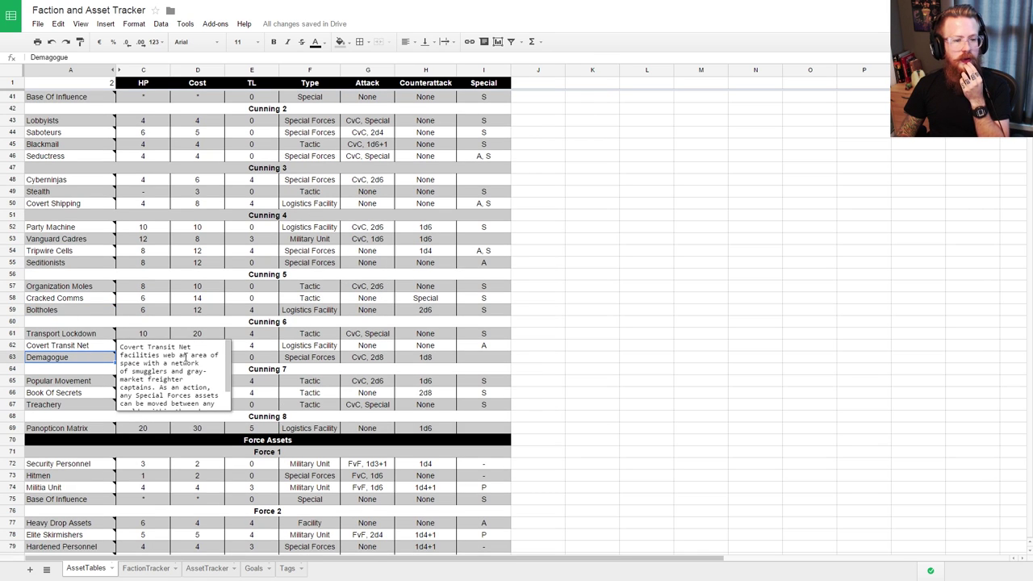
pyautogui.scroll(-1, 184, 356)
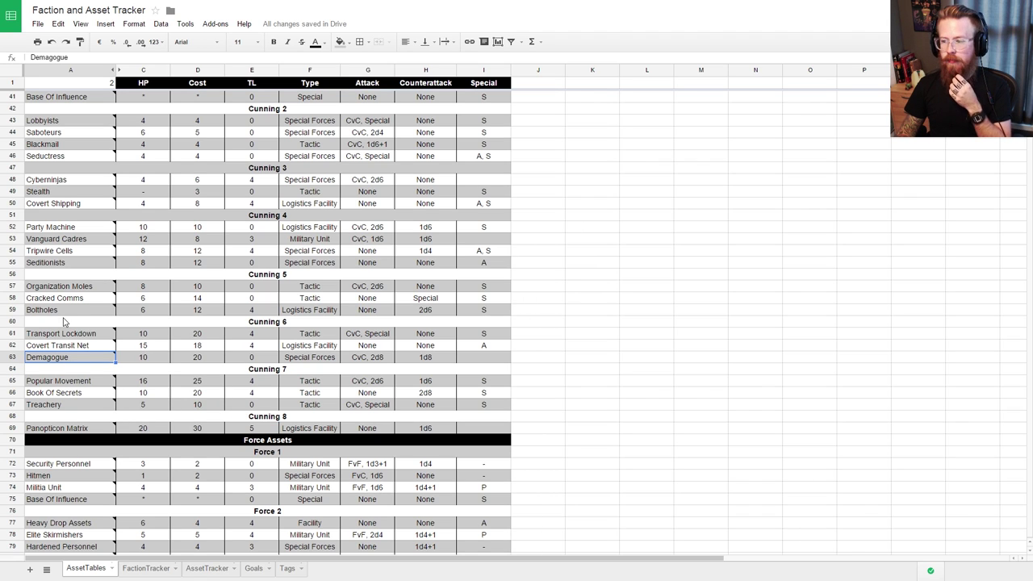
pyautogui.scroll(2, 64, 322)
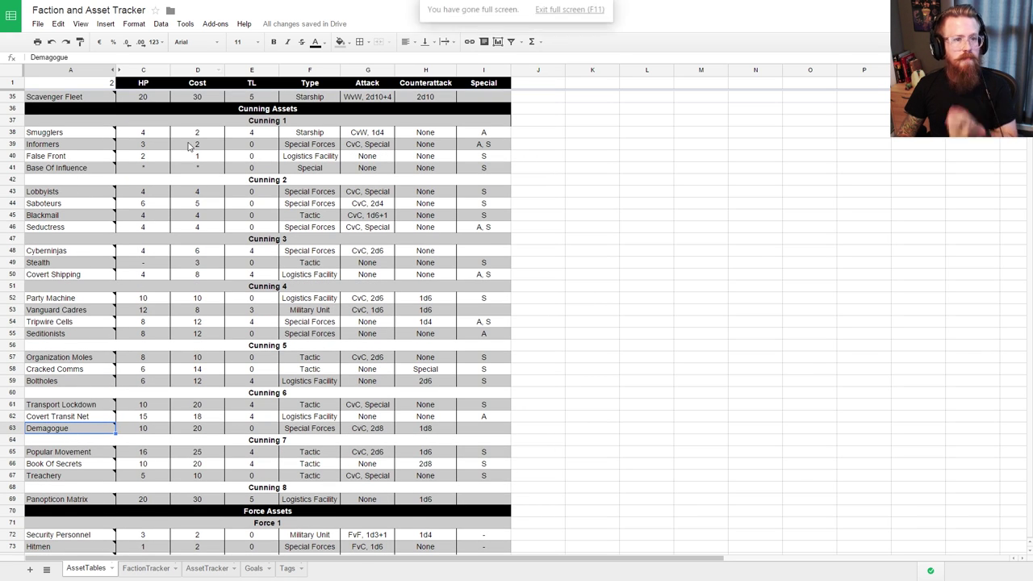
# Step: In the AssetTracker sheet, set the owner in row 47 to Republic of Cabral
pyautogui.click(206, 568)
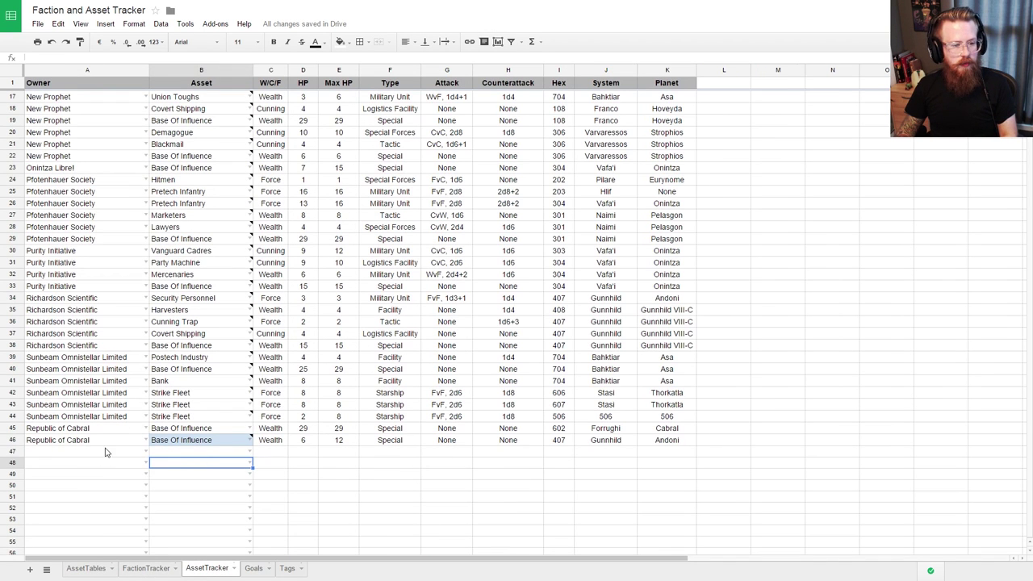
pyautogui.click(105, 451)
pyautogui.write('dema')
pyautogui.press('BackSpace')
pyautogui.press('BackSpace')
pyautogui.press('BackSpace')
pyautogui.press('BackSpace')
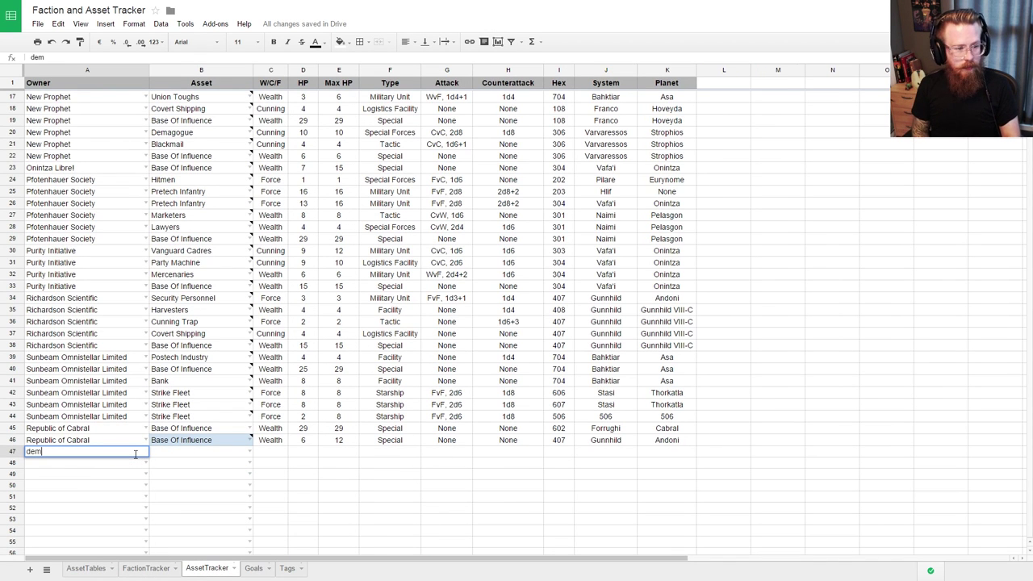
pyautogui.write('D')
pyautogui.press('BackSpace')
pyautogui.write('Re')
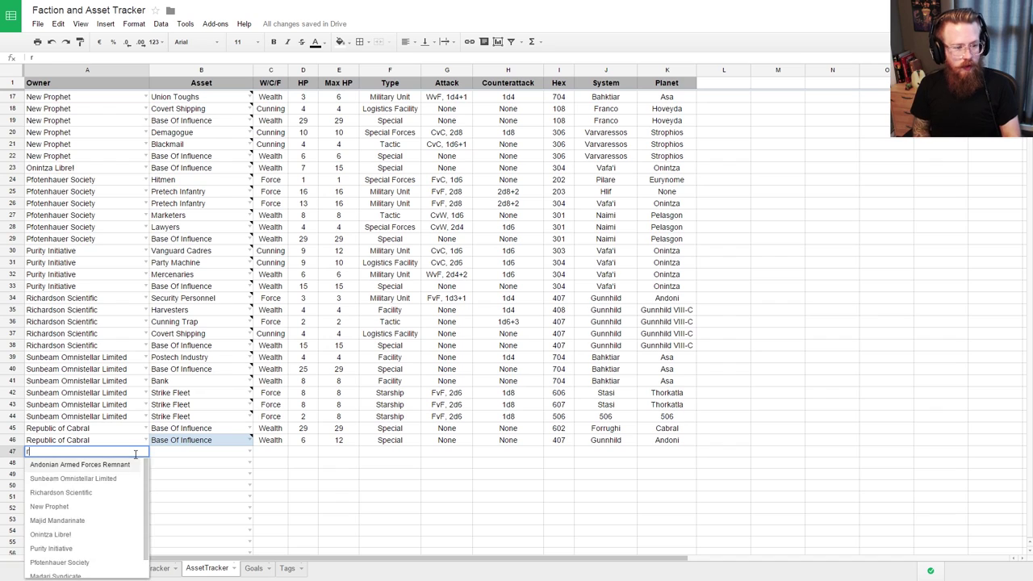
pyautogui.press('Down')
pyautogui.press('Return')
# Step: Set the owner in rows 48 to 50 to Republic of Cabral
pyautogui.write('re')
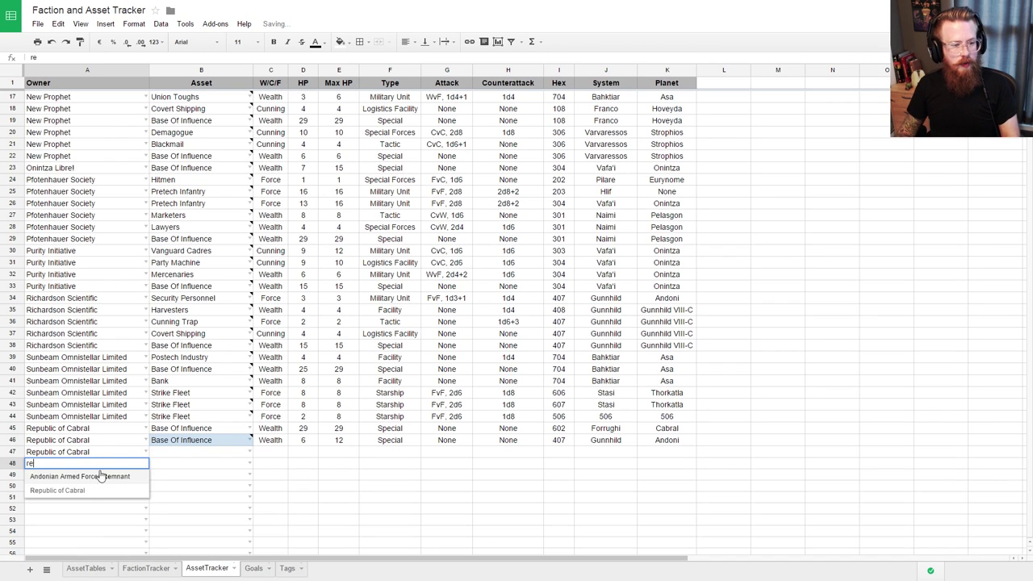
pyautogui.click(76, 490)
pyautogui.write('re')
pyautogui.click(70, 504)
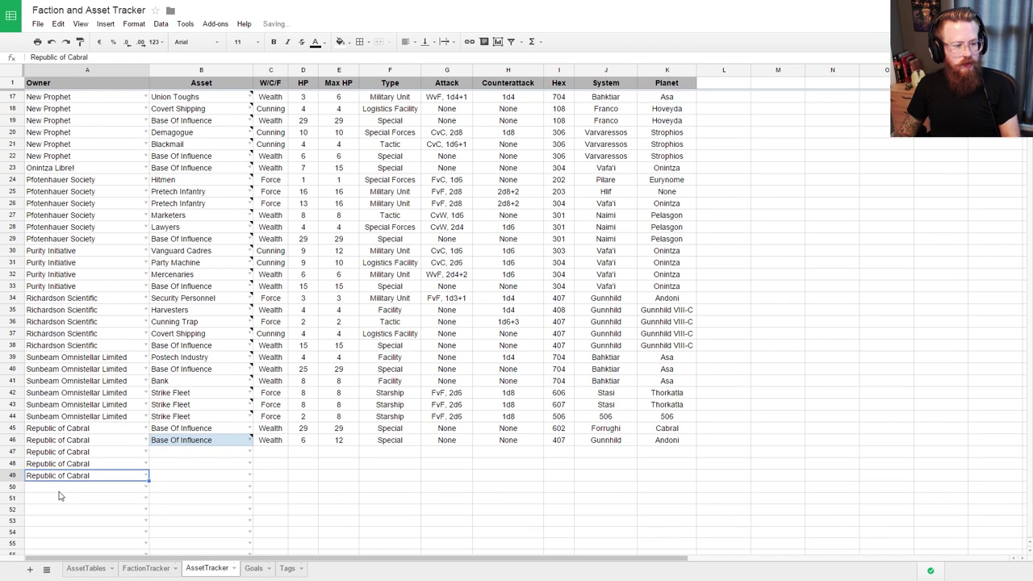
pyautogui.write('re')
pyautogui.click(59, 466)
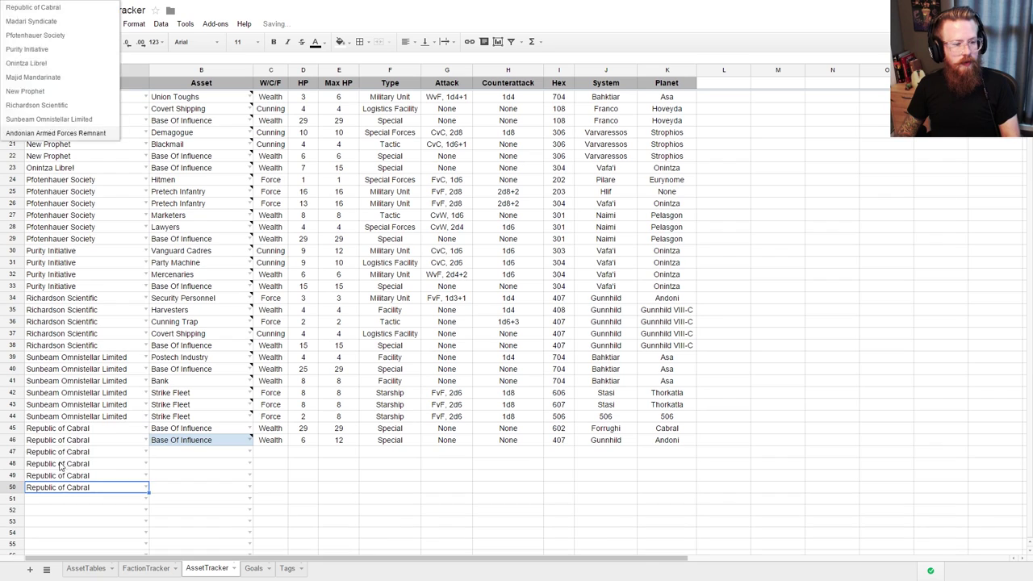
# Step: Choose Demagogue as the Republic of Cabral's asset in row 47
pyautogui.click(185, 451)
pyautogui.click(250, 452)
pyautogui.write('d')
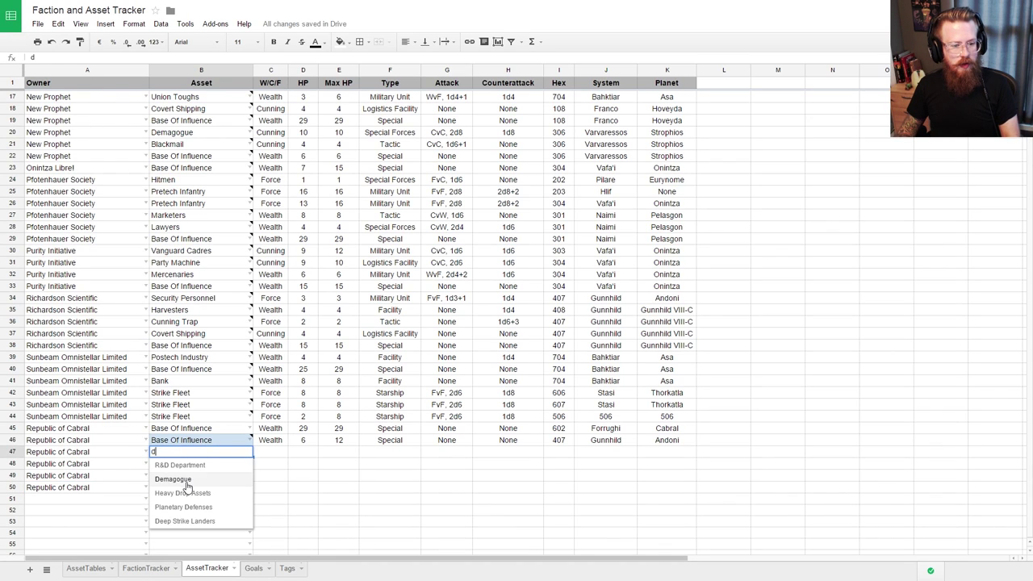
pyautogui.click(185, 481)
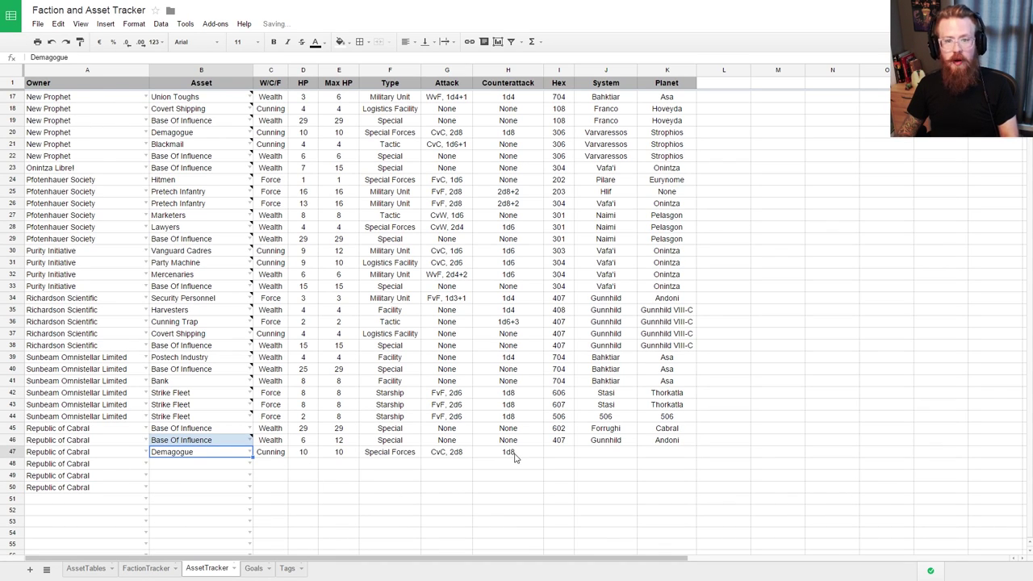
# Step: Enter hex 602 and system Forrughi for the Demagogue in row 47
pyautogui.click(555, 453)
pyautogui.write('602')
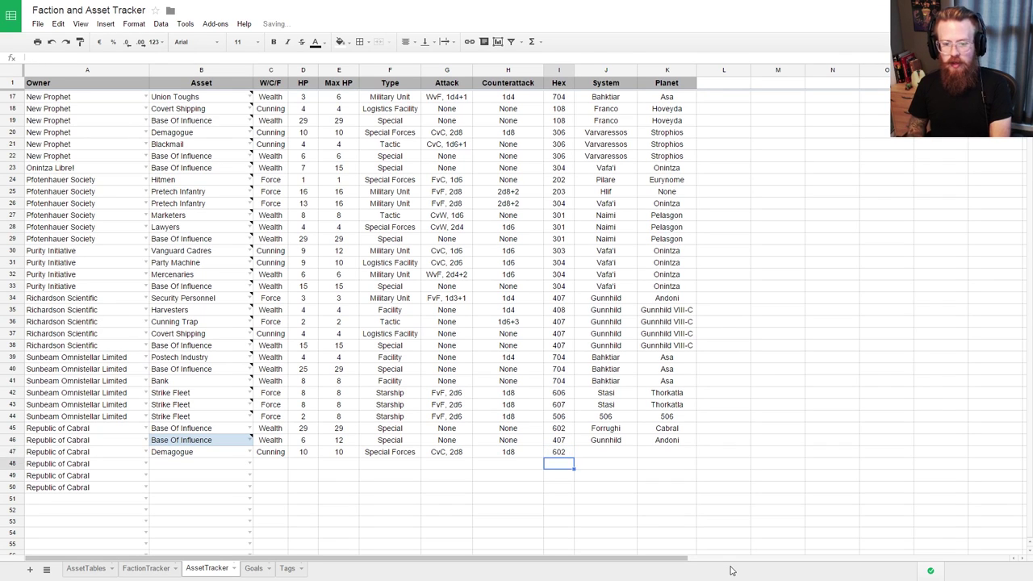
pyautogui.press('Tab')
pyautogui.write('Forrughi')
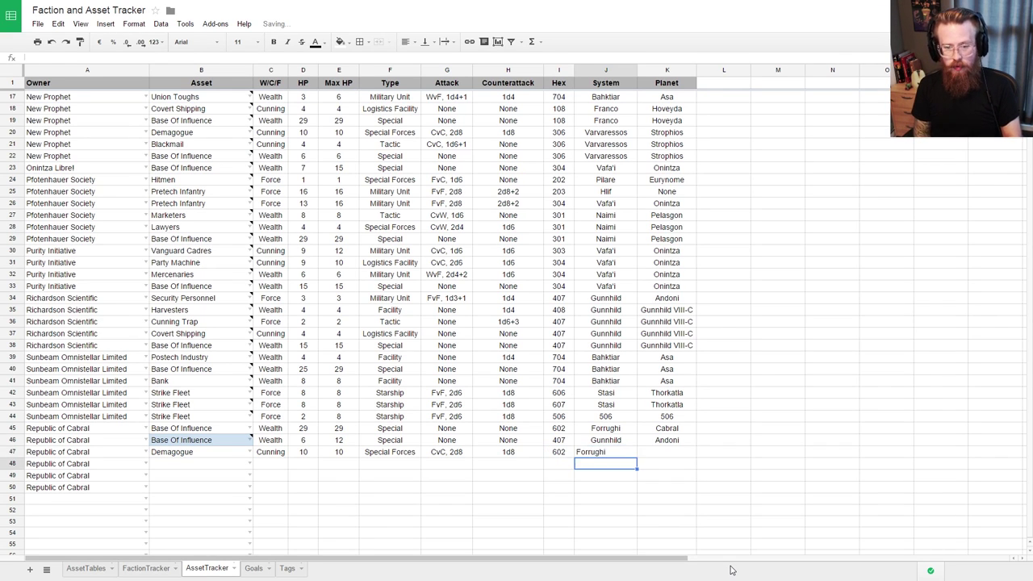
pyautogui.press('Tab')
# Step: Centre-align the system cells in rows 46 and 47, and enter Cabral as the Demagogue's planet in row 47
pyautogui.press('Left')
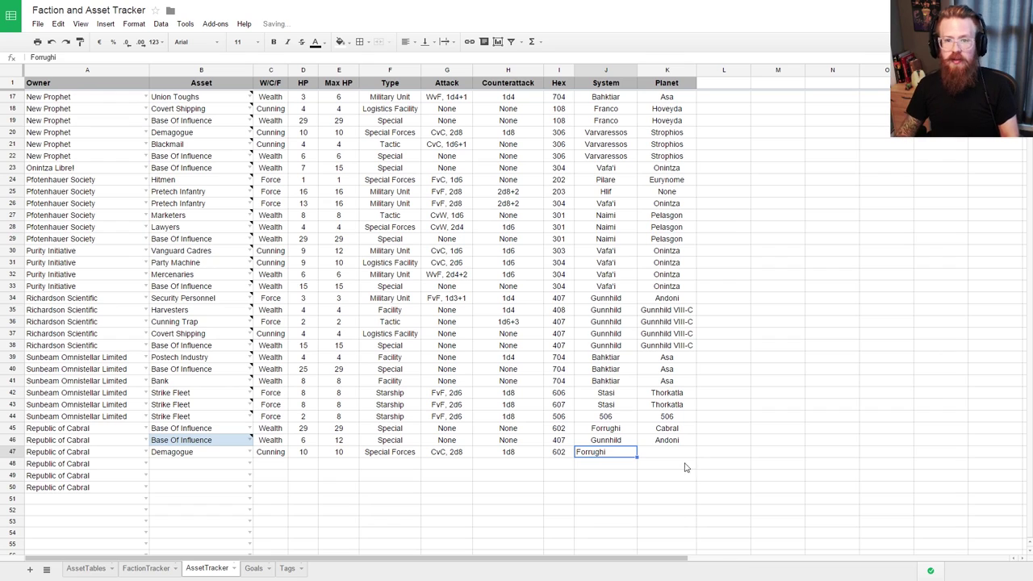
pyautogui.moveTo(613, 440); pyautogui.dragTo(610, 452)
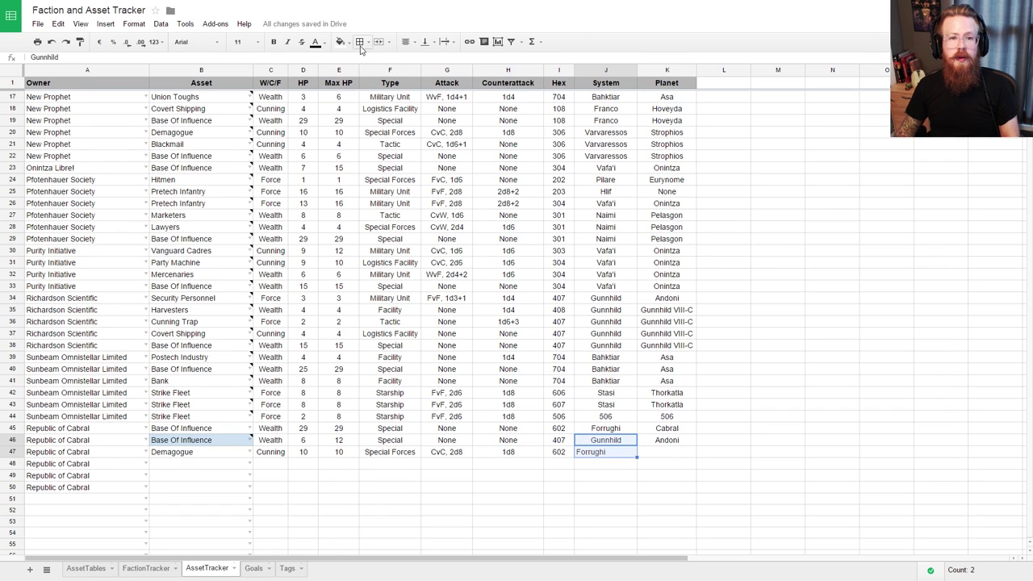
pyautogui.click(406, 41)
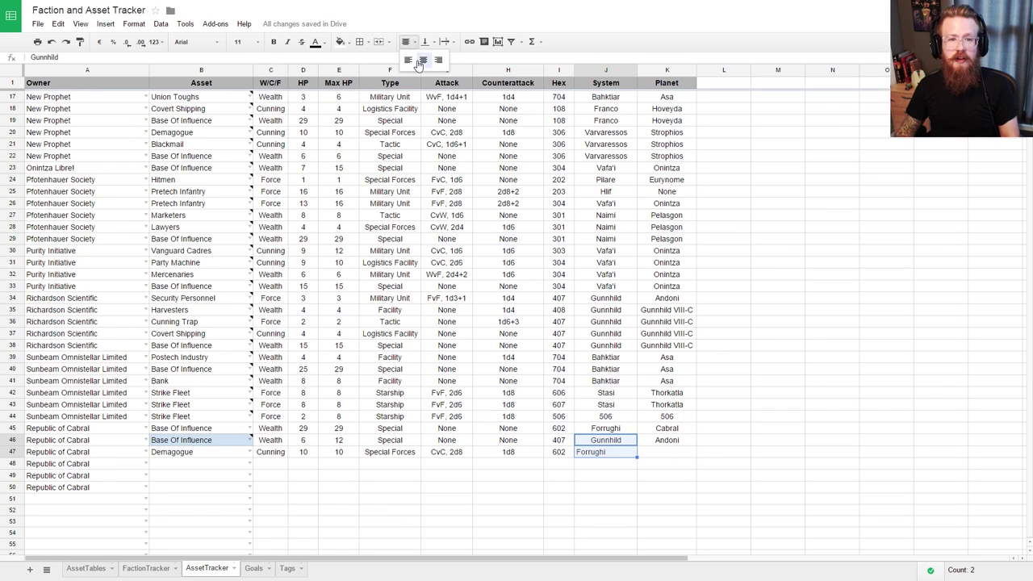
pyautogui.click(423, 67)
pyautogui.click(663, 453)
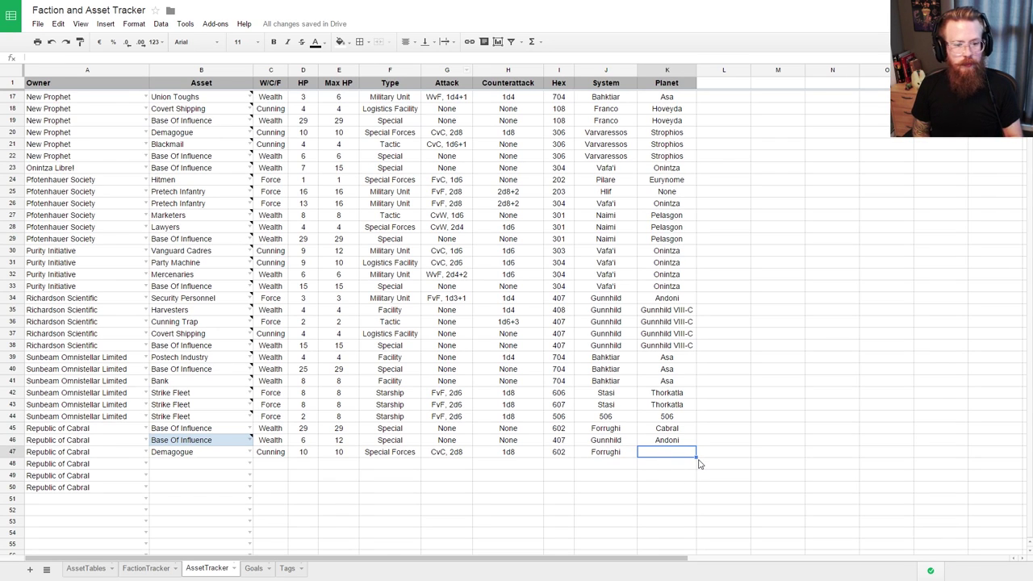
pyautogui.write('Cabral')
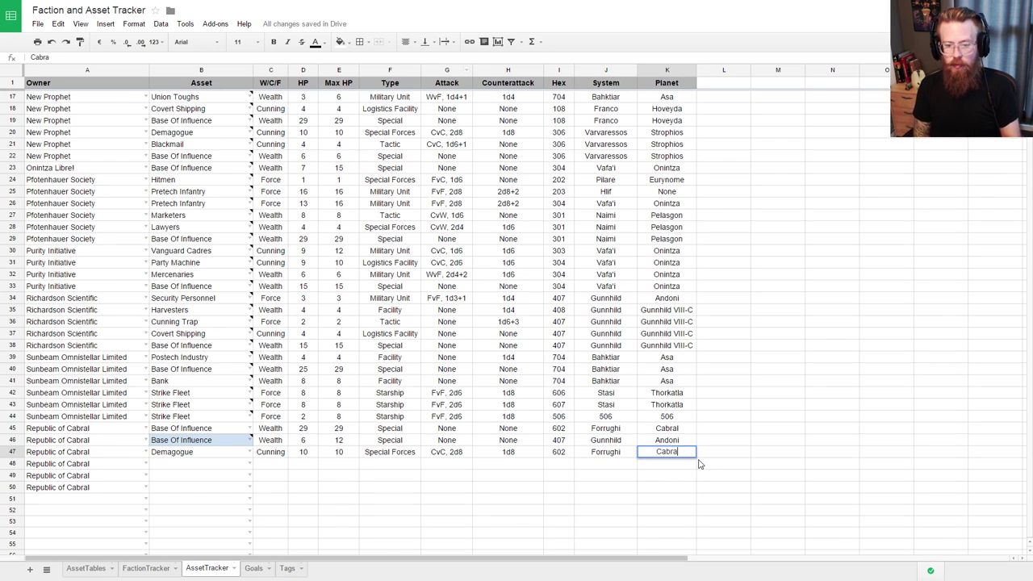
pyautogui.press('Return')
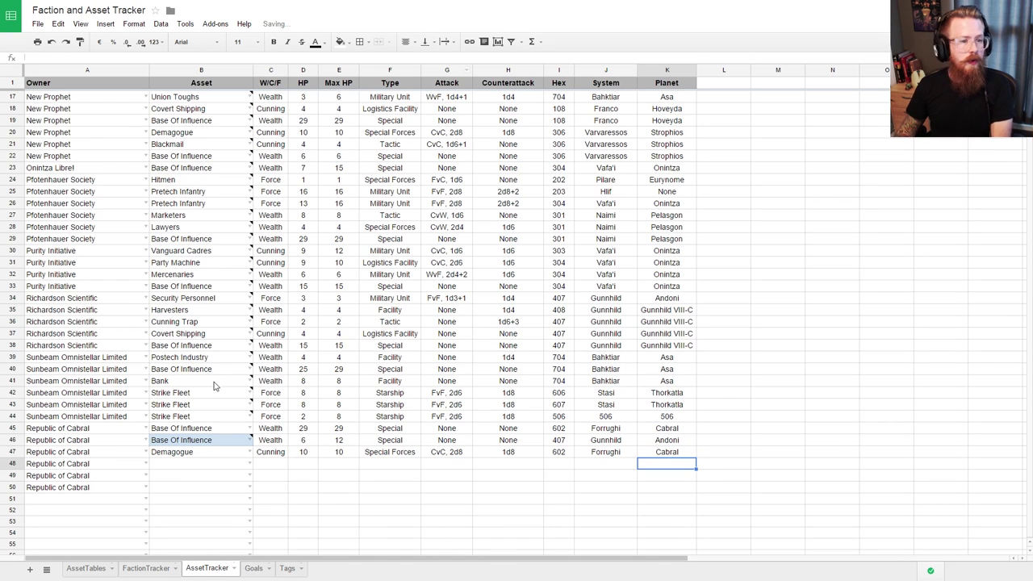
# Step: Open the note on New Prophet's Demagogue in row 20 and select all of its text for copying
pyautogui.click(237, 134)
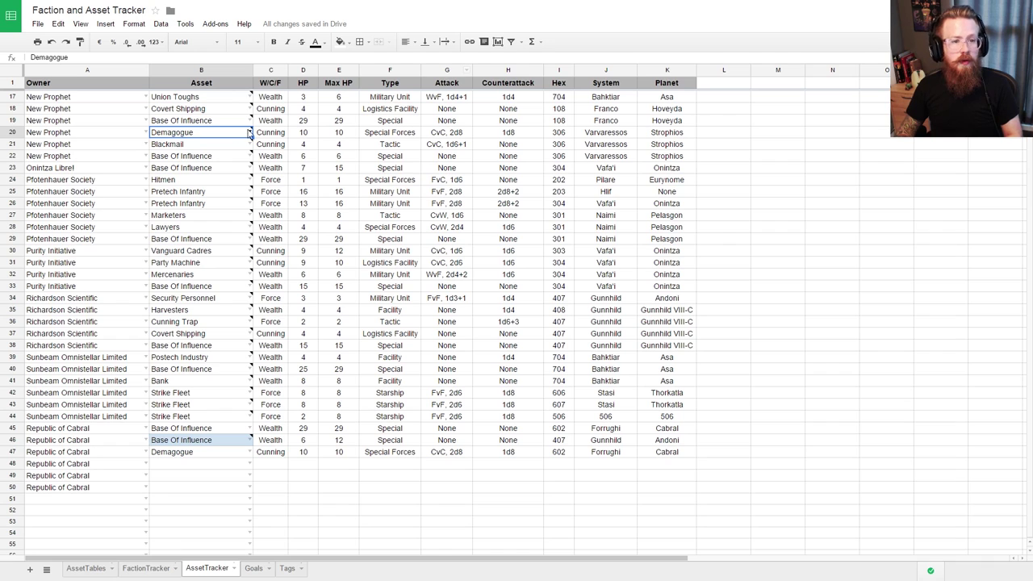
pyautogui.rightClick(242, 133)
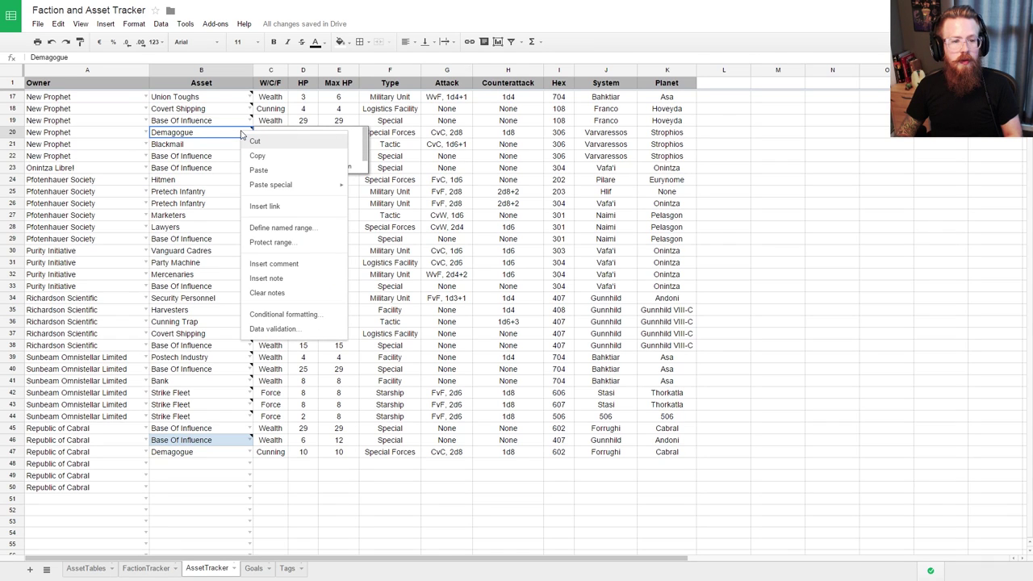
pyautogui.click(360, 138)
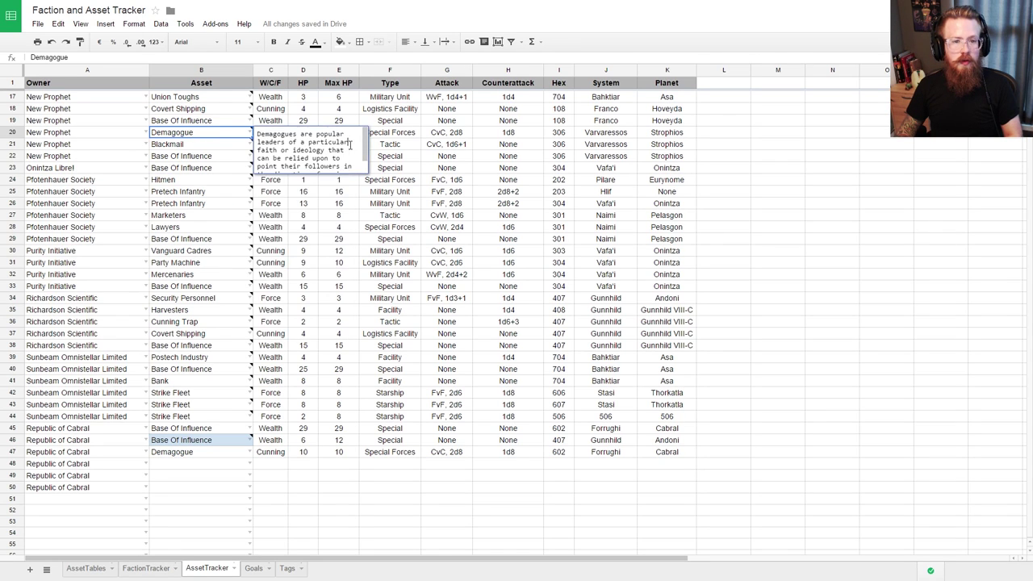
pyautogui.hotkey('ctrl', 'a')
# Step: Insert a note on the Republic of Cabral's Demagogue in row 47 containing the description copied from row 20
pyautogui.click(230, 454)
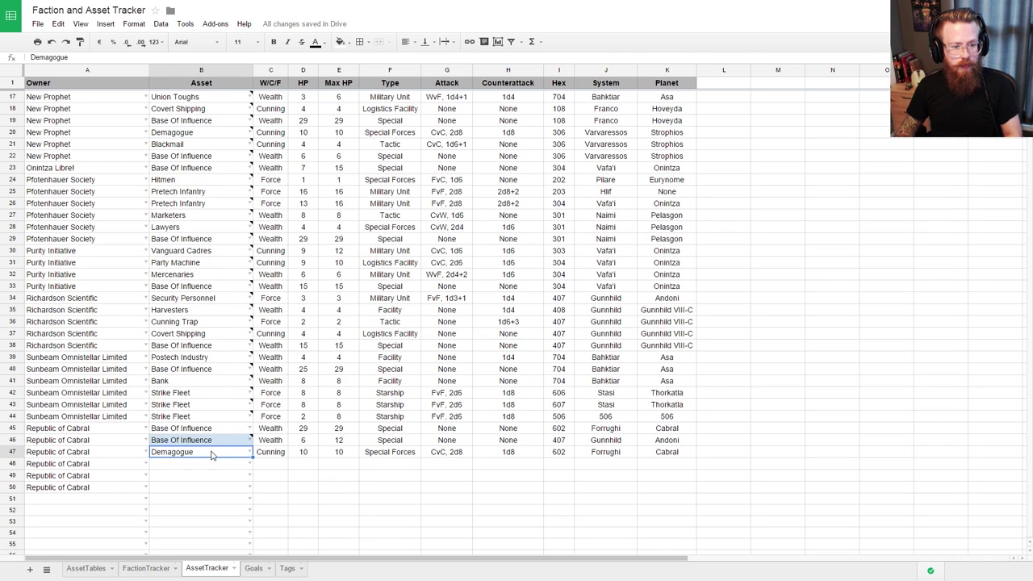
pyautogui.rightClick(213, 452)
pyautogui.click(238, 389)
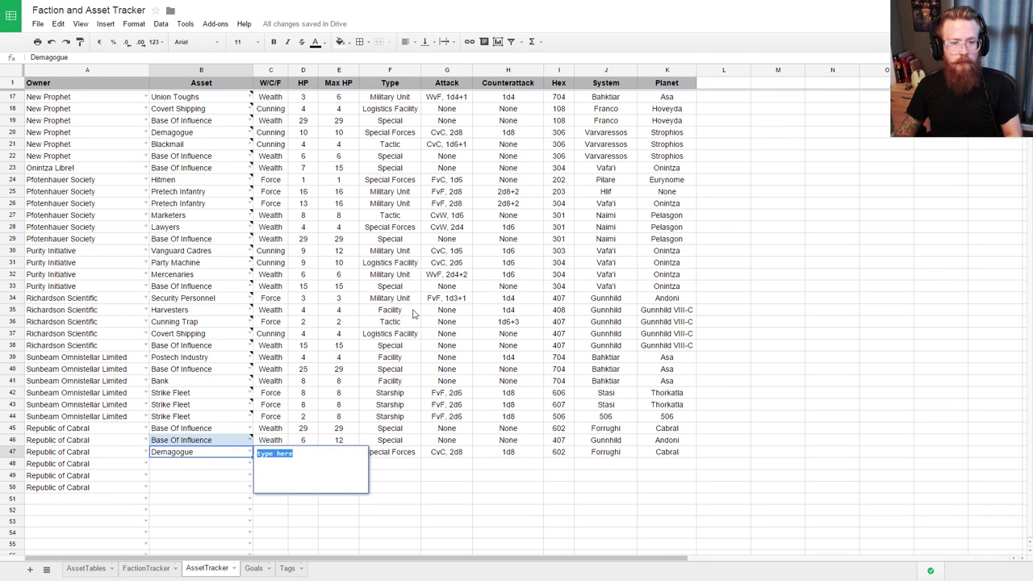
pyautogui.write('Demagogues are popular leaders of a particular faith or ideology that can be relied upon to point their followers in the direction of maximum utility for the faction.')
pyautogui.hotkey('ctrl', 'z')
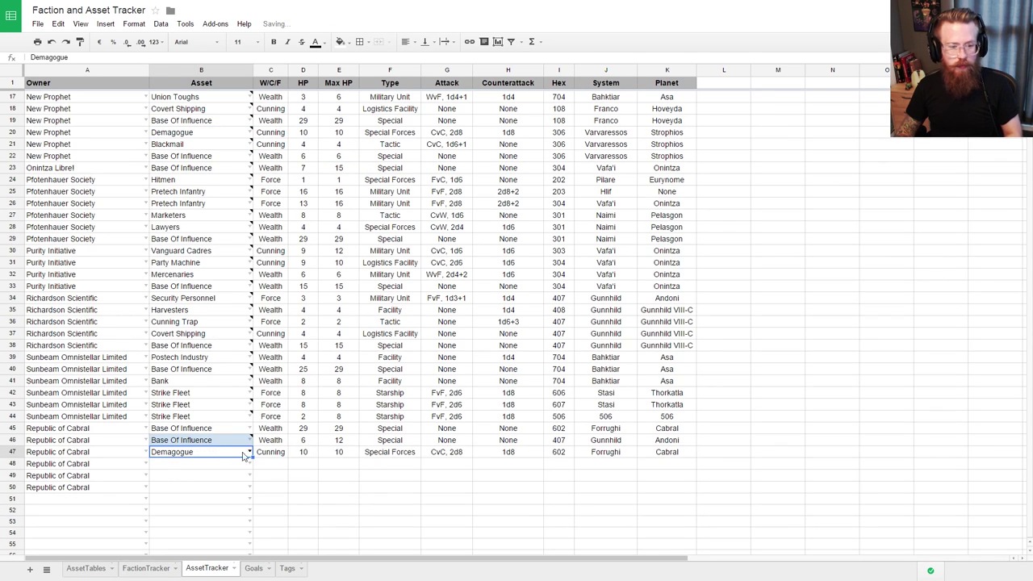
pyautogui.rightClick(214, 458)
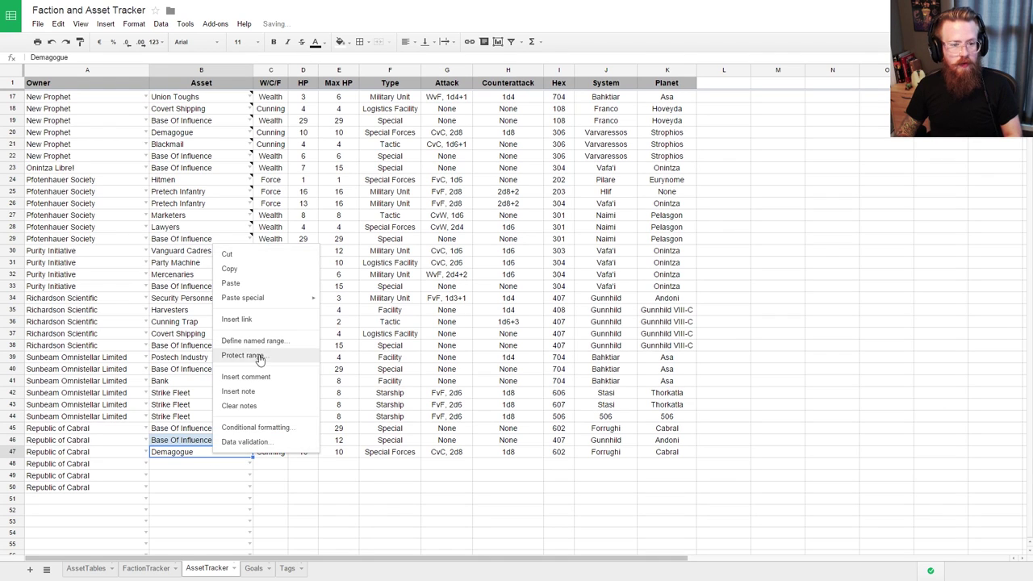
pyautogui.click(263, 393)
pyautogui.hotkey('ctrl', 'v')
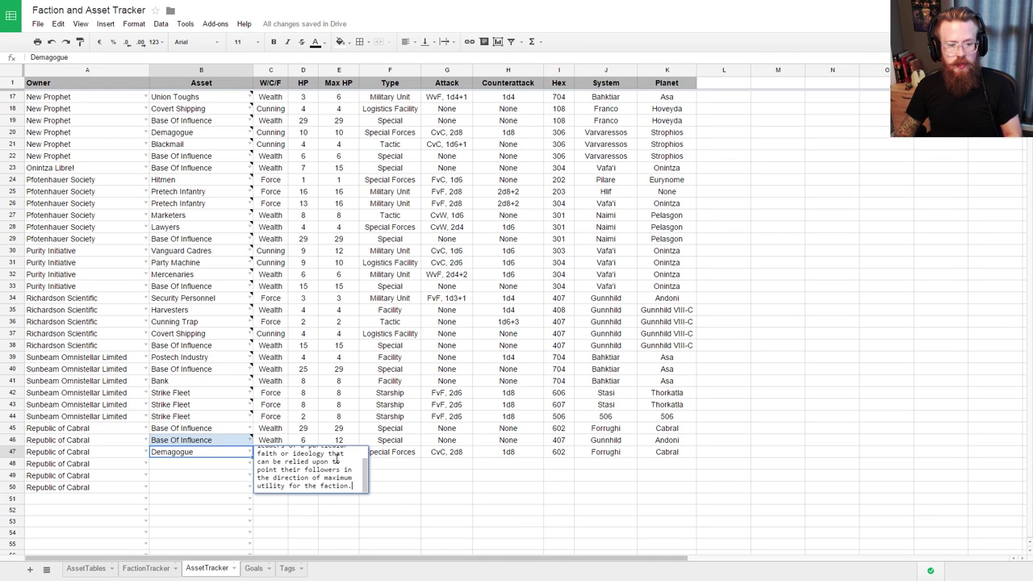
pyautogui.scroll(3, 355, 468)
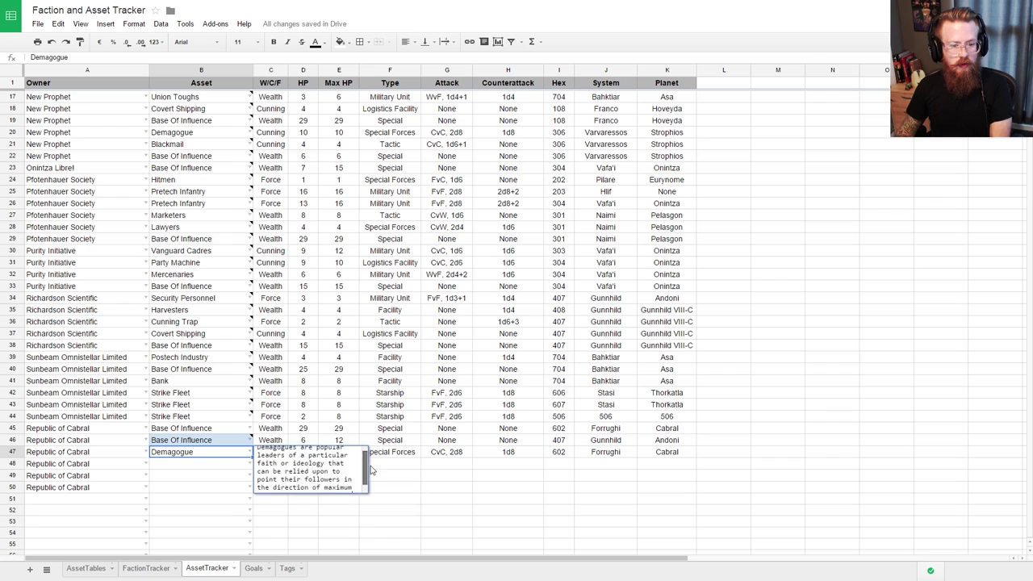
pyautogui.scroll(-3, 355, 468)
pyautogui.click(203, 467)
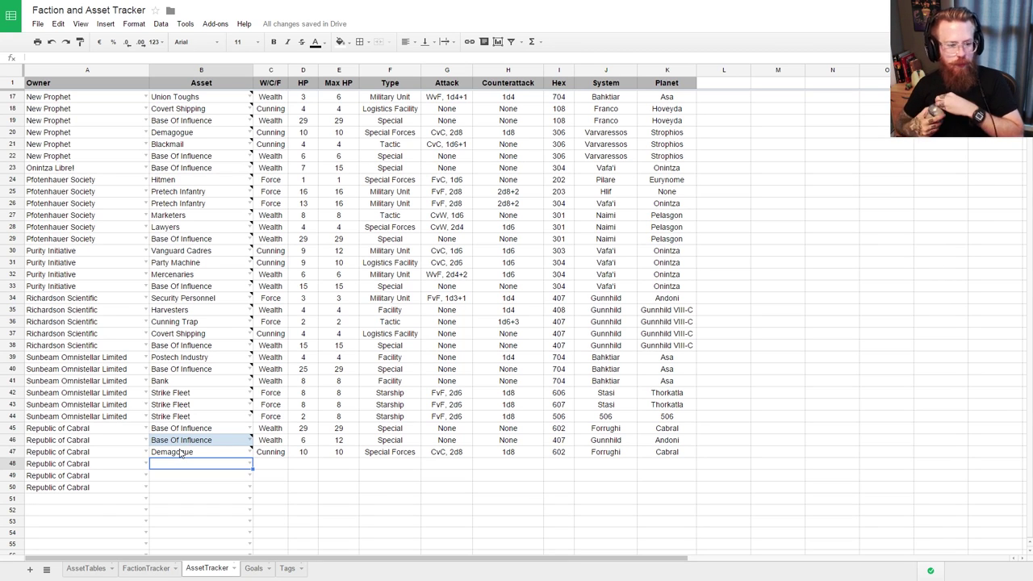
# Step: Examine the Boltholes, Vanguard Cadres and Party Machine entries in the AssetTables sheet as further Cunning assets
pyautogui.click(96, 568)
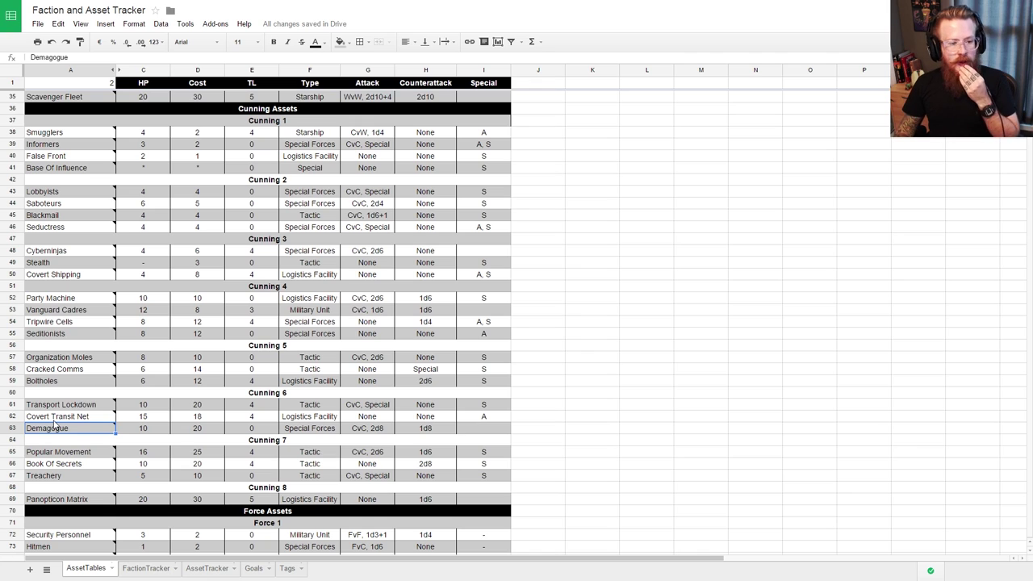
pyautogui.click(57, 385)
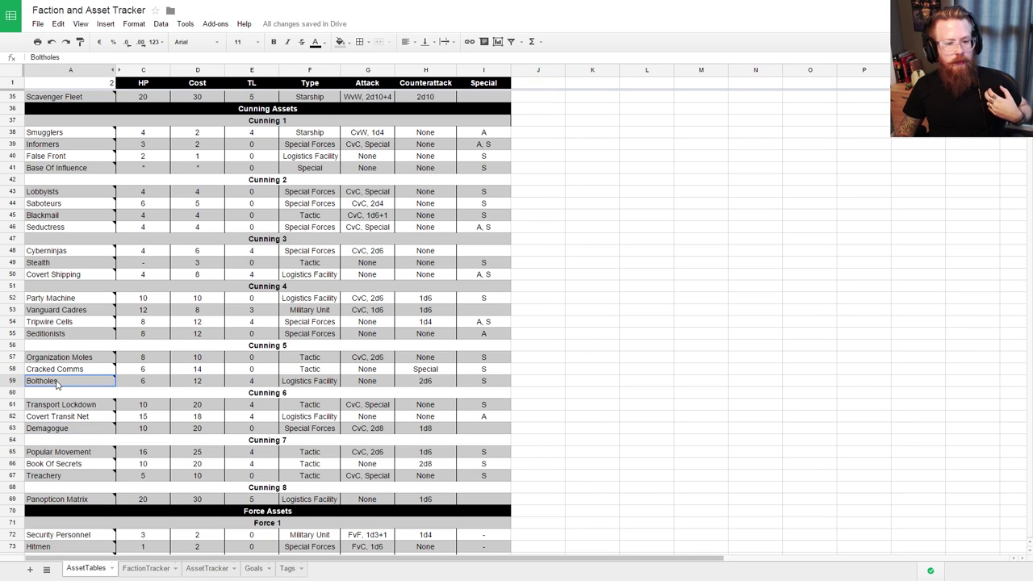
pyautogui.moveTo(109, 384)
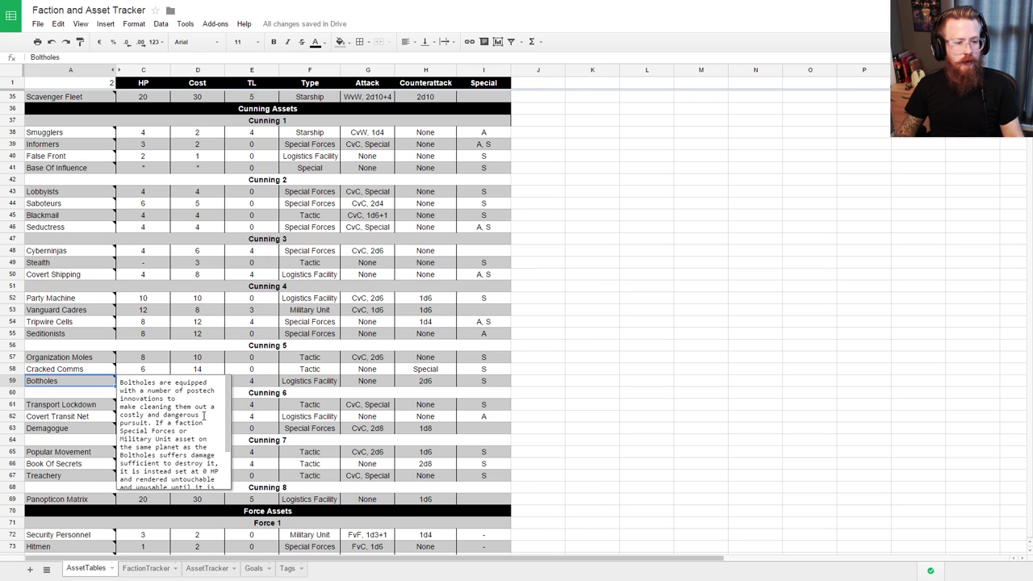
pyautogui.scroll(-2, 204, 415)
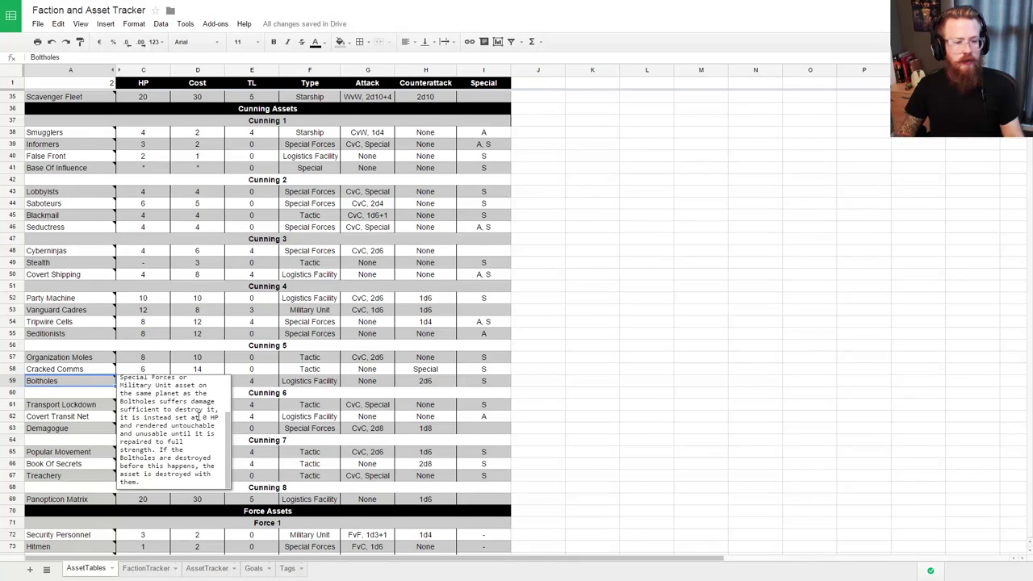
pyautogui.click(56, 336)
pyautogui.click(66, 311)
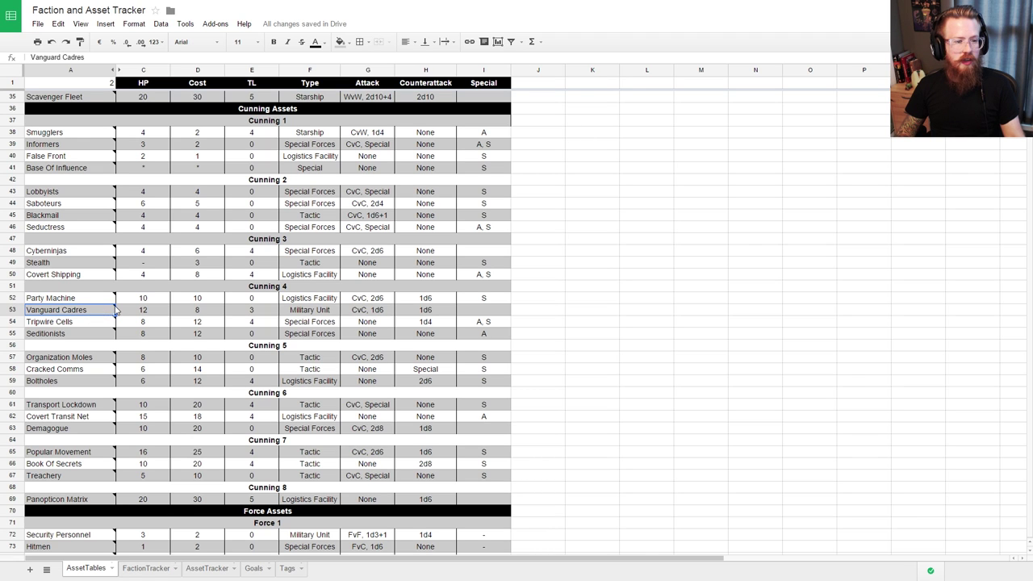
pyautogui.click(97, 300)
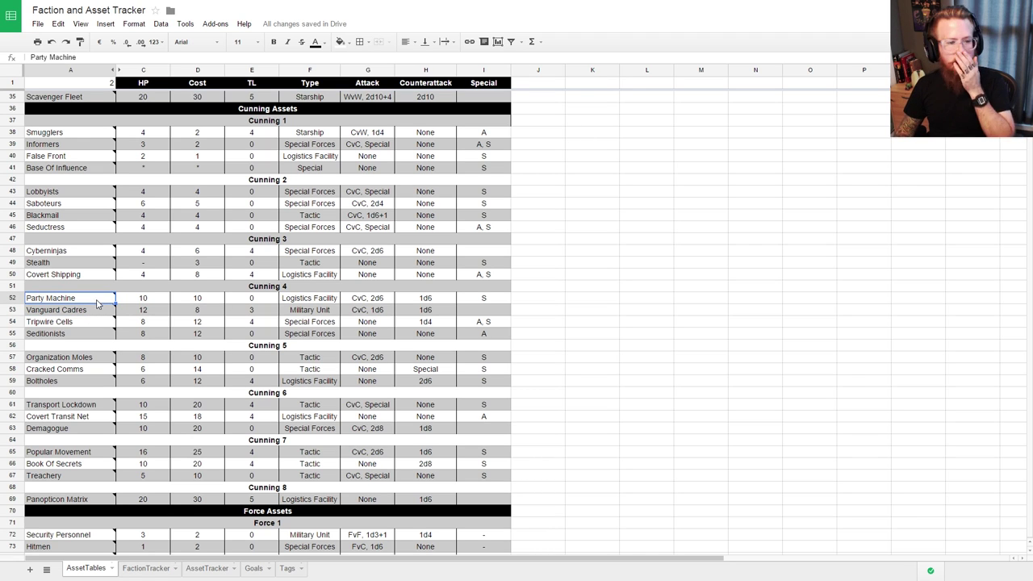
# Step: Enter Party Machine as the Republic of Cabral's asset in row 48 of the AssetTracker sheet
pyautogui.click(148, 568)
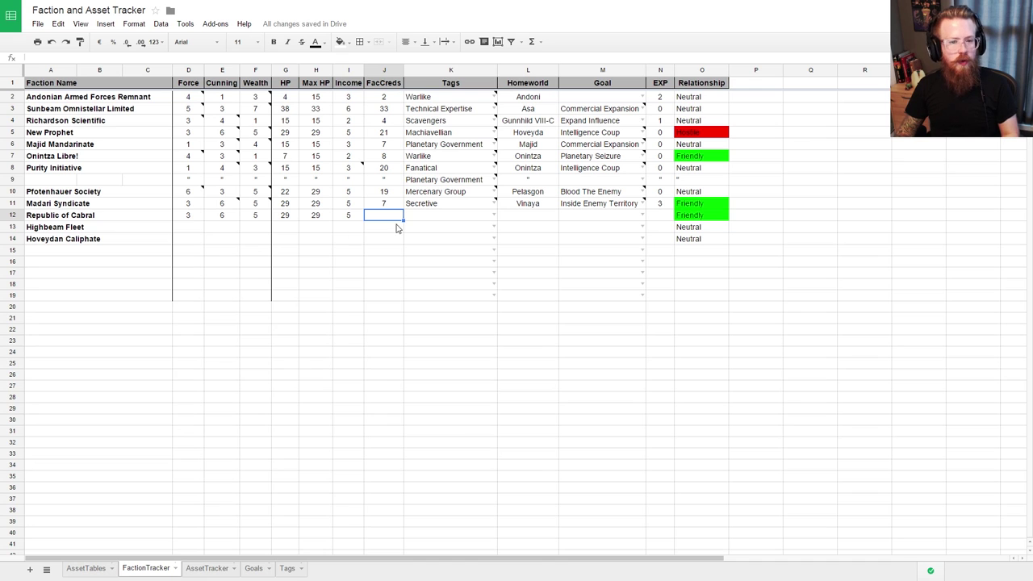
pyautogui.click(209, 568)
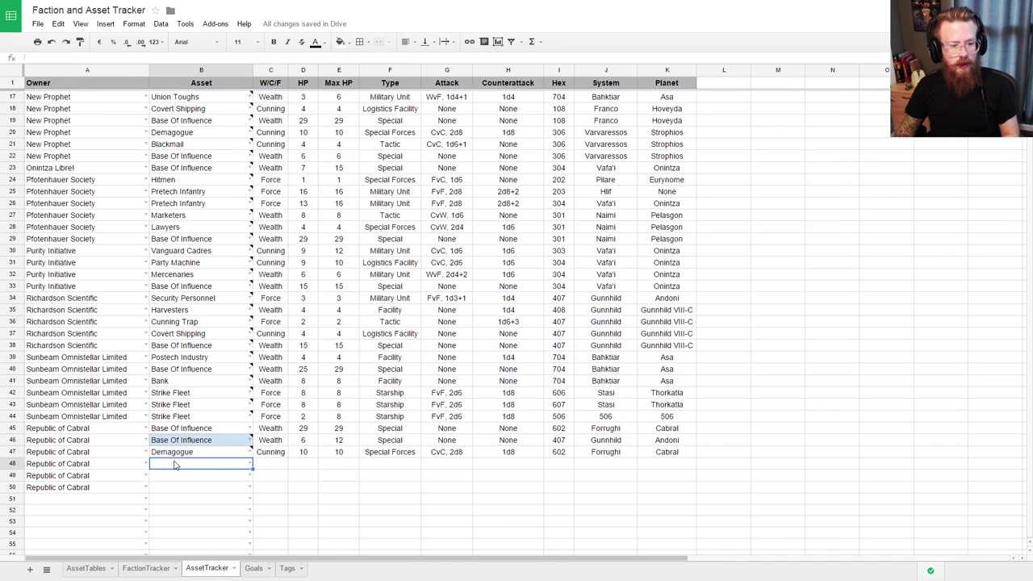
pyautogui.click(246, 467)
pyautogui.write('party')
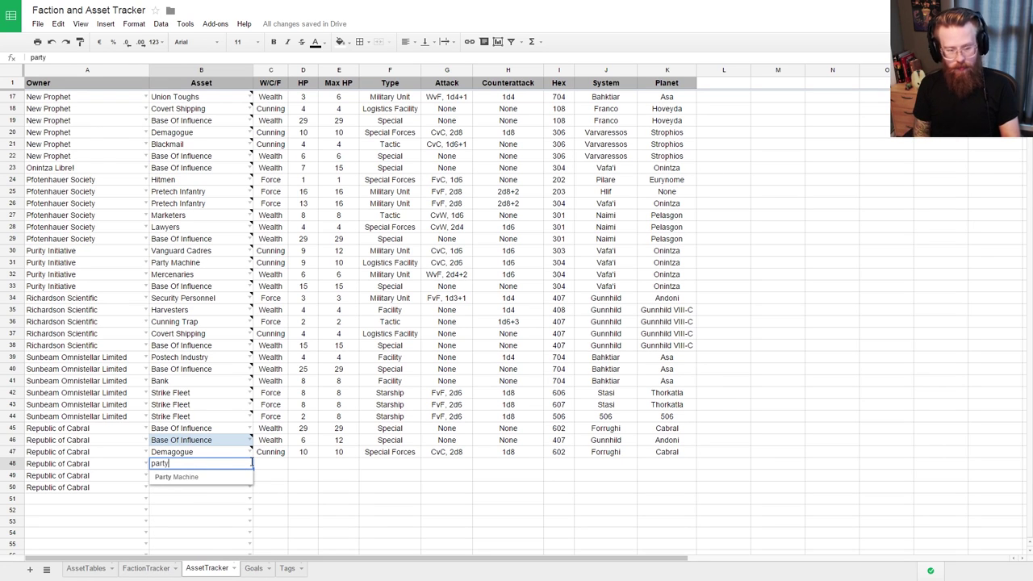
pyautogui.click(212, 477)
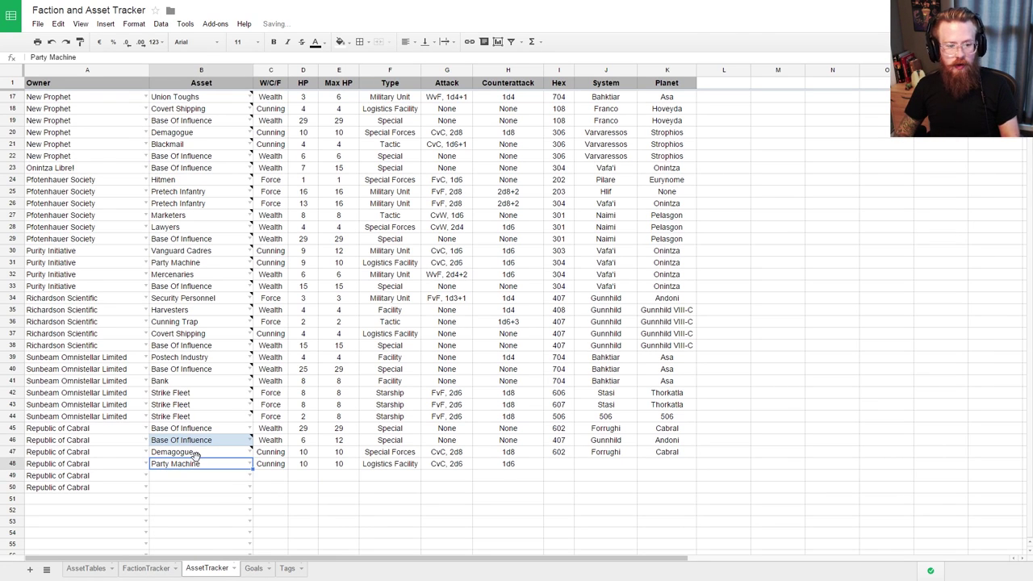
# Step: Copy the full note text from the Purity Initiative's Party Machine in row 31
pyautogui.scroll(1, 205, 230)
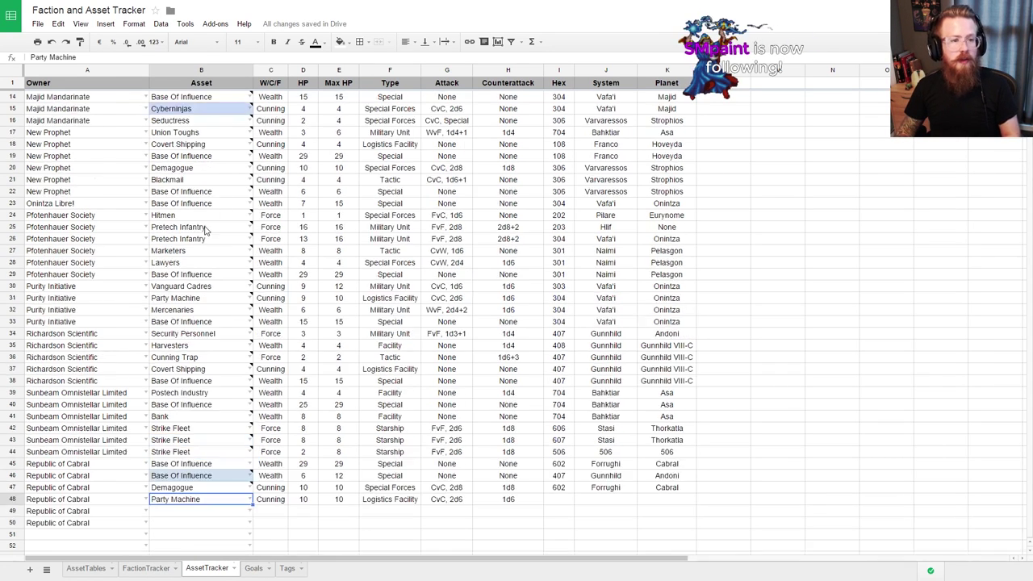
pyautogui.scroll(4, 205, 230)
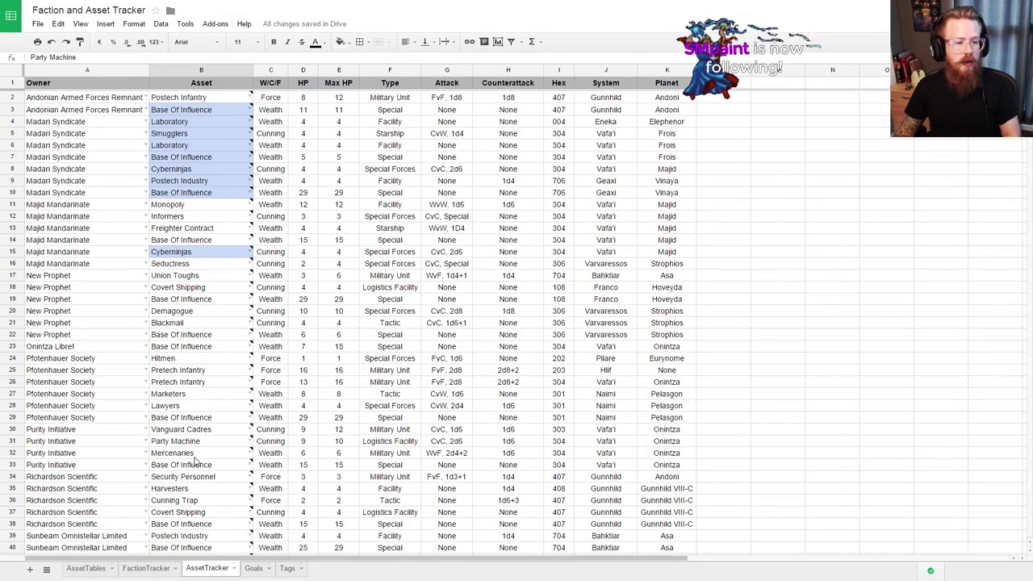
pyautogui.scroll(-2, 194, 460)
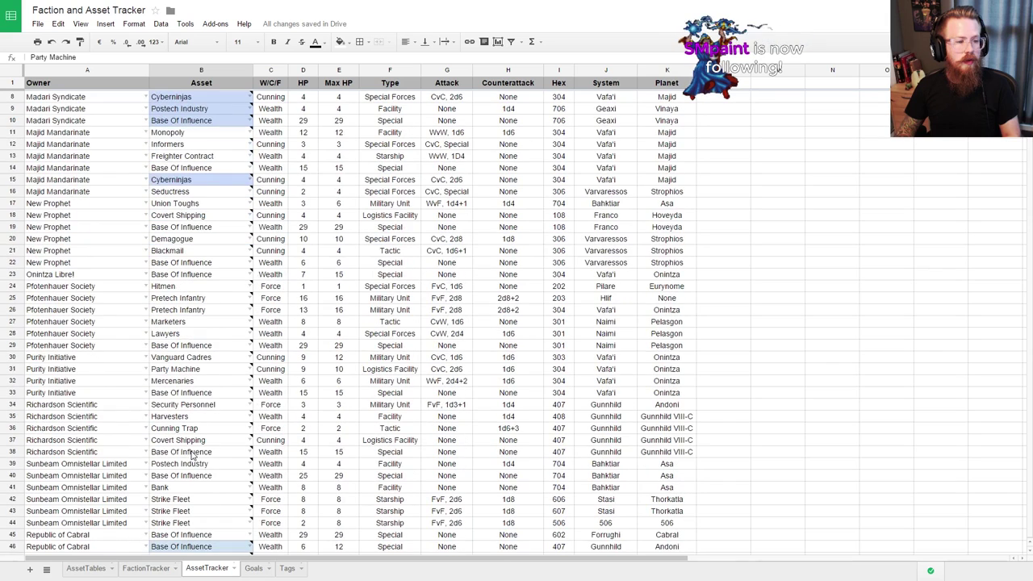
pyautogui.click(192, 393)
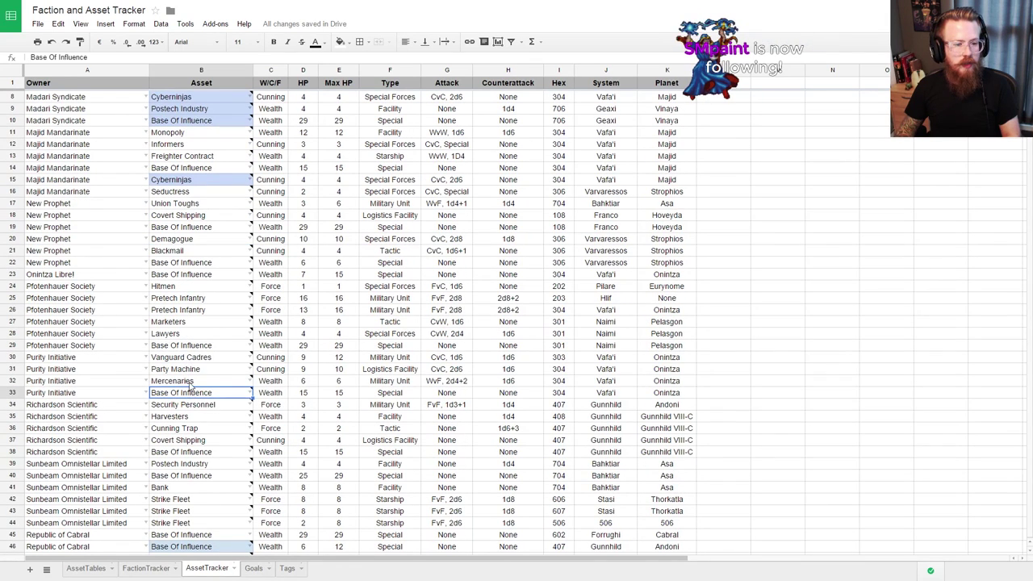
pyautogui.click(213, 369)
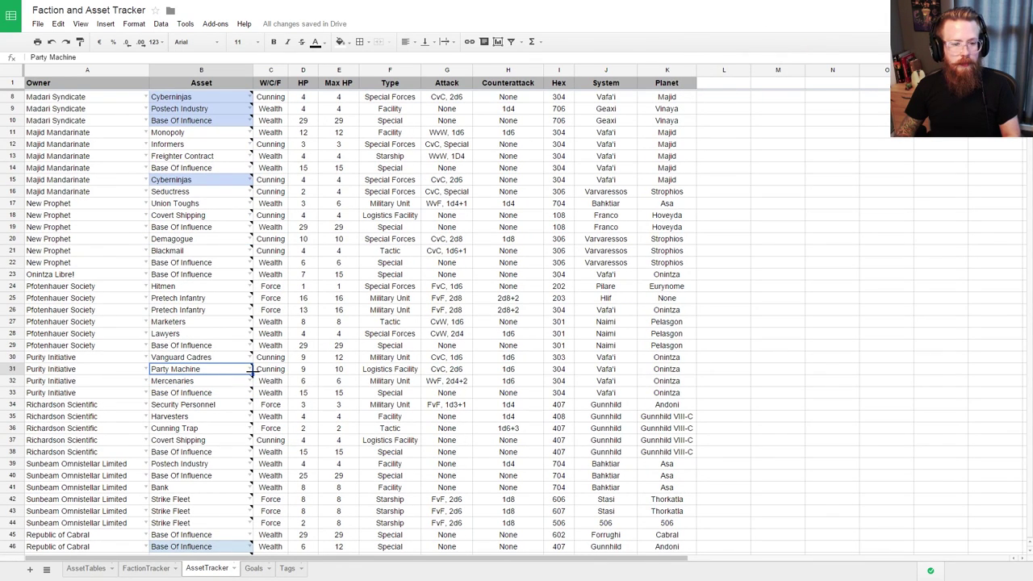
pyautogui.moveTo(251, 367)
pyautogui.moveTo(259, 371); pyautogui.dragTo(379, 492)
pyautogui.click(379, 492)
pyautogui.scroll(-5, 260, 454)
pyautogui.click(205, 392)
pyautogui.doubleClick(204, 393)
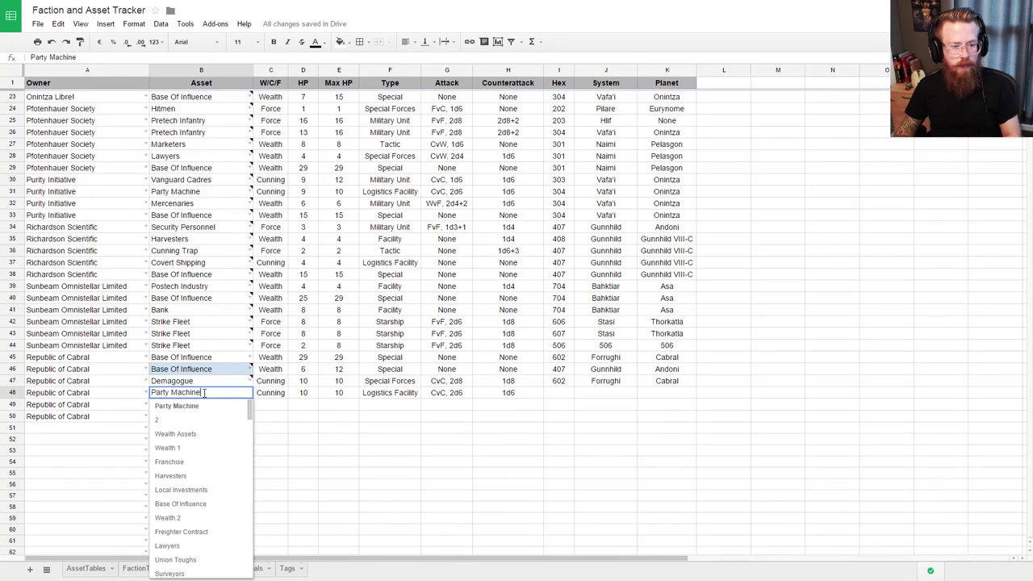
pyautogui.press('Escape')
pyautogui.rightClick(200, 394)
pyautogui.press('Escape')
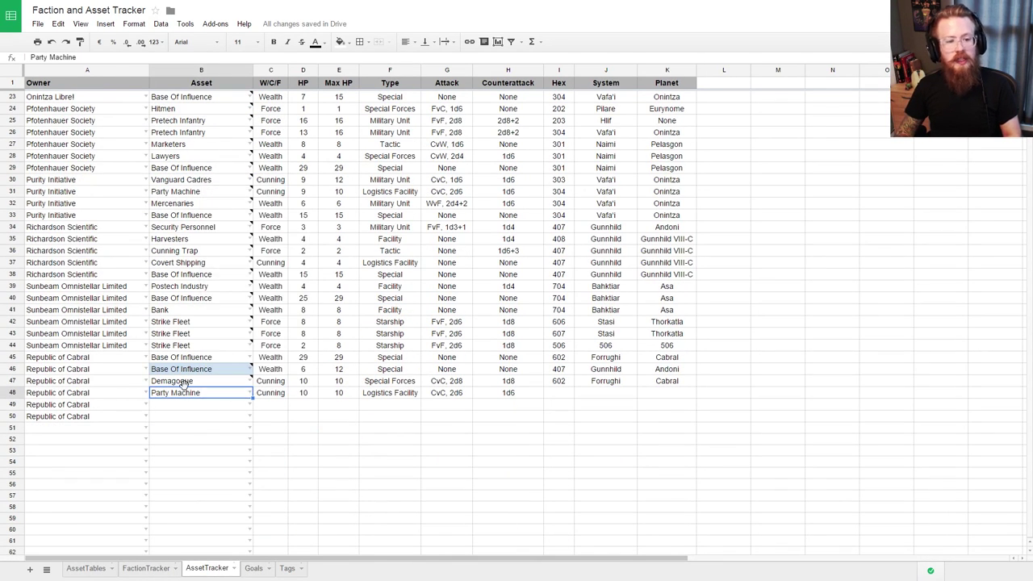
pyautogui.click(184, 383)
pyautogui.click(186, 393)
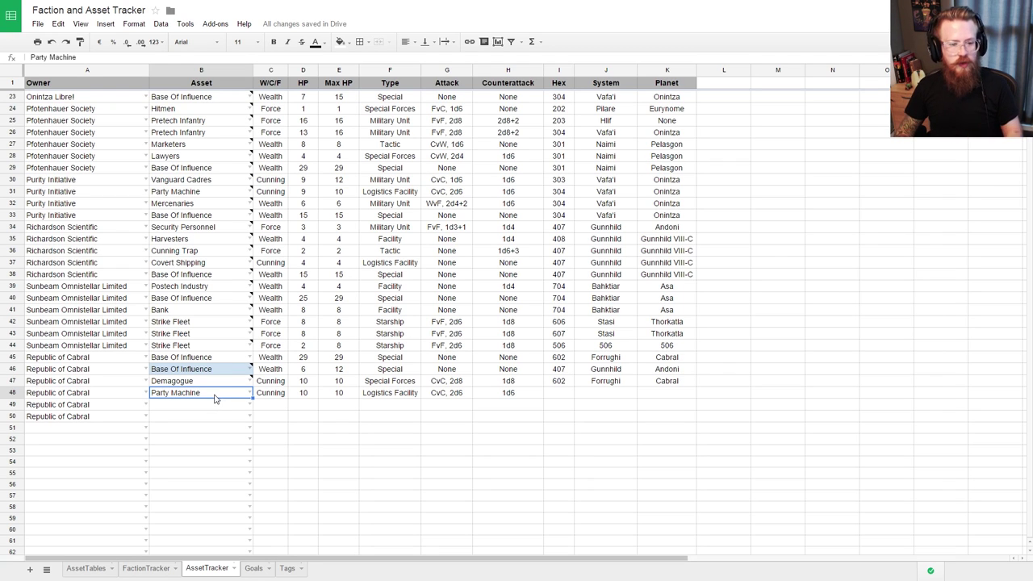
# Step: Insert a note on the Republic of Cabral's Party Machine in row 48 containing the description copied from row 31
pyautogui.rightClick(216, 397)
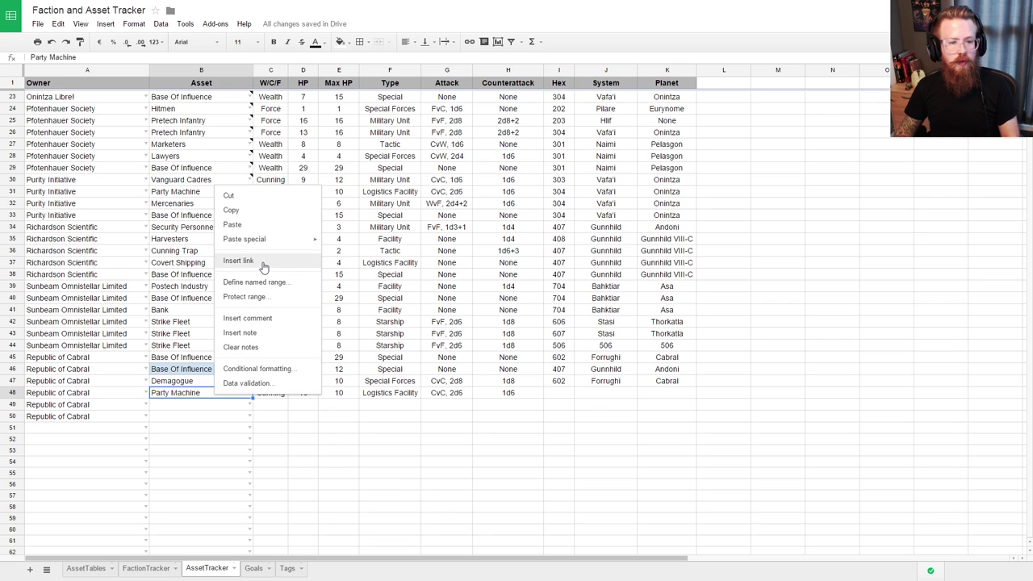
pyautogui.click(251, 332)
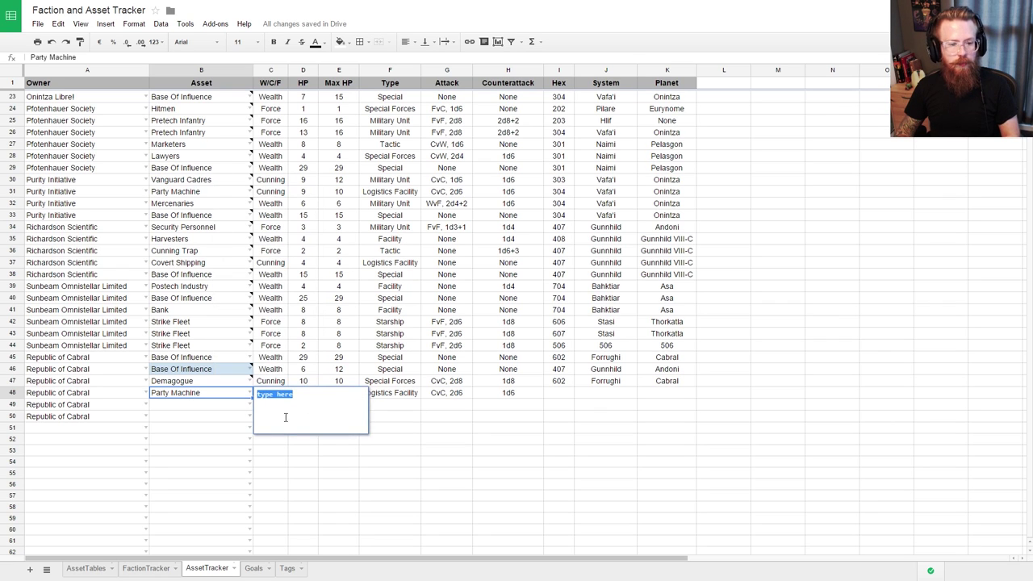
pyautogui.hotkey('ctrl', 'v')
pyautogui.click(206, 428)
pyautogui.click(185, 406)
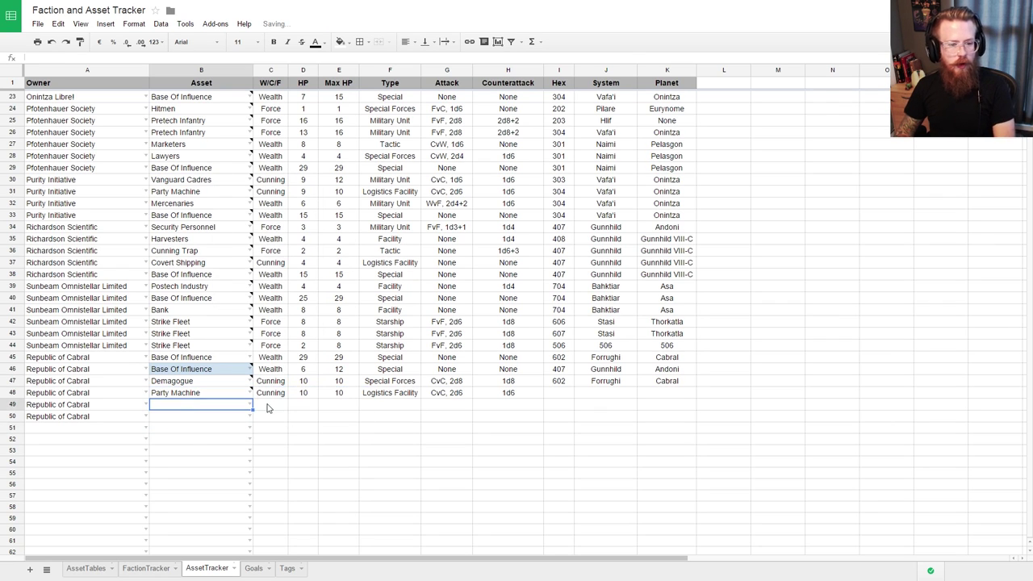
pyautogui.click(207, 396)
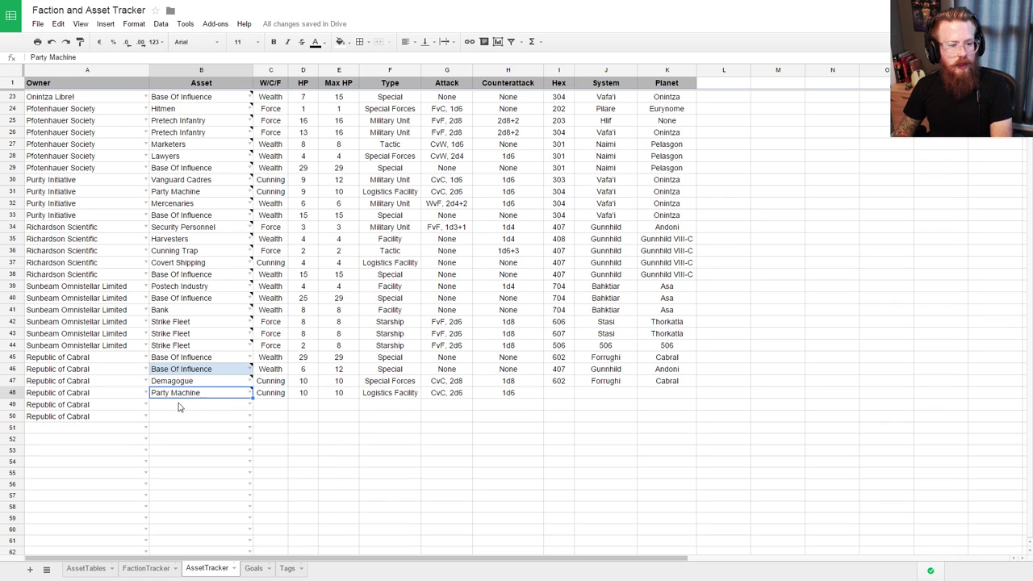
pyautogui.click(182, 406)
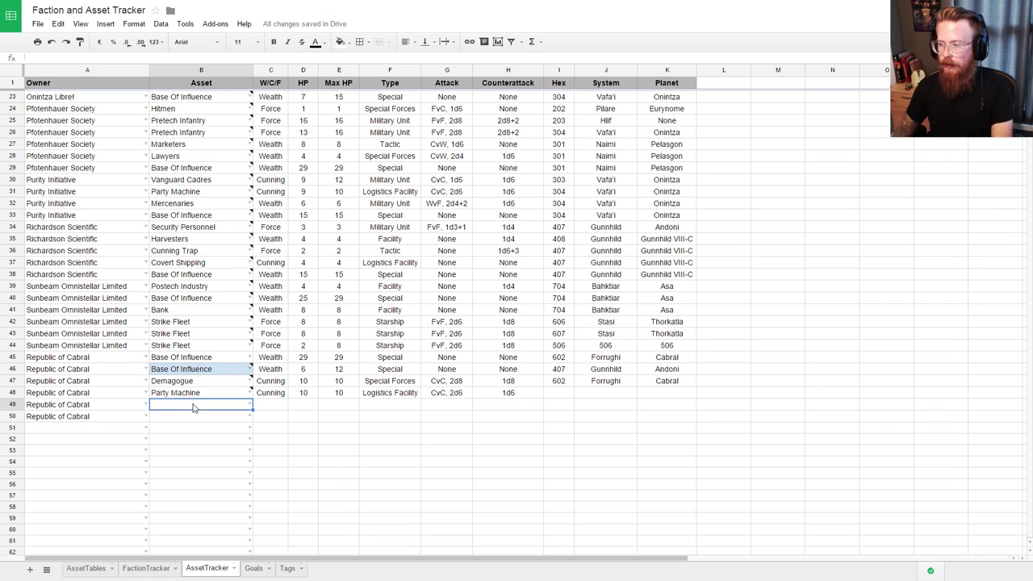
# Step: Compare the assets in the AssetTables sheet down to the Force section and pick out the Counterintel Unit entry in row 84
pyautogui.click(94, 573)
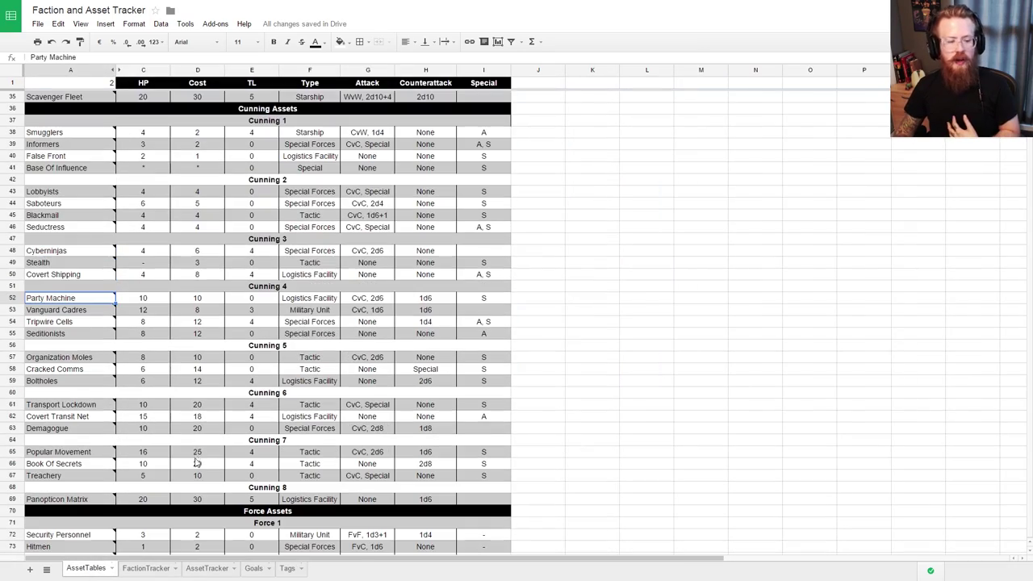
pyautogui.click(206, 568)
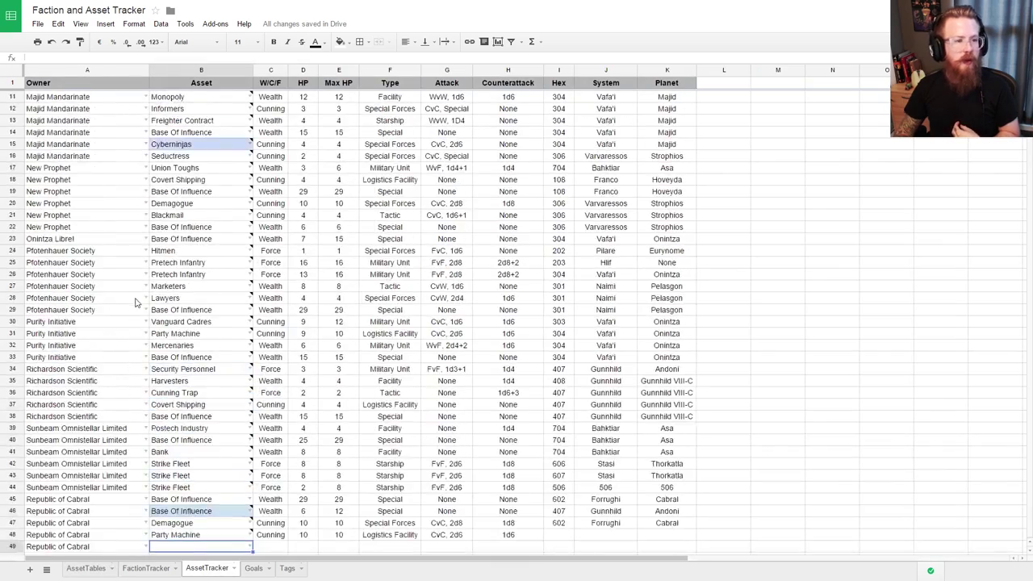
pyautogui.click(144, 568)
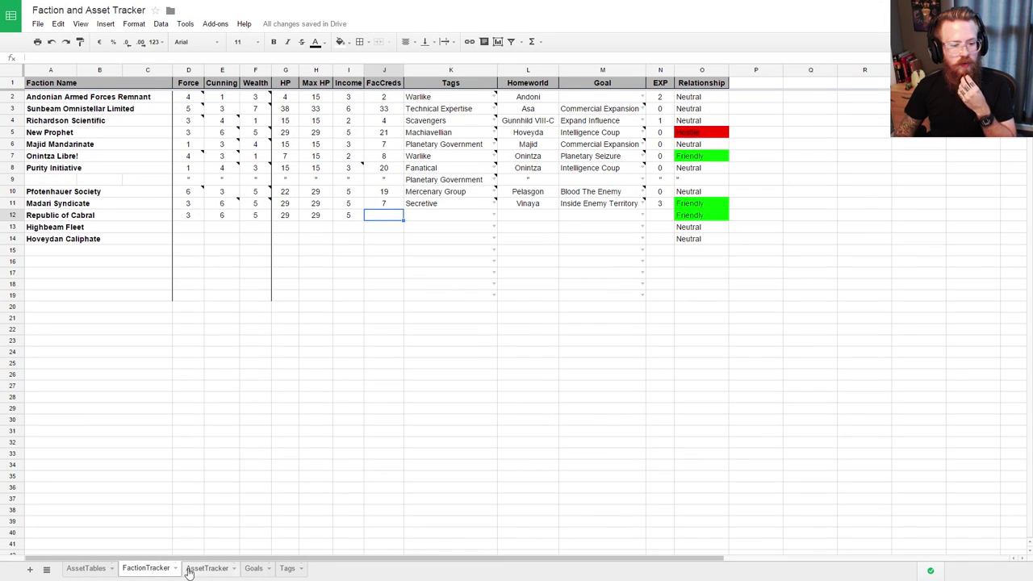
pyautogui.click(85, 568)
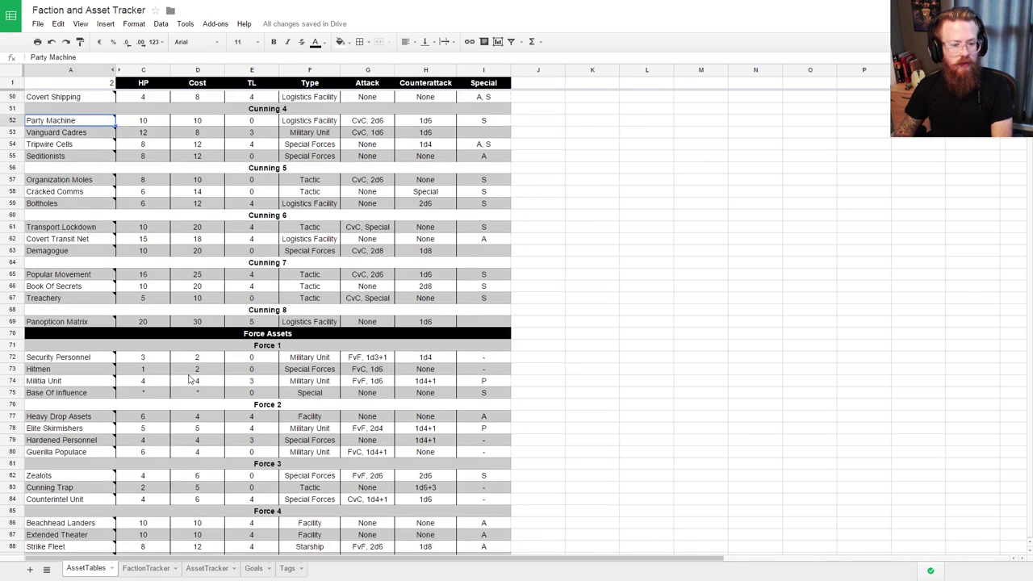
pyautogui.scroll(-3, 188, 380)
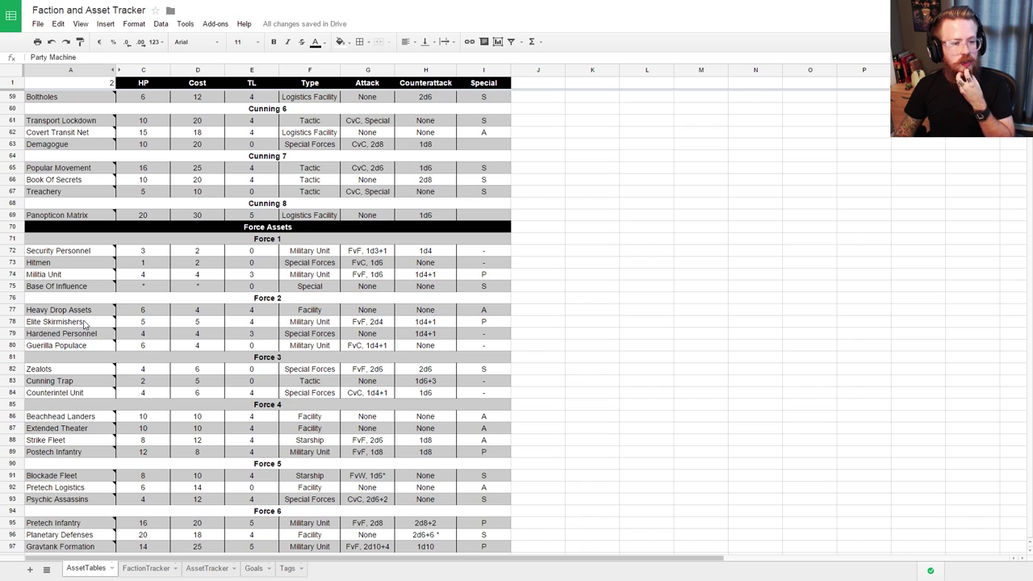
pyautogui.click(88, 393)
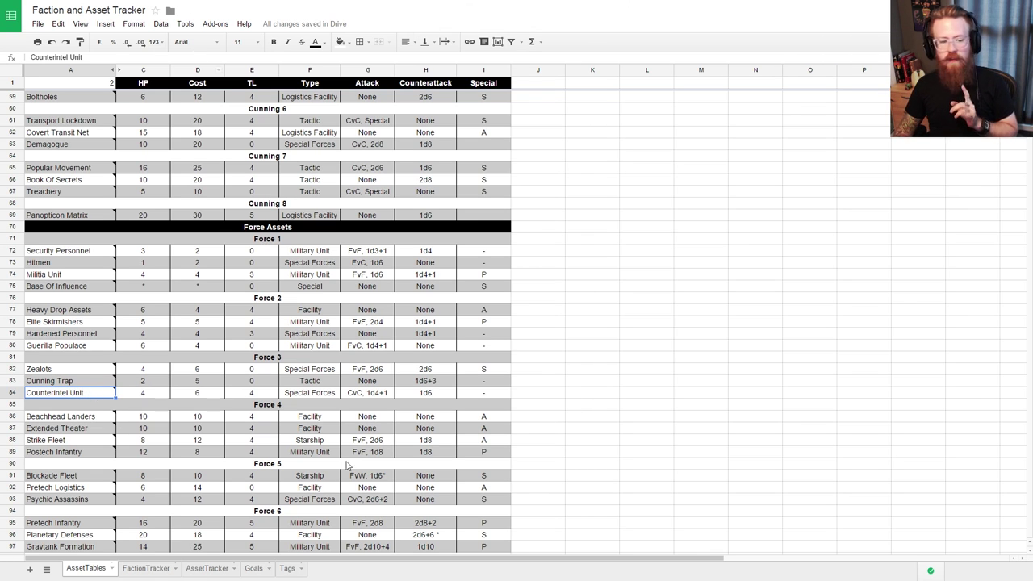
# Step: Enter Counterintel Unit as the Republic of Cabral's asset in row 49 of the AssetTracker sheet
pyautogui.click(153, 568)
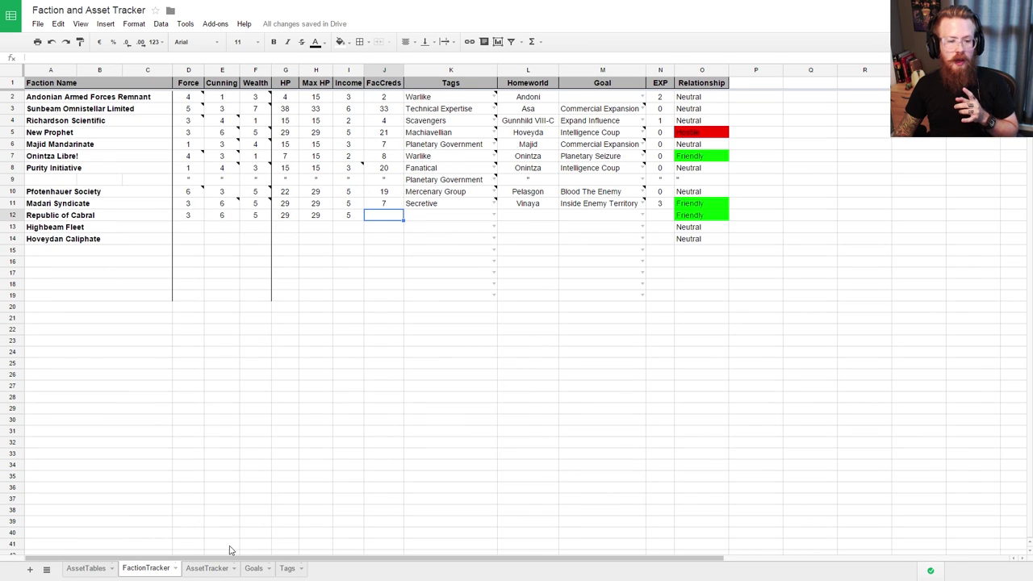
pyautogui.click(207, 568)
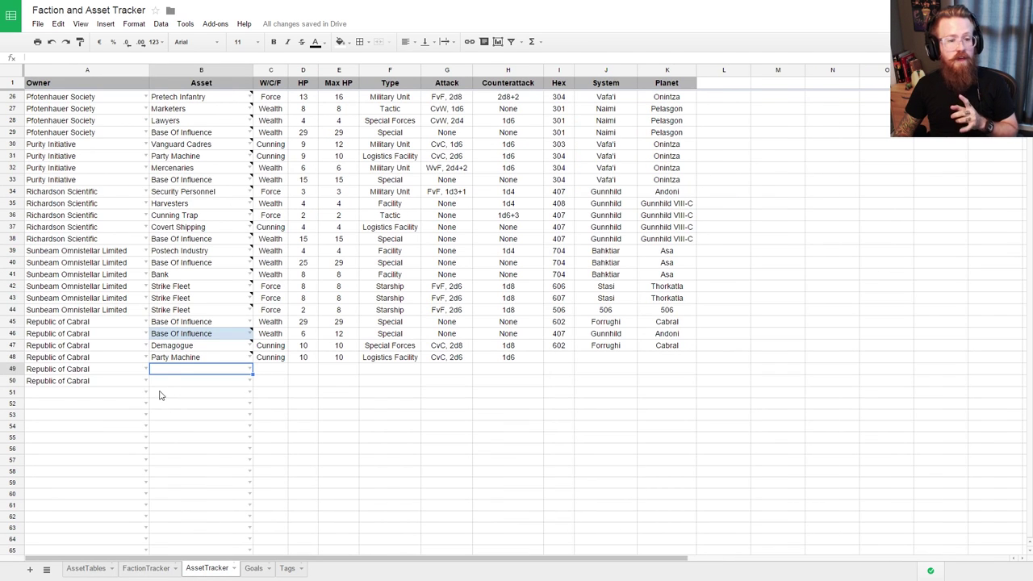
pyautogui.click(250, 369)
pyautogui.write('ount')
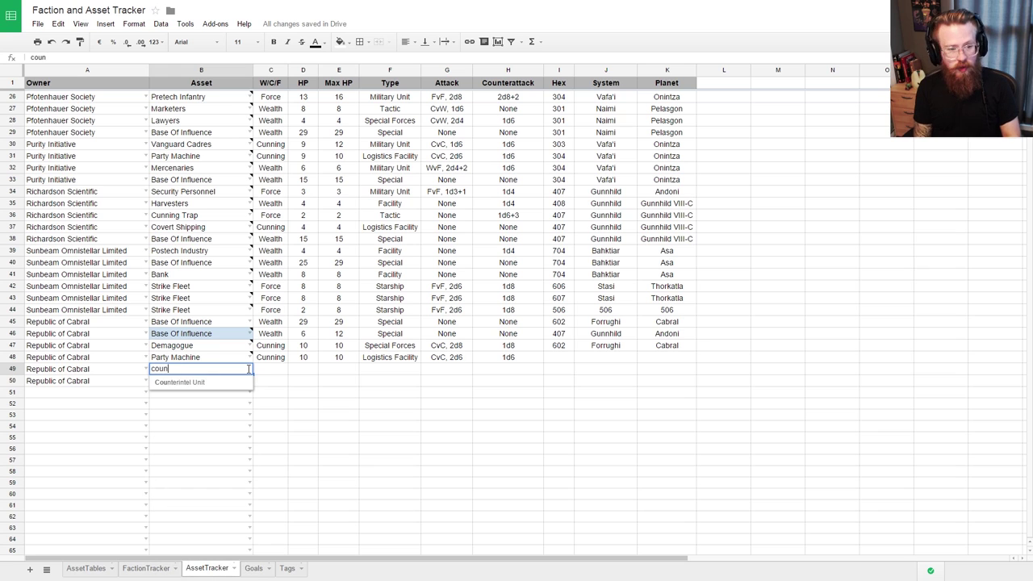
pyautogui.press('Down')
pyautogui.press('Return')
# Step: Copy the full note text from the Counterintel Unit entry in row 84 of the AssetTables sheet
pyautogui.click(224, 360)
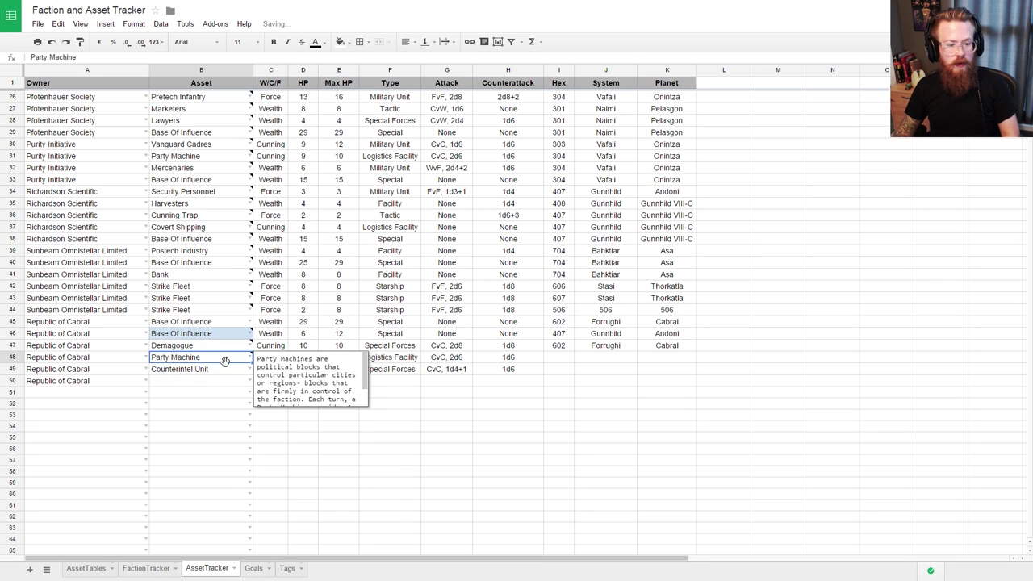
pyautogui.click(207, 369)
pyautogui.click(144, 568)
pyautogui.click(112, 571)
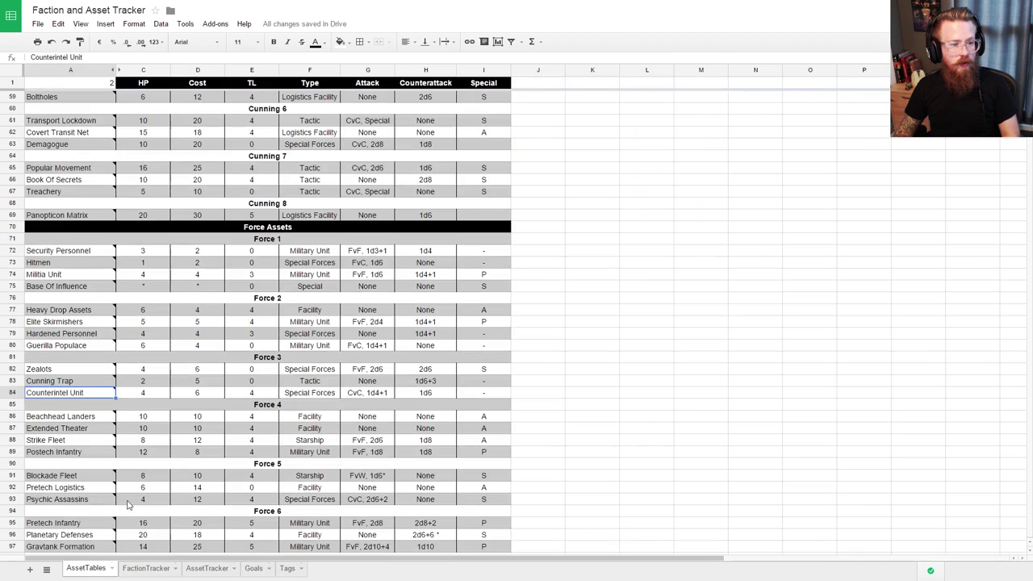
pyautogui.tripleClick(137, 401)
pyautogui.hotkey('ctrl', 'c')
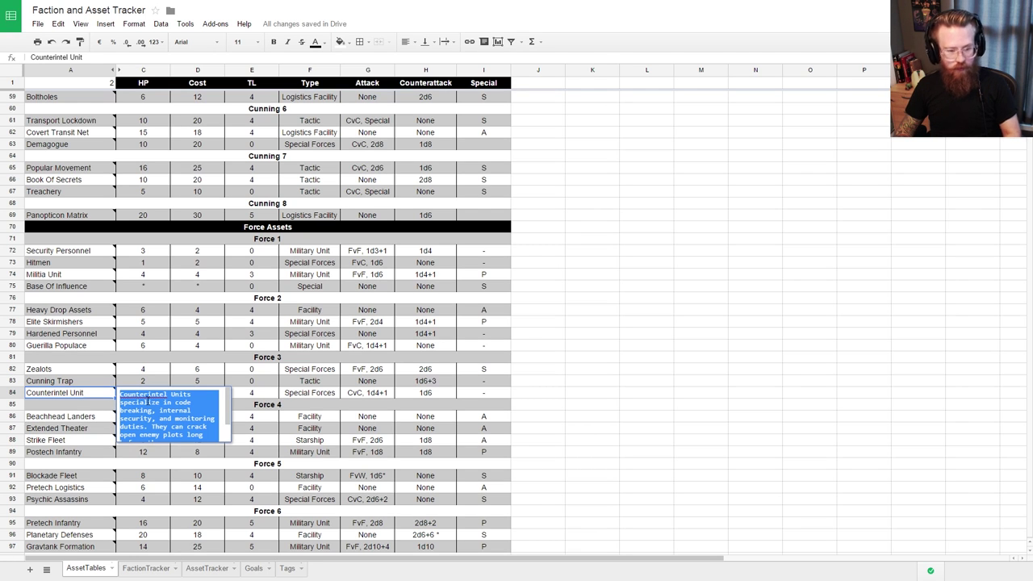
pyautogui.click(598, 405)
# Step: Insert a note on the Republic of Cabral's Counterintel Unit in row 49 of the AssetTracker sheet containing the copied description
pyautogui.click(144, 568)
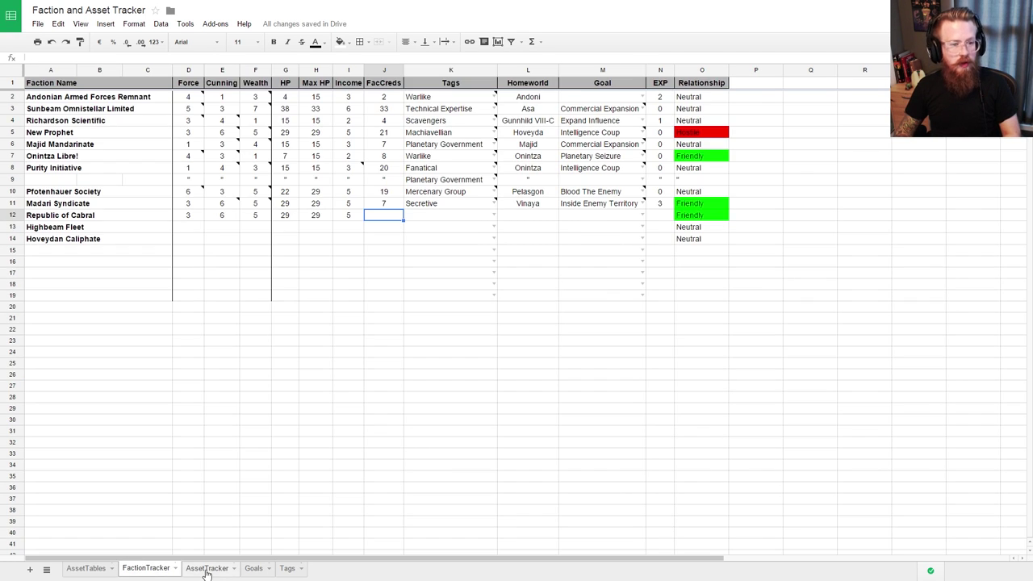
pyautogui.click(207, 568)
pyautogui.rightClick(180, 370)
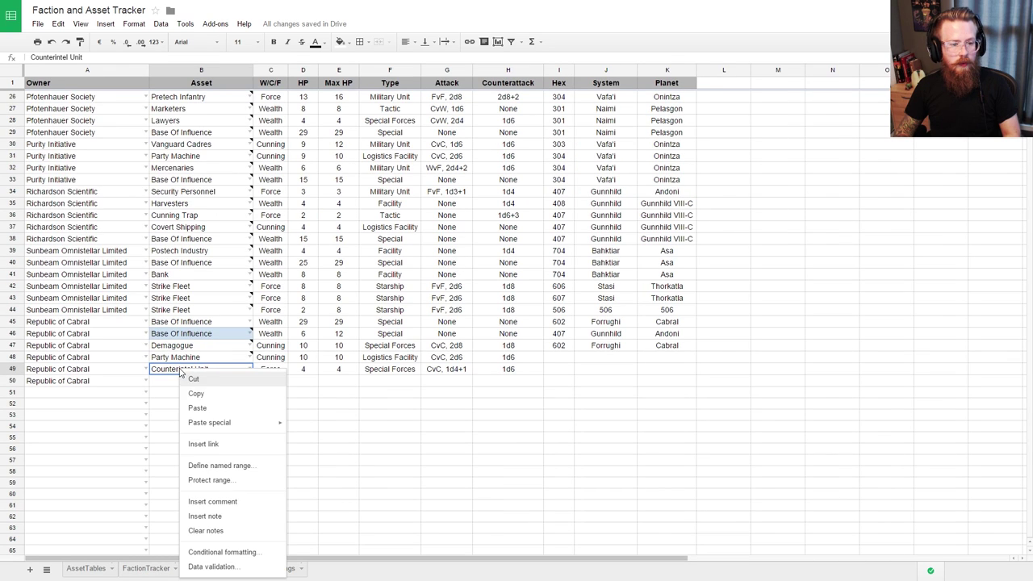
pyautogui.click(225, 513)
pyautogui.hotkey('ctrl', 'v')
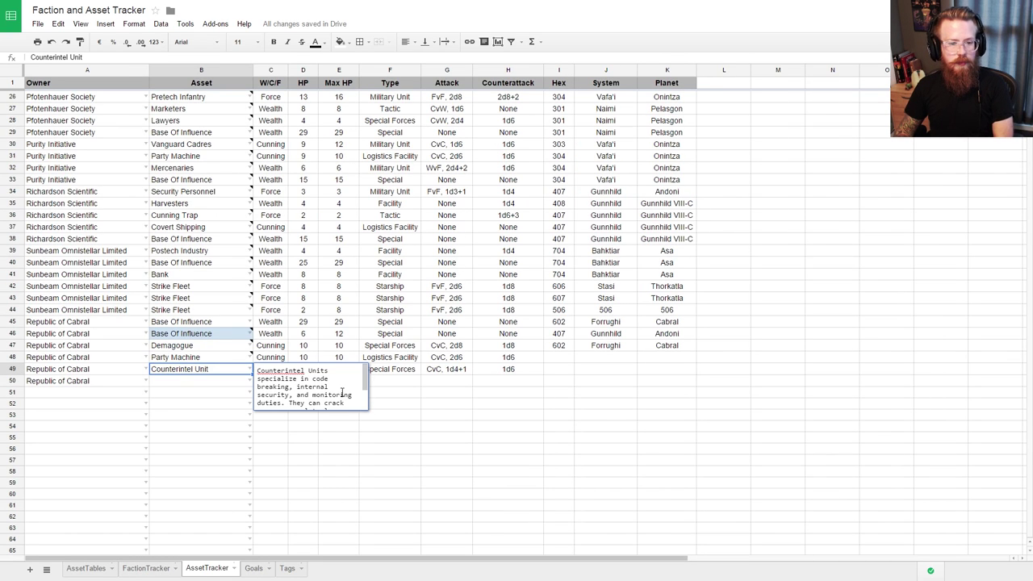
pyautogui.click(191, 380)
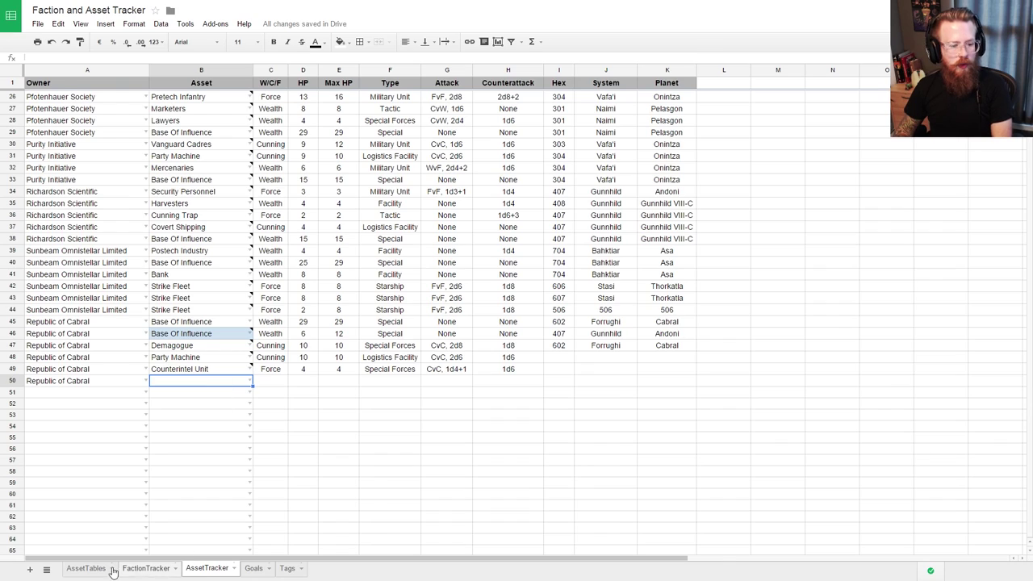
# Step: Look through the Wealth assets in the AssetTables sheet and read the full note on Pretech Researchers in row 24
pyautogui.click(87, 568)
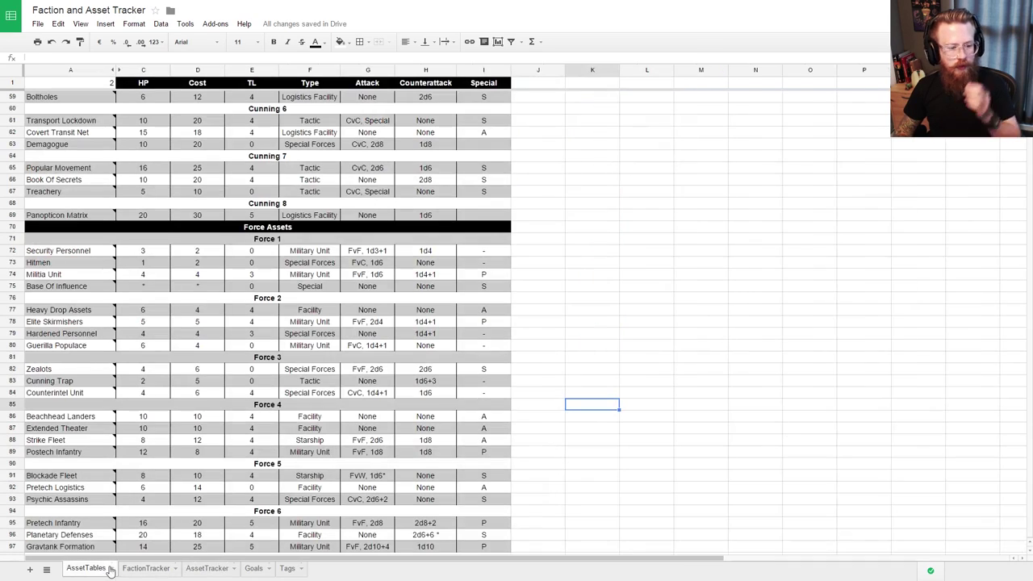
pyautogui.click(200, 404)
pyautogui.scroll(-3, 198, 401)
pyautogui.scroll(20, 197, 404)
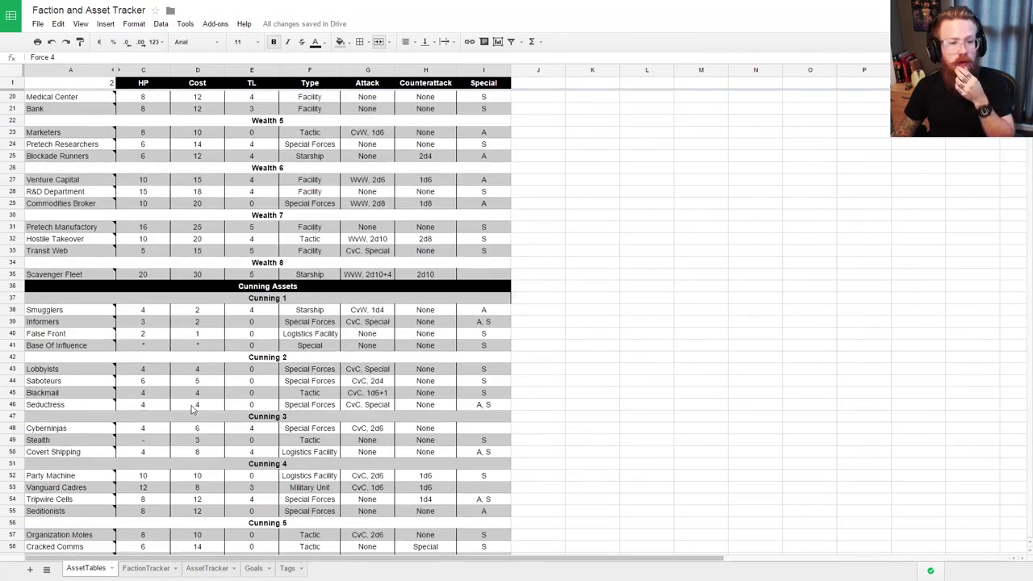
pyautogui.scroll(1, 169, 413)
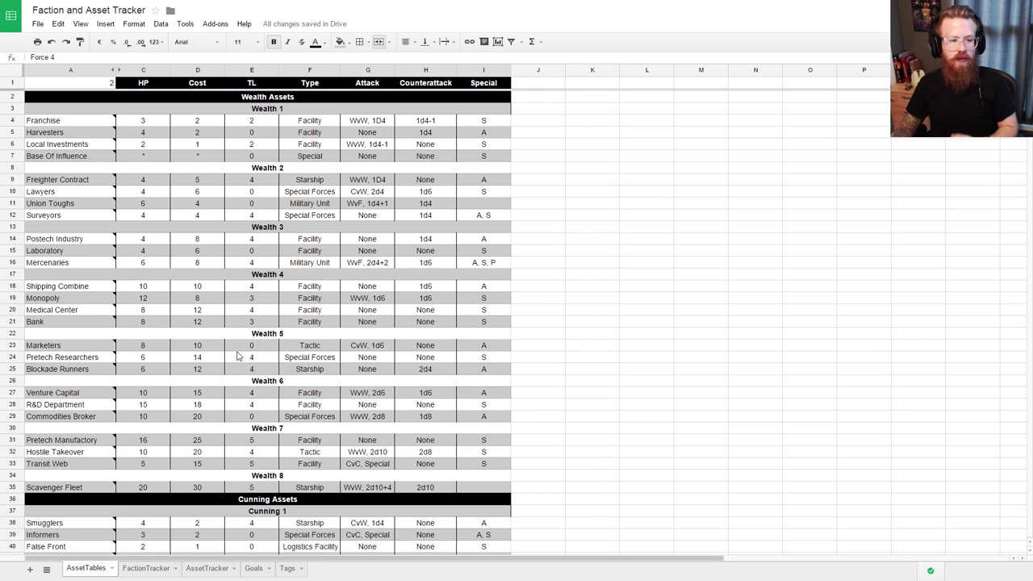
pyautogui.click(59, 361)
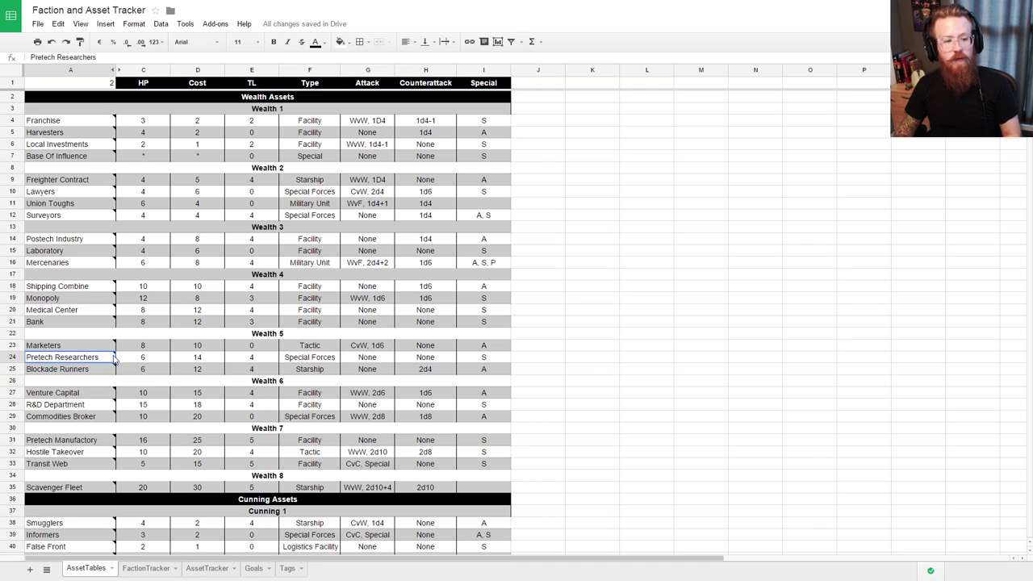
pyautogui.moveTo(113, 355)
pyautogui.scroll(-2, 173, 385)
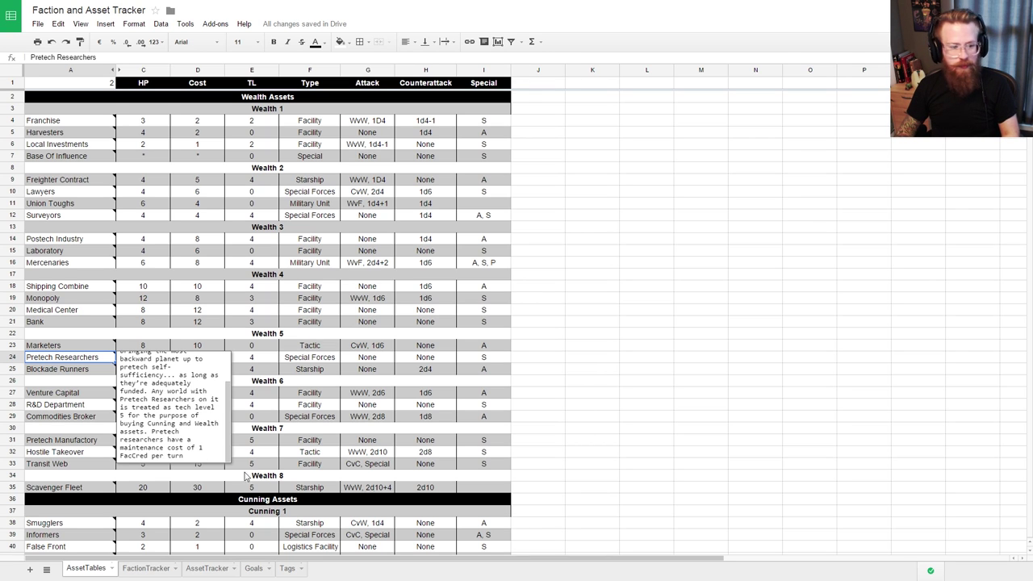
# Step: Enter Pretech Researchers as the Republic of Cabral's asset in row 50 of the AssetTracker sheet
pyautogui.click(132, 568)
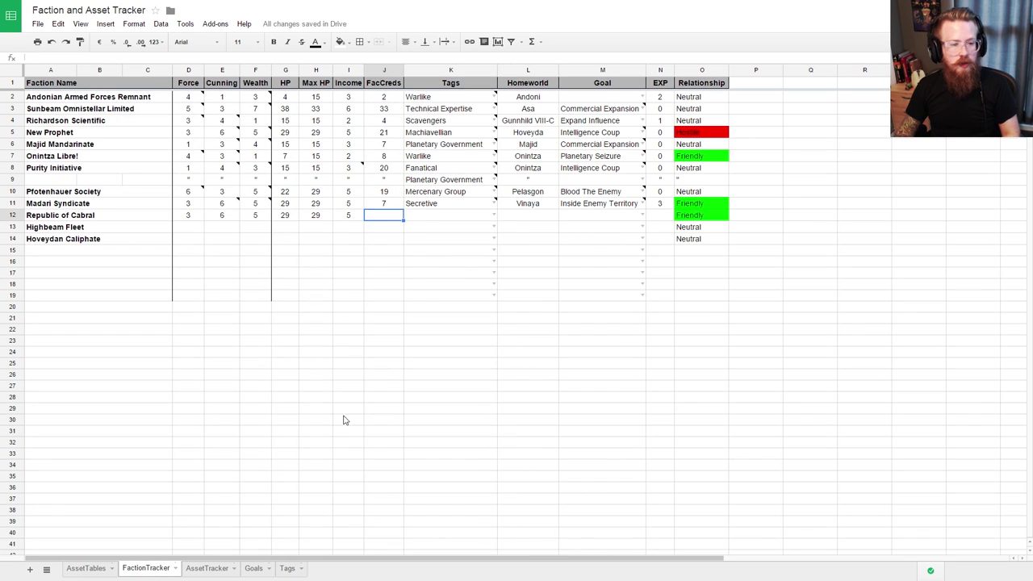
pyautogui.click(208, 568)
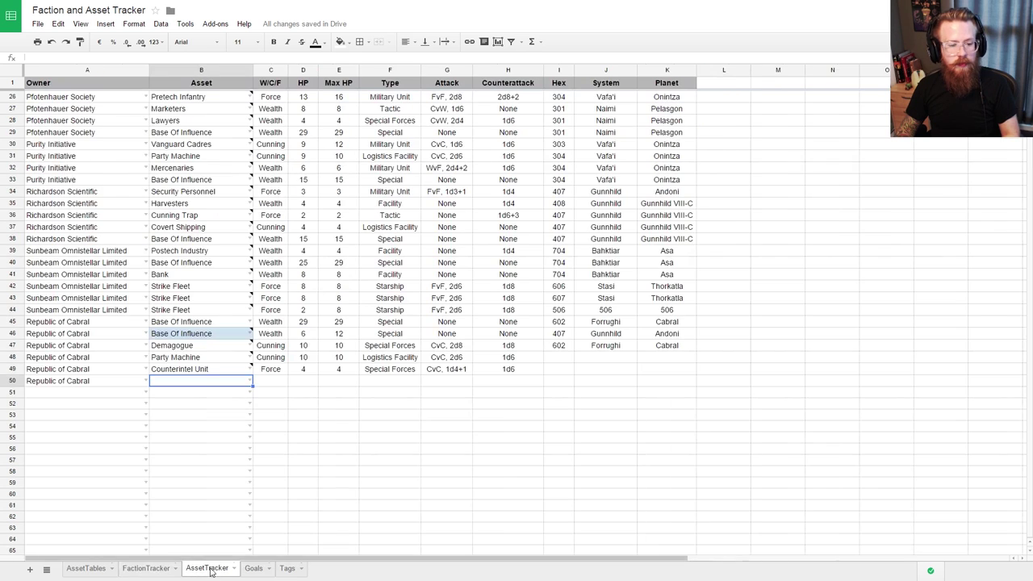
pyautogui.click(247, 384)
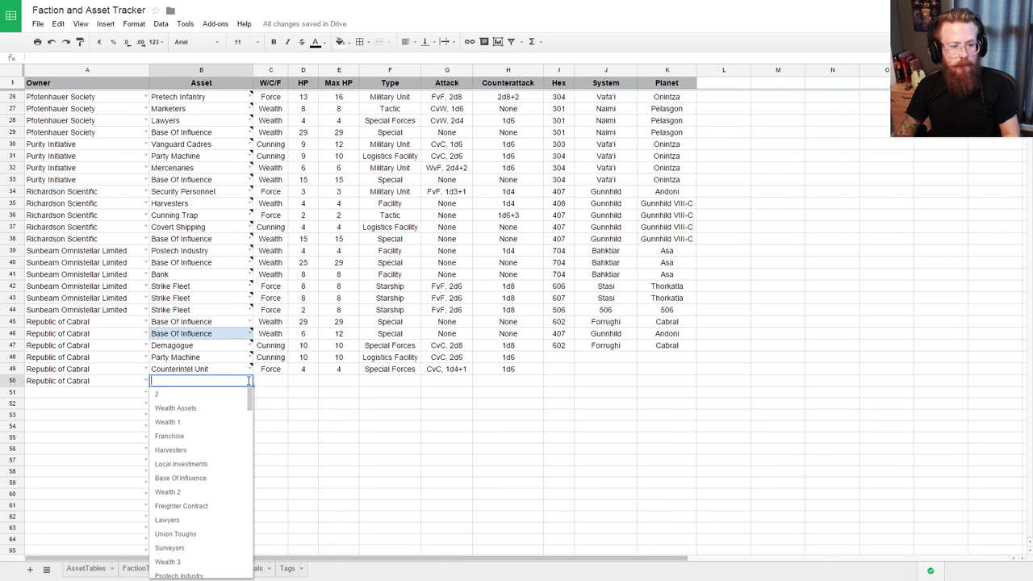
pyautogui.write('PRE')
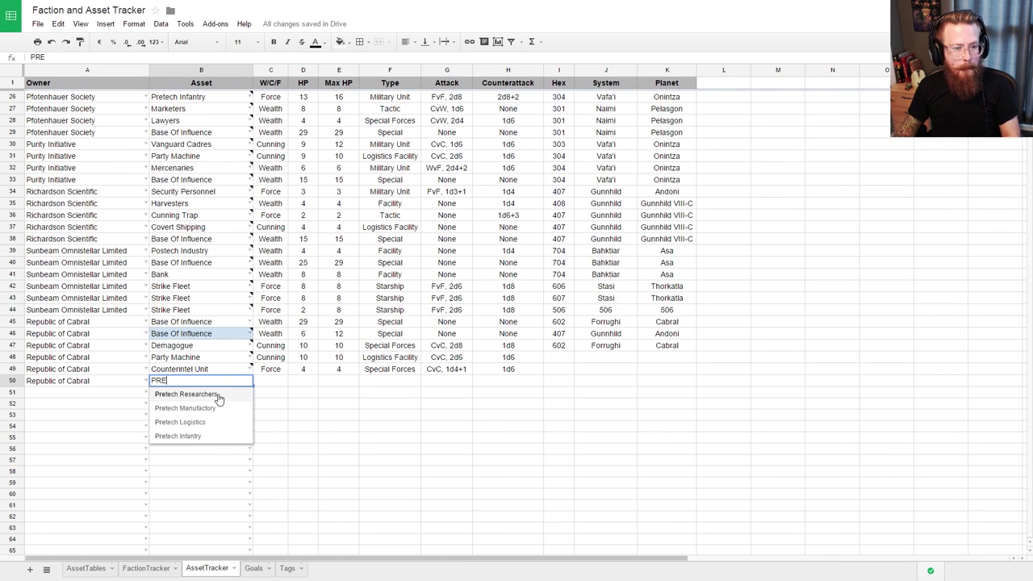
pyautogui.click(218, 394)
# Step: Copy the Pretech Researchers note text from the AssetTables sheet and insert it as a note on the asset in row 50 of AssetTracker
pyautogui.click(95, 570)
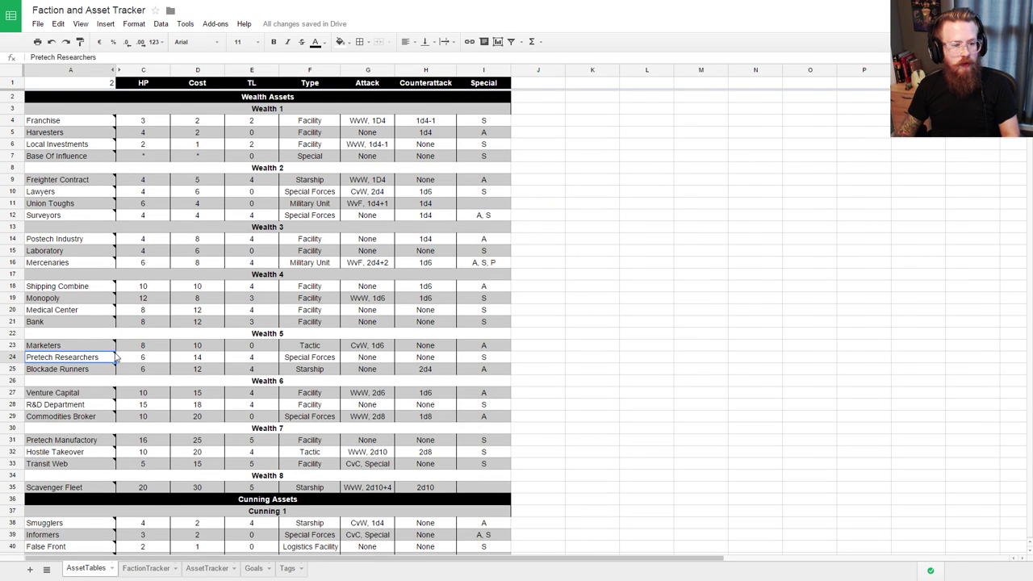
pyautogui.tripleClick(180, 384)
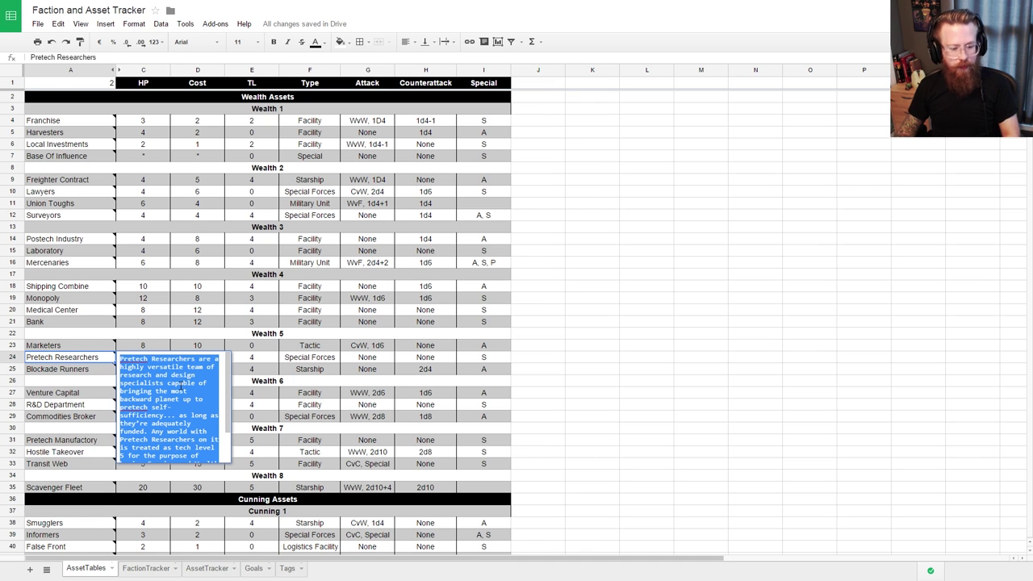
pyautogui.click(165, 569)
pyautogui.click(208, 570)
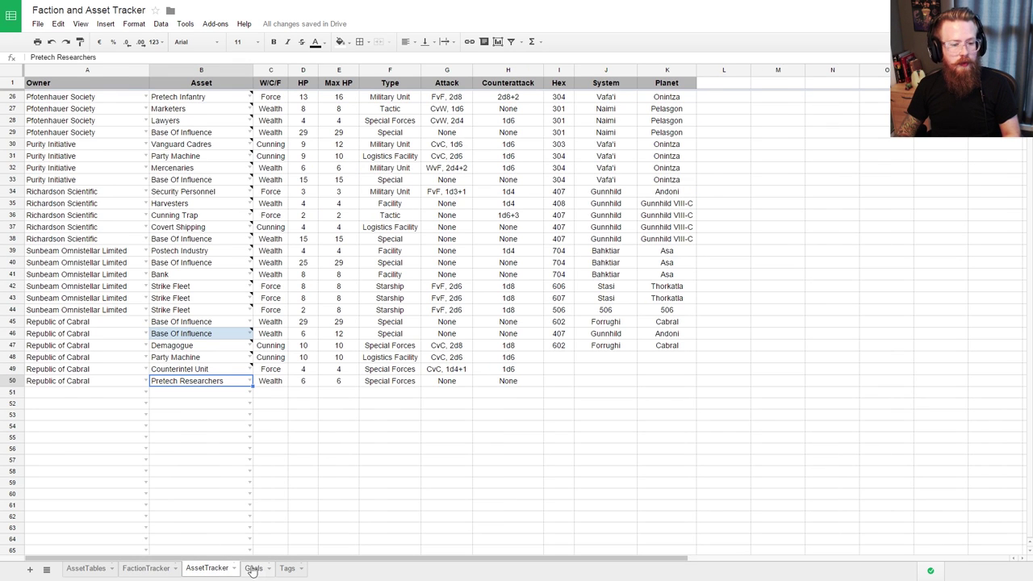
pyautogui.rightClick(236, 384)
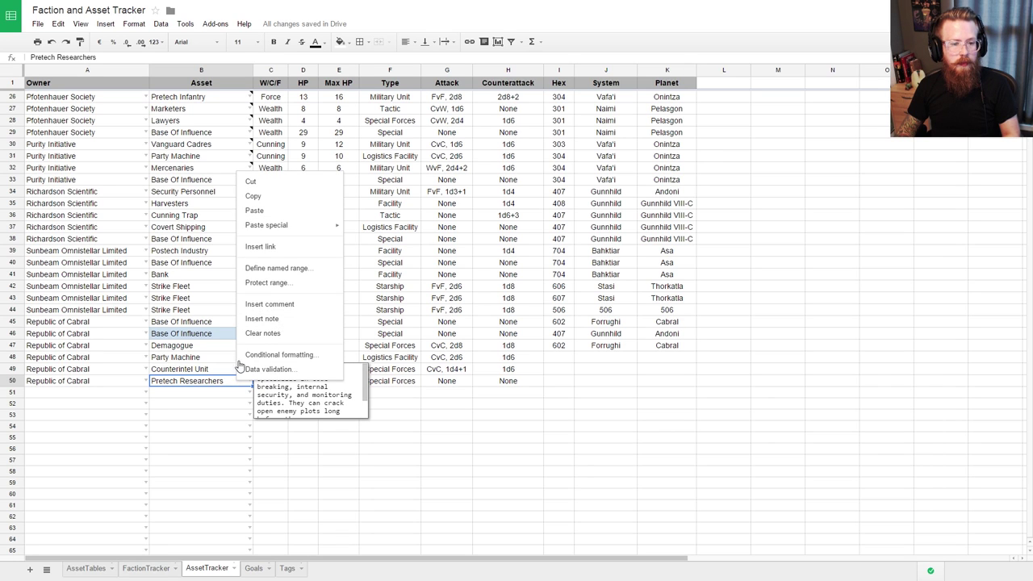
pyautogui.click(278, 319)
pyautogui.hotkey('ctrl', 'v')
pyautogui.click(446, 448)
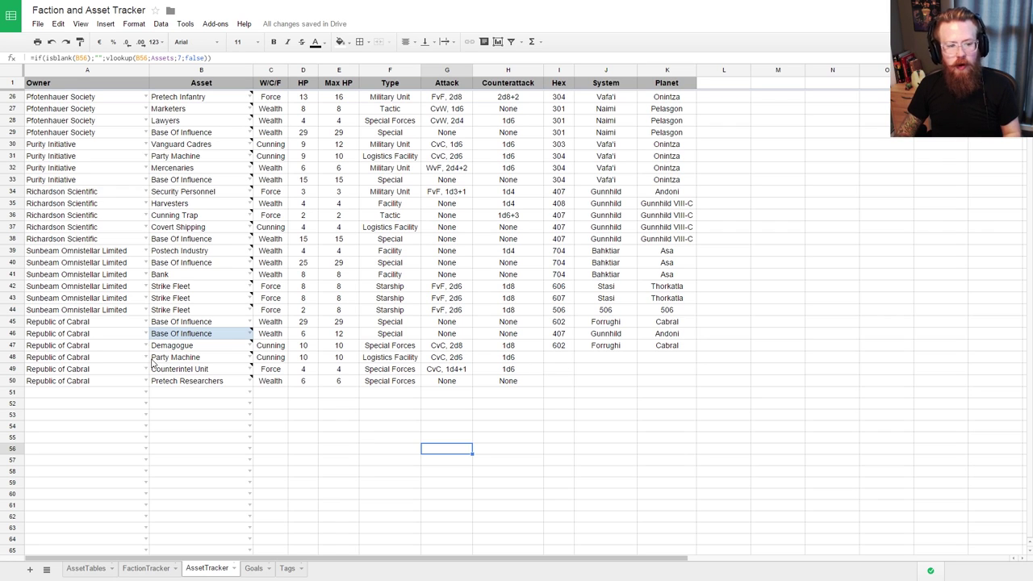
# Step: Fill hex 602, system Forrughi and planet Cabral from row 47 down through the Republic of Cabral's assets in rows 48 to 50
pyautogui.moveTo(566, 349); pyautogui.dragTo(667, 386)
pyautogui.hotkey('ctrl', 'd')
pyautogui.click(558, 404)
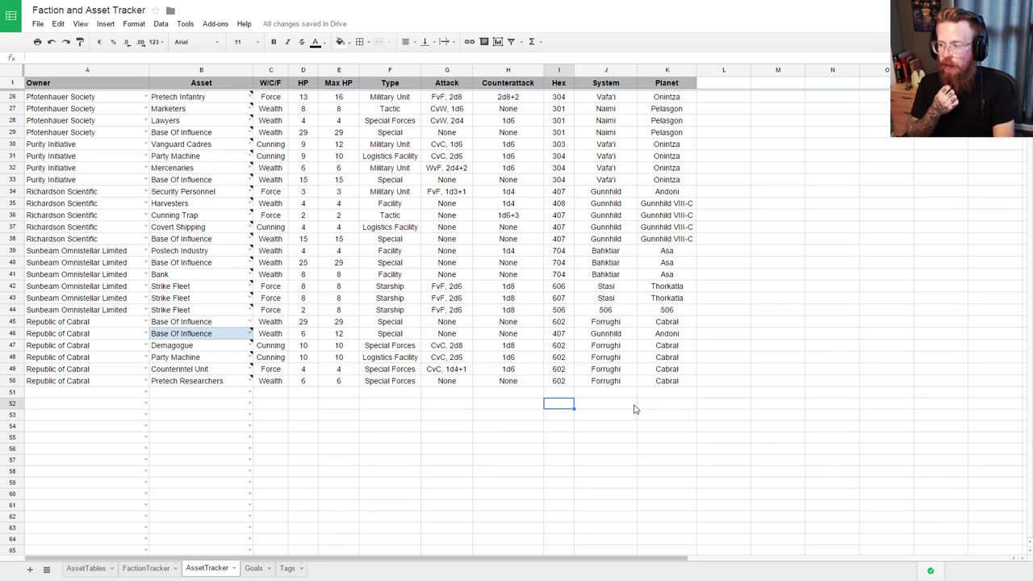
# Step: Read the note on Pretech Researchers in row 50 of AssetTracker through to its maintenance cost
pyautogui.press('Up')
pyautogui.press('Up')
pyautogui.press('Left')
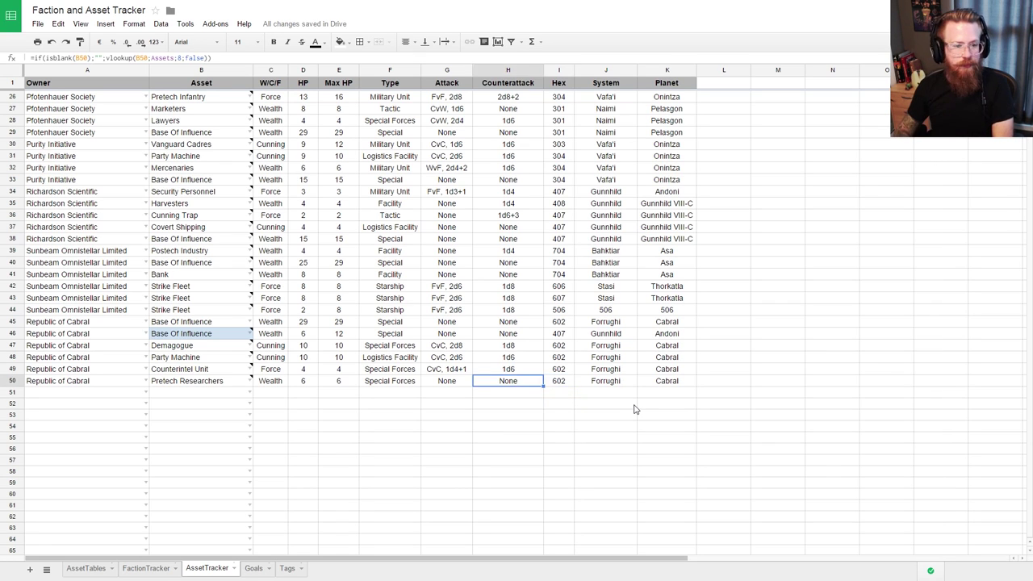
pyautogui.press('Left')
pyautogui.click(229, 384)
pyautogui.click(249, 380)
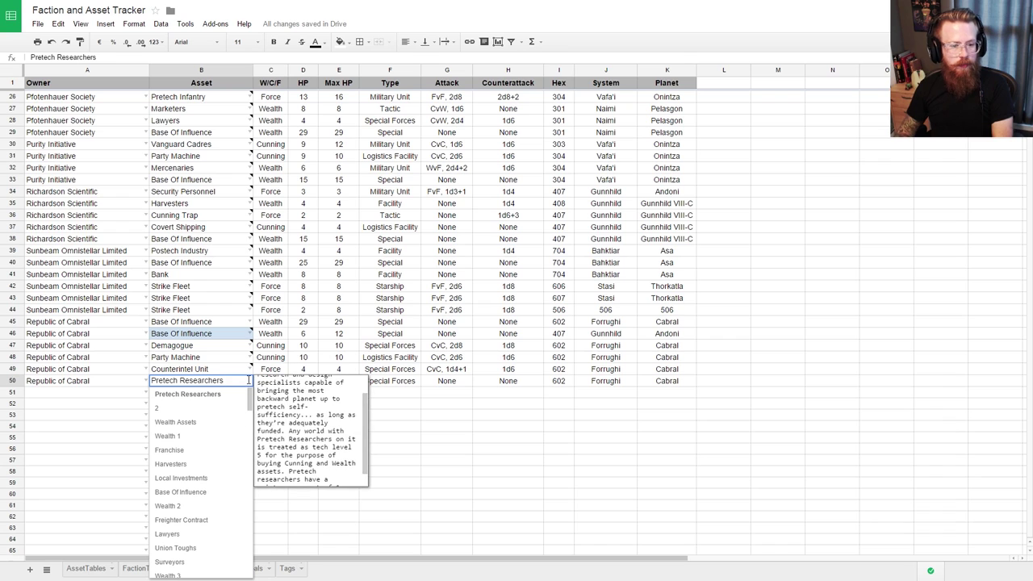
pyautogui.scroll(-1, 310, 414)
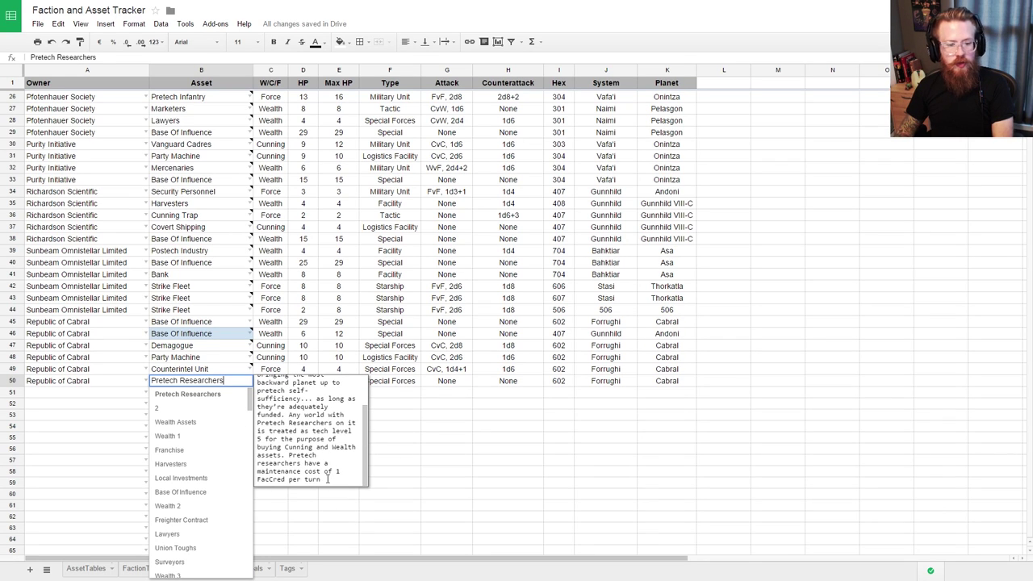
pyautogui.click(202, 379)
# Step: Insert a note on the Republic of Cabral's Income cell in the FactionTracker sheet reading "-1 FacCred / turn for Researchers"
pyautogui.click(146, 568)
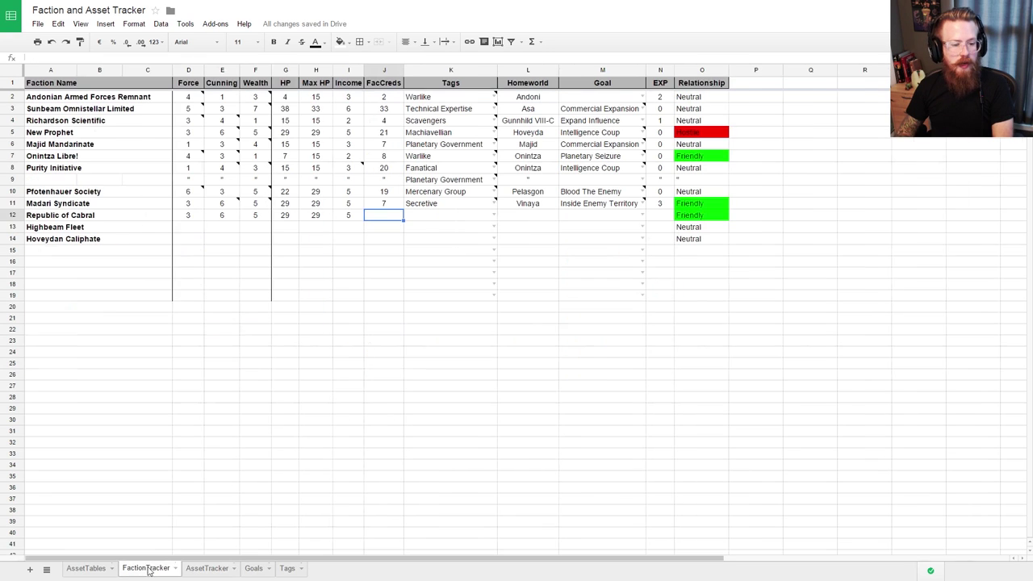
pyautogui.rightClick(348, 217)
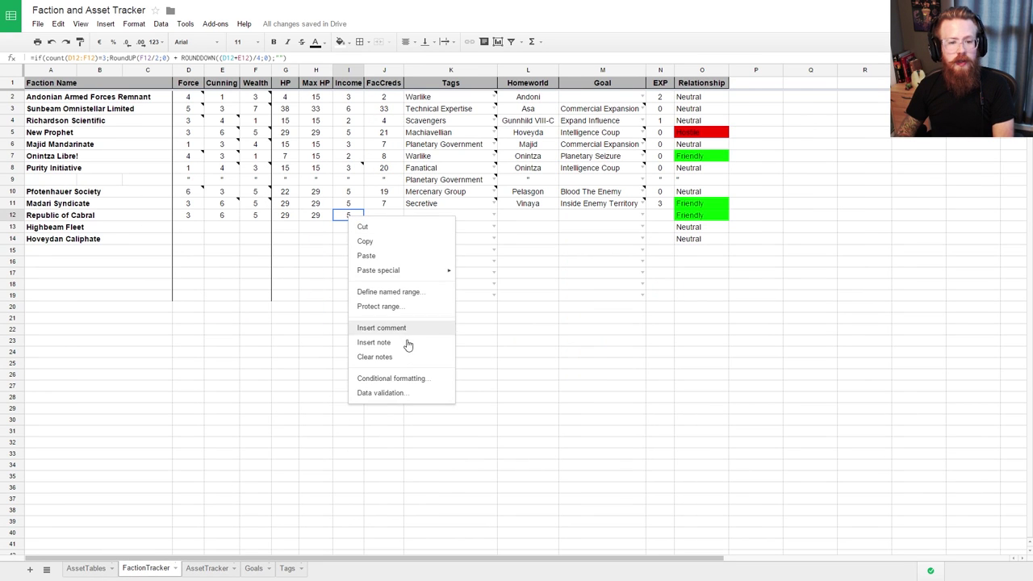
pyautogui.click(394, 329)
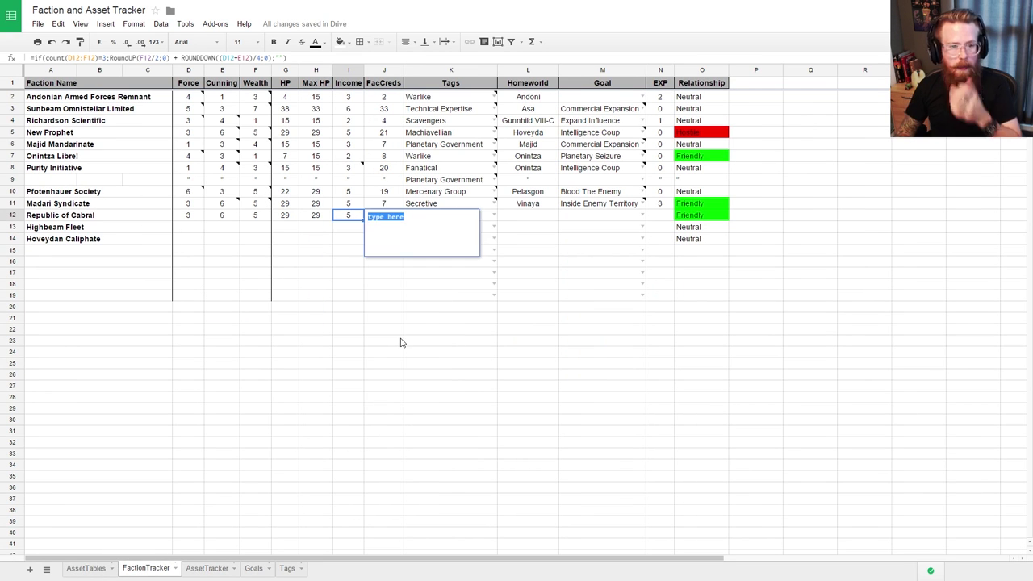
pyautogui.write('-1 f')
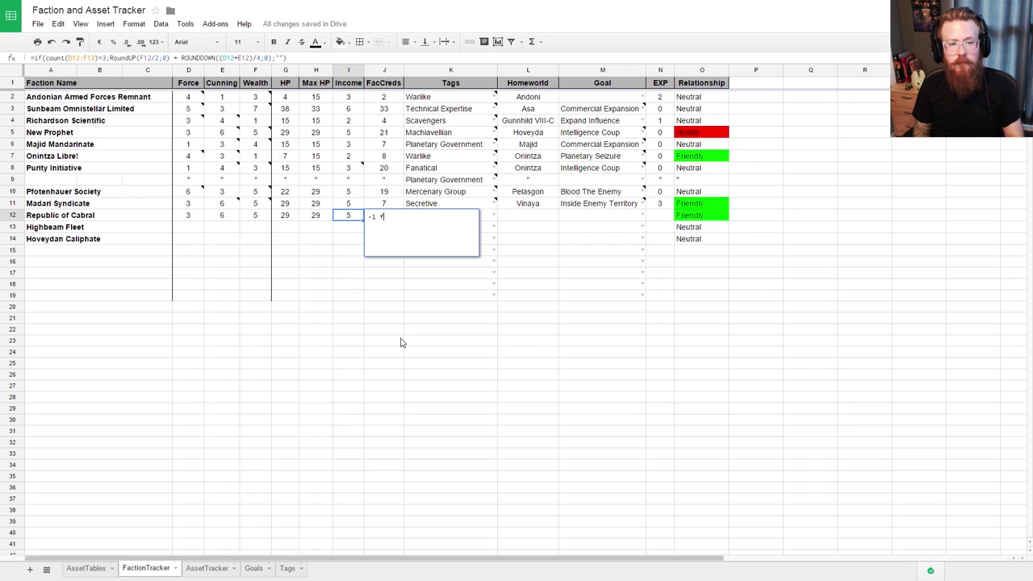
pyautogui.press('BackSpace')
pyautogui.write('FacCred ')
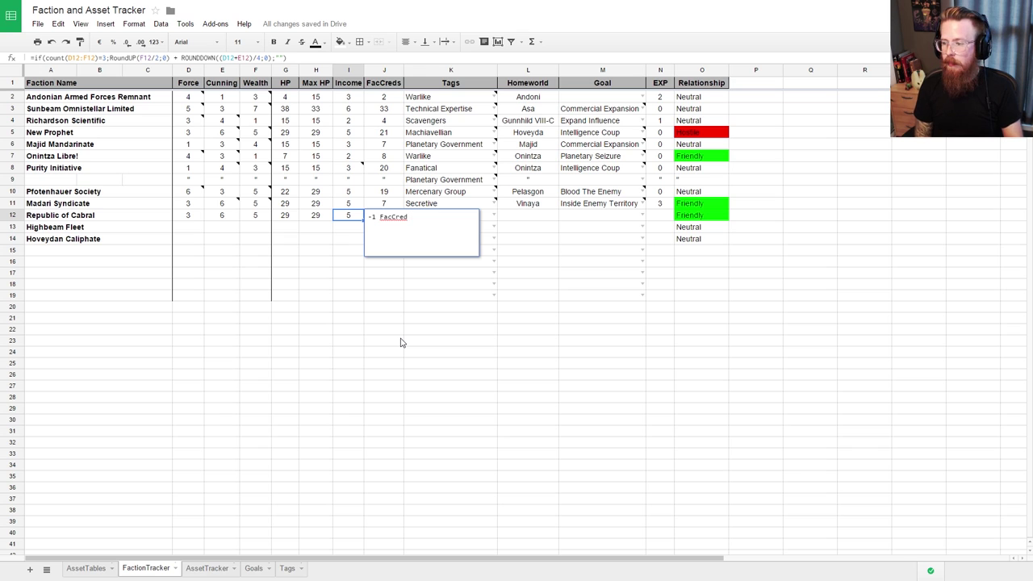
pyautogui.write('/ turn')
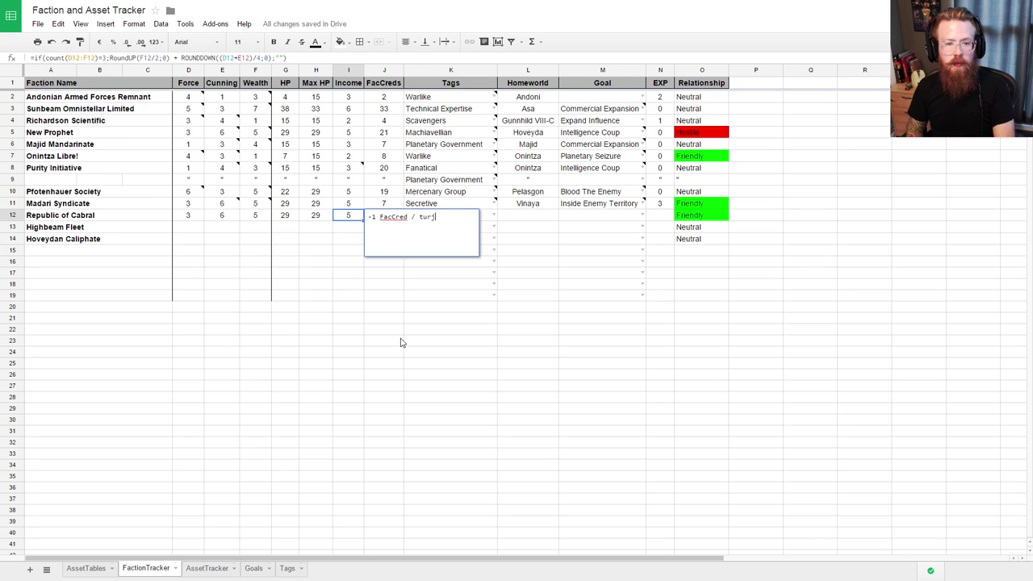
pyautogui.press('BackSpace')
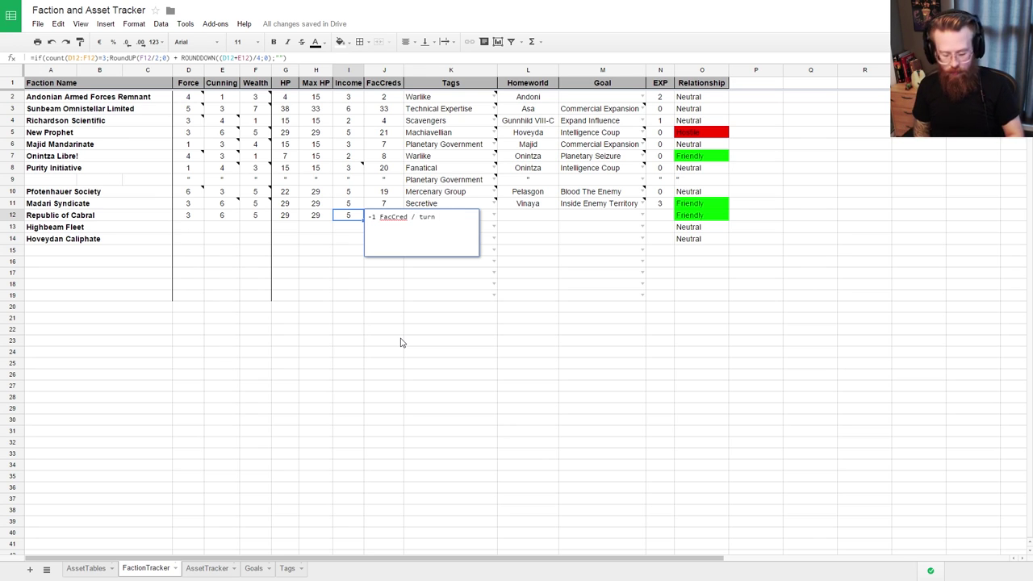
pyautogui.write('for Researchers')
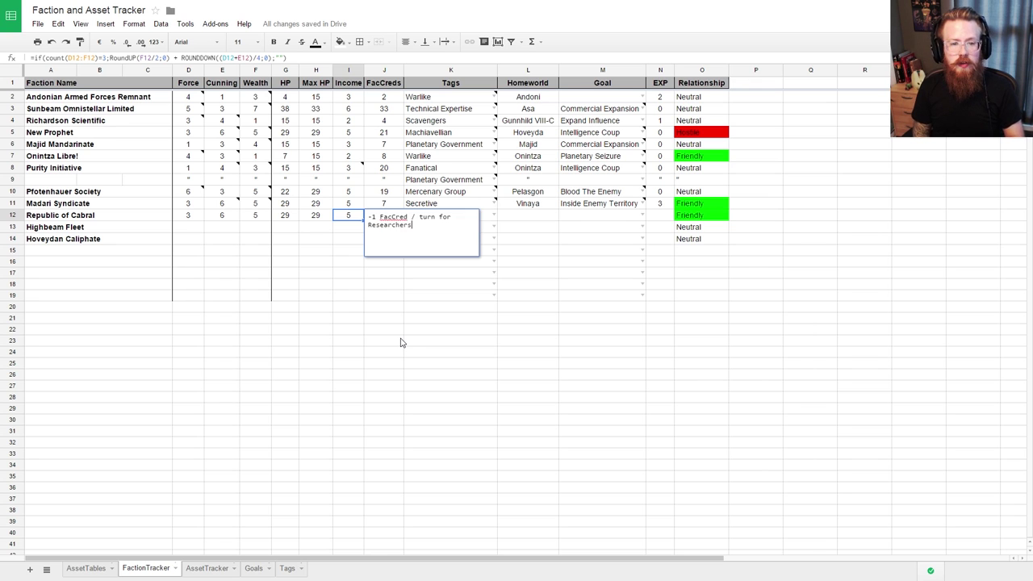
pyautogui.click(402, 343)
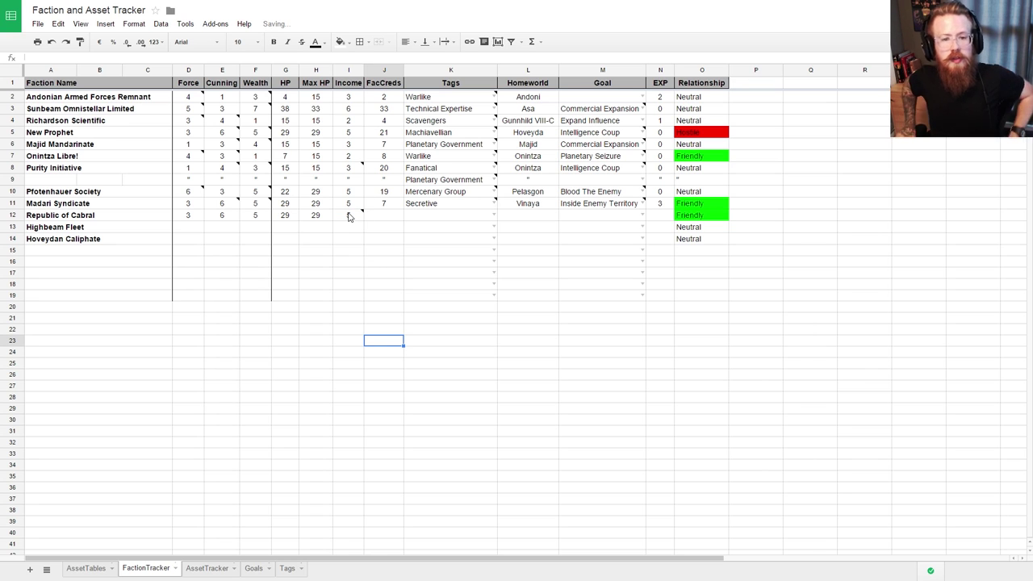
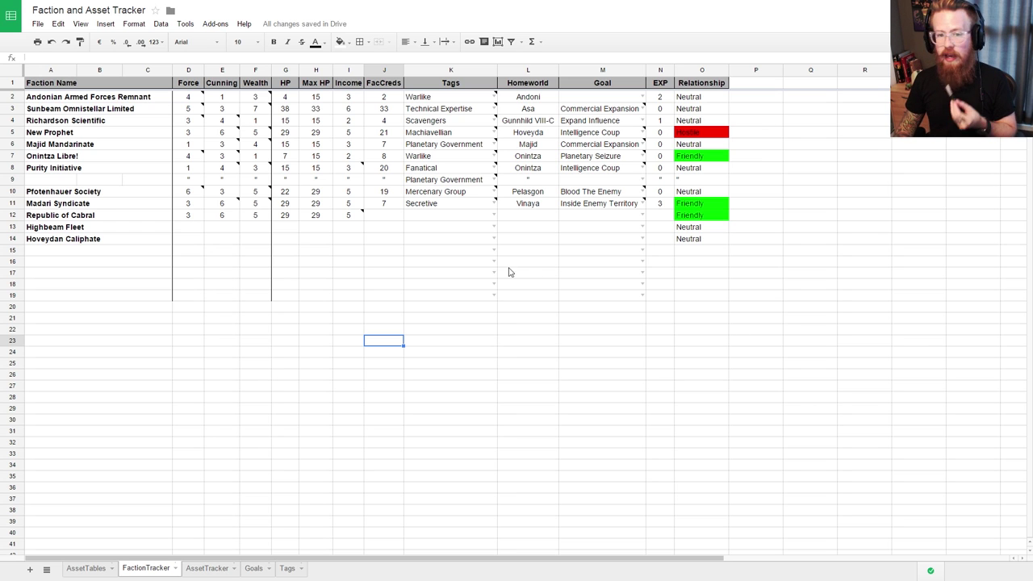
# Step: Review the tag descriptions in the Tags sheet from Colonists through Preceptor Archive to choose the Republic of Cabral's tag
pyautogui.click(480, 249)
pyautogui.click(494, 213)
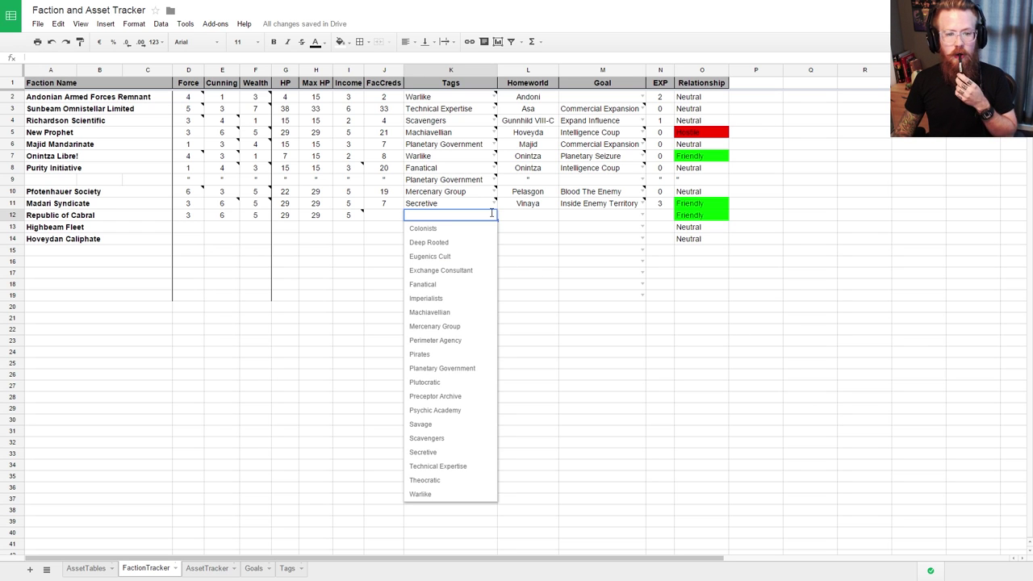
pyautogui.click(286, 565)
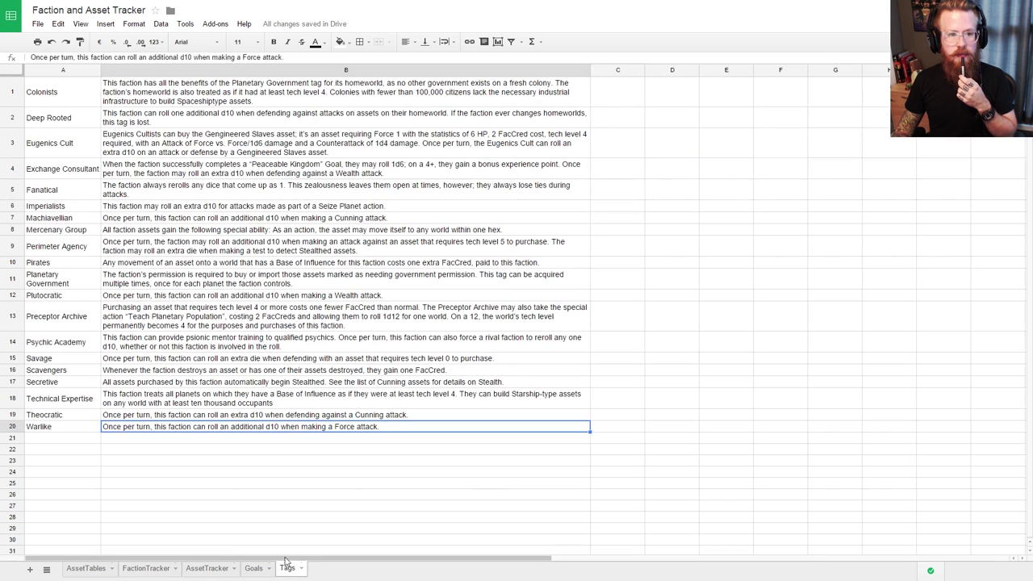
pyautogui.click(63, 98)
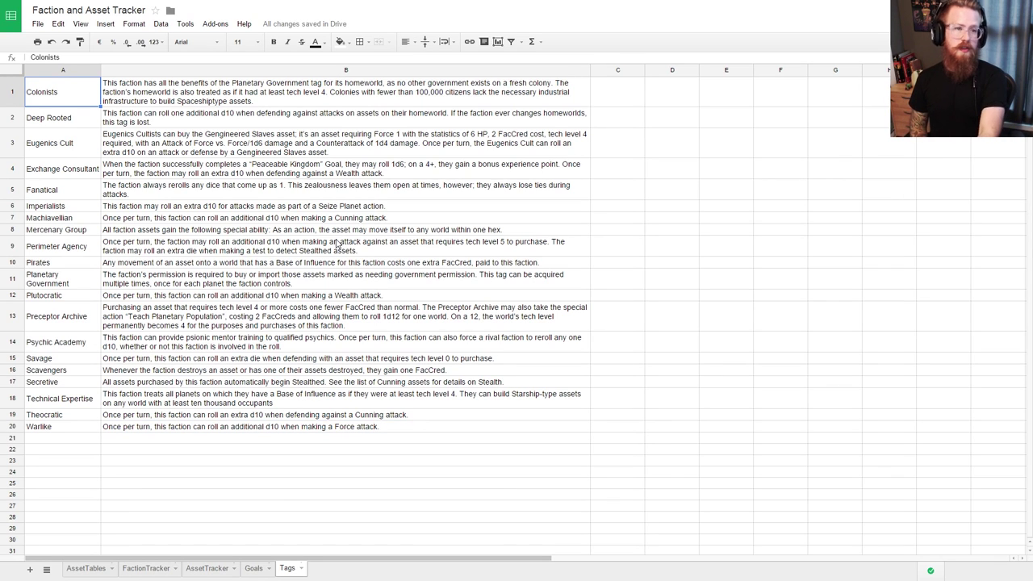
pyautogui.press('Down')
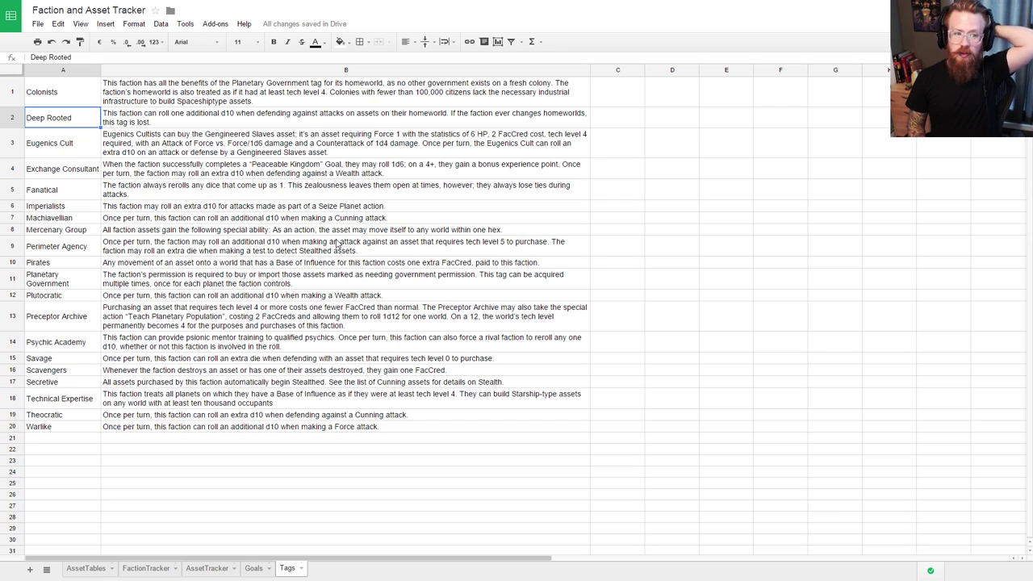
pyautogui.press('Down')
pyautogui.press('Down')
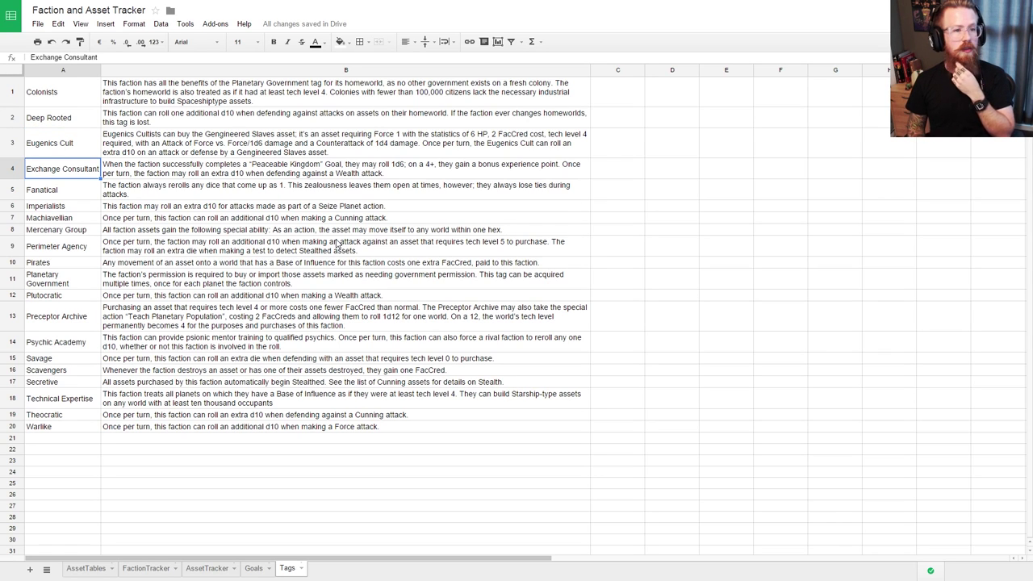
pyautogui.press('Down')
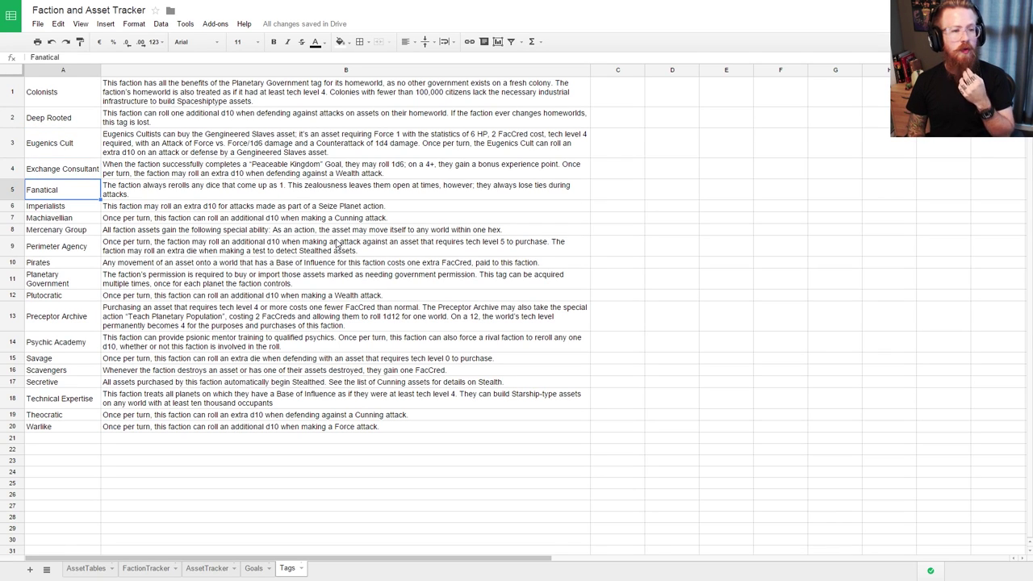
pyautogui.press('Down')
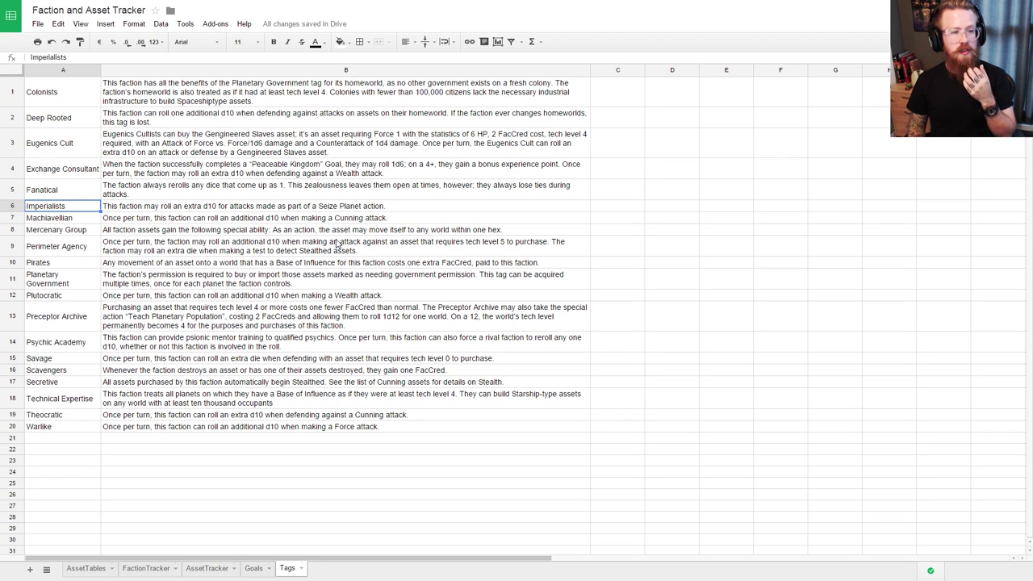
pyautogui.press('Down')
pyautogui.press('Down')
pyautogui.press('Down')
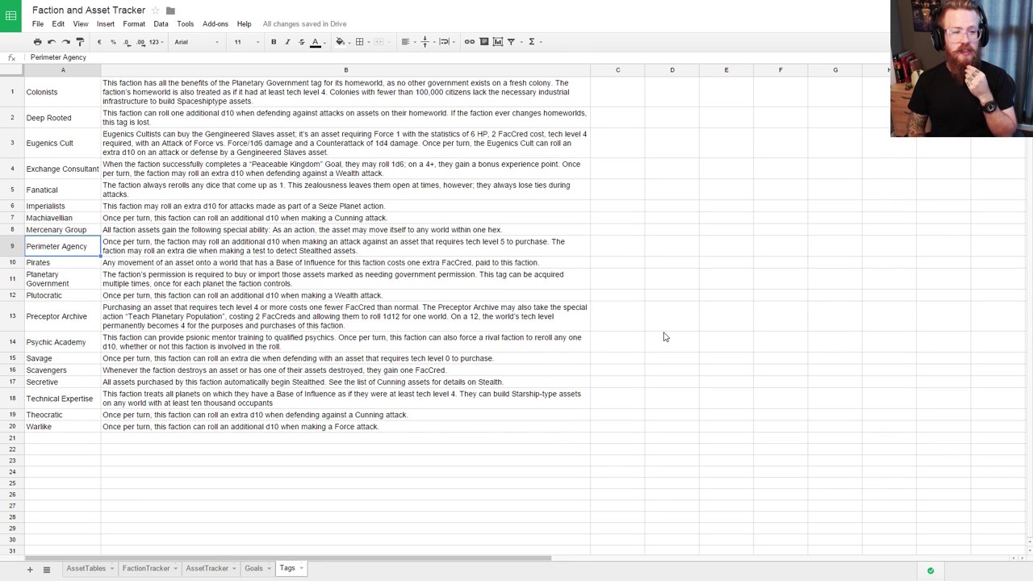
pyautogui.press('Down')
pyautogui.press('Down')
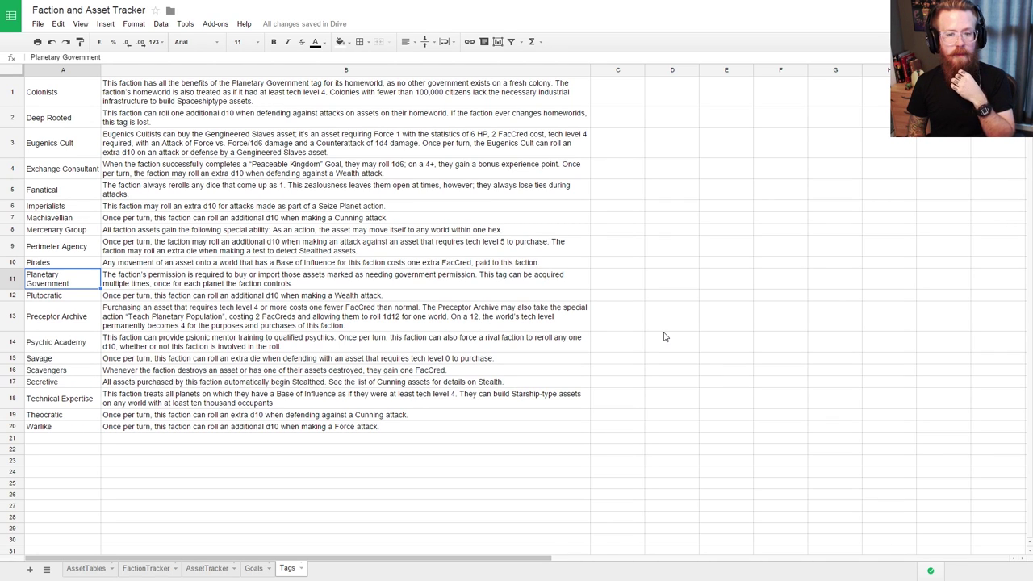
pyautogui.press('Down')
pyautogui.press('Down')
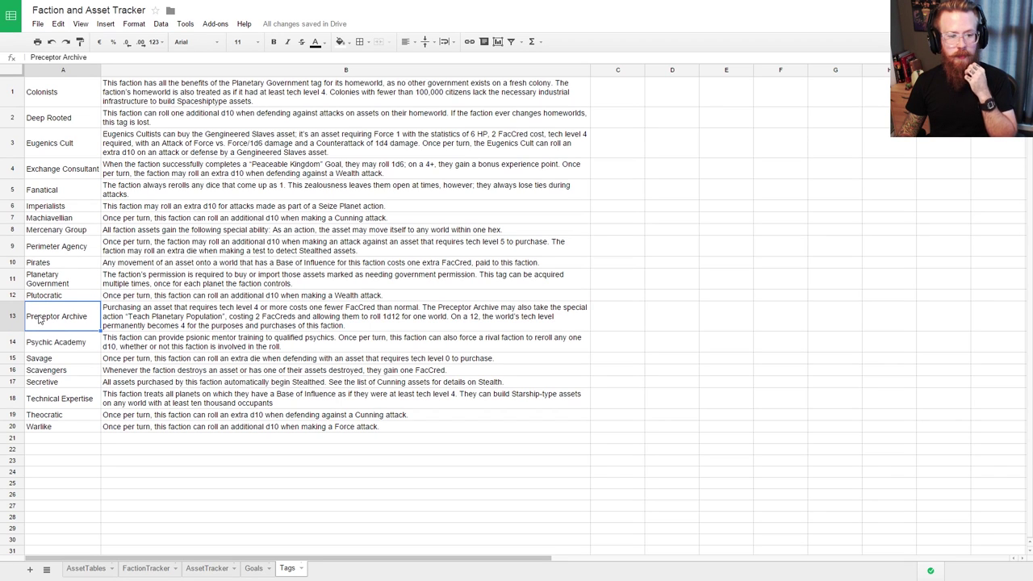
# Step: Set the Republic of Cabral's tag to Preceptor Archive in the FactionTracker sheet
pyautogui.click(146, 569)
pyautogui.click(493, 215)
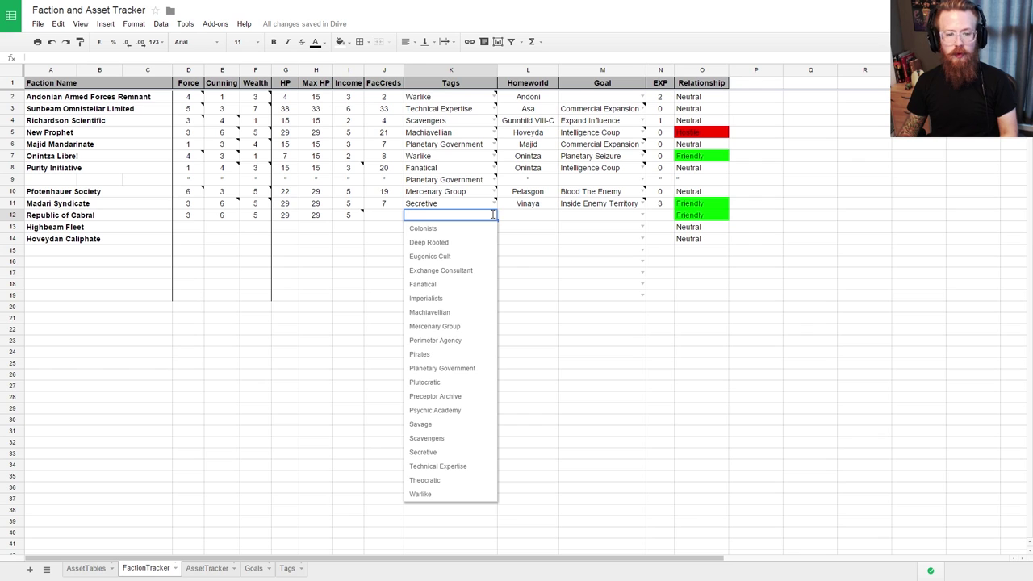
pyautogui.click(460, 396)
pyautogui.click(526, 252)
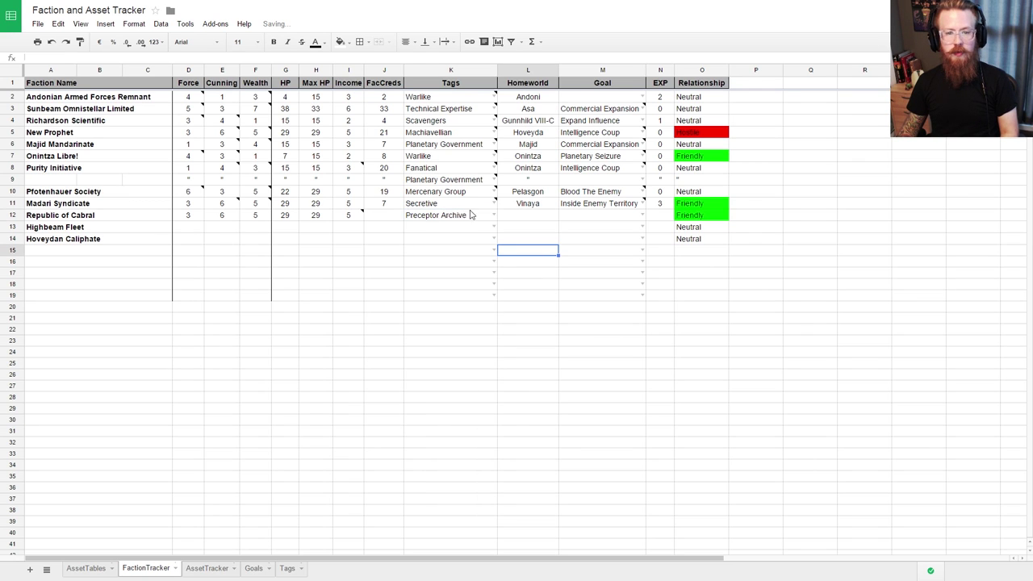
pyautogui.click(471, 215)
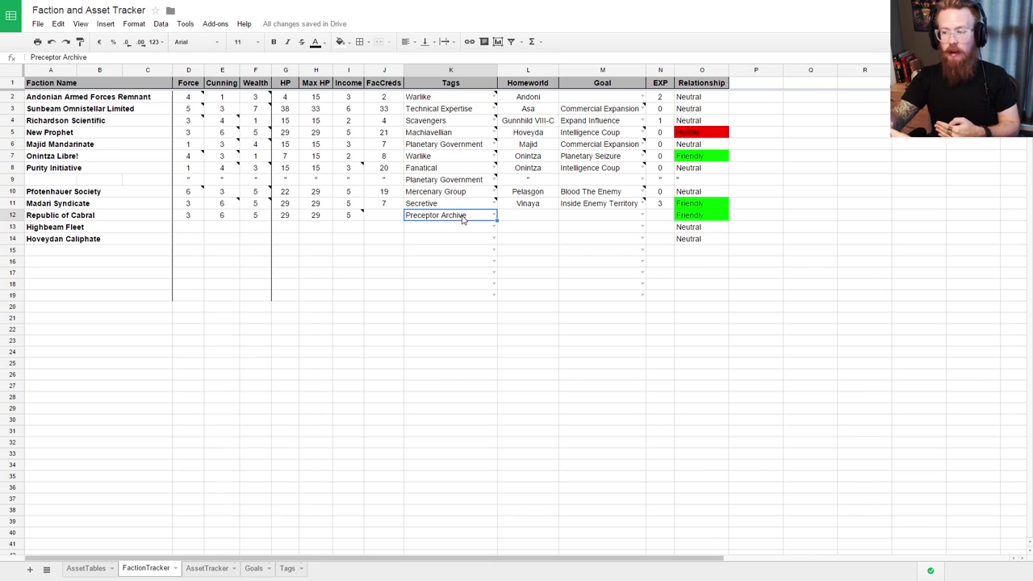
# Step: Add the line "+1 for Party Machine" to the note on the Republic of Cabral's Income cell
pyautogui.click(349, 169)
pyautogui.click(355, 216)
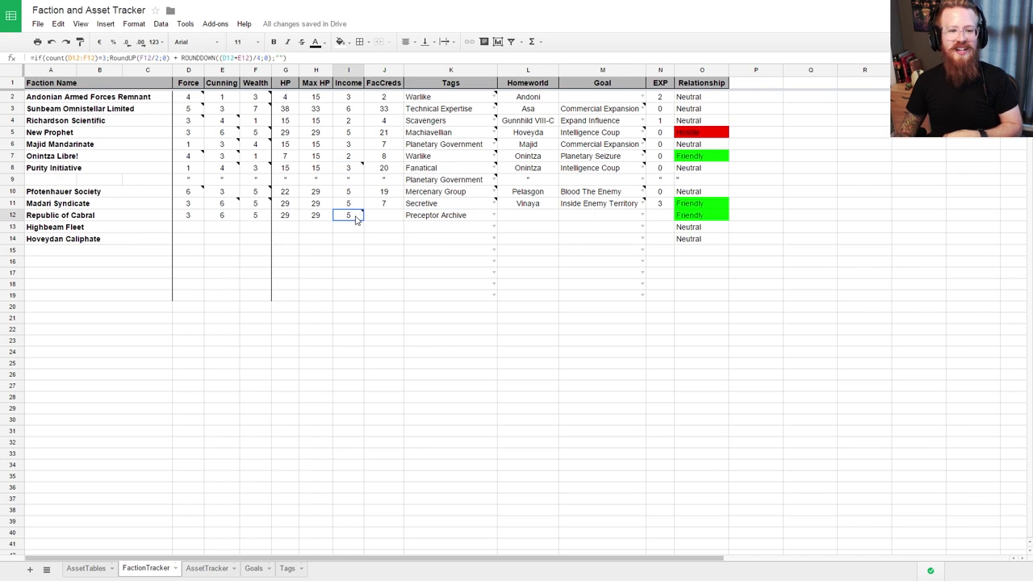
pyautogui.doubleClick(355, 218)
pyautogui.click(317, 288)
pyautogui.click(347, 229)
pyautogui.click(359, 215)
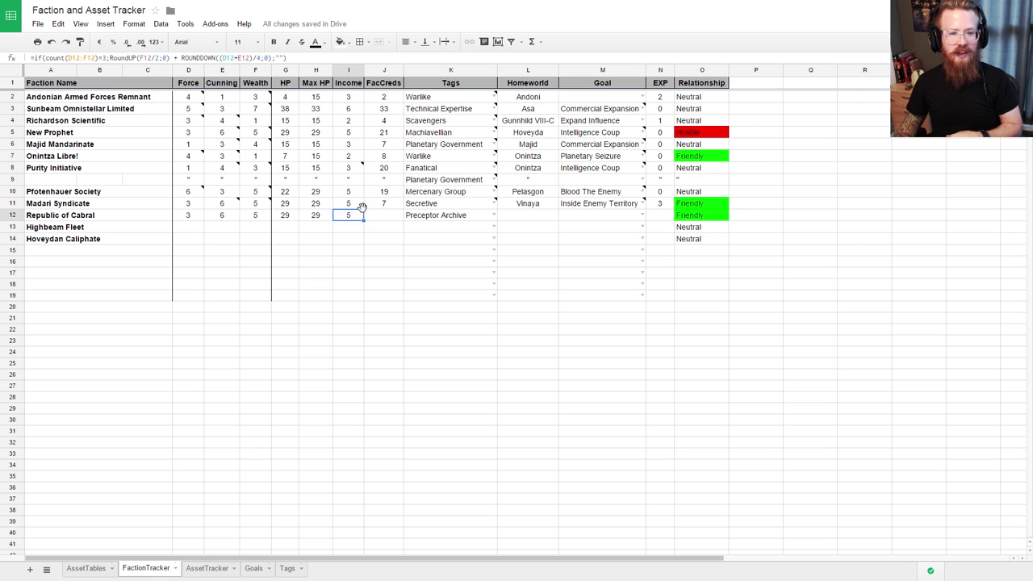
pyautogui.moveTo(364, 215)
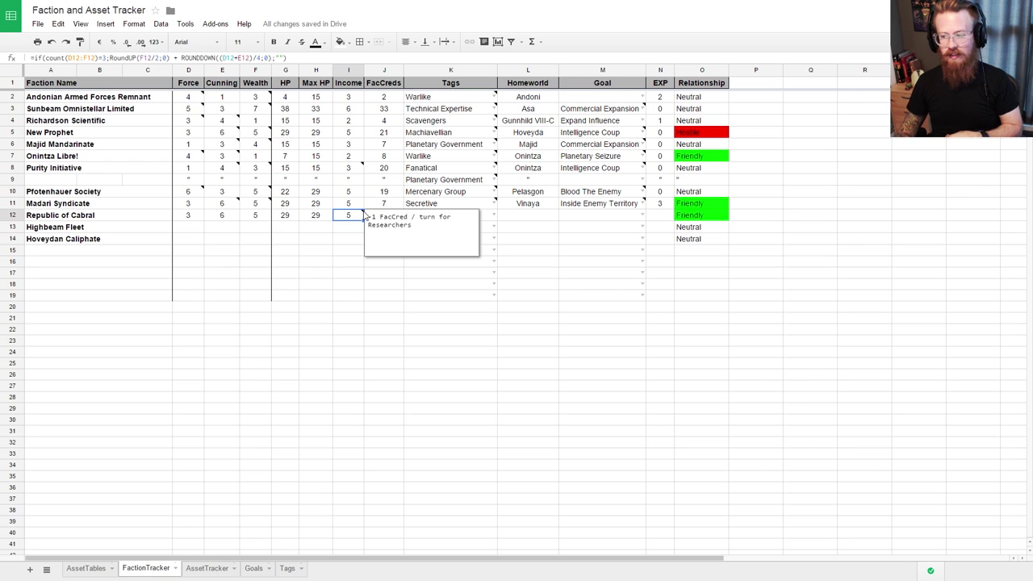
pyautogui.write('+')
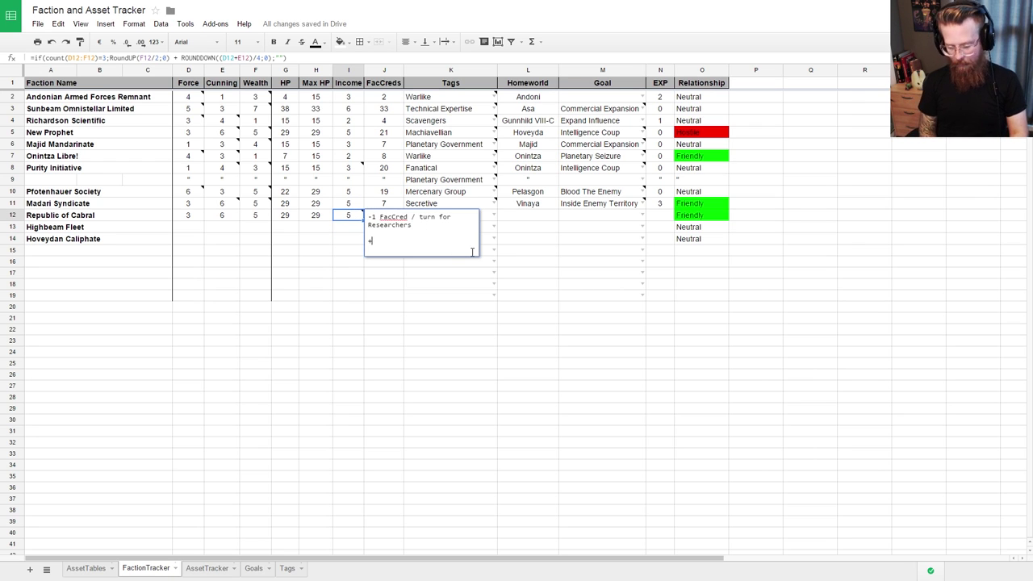
pyautogui.write('1 for Party MAch')
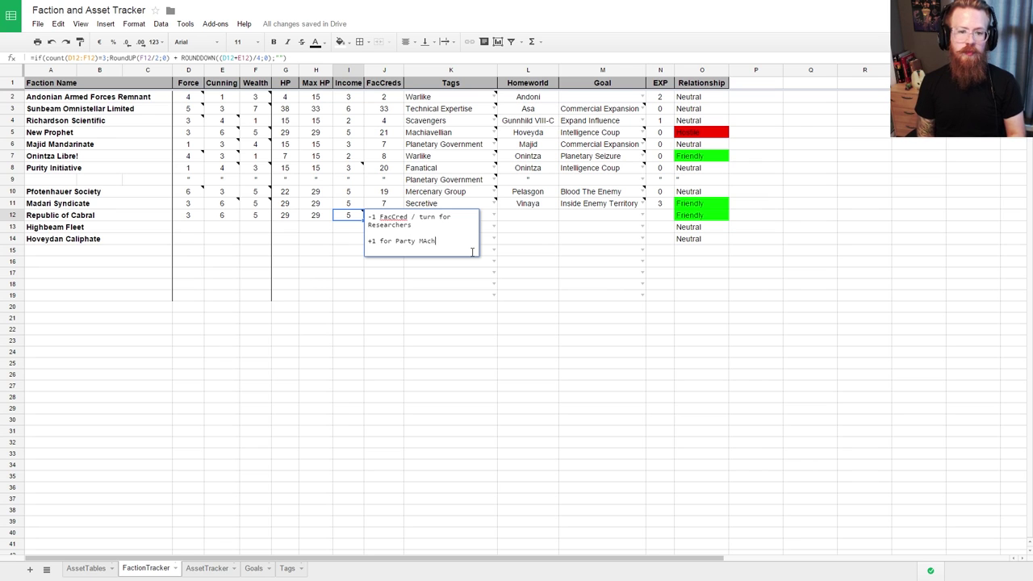
pyautogui.press('BackSpace')
pyautogui.press('BackSpace')
pyautogui.press('BackSpace')
pyautogui.write('achine')
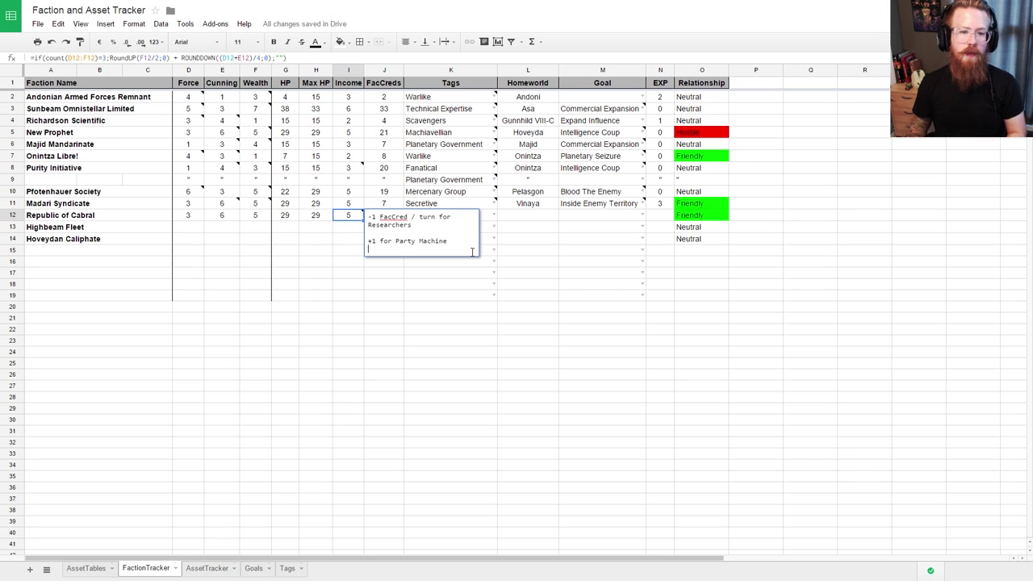
pyautogui.click(348, 299)
# Step: Copy the Preceptor Archive description from the Tags sheet and insert it as a note on the Republic of Cabral's tag cell
pyautogui.click(466, 219)
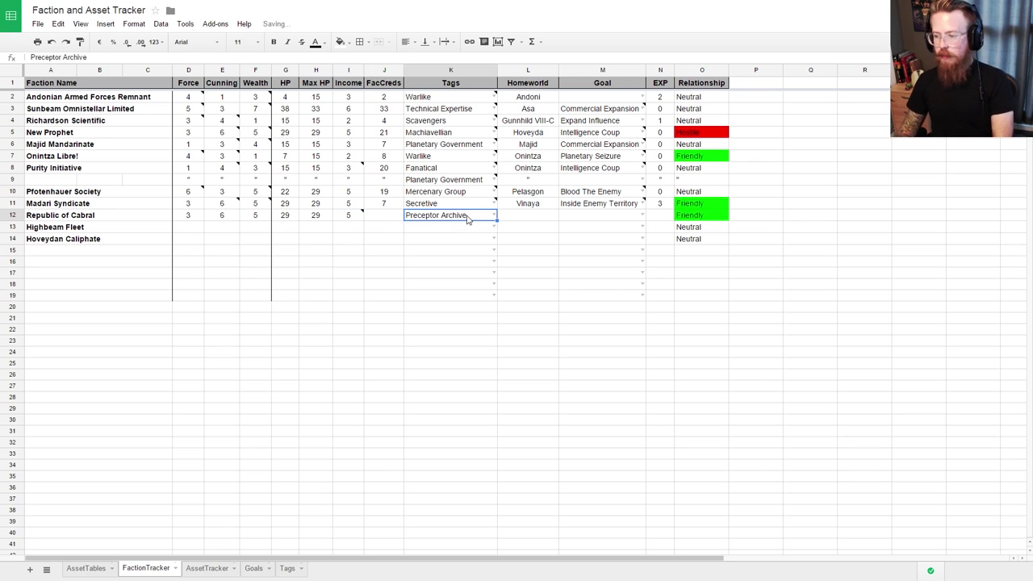
pyautogui.click(287, 568)
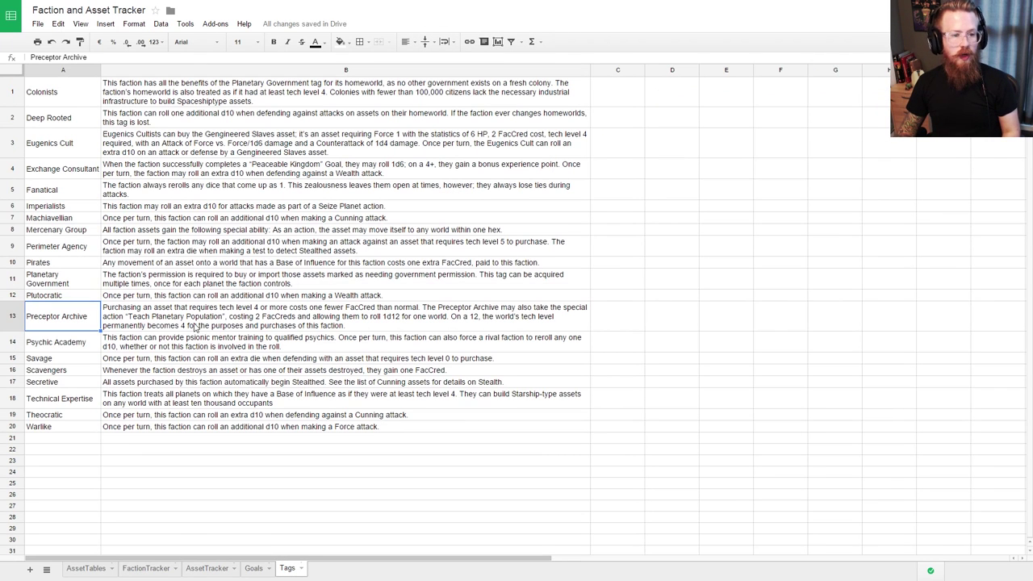
pyautogui.click(230, 327)
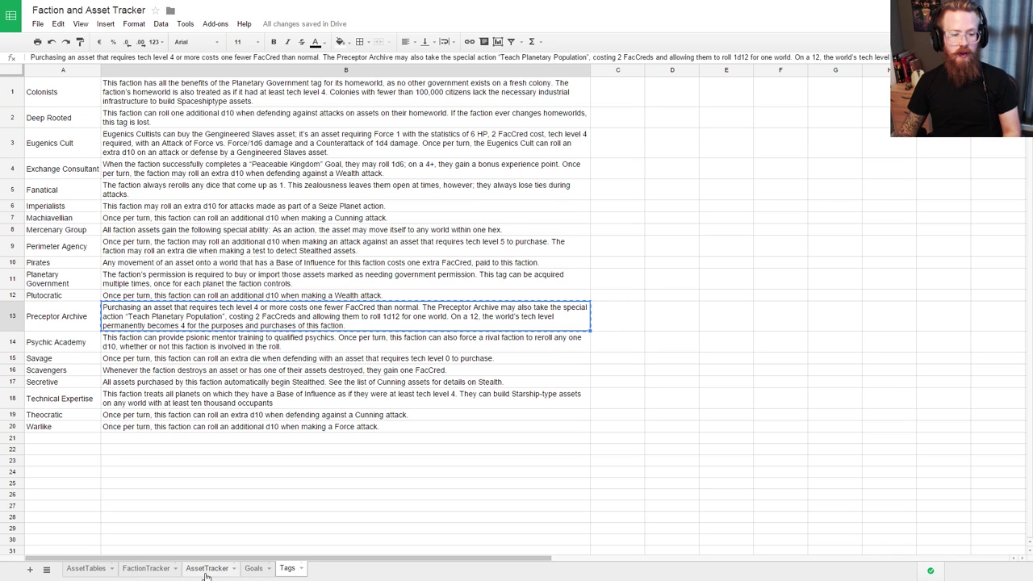
pyautogui.click(146, 568)
pyautogui.rightClick(474, 223)
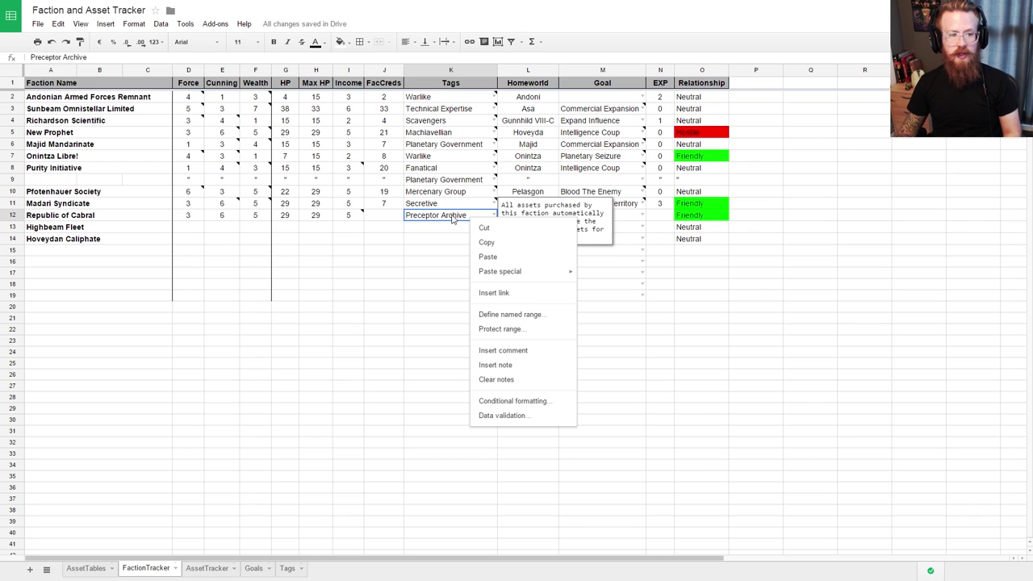
pyautogui.click(512, 367)
pyautogui.hotkey('ctrl', 'v')
pyautogui.click(545, 352)
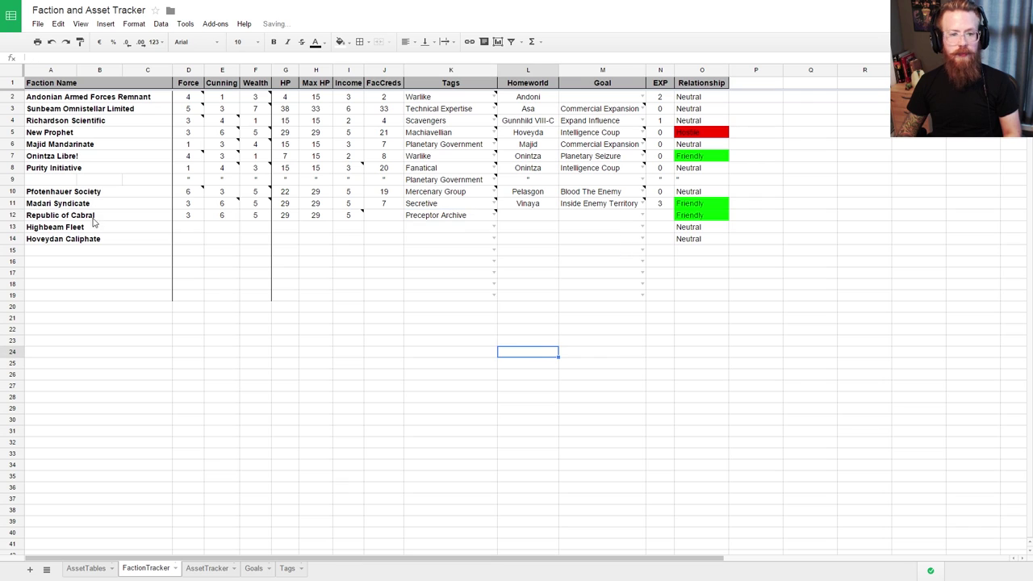
pyautogui.click(12, 216)
pyautogui.click(12, 227)
pyautogui.rightClick(12, 227)
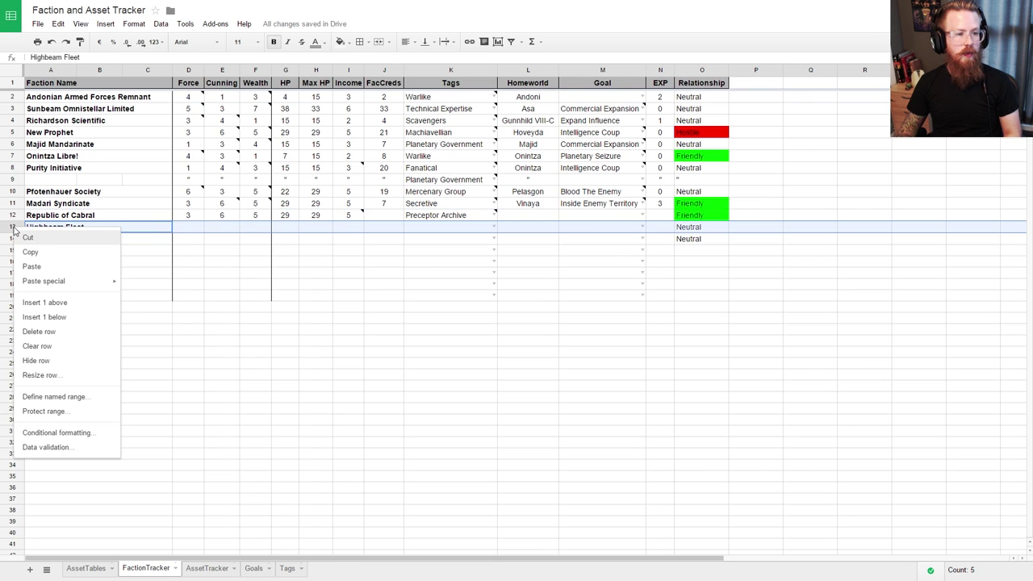
pyautogui.click(132, 239)
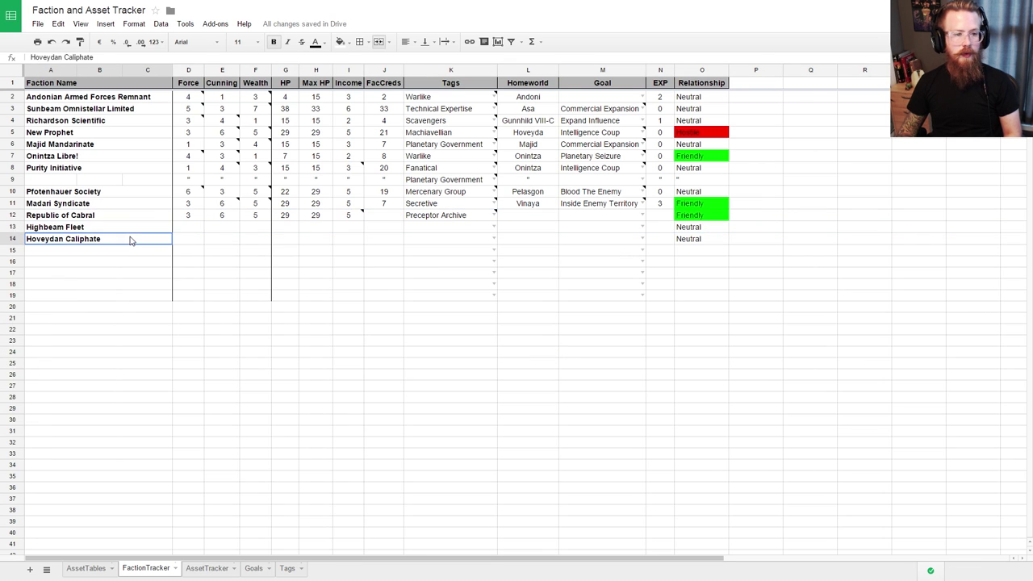
# Step: Try to shift the Highbeam Fleet and Hoveydan Caliphate entries down one row from row 13, and undo the move
pyautogui.click(129, 230)
pyautogui.keyDown('shift'); pyautogui.click(703, 239); pyautogui.keyUp('shift')
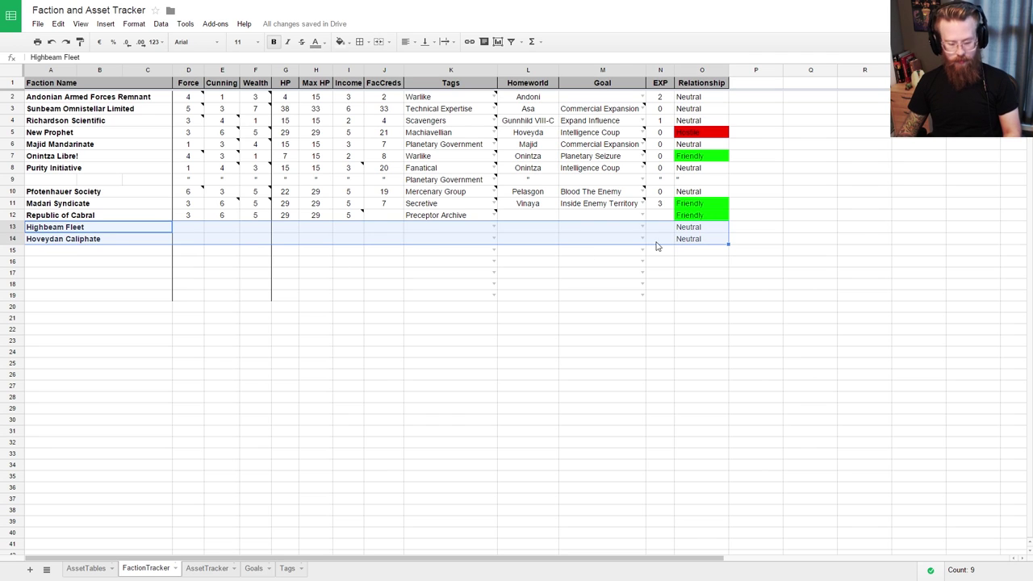
pyautogui.hotkey('ctrl', 'c')
pyautogui.click(83, 238)
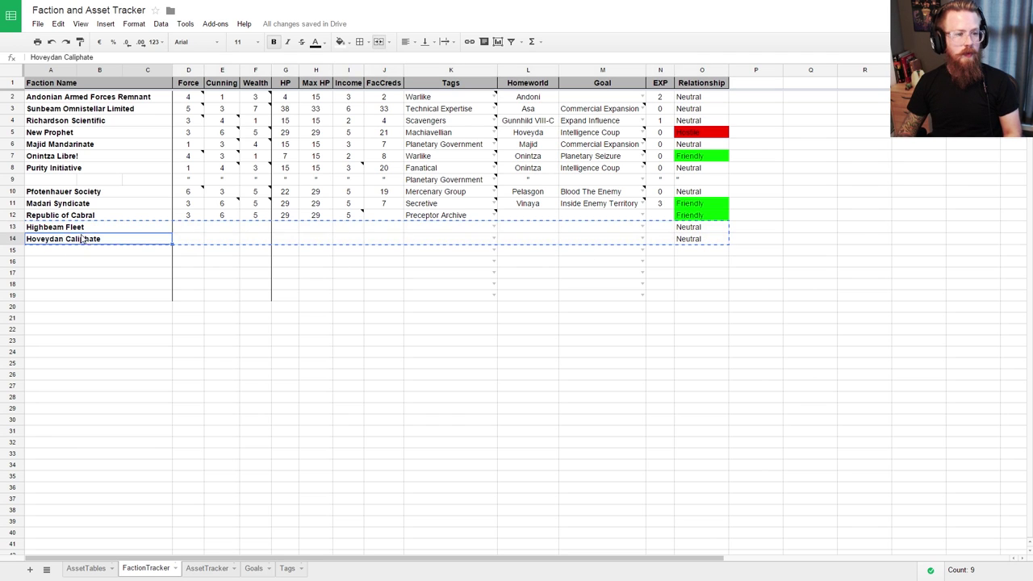
pyautogui.moveTo(199, 222); pyautogui.dragTo(152, 242)
pyautogui.click(188, 227)
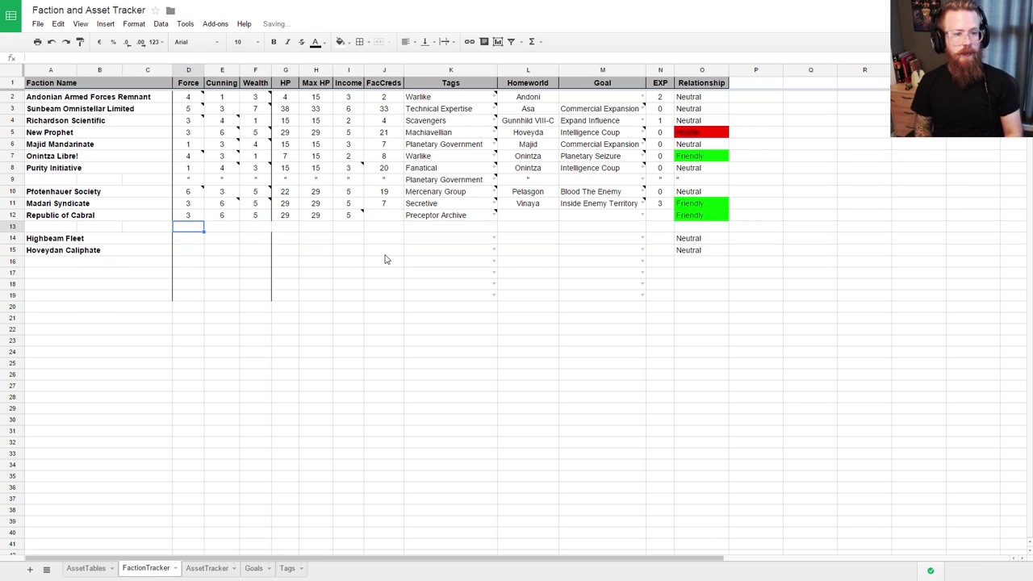
pyautogui.hotkey('ctrl', 'z')
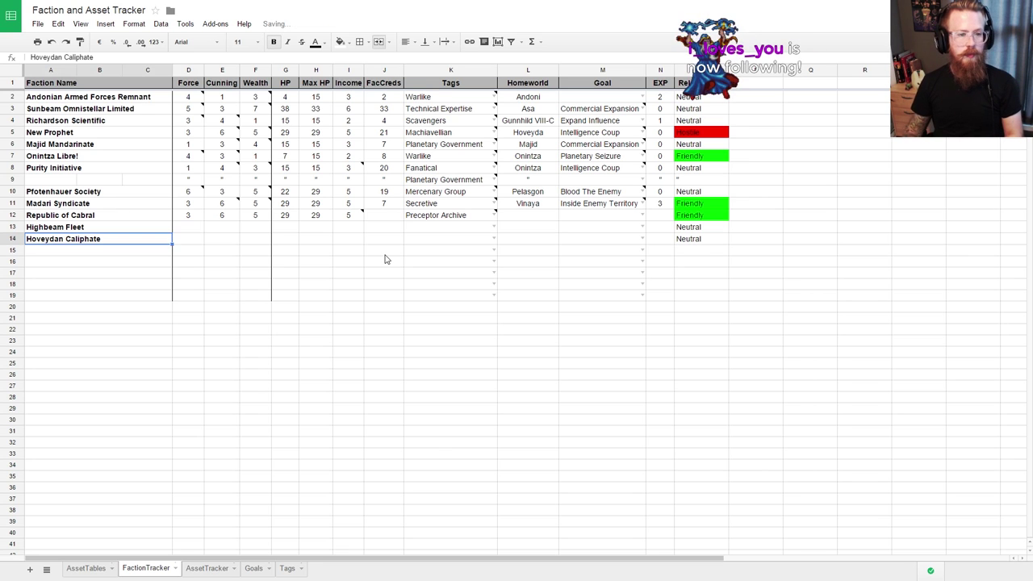
# Step: Clear the faction name in row 13 and enter "Highbeam Fleet" as the faction name in row 14
pyautogui.click(145, 229)
pyautogui.press('Delete')
pyautogui.click(148, 237)
pyautogui.write('JH')
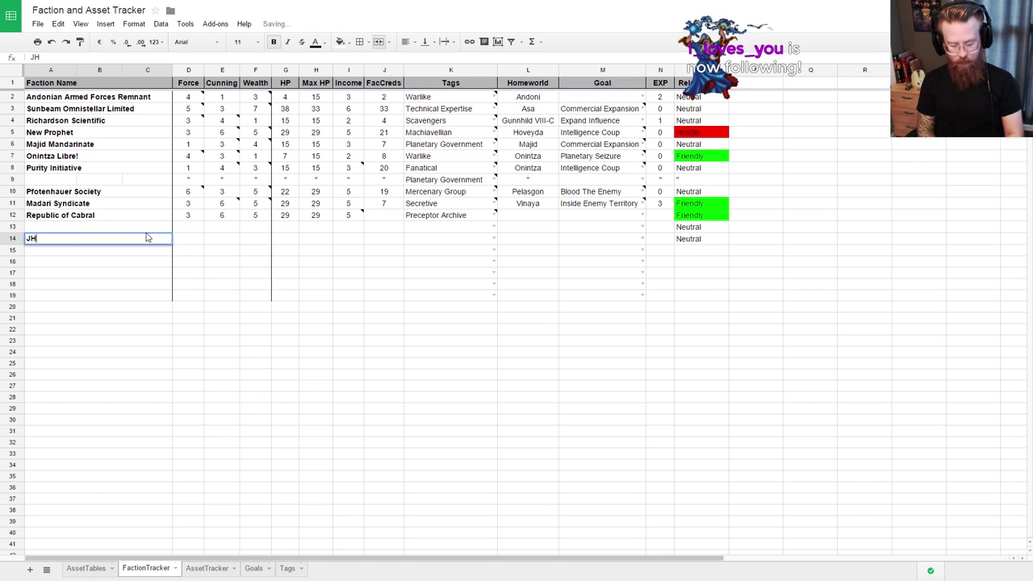
pyautogui.press('BackSpace')
pyautogui.press('BackSpace')
pyautogui.write('Highbeam ')
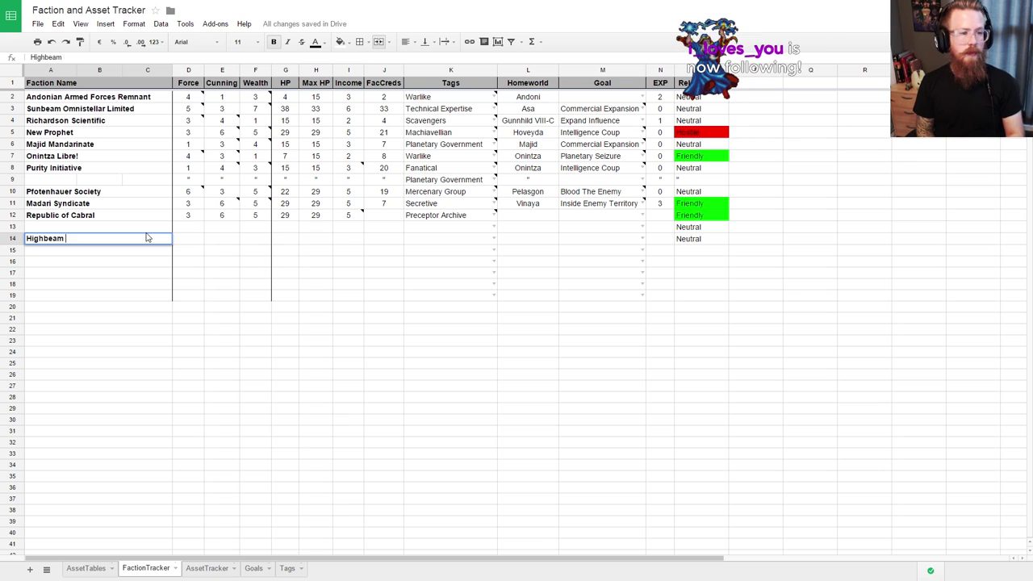
pyautogui.write('Fleet')
pyautogui.press('Return')
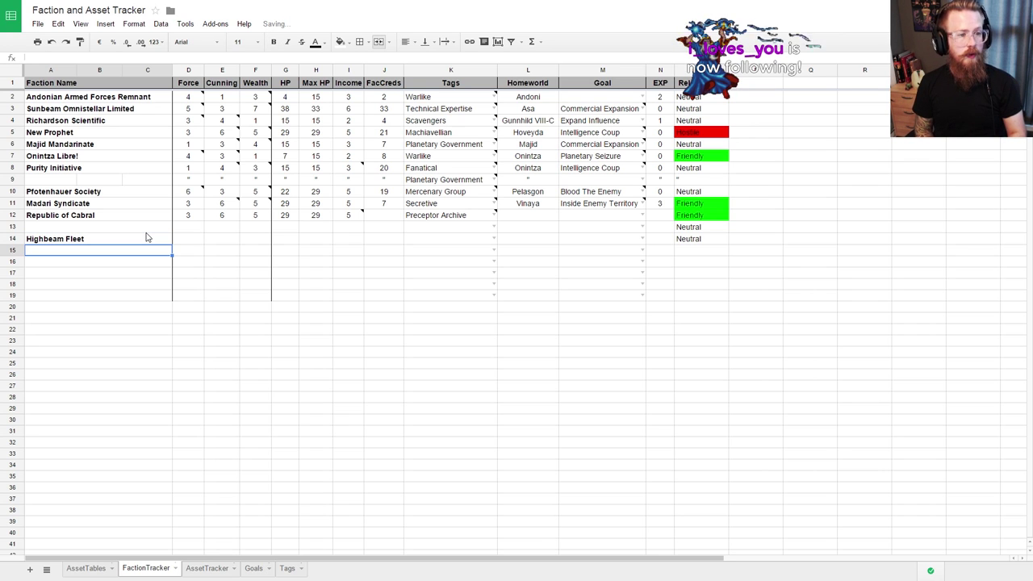
# Step: Enter "Hoveydan Caliphate" in bold as the faction name in row 15
pyautogui.write('Hov')
pyautogui.press('BackSpace')
pyautogui.press('BackSpace')
pyautogui.press('BackSpace')
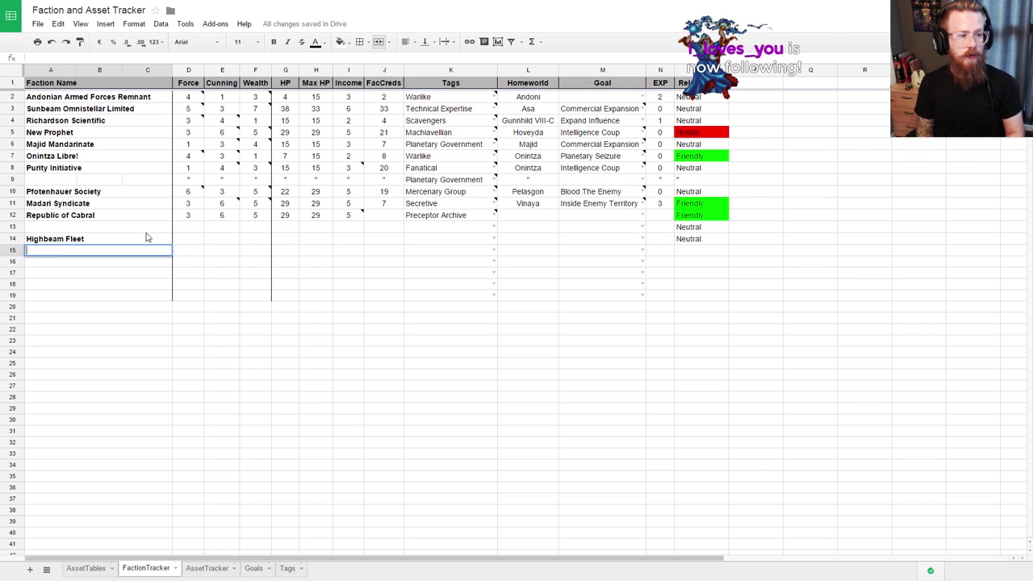
pyautogui.hotkey('ctrl', 'b')
pyautogui.write('Hovey')
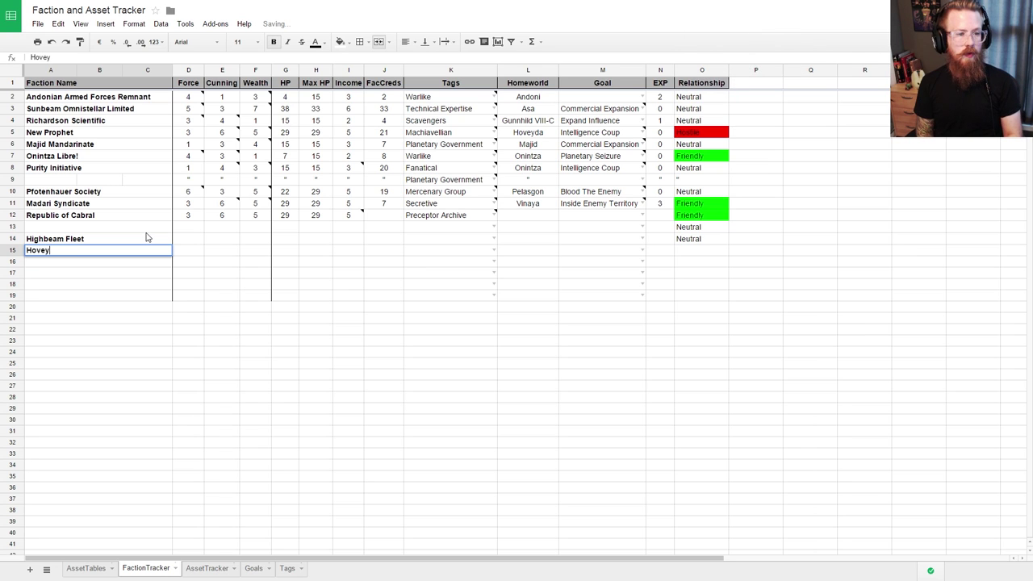
pyautogui.write('dan Calp')
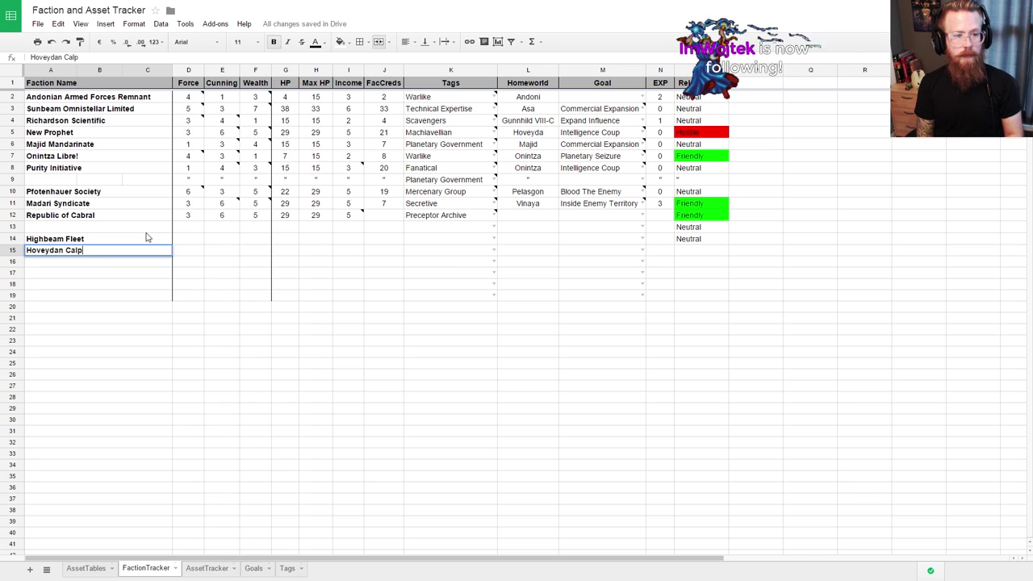
pyautogui.write('iphate')
pyautogui.press('Return')
# Step: Fill row 13 from Force through FacCreds with ditto marks and set its tag to Planetary Government
pyautogui.press('Up')
pyautogui.press('Up')
pyautogui.press('Up')
pyautogui.press('Right')
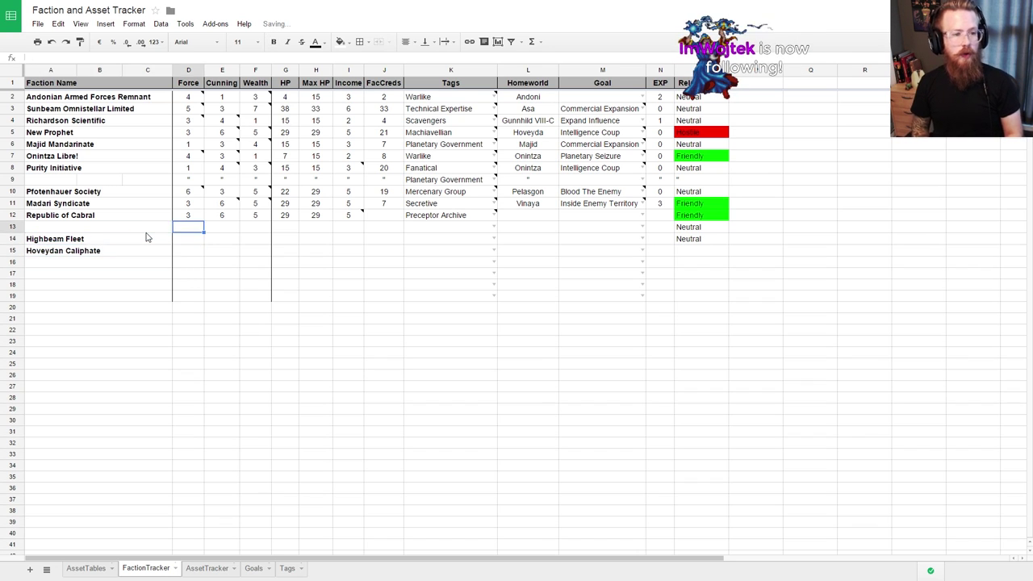
pyautogui.write('"')
pyautogui.press('Tab')
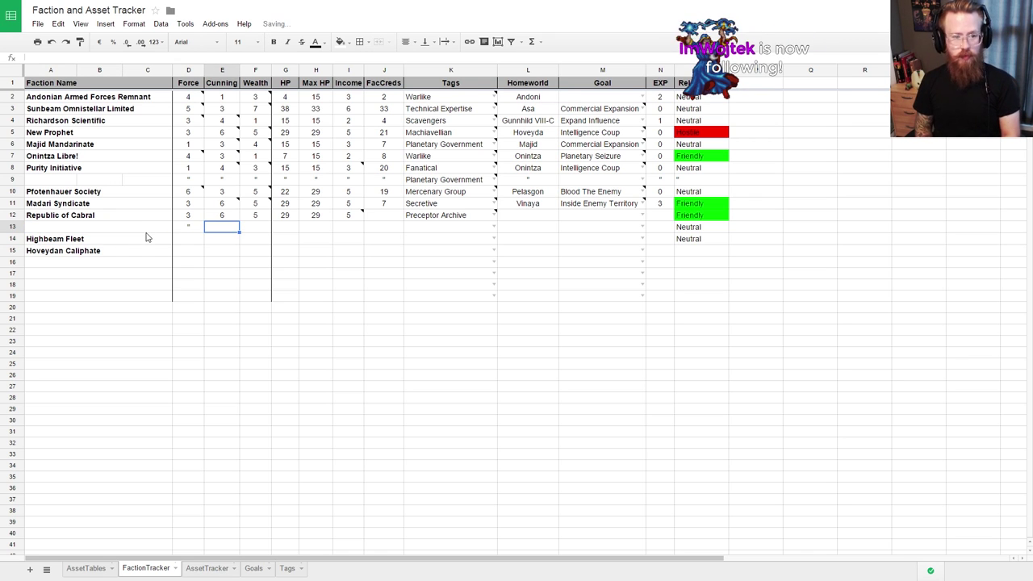
pyautogui.write('"')
pyautogui.press('Tab')
pyautogui.write('"')
pyautogui.press('Tab')
pyautogui.write('"')
pyautogui.press('Tab')
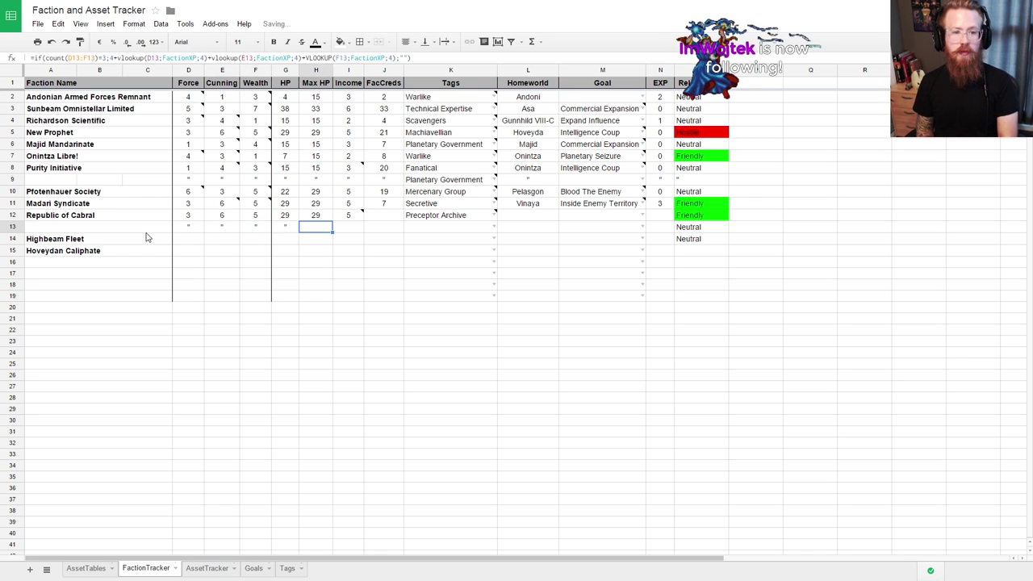
pyautogui.write('"')
pyautogui.press('Tab')
pyautogui.write('"')
pyautogui.press('Tab')
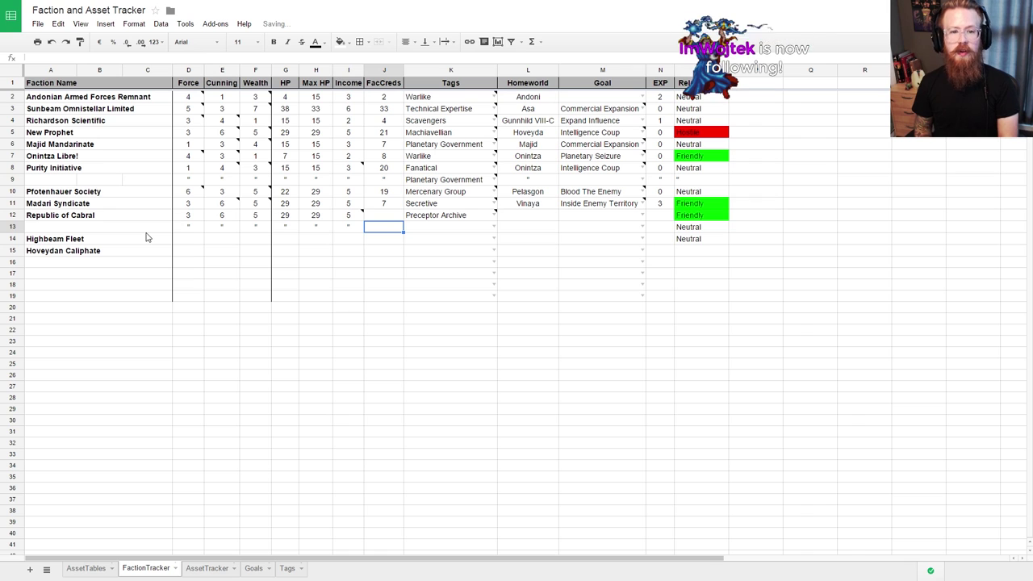
pyautogui.write('"')
pyautogui.press('Tab')
pyautogui.write('plan')
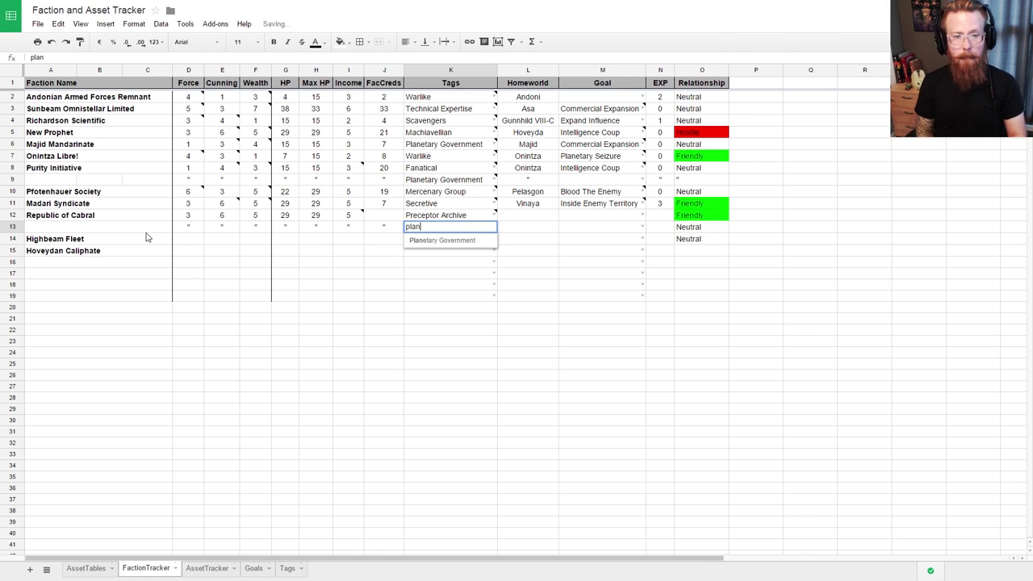
pyautogui.press('Return')
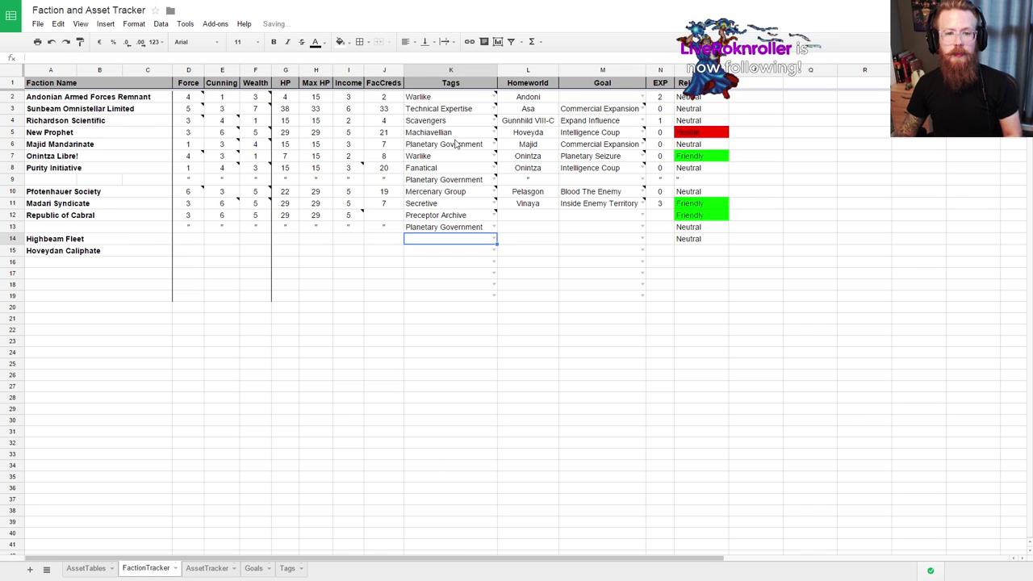
# Step: Try to copy the Planetary Government note from the Majid Mandarinate's tag onto row 13's tag cell, and delete the pasted text
pyautogui.click(460, 145)
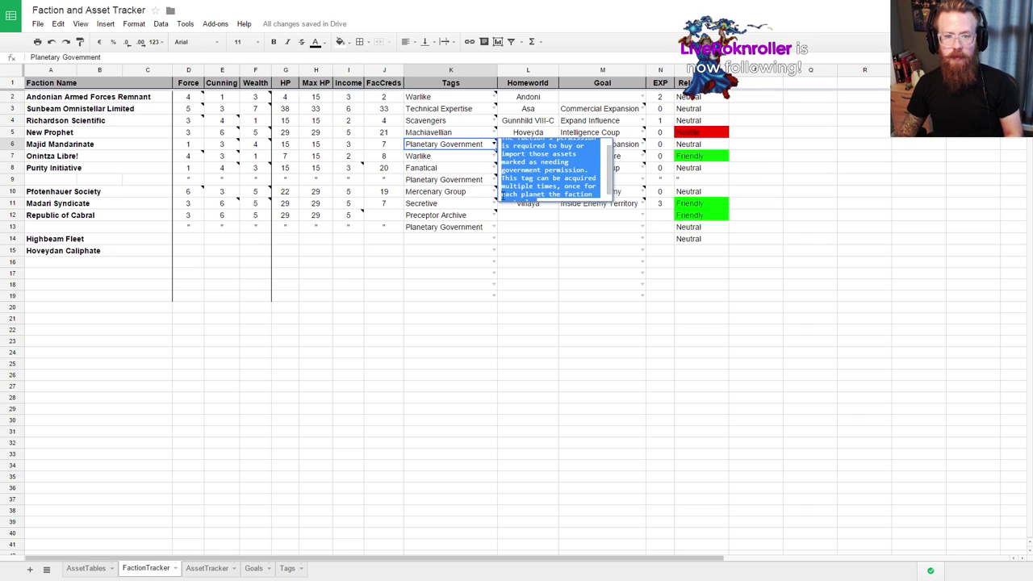
pyautogui.click(442, 265)
pyautogui.click(475, 229)
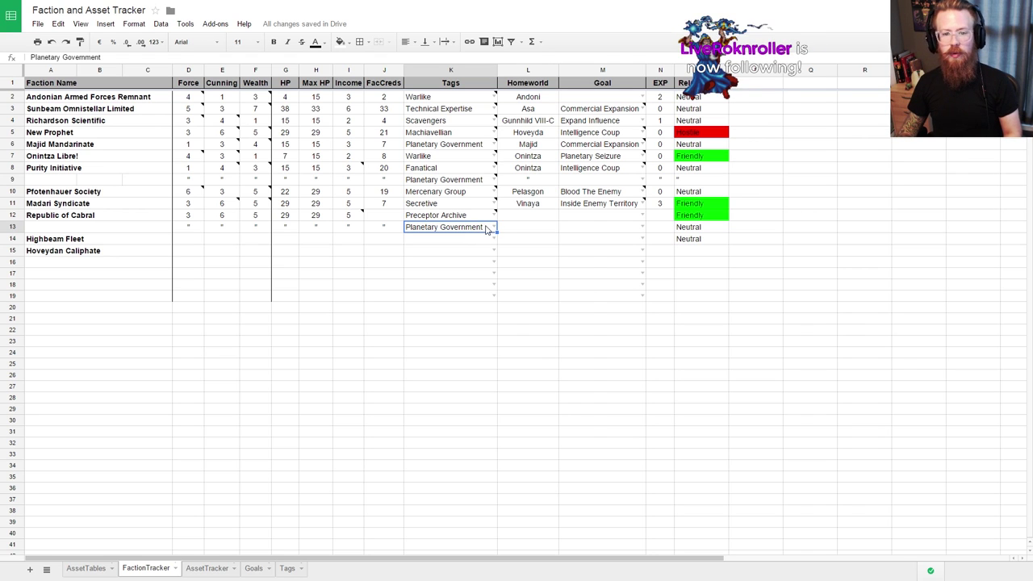
pyautogui.rightClick(485, 230)
pyautogui.click(513, 373)
pyautogui.write('Highbeam Fleet Neutral Hoveydan Caliphate Neutral')
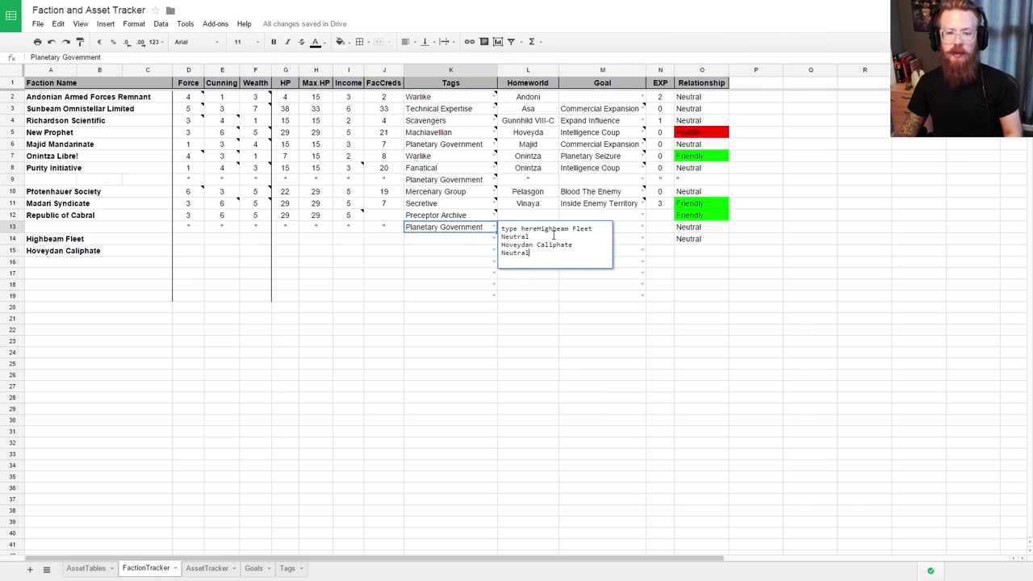
pyautogui.hotkey('ctrl', 'a')
pyautogui.press('Delete')
pyautogui.press('Escape')
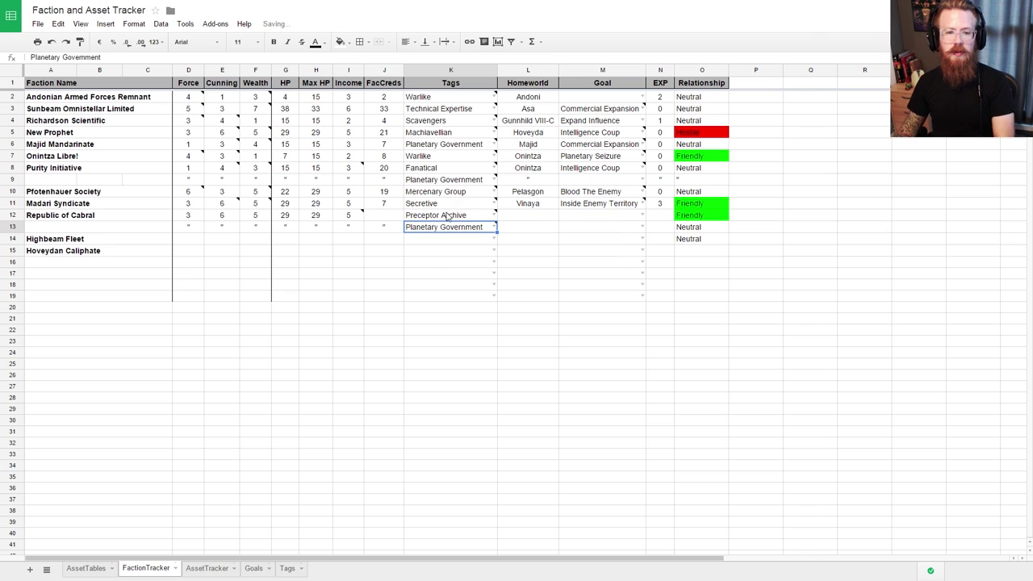
# Step: Check the note on the Republic of Cabral's Preceptor Archive tag
pyautogui.click(445, 217)
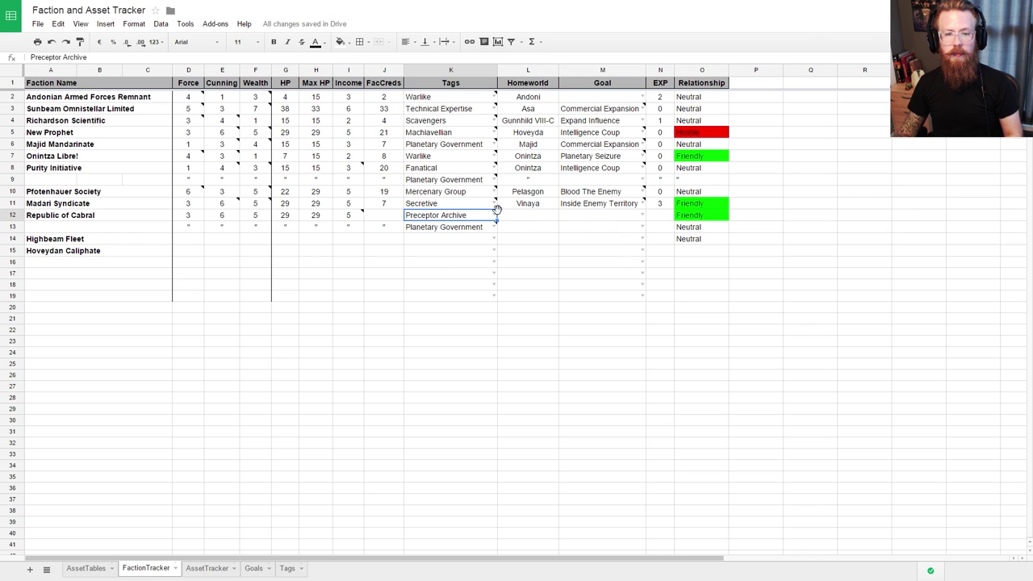
pyautogui.click(526, 213)
pyautogui.hotkey('ctrl', 'a')
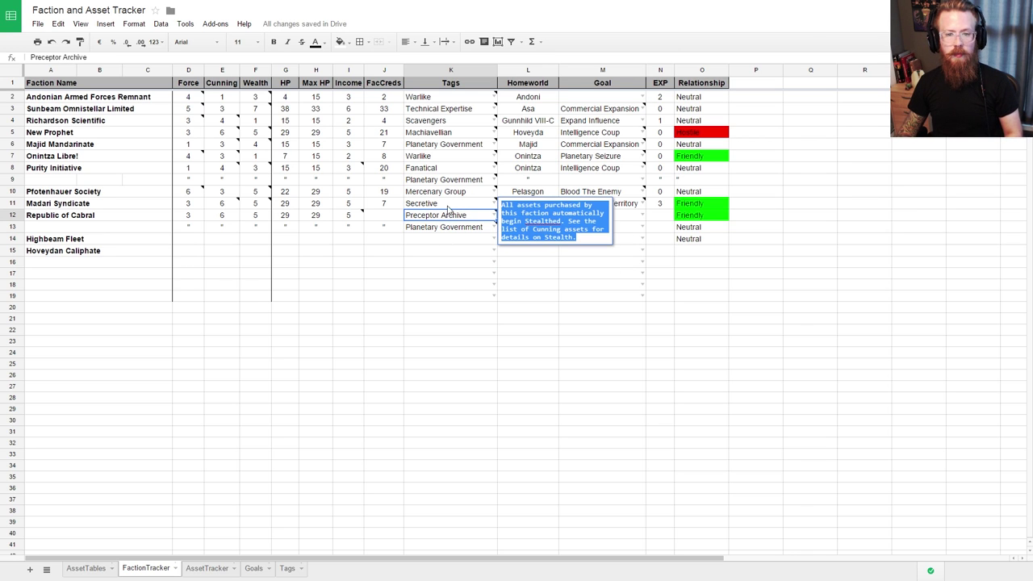
pyautogui.click(436, 278)
pyautogui.click(468, 216)
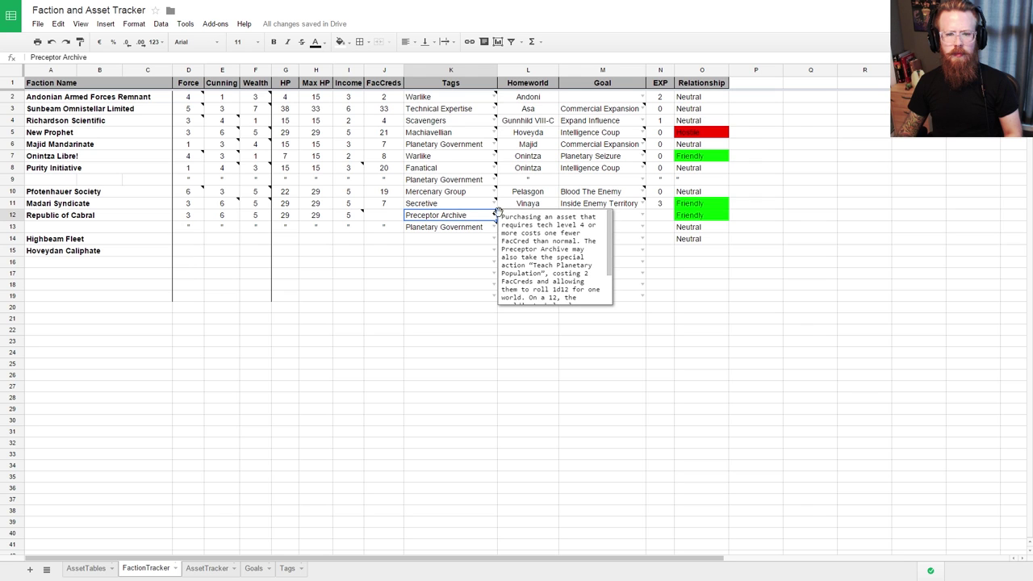
# Step: Copy the Planetary Government note from row 9's tag cell and insert it as the note on row 13's tag cell
pyautogui.click(475, 183)
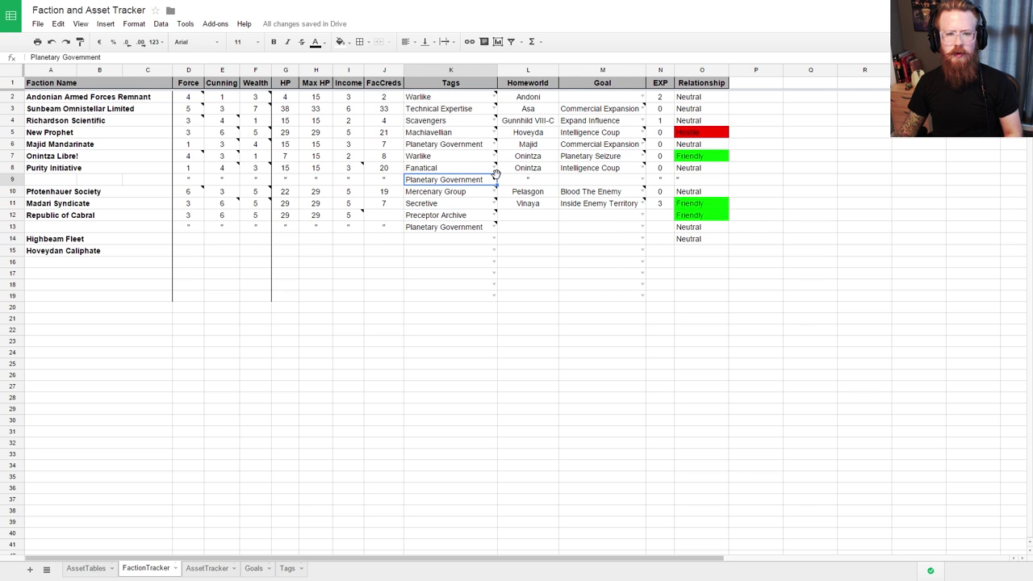
pyautogui.moveTo(494, 178)
pyautogui.click(534, 188)
pyautogui.hotkey('ctrl', 'a')
pyautogui.click(443, 227)
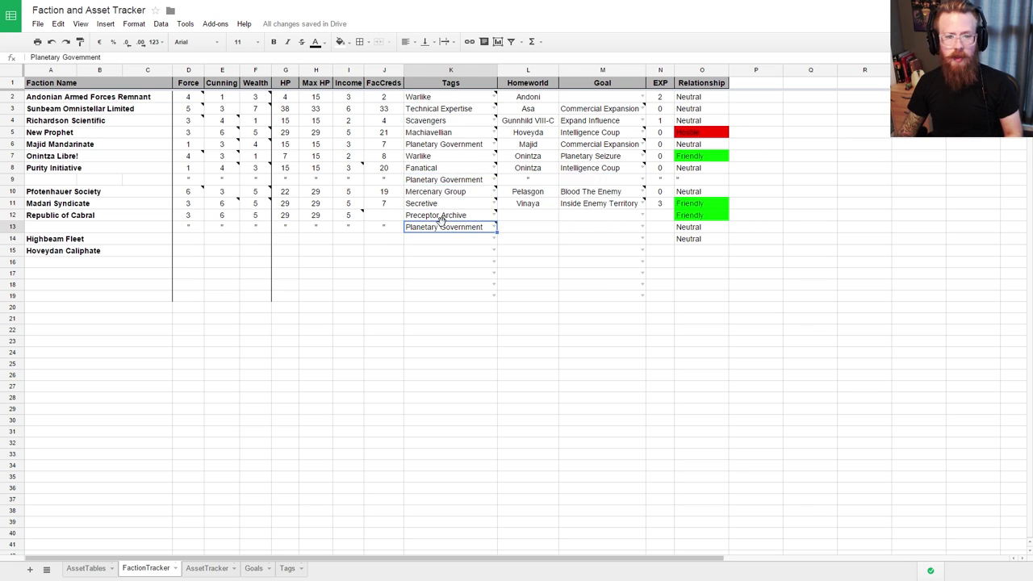
pyautogui.rightClick(458, 230)
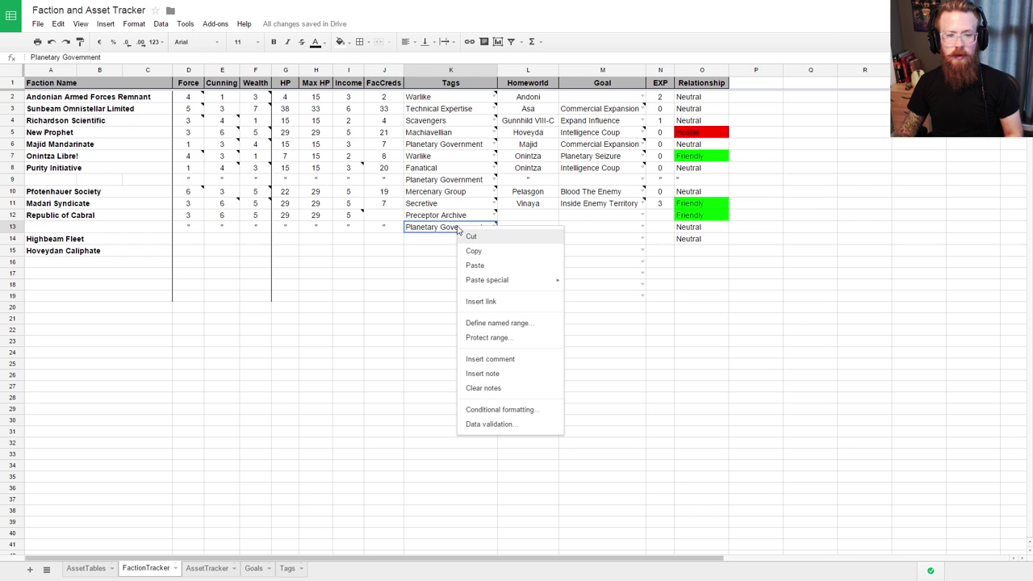
pyautogui.click(513, 376)
pyautogui.hotkey('ctrl', 'v')
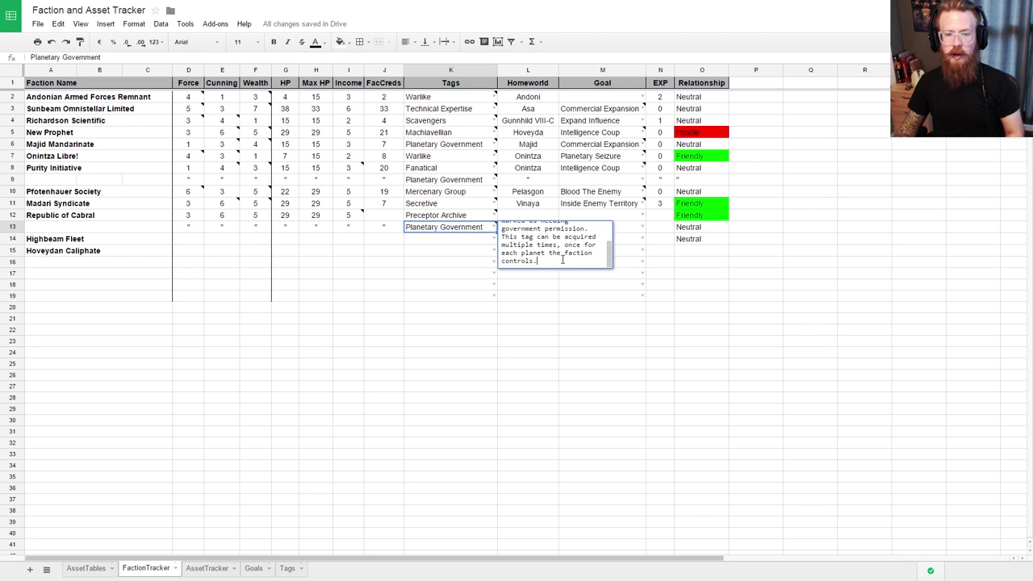
pyautogui.click(851, 385)
# Step: Set the Republic of Cabral's homeworld to "Cabral" and put a ditto mark in row 13's Homeworld cell
pyautogui.click(527, 233)
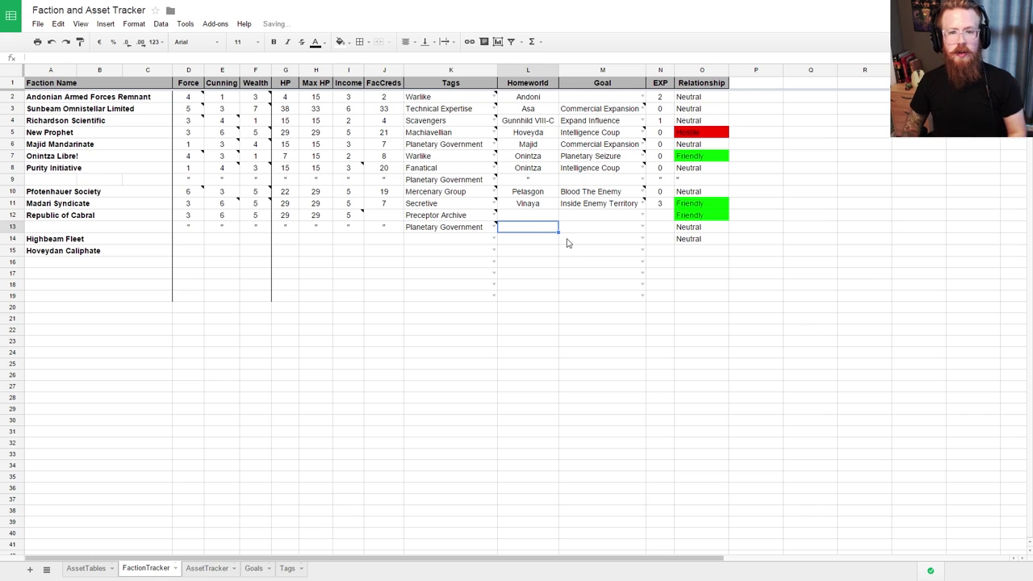
pyautogui.press('Up')
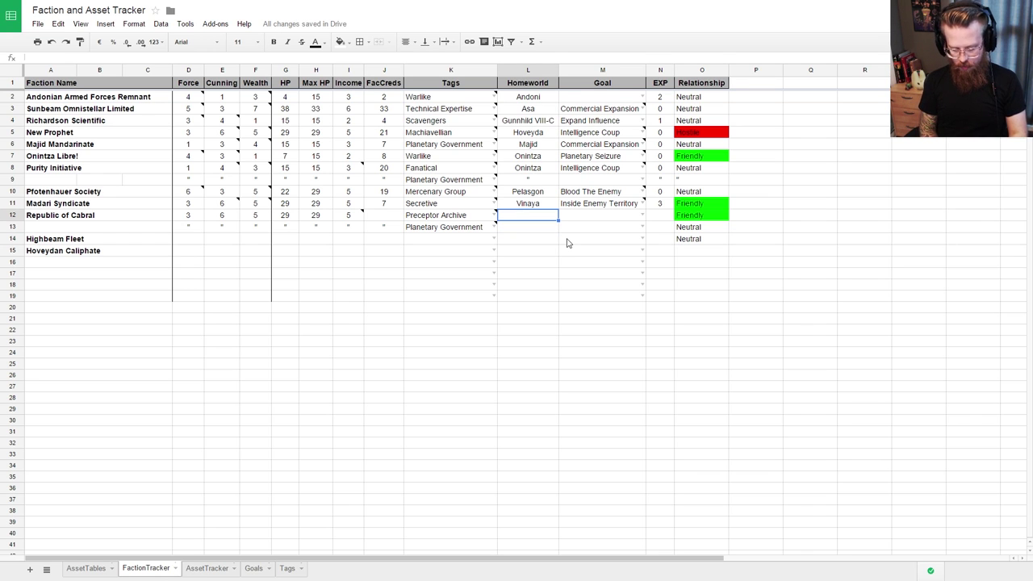
pyautogui.write('Cabral')
pyautogui.press('Return')
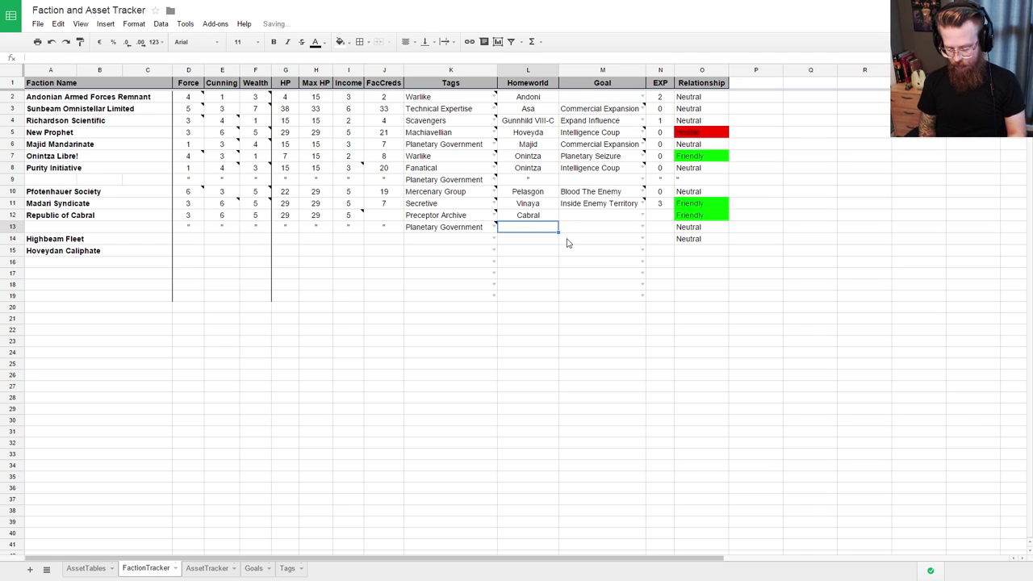
pyautogui.write('"')
pyautogui.press('Tab')
# Step: Review the available goal options for the Republic of Cabral without choosing one
pyautogui.press('Up')
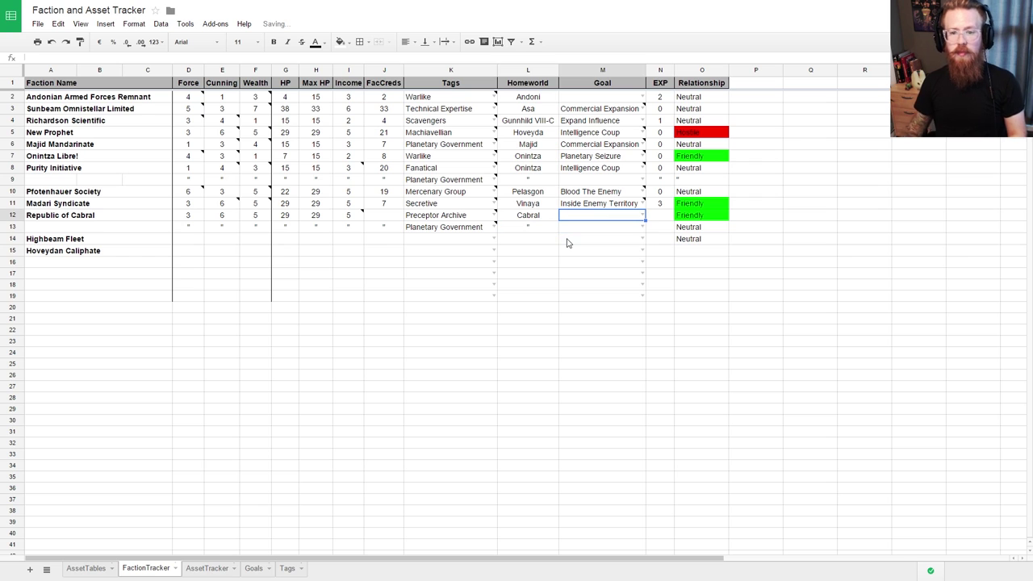
pyautogui.click(642, 215)
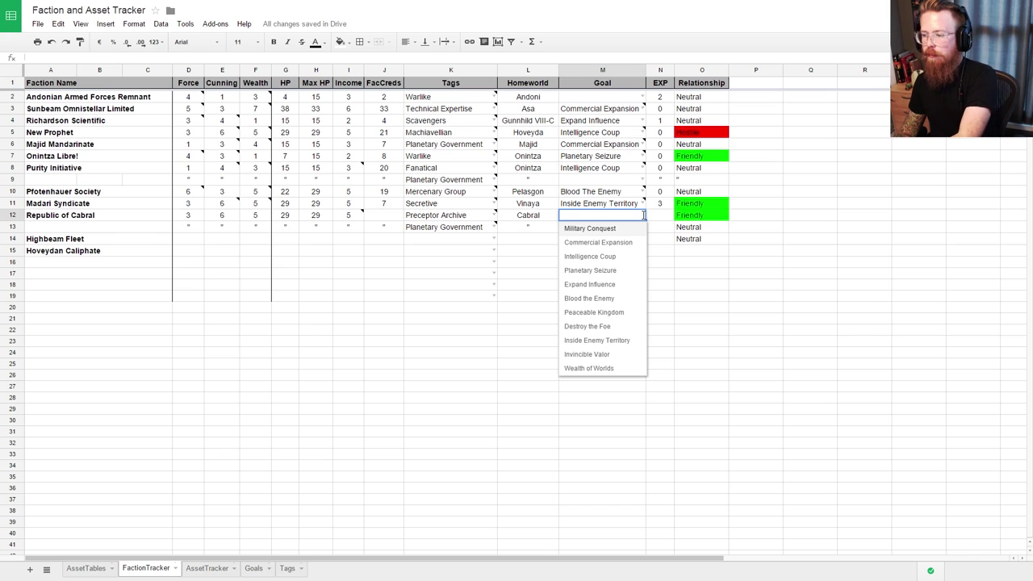
pyautogui.click(689, 226)
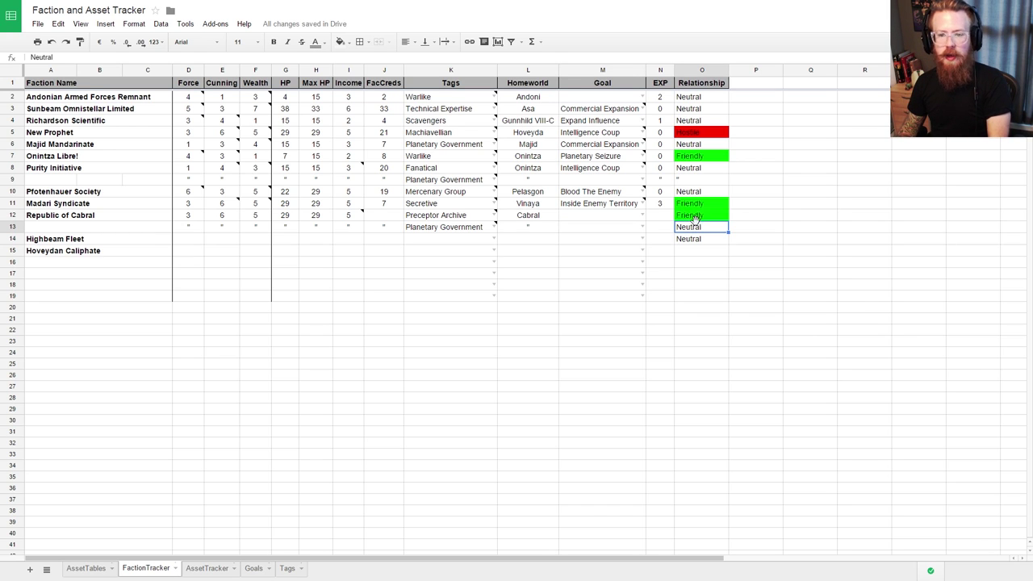
# Step: Select the Hoveydan Caliphate's empty Relationship cell in row 15
pyautogui.click(690, 216)
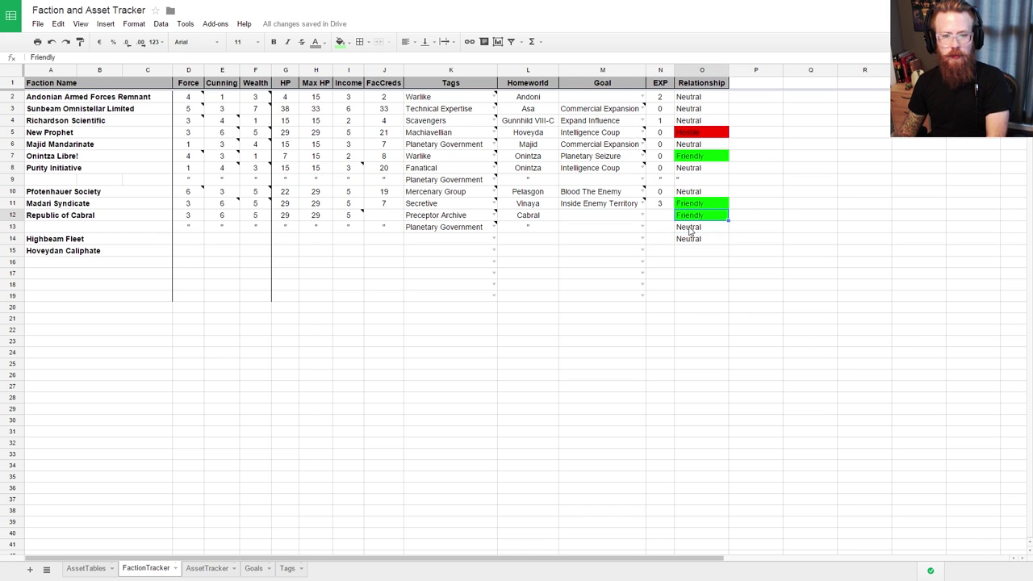
pyautogui.click(702, 251)
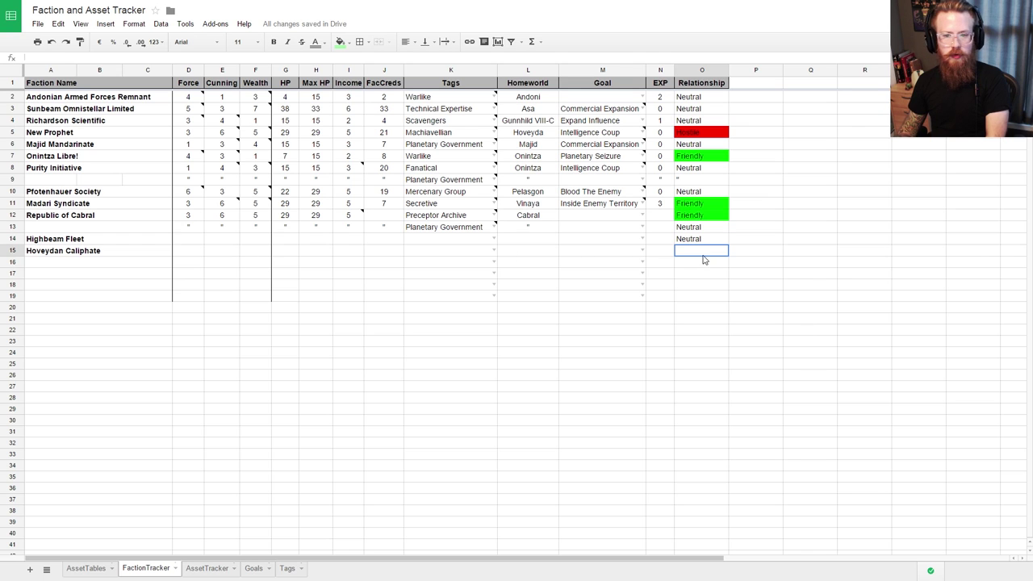
# Step: Set Hoveydan Caliphate's Relationship to Neutral and centre-align the Relationship values in rows 2 to 15
pyautogui.write('Neutral')
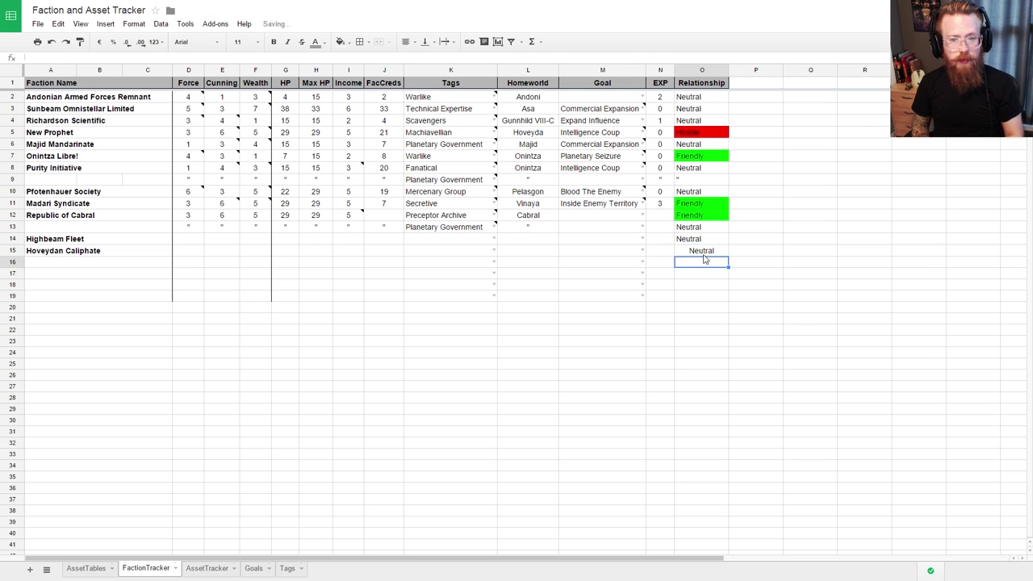
pyautogui.press('Return')
pyautogui.keyDown('shift'); pyautogui.click(699, 98); pyautogui.keyUp('shift')
pyautogui.press('F11')
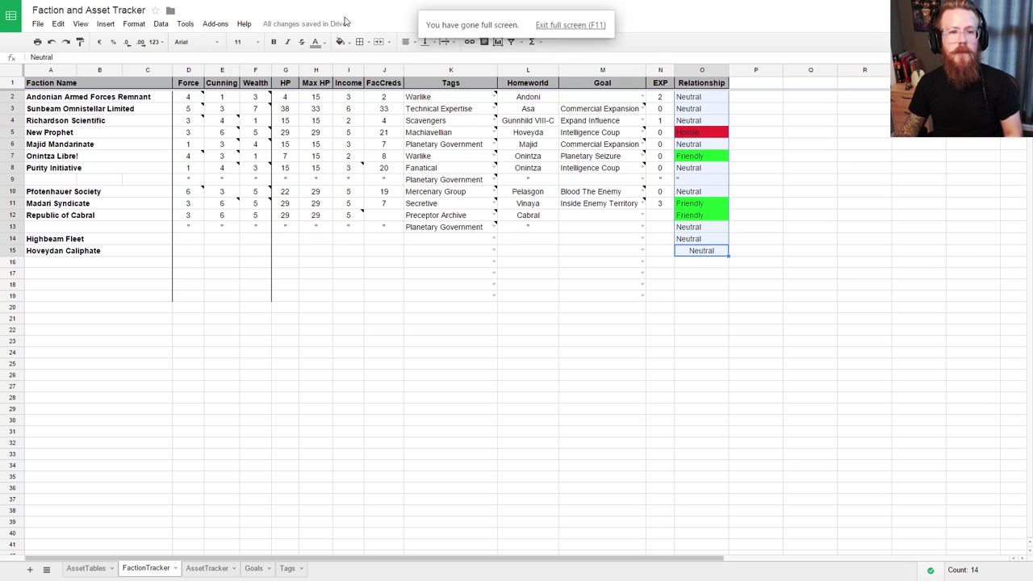
pyautogui.click(657, 500)
pyautogui.click(415, 284)
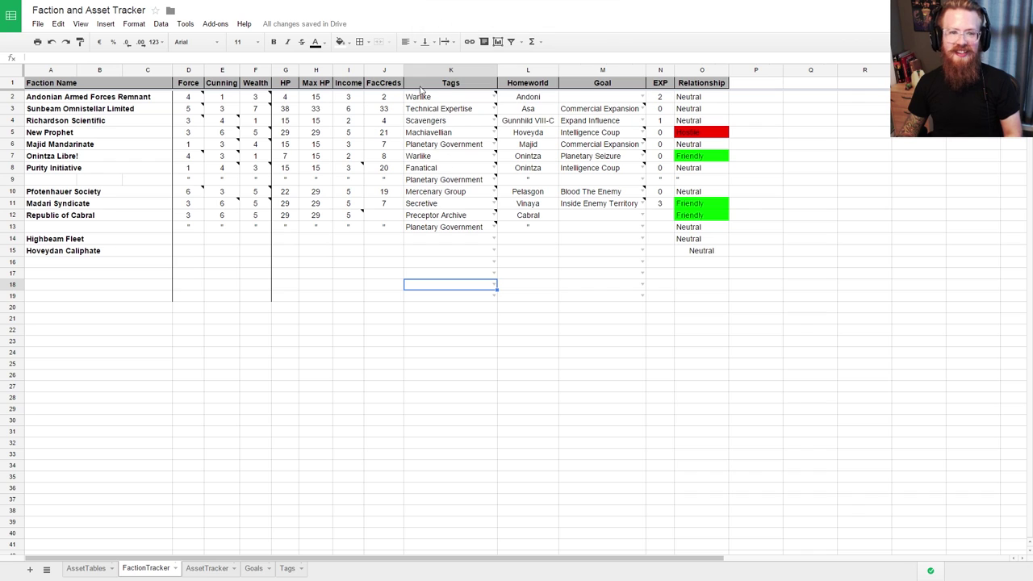
pyautogui.click(411, 46)
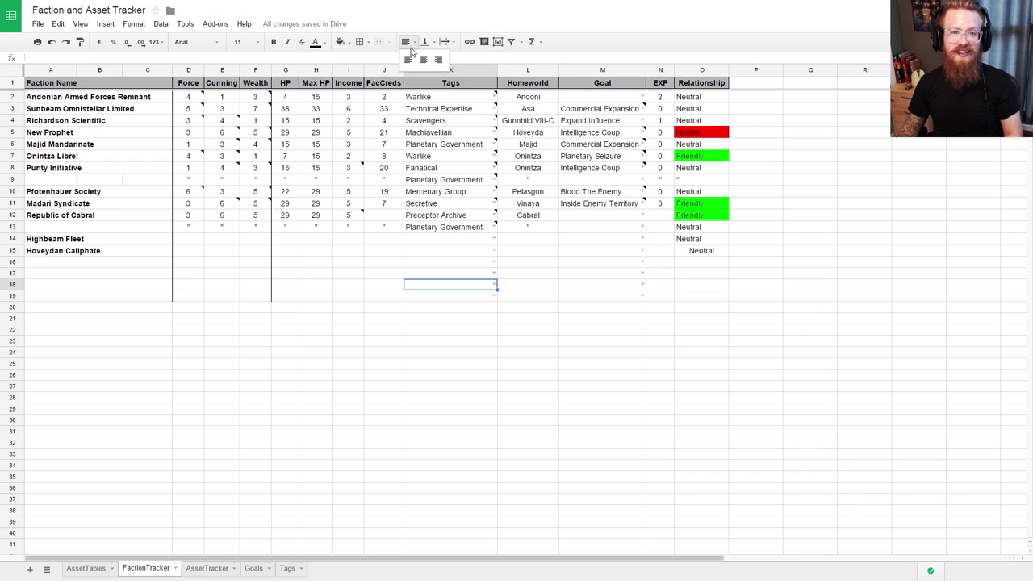
pyautogui.click(703, 252)
pyautogui.keyDown('shift'); pyautogui.click(690, 96); pyautogui.keyUp('shift')
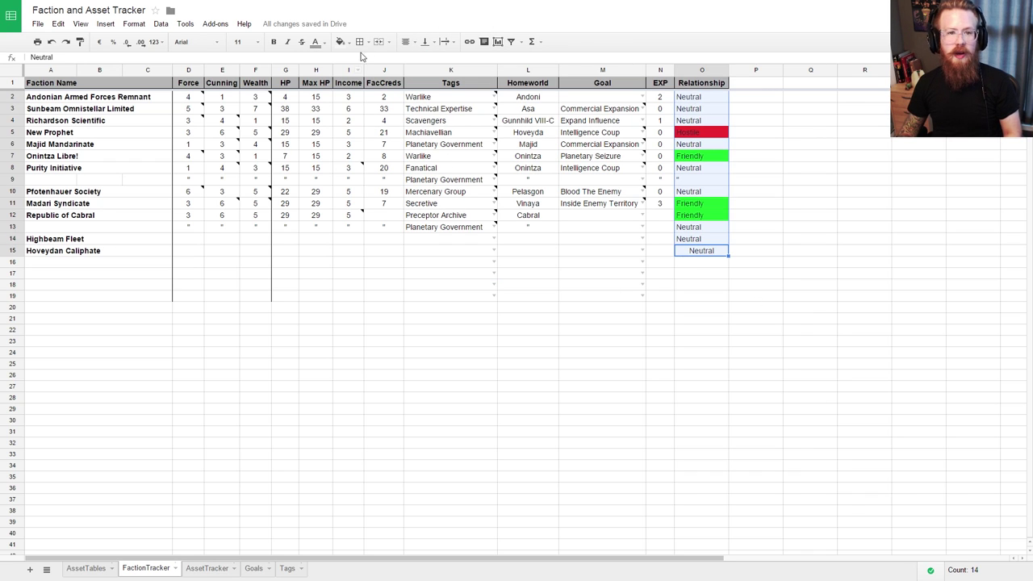
pyautogui.click(406, 41)
pyautogui.click(419, 60)
pyautogui.click(691, 240)
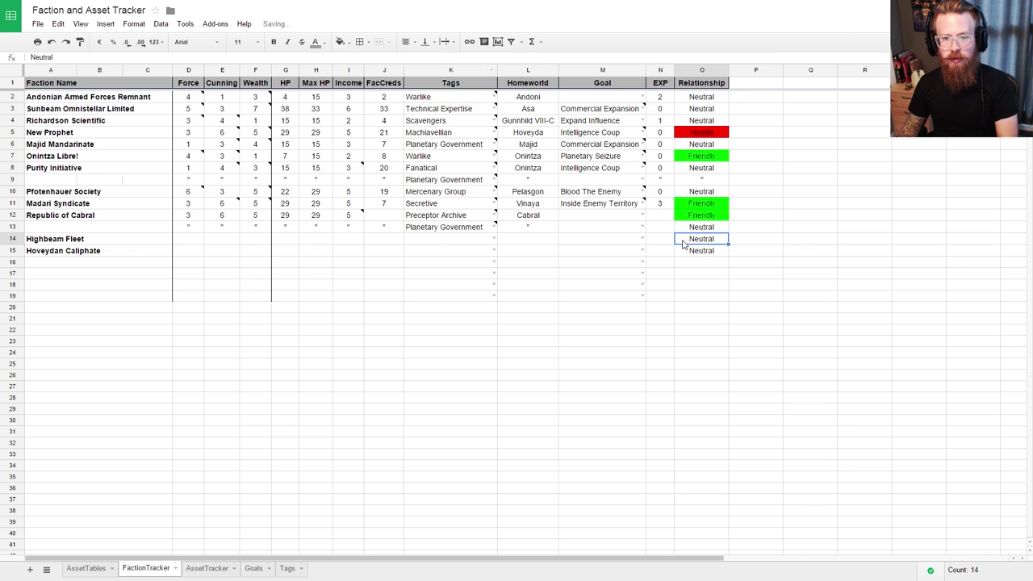
# Step: Fill Republic of Cabral's Friendly relationship down into its Planetary Government row
pyautogui.click(599, 230)
pyautogui.moveTo(702, 215); pyautogui.dragTo(711, 228)
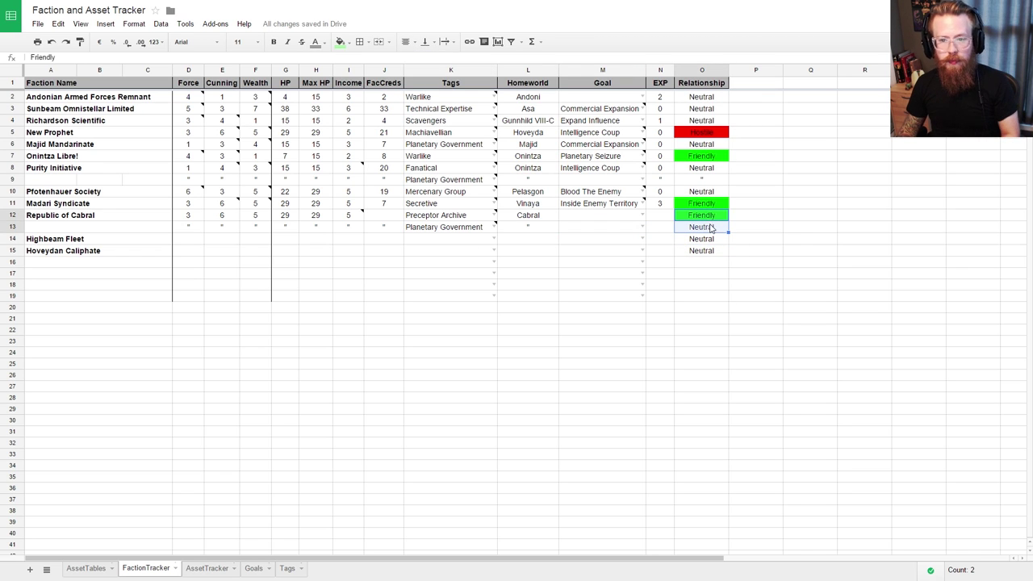
pyautogui.hotkey('ctrl', 'd')
# Step: Review the faction goals and their descriptions on the Goals sheet to choose one for Republic of Cabral
pyautogui.click(605, 214)
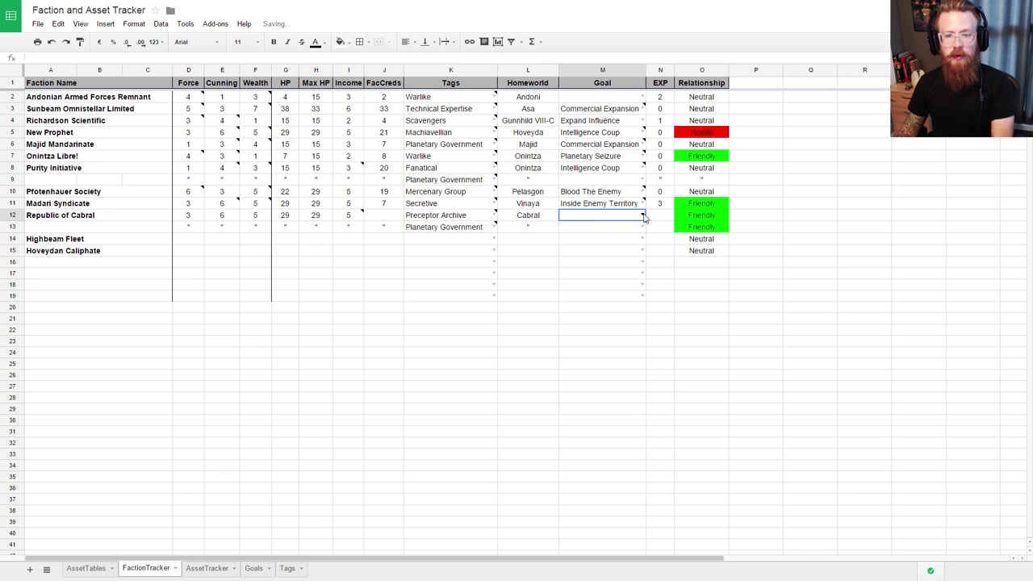
pyautogui.click(643, 214)
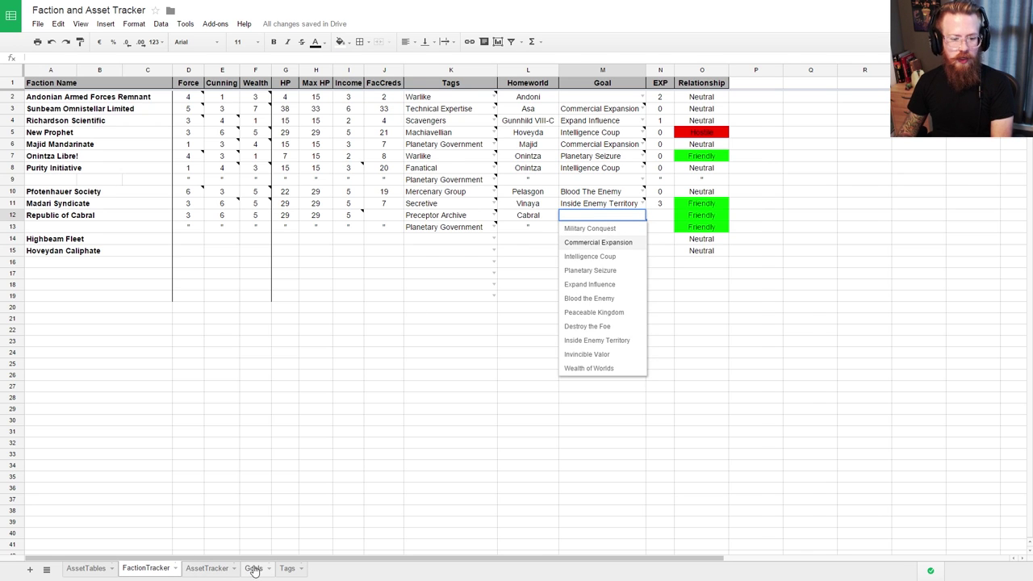
pyautogui.click(253, 568)
pyautogui.click(86, 83)
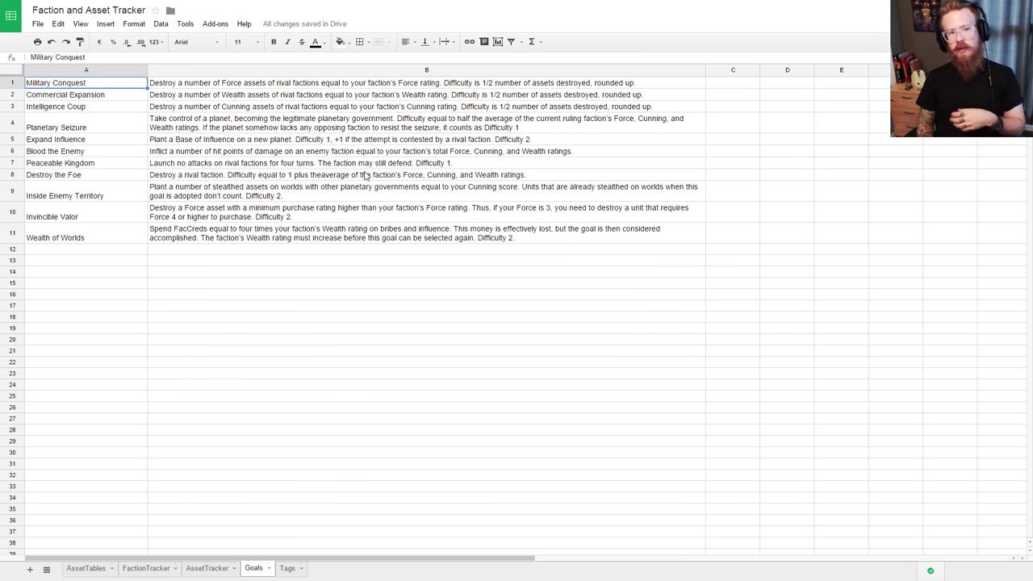
pyautogui.press('Down')
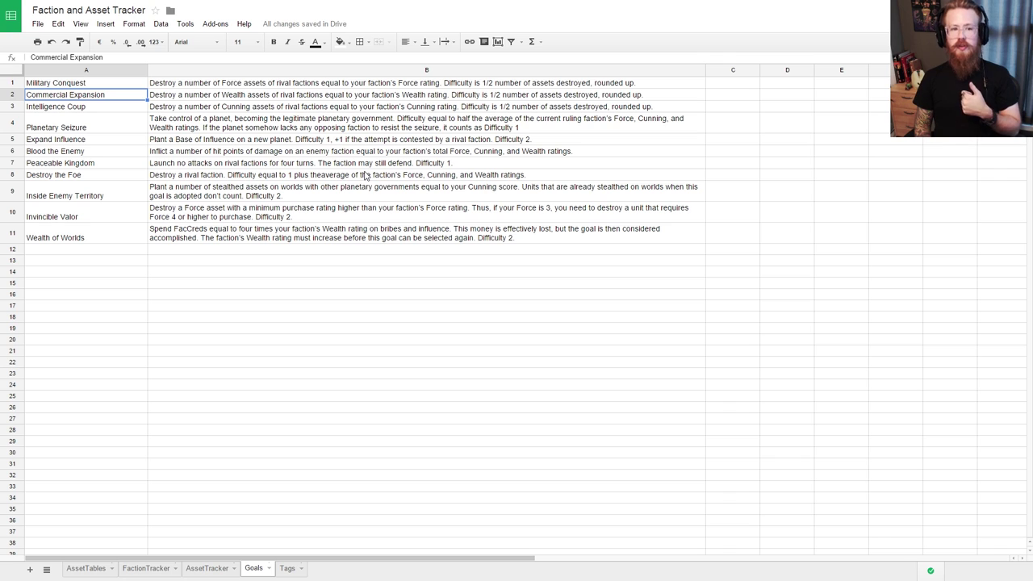
pyautogui.press('Down')
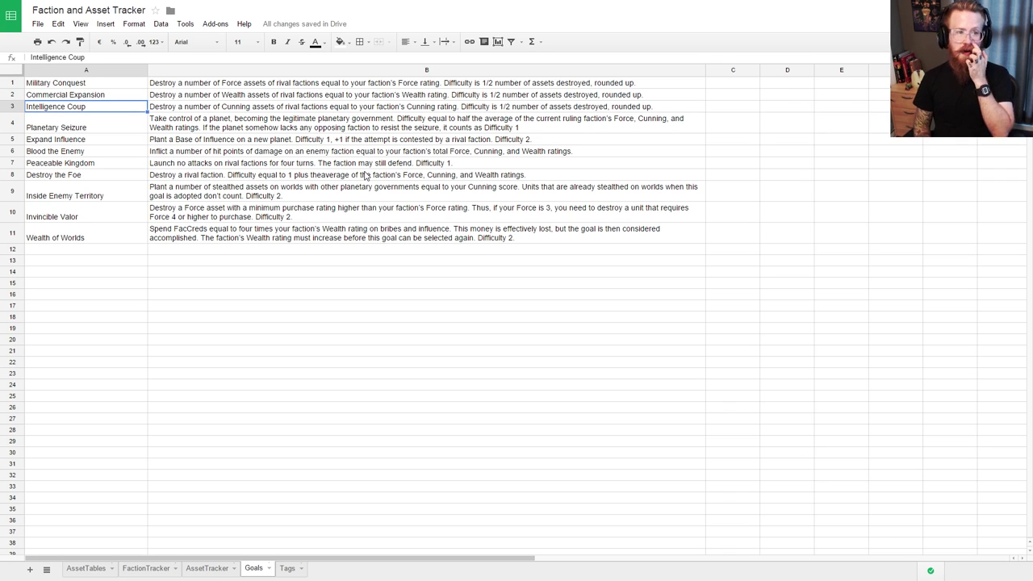
pyautogui.press('Down')
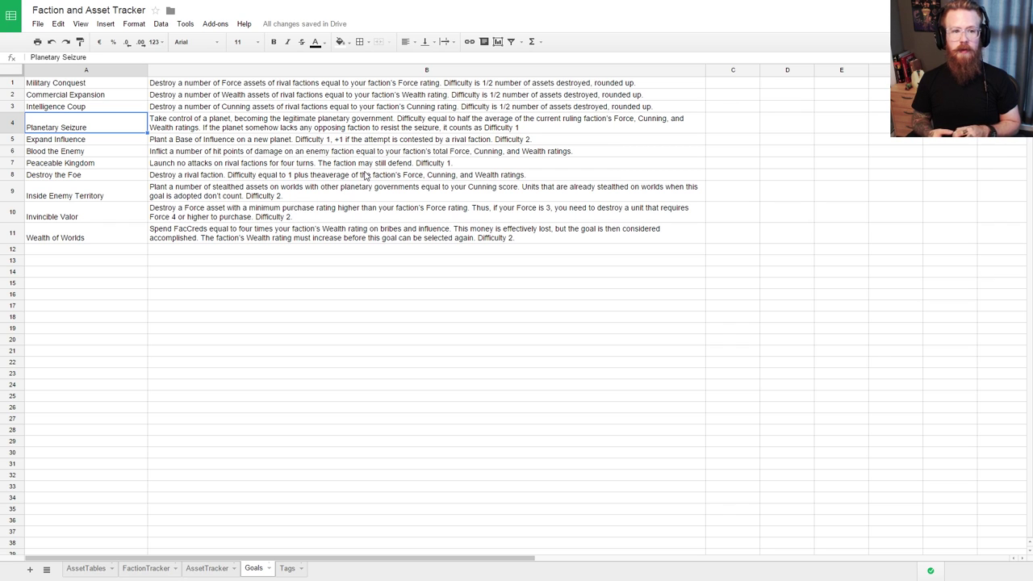
pyautogui.press('Down')
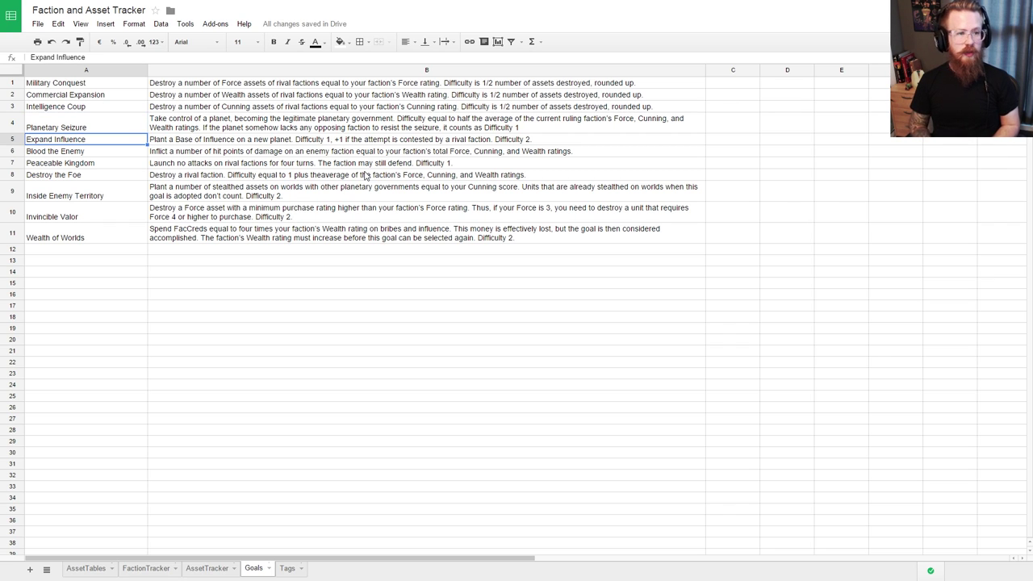
pyautogui.press('Down')
pyautogui.press('Down')
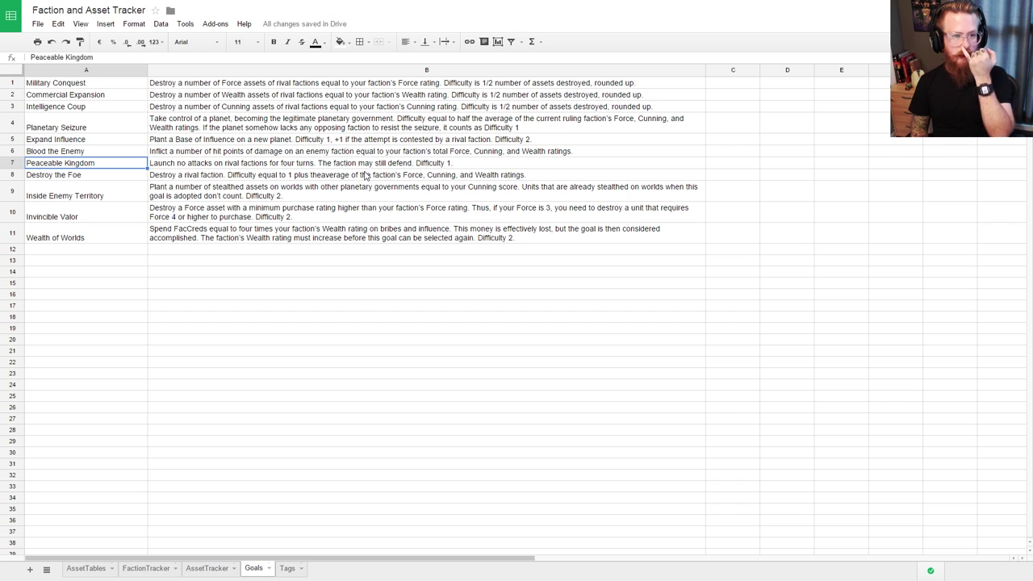
pyautogui.press('Down')
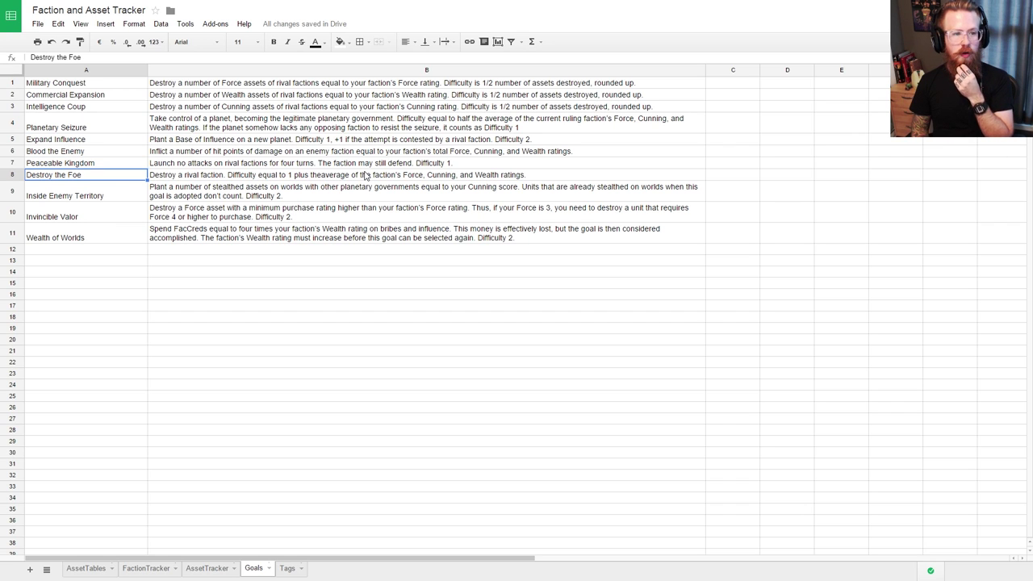
pyautogui.press('Down')
pyautogui.press('Down')
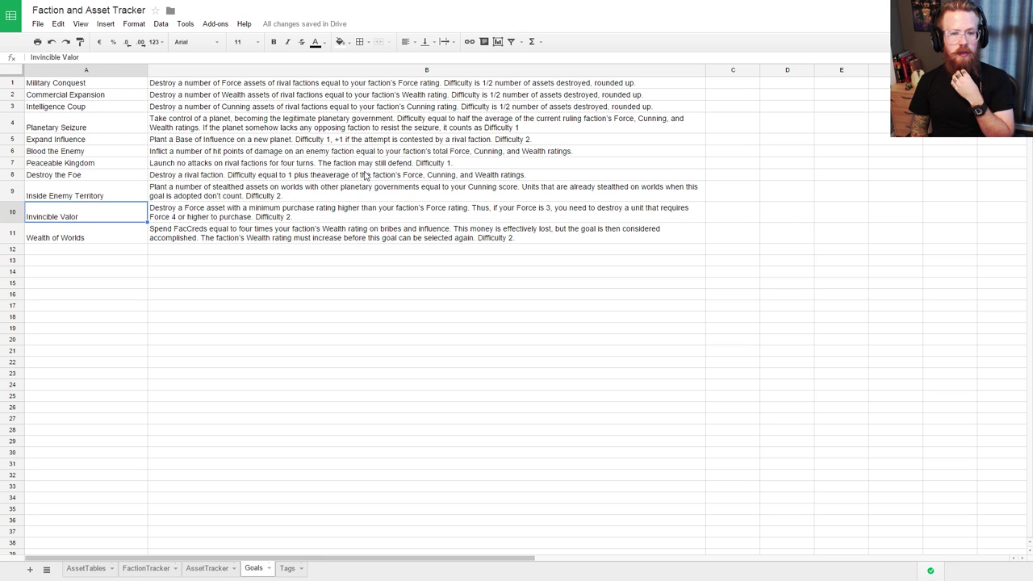
pyautogui.press('Up')
pyautogui.press('Up')
pyautogui.press('Up')
pyautogui.press('Up')
pyautogui.press('Up')
pyautogui.press('Up')
pyautogui.press('Up')
pyautogui.press('Down')
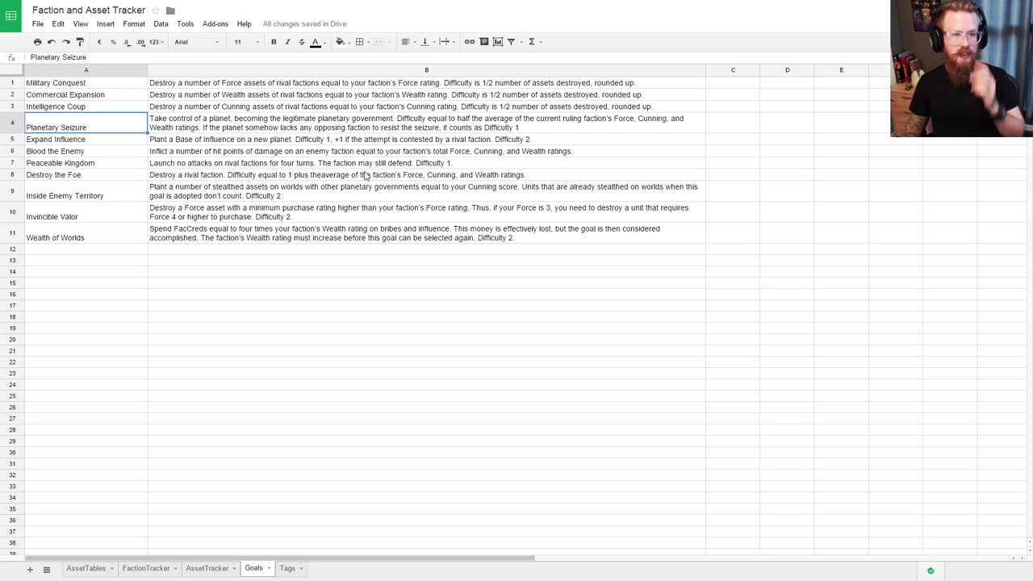
# Step: Copy the Planetary Seizure description from the Goals sheet and set Republic of Cabral's Goal to Planetary Seizure in FactionTracker
pyautogui.hotkey('ctrl', 'c')
pyautogui.click(200, 129)
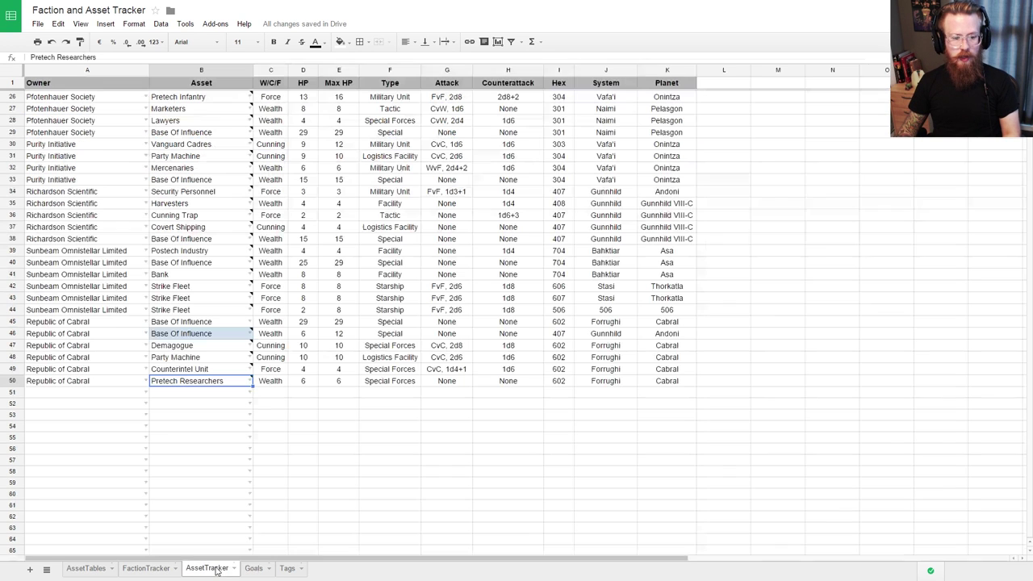
pyautogui.click(217, 568)
pyautogui.click(147, 568)
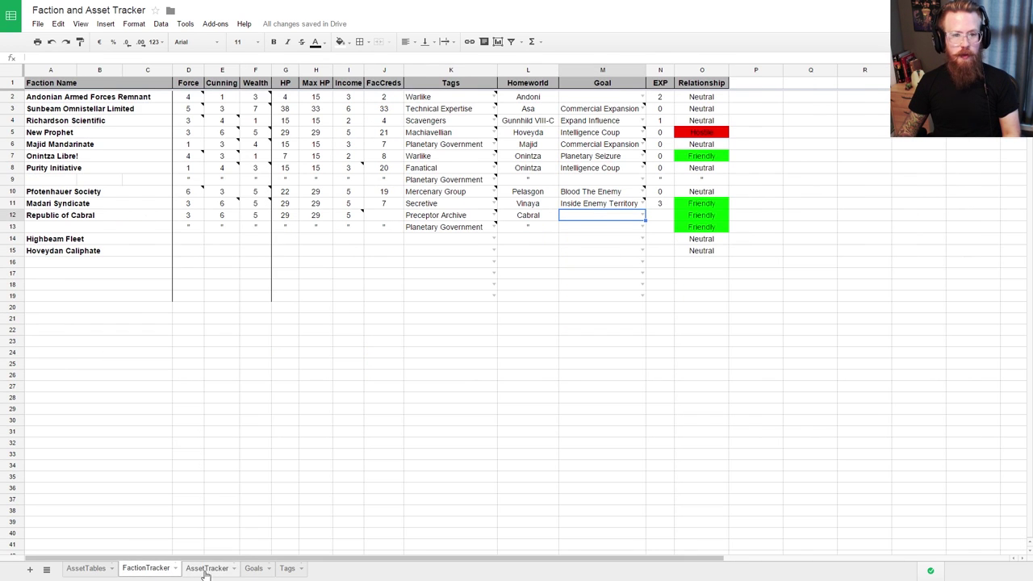
pyautogui.click(642, 215)
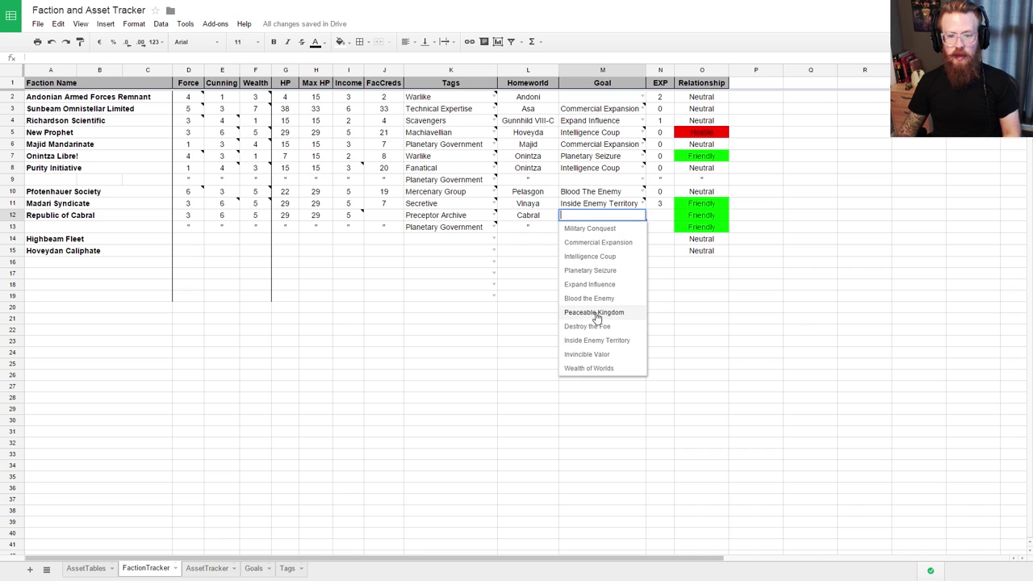
pyautogui.click(600, 271)
pyautogui.click(751, 341)
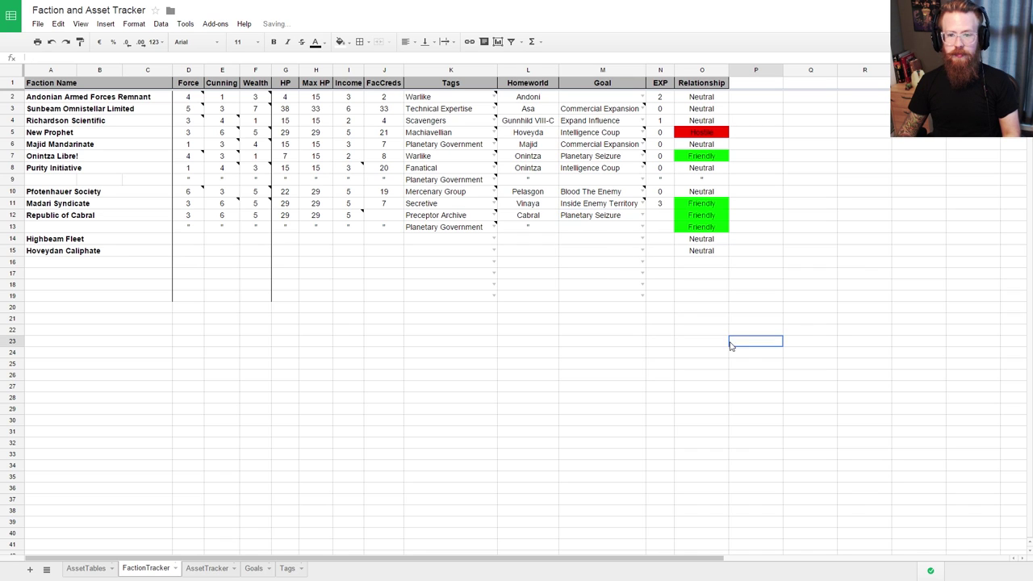
# Step: Add a note to Republic of Cabral's Goal cell containing the copied Planetary Seizure description
pyautogui.click(633, 215)
pyautogui.rightClick(631, 217)
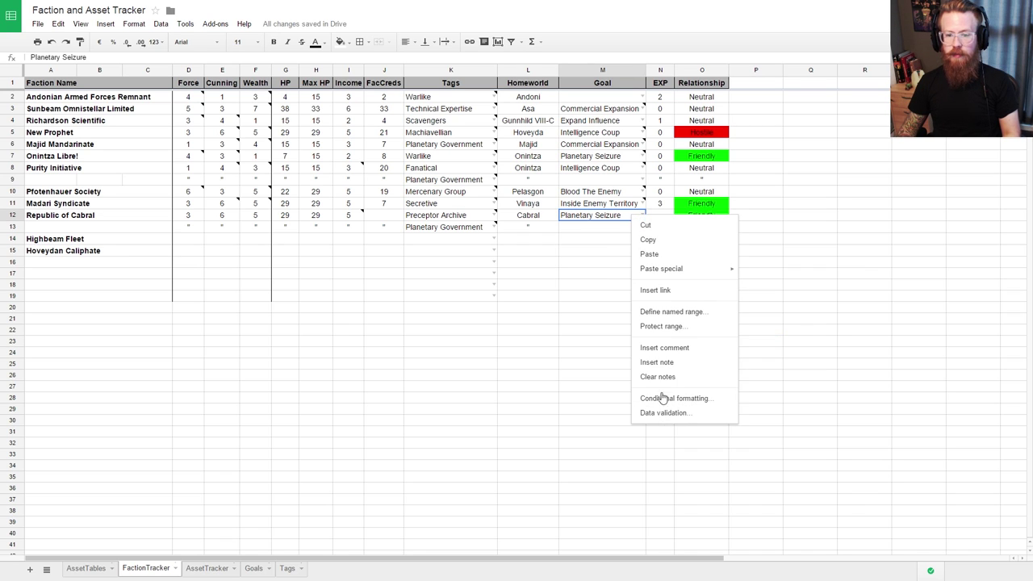
pyautogui.click(673, 362)
pyautogui.hotkey('ctrl', 'v')
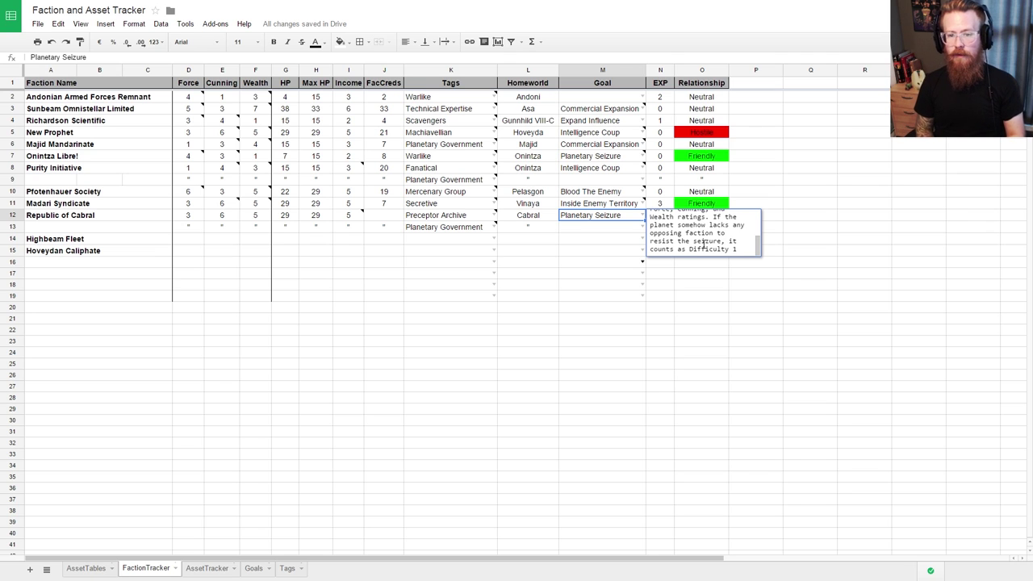
pyautogui.hotkey('ctrl', 'Home')
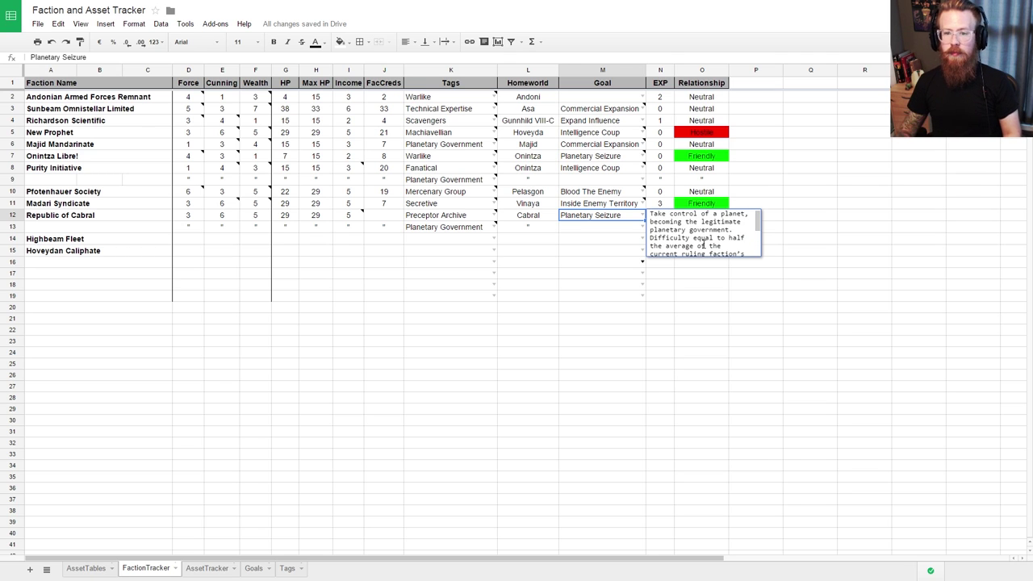
pyautogui.click(862, 284)
# Step: Set Republic of Cabral's EXP to 0
pyautogui.click(668, 216)
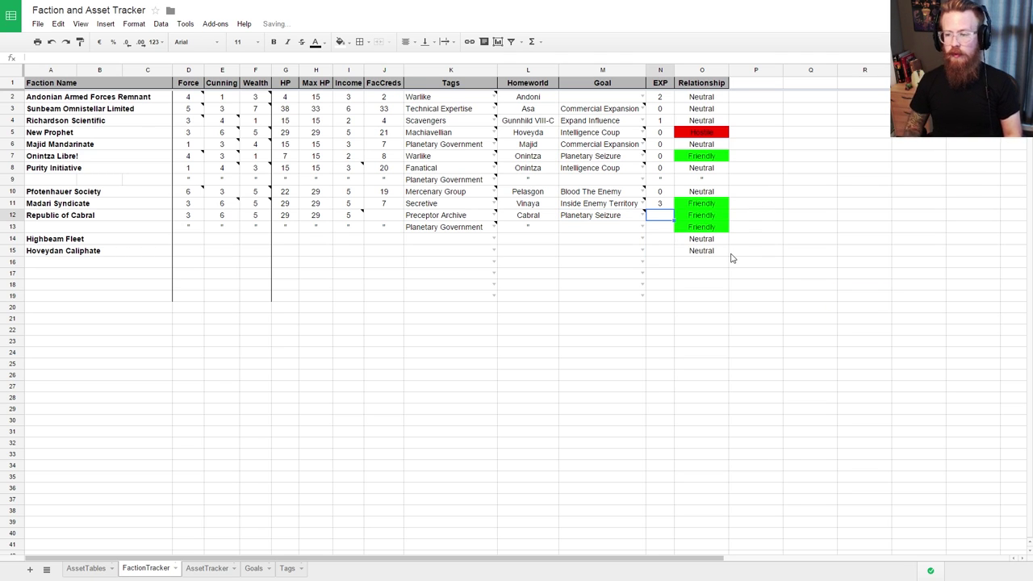
pyautogui.write('0')
pyautogui.press('Return')
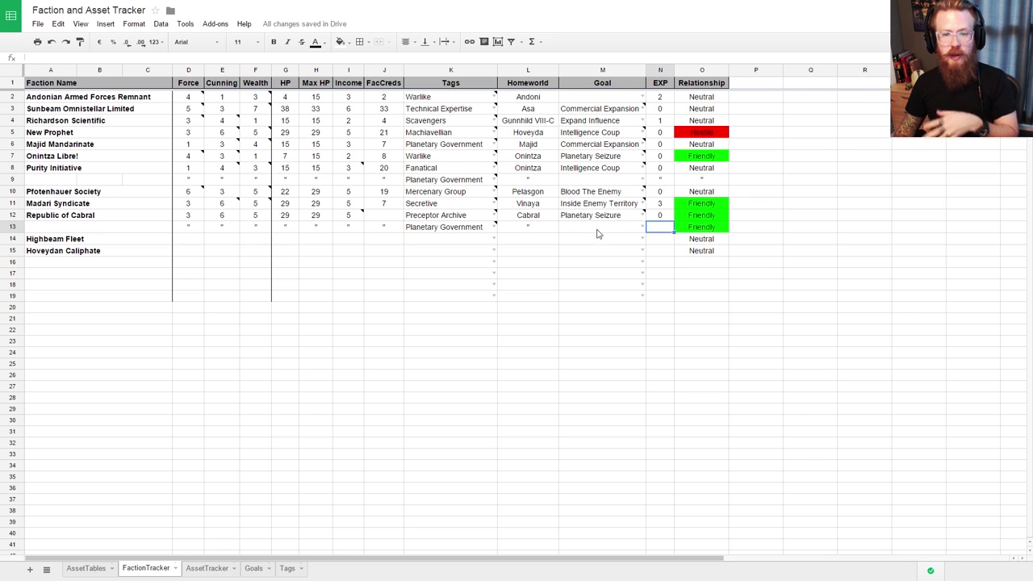
pyautogui.click(83, 216)
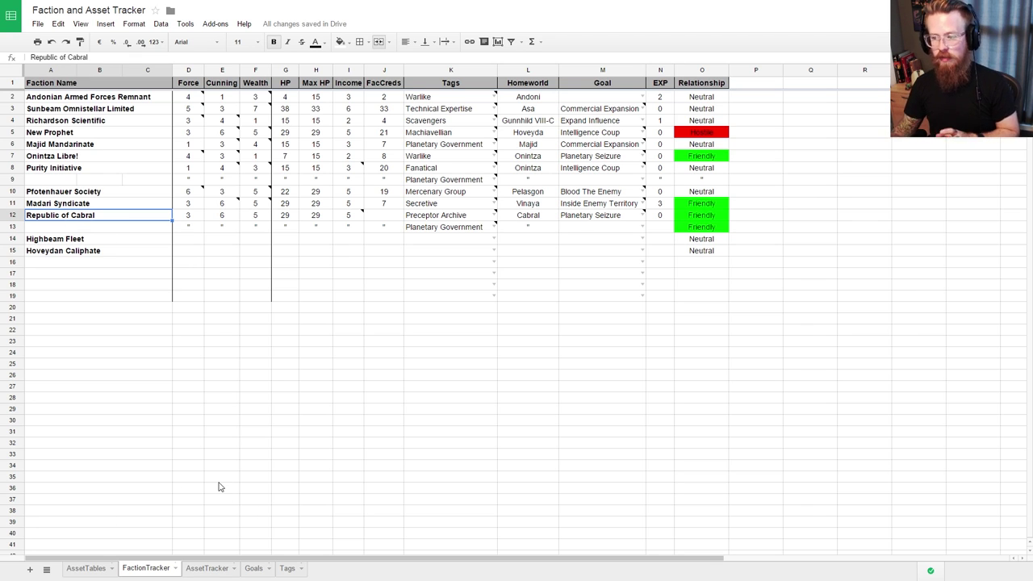
# Step: Enter Highbeam Fleet's ratings as Force 8, Cunning 5 and Wealth 7
pyautogui.click(93, 241)
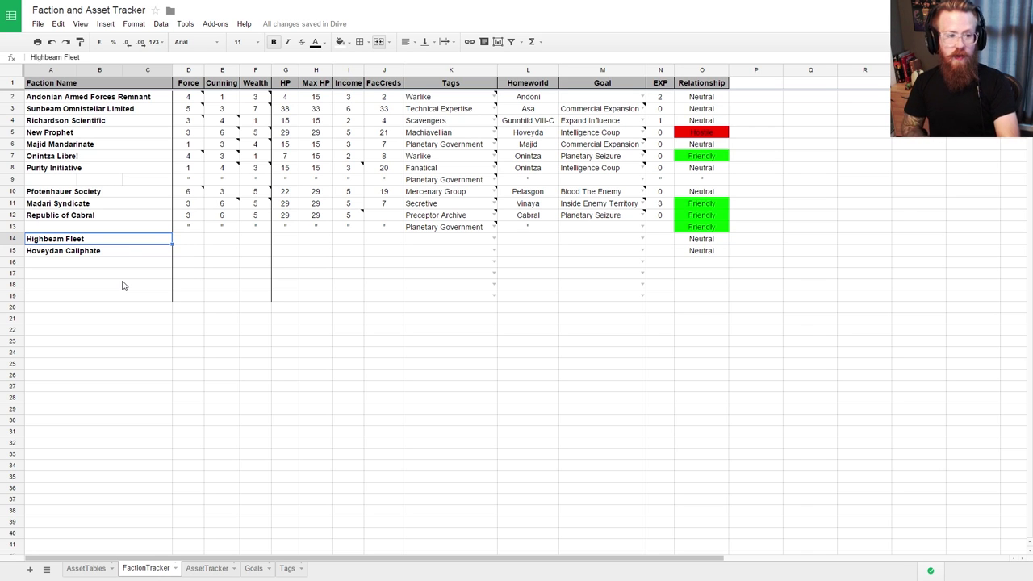
pyautogui.press('Tab')
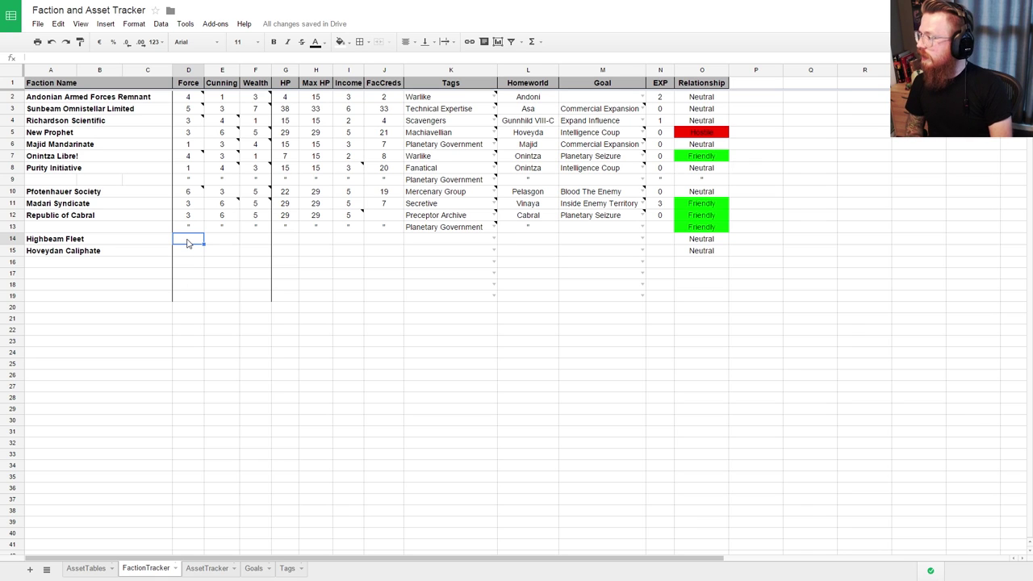
pyautogui.press('Tab')
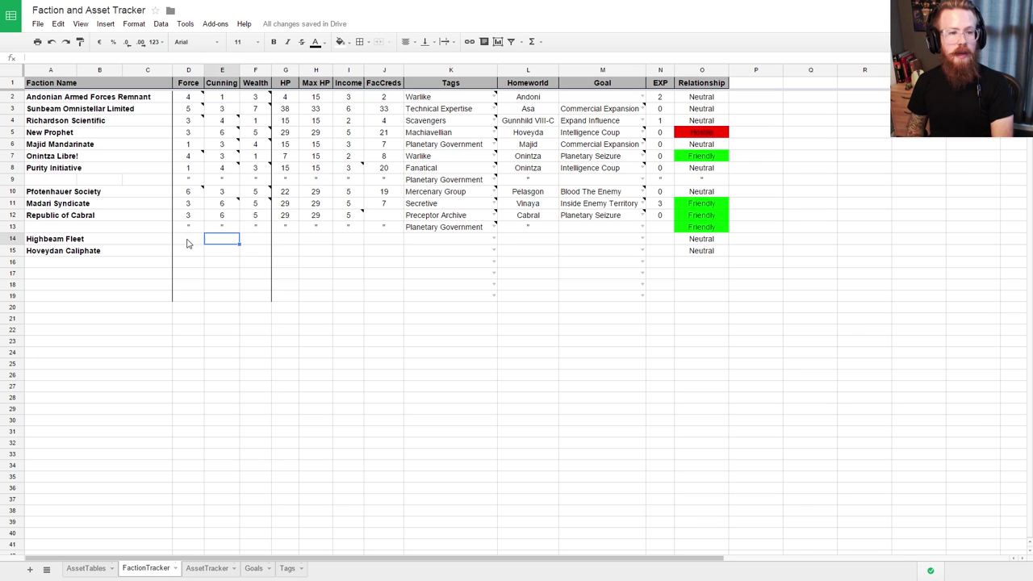
pyautogui.click(186, 242)
pyautogui.write('8')
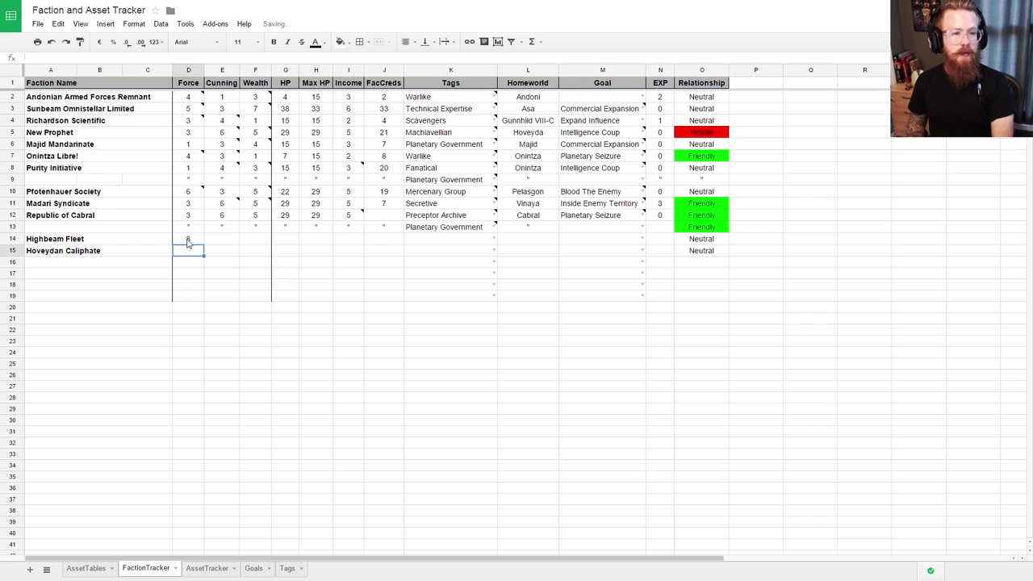
pyautogui.press('Tab')
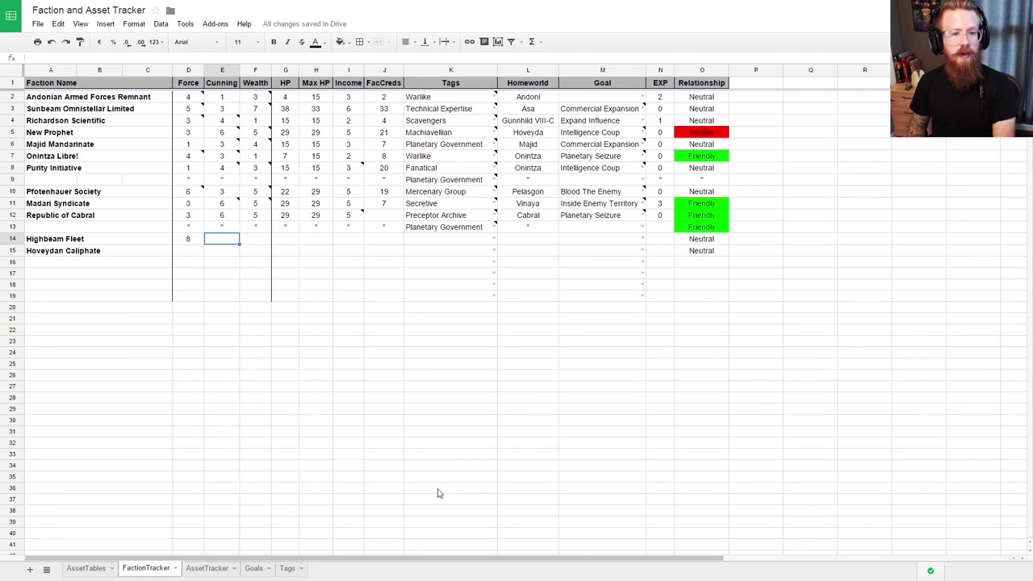
pyautogui.press('Tab')
pyautogui.write('7')
pyautogui.hotkey('shift', 'Tab')
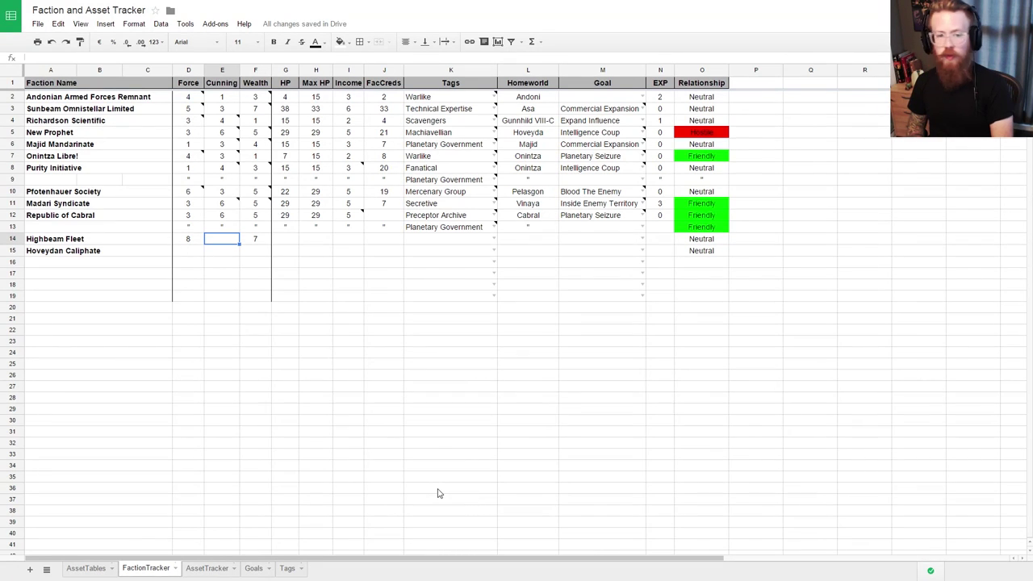
pyautogui.write('5')
pyautogui.press('Return')
pyautogui.press('Up')
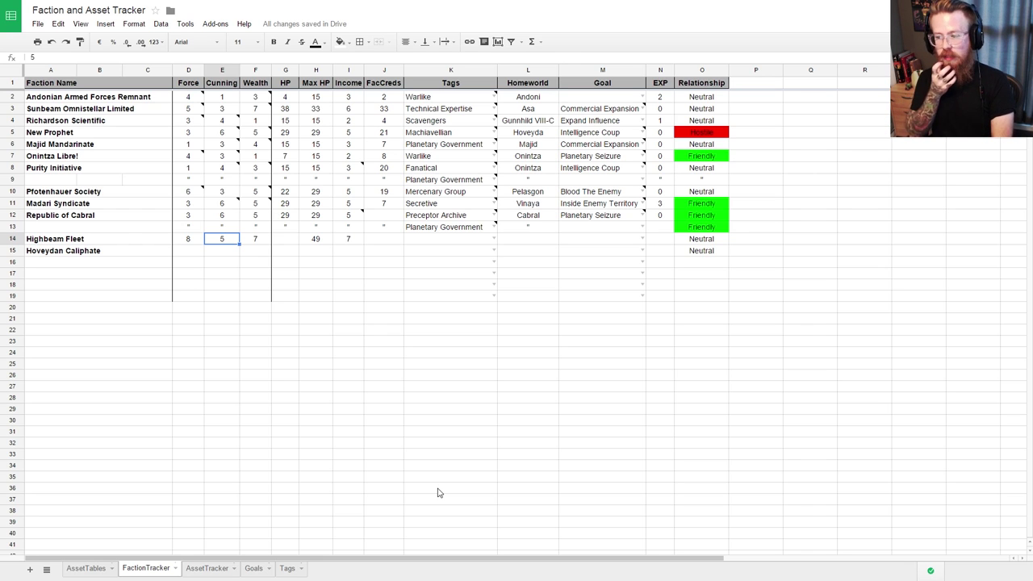
pyautogui.press('Right')
pyautogui.press('Right')
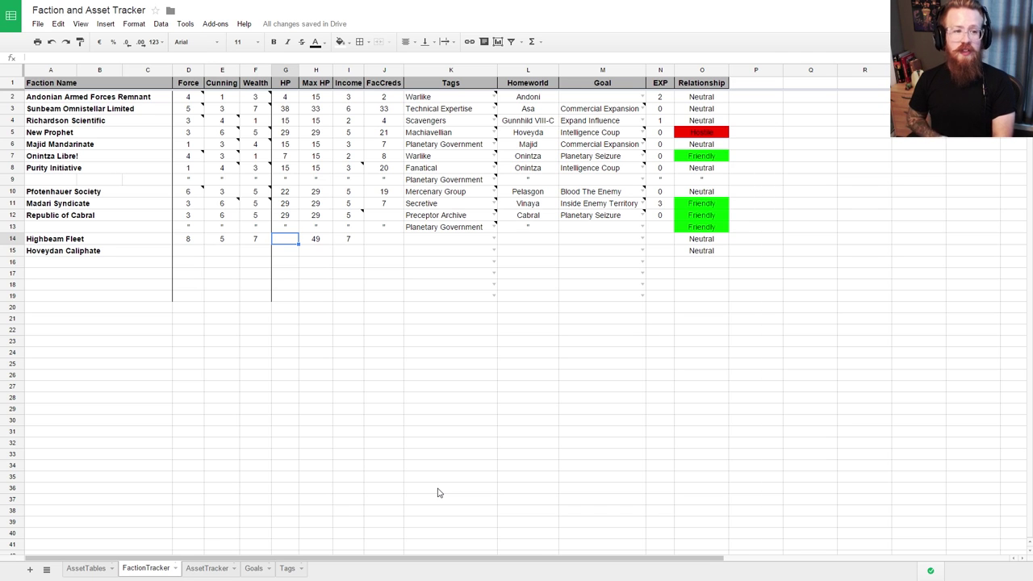
pyautogui.press('Left')
pyautogui.press('Left')
pyautogui.press('Left')
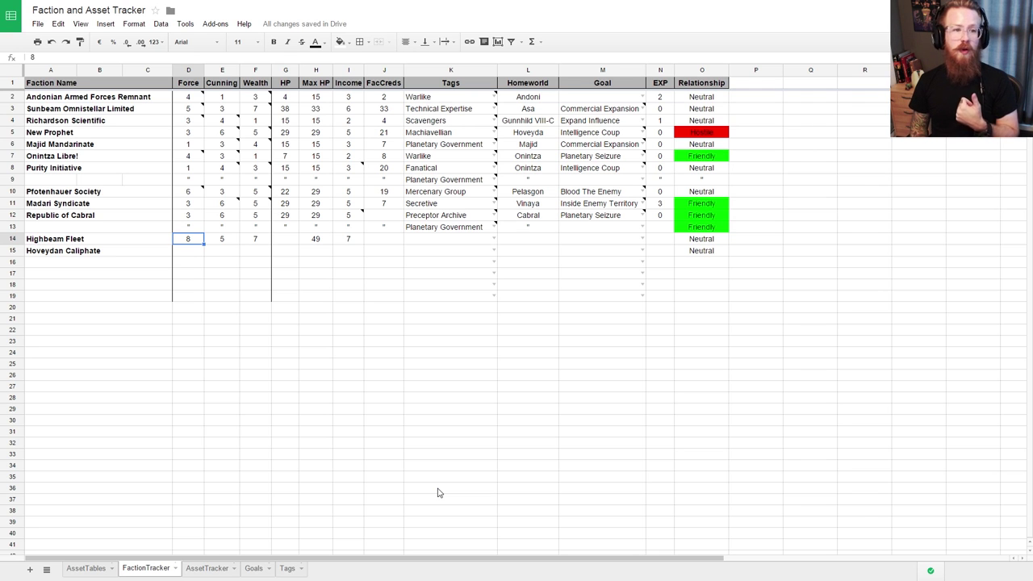
pyautogui.press('Up')
pyautogui.press('Up')
pyautogui.press('Up')
pyautogui.press('Up')
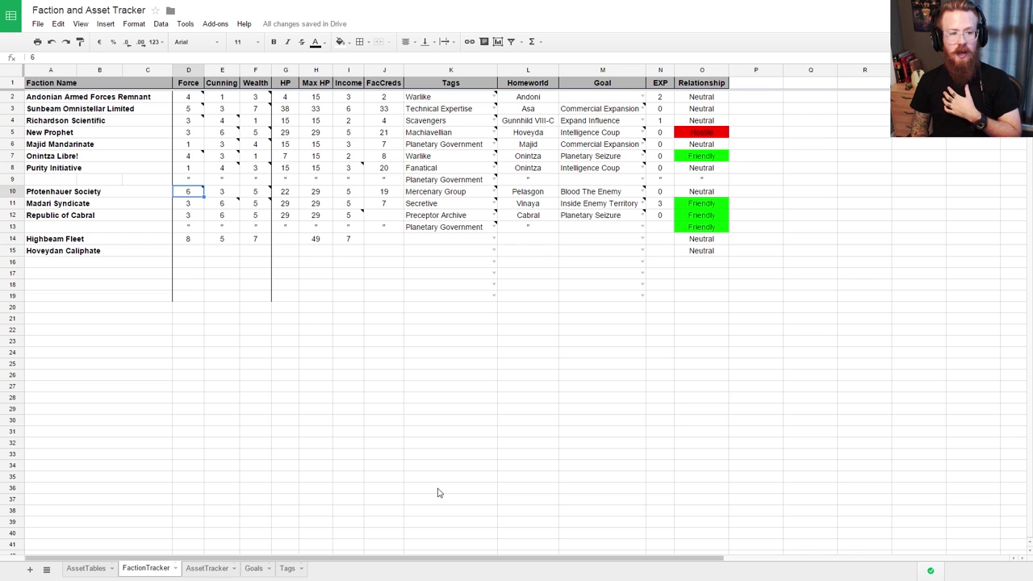
pyautogui.press('Down')
pyautogui.press('Down')
pyautogui.press('Down')
pyautogui.press('Down')
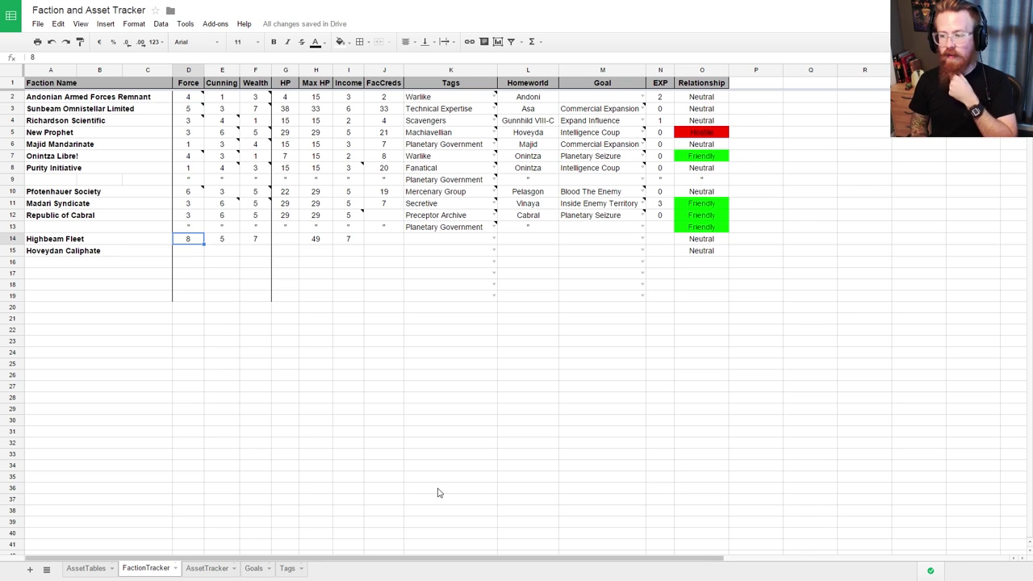
# Step: Set Highbeam Fleet's HP to its Max HP with the formula =h14
pyautogui.press('Tab')
pyautogui.press('Tab')
pyautogui.press('Tab')
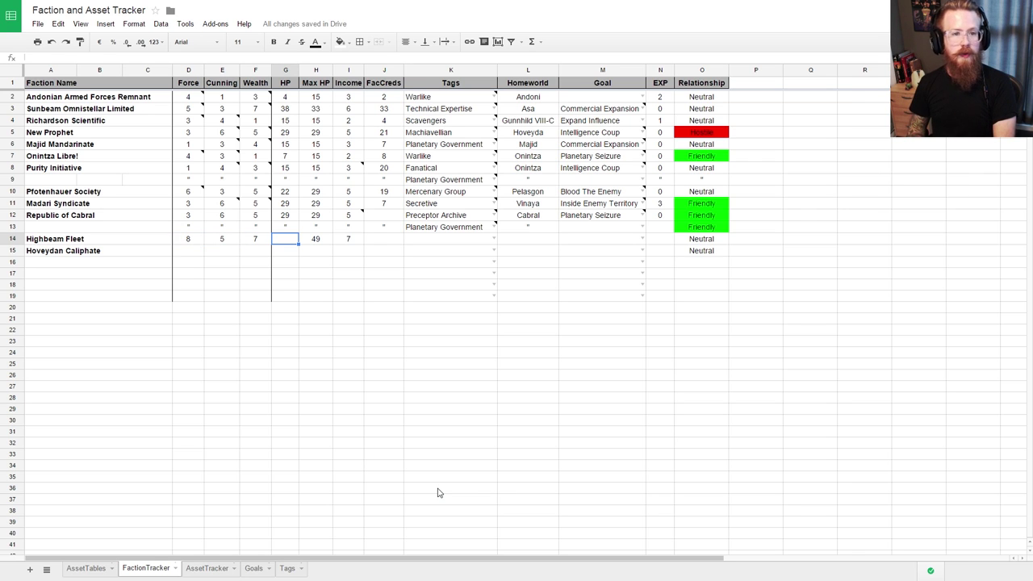
pyautogui.write('=h14')
pyautogui.press('Tab')
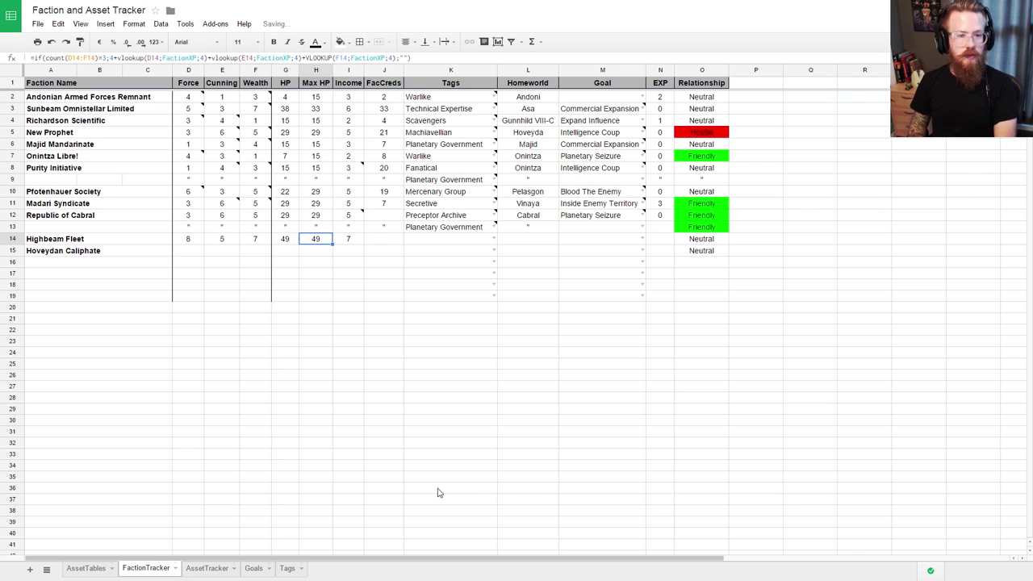
# Step: Enter FacCreds of 7 for Highbeam Fleet and 5 for Republic of Cabral
pyautogui.press('Tab')
pyautogui.press('Tab')
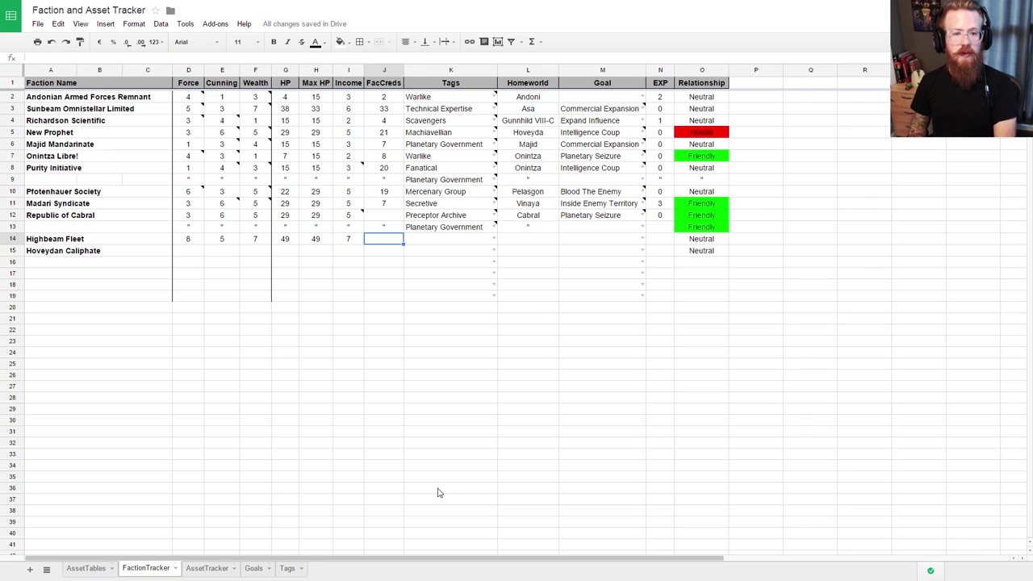
pyautogui.write('7')
pyautogui.press('Up')
pyautogui.press('Up')
pyautogui.write('5')
pyautogui.press('Return')
pyautogui.press('Return')
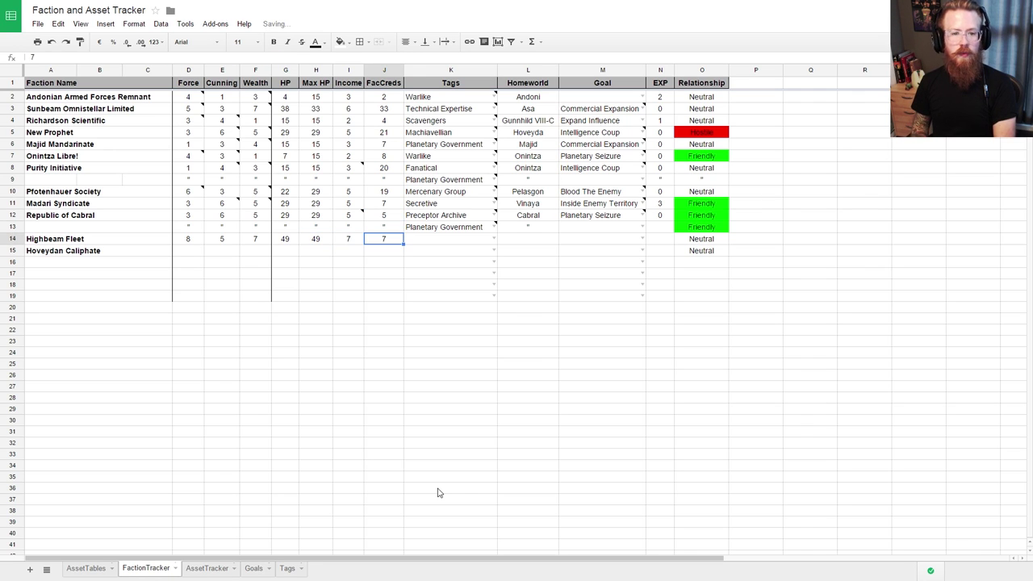
# Step: Set Highbeam Fleet's tag to Pirates
pyautogui.press('Down')
pyautogui.press('Up')
pyautogui.press('Tab')
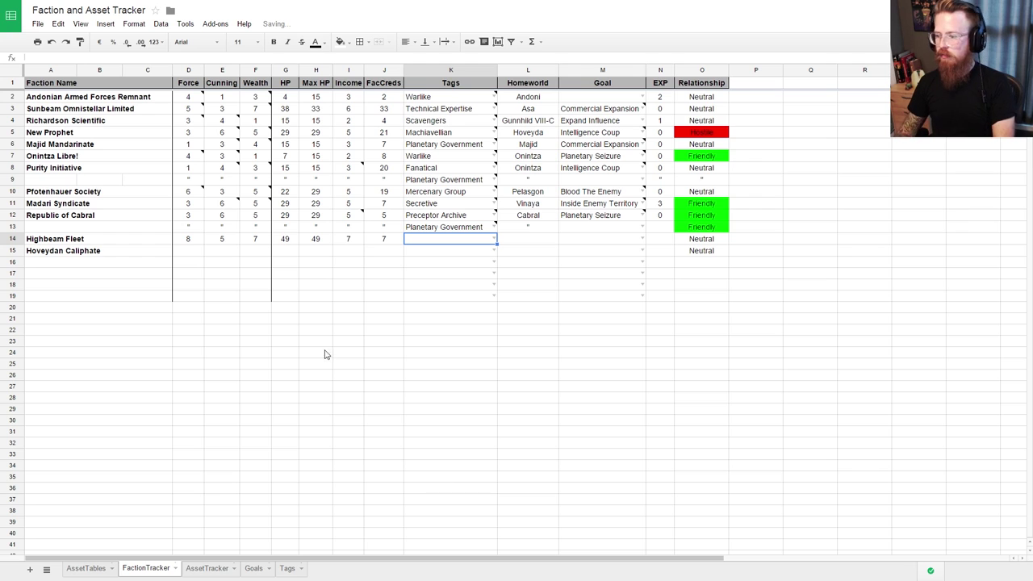
pyautogui.click(491, 238)
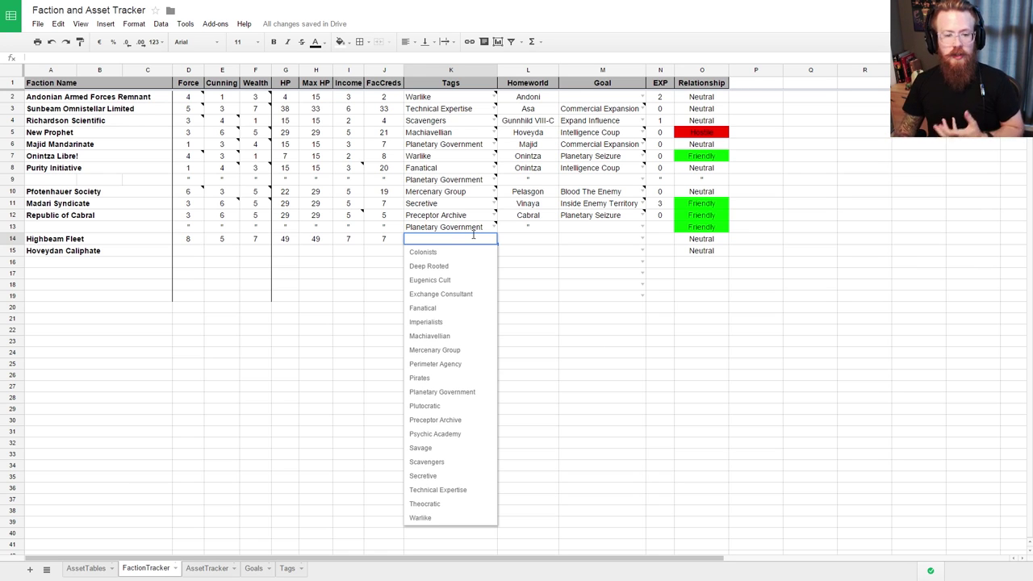
pyautogui.click(453, 380)
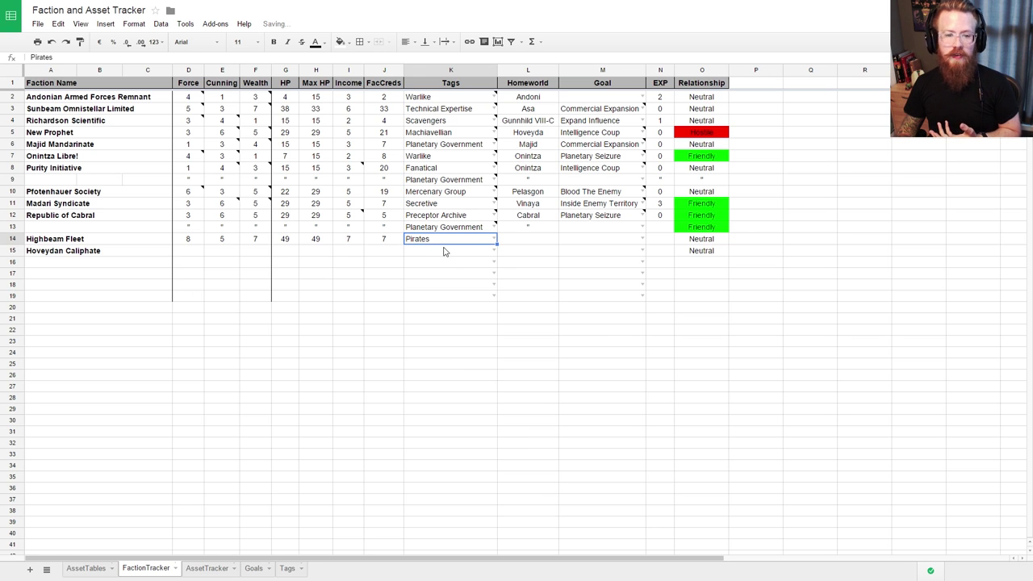
# Step: Copy the description of the Pirates tag from the Tags sheet
pyautogui.click(287, 568)
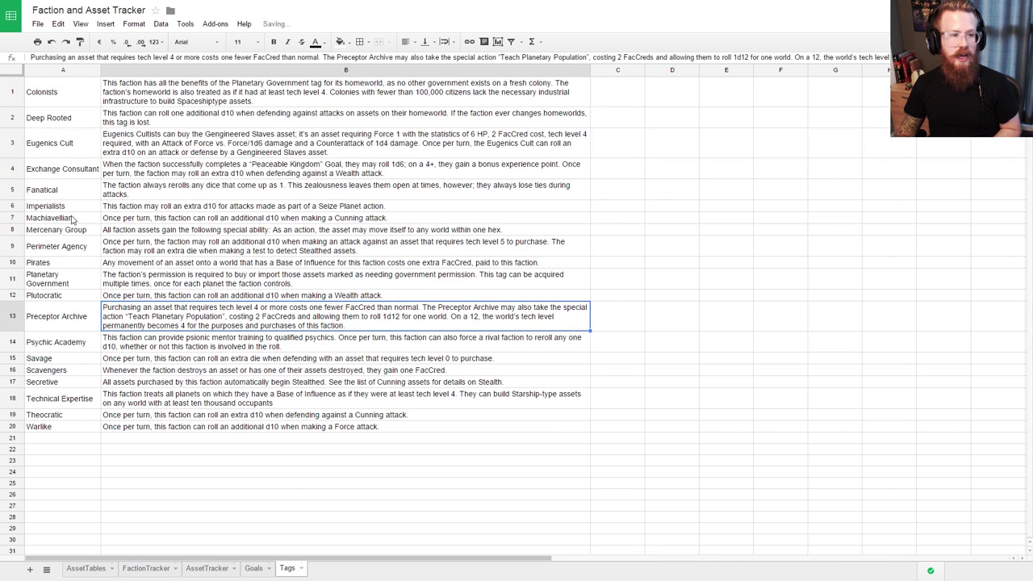
pyautogui.click(127, 264)
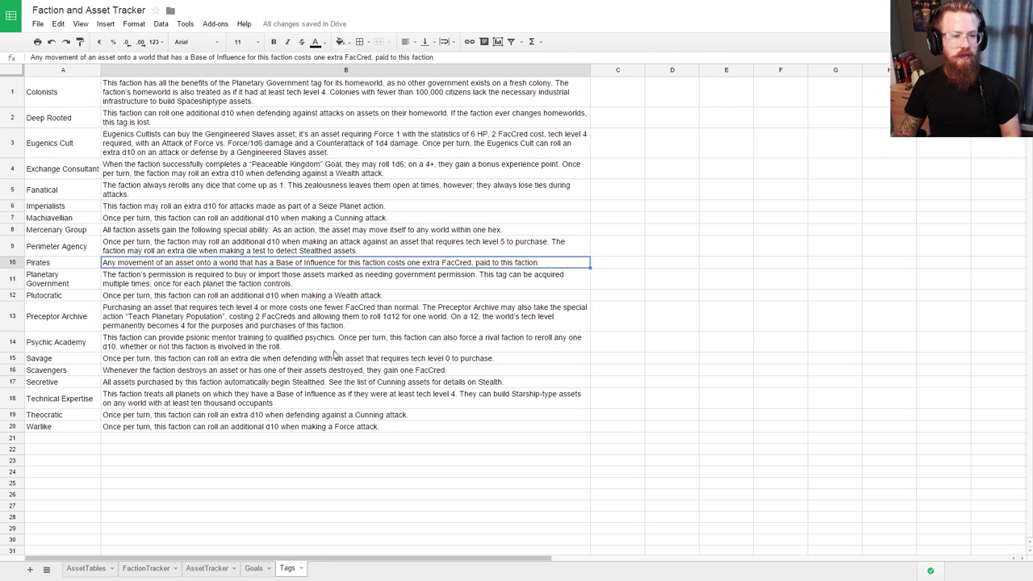
pyautogui.hotkey('ctrl', 'c')
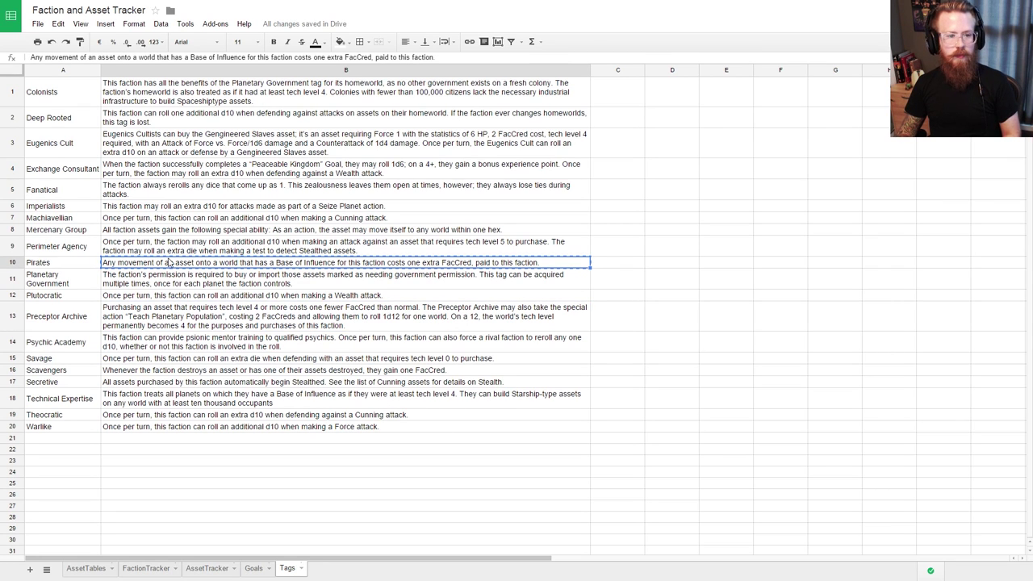
# Step: Add a note to Highbeam Fleet's tag cell in FactionTracker containing the copied Pirates description
pyautogui.click(146, 568)
pyautogui.click(494, 239)
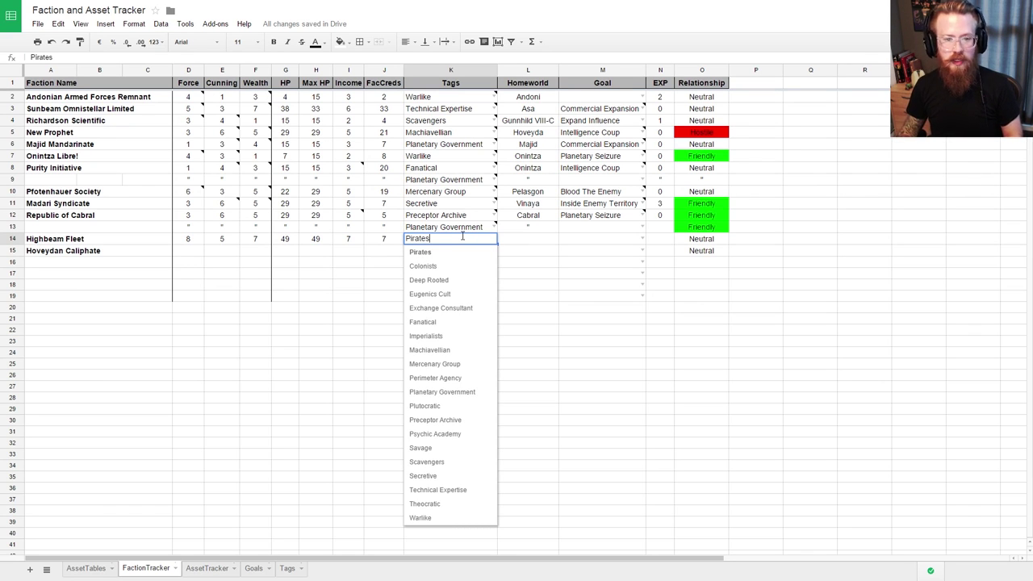
pyautogui.click(341, 293)
pyautogui.click(430, 241)
pyautogui.rightClick(431, 241)
pyautogui.click(481, 386)
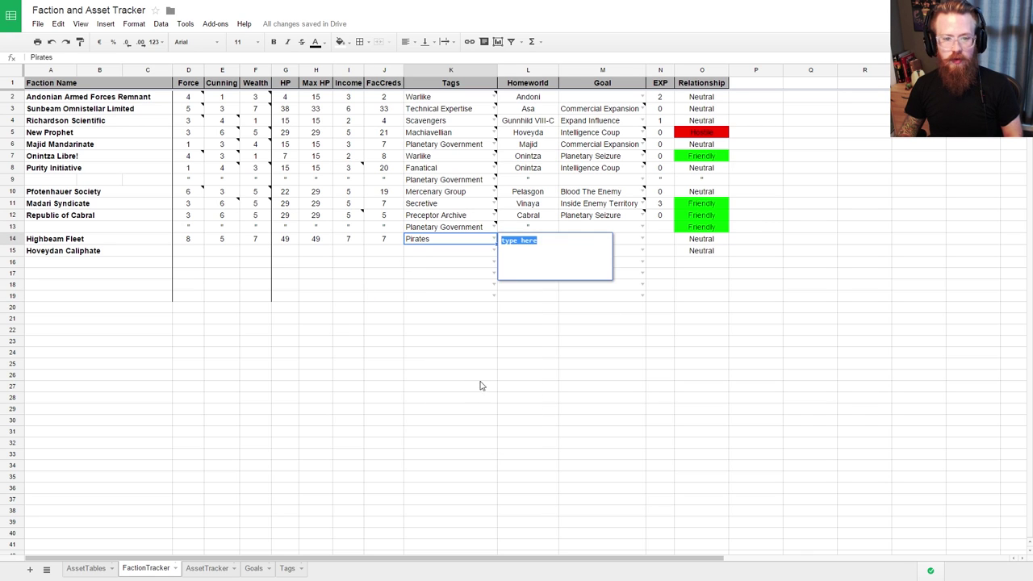
pyautogui.hotkey('ctrl', 'v')
pyautogui.click(659, 462)
# Step: Switch to the Sector Asgard Sigma site and sort the Planetary Directory by tech level in descending order to find a homeworld for Highbeam Fleet
pyautogui.click(525, 240)
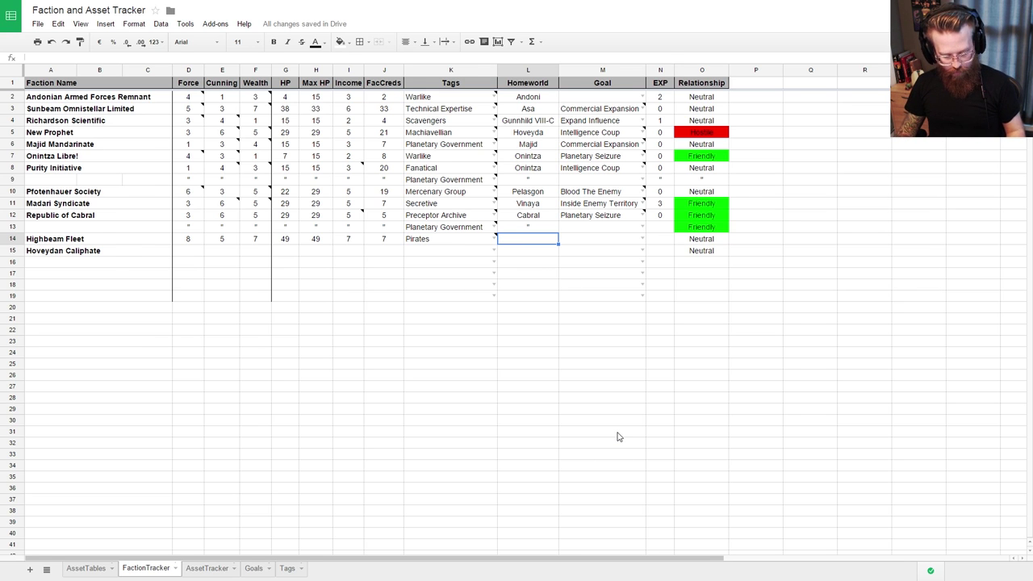
pyautogui.hotkey('ctrl', 'Tab')
pyautogui.scroll(2, 616, 436)
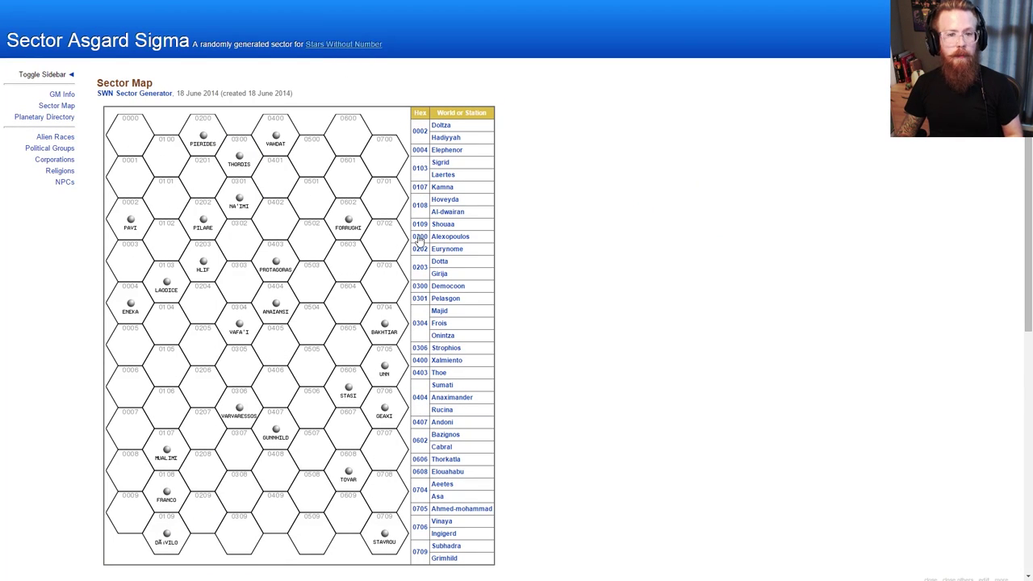
pyautogui.scroll(-2, 553, 215)
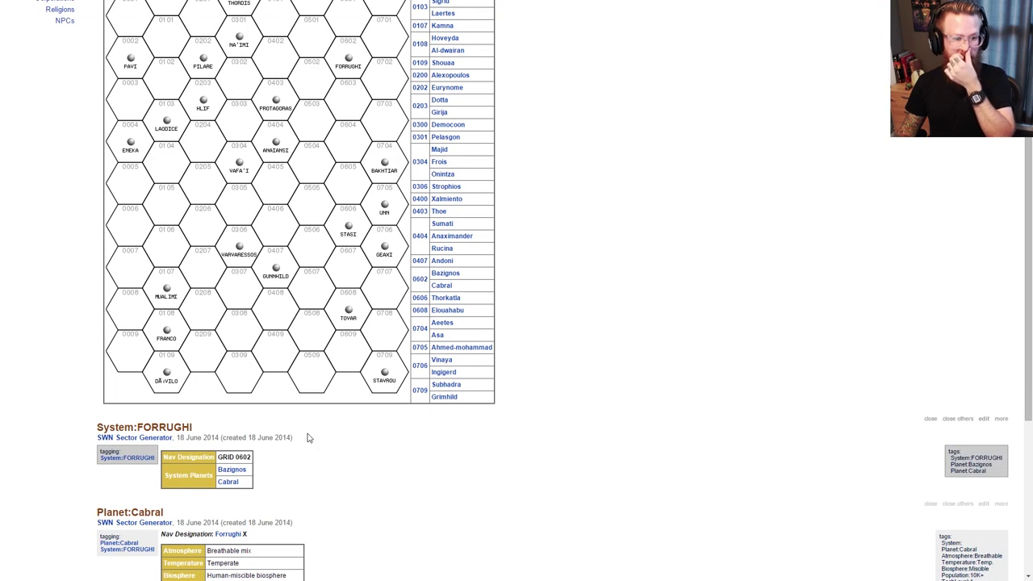
pyautogui.click(956, 419)
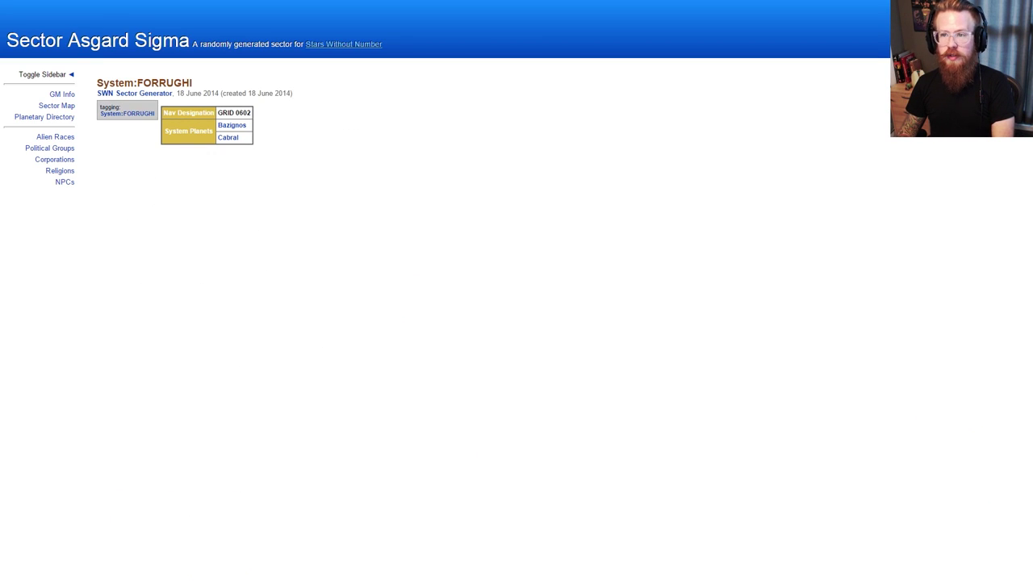
pyautogui.click(47, 117)
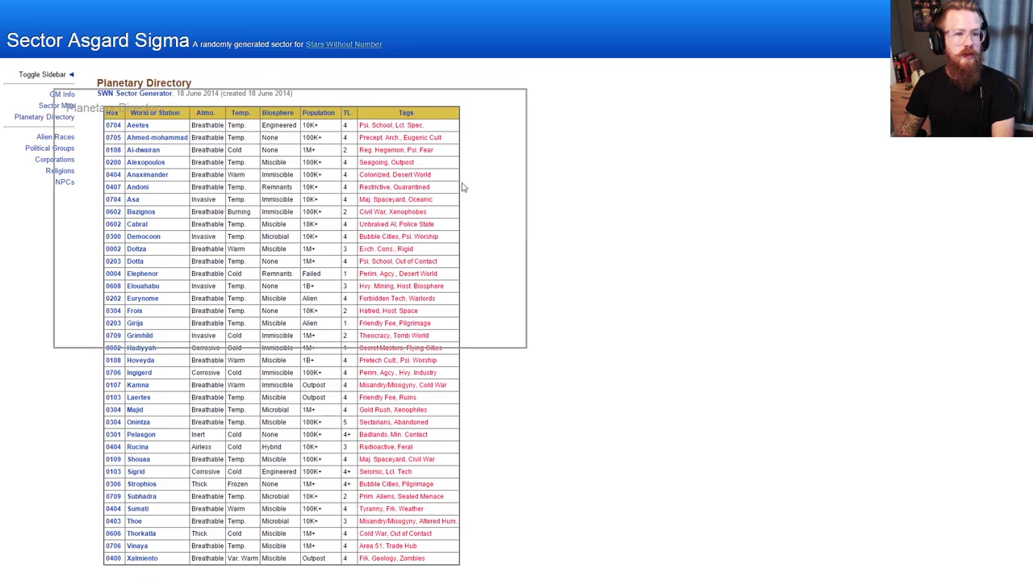
pyautogui.click(347, 113)
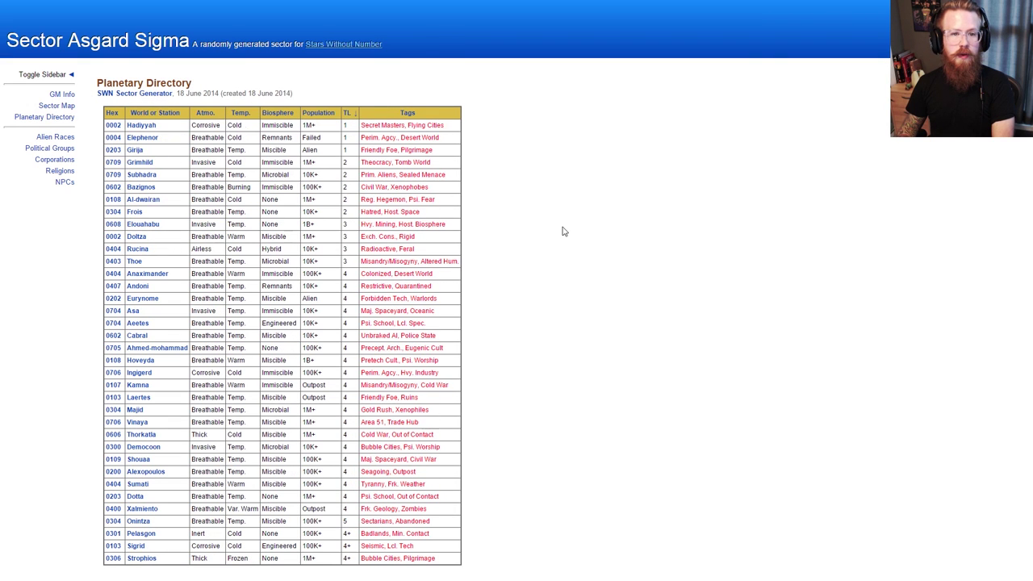
pyautogui.click(346, 115)
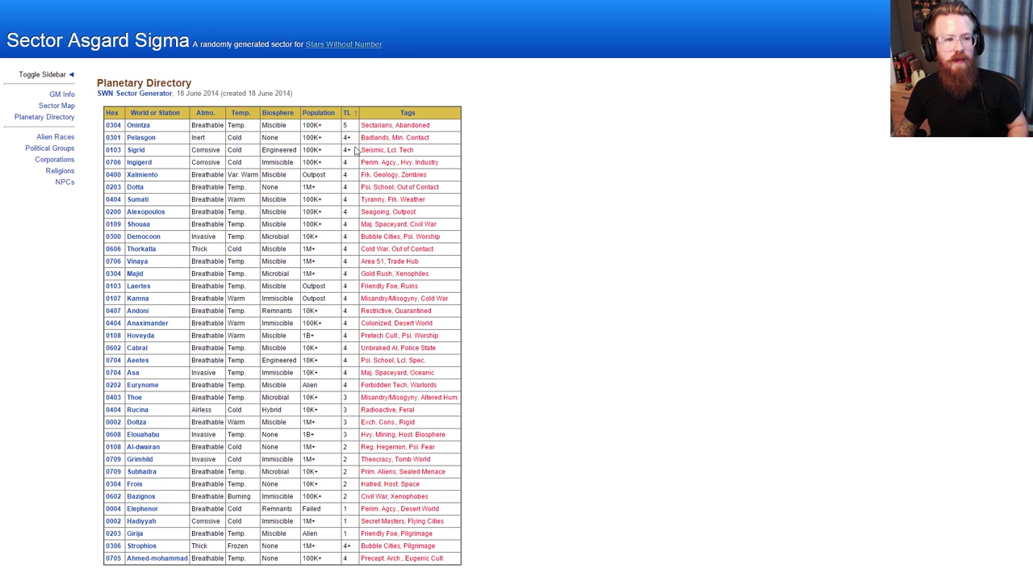
# Step: Open the Na'imi system from the Sector Map and view the details of its planet Pelasgon
pyautogui.click(56, 106)
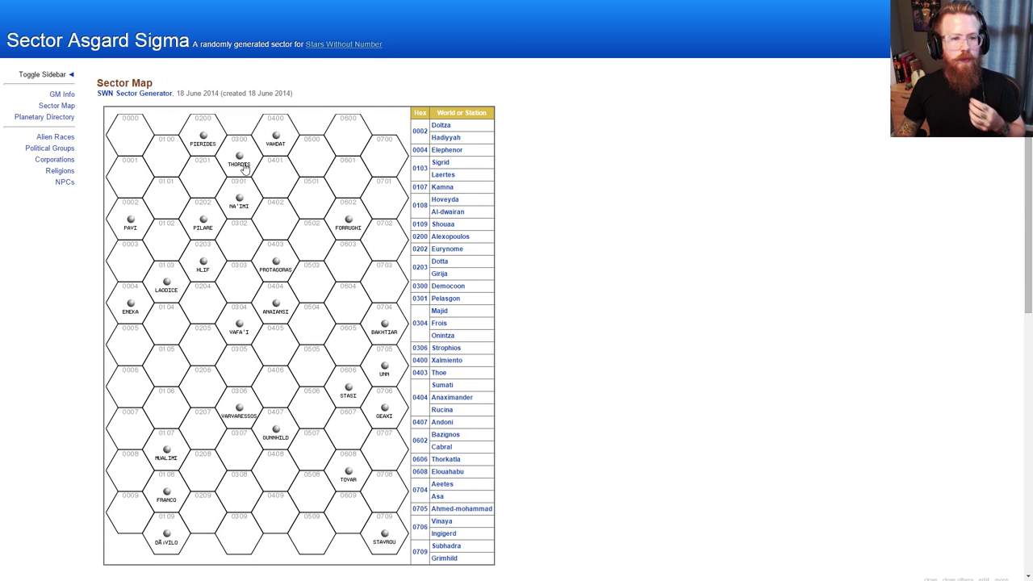
pyautogui.click(239, 200)
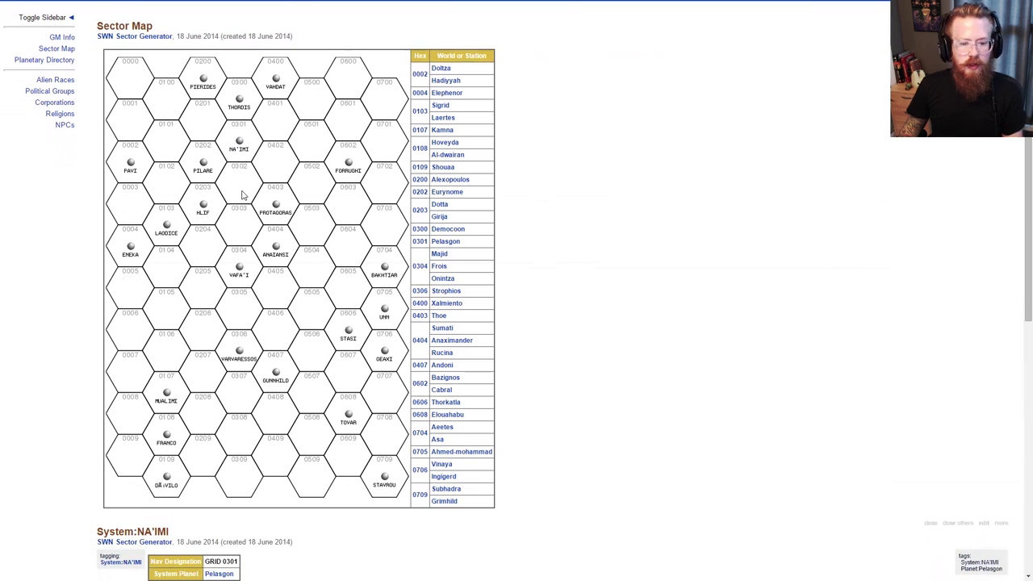
pyautogui.click(219, 574)
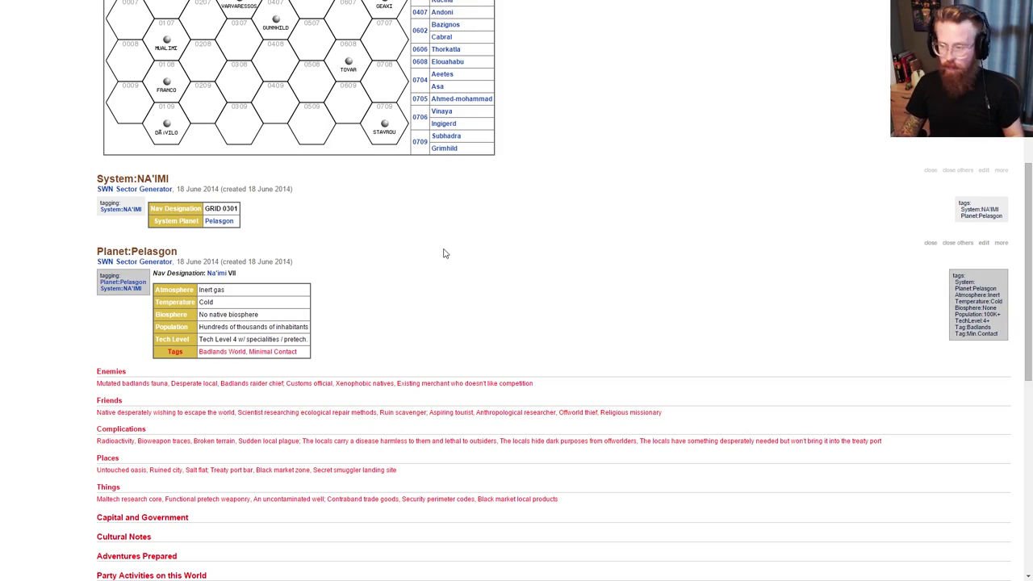
# Step: Switch back to the Faction and Asset Tracker spreadsheet and set Highbeam Fleet's Homeworld to Pelasgon
pyautogui.hotkey('alt', 'Tab')
pyautogui.hotkey('alt', 'Tab')
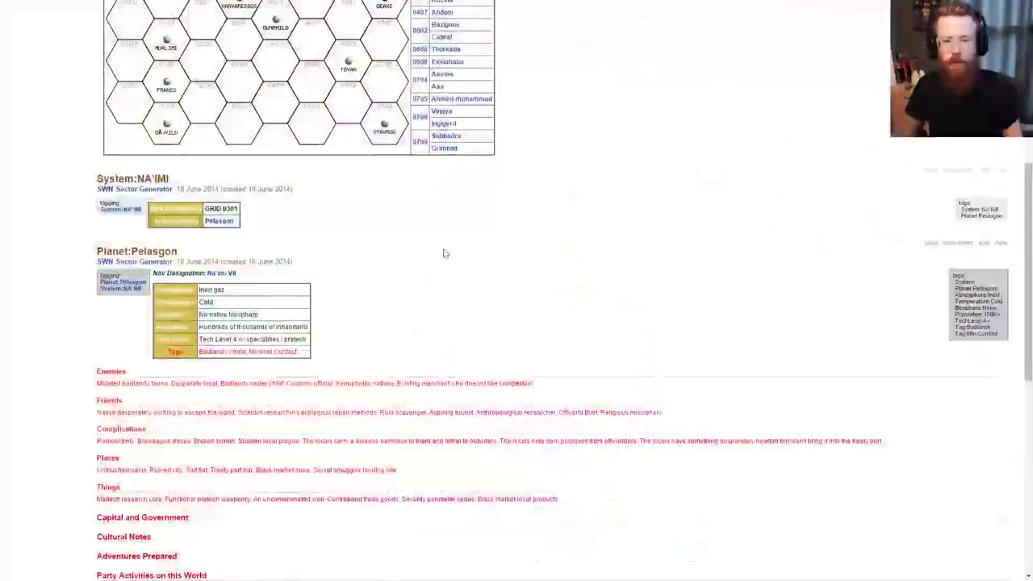
pyautogui.hotkey('alt', 'Tab')
pyautogui.hotkey('alt', 'Tab')
pyautogui.hotkey('alt', 'Tab')
pyautogui.hotkey('alt', 'Tab')
pyautogui.hotkey('alt', 'Tab')
pyautogui.hotkey('alt', 'Tab')
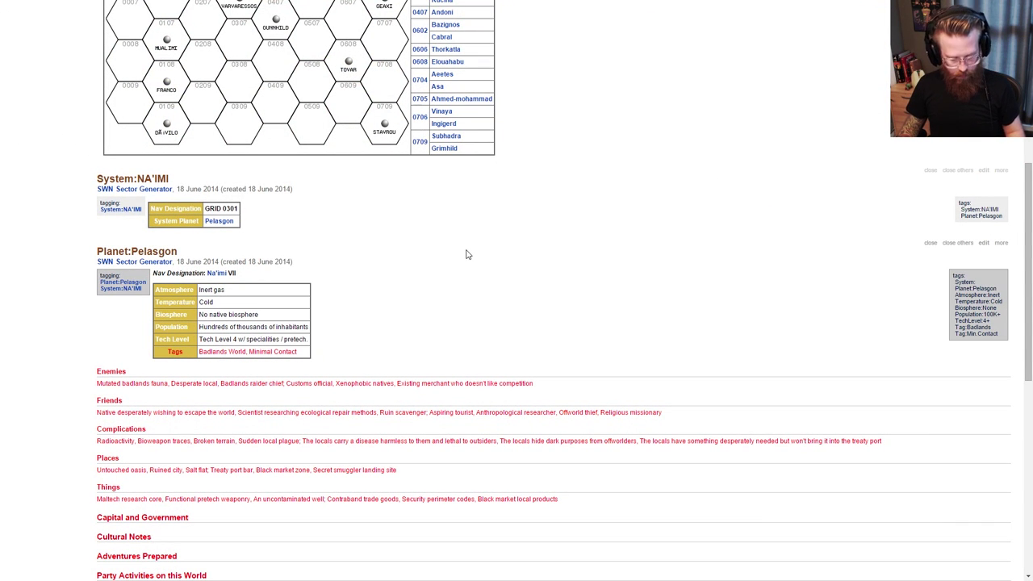
pyautogui.hotkey('alt', 'Tab')
pyautogui.hotkey('alt', 'Tab')
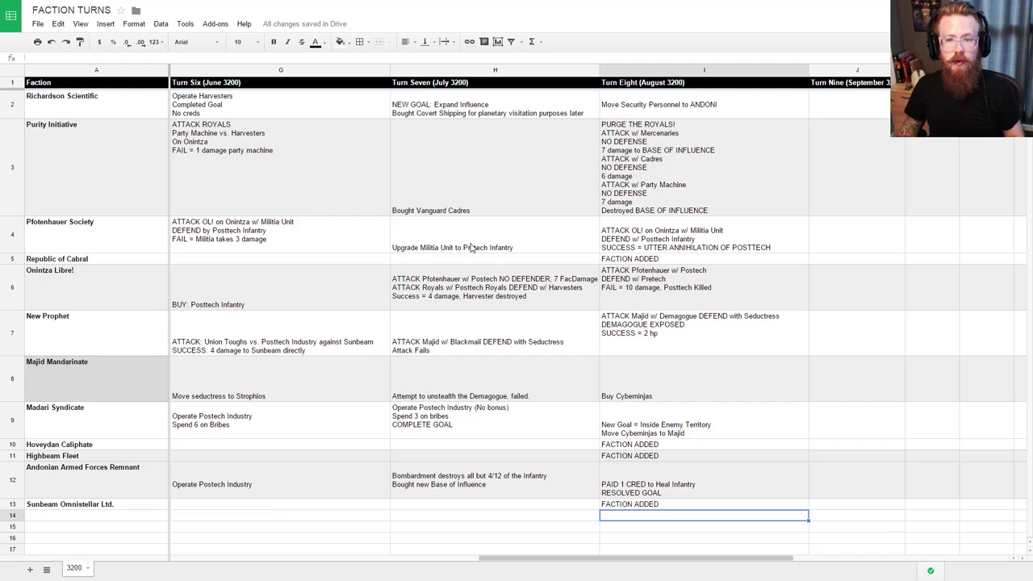
pyautogui.hotkey('alt', 'Tab')
pyautogui.write('Pelasgon')
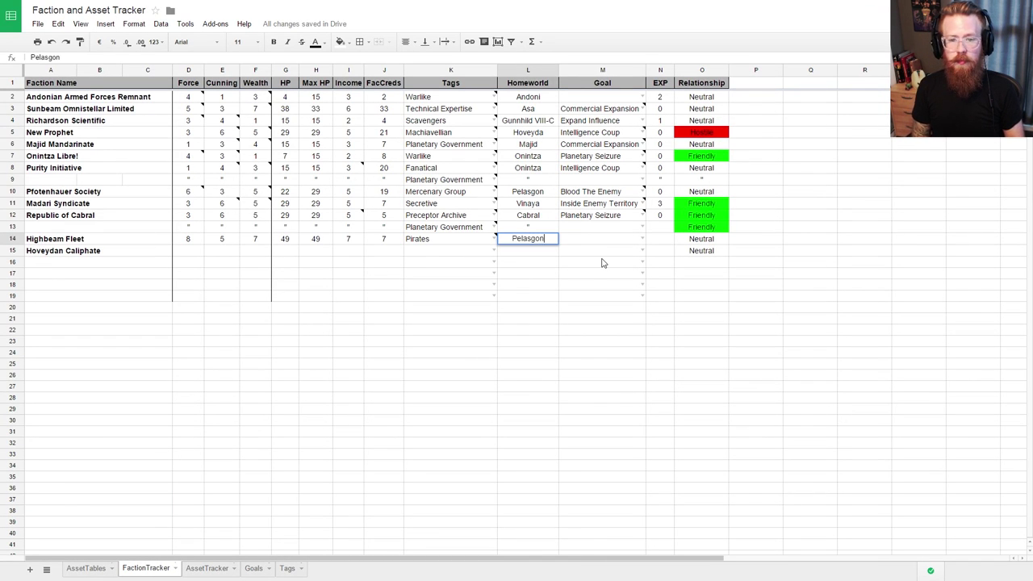
pyautogui.press('Return')
pyautogui.press('Up')
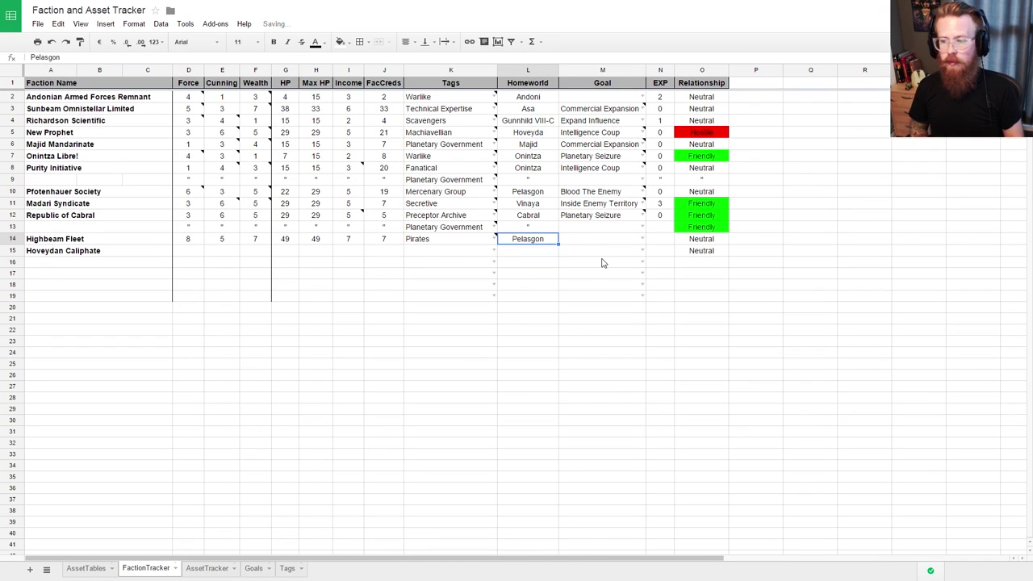
# Step: Set Highbeam Fleet's Goal to Military Conquest and select its EXP cell
pyautogui.press('Right')
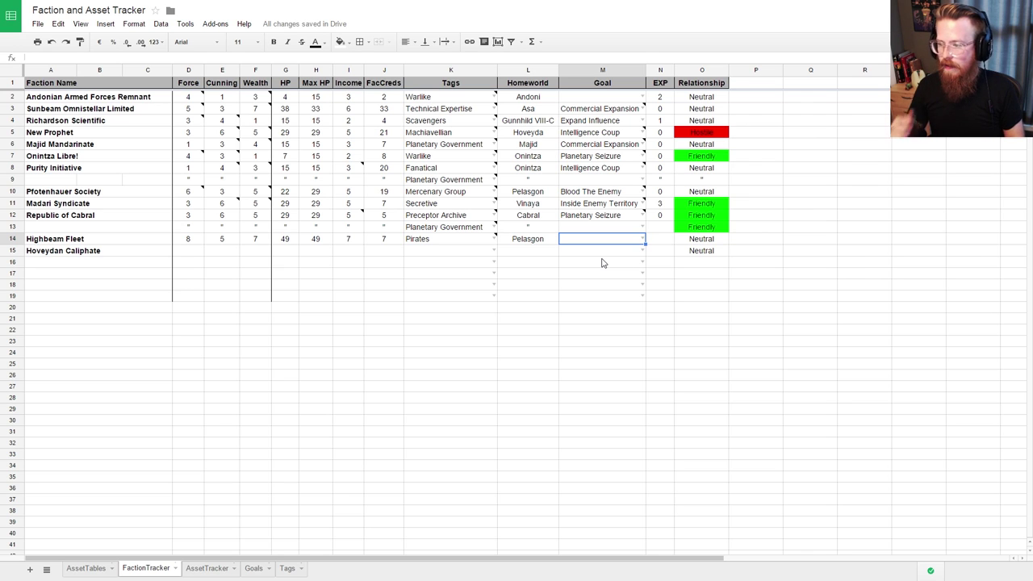
pyautogui.click(643, 242)
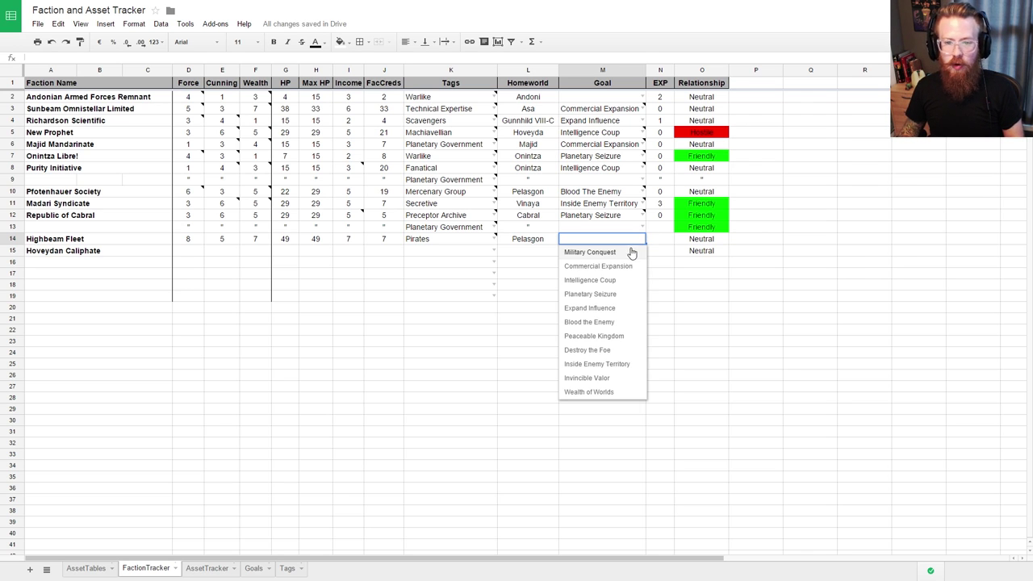
pyautogui.click(614, 255)
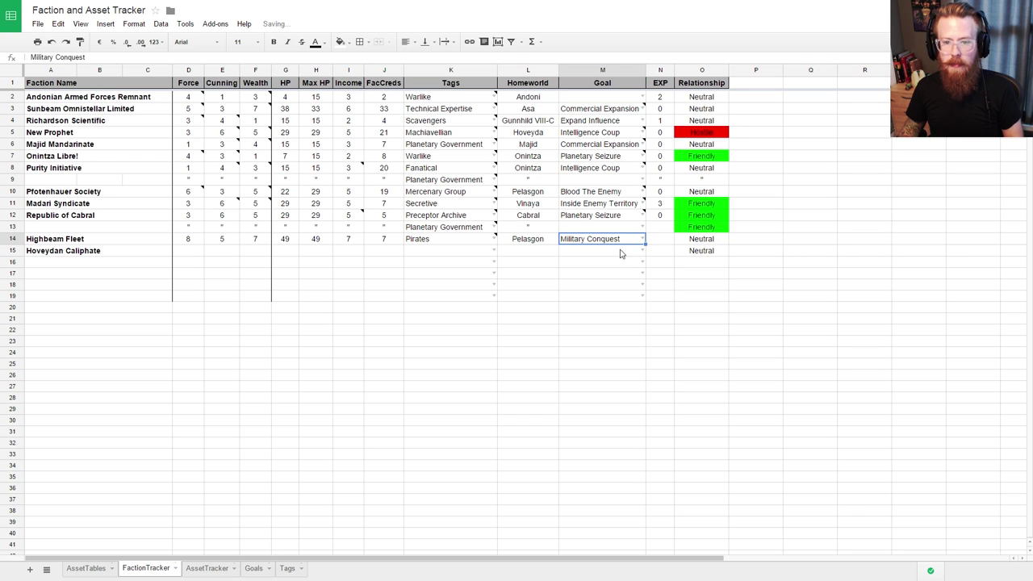
pyautogui.click(663, 241)
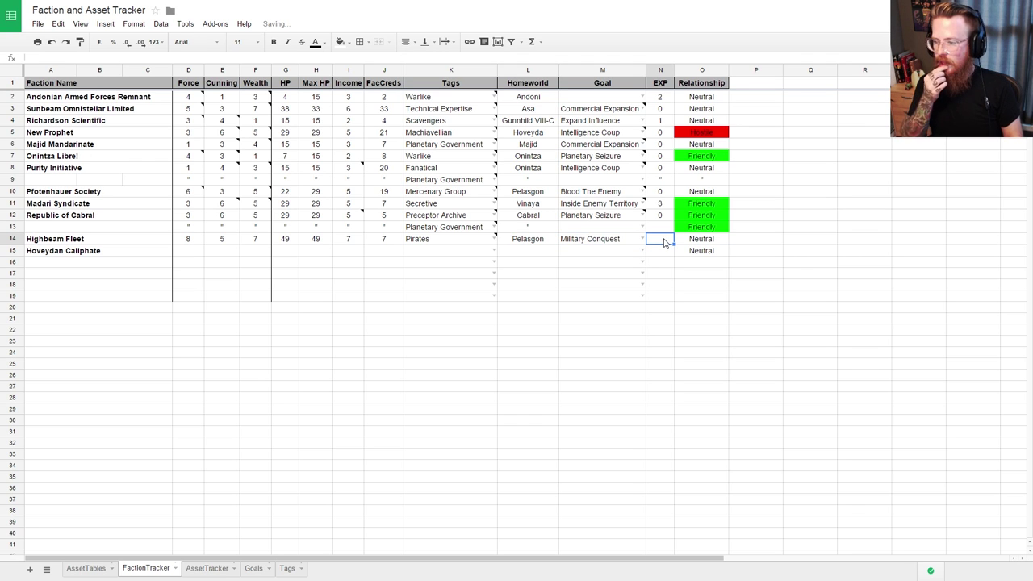
# Step: Set Highbeam Fleet's EXP to 0 and enter a ditto mark (") in the EXP cell of the row above it
pyautogui.write('0')
pyautogui.press('Return')
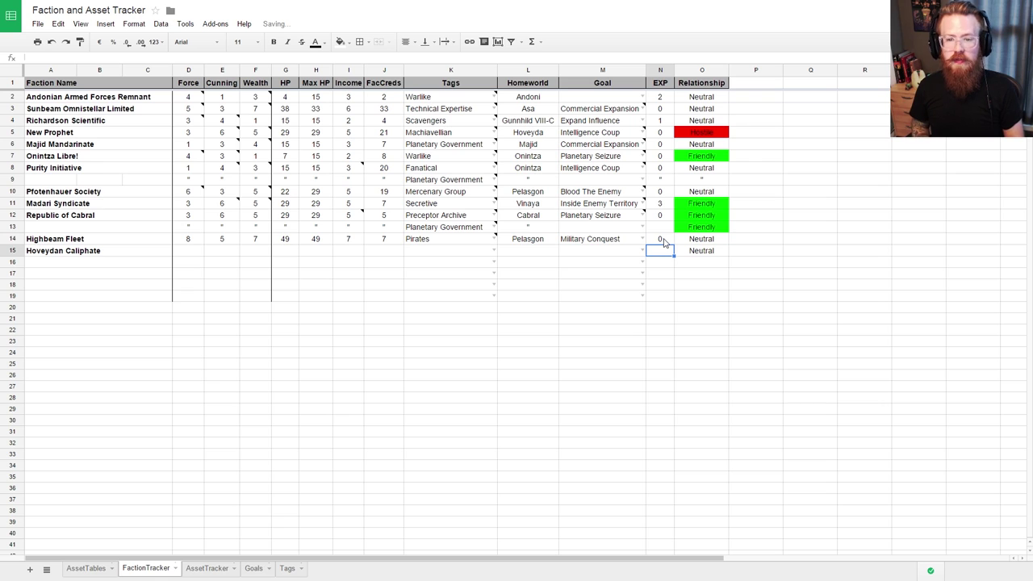
pyautogui.press('Up')
pyautogui.press('Up')
pyautogui.write('"')
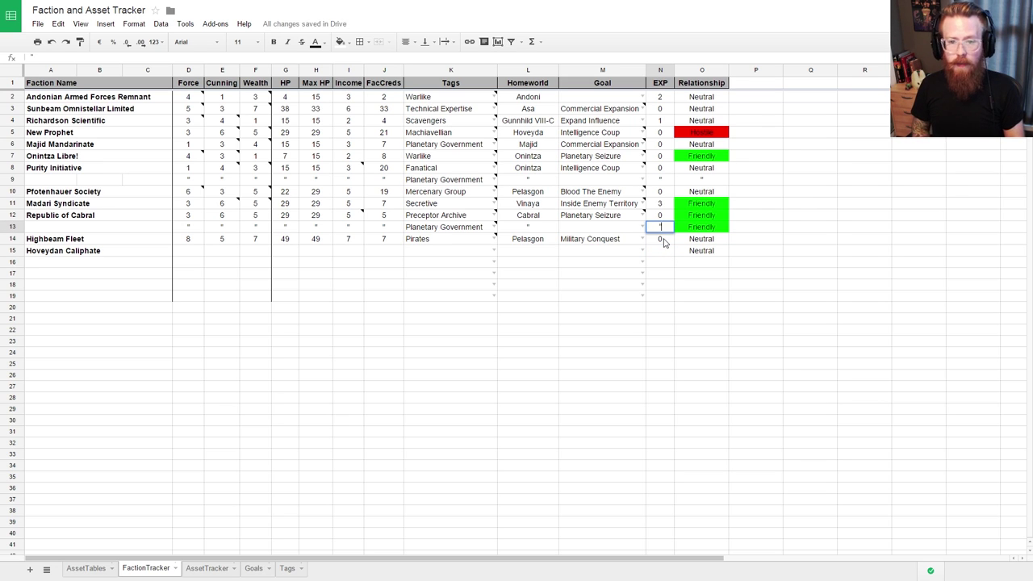
pyautogui.press('Return')
pyautogui.press('Left')
pyautogui.press('Up')
pyautogui.press('Down')
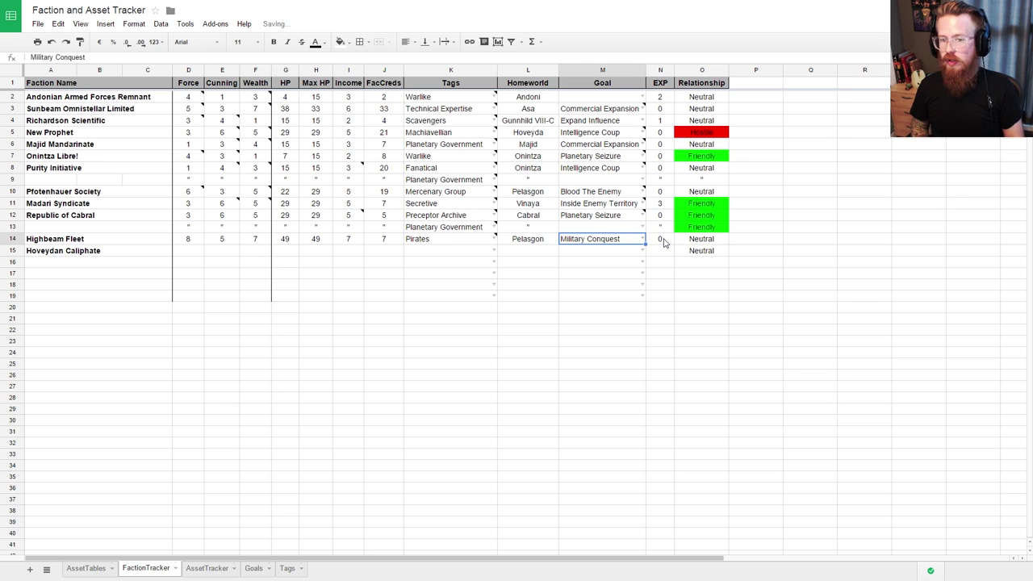
pyautogui.press('Left')
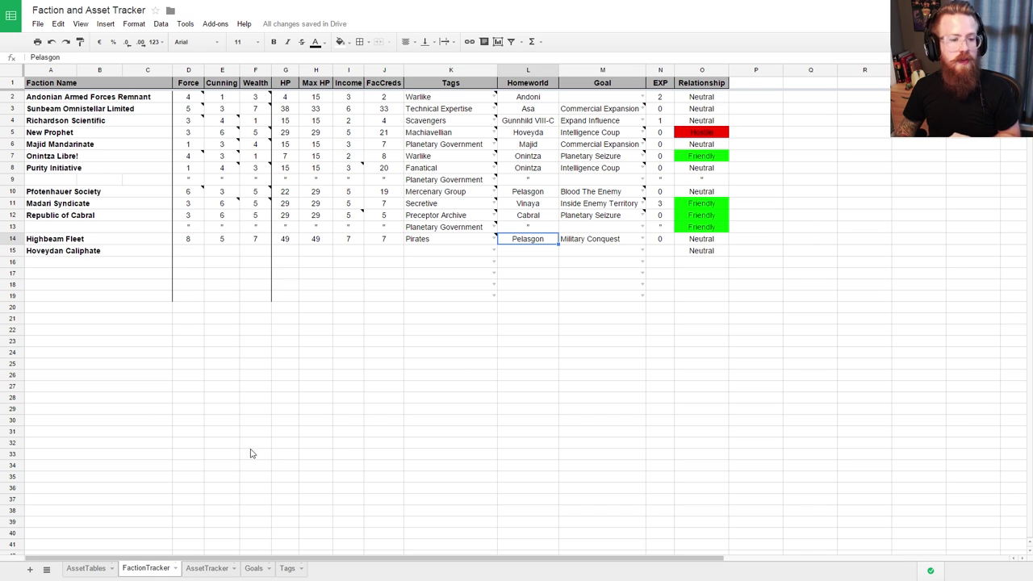
pyautogui.press('Left')
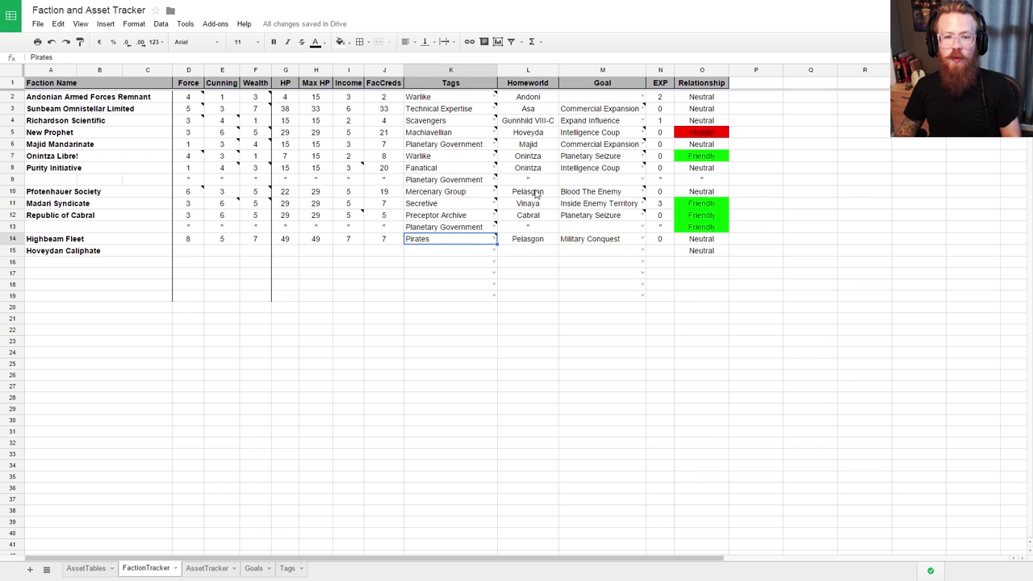
pyautogui.click(406, 433)
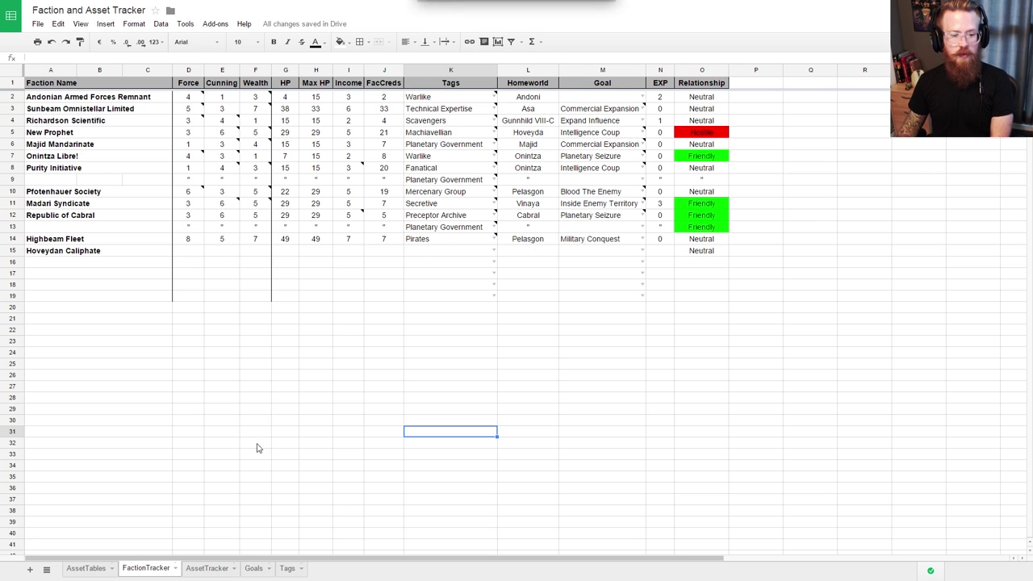
# Step: Open the AssetTracker sheet and check which faction names the first empty row's Owner cell offers
pyautogui.click(194, 567)
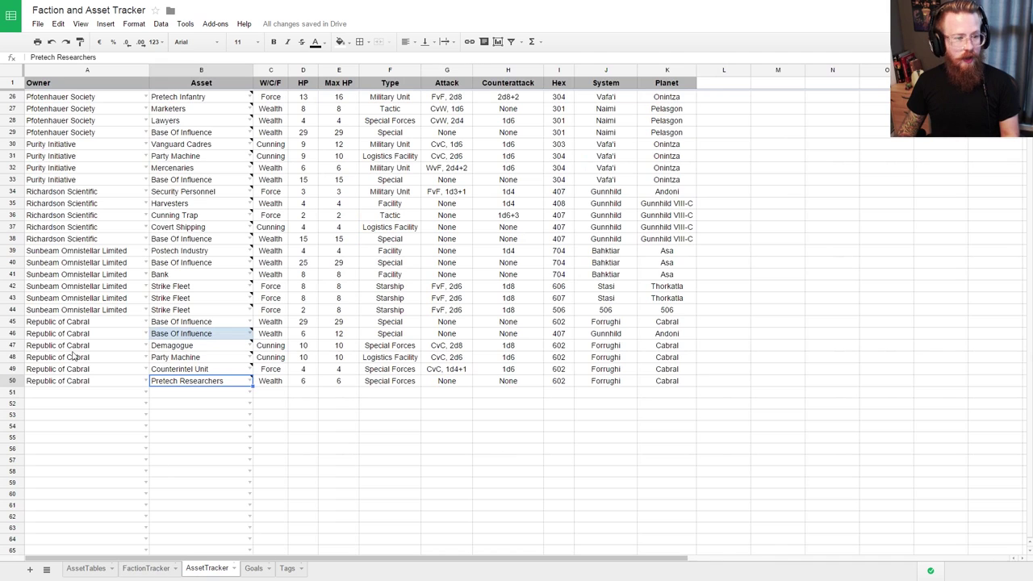
pyautogui.click(142, 392)
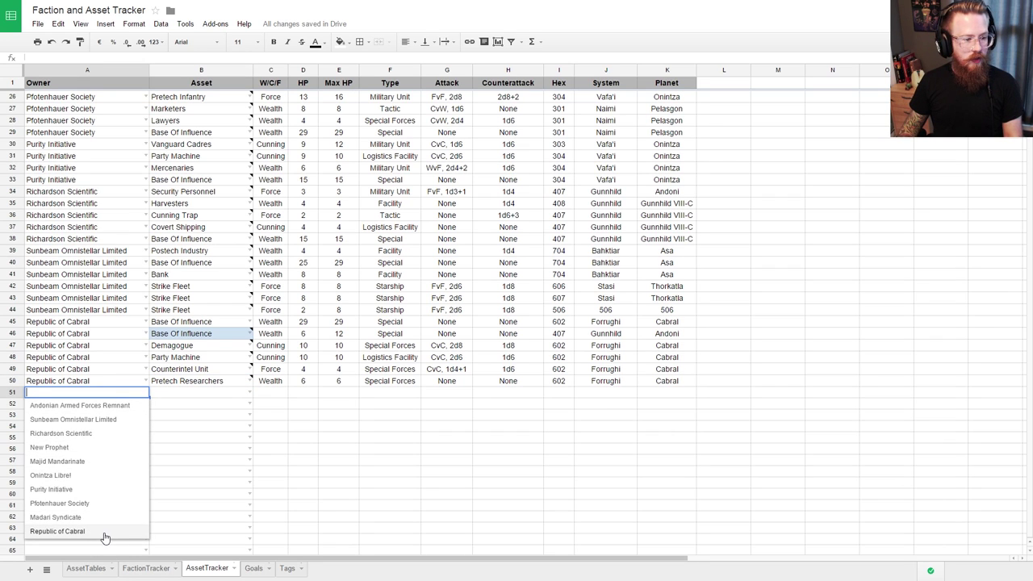
pyautogui.click(820, 334)
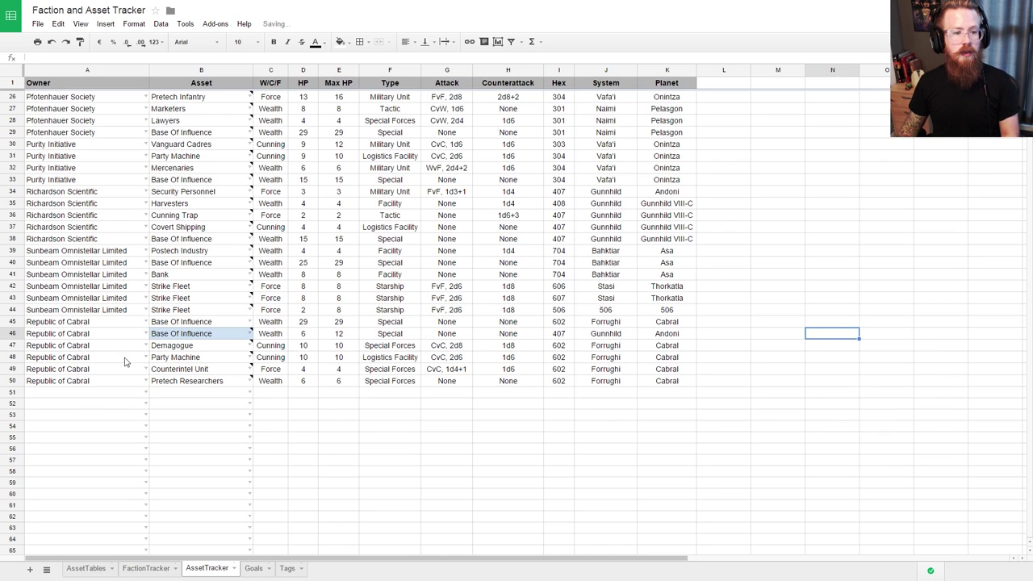
pyautogui.click(81, 393)
pyautogui.click(146, 394)
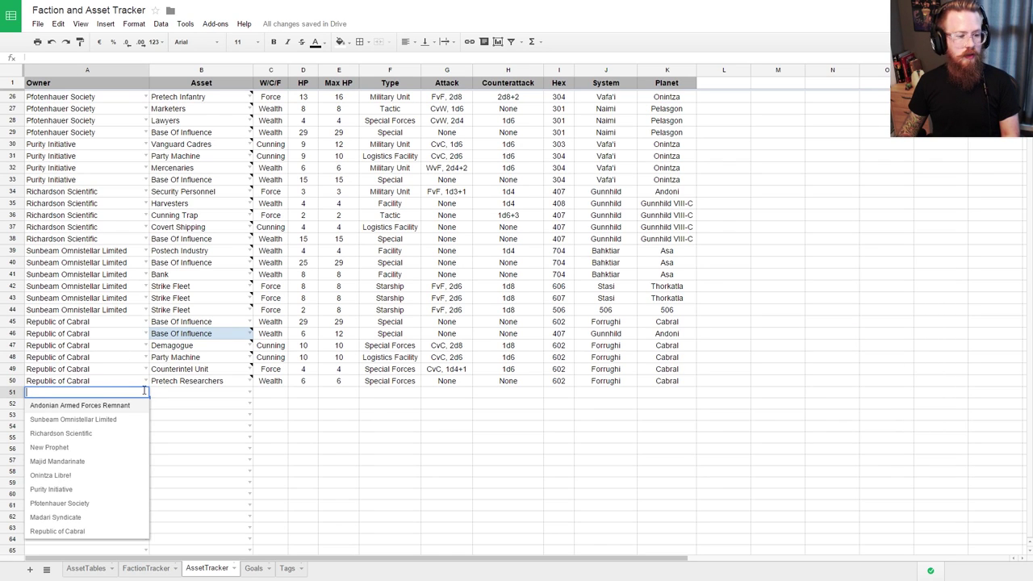
pyautogui.press('Escape')
pyautogui.click(86, 134)
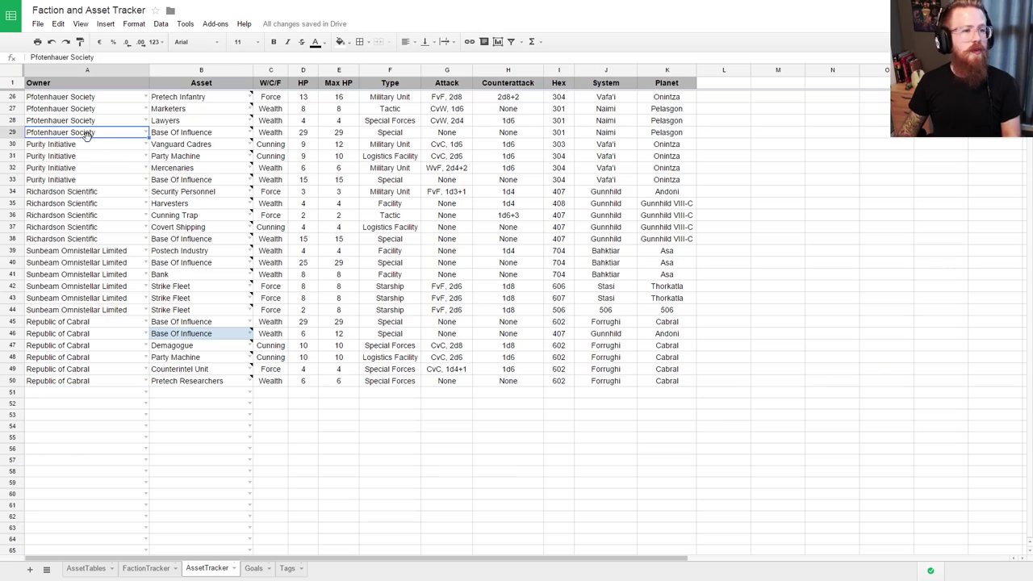
pyautogui.click(87, 250)
pyautogui.click(88, 347)
pyautogui.scroll(6, 95, 369)
pyautogui.scroll(-7, 154, 349)
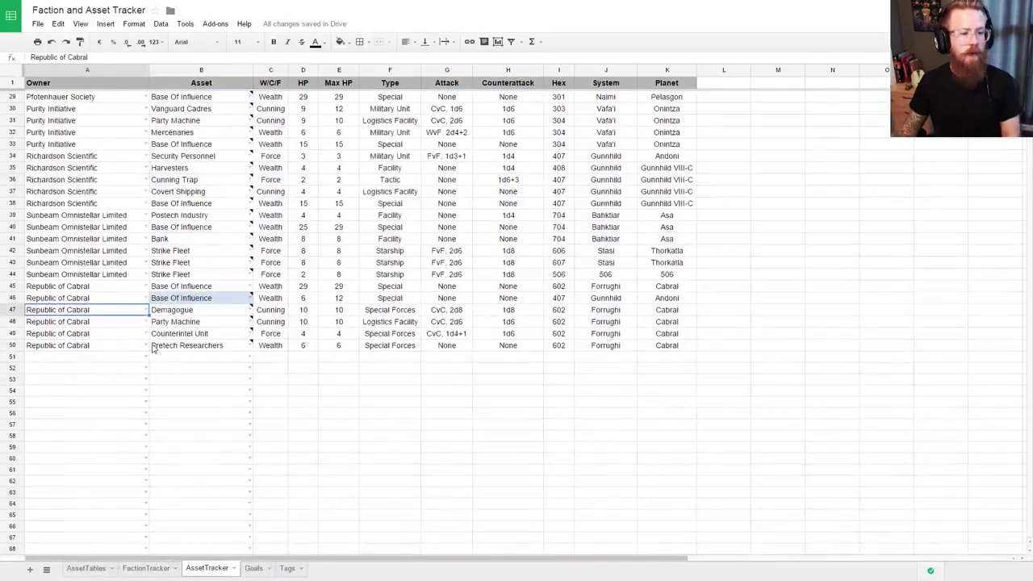
pyautogui.click(146, 356)
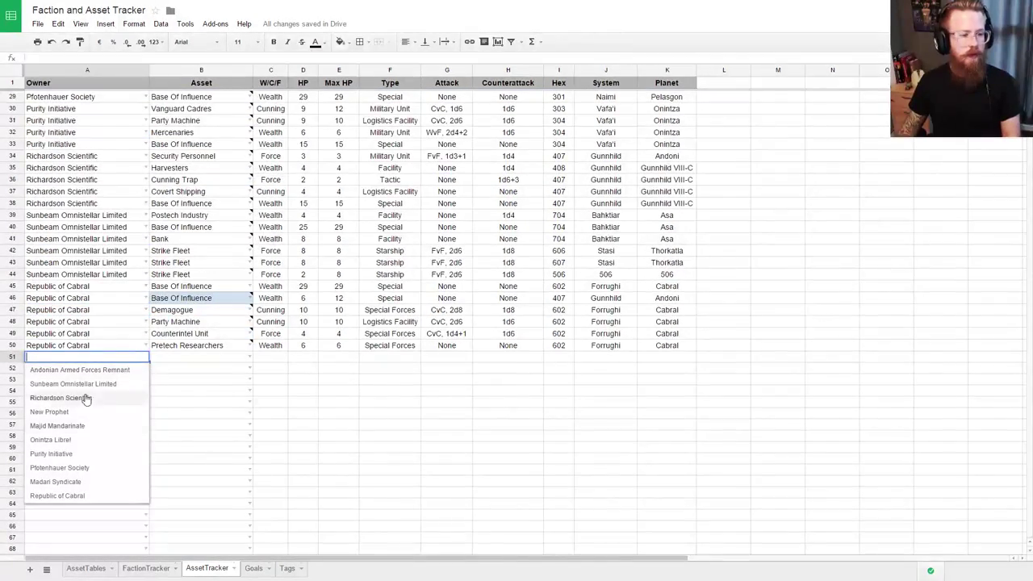
pyautogui.click(797, 405)
# Step: Check the Highbeam Fleet and Hoveydan Caliphate name cells on the FactionTracker sheet, with a brief look at the AssetTables sheet
pyautogui.click(150, 569)
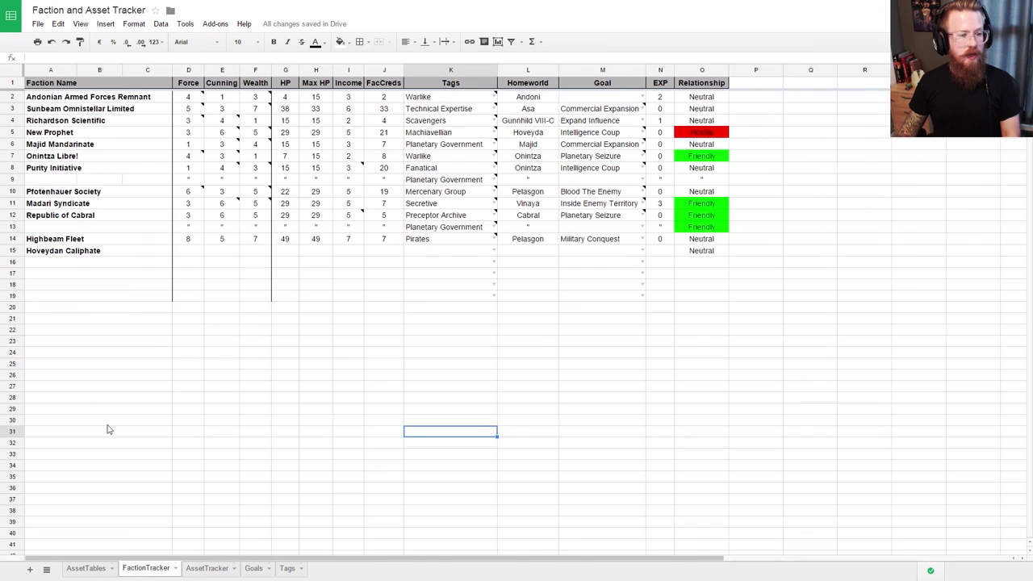
pyautogui.click(66, 239)
pyautogui.click(58, 229)
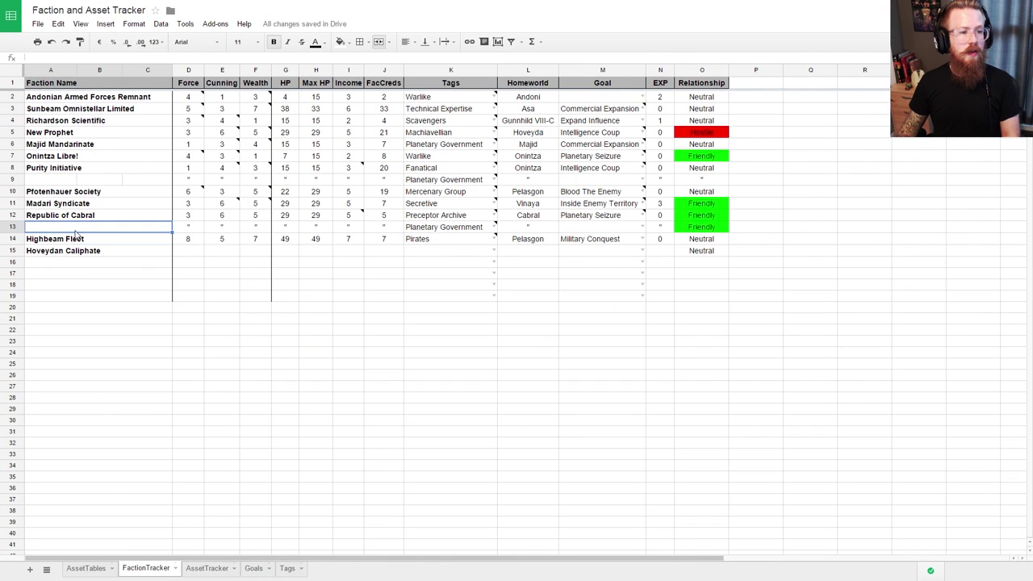
pyautogui.click(77, 234)
pyautogui.click(85, 251)
pyautogui.click(85, 568)
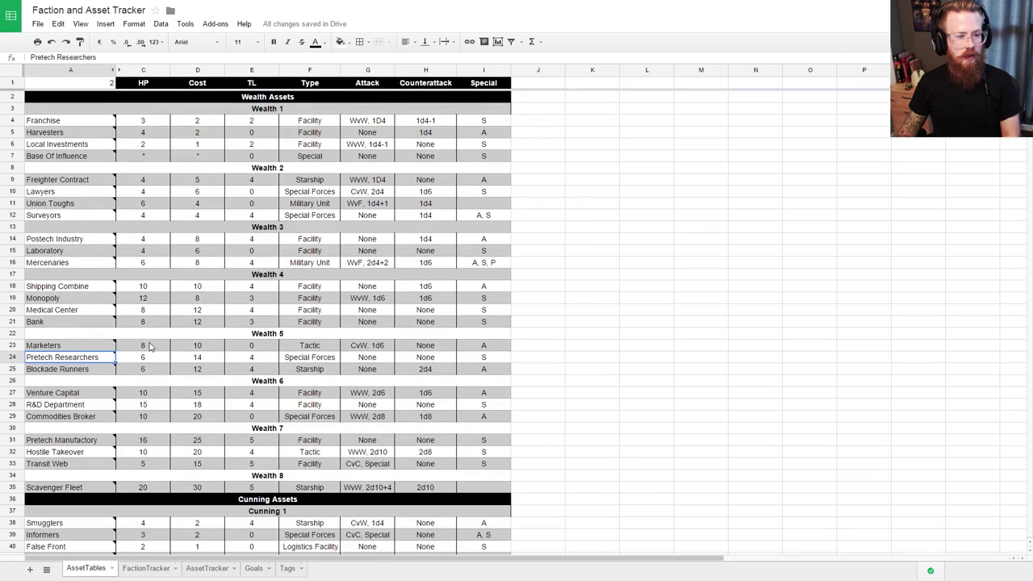
pyautogui.click(146, 568)
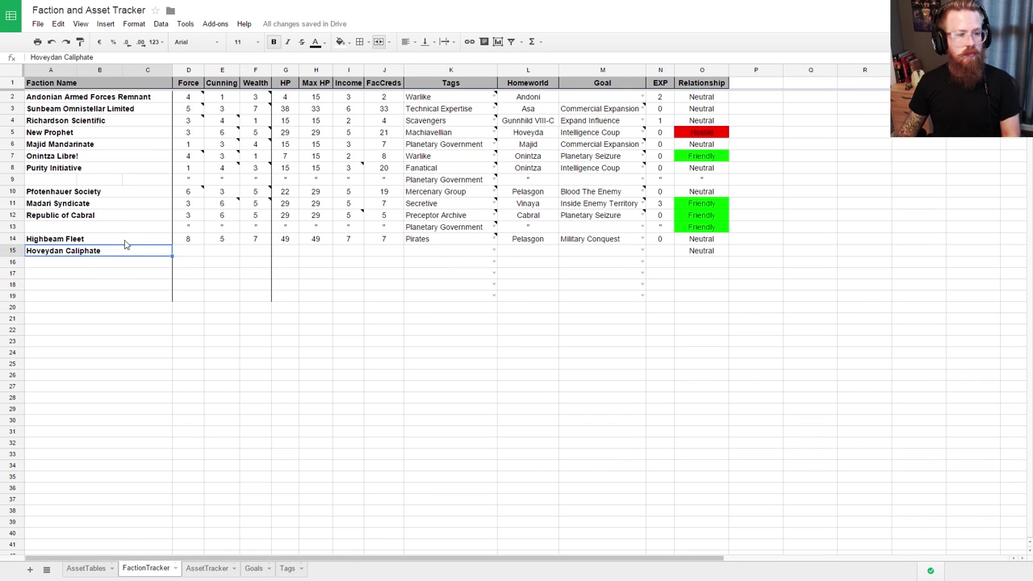
# Step: Try copying the Highbeam Fleet name from FactionTracker into Owner cell A51 of AssetTracker, and undo the paste
pyautogui.moveTo(125, 244); pyautogui.dragTo(104, 326)
pyautogui.click(84, 239)
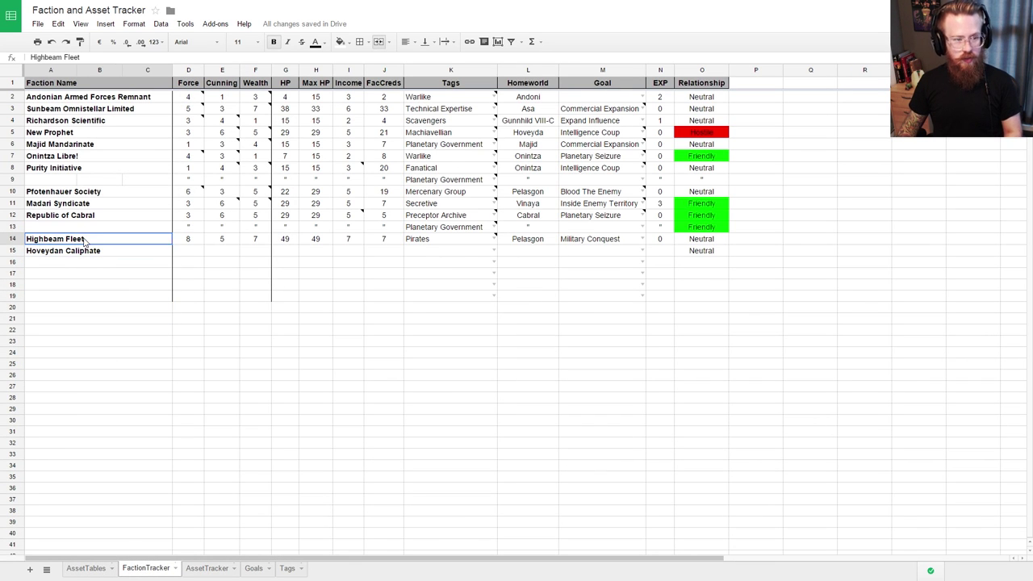
pyautogui.click(206, 568)
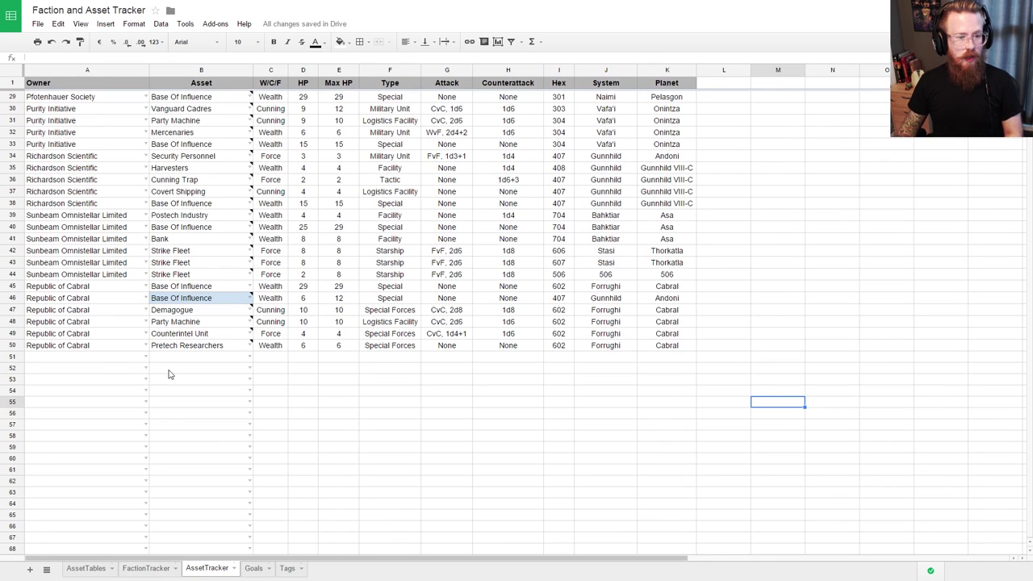
pyautogui.click(103, 357)
pyautogui.write('Highbeam Fleet')
pyautogui.hotkey('ctrl', 'z')
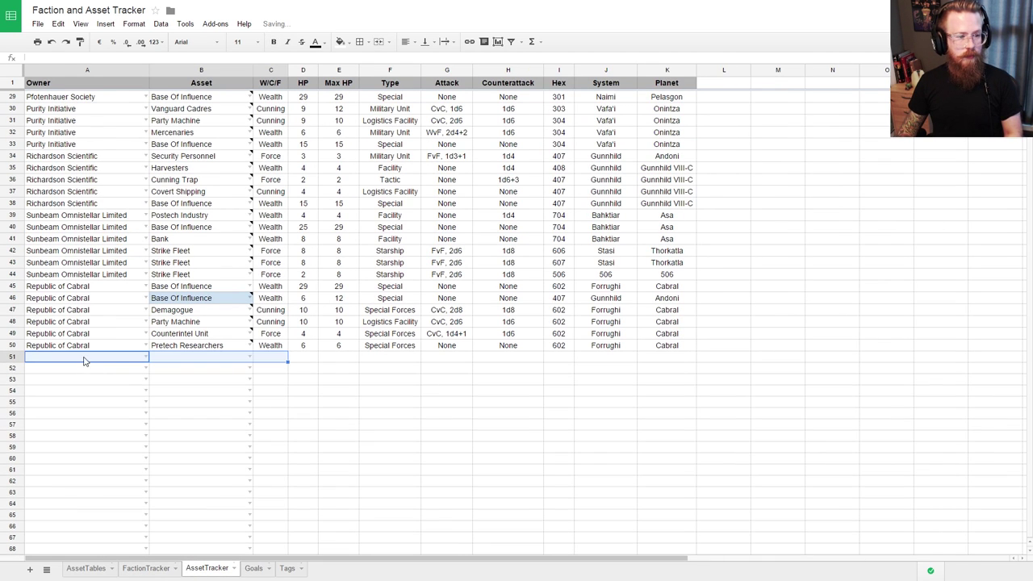
# Step: Try to enter Highbeam Fleet as plain text in Owner cell A51 and dismiss the message
pyautogui.click(89, 360)
pyautogui.write('Highbeam Fleet')
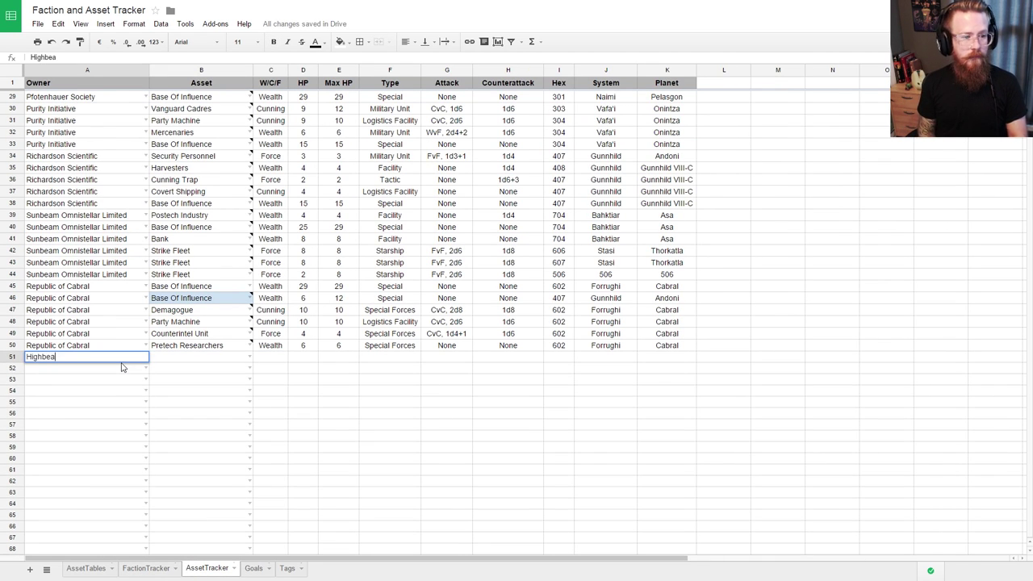
pyautogui.press('Return')
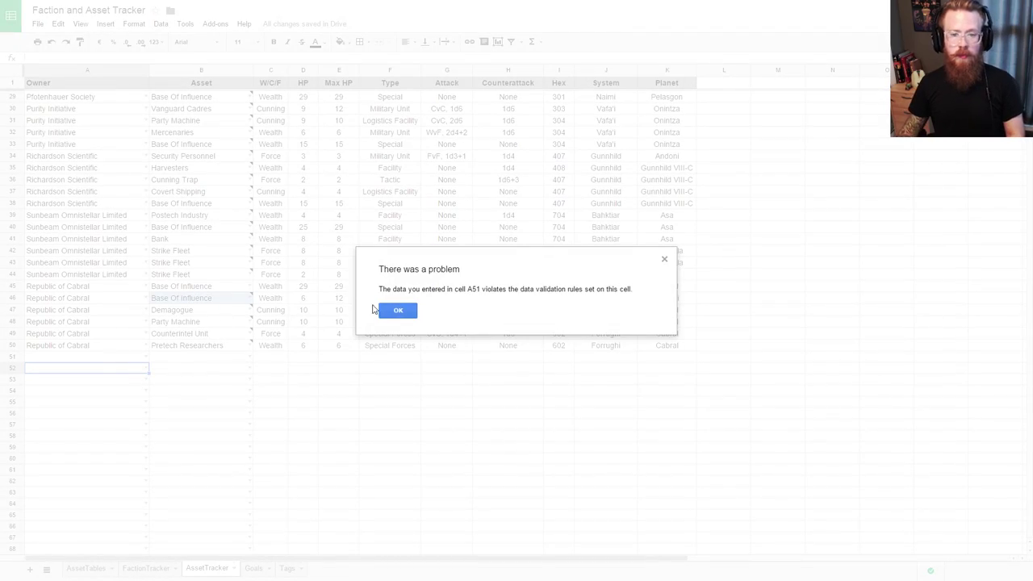
pyautogui.click(398, 310)
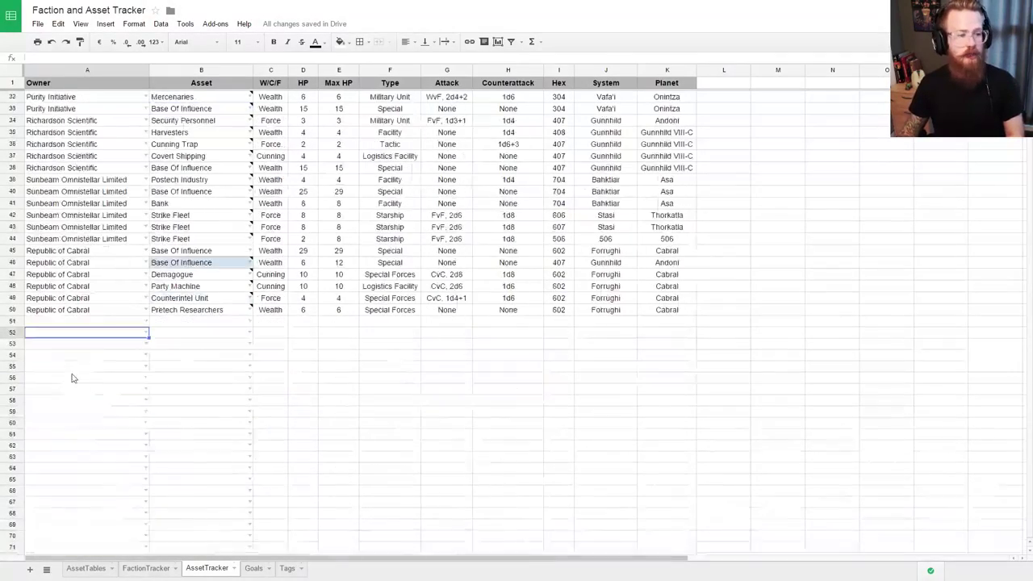
# Step: Insert a row above the first Republic of Cabral asset in row 45 and try entering Highbeam Fleet as its Owner
pyautogui.click(8, 252)
pyautogui.rightClick(8, 251)
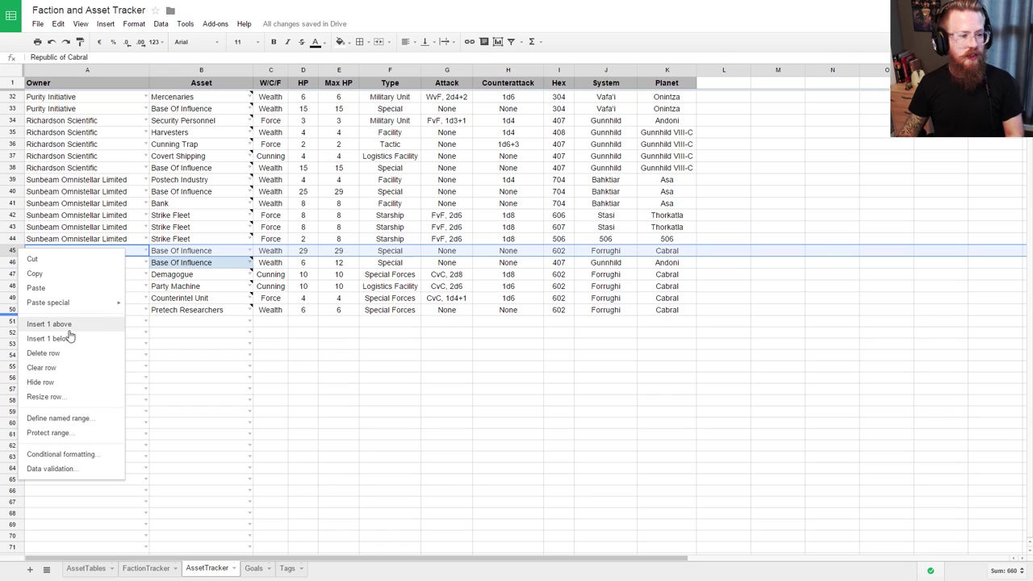
pyautogui.click(68, 326)
pyautogui.click(146, 249)
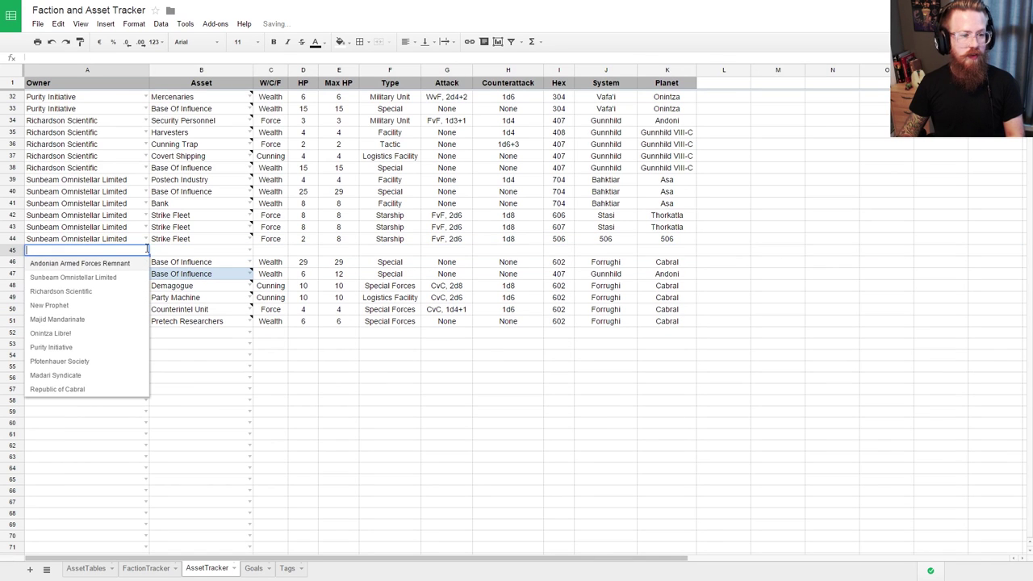
pyautogui.write('High')
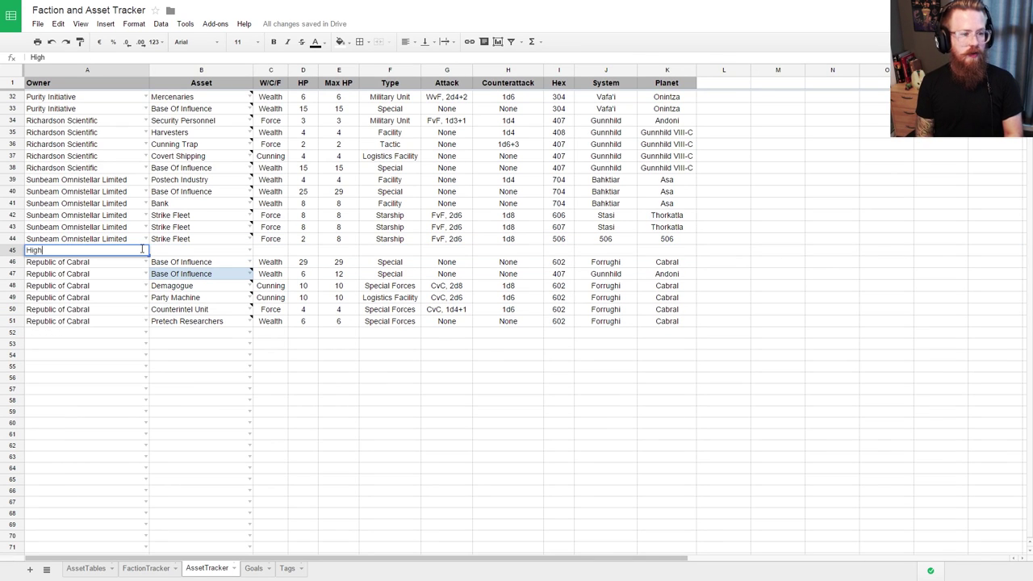
pyautogui.write('beam Fleet')
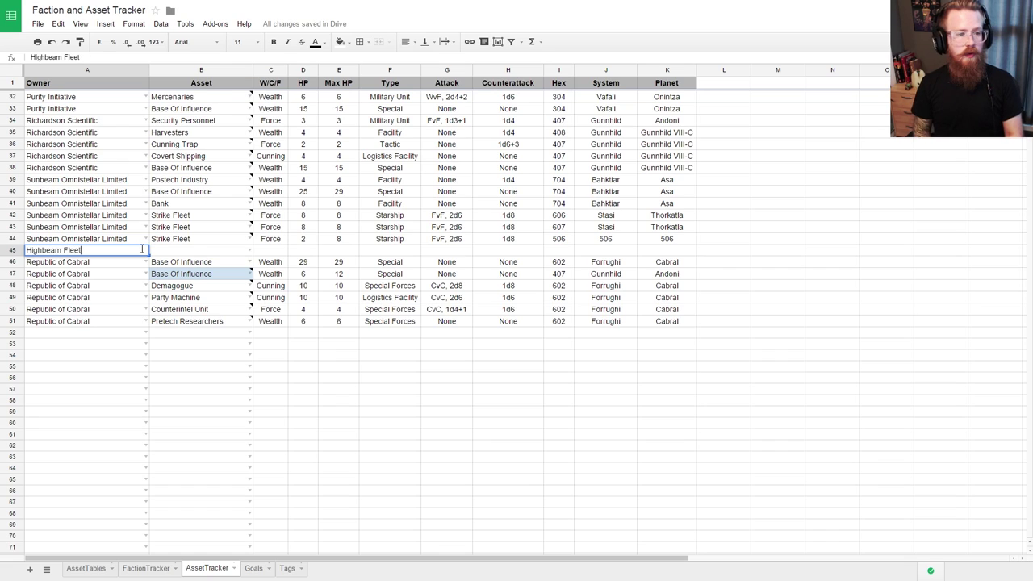
pyautogui.press('Return')
pyautogui.press('Return')
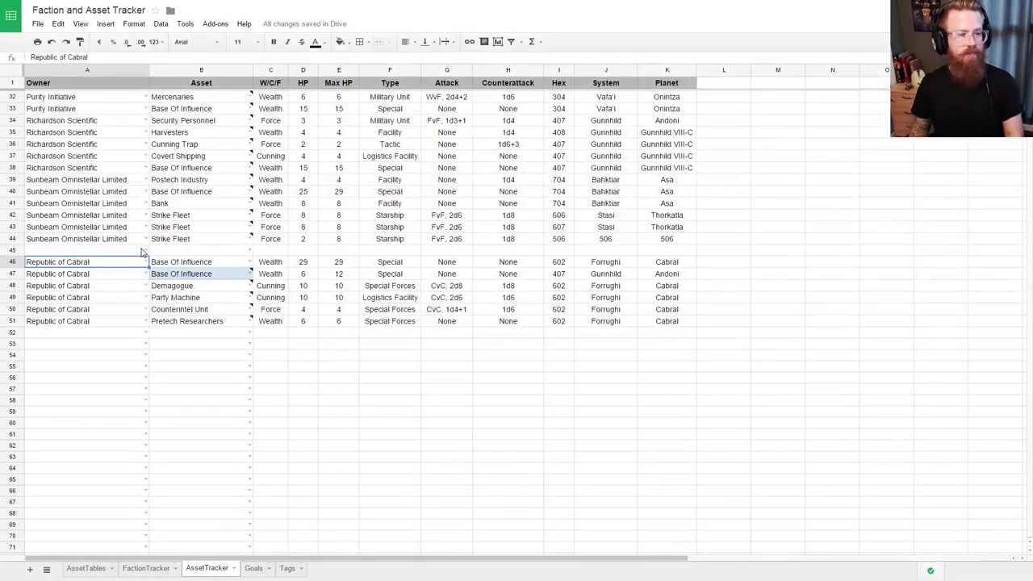
# Step: Delete the empty row 45 above the Republic of Cabral assets
pyautogui.click(10, 250)
pyautogui.rightClick(10, 250)
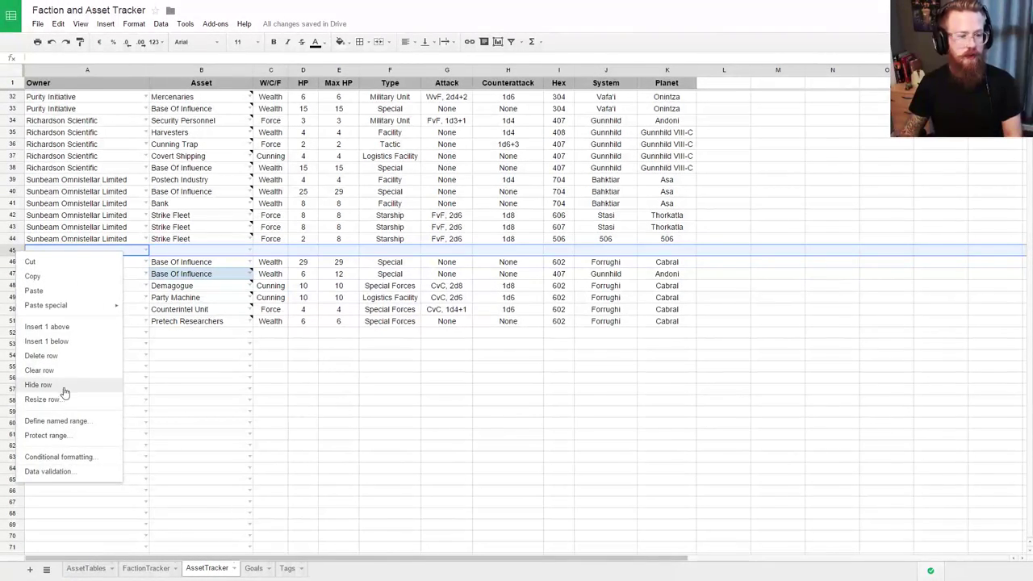
pyautogui.click(58, 362)
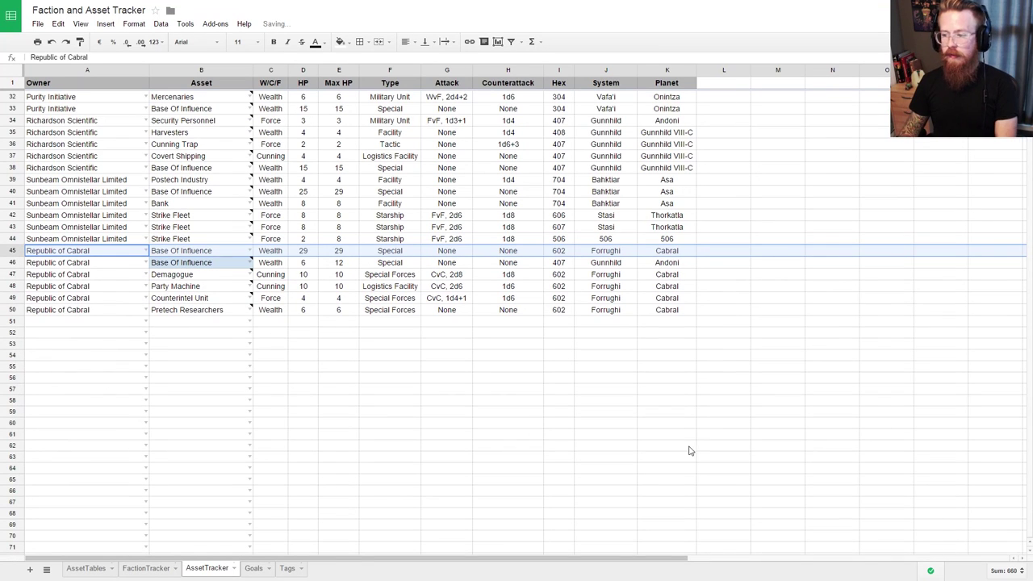
pyautogui.click(146, 568)
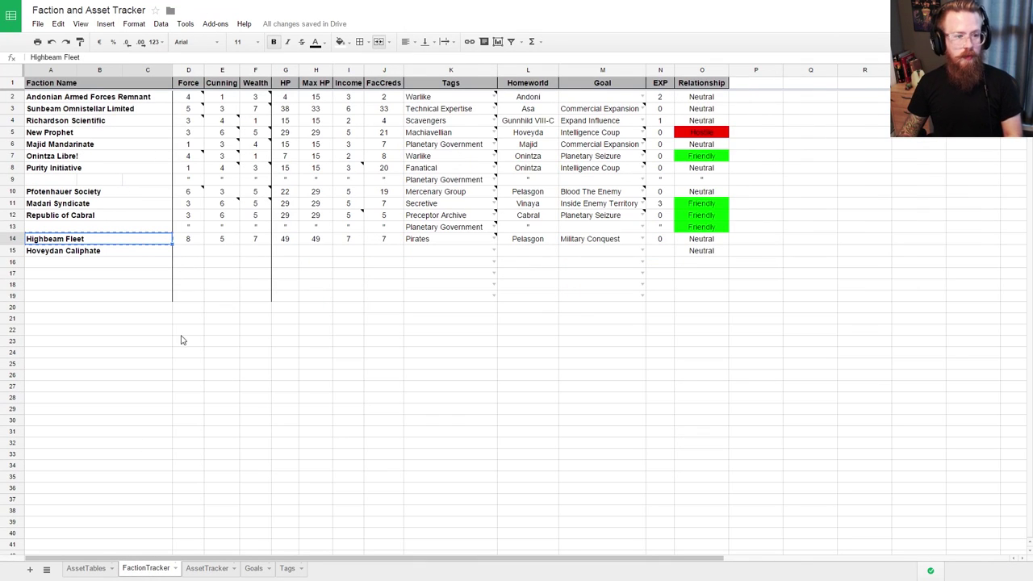
pyautogui.click(120, 285)
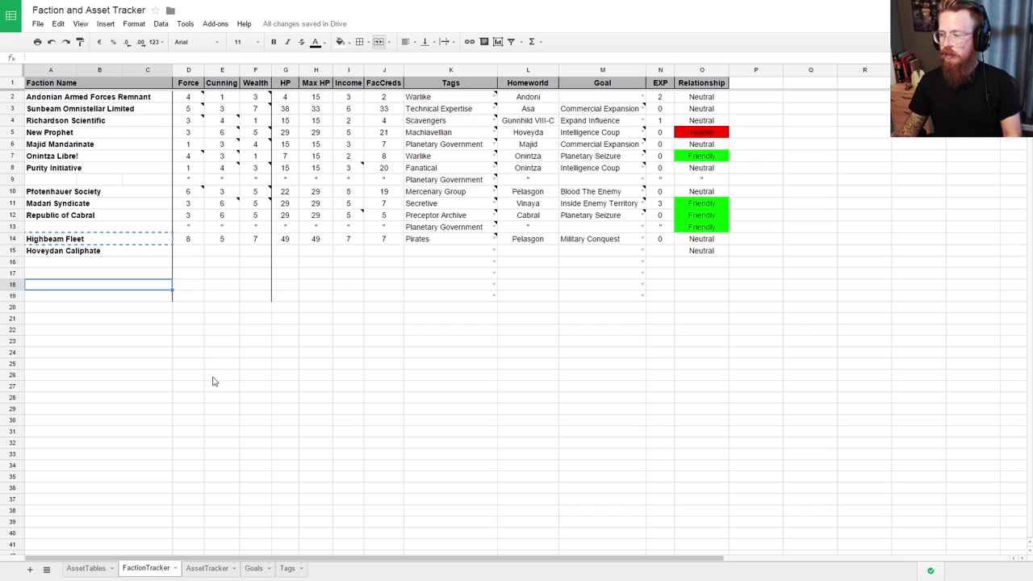
pyautogui.click(207, 568)
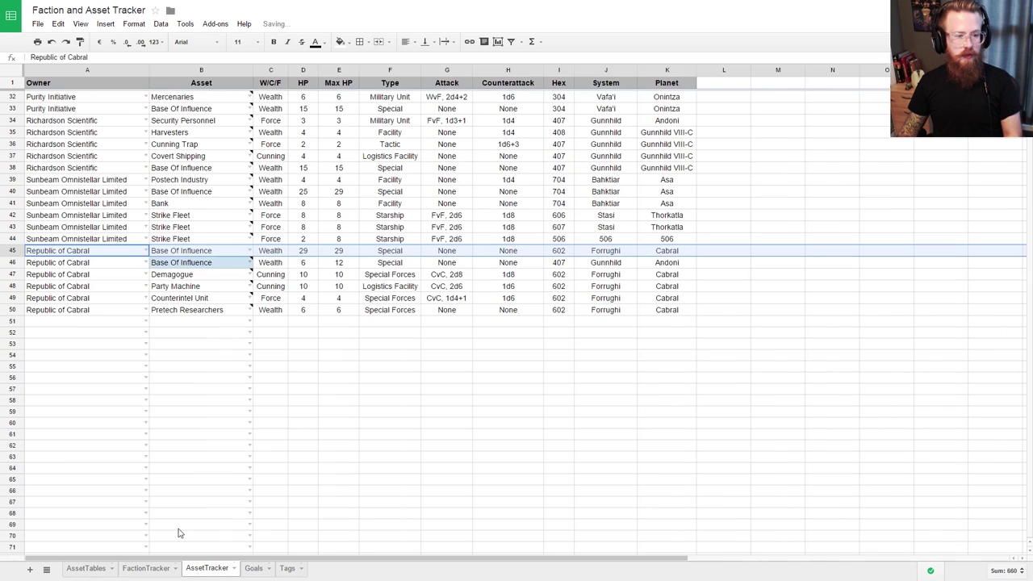
# Step: Fill the Republic of Cabral owner entry from A50 down through A63 of the AssetTracker sheet
pyautogui.click(92, 309)
pyautogui.click(93, 331)
pyautogui.click(129, 311)
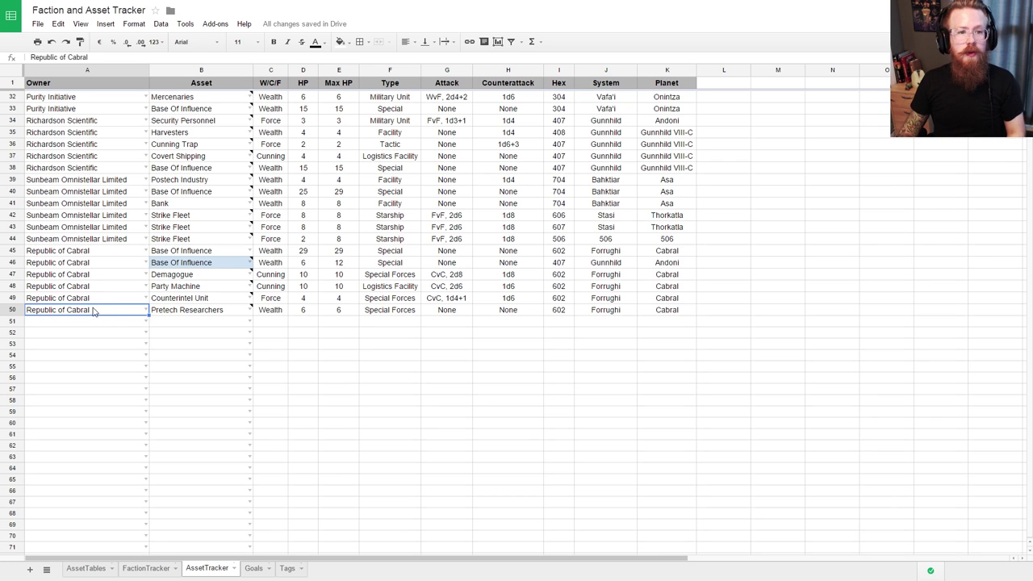
pyautogui.moveTo(81, 312); pyautogui.dragTo(79, 461)
pyautogui.hotkey('ctrl', 'd')
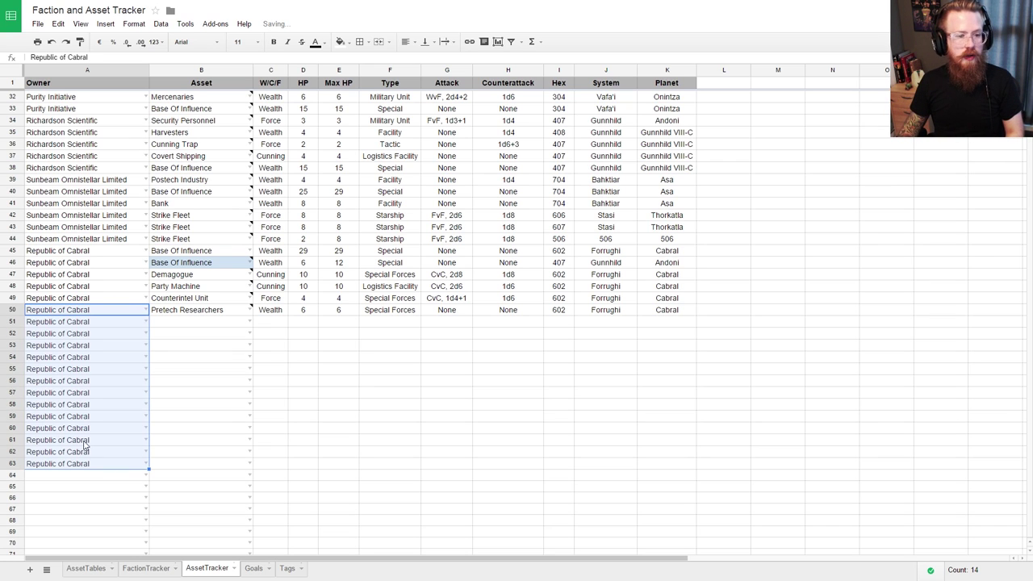
# Step: Undo the last fill of Republic of Cabral owner entries below row 50
pyautogui.hotkey('ctrl', 'z')
pyautogui.click(92, 325)
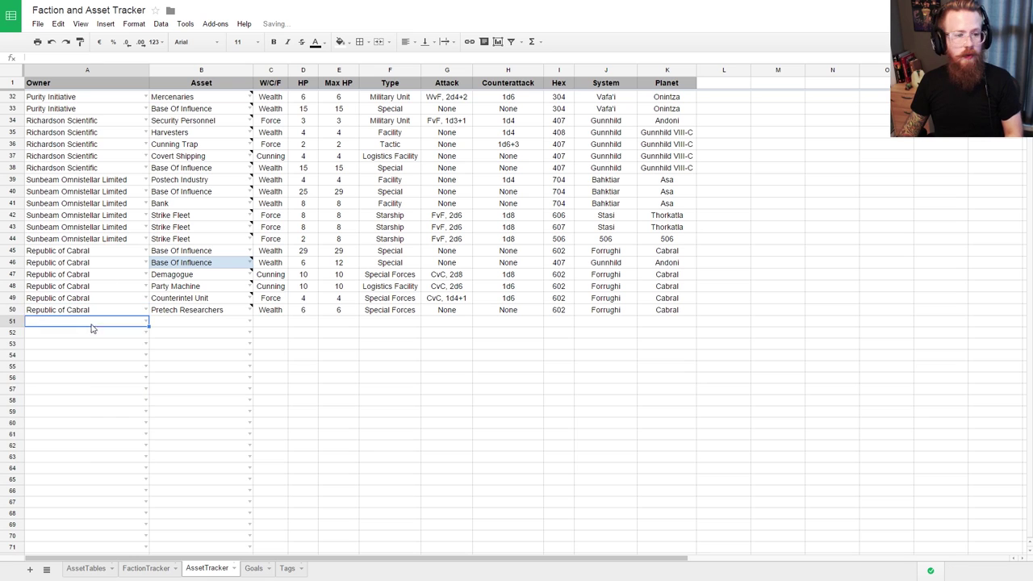
pyautogui.click(75, 313)
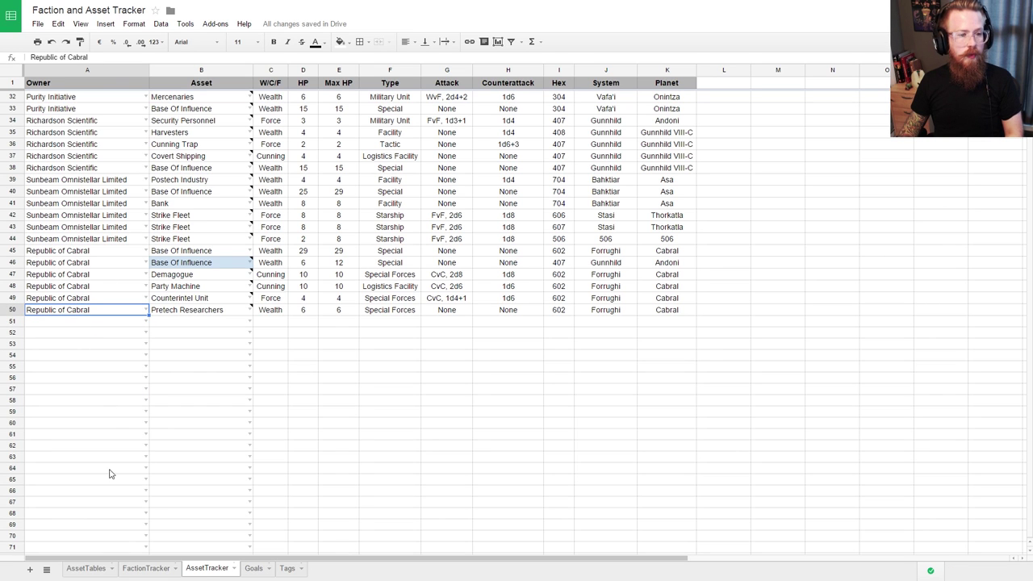
# Step: Open the data validation settings for Owner cell A51 of the AssetTracker sheet
pyautogui.moveTo(78, 305); pyautogui.dragTo(61, 458)
pyautogui.scroll(-6, 94, 295)
pyautogui.rightClick(60, 460)
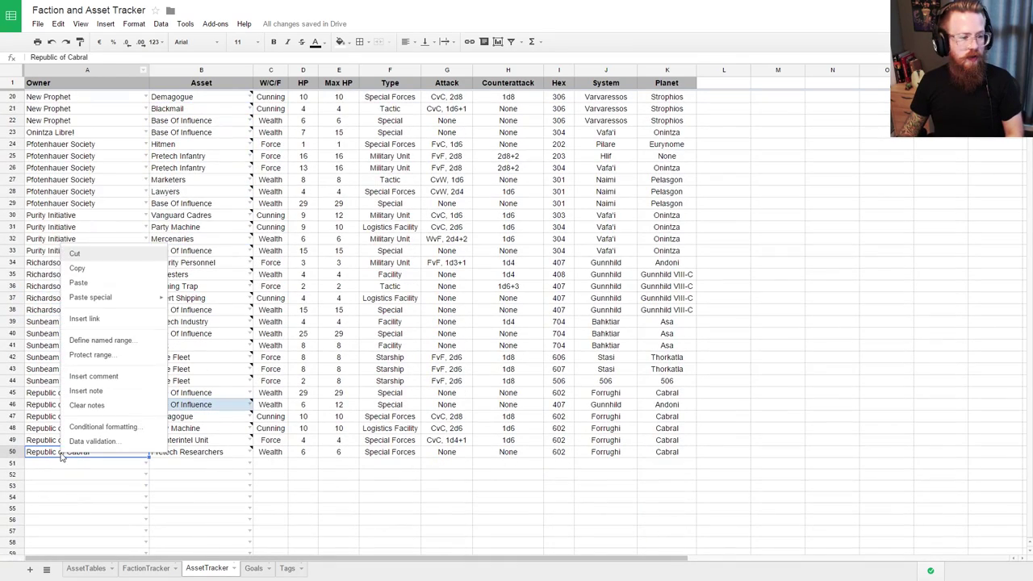
pyautogui.click(61, 460)
pyautogui.rightClick(61, 459)
pyautogui.click(88, 451)
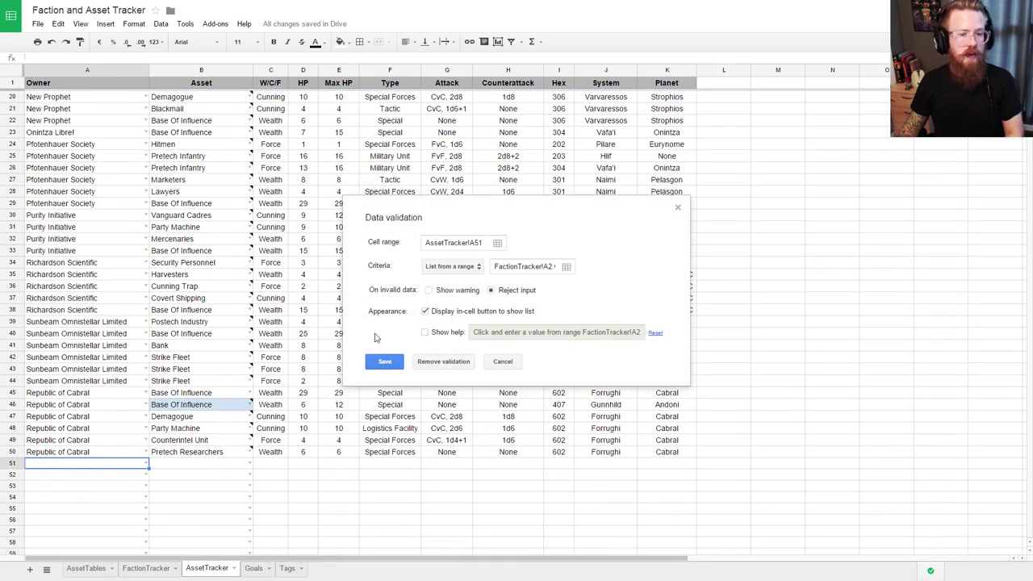
pyautogui.click(470, 242)
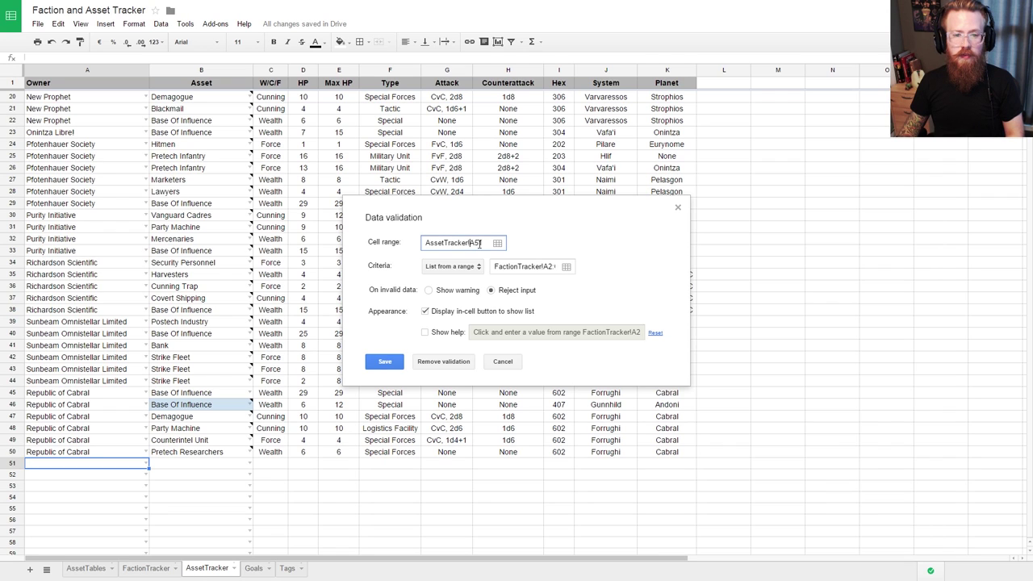
pyautogui.click(518, 271)
pyautogui.click(551, 266)
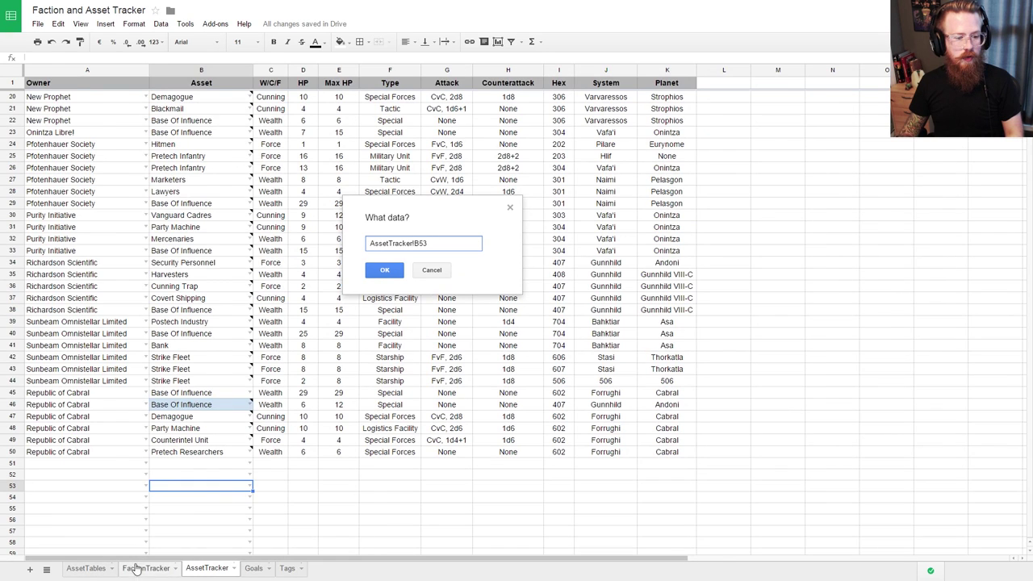
pyautogui.click(141, 569)
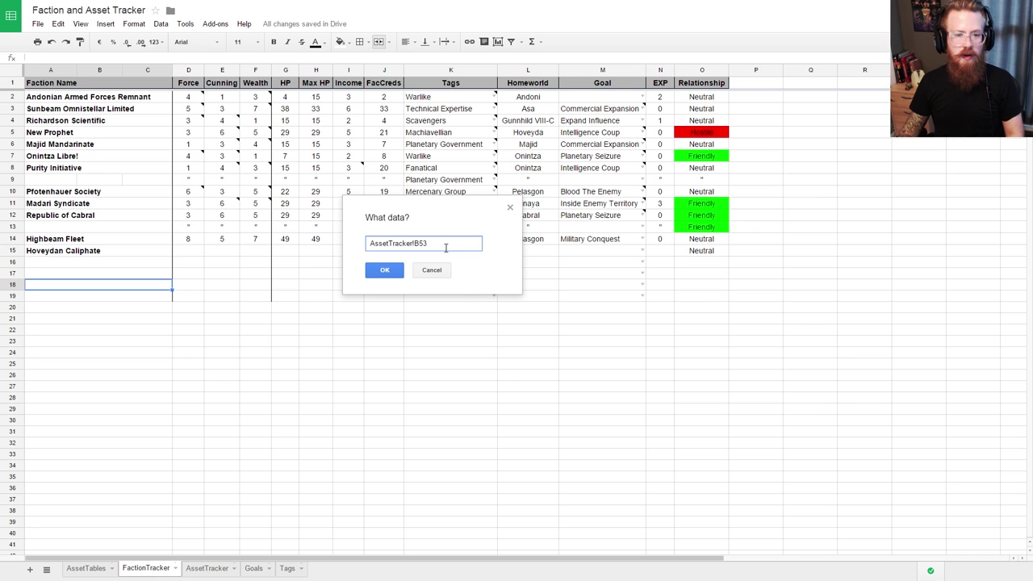
pyautogui.click(509, 207)
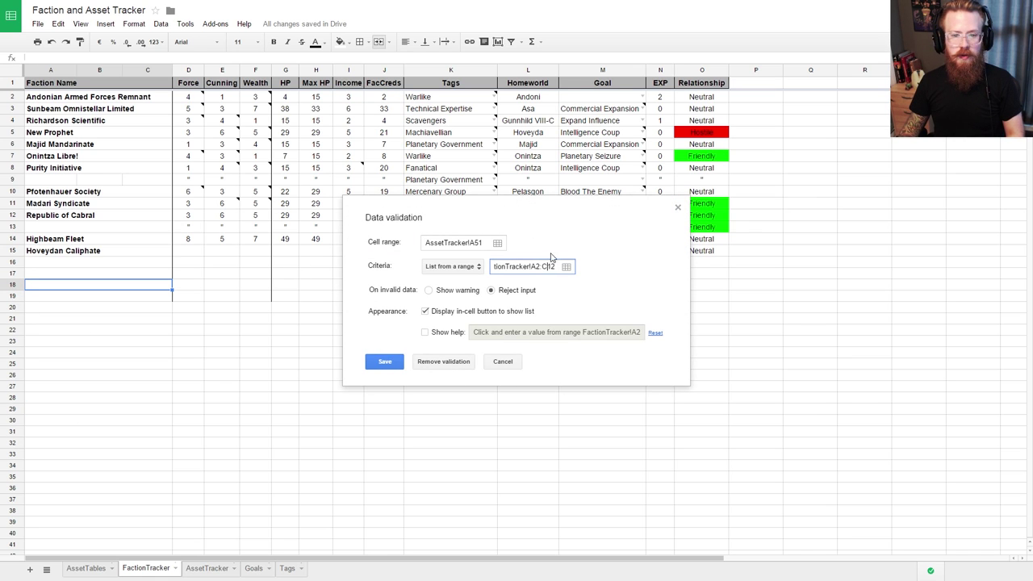
# Step: Extend the validation's list range for A51 to FactionTracker!A2:C25 and save the rule
pyautogui.press('BackSpace')
pyautogui.press('BackSpace')
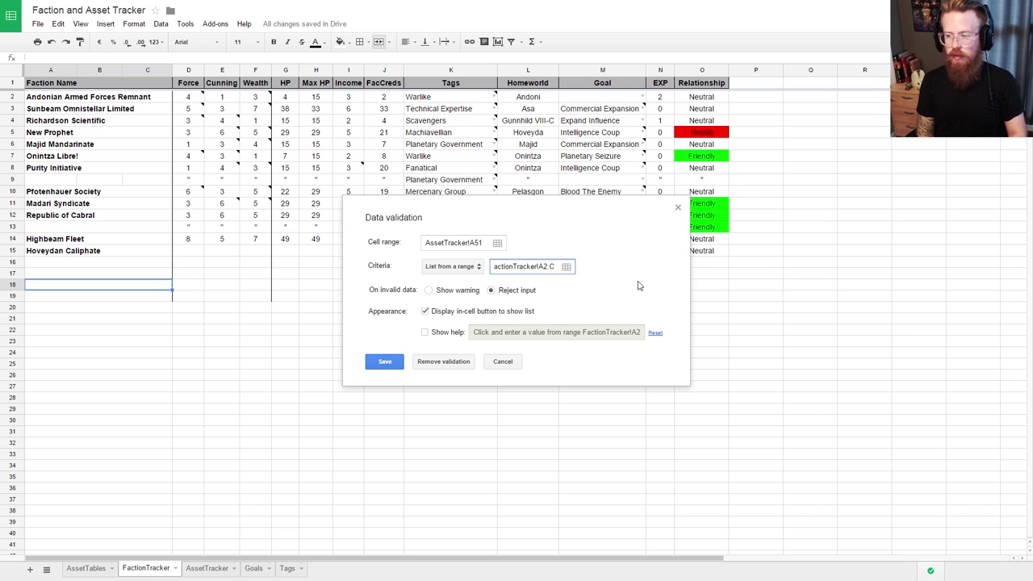
pyautogui.write('15')
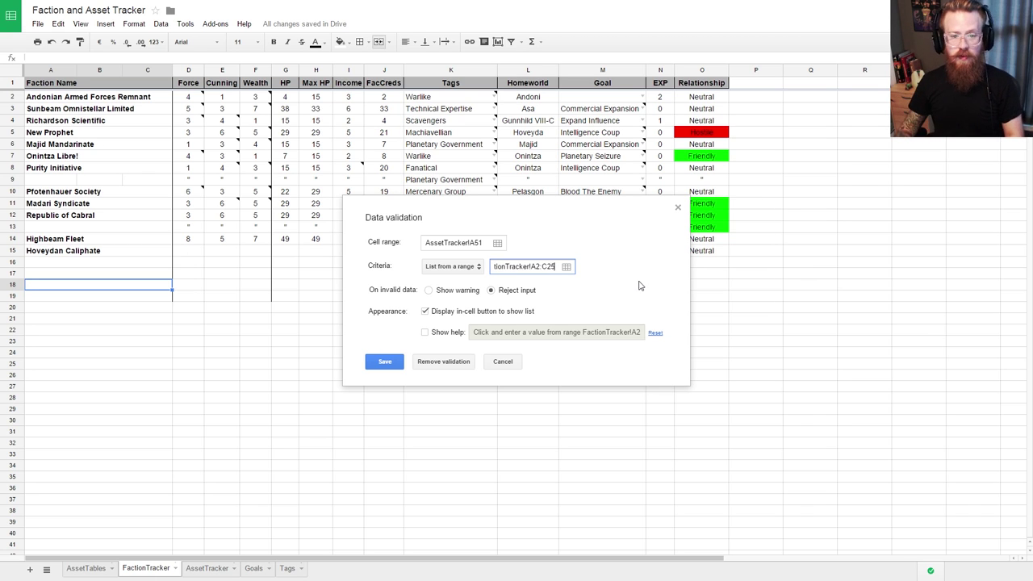
pyautogui.click(384, 362)
pyautogui.click(85, 568)
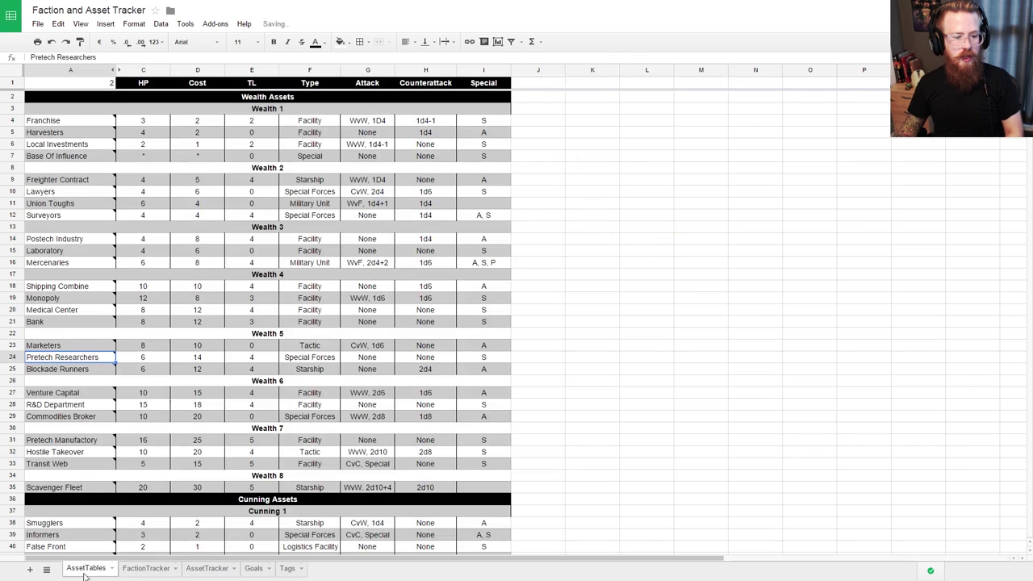
pyautogui.click(213, 571)
pyautogui.click(146, 568)
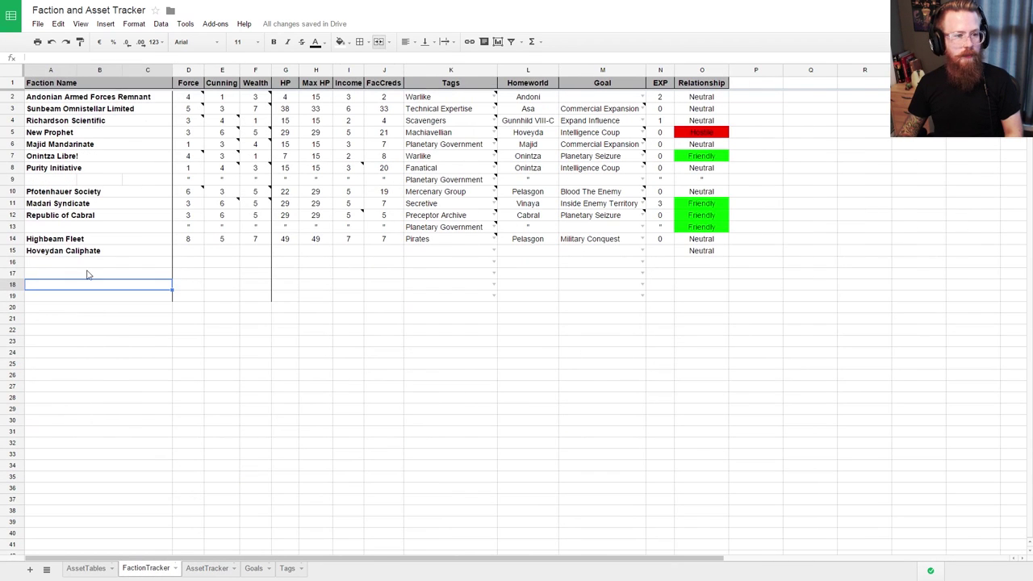
pyautogui.click(69, 266)
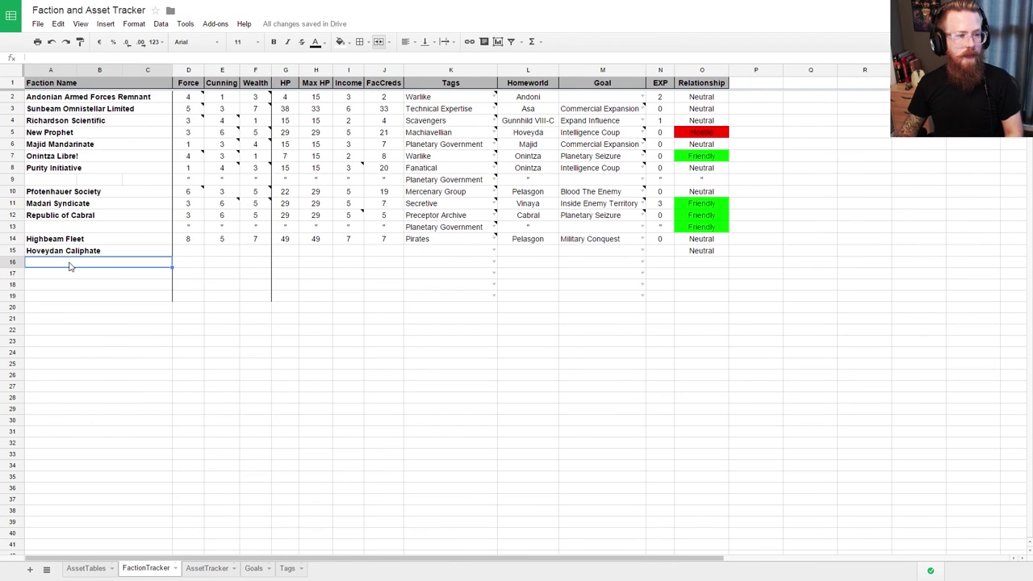
# Step: Choose Highbeam Fleet as the Owner in cell A51 of the AssetTracker sheet
pyautogui.click(212, 571)
pyautogui.click(145, 463)
pyautogui.scroll(-1, 121, 487)
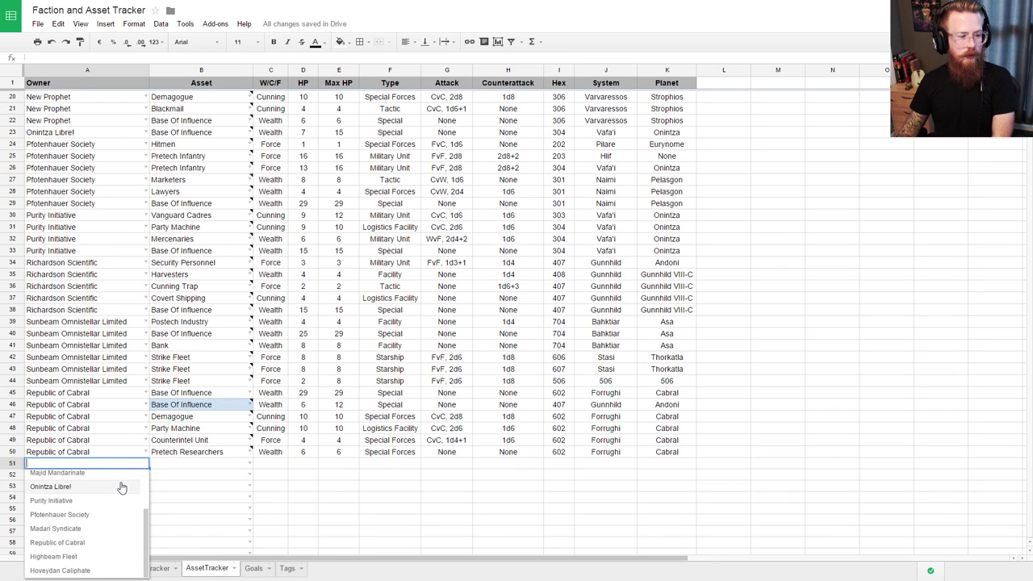
pyautogui.click(89, 556)
pyautogui.scroll(-2, 831, 442)
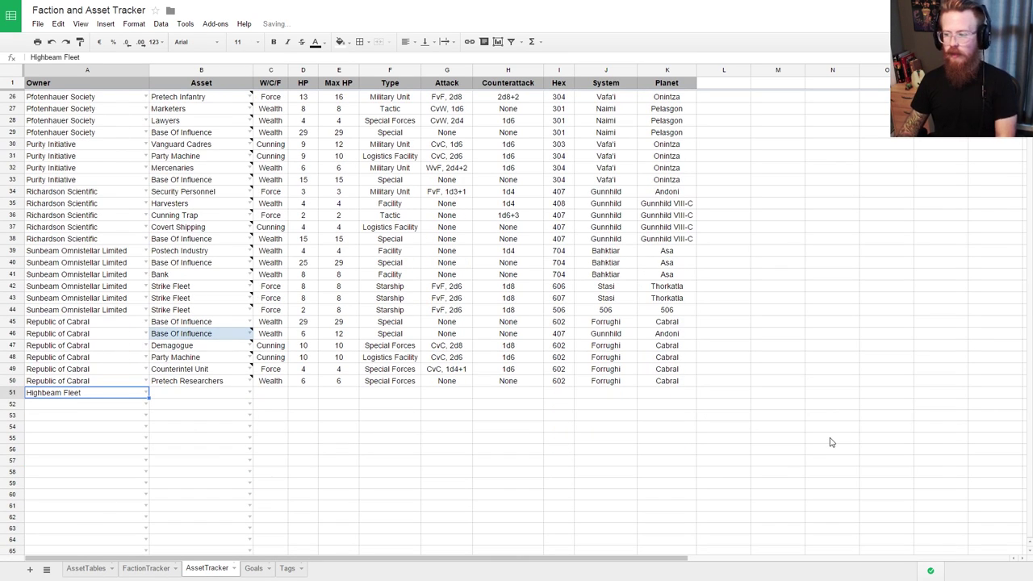
# Step: Try to enter Highbeam Fleet as the Owner in cell A52
pyautogui.press('Down')
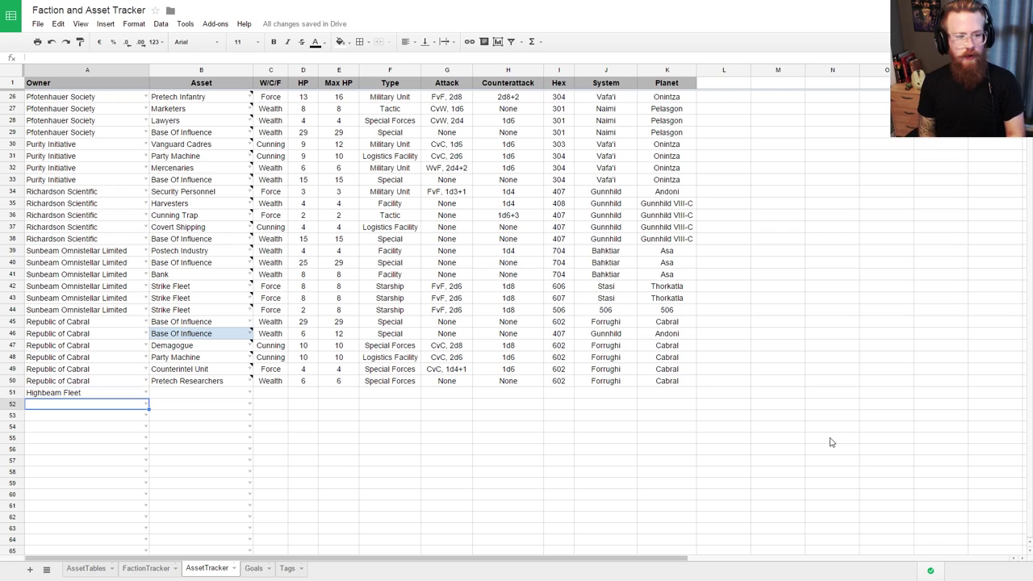
pyautogui.write('high')
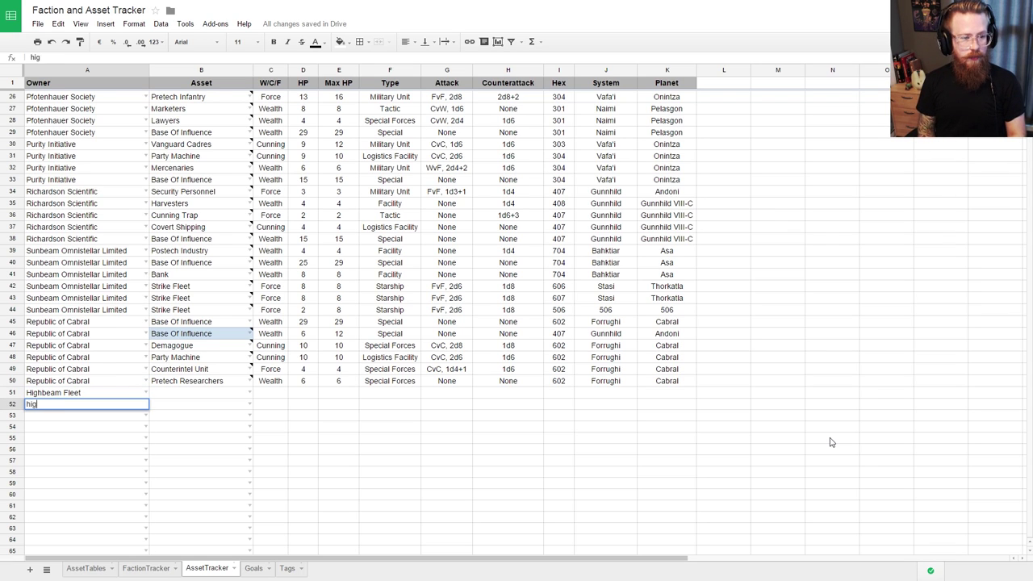
pyautogui.press('BackSpace')
pyautogui.press('BackSpace')
pyautogui.press('BackSpace')
pyautogui.write('H')
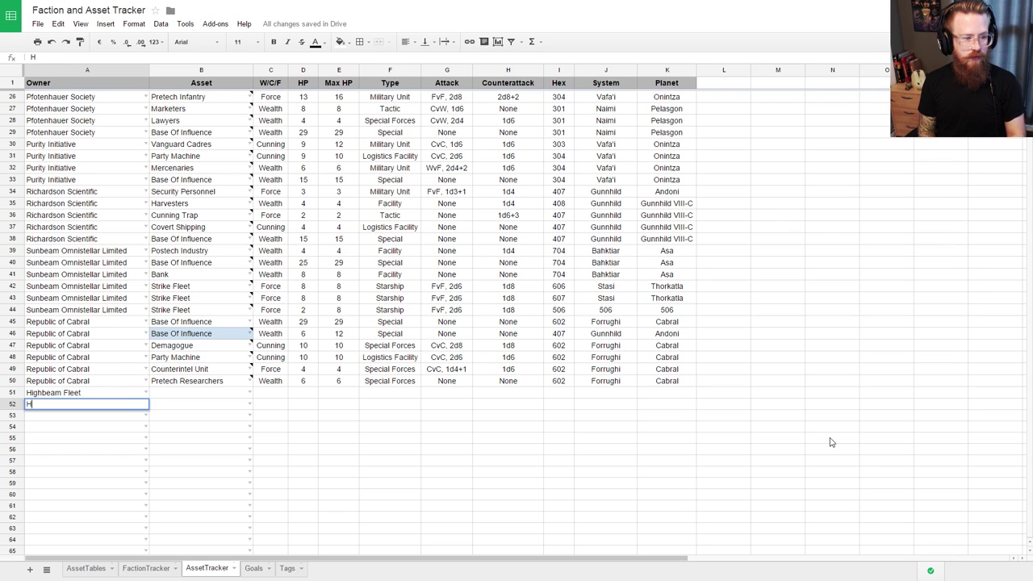
pyautogui.write('eigh')
pyautogui.press('BackSpace')
pyautogui.press('BackSpace')
pyautogui.press('BackSpace')
pyautogui.press('Down')
pyautogui.press('Down')
pyautogui.press('Down')
pyautogui.press('Down')
pyautogui.press('Down')
pyautogui.press('Down')
pyautogui.press('Down')
pyautogui.press('Down')
pyautogui.press('Down')
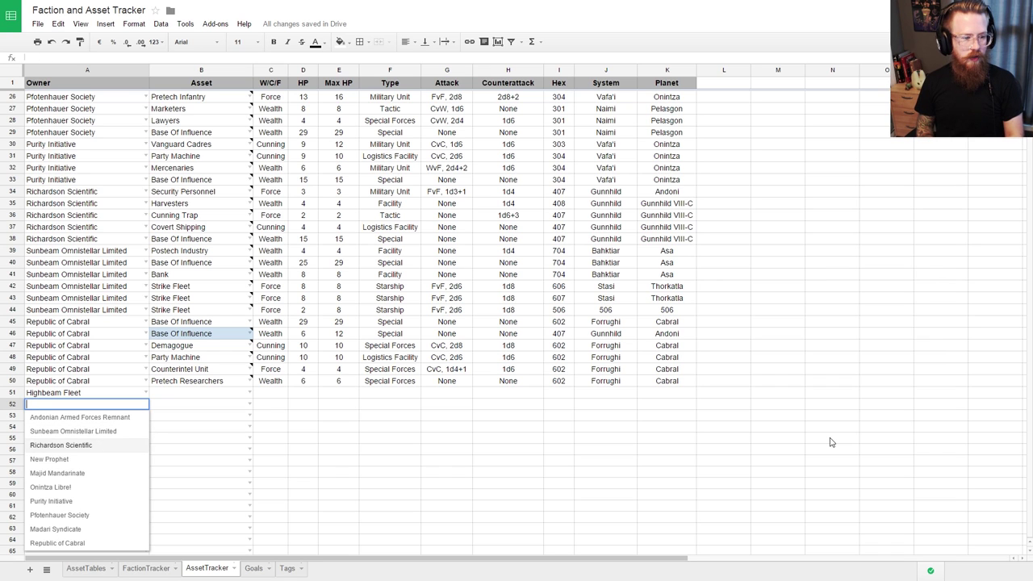
pyautogui.click(771, 426)
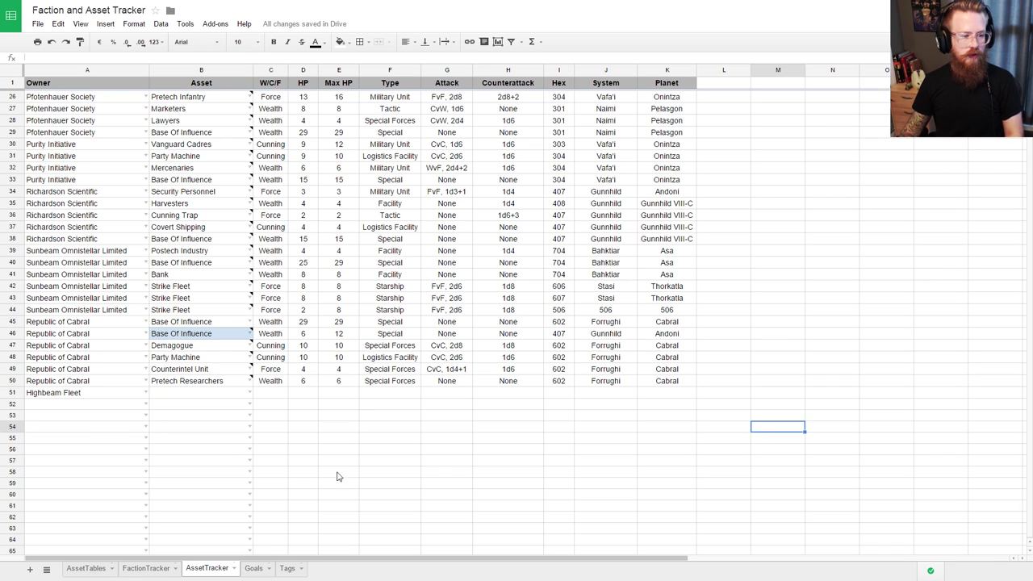
# Step: Set the data validation list range for Owner cells A51 through A98 to FactionTracker!A2:C25 and save the rule
pyautogui.moveTo(74, 395); pyautogui.dragTo(83, 535)
pyautogui.rightClick(84, 535)
pyautogui.click(115, 523)
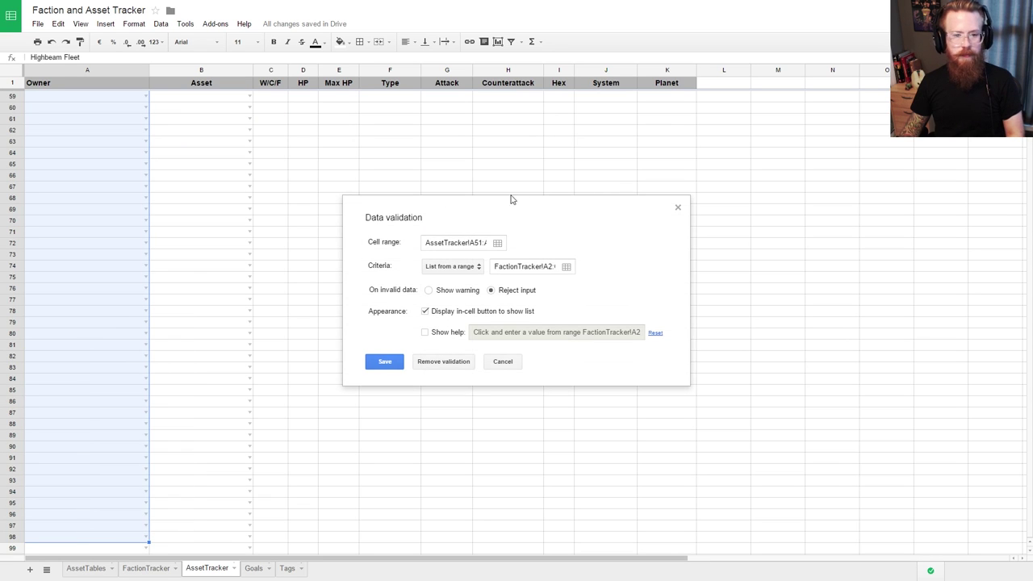
pyautogui.click(539, 266)
pyautogui.write('25')
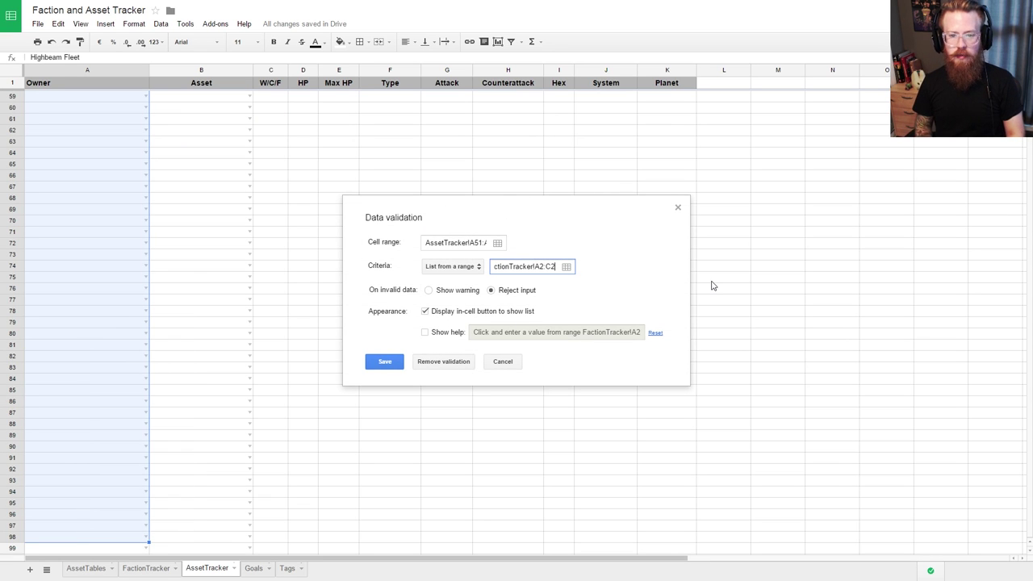
pyautogui.click(387, 368)
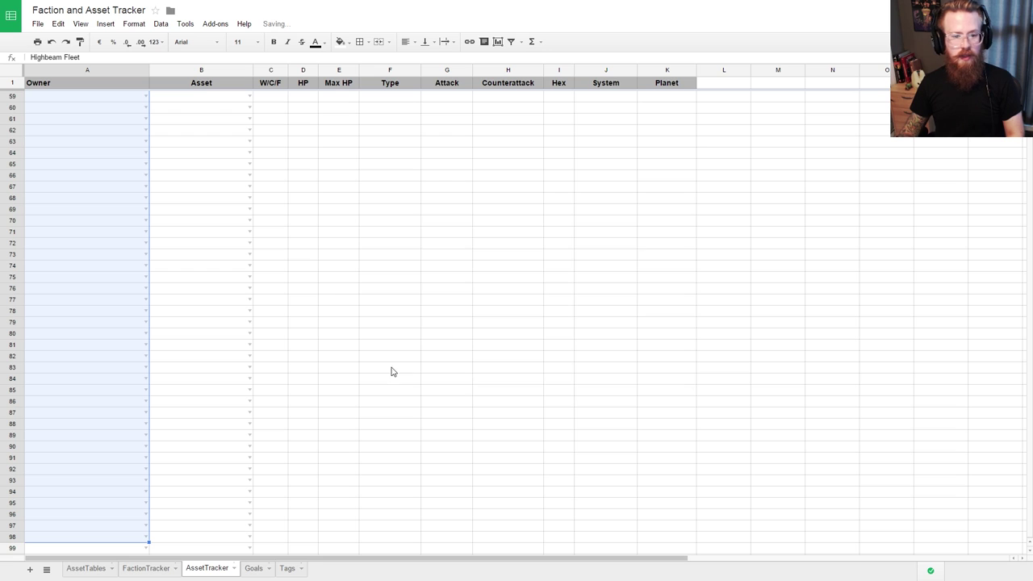
# Step: Choose Highbeam Fleet as the Owner in cells A52 and A53
pyautogui.scroll(5, 210, 379)
pyautogui.click(137, 338)
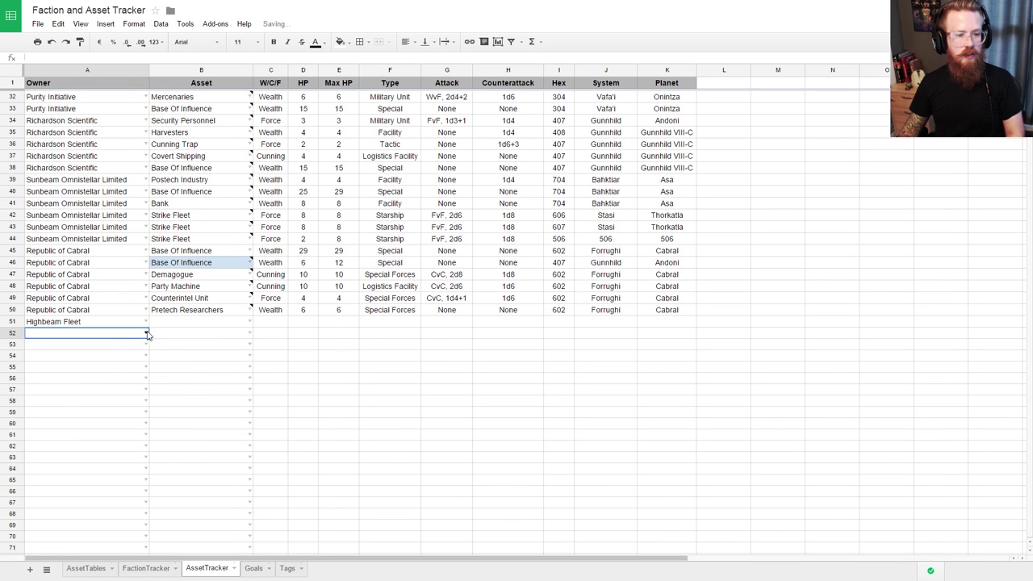
pyautogui.click(147, 334)
pyautogui.click(106, 486)
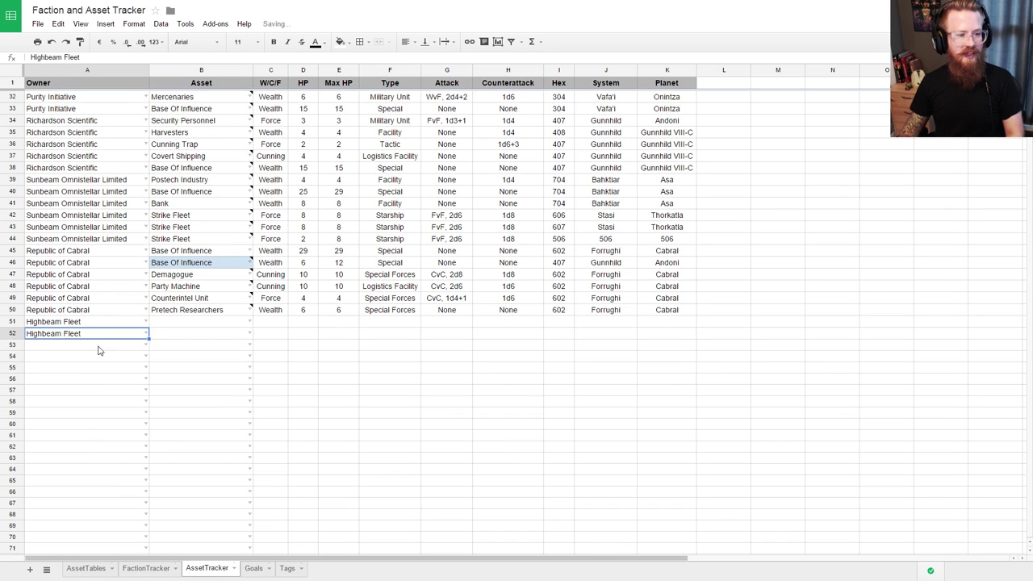
pyautogui.click(100, 346)
pyautogui.click(146, 346)
pyautogui.click(91, 496)
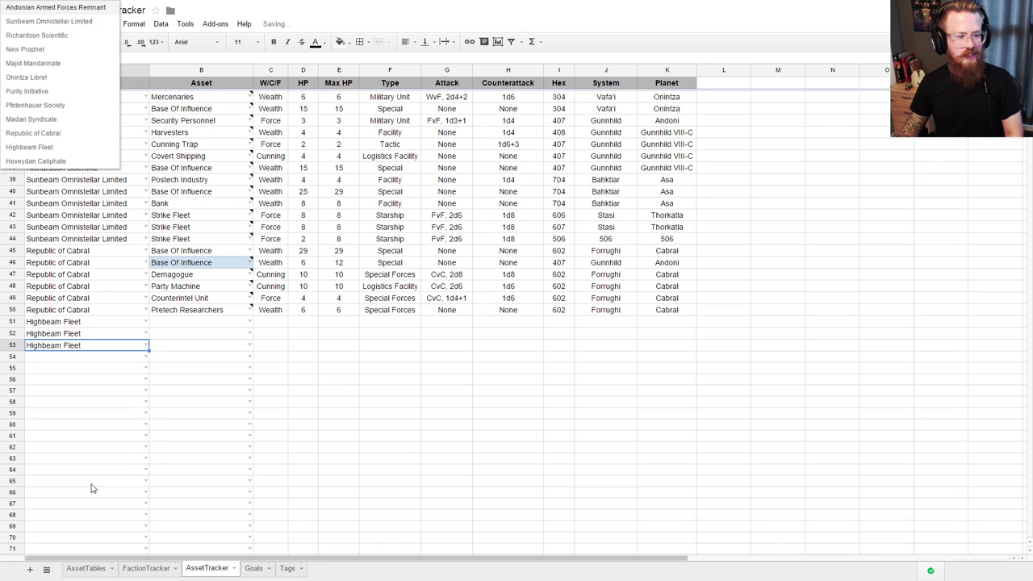
# Step: Choose Highbeam Fleet as the Owner in cells A54, A55 and A56
pyautogui.click(131, 356)
pyautogui.click(146, 356)
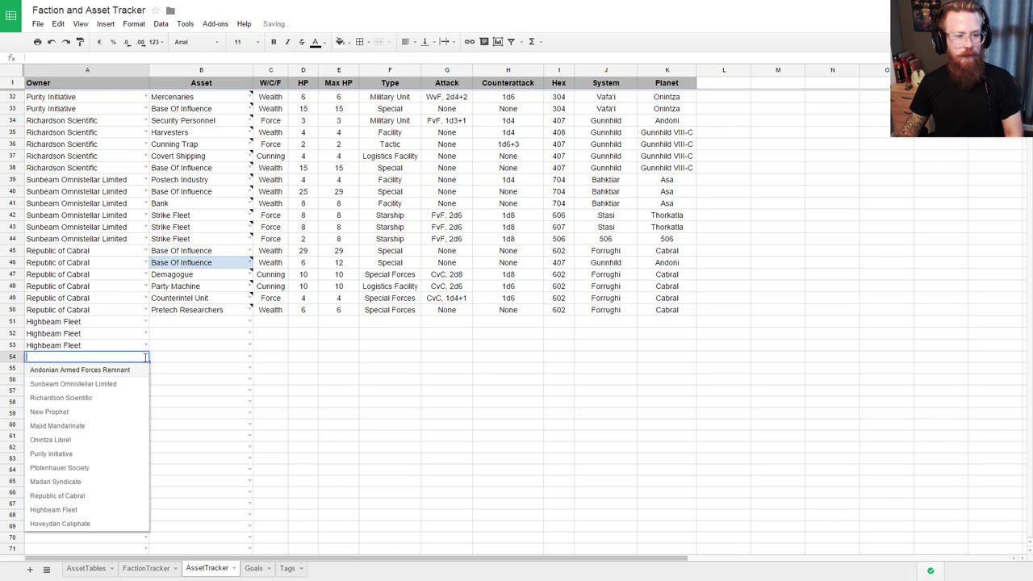
pyautogui.click(64, 510)
pyautogui.click(146, 368)
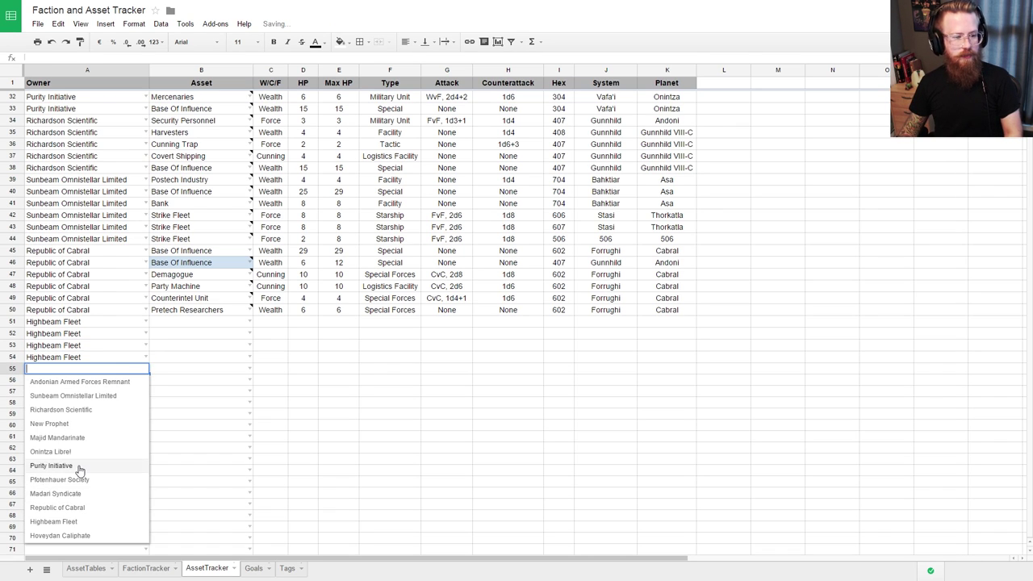
pyautogui.click(78, 521)
pyautogui.click(134, 380)
pyautogui.click(147, 380)
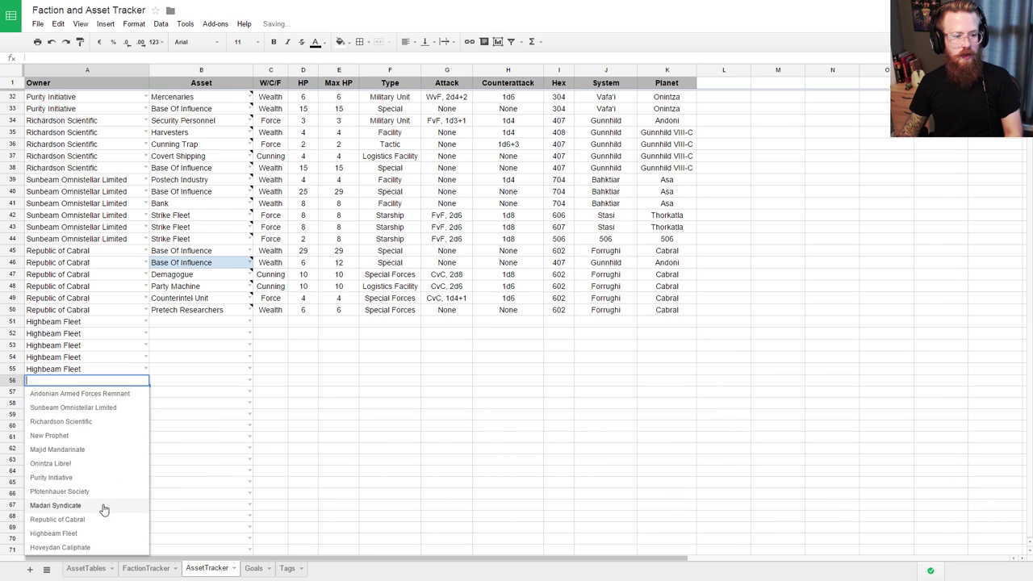
pyautogui.click(87, 533)
# Step: Choose Highbeam Fleet as the Owner in cell A57 too
pyautogui.click(85, 393)
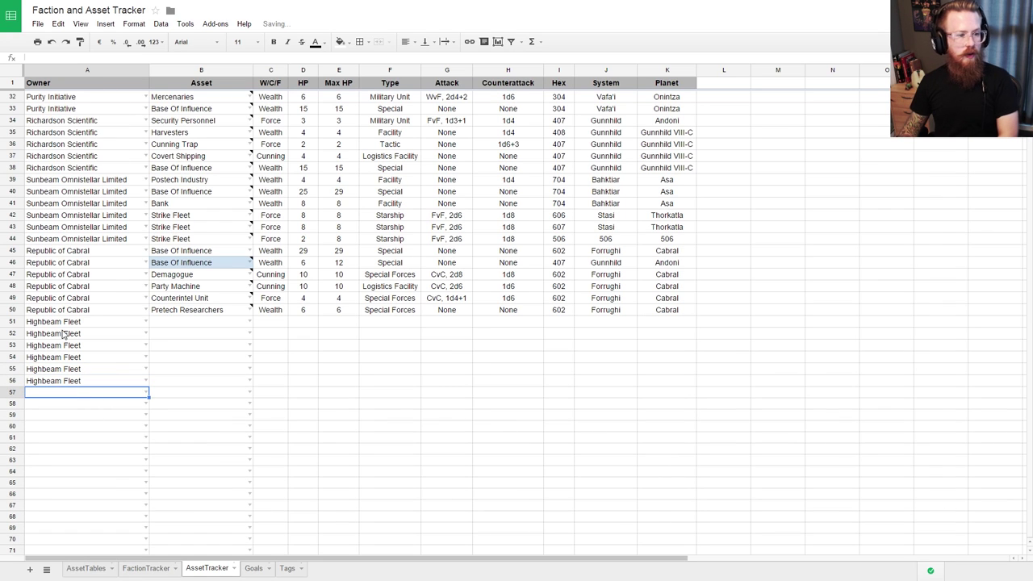
pyautogui.click(66, 334)
pyautogui.press('Down')
pyautogui.press('Down')
pyautogui.press('Down')
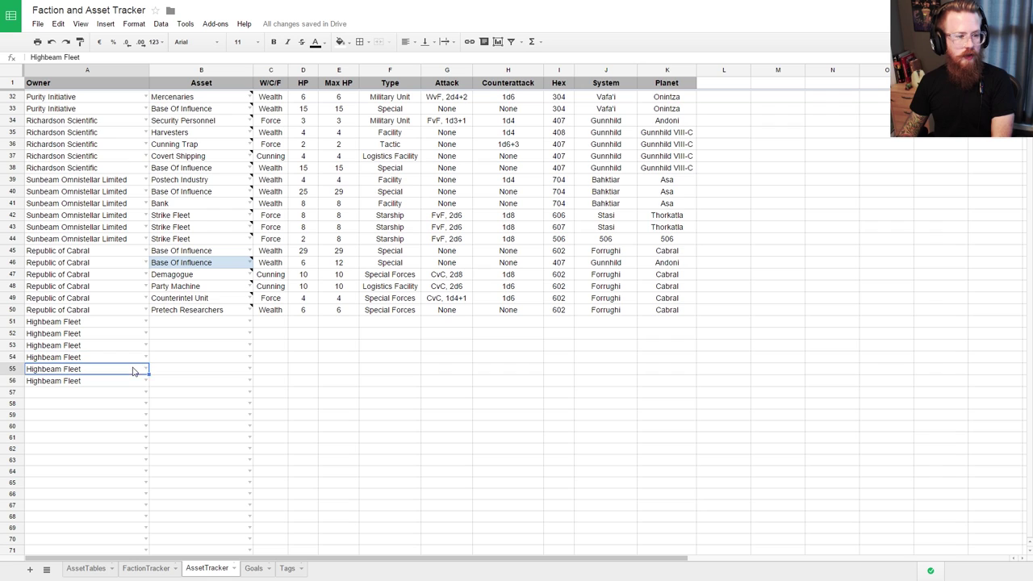
pyautogui.click(146, 393)
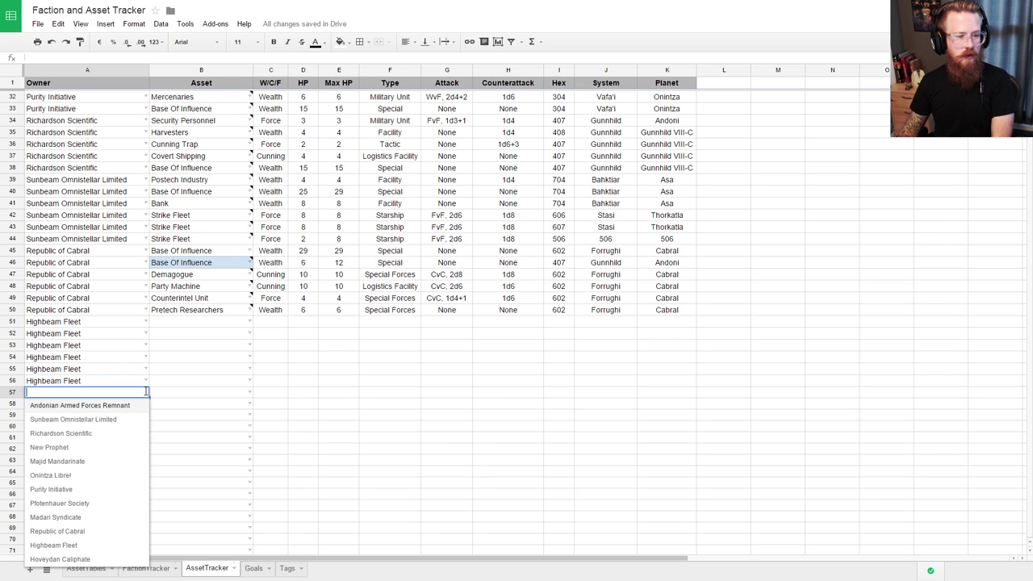
pyautogui.click(57, 544)
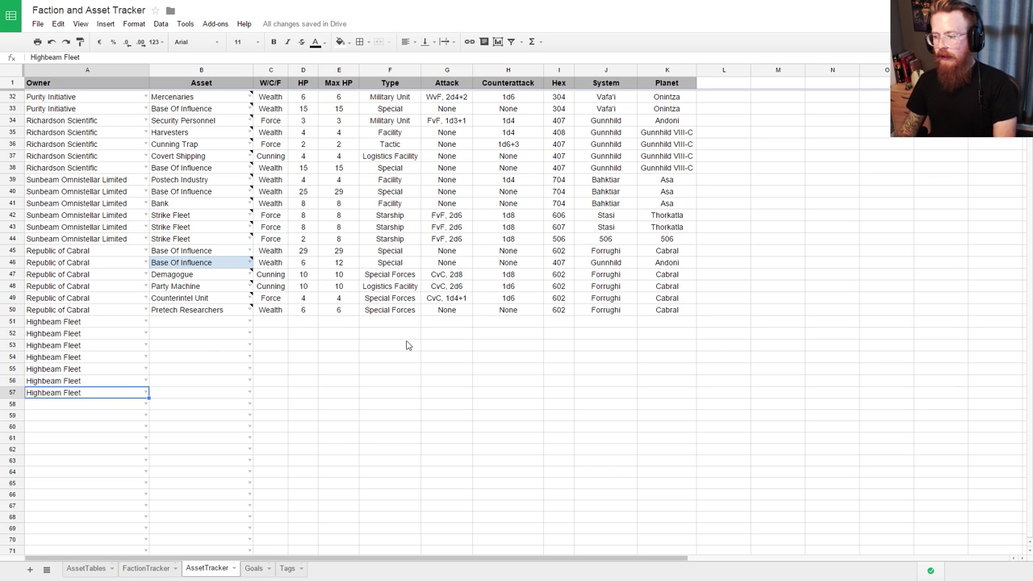
# Step: Enter Base Of Influence as the Asset for the Highbeam Fleet rows 51 and 52
pyautogui.click(202, 326)
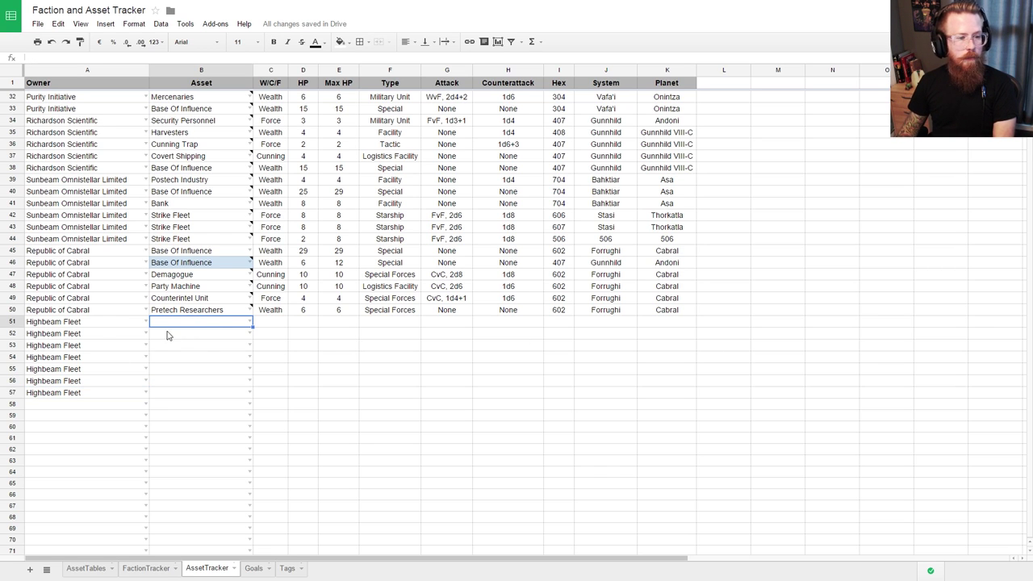
pyautogui.click(250, 321)
pyautogui.write('Base Of')
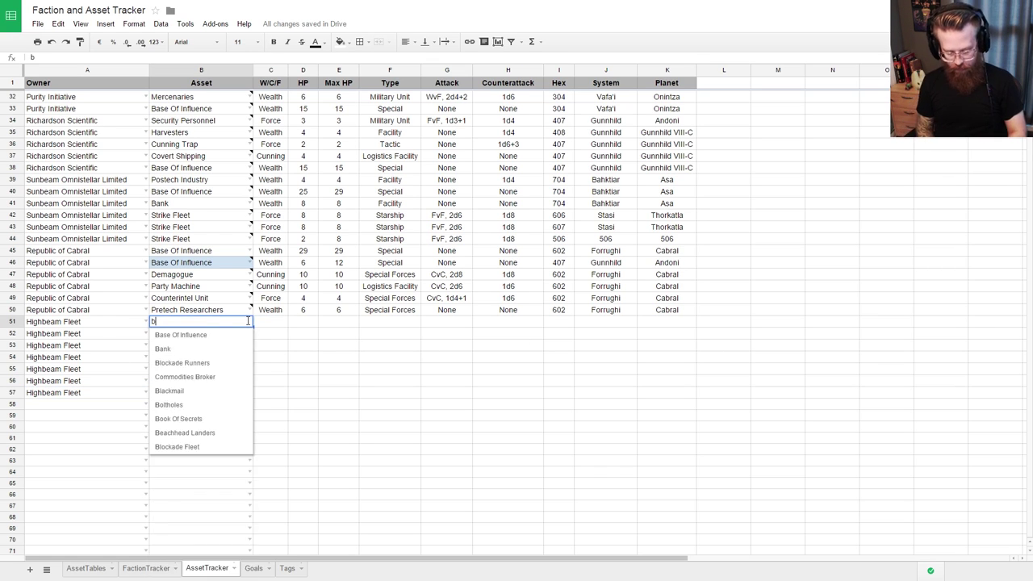
pyautogui.press('Return')
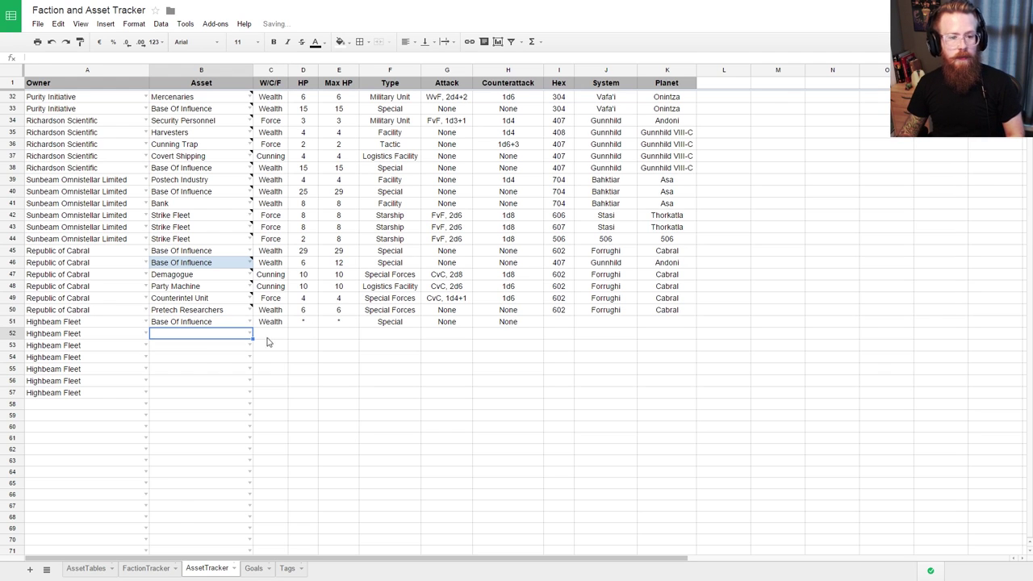
pyautogui.click(250, 333)
pyautogui.write('basw')
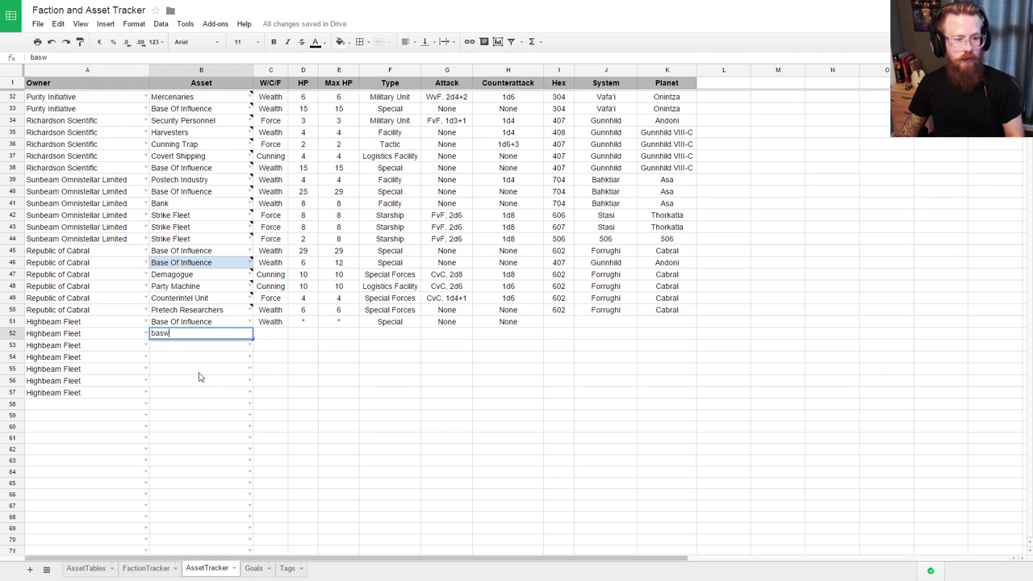
pyautogui.press('BackSpace')
pyautogui.write('e')
pyautogui.click(184, 352)
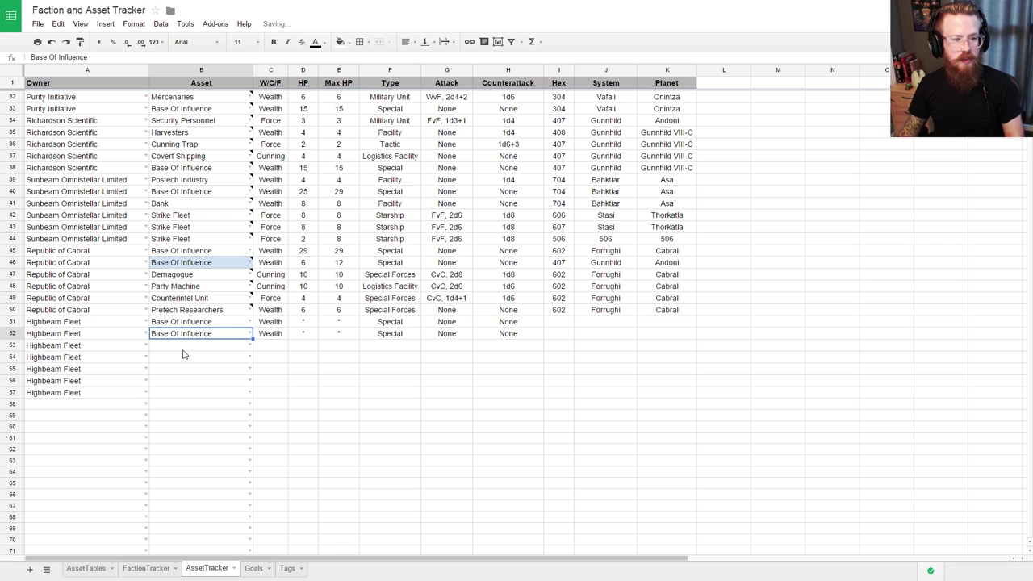
# Step: Copy the Hex, System and Planet values 301, Naimi, Pelasgon from row 29 into row 51
pyautogui.click(555, 322)
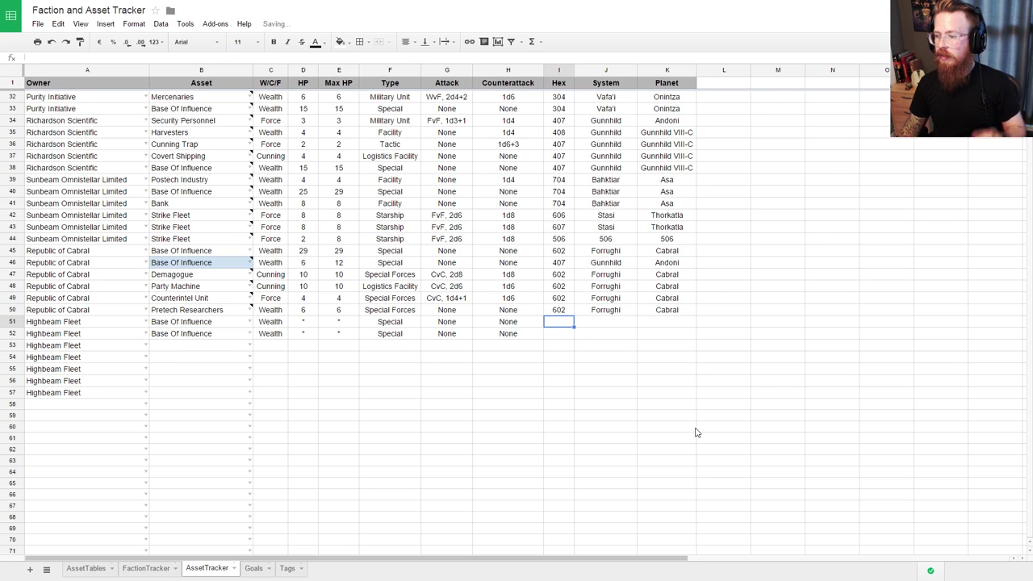
pyautogui.scroll(2, 593, 372)
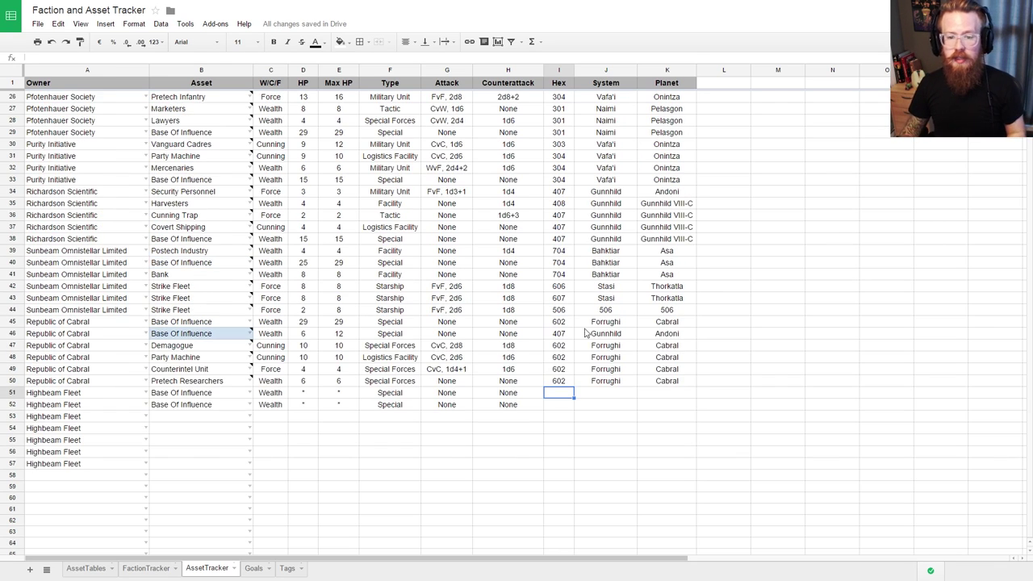
pyautogui.scroll(8, 587, 331)
pyautogui.scroll(-2, 589, 298)
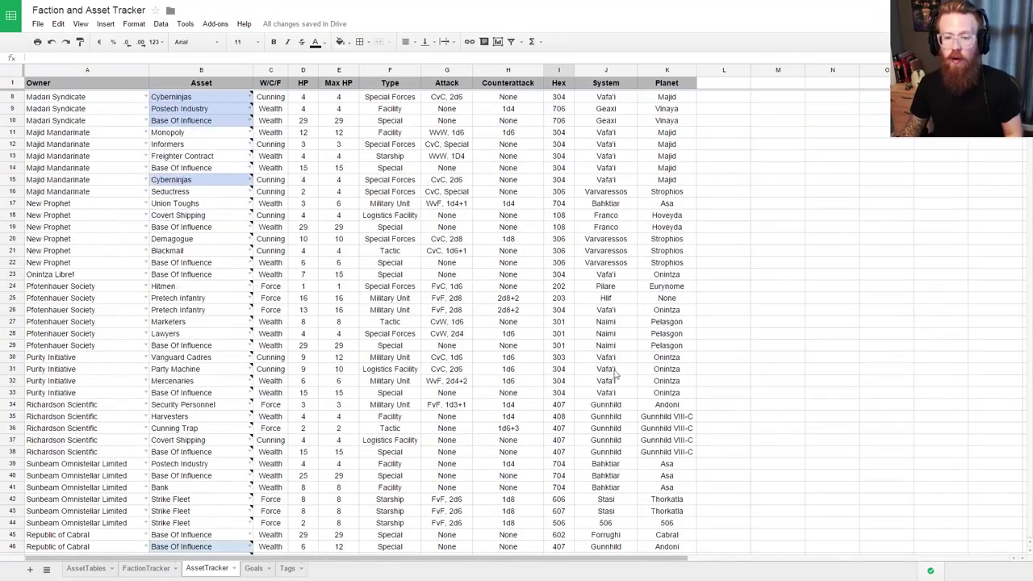
pyautogui.scroll(-1, 637, 307)
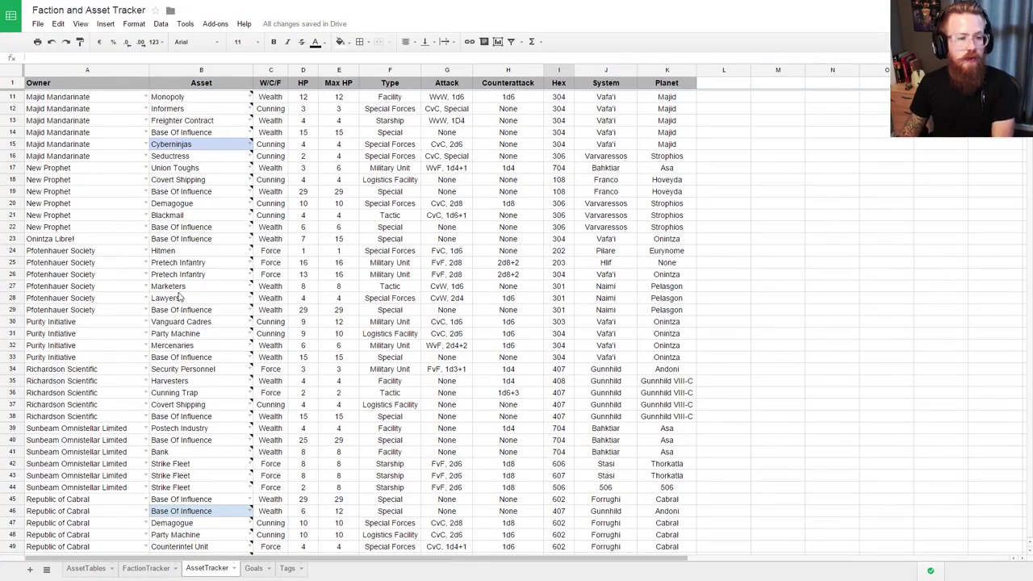
pyautogui.moveTo(557, 311); pyautogui.dragTo(658, 319)
pyautogui.hotkey('ctrl', 'c')
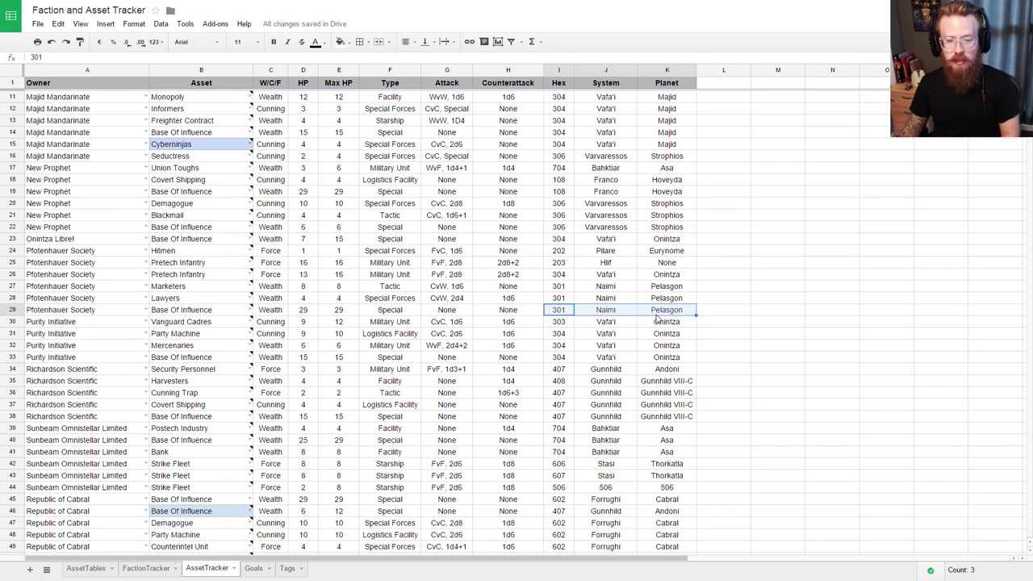
pyautogui.scroll(-7, 694, 329)
pyautogui.click(559, 322)
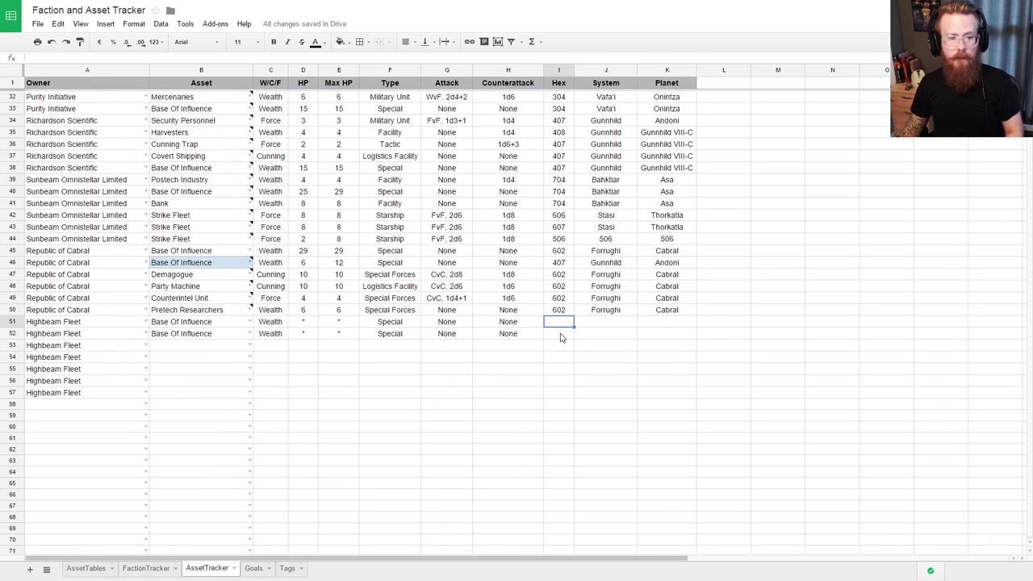
pyautogui.hotkey('ctrl', 'v')
pyautogui.press('Down')
# Step: Copy the Hex, System and Planet values 704, Bahktiar, Asa from row 40 into row 52
pyautogui.scroll(6, 638, 387)
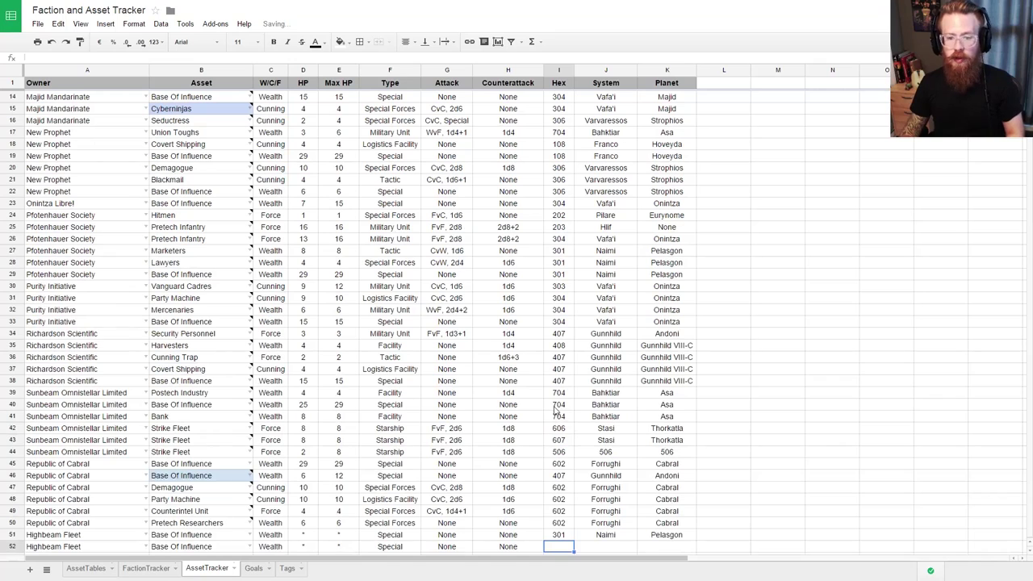
pyautogui.moveTo(555, 410); pyautogui.dragTo(648, 411)
pyautogui.hotkey('ctrl', 'c')
pyautogui.scroll(-5, 708, 415)
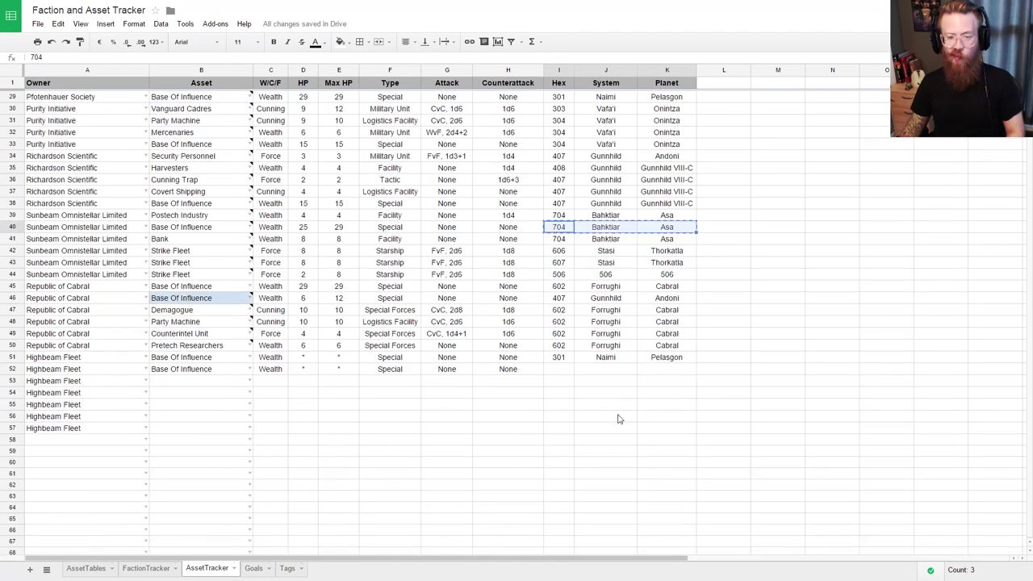
pyautogui.click(559, 373)
pyautogui.hotkey('ctrl', 'v')
pyautogui.press('Down')
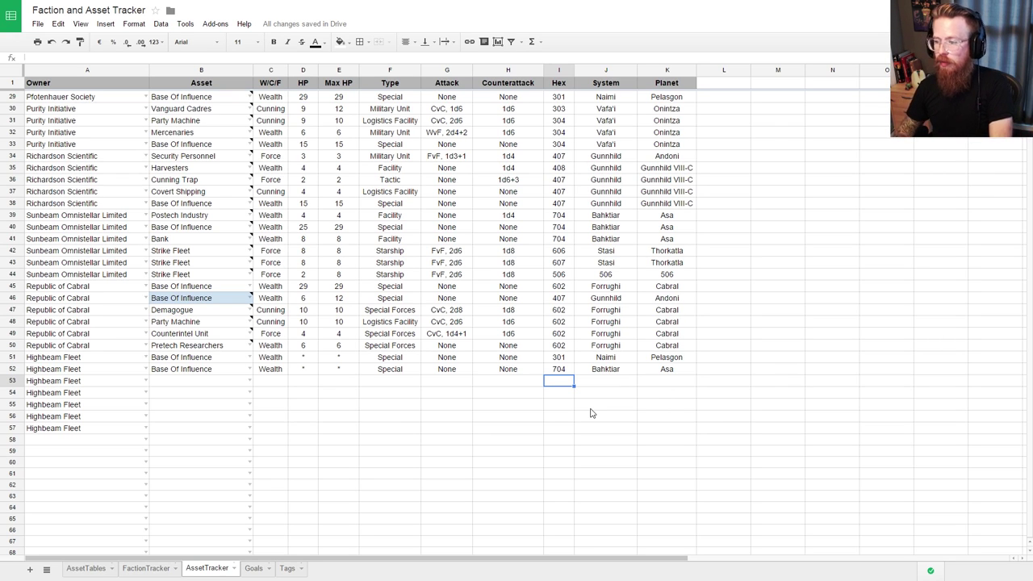
# Step: Choose Highbeam Fleet as the Owner in cell A58 and count through the fleet's rows without an asset
pyautogui.click(55, 442)
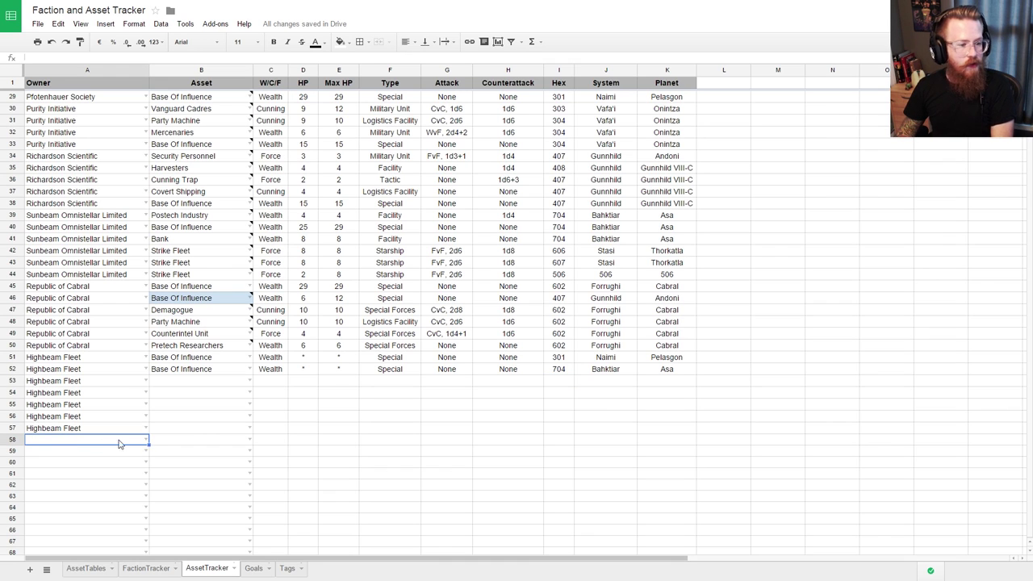
pyautogui.click(146, 440)
pyautogui.scroll(-2, 83, 543)
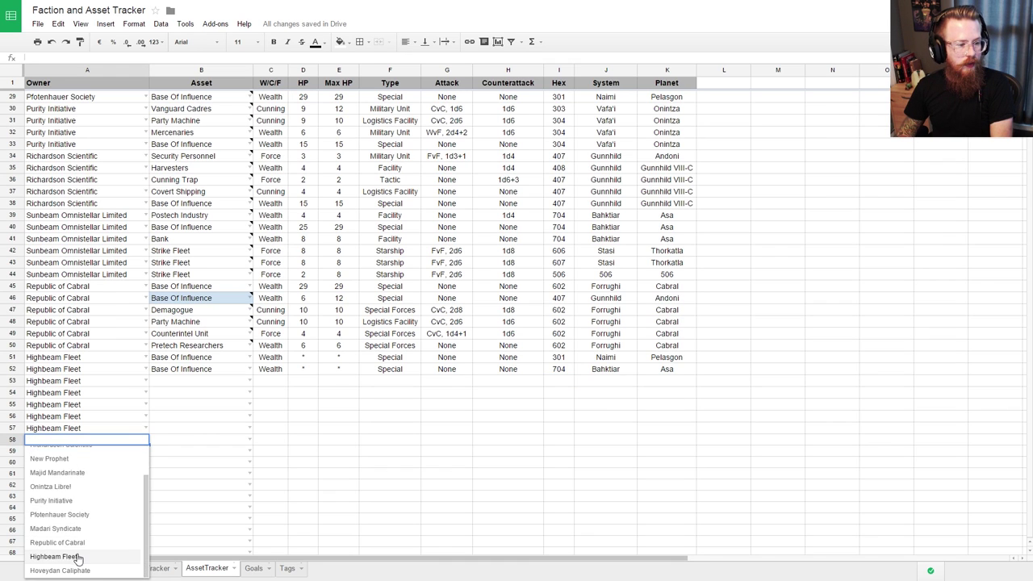
pyautogui.click(79, 555)
pyautogui.click(92, 384)
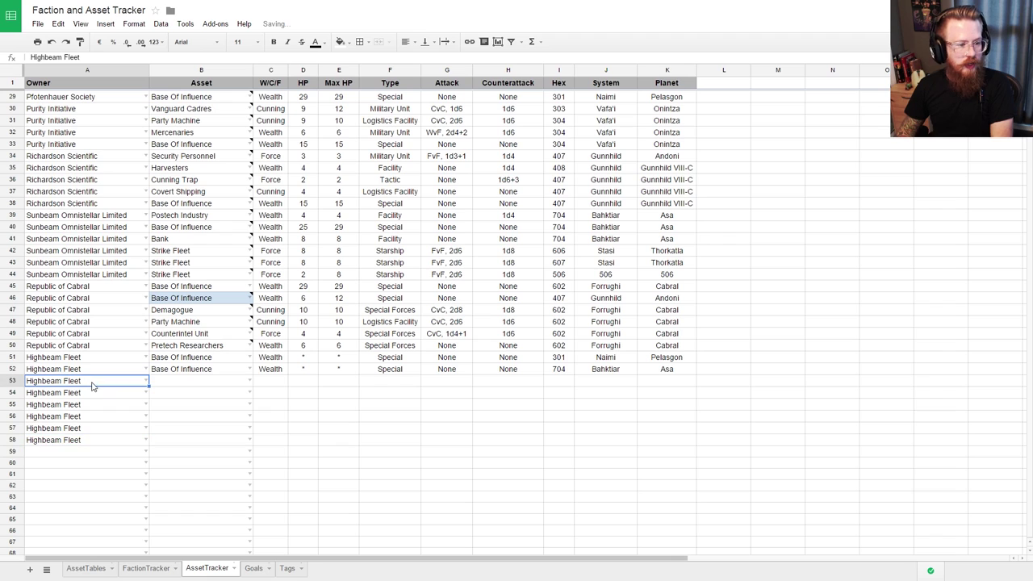
pyautogui.press('Down')
pyautogui.press('Down')
pyautogui.press('Down')
pyautogui.press('Down')
pyautogui.press('Down')
pyautogui.press('Down')
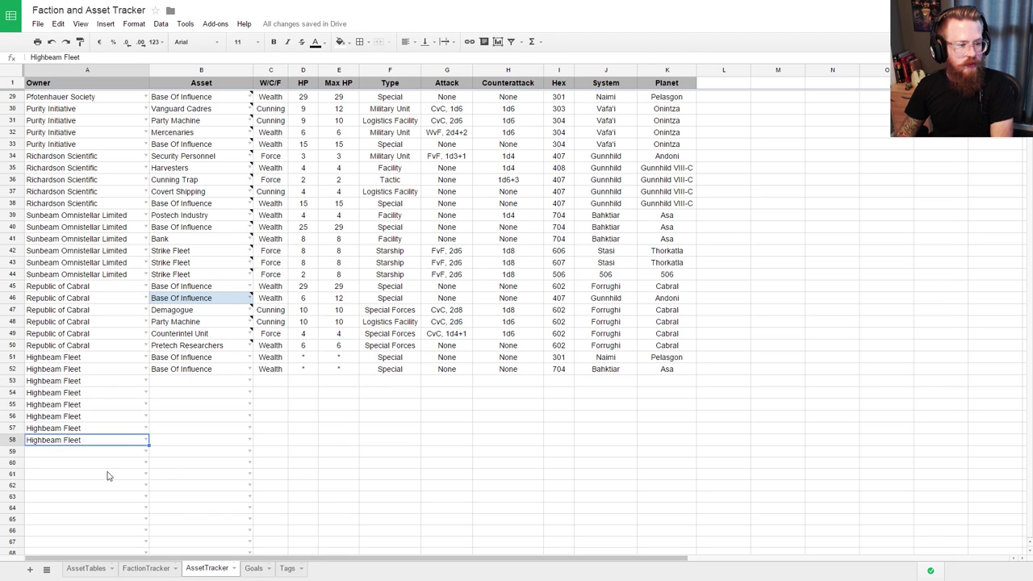
# Step: Choose Highbeam Fleet as the Owner in cells A59 and A60
pyautogui.click(146, 452)
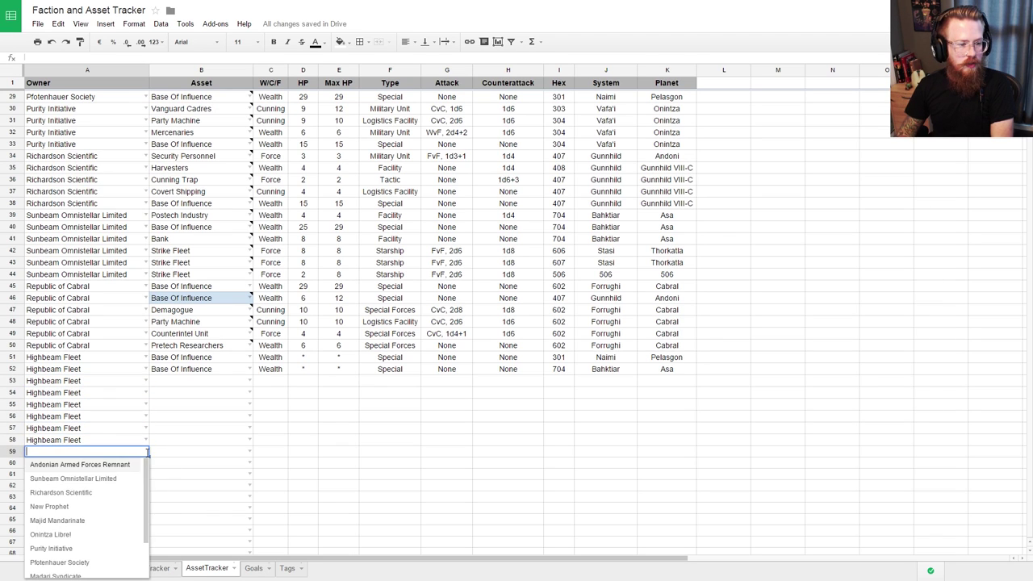
pyautogui.scroll(-2, 86, 570)
pyautogui.click(81, 559)
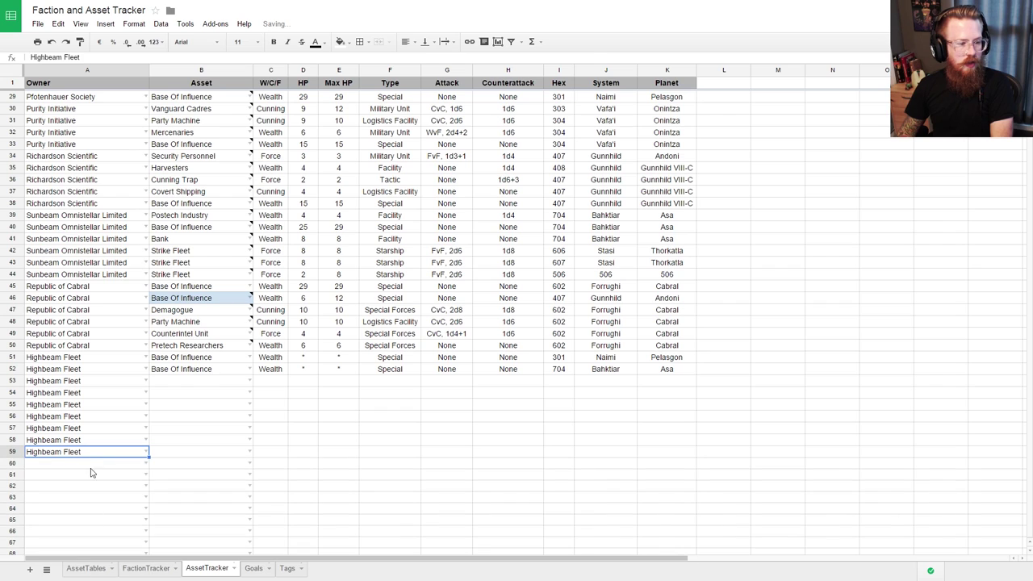
pyautogui.click(145, 464)
pyautogui.scroll(-2, 89, 547)
pyautogui.click(86, 560)
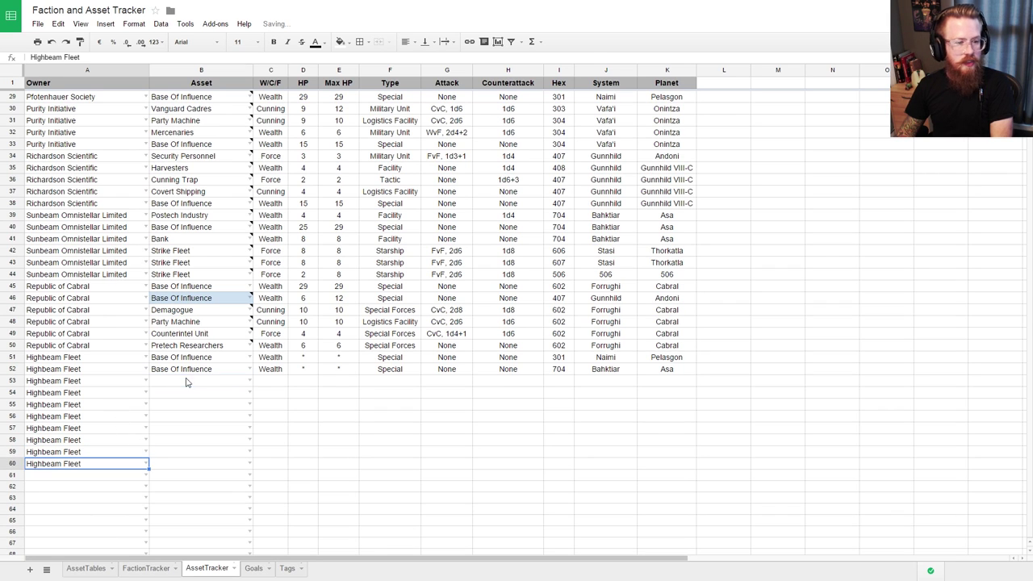
# Step: Check Highbeam Fleet's hit points in FactionTracker and set HP and Max HP of its Base Of Influence in AssetTracker row 51 to 49
pyautogui.click(307, 393)
pyautogui.press('Up')
pyautogui.press('Left')
pyautogui.press('Left')
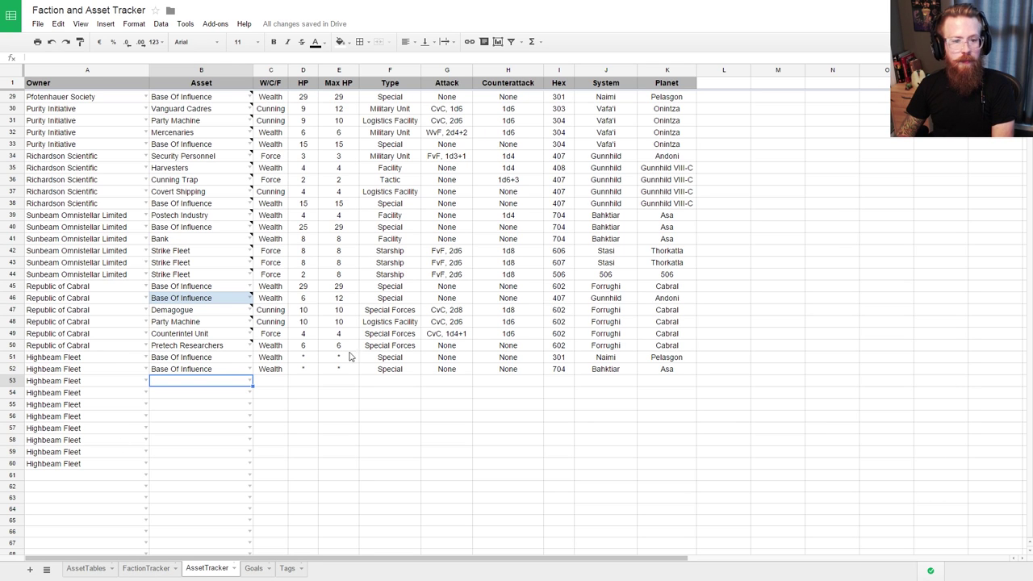
pyautogui.click(145, 568)
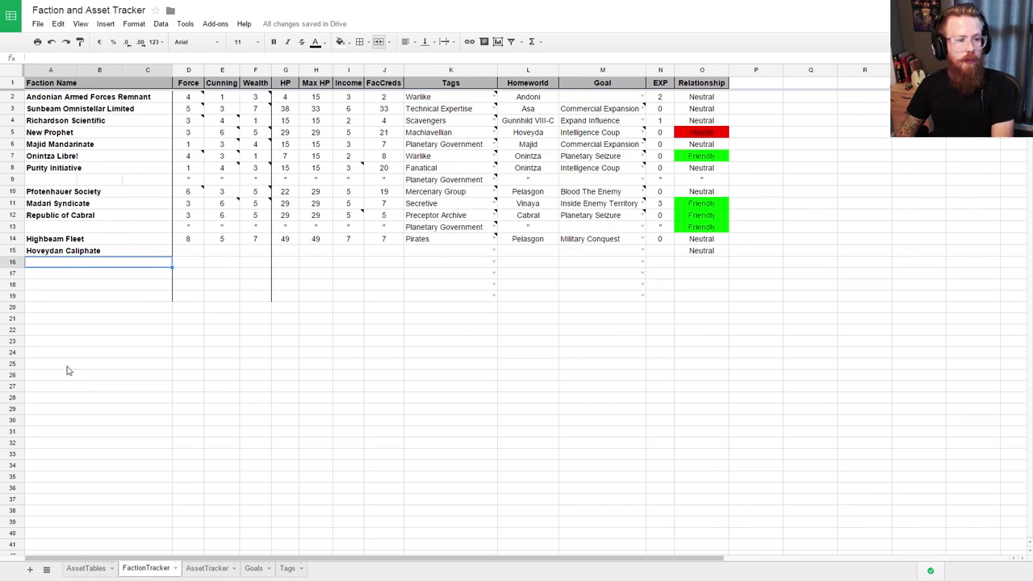
pyautogui.click(208, 568)
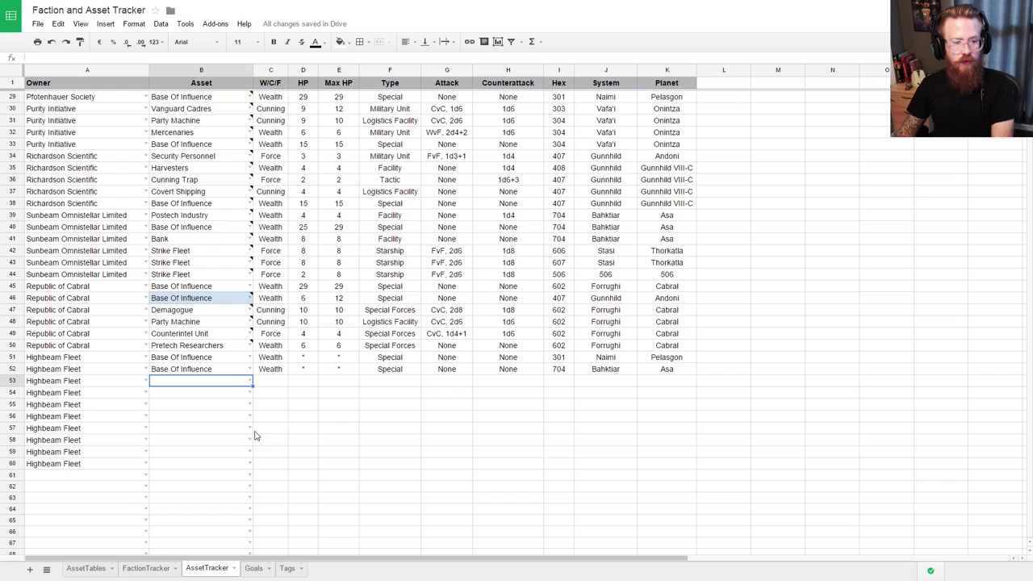
pyautogui.click(331, 359)
pyautogui.write('49')
pyautogui.press('Left')
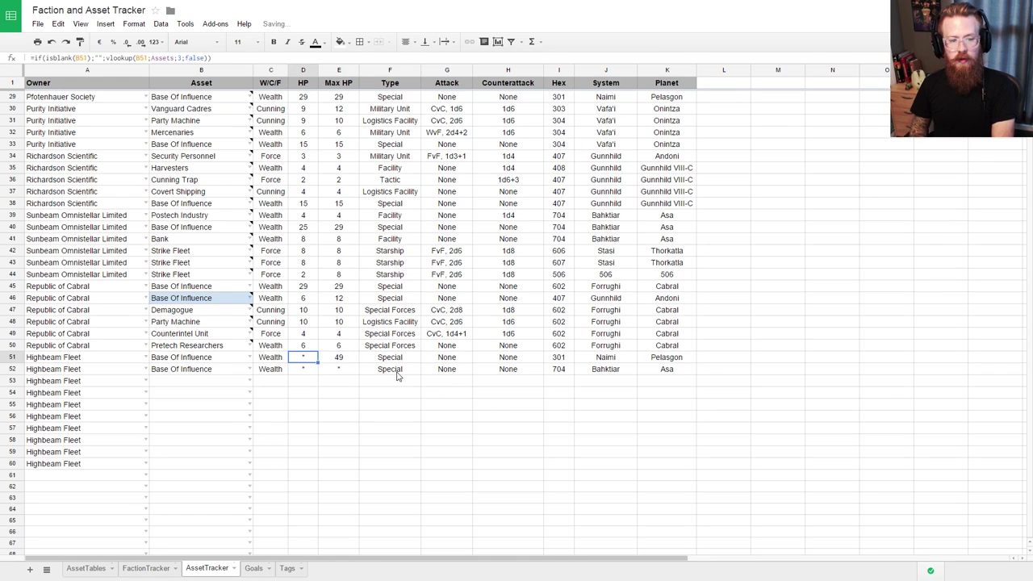
pyautogui.write('19')
pyautogui.press('Return')
pyautogui.press('Up')
pyautogui.write('49')
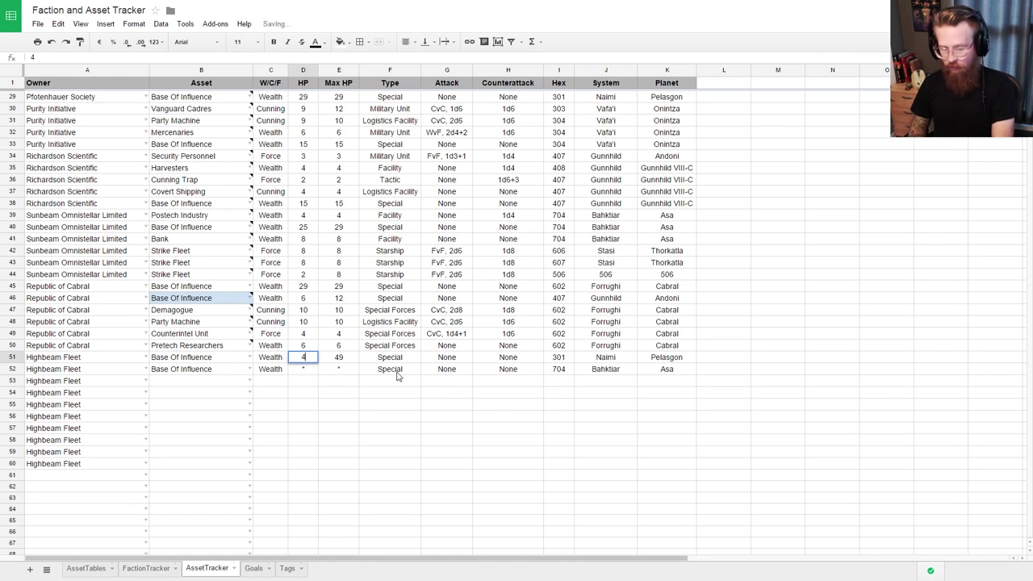
pyautogui.press('Return')
# Step: Set HP and Max HP of the Base Of Influence in row 52 to 30
pyautogui.write('30')
pyautogui.press('Tab')
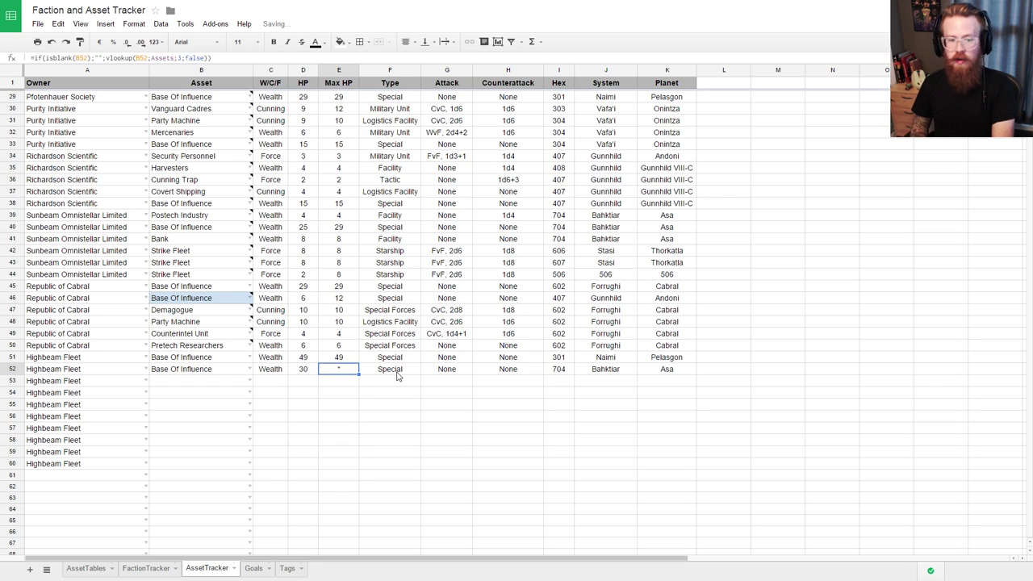
pyautogui.write('30')
pyautogui.press('Return')
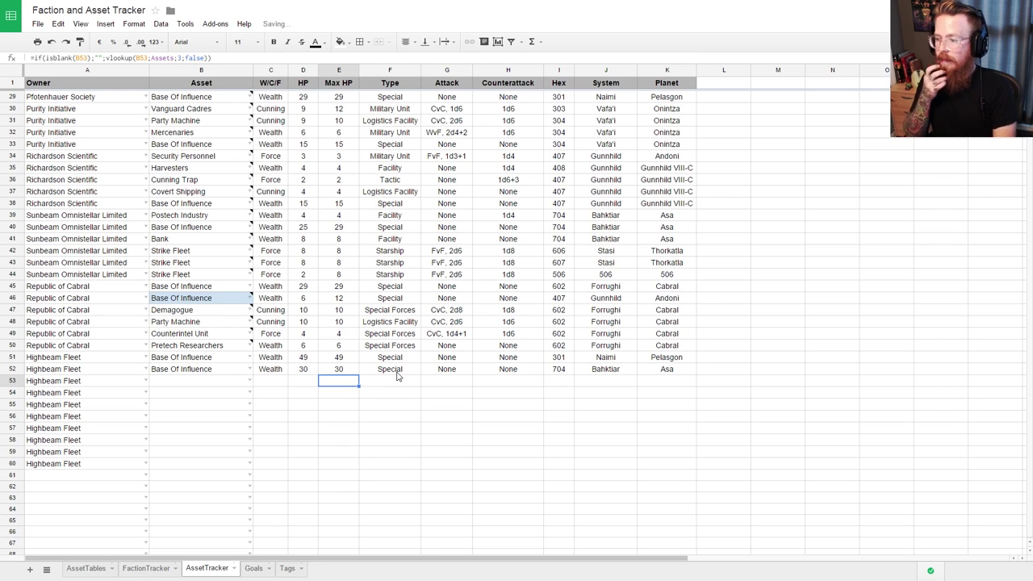
# Step: With cell B53 selected for the next asset, review the Force assets in the AssetTables sheet and select Capital Fleet there
pyautogui.press('Down')
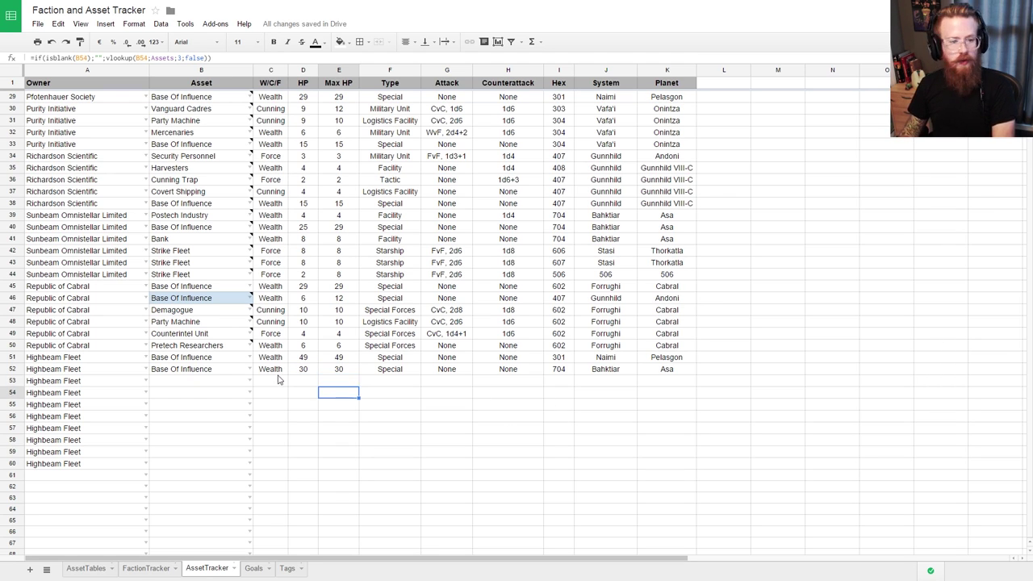
pyautogui.press('Left')
pyautogui.press('Left')
pyautogui.press('Up')
pyautogui.press('Left')
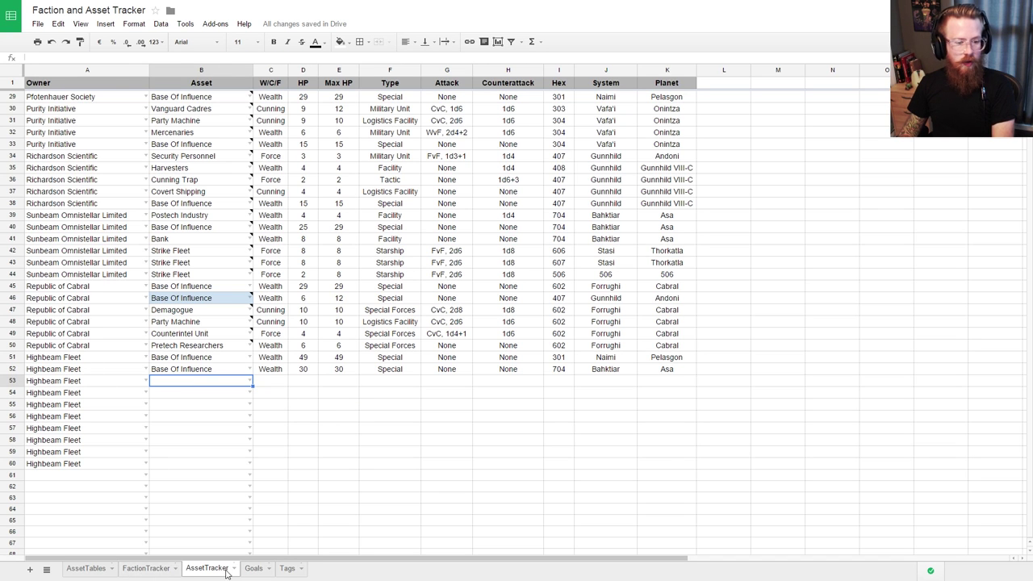
pyautogui.click(147, 568)
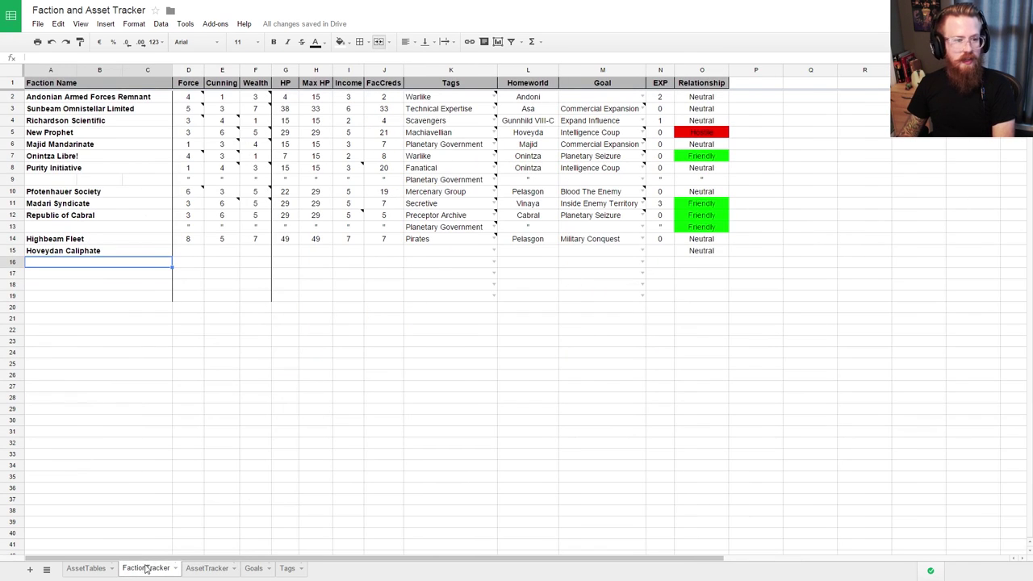
pyautogui.click(86, 568)
pyautogui.scroll(-3, 196, 401)
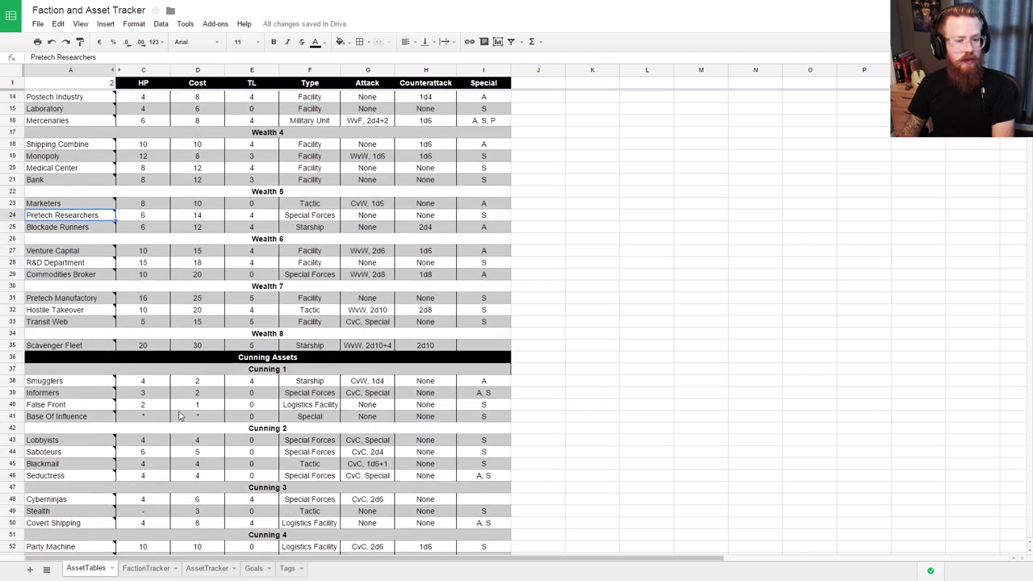
pyautogui.scroll(4, 185, 397)
pyautogui.scroll(-10, 166, 393)
pyautogui.scroll(-12, 165, 393)
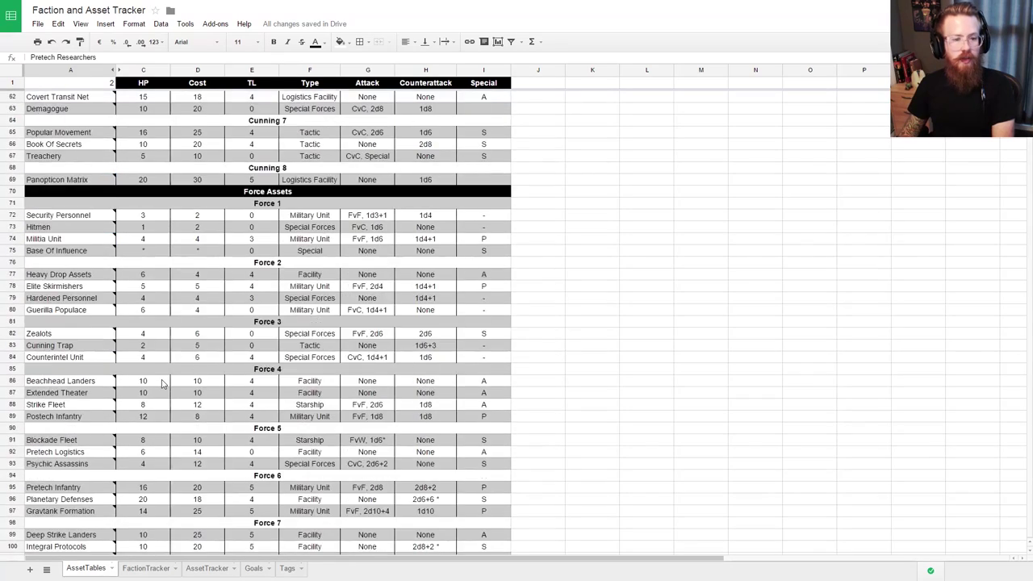
pyautogui.scroll(2, 160, 384)
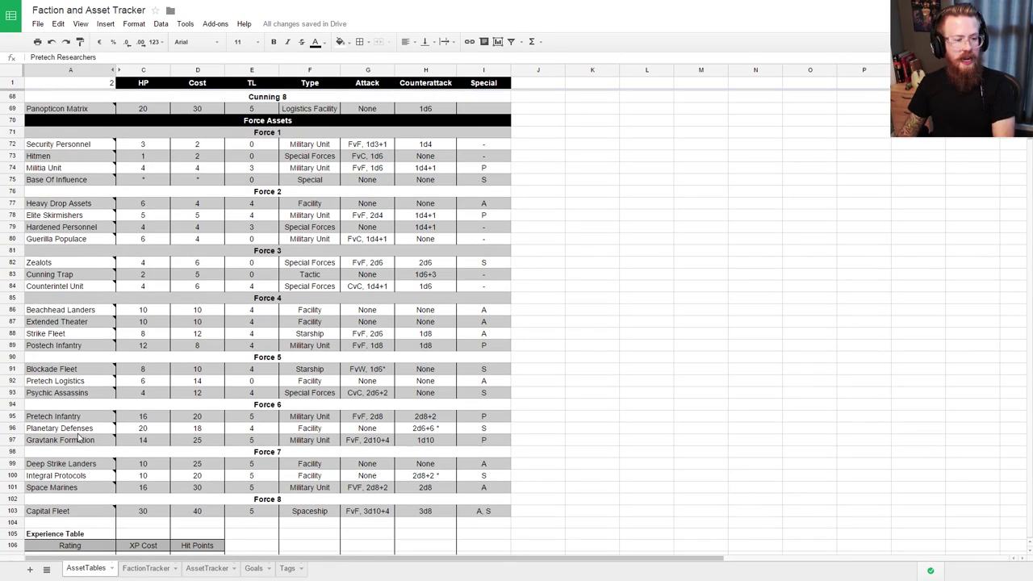
pyautogui.click(71, 511)
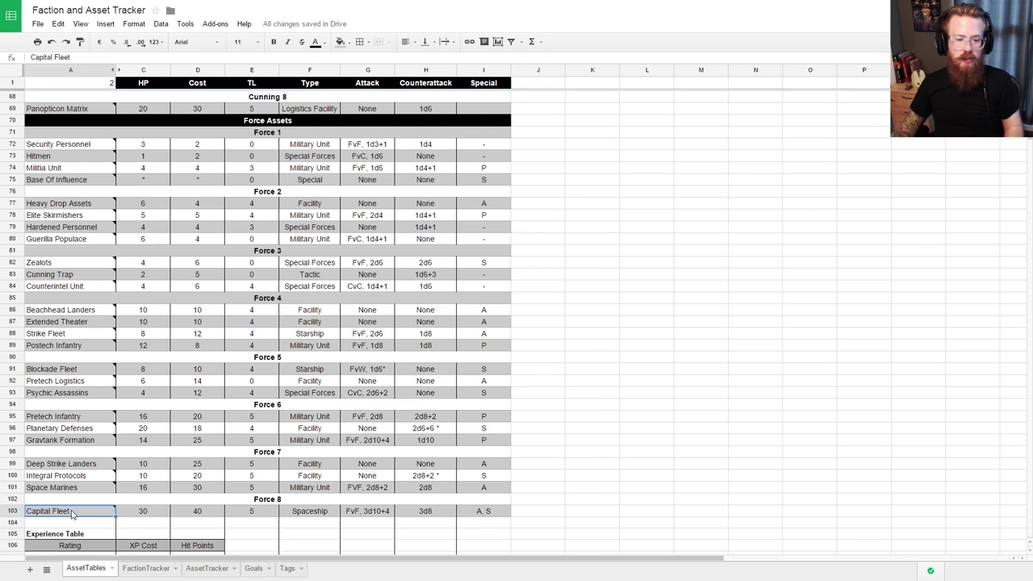
# Step: Choose Capital Fleet as the asset in cell B53 of the AssetTracker sheet
pyautogui.click(145, 569)
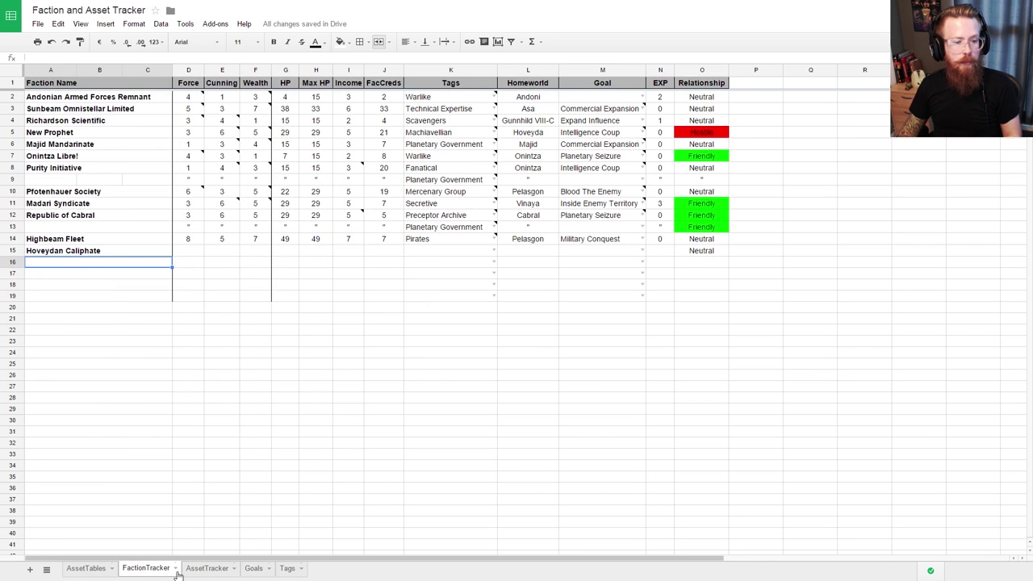
pyautogui.click(206, 568)
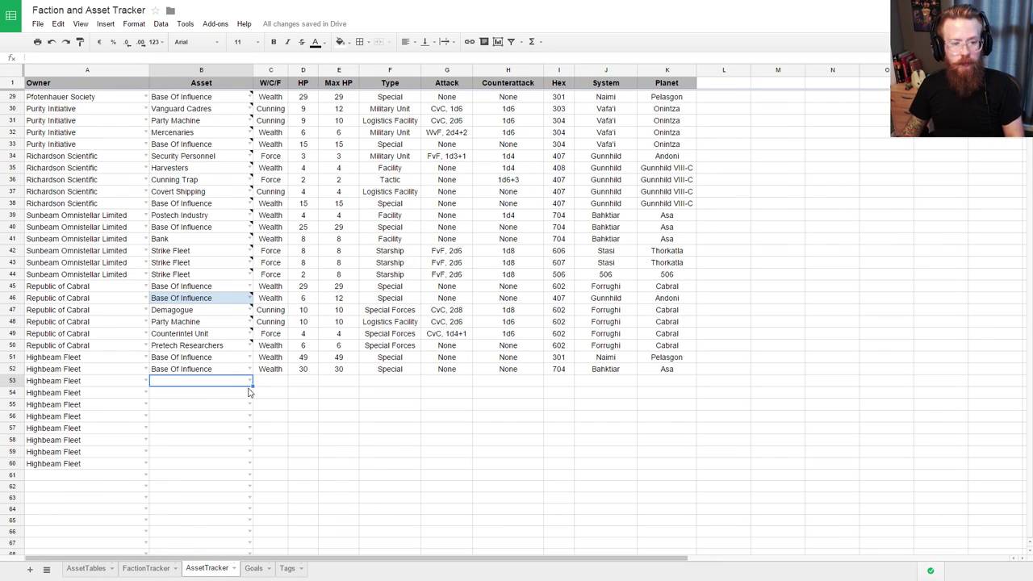
pyautogui.click(250, 381)
pyautogui.write('ca')
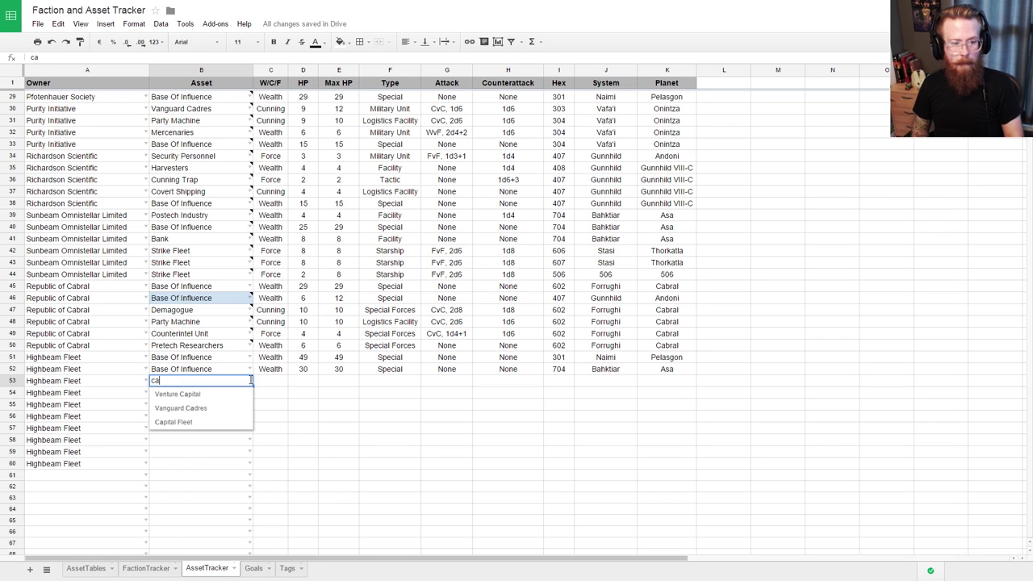
pyautogui.press('Down')
pyautogui.press('Down')
pyautogui.press('Down')
pyautogui.press('Return')
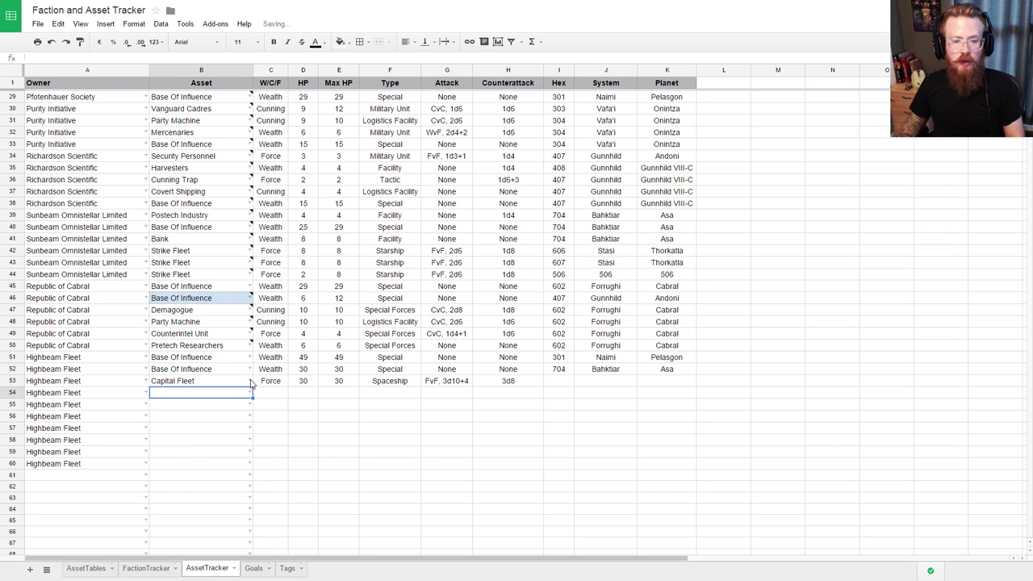
# Step: With Hex cell I53 selected, look up the Laodice system and its planet Sigrid on the Sector Asgard Sigma map page
pyautogui.click(450, 384)
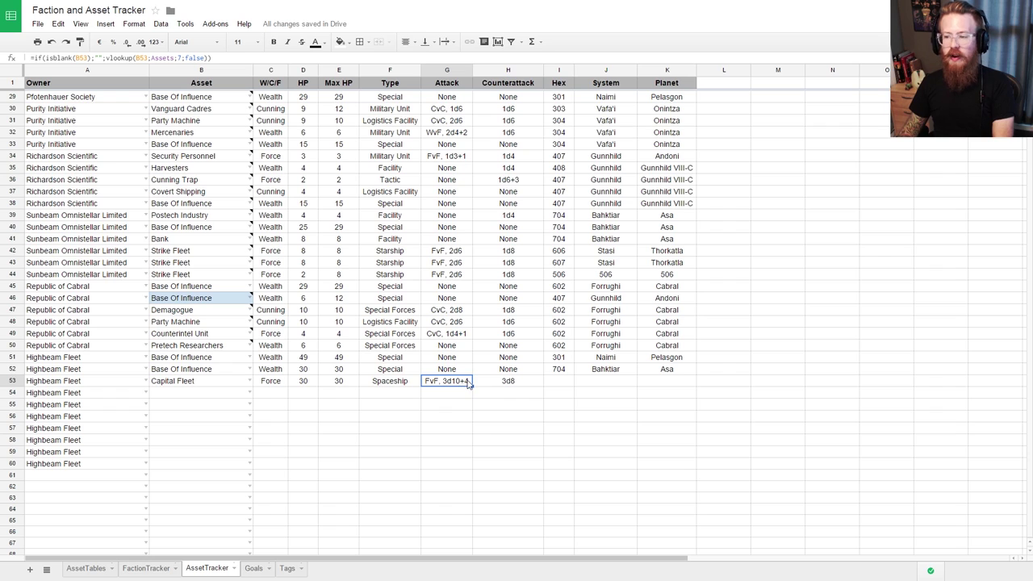
pyautogui.click(560, 382)
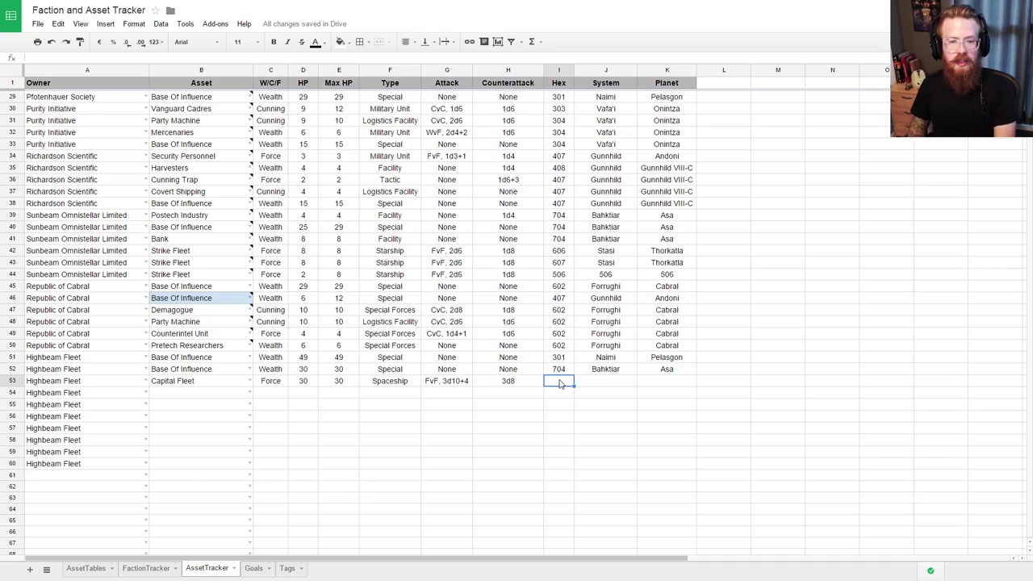
pyautogui.scroll(4, 585, 379)
pyautogui.scroll(-2, 423, 463)
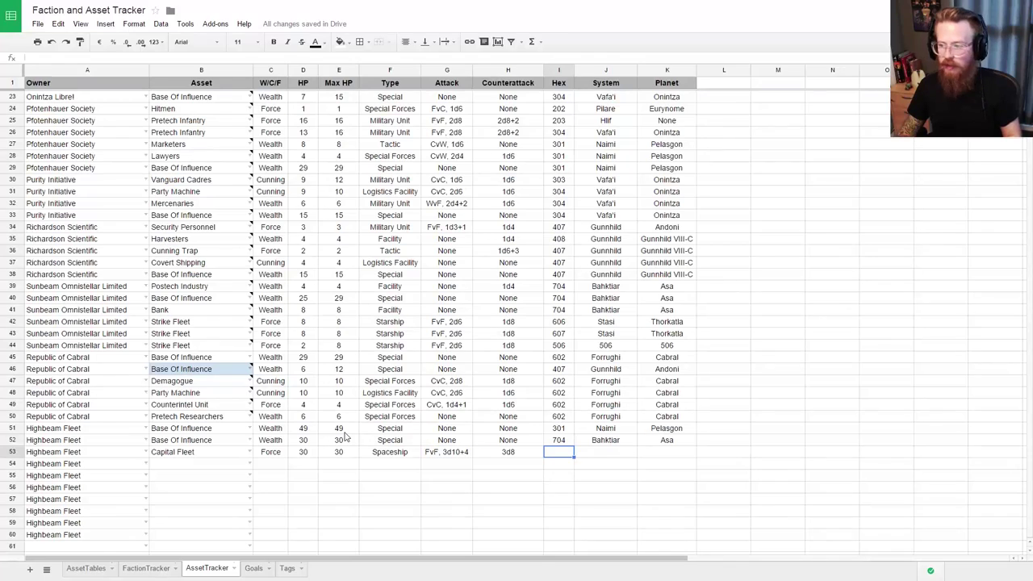
pyautogui.hotkey('ctrl', 'Tab')
pyautogui.scroll(5, 525, 243)
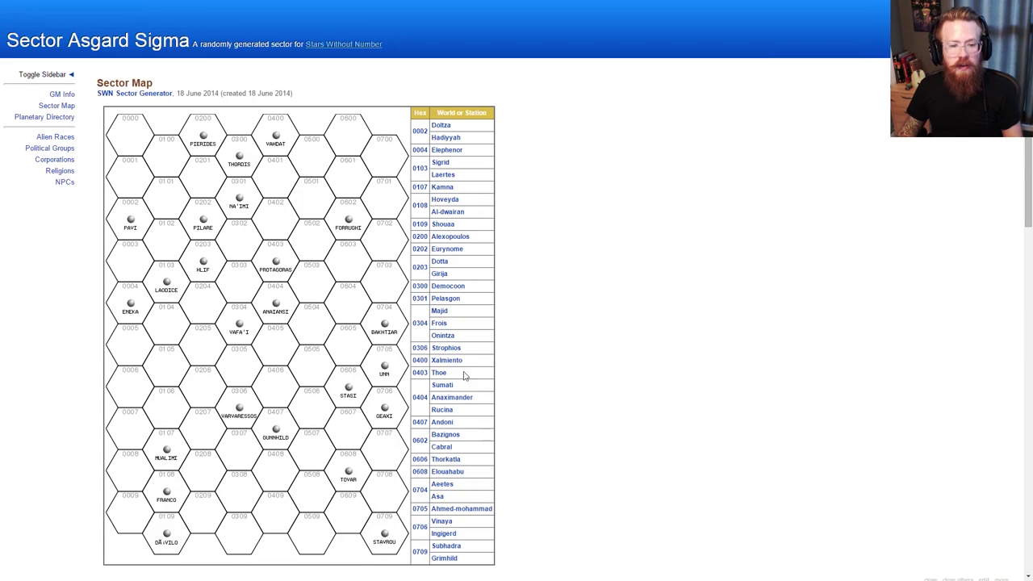
pyautogui.click(168, 283)
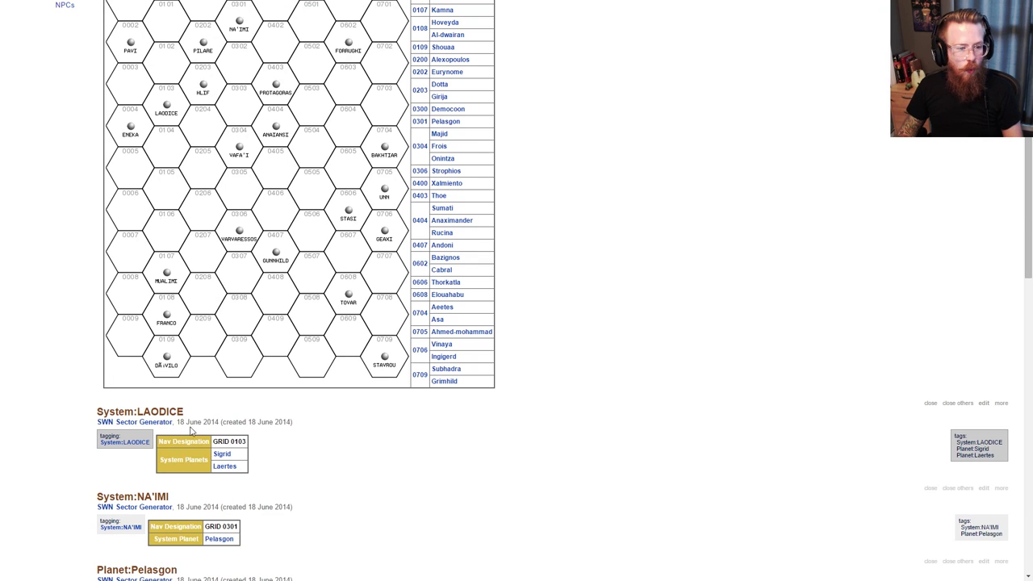
pyautogui.click(222, 455)
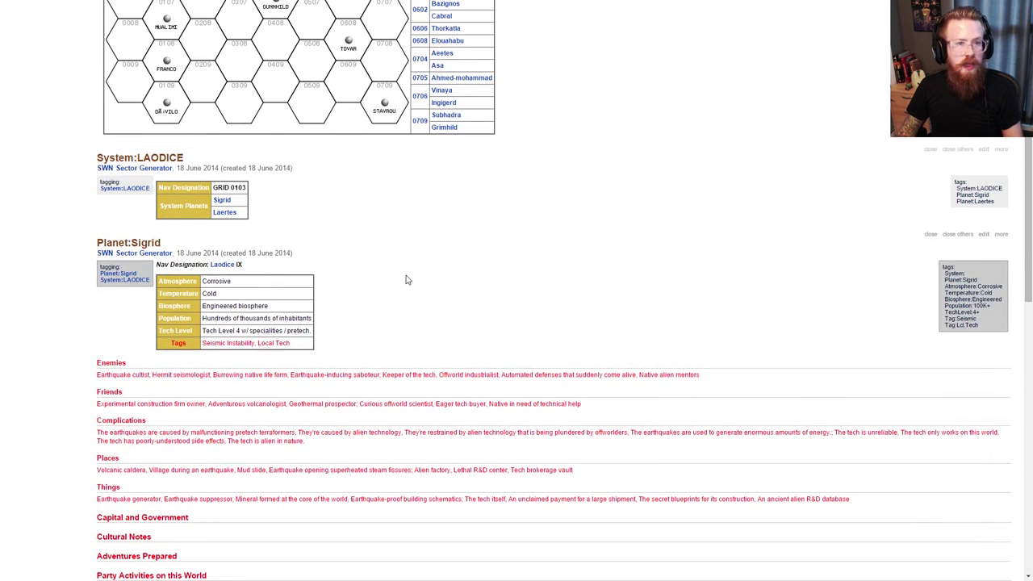
pyautogui.hotkey('ctrl', 'Tab')
pyautogui.hotkey('ctrl', 'Tab')
pyautogui.hotkey('ctrl', 'Tab')
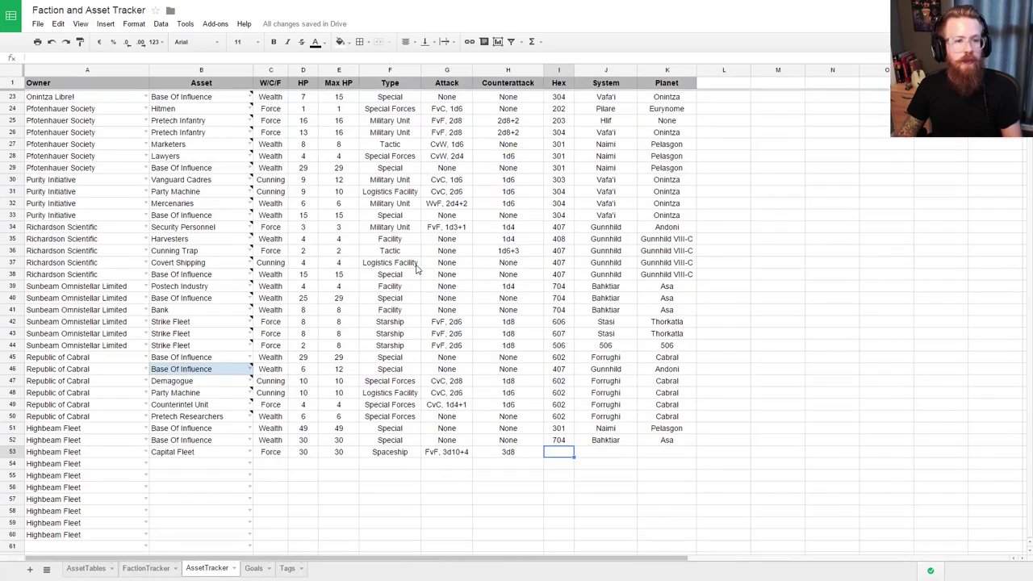
# Step: Enter Hex 103, System Laodice and Planet Sigrid for the Capital Fleet in row 53
pyautogui.write('103')
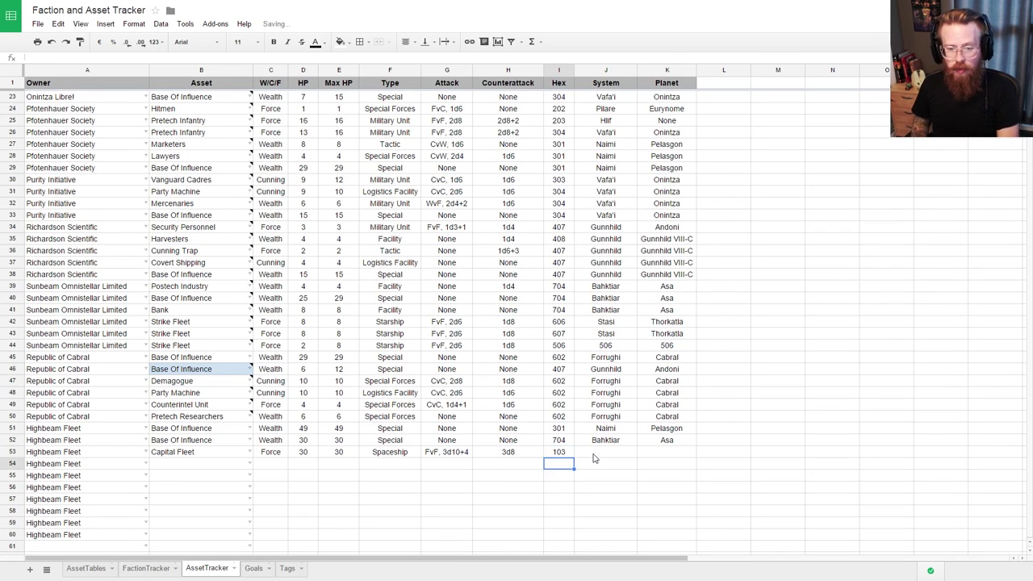
pyautogui.press('Tab')
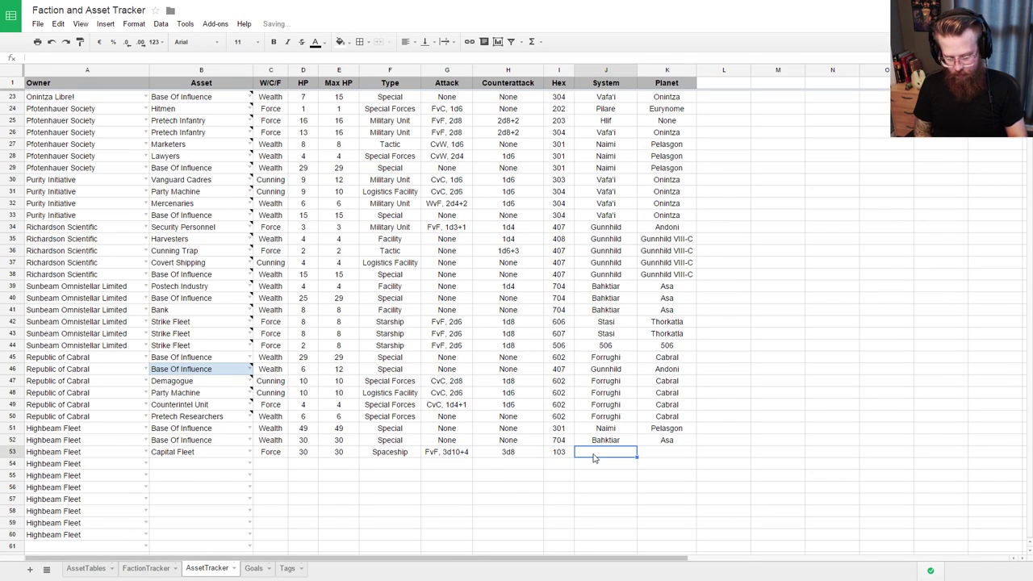
pyautogui.write('La')
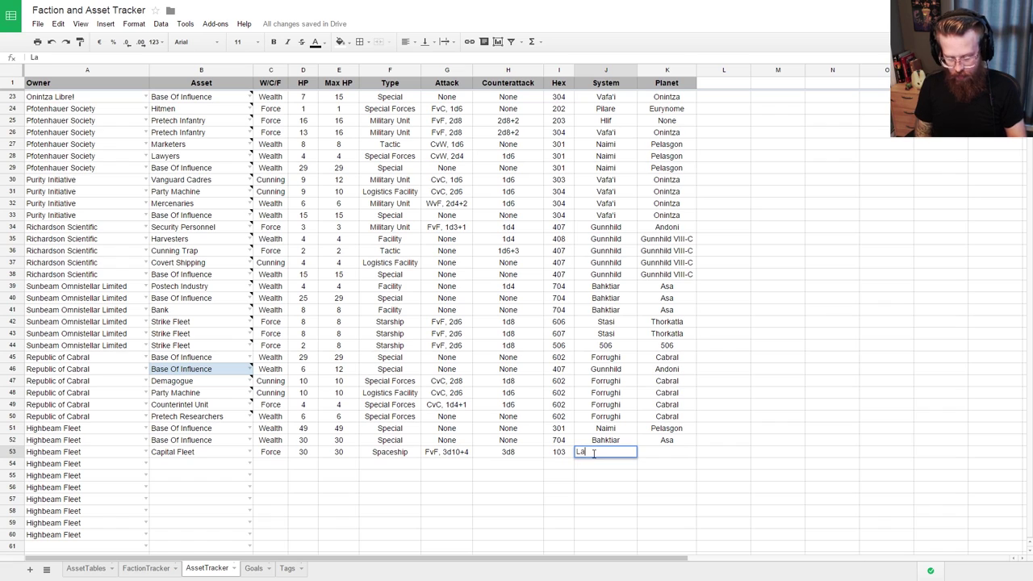
pyautogui.write('oddice')
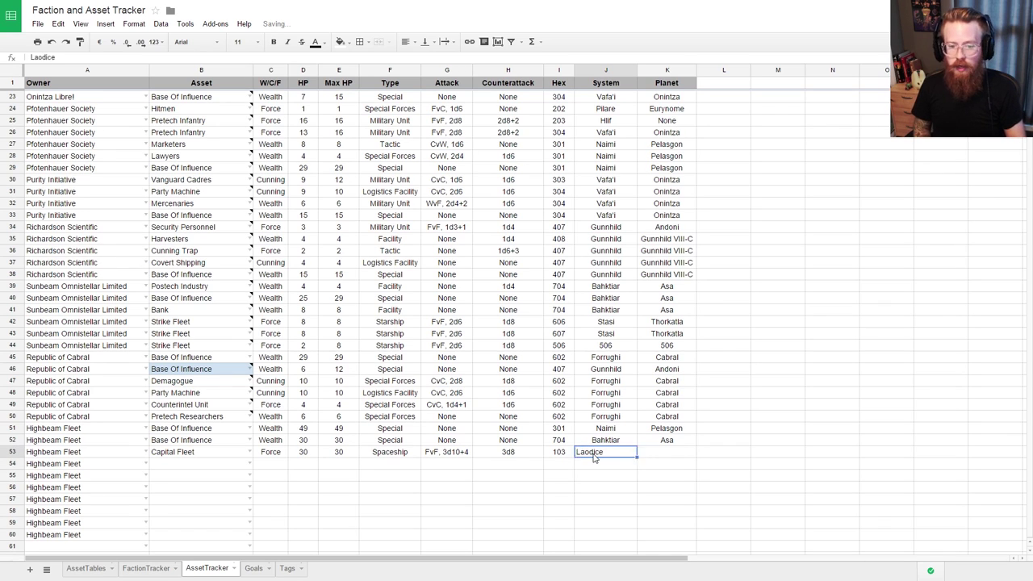
pyautogui.press('Tab')
pyautogui.write('Sigrid')
pyautogui.press('Return')
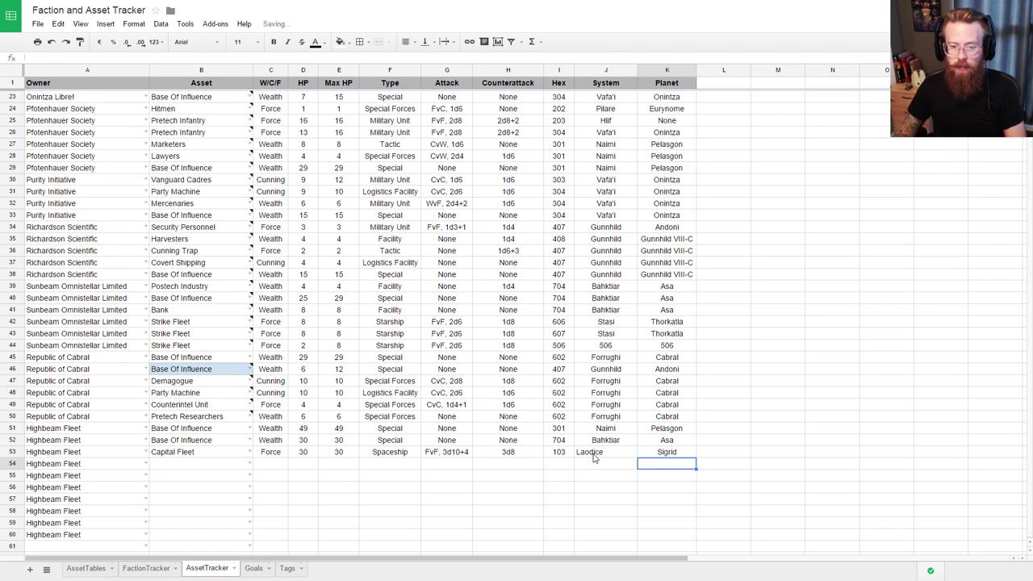
# Step: Replace the Capital Fleet's Planet entry in cell K53 with In Orbit
pyautogui.click(594, 454)
pyautogui.click(676, 452)
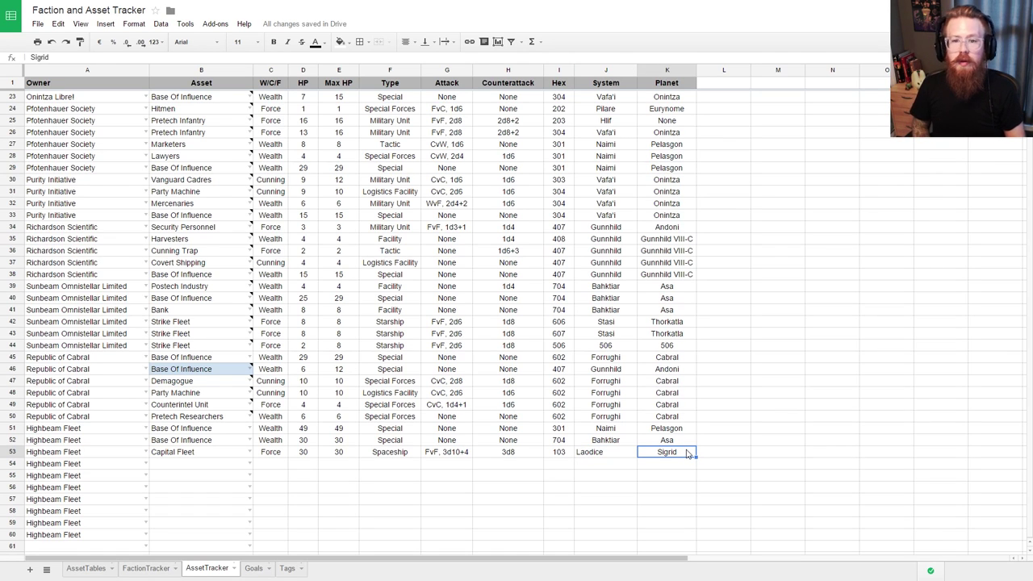
pyautogui.write('In Orbi')
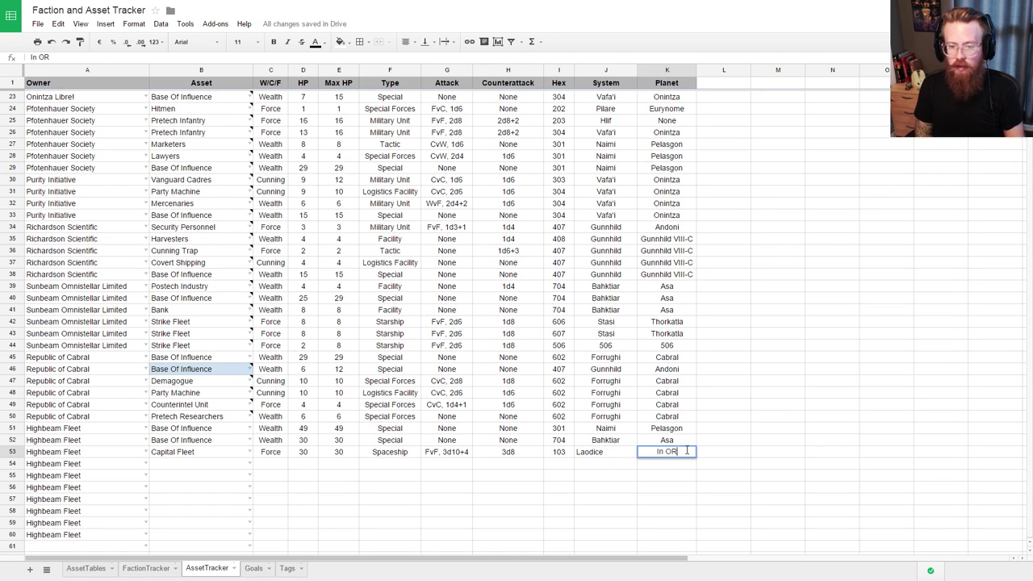
pyautogui.write('t')
pyautogui.press('Return')
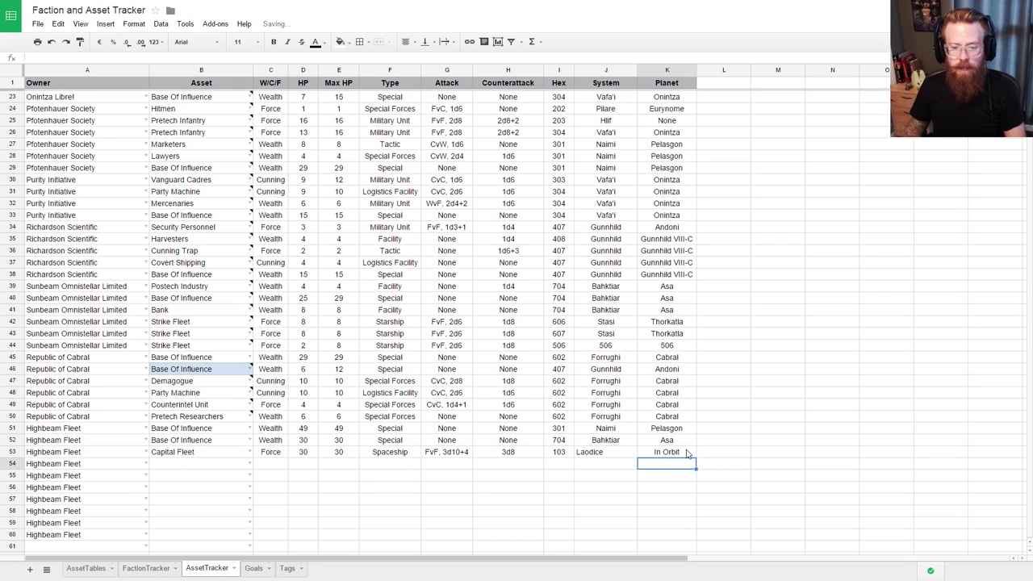
# Step: Center the System column cells J46 to J63 horizontally
pyautogui.click(601, 454)
pyautogui.scroll(-2, 602, 296)
pyautogui.scroll(-3, 604, 297)
pyautogui.click(605, 191)
pyautogui.keyDown('shift'); pyautogui.click(601, 390); pyautogui.keyUp('shift')
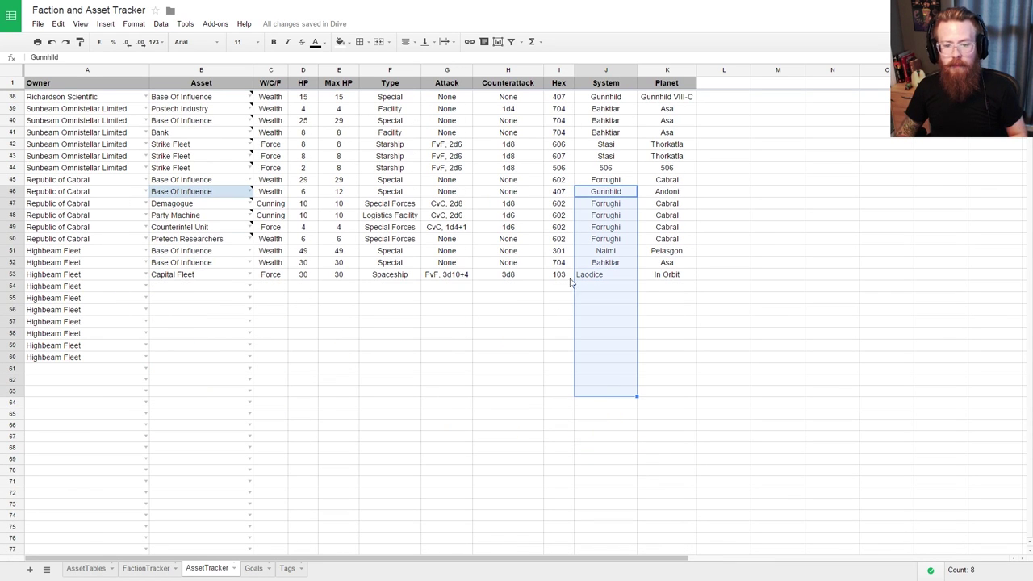
pyautogui.click(405, 41)
pyautogui.click(422, 63)
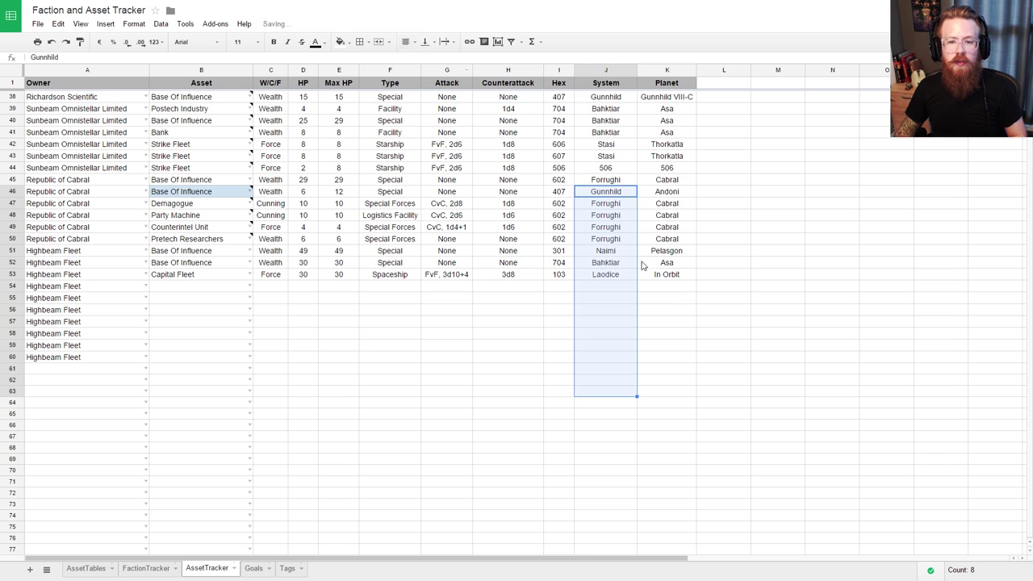
pyautogui.click(723, 345)
pyautogui.scroll(4, 245, 454)
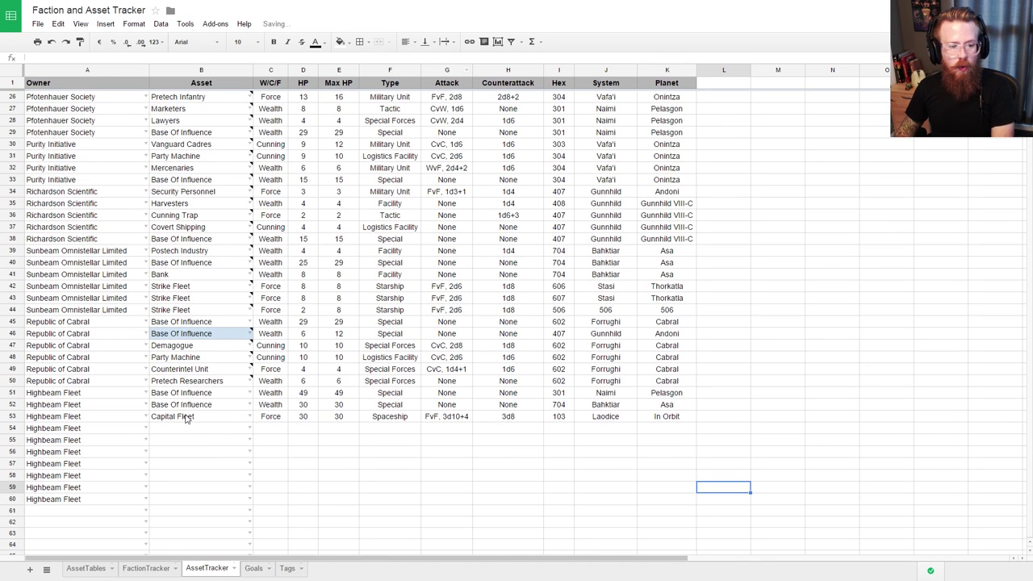
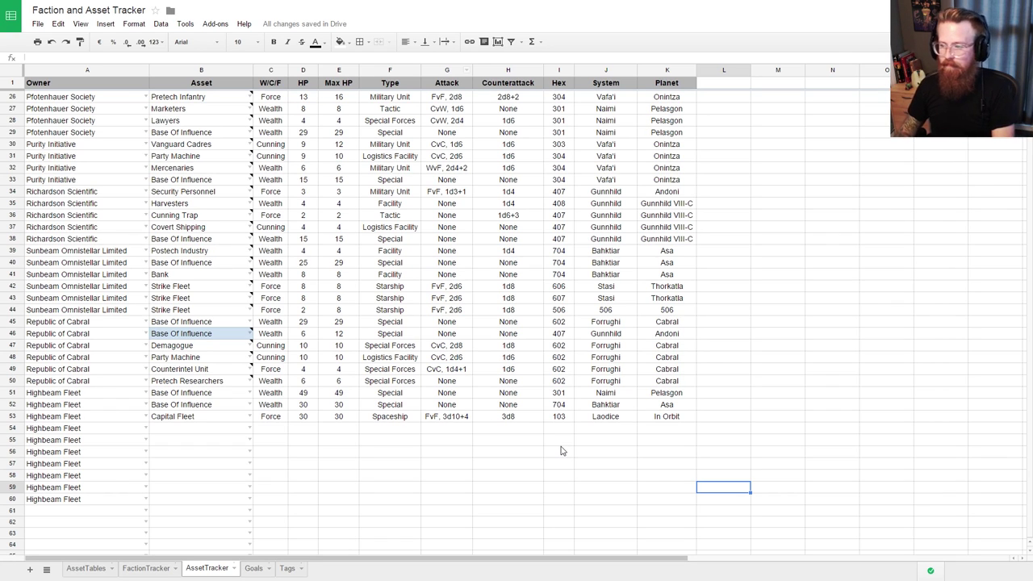
# Step: With cell B54 selected for the next asset, review the Force assets in the AssetTables sheet and read the Space Marines note
pyautogui.click(291, 434)
pyautogui.press('Left')
pyautogui.press('Left')
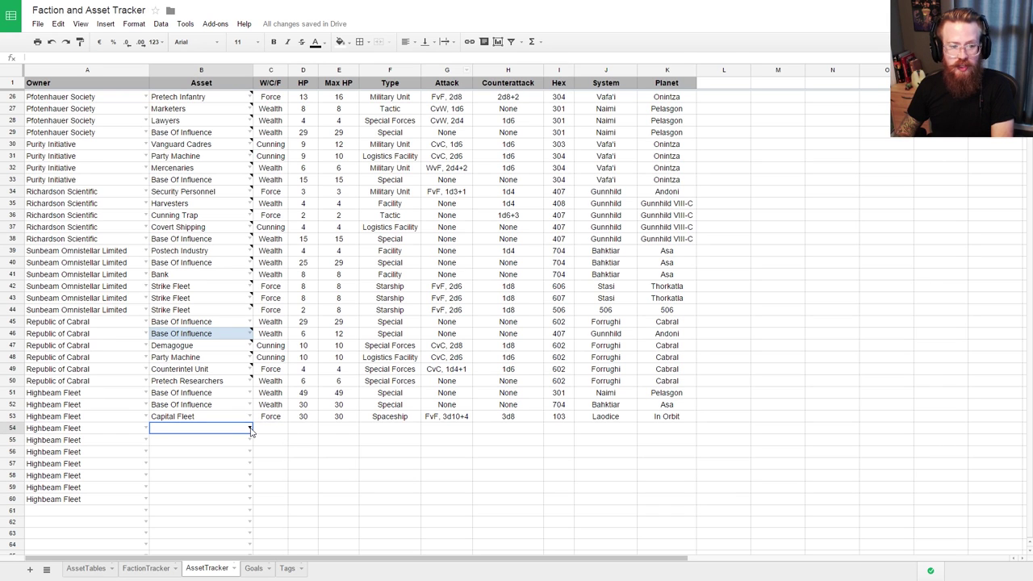
pyautogui.scroll(-1, 295, 433)
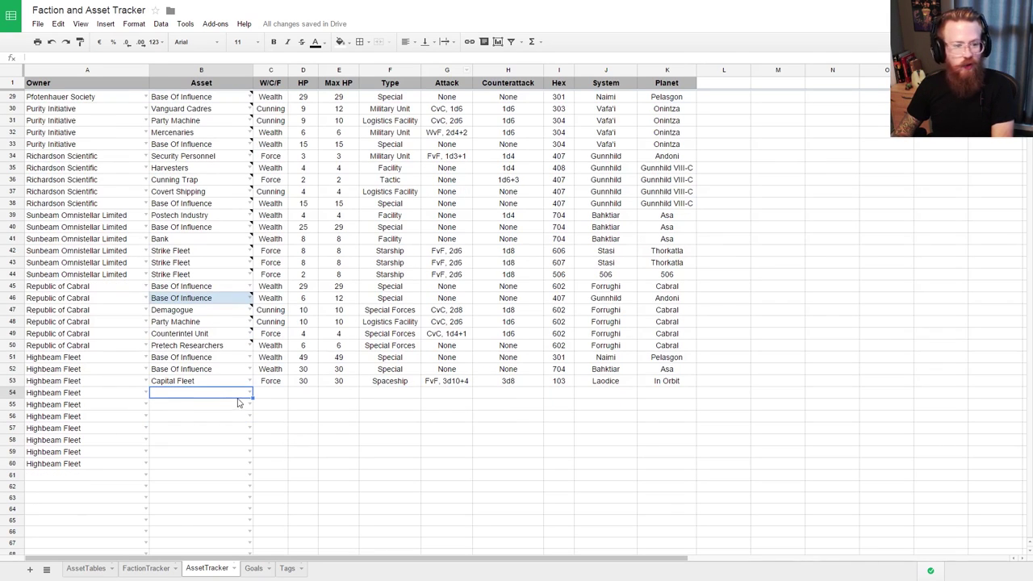
pyautogui.click(250, 393)
pyautogui.click(219, 395)
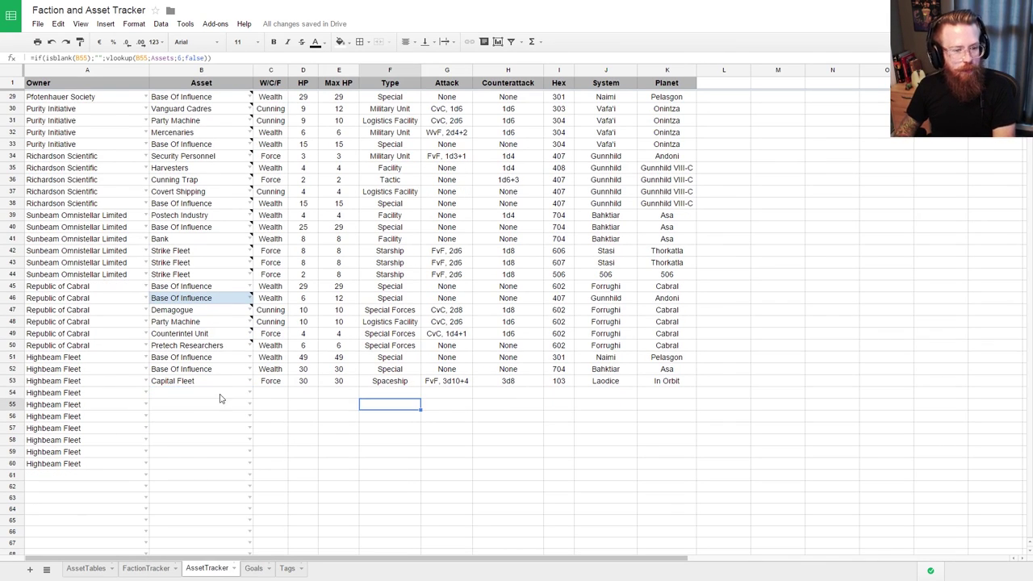
pyautogui.click(145, 569)
pyautogui.click(96, 568)
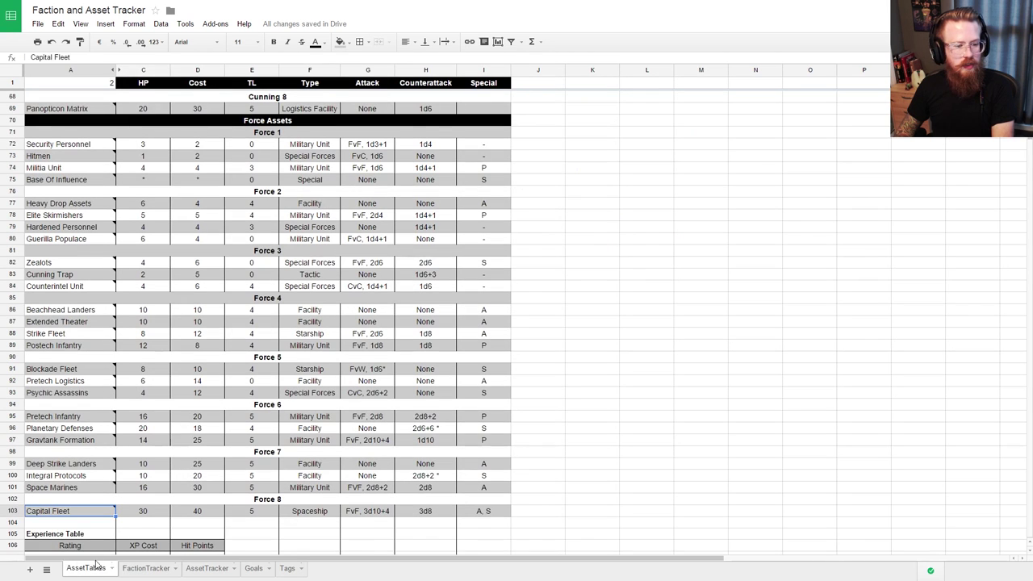
pyautogui.click(81, 487)
pyautogui.press('Up')
pyautogui.press('Up')
pyautogui.press('Down')
pyautogui.press('Down')
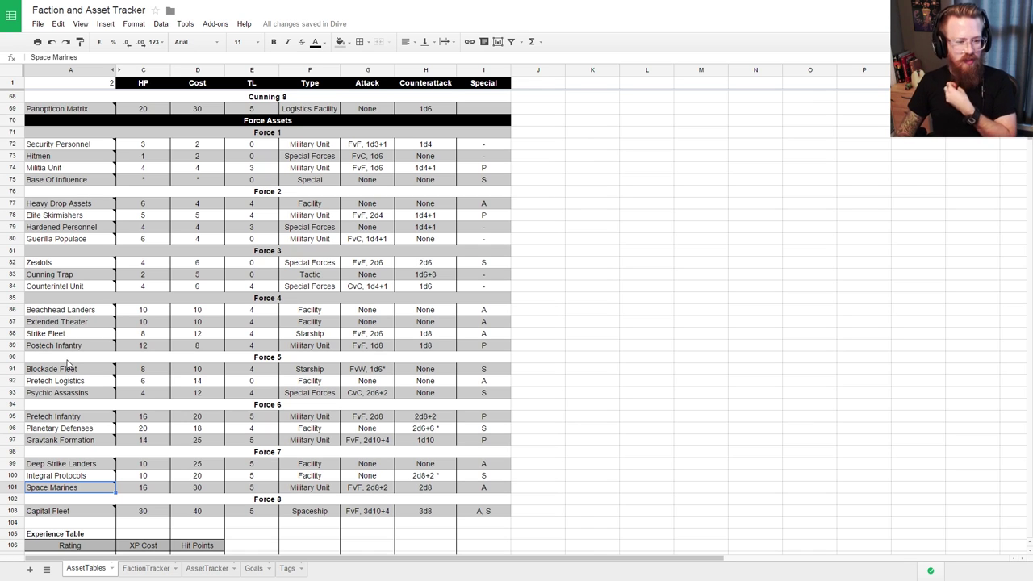
pyautogui.moveTo(113, 481)
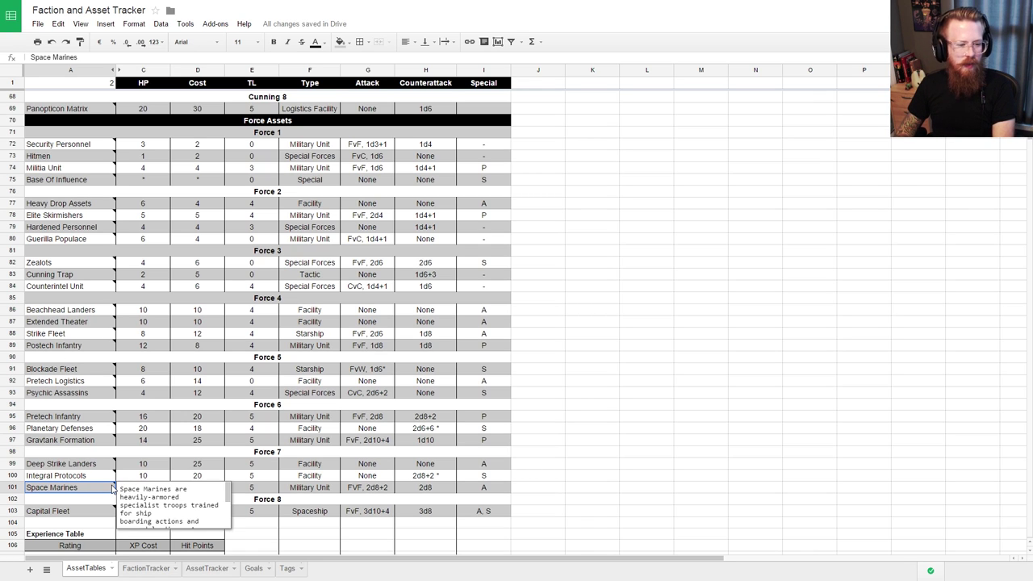
# Step: Copy the full text of the Capital Fleet note in the AssetTables sheet
pyautogui.click(83, 512)
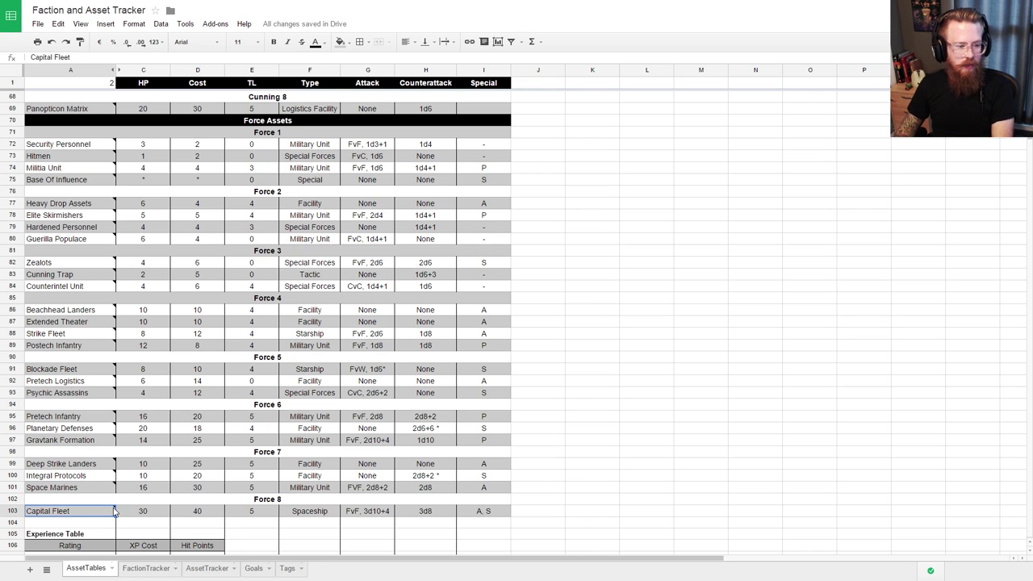
pyautogui.moveTo(114, 505)
pyautogui.scroll(-2, 171, 525)
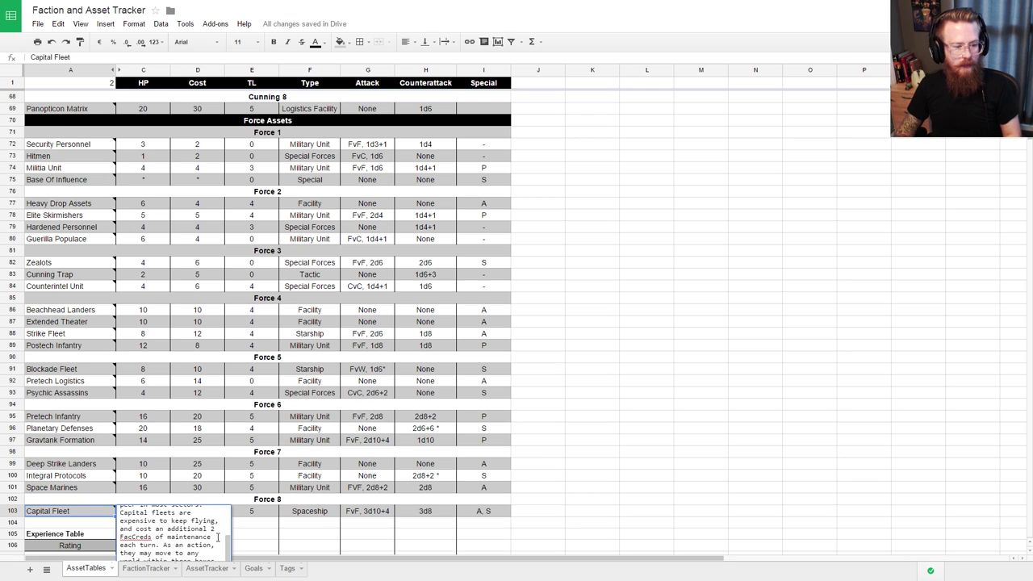
pyautogui.tripleClick(196, 527)
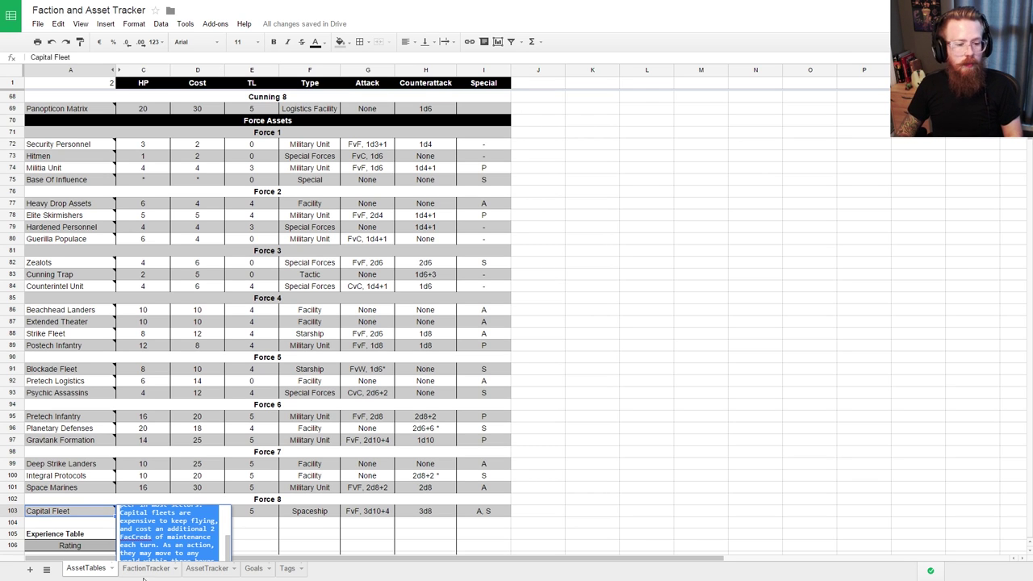
# Step: Insert a note on the Capital Fleet cell B53 in AssetTracker and paste the copied description into it
pyautogui.click(146, 569)
pyautogui.click(204, 568)
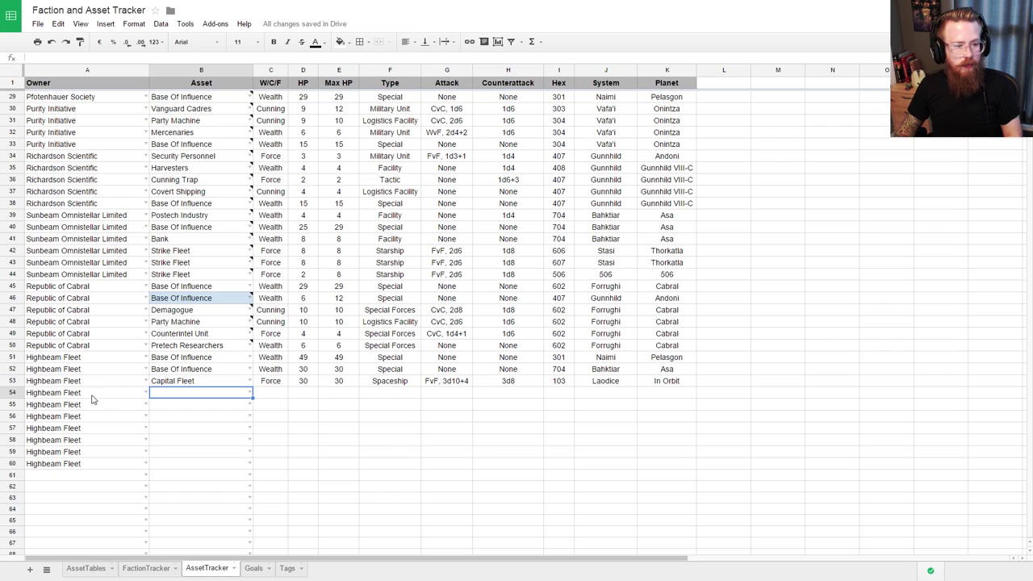
pyautogui.click(194, 380)
pyautogui.rightClick(191, 381)
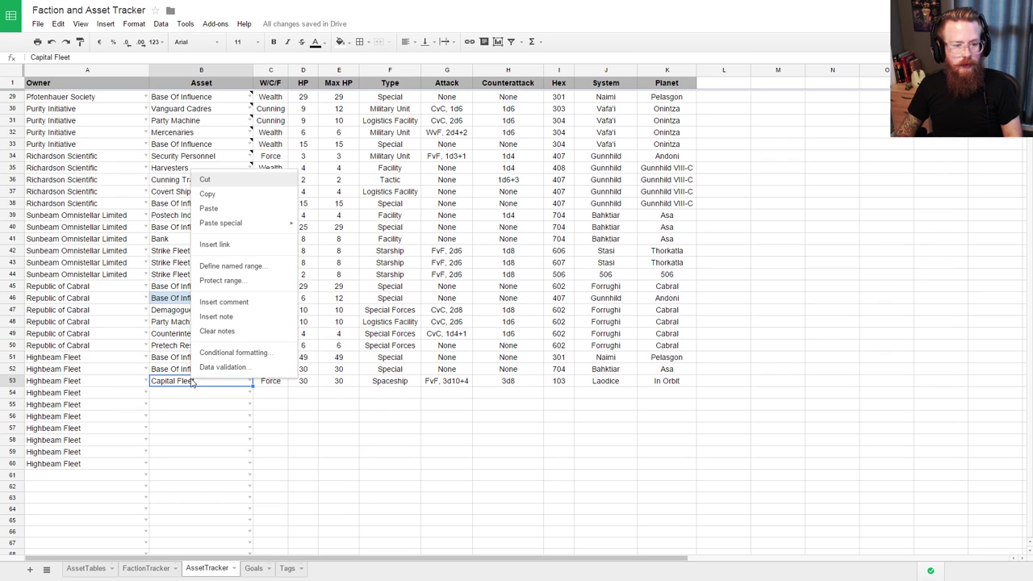
pyautogui.click(228, 317)
pyautogui.hotkey('ctrl', 'v')
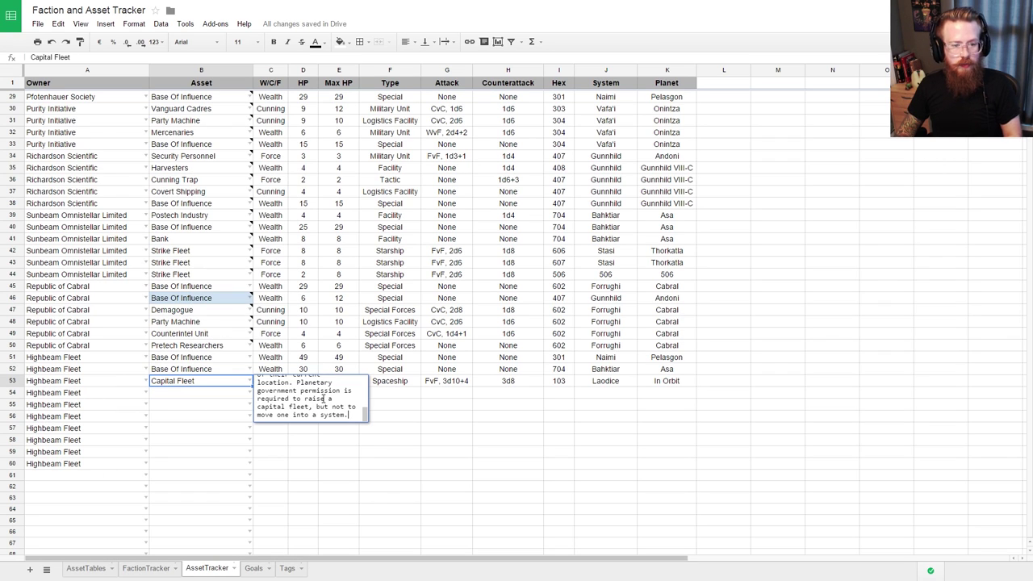
# Step: Close the Capital Fleet note and enter Space Marines as Highbeam Fleet's asset in cell B54
pyautogui.click(400, 432)
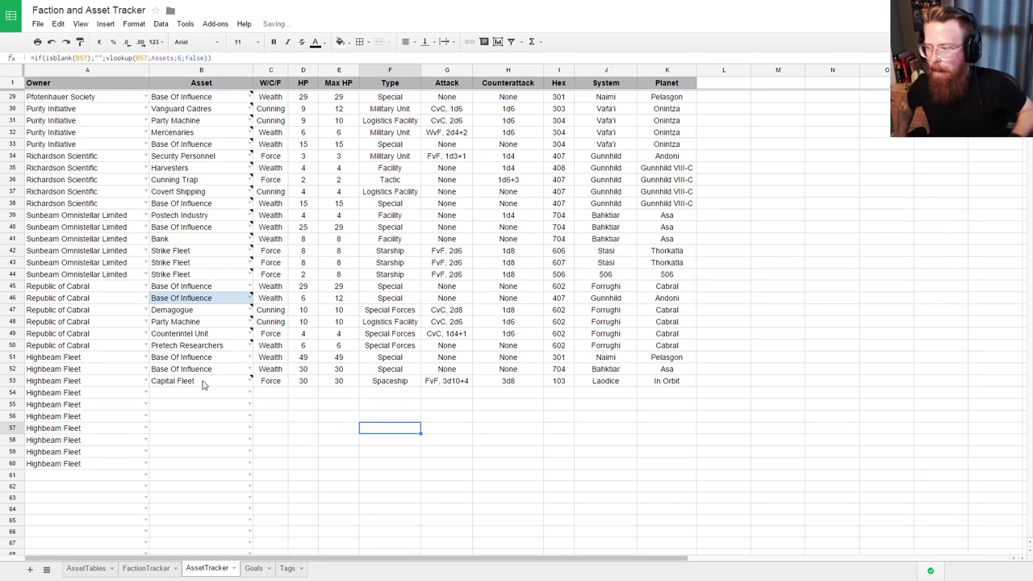
pyautogui.click(162, 390)
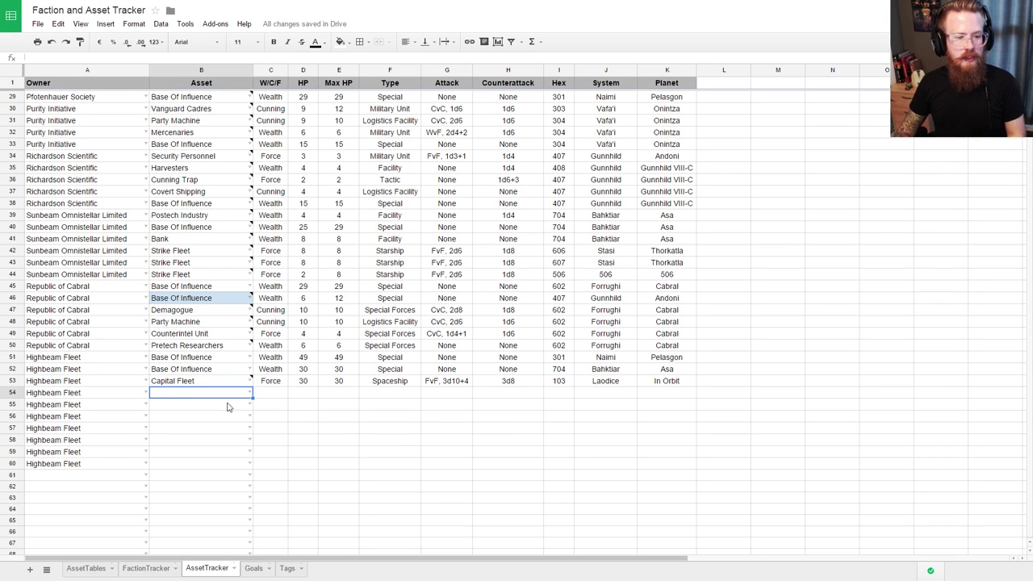
pyautogui.write('Space')
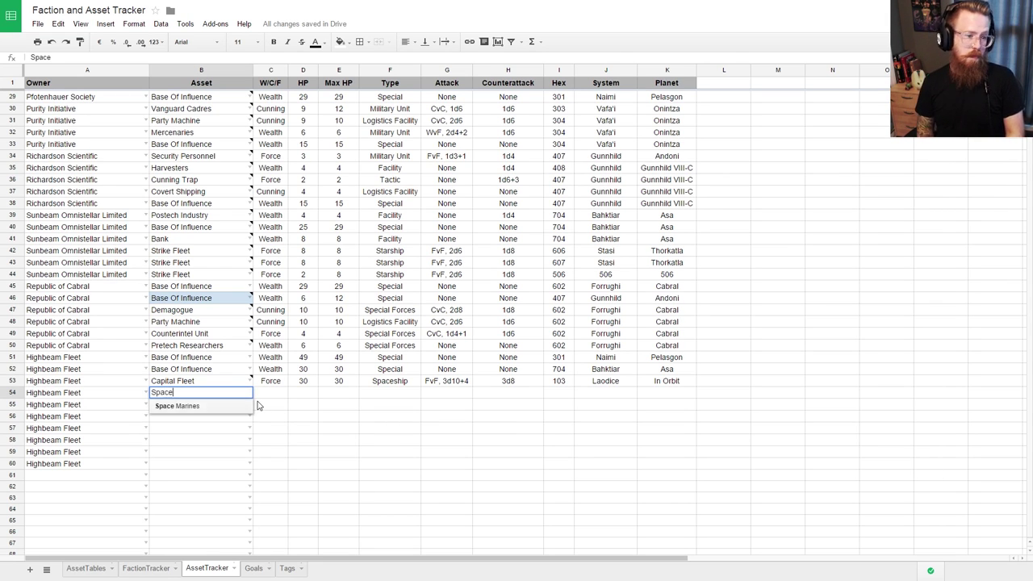
pyautogui.press('Return')
pyautogui.press('Up')
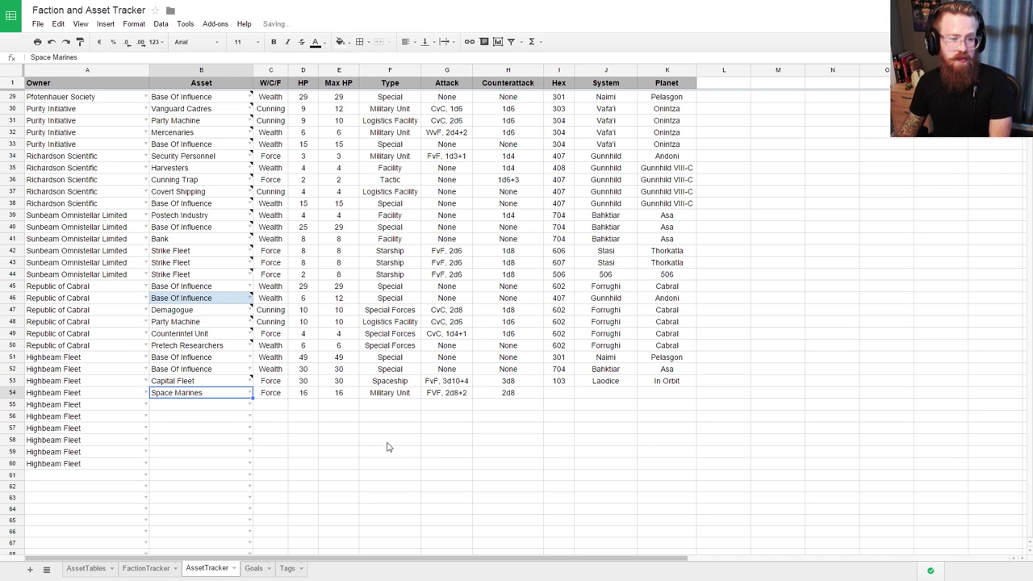
# Step: Select and copy the full text of the Space Marines note in the AssetTables sheet
pyautogui.click(147, 568)
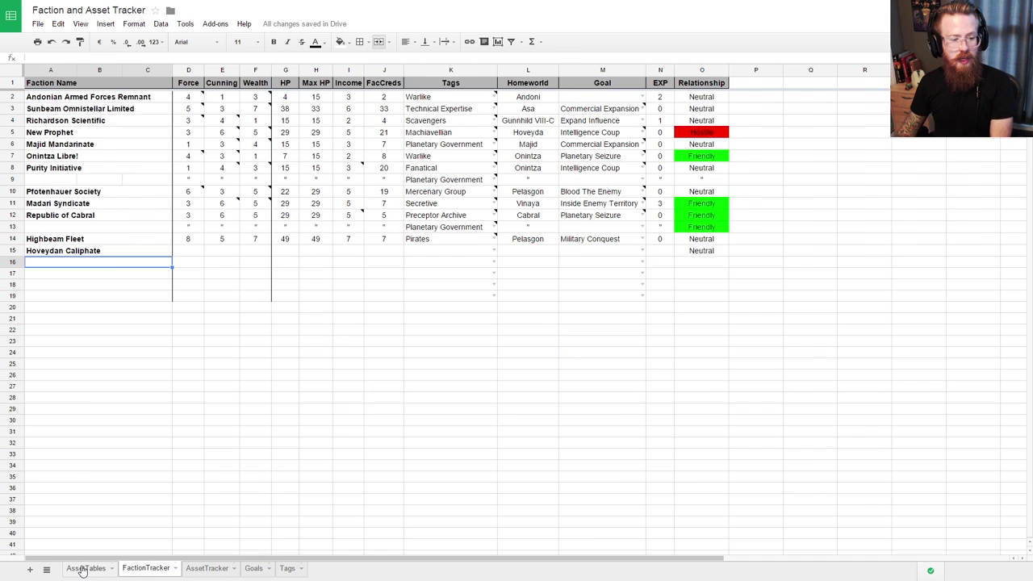
pyautogui.click(84, 568)
pyautogui.moveTo(112, 480)
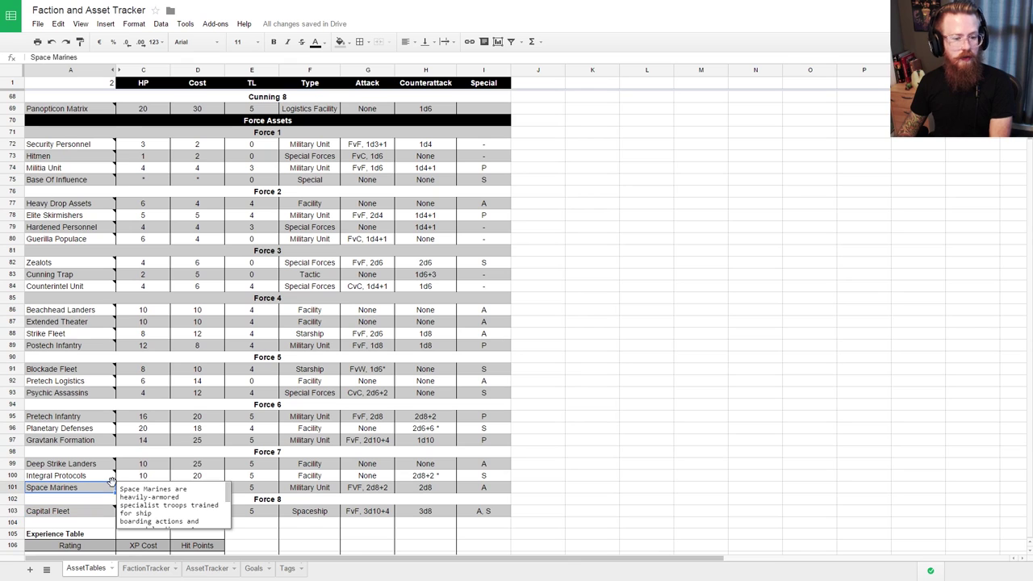
pyautogui.tripleClick(154, 492)
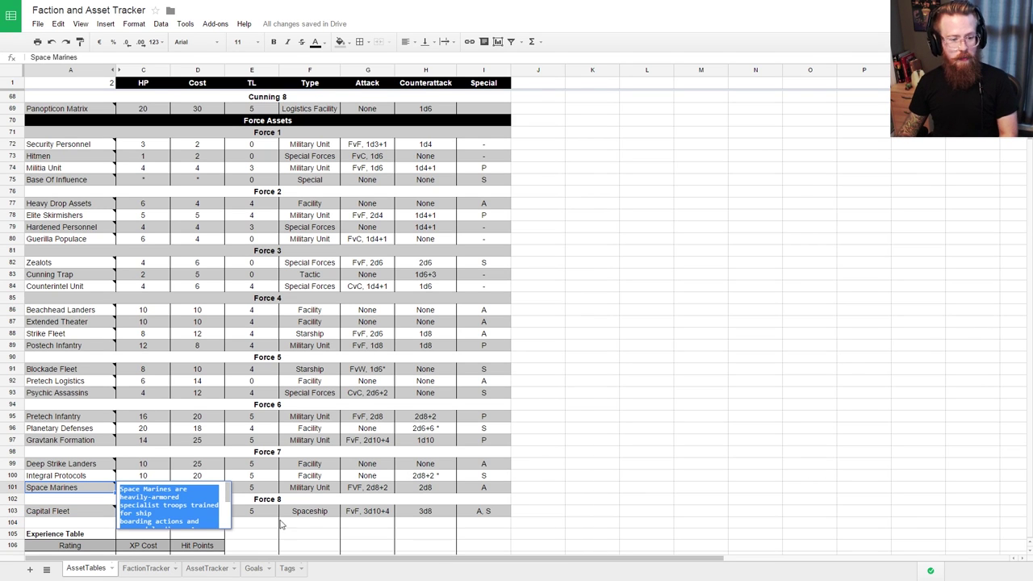
# Step: Insert a note on the Space Marines cell B54 in AssetTracker and paste the copied description into it
pyautogui.click(146, 568)
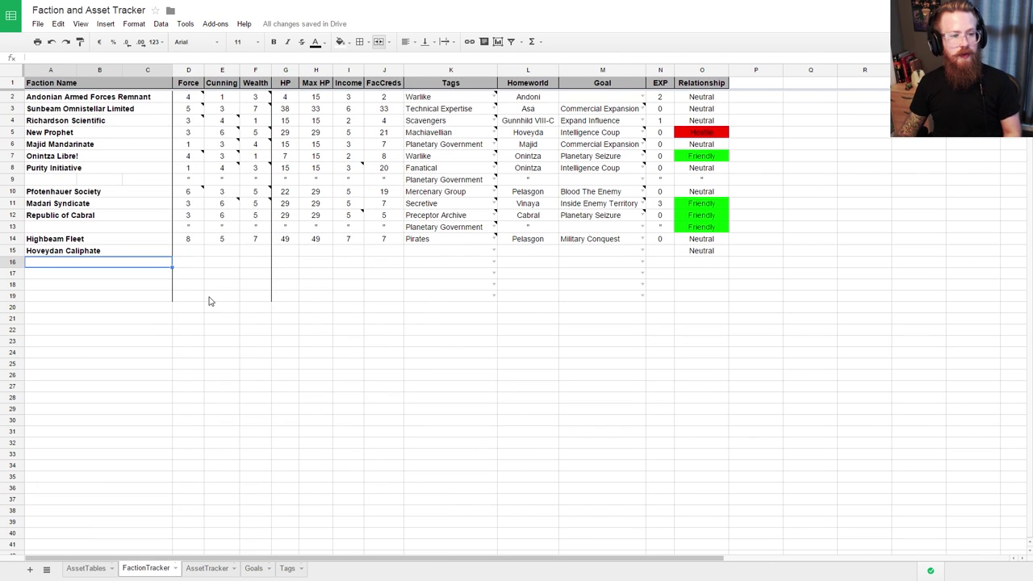
pyautogui.click(207, 567)
pyautogui.rightClick(219, 397)
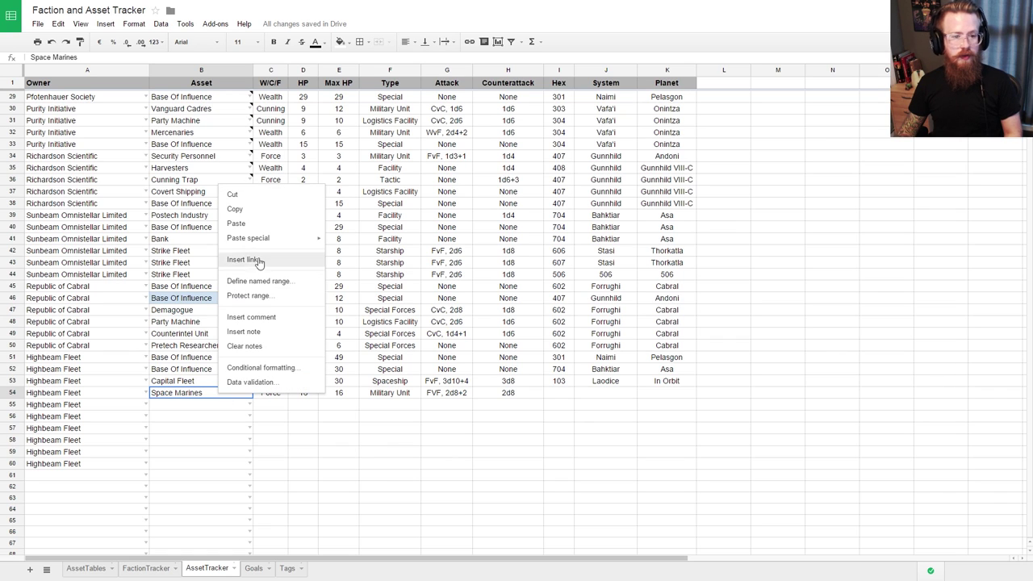
pyautogui.click(266, 332)
pyautogui.hotkey('ctrl', 'v')
pyautogui.click(448, 472)
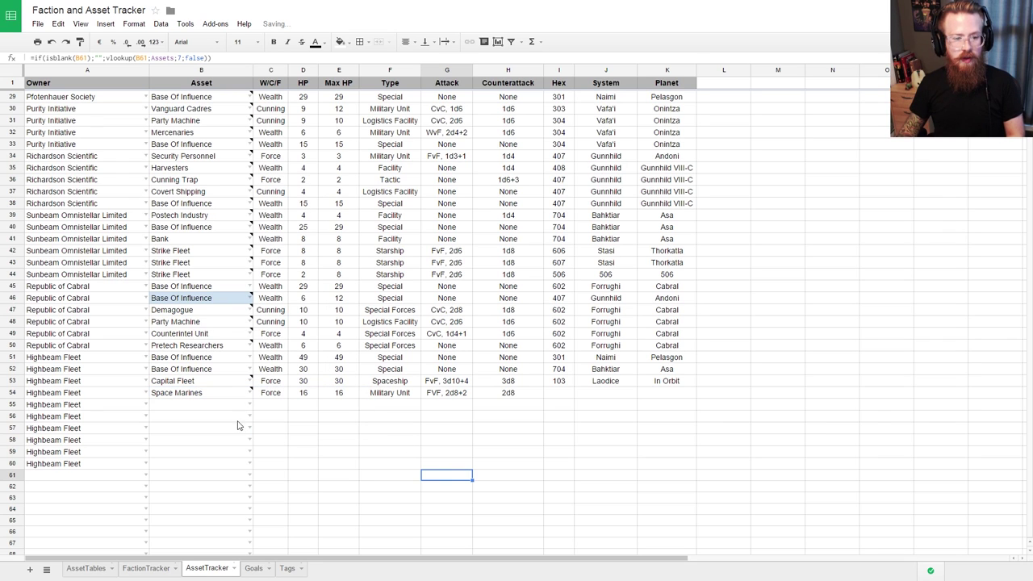
pyautogui.click(557, 393)
pyautogui.press('Up')
pyautogui.hotkey('shift', 'Right')
pyautogui.hotkey('shift', 'Right')
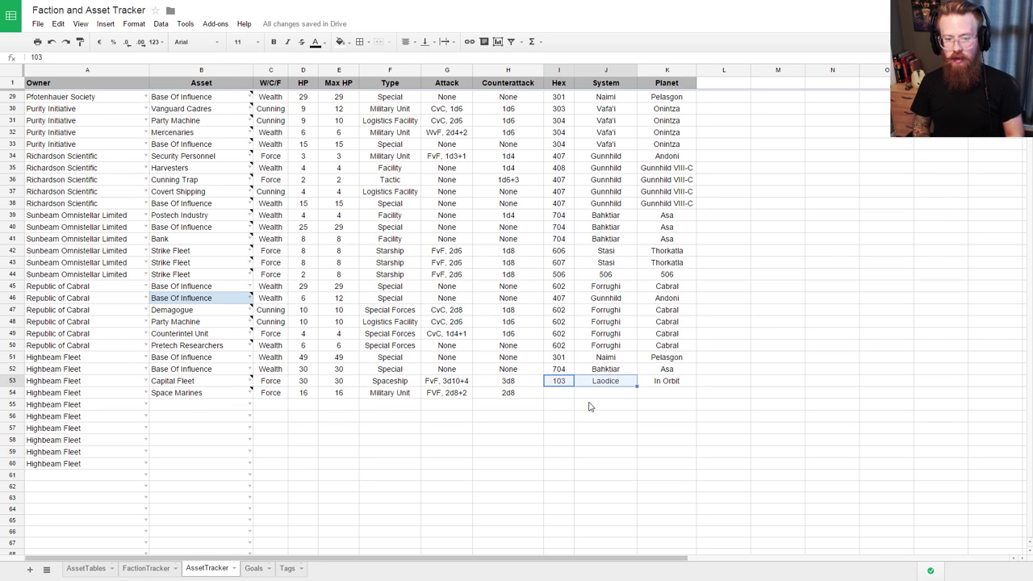
pyautogui.hotkey('shift', 'Down')
pyautogui.hotkey('ctrl', 'c')
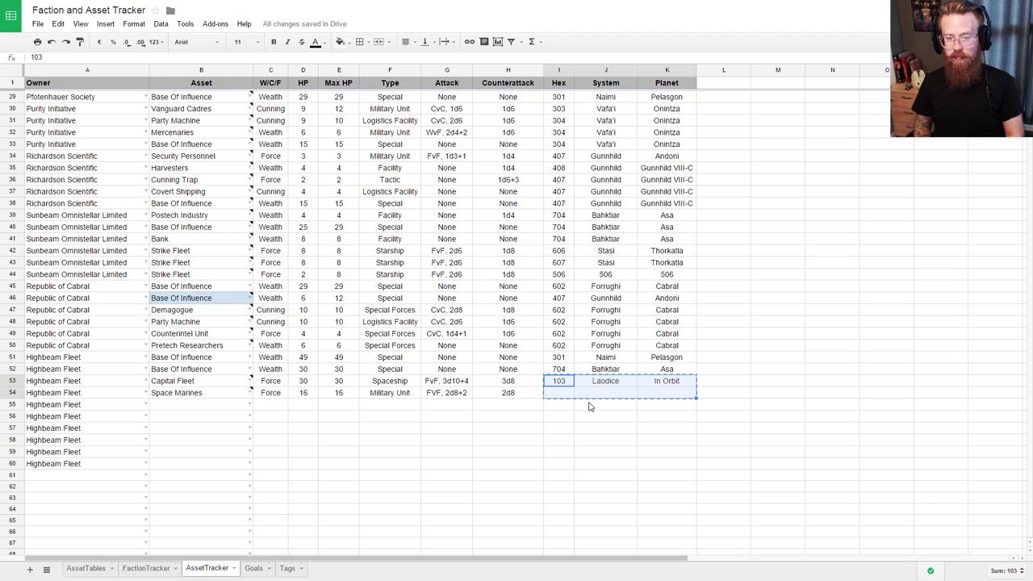
pyautogui.press('Up')
pyautogui.press('Down')
pyautogui.press('Down')
pyautogui.press('Up')
pyautogui.hotkey('shift', 'Right')
pyautogui.hotkey('shift', 'Right')
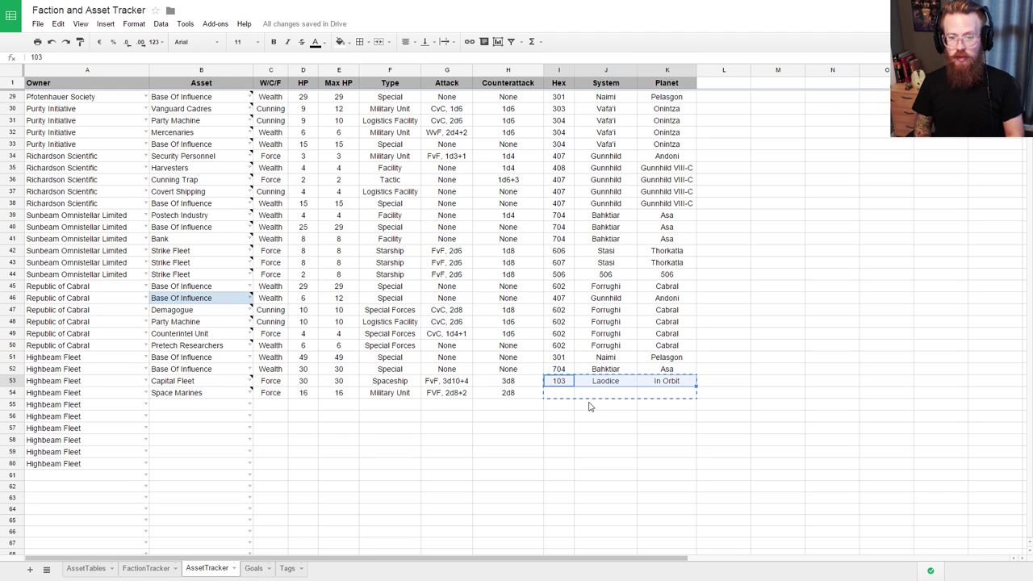
pyautogui.hotkey('ctrl', 'Down')
pyautogui.hotkey('ctrl', 'Up')
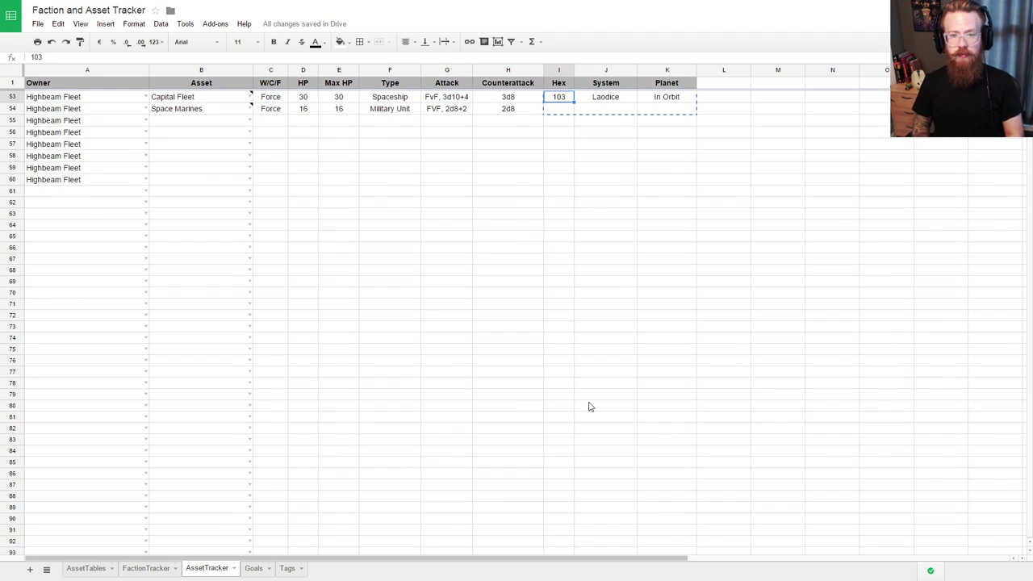
pyautogui.scroll(7, 486, 372)
# Step: Fill the Capital Fleet's location, 103, Laodice and In Orbit, down into the Space Marines row 54
pyautogui.moveTo(563, 350); pyautogui.dragTo(664, 359)
pyautogui.hotkey('ctrl', 'v')
pyautogui.click(592, 384)
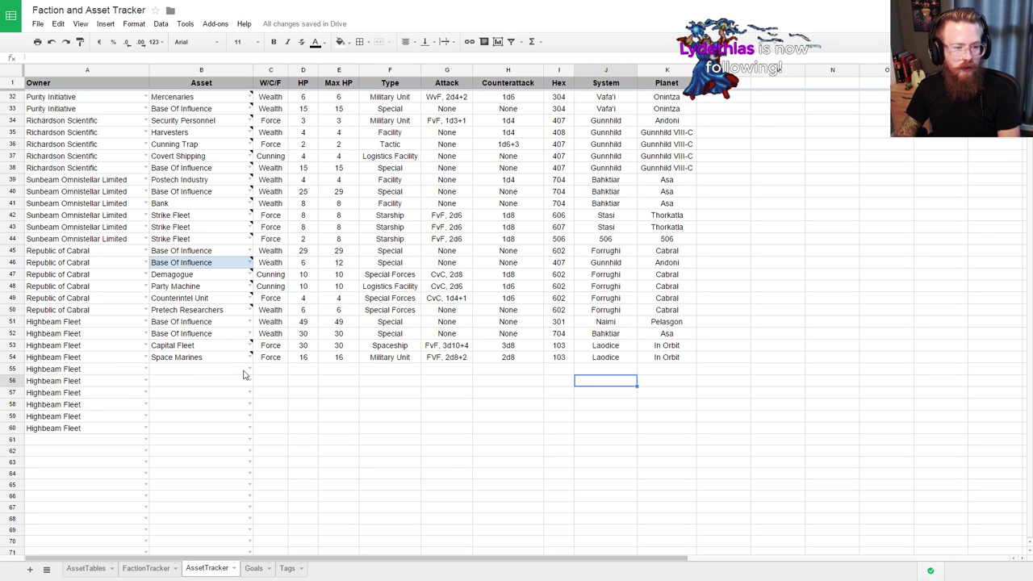
# Step: Enter Blockade Fleet in B55 and Strike Fleet in B56 as further Highbeam Fleet assets
pyautogui.click(190, 378)
pyautogui.press('Right')
pyautogui.press('Right')
pyautogui.click(189, 369)
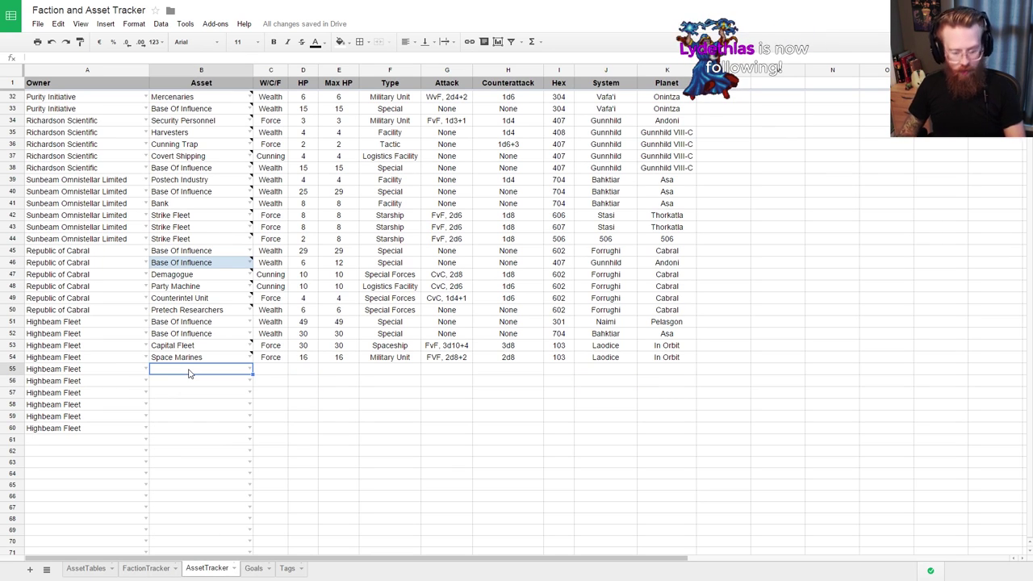
pyautogui.write('Block')
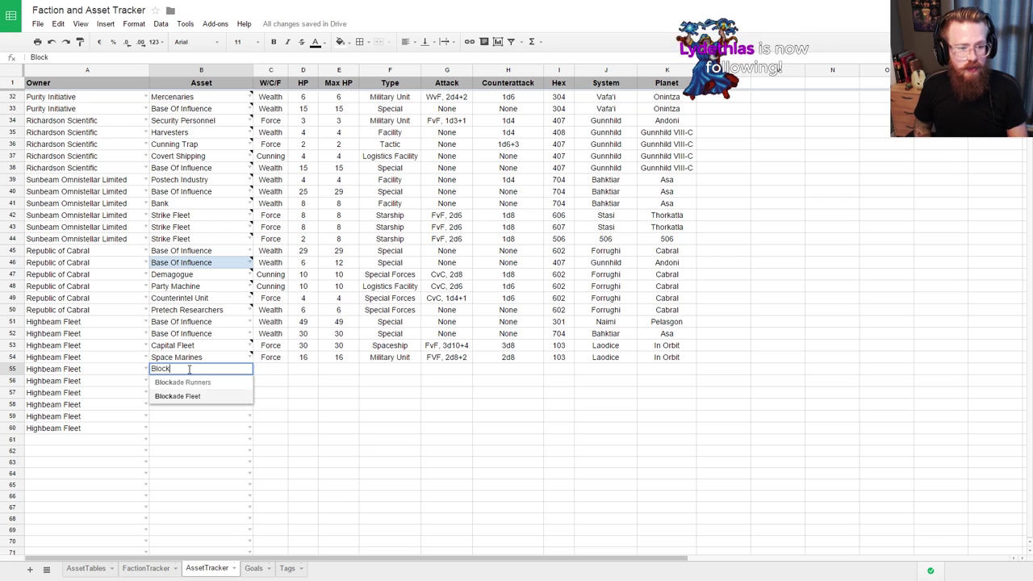
pyautogui.press('Down')
pyautogui.press('Down')
pyautogui.press('Return')
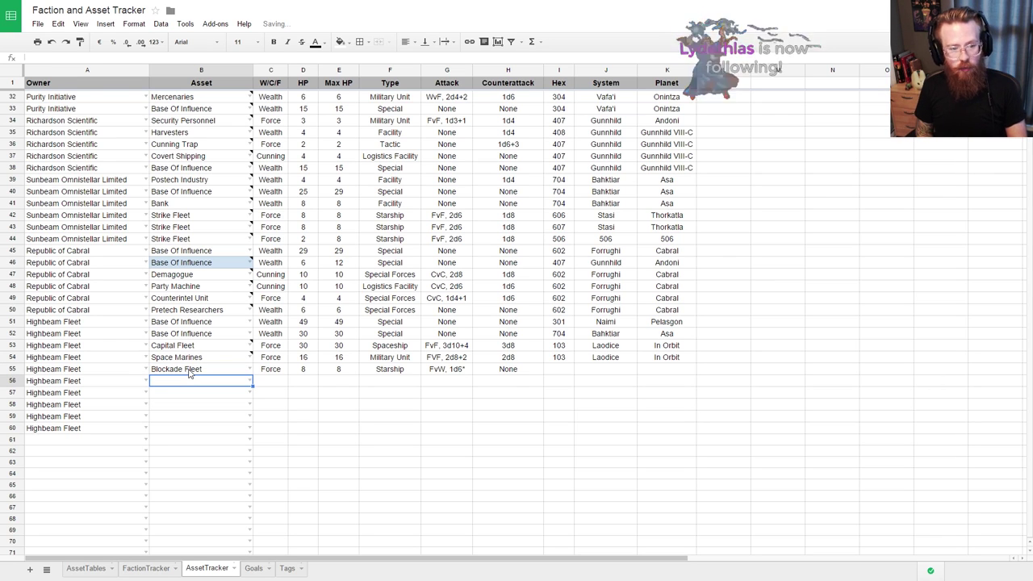
pyautogui.write('Strik')
pyautogui.press('Return')
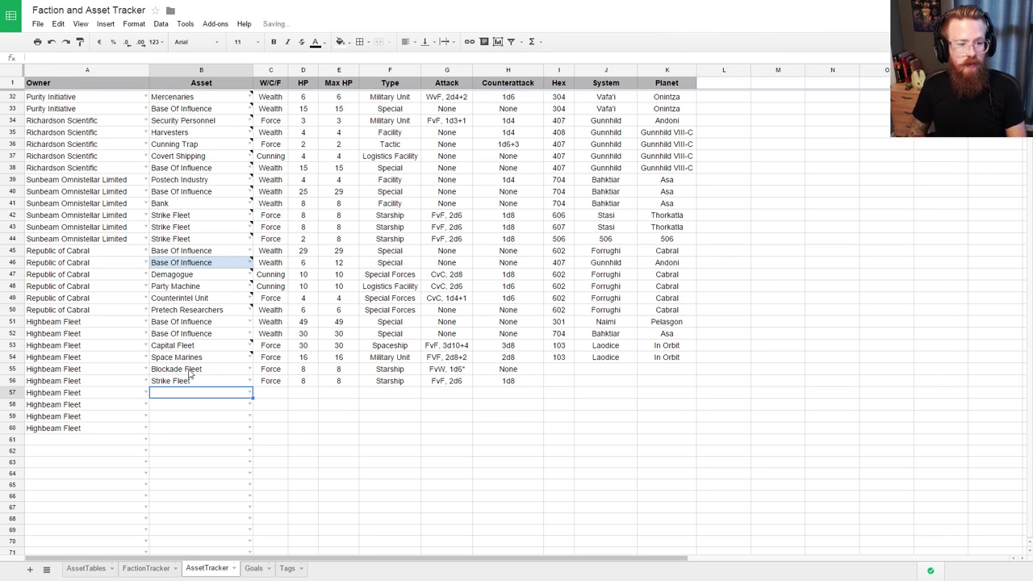
# Step: Fill the location 103, Laodice, In Orbit from row 54 down into rows 55 and 56
pyautogui.moveTo(559, 356); pyautogui.dragTo(637, 385)
pyautogui.hotkey('ctrl', 'd')
pyautogui.click(596, 407)
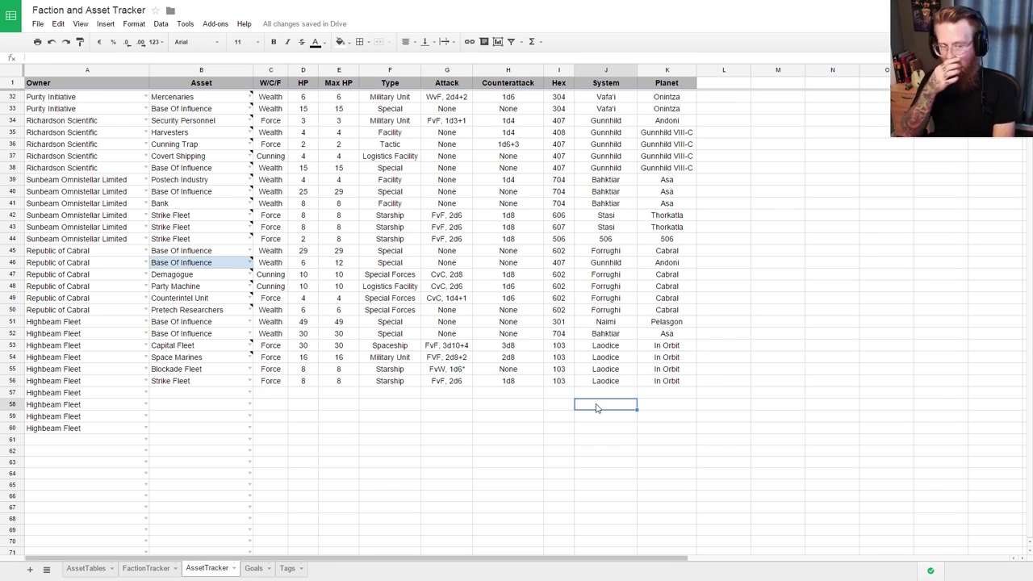
# Step: Check the Capital Fleet note's upkeep and add the note "-2 Per Turn for Capital Fleet" to Highbeam Fleet's Income cell in FactionTracker
pyautogui.click(251, 347)
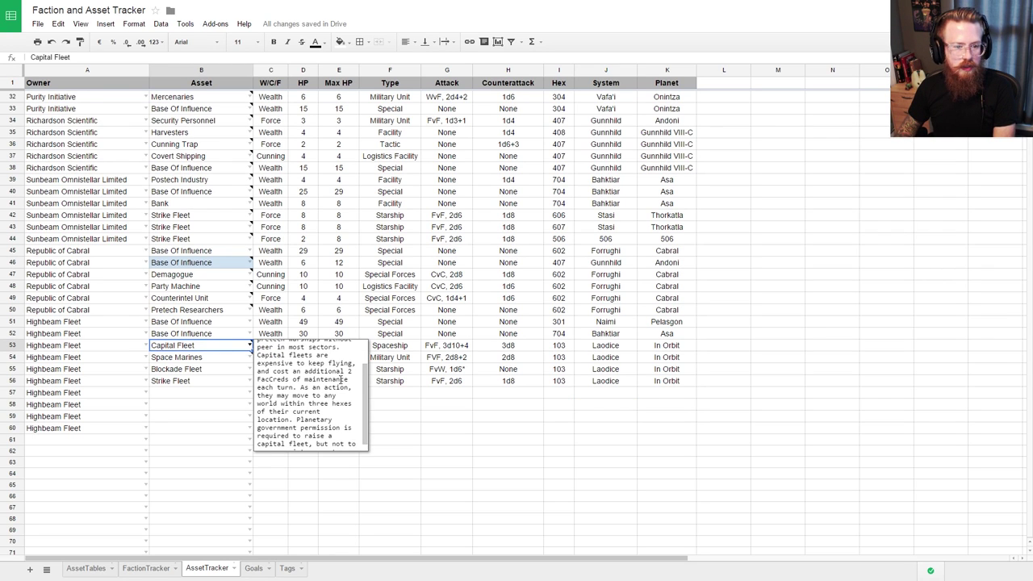
pyautogui.click(458, 427)
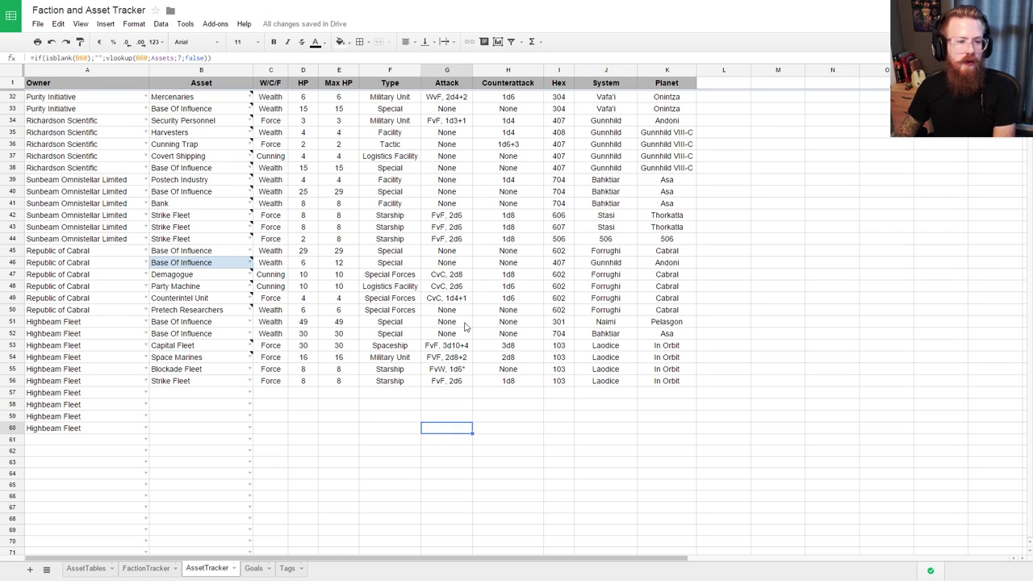
pyautogui.click(109, 570)
pyautogui.click(137, 568)
pyautogui.click(116, 249)
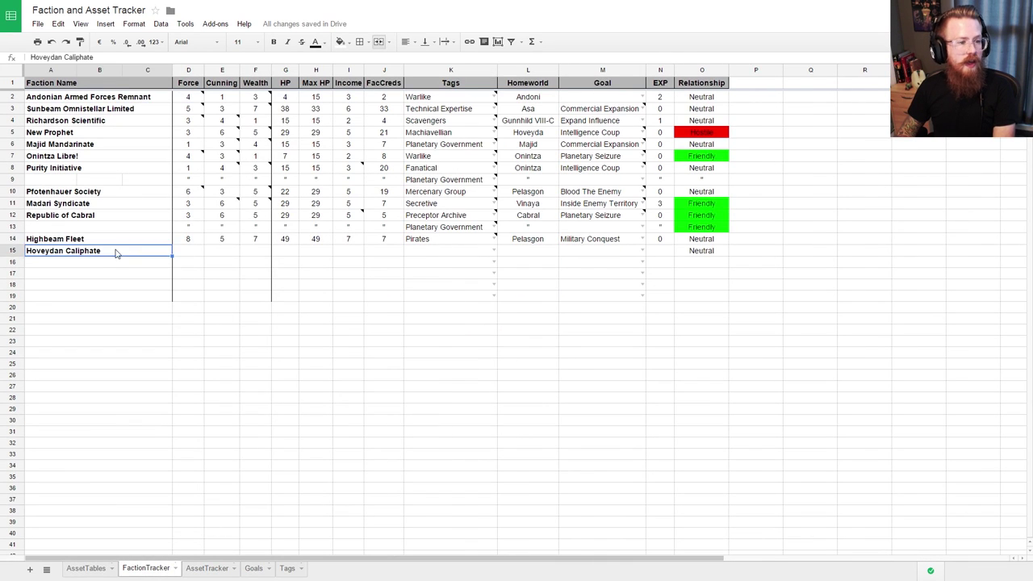
pyautogui.click(222, 239)
pyautogui.rightClick(350, 242)
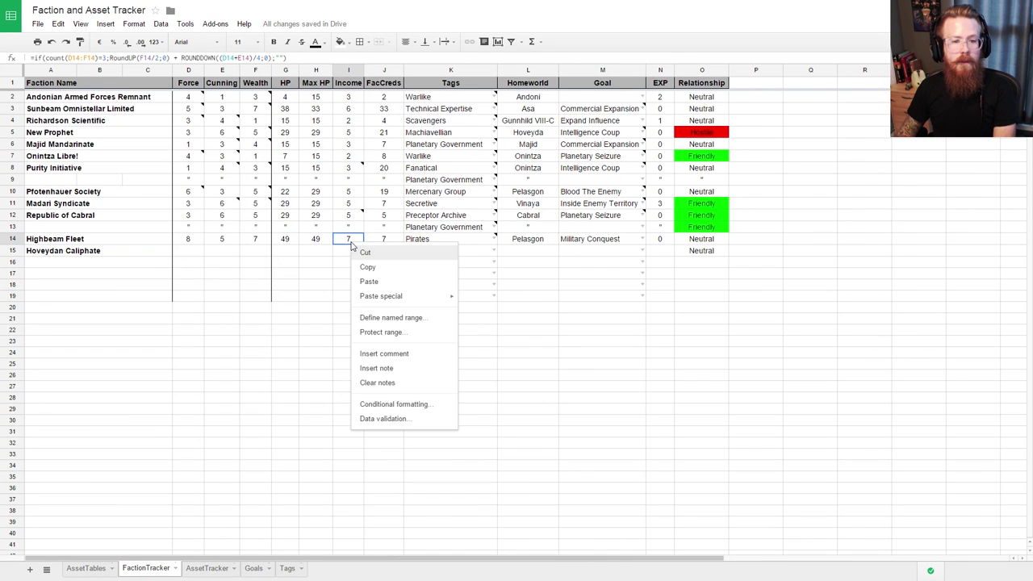
pyautogui.click(389, 368)
pyautogui.write('-2 Per Turn for')
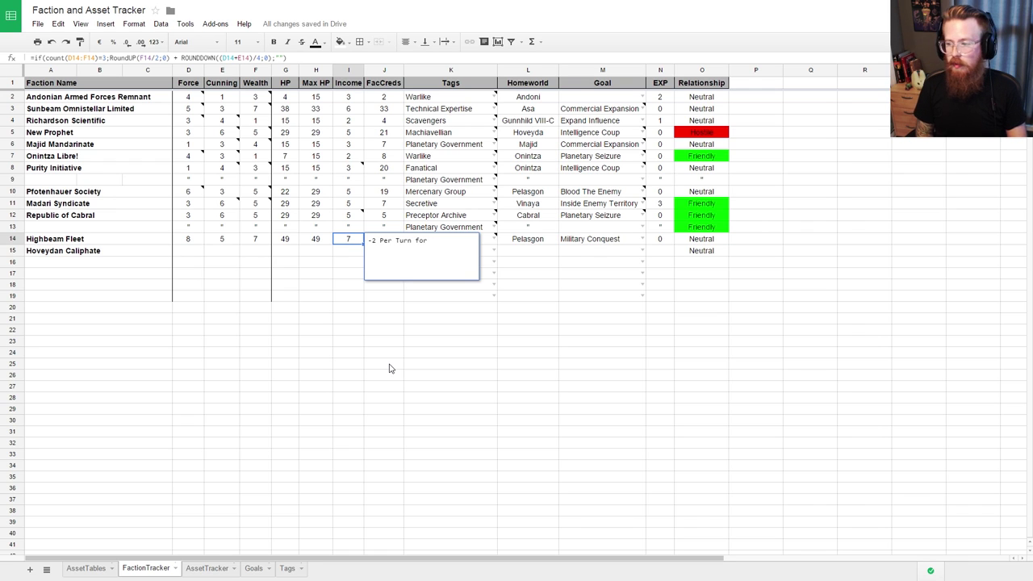
pyautogui.write('et')
pyautogui.press('Return')
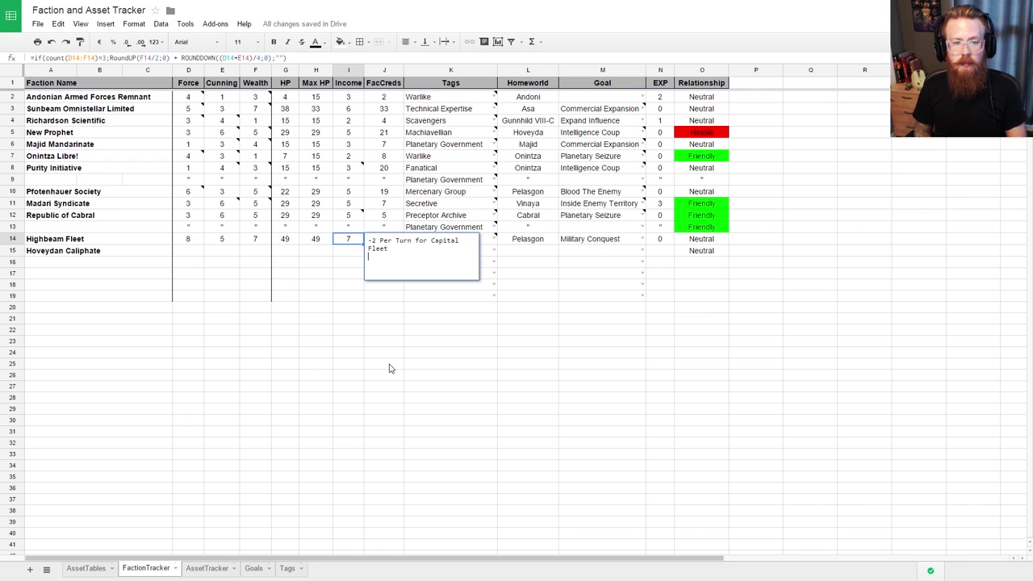
pyautogui.click(389, 368)
# Step: Set Highbeam Fleet's FacCreds to 5 in FactionTracker
pyautogui.click(391, 239)
pyautogui.write('5')
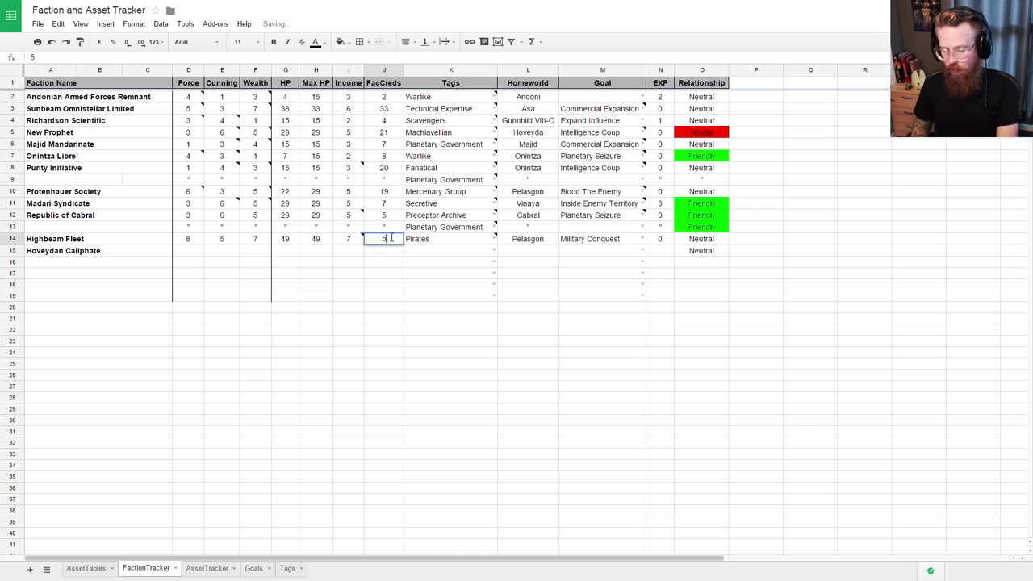
pyautogui.press('Return')
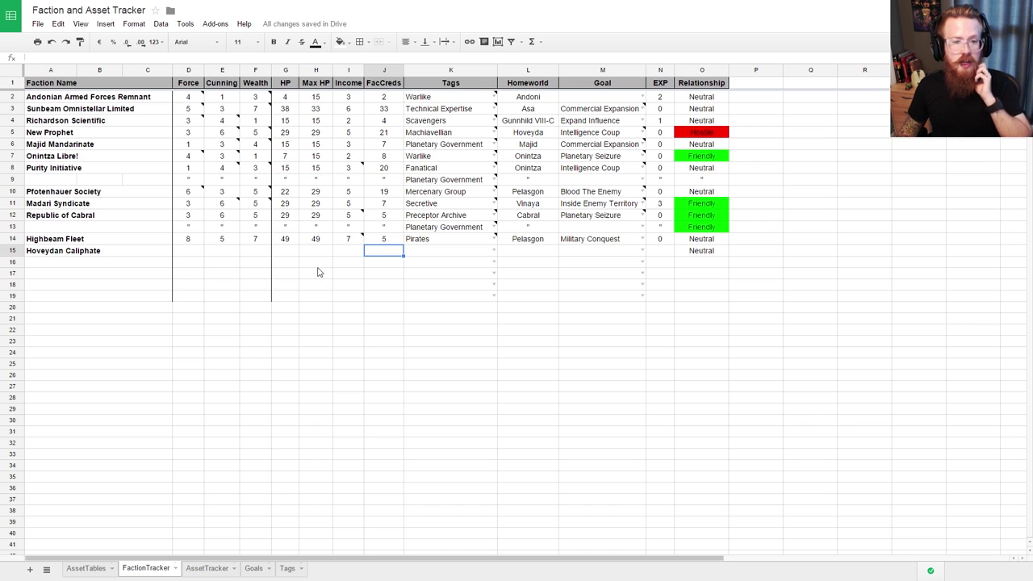
# Step: Review Highbeam Fleet's entered assets and faction ratings against the Force assets in AssetTables to decide on the next asset
pyautogui.click(80, 568)
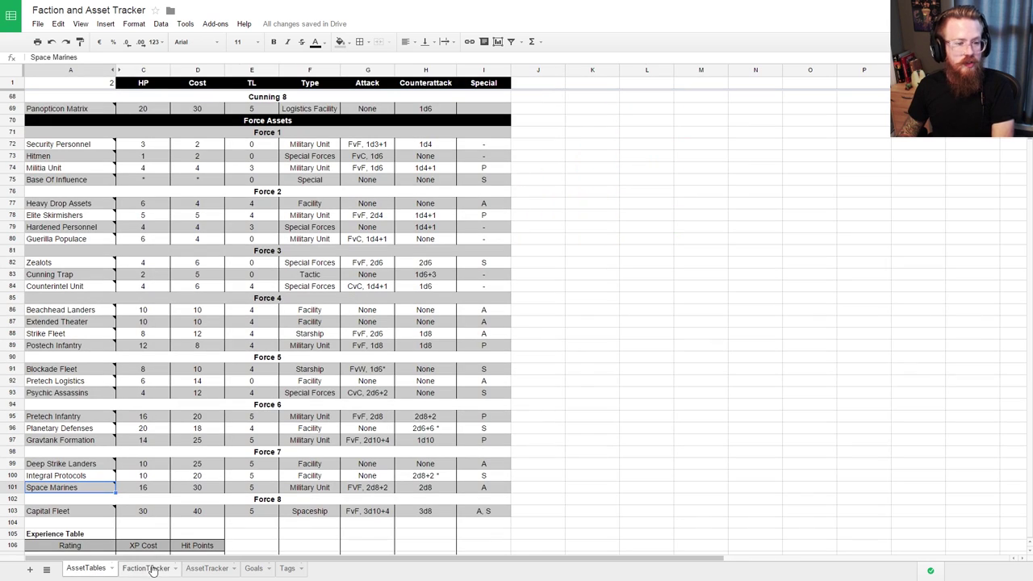
pyautogui.click(207, 568)
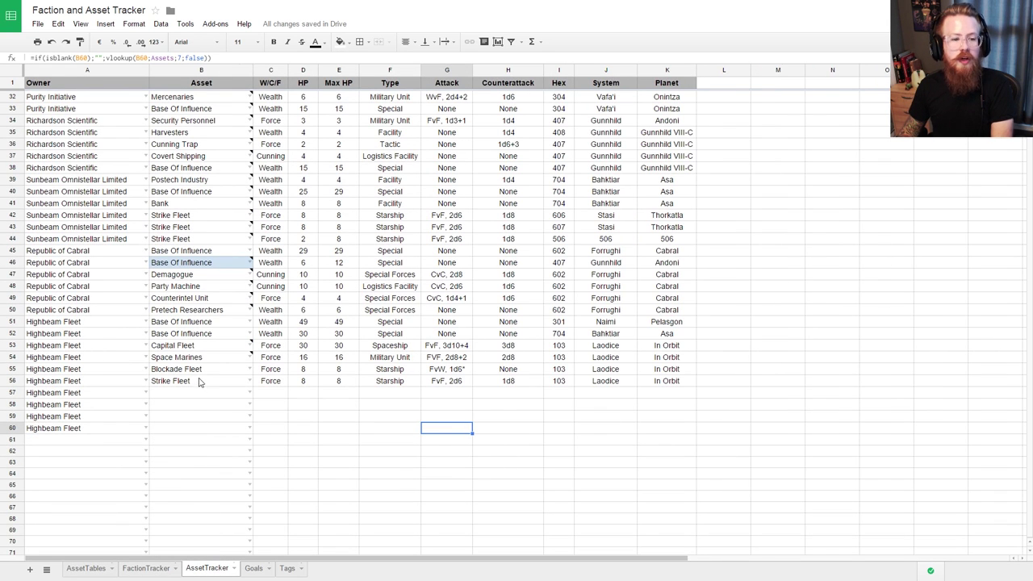
pyautogui.click(181, 369)
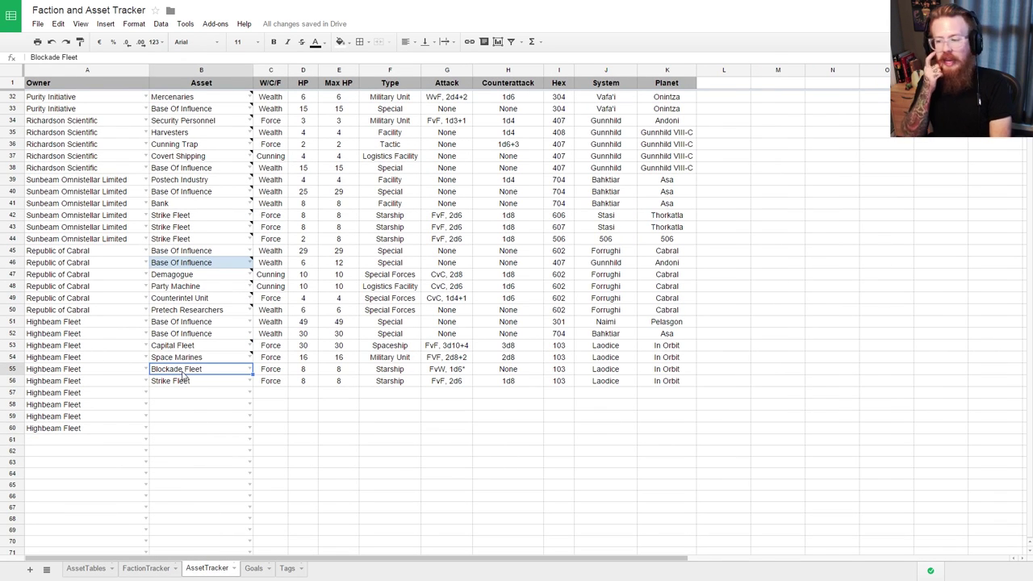
pyautogui.press('Down')
pyautogui.press('Up')
pyautogui.press('Down')
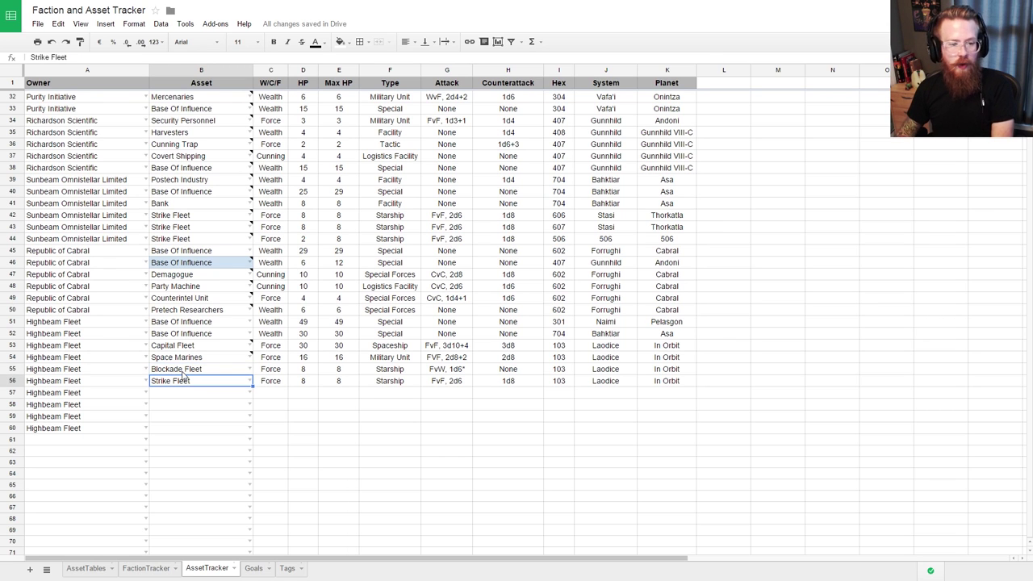
pyautogui.press('Down')
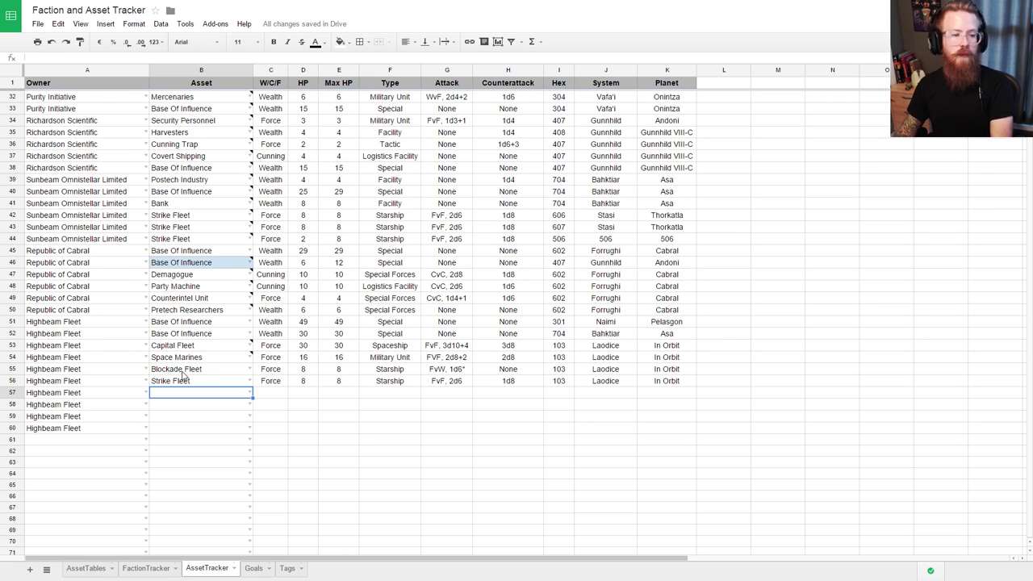
pyautogui.click(147, 569)
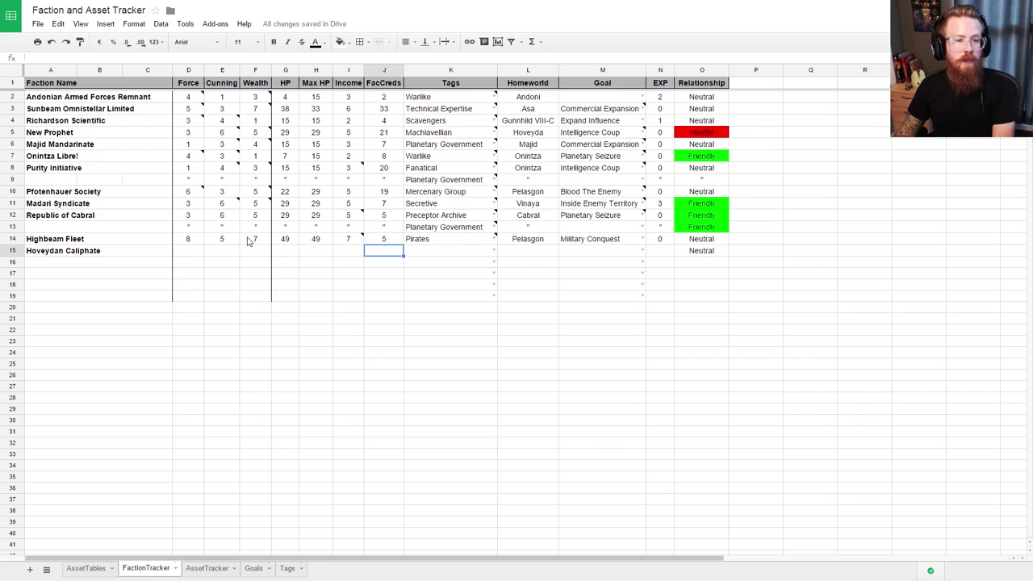
pyautogui.click(208, 568)
pyautogui.click(86, 568)
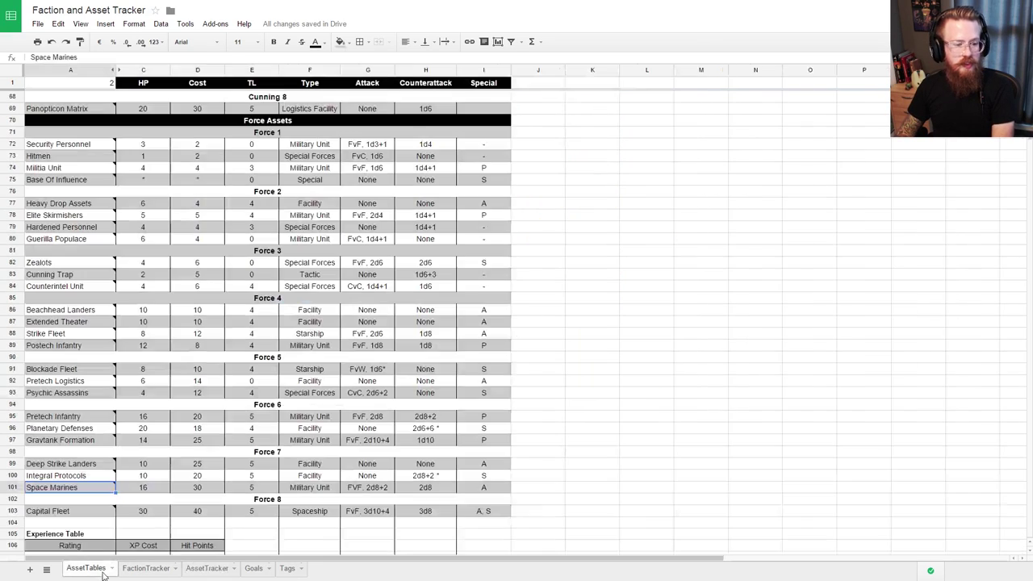
# Step: Read the Transit Web and Hostile Takeover notes under the Wealth 7 assets in AssetTables
pyautogui.scroll(20, 123, 339)
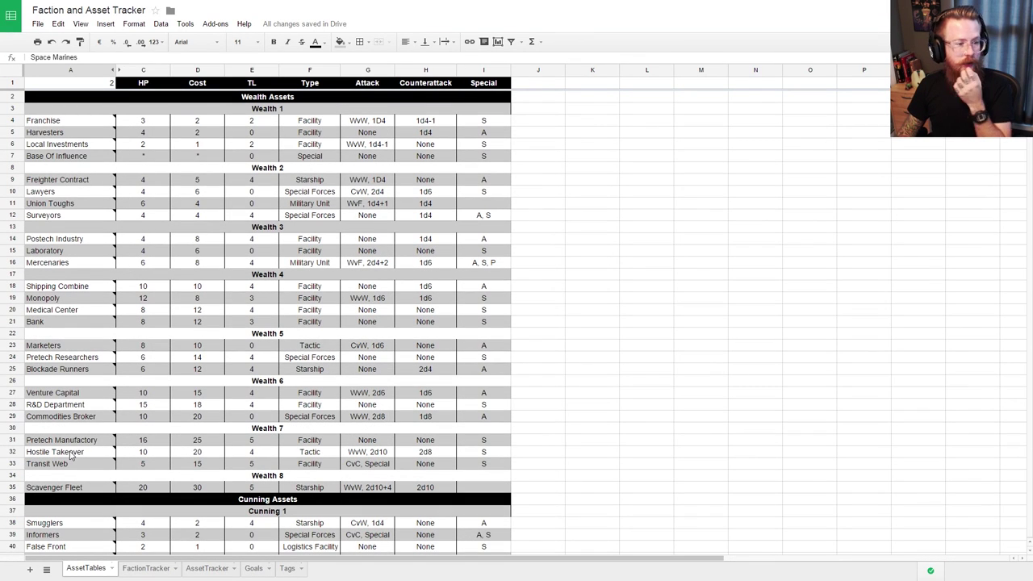
pyautogui.click(63, 465)
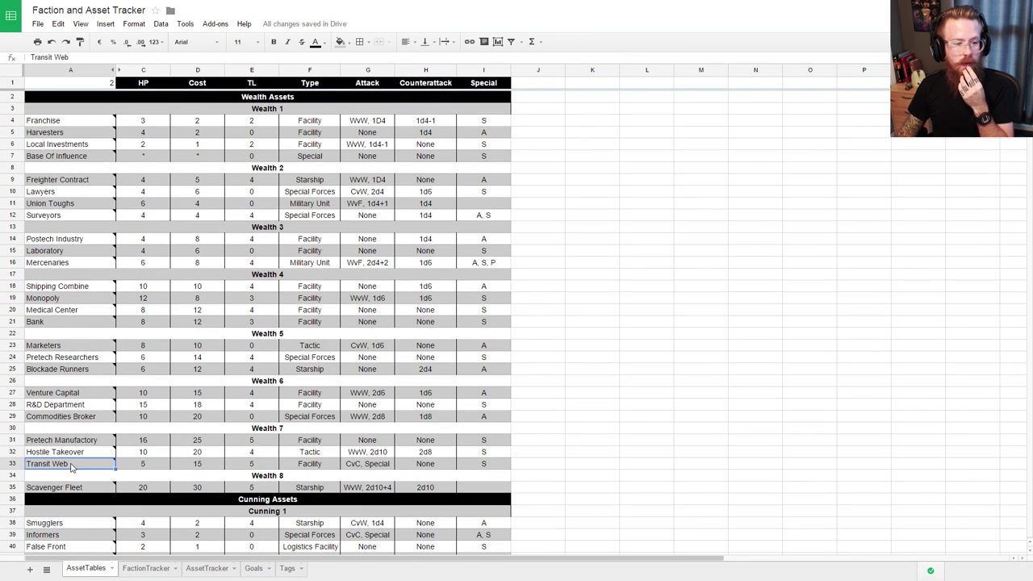
pyautogui.moveTo(111, 460)
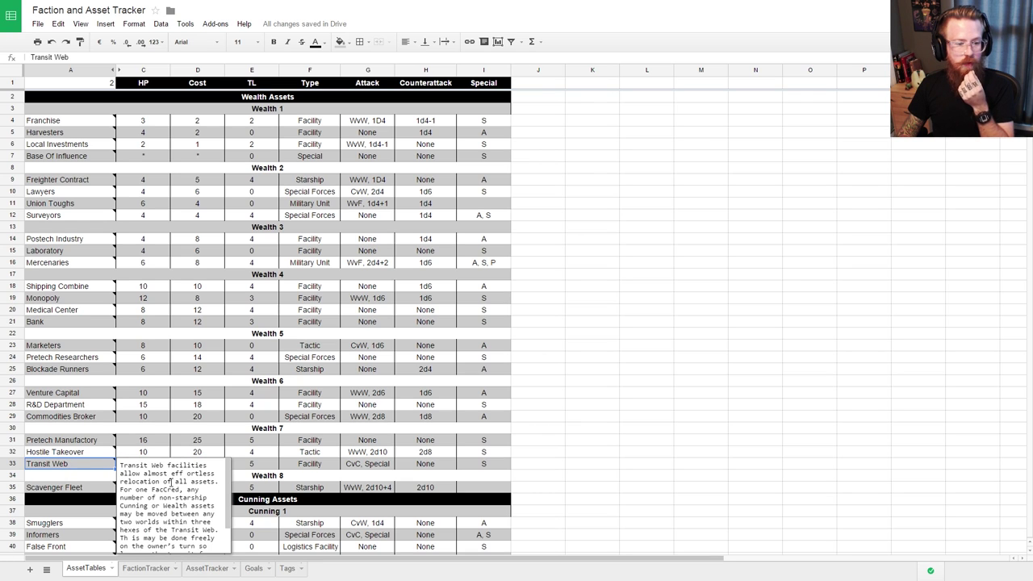
pyautogui.scroll(-1, 207, 487)
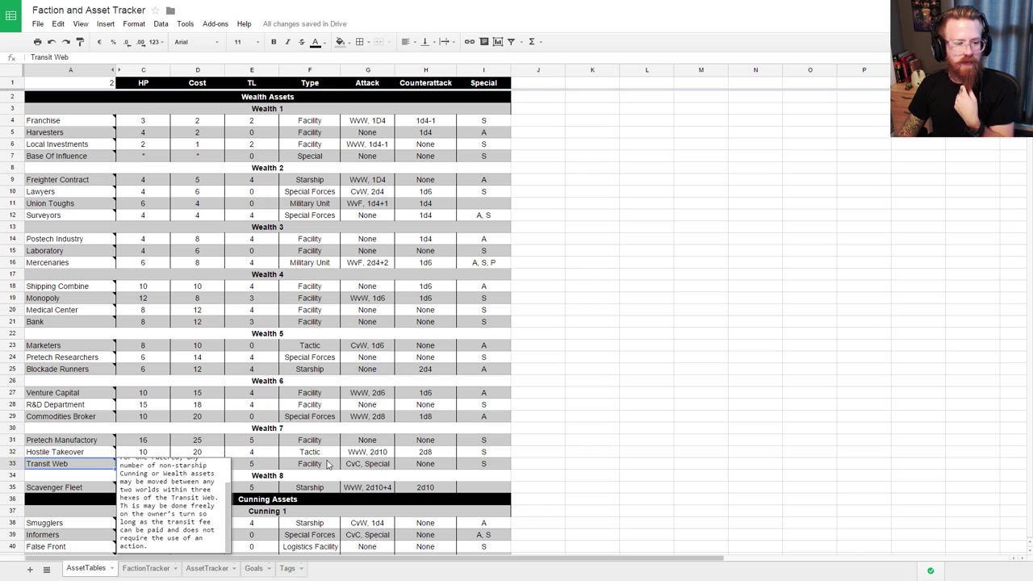
pyautogui.click(91, 454)
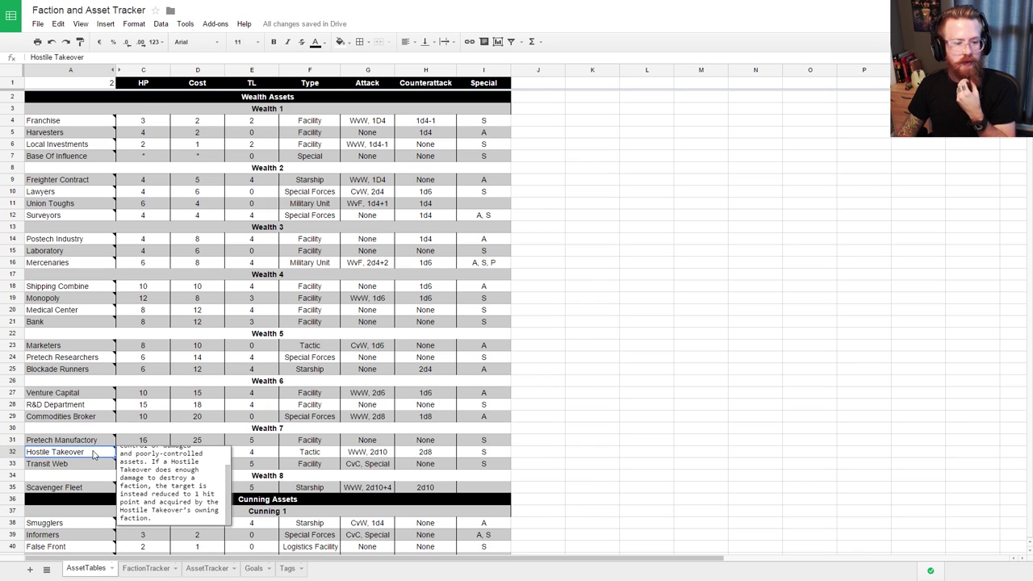
pyautogui.scroll(2, 196, 472)
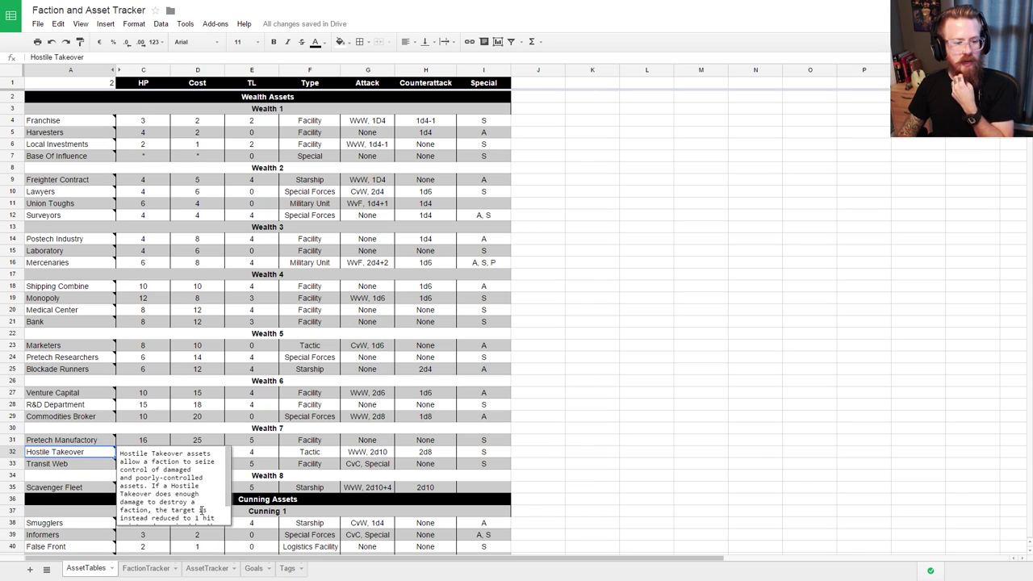
pyautogui.scroll(-1, 196, 517)
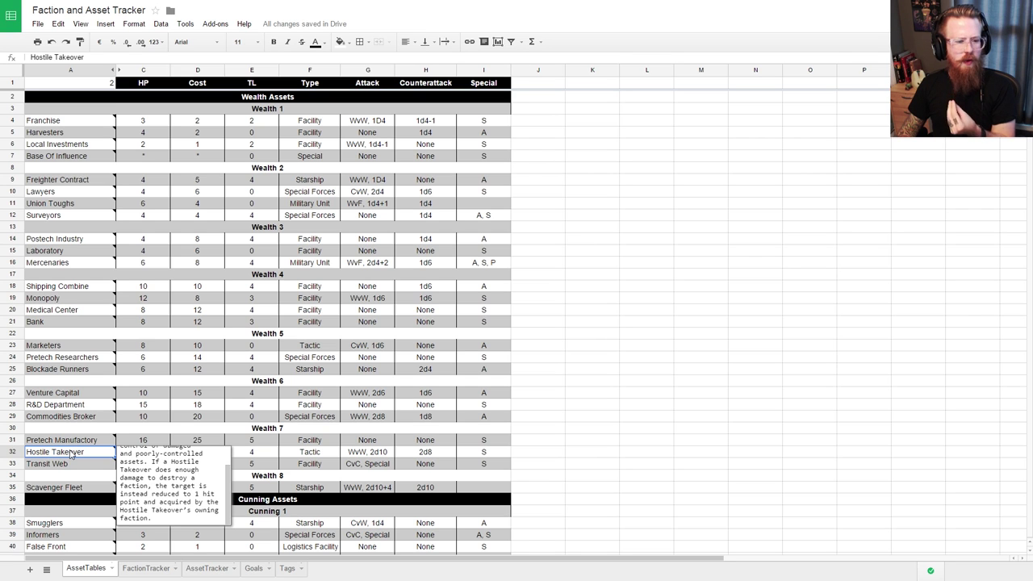
# Step: Set Highbeam Fleet's asset in AssetTracker row 57 to Hostile Takeover
pyautogui.click(139, 568)
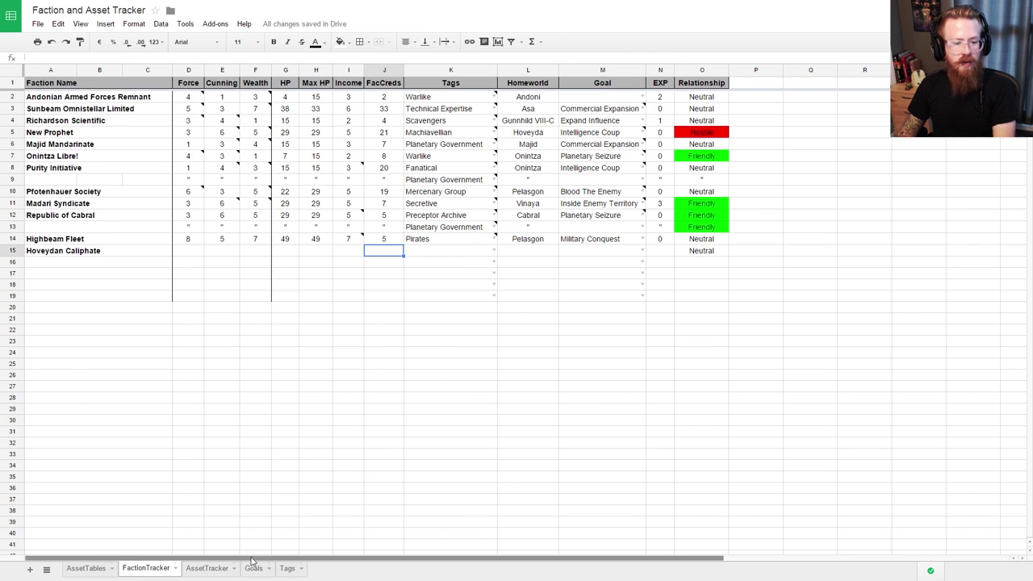
pyautogui.click(207, 568)
pyautogui.click(250, 392)
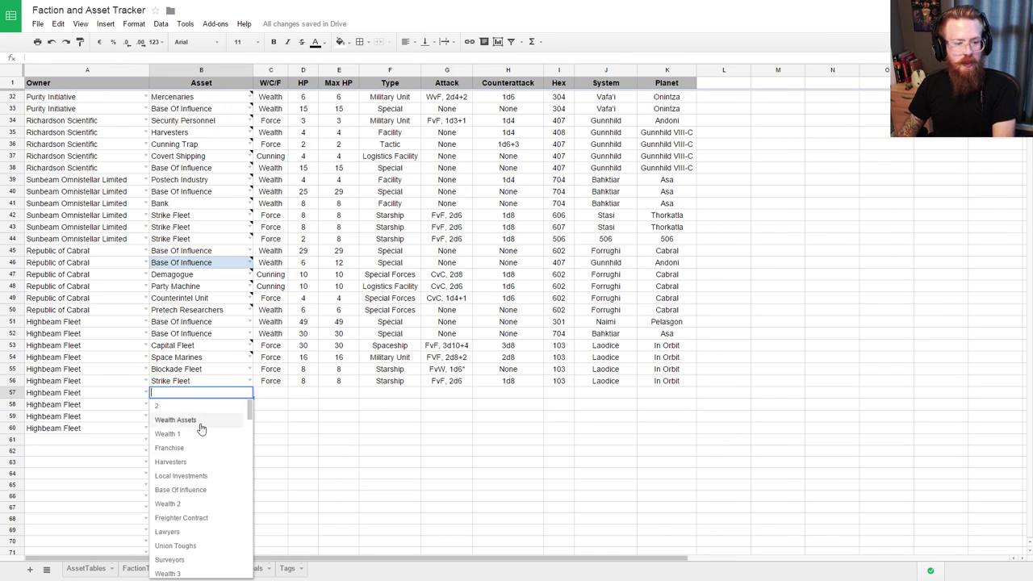
pyautogui.write('hos')
pyautogui.press('Down')
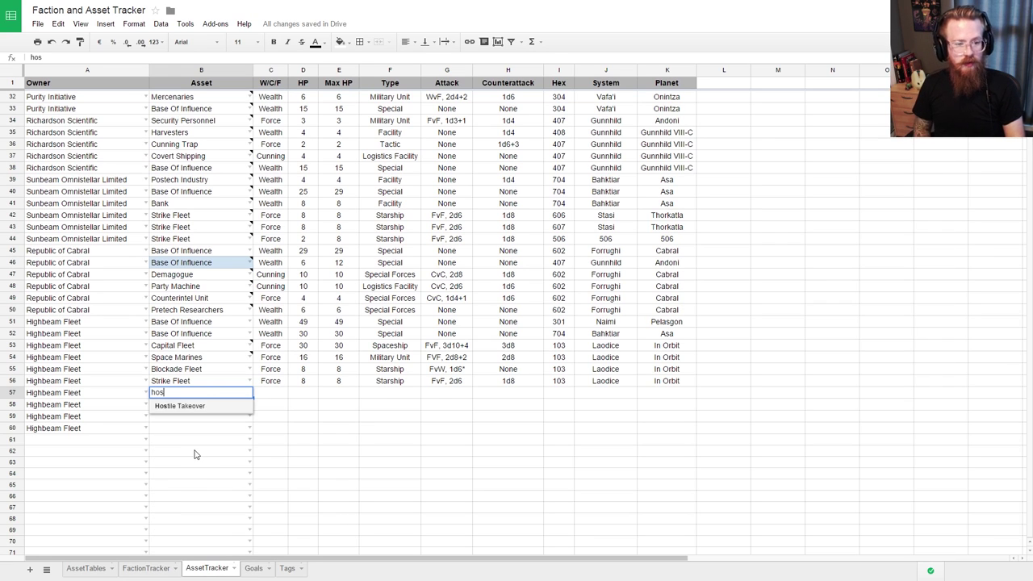
pyautogui.press('Return')
pyautogui.click(569, 394)
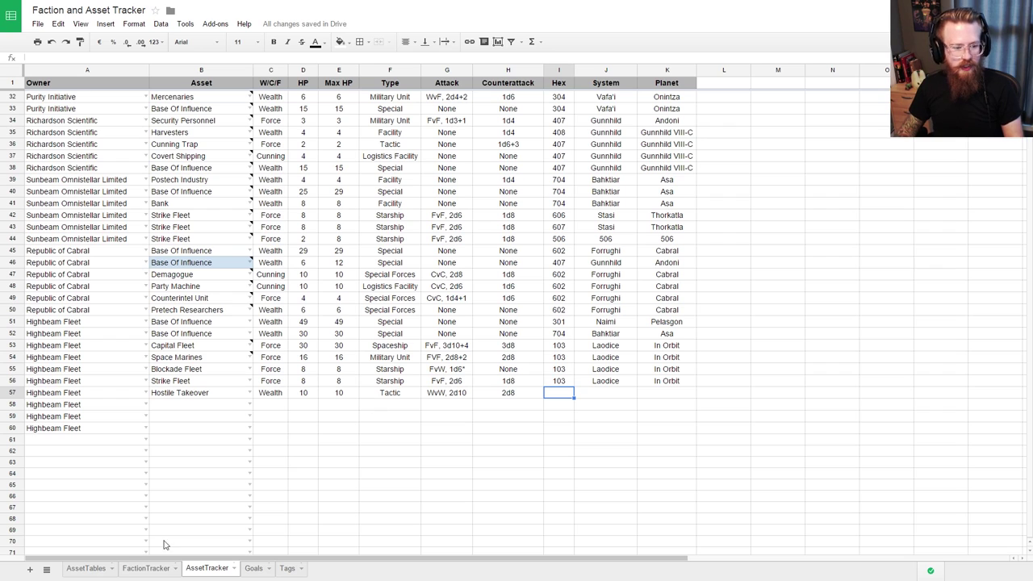
pyautogui.press('Up')
pyautogui.hotkey('shift', 'Right')
pyautogui.hotkey('shift', 'Right')
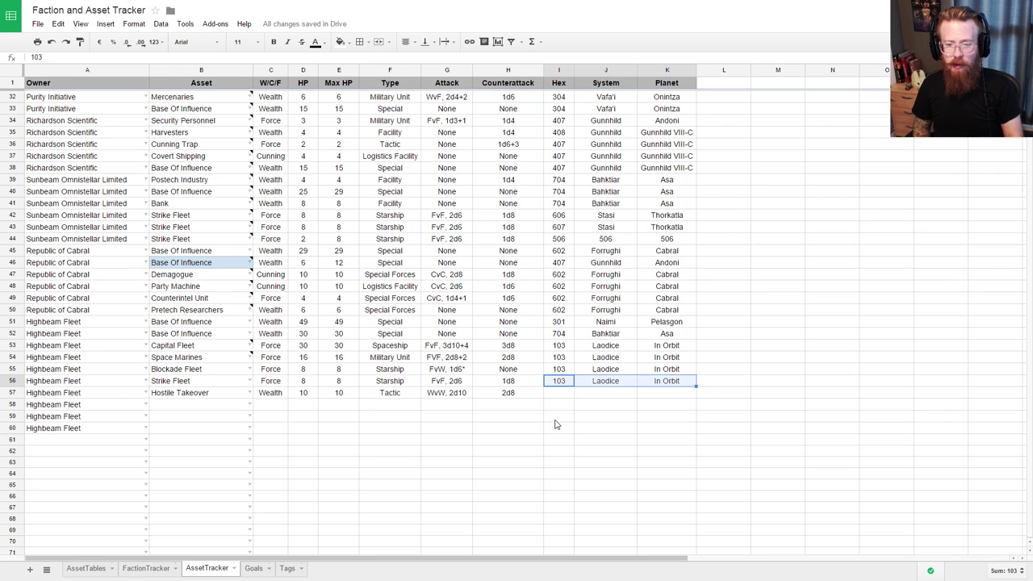
pyautogui.hotkey('shift', 'Down')
pyautogui.hotkey('ctrl', 'd')
pyautogui.press('Down')
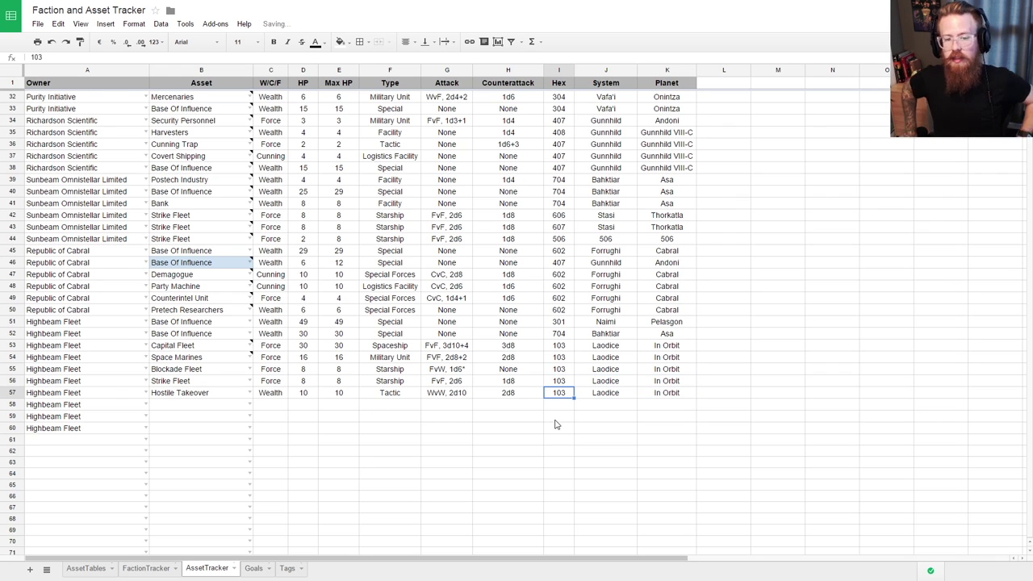
pyautogui.hotkey('shift', 'Right')
pyautogui.hotkey('shift', 'Right')
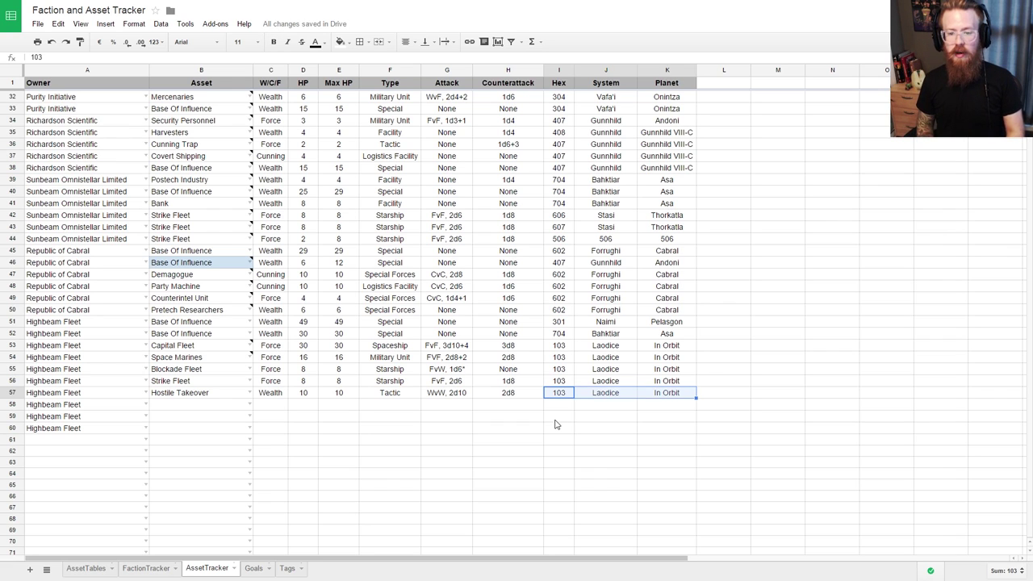
pyautogui.press('Delete')
pyautogui.press('Down')
pyautogui.press('Up')
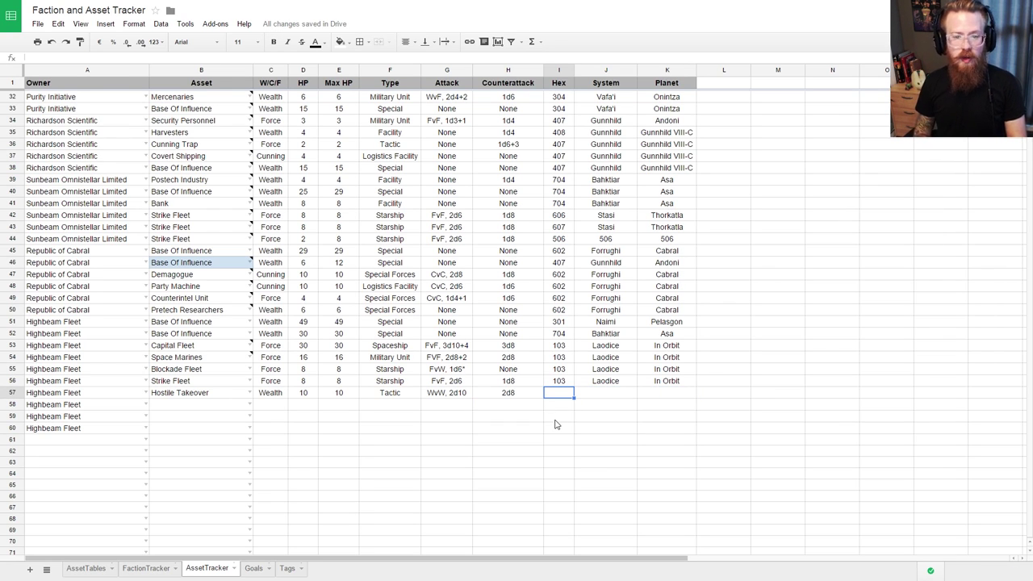
# Step: Enter hex 301, system Naimi and planet Pelasgon as the location of Highbeam Fleet's Hostile Takeover in row 57
pyautogui.write('301')
pyautogui.press('Tab')
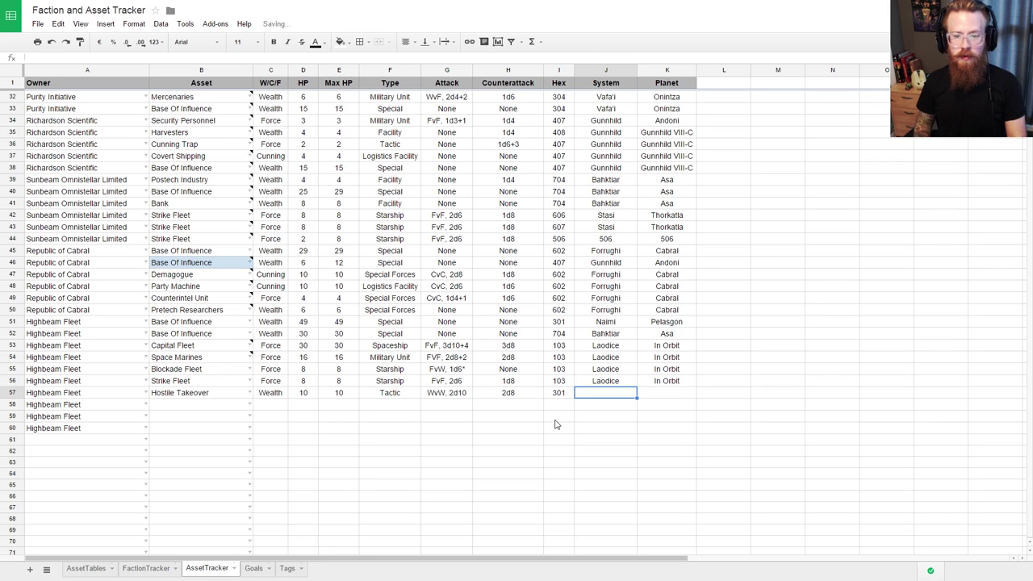
pyautogui.write('Naimi')
pyautogui.press('Tab')
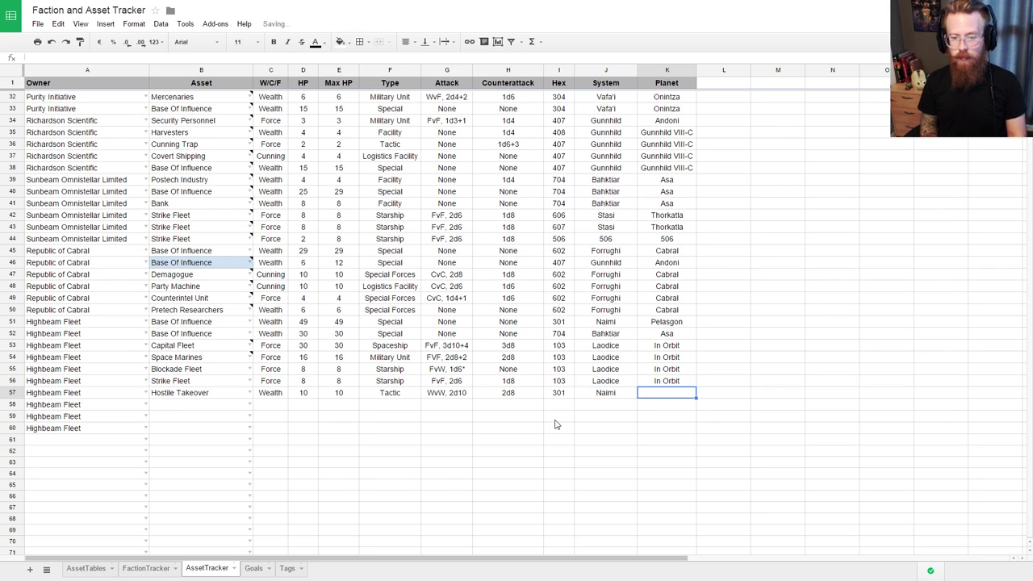
pyautogui.write('Pelasgon')
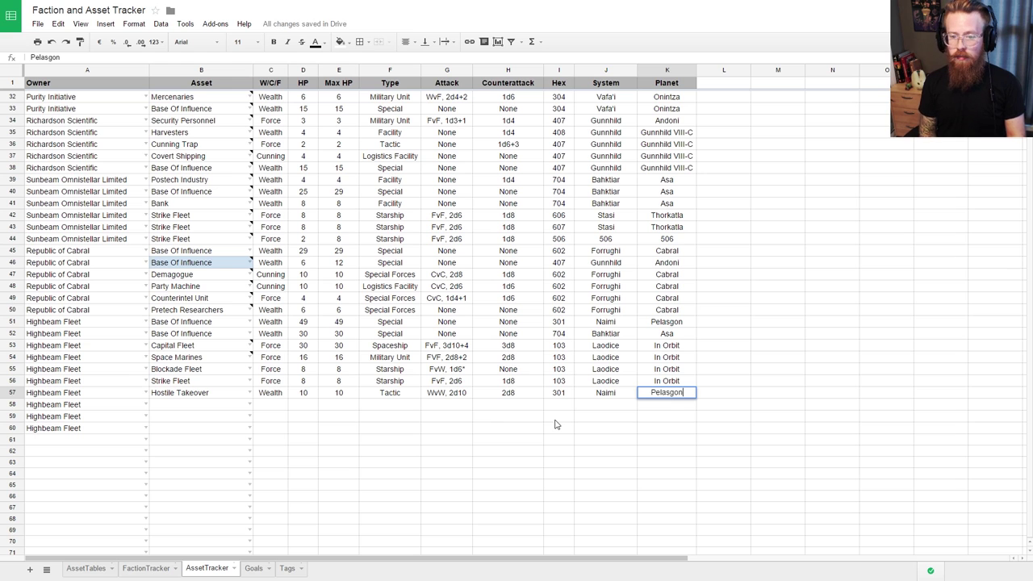
pyautogui.press('Return')
pyautogui.press('Left')
pyautogui.press('Left')
pyautogui.press('Left')
pyautogui.press('Left')
pyautogui.press('Left')
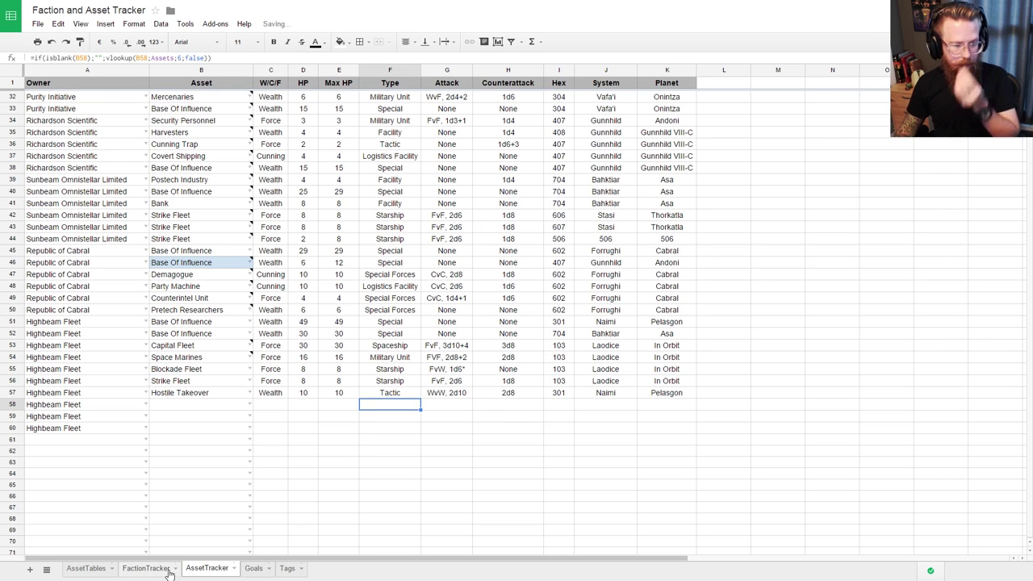
# Step: Compare Highbeam Fleet's ratings and entered assets with the Wealth 5 assets in AssetTables, including the Pretech Researchers note
pyautogui.click(161, 568)
pyautogui.click(85, 568)
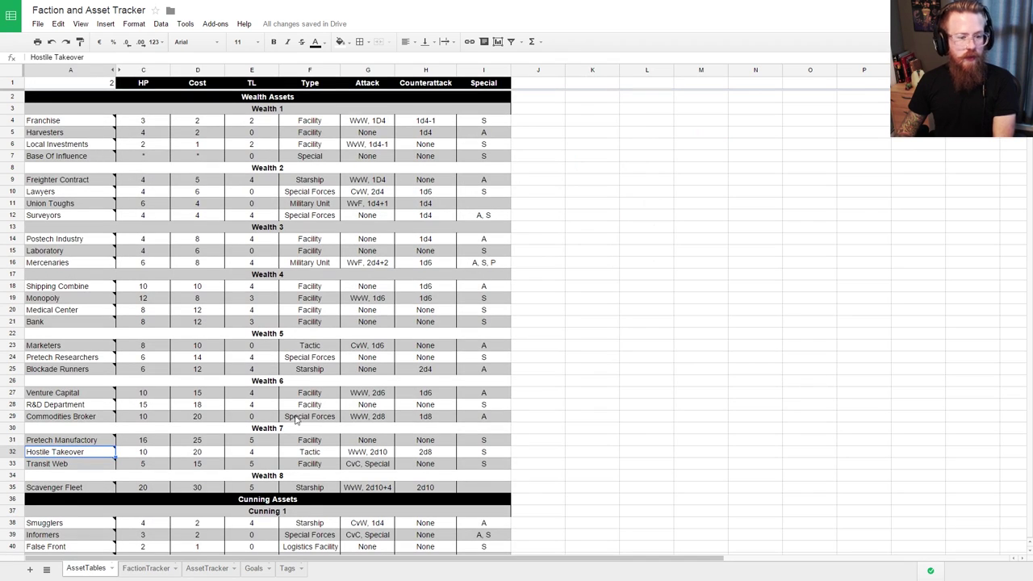
pyautogui.click(153, 568)
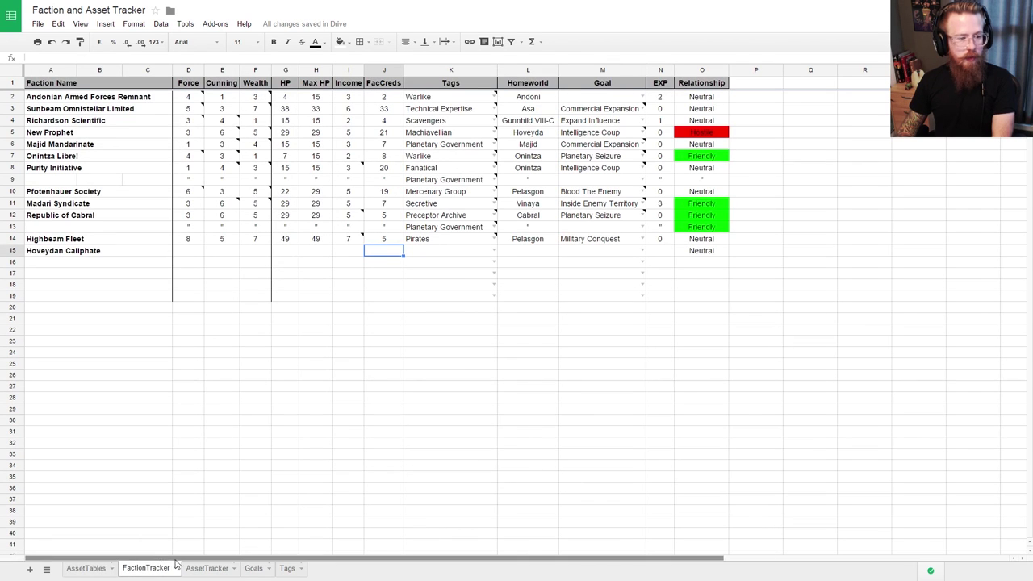
pyautogui.click(210, 568)
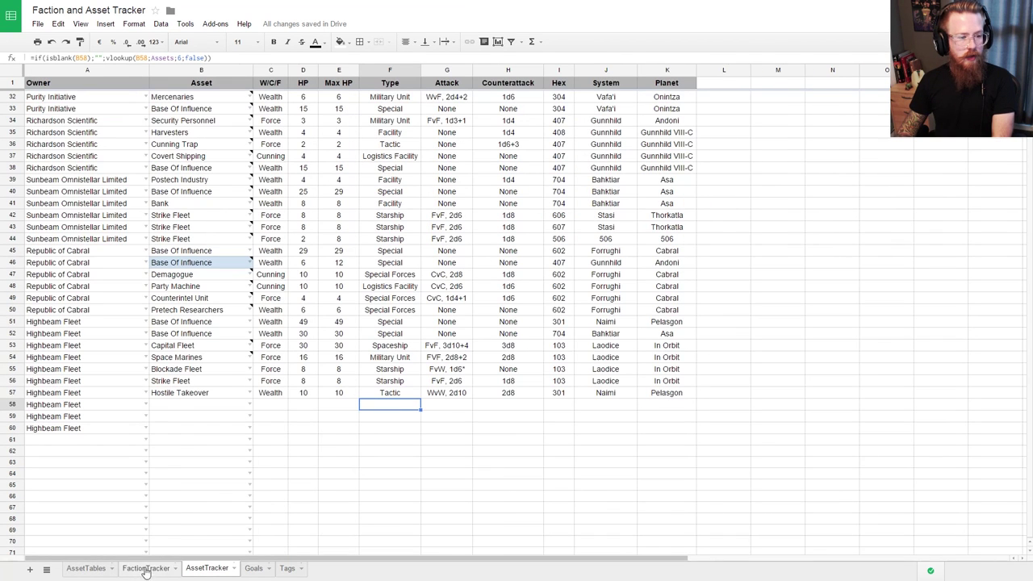
pyautogui.click(91, 568)
pyautogui.click(96, 371)
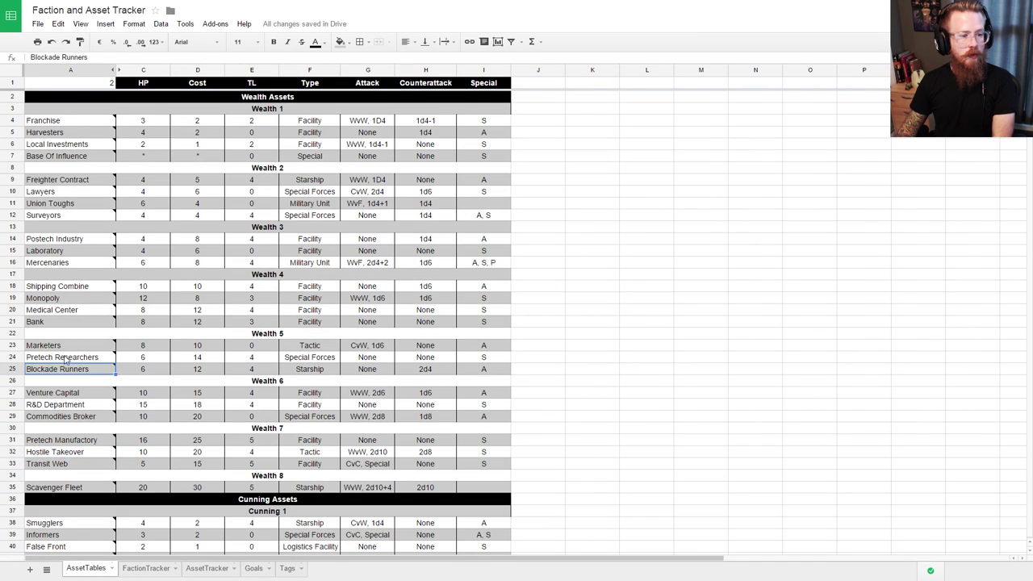
pyautogui.moveTo(72, 362)
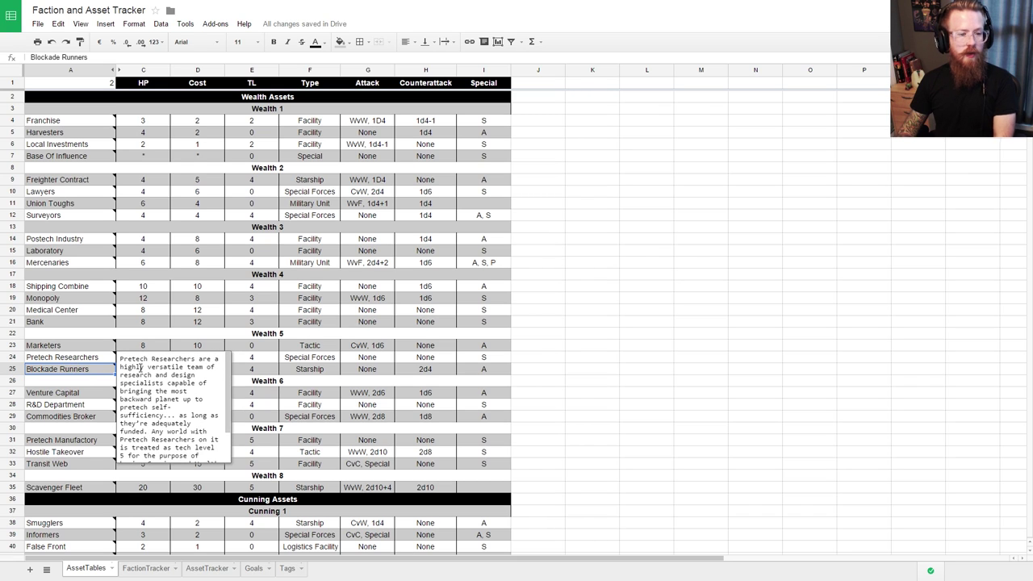
pyautogui.click(41, 362)
pyautogui.click(96, 371)
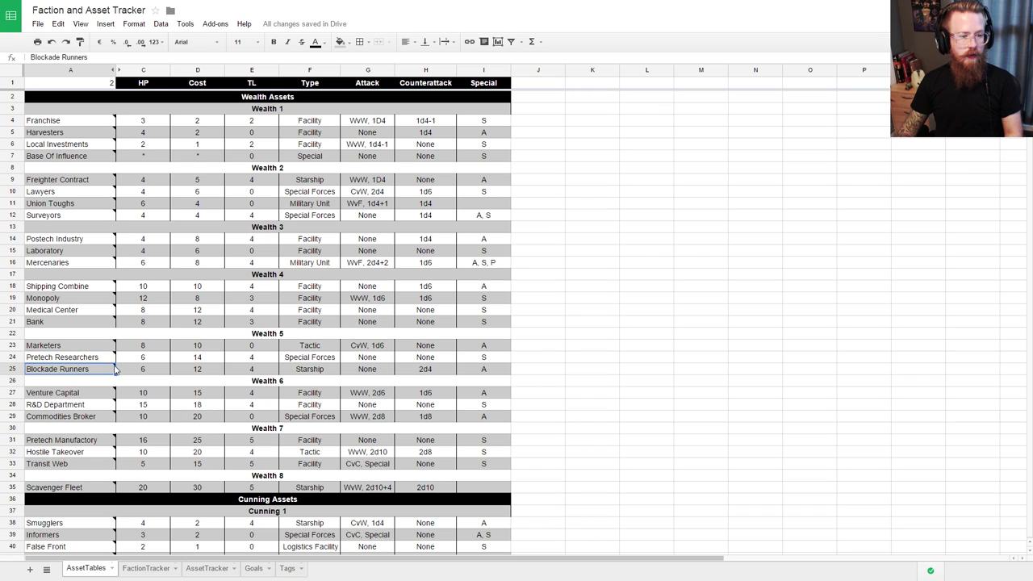
# Step: Copy the full text of the Blockade Runners note in AssetTables
pyautogui.moveTo(115, 368)
pyautogui.tripleClick(188, 390)
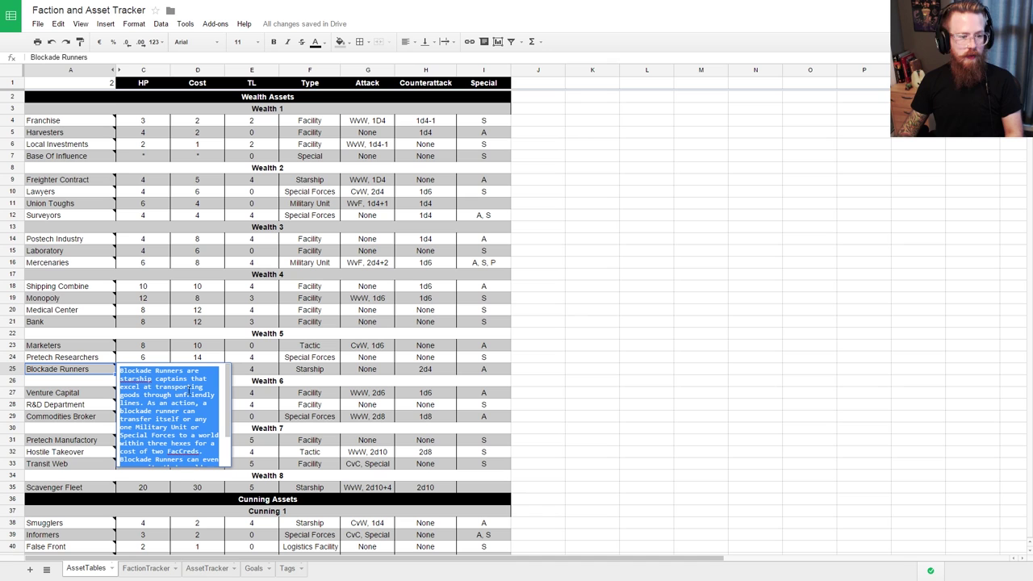
pyautogui.click(600, 414)
# Step: Check Highbeam Fleet's ratings in FactionTracker and set its asset in AssetTracker row 58 to Blockade Runners
pyautogui.click(146, 568)
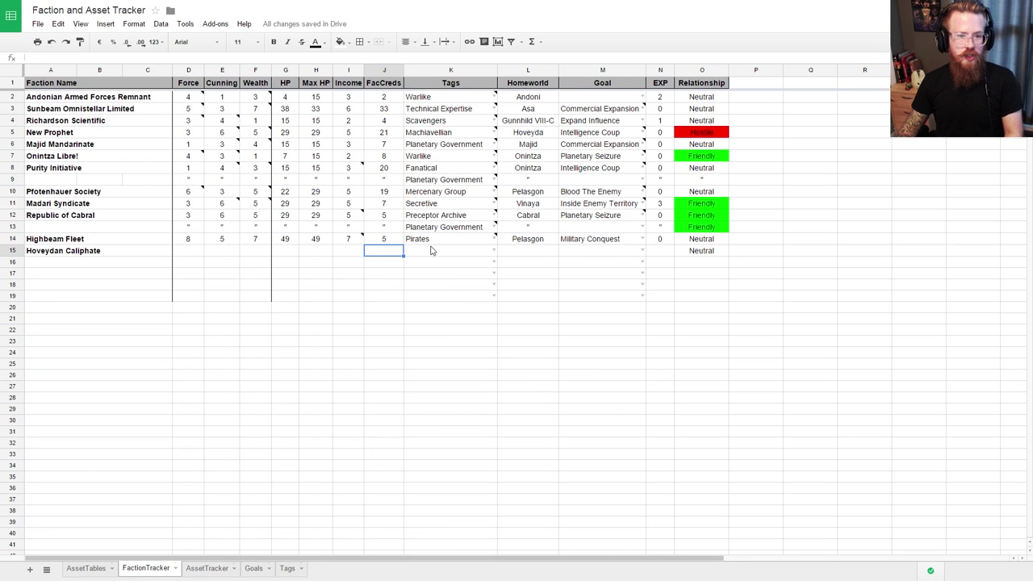
pyautogui.click(208, 568)
pyautogui.click(194, 406)
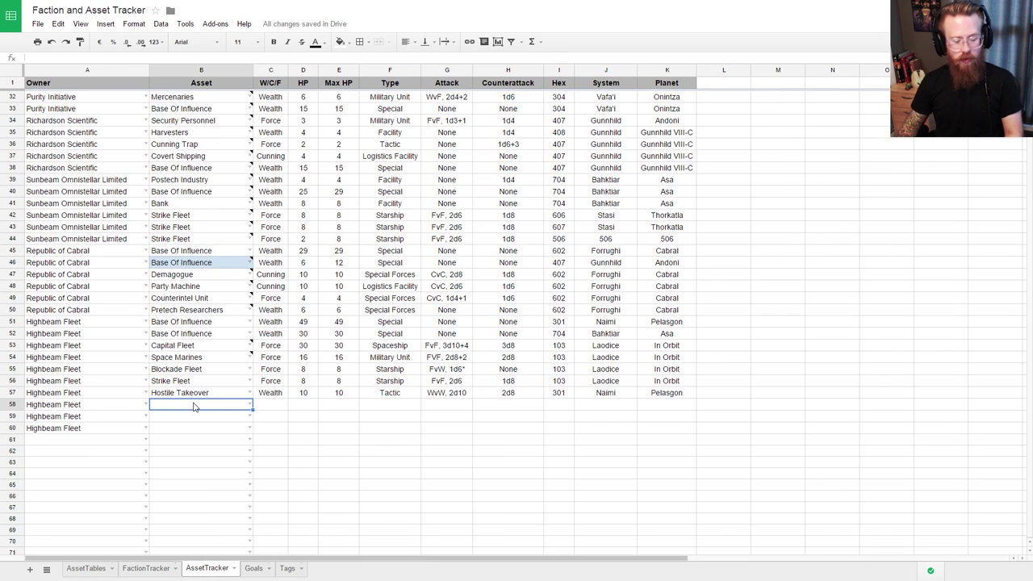
pyautogui.click(85, 568)
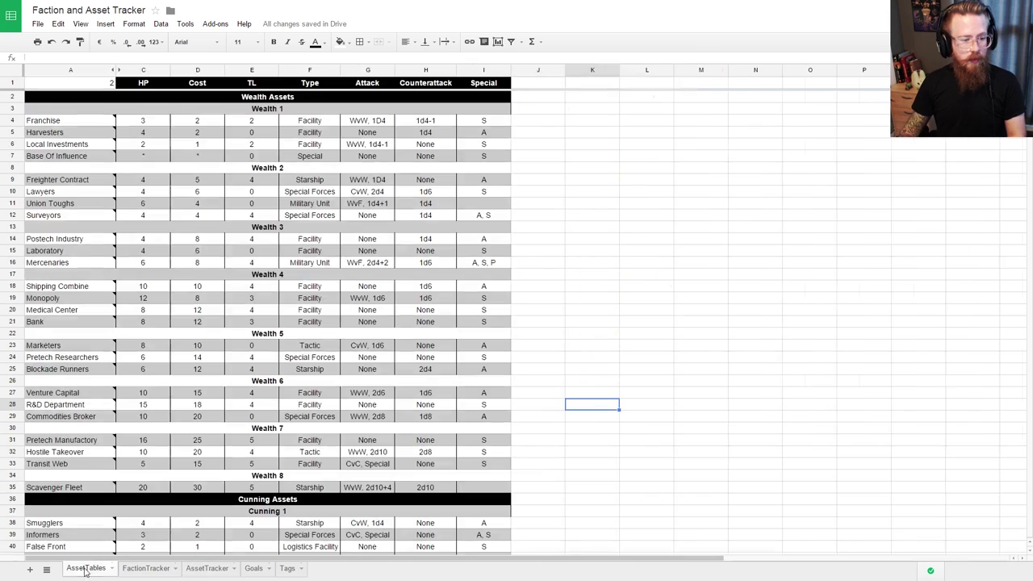
pyautogui.click(197, 569)
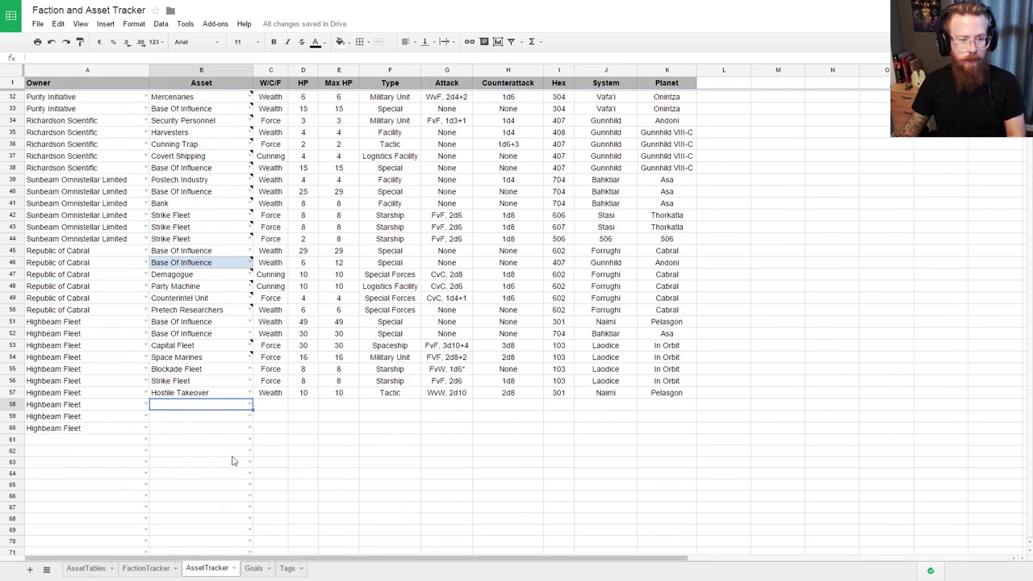
pyautogui.click(251, 402)
pyautogui.write('block')
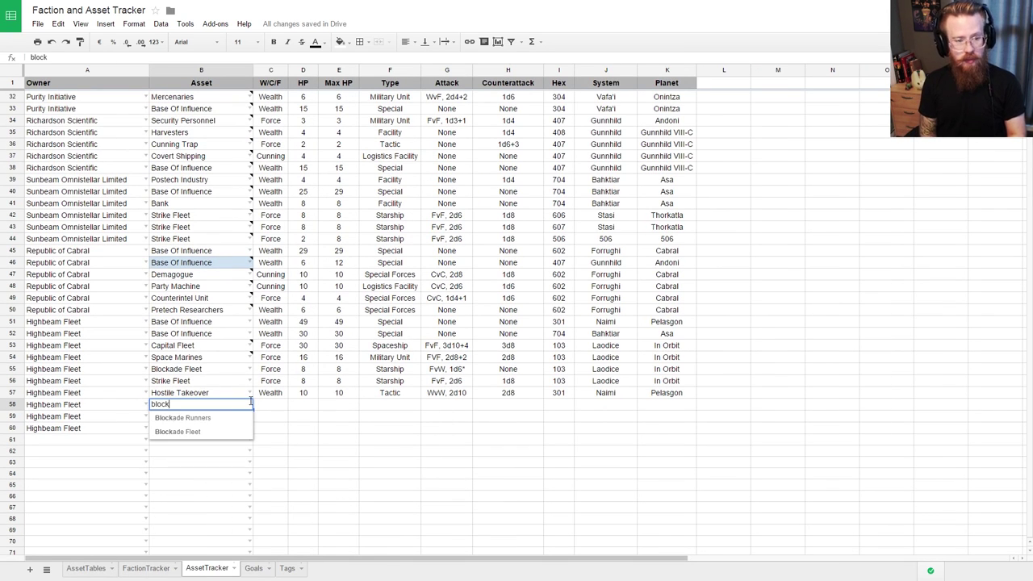
pyautogui.press('Down')
pyautogui.press('Return')
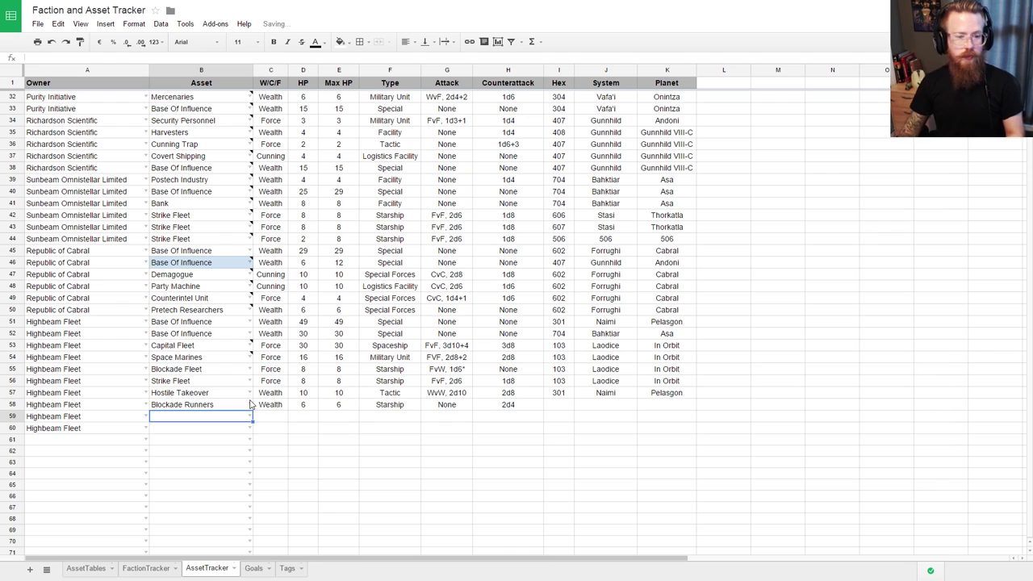
# Step: Add a note with the copied Blockade Runners description to the asset cell in row 58
pyautogui.click(201, 407)
pyautogui.rightClick(202, 408)
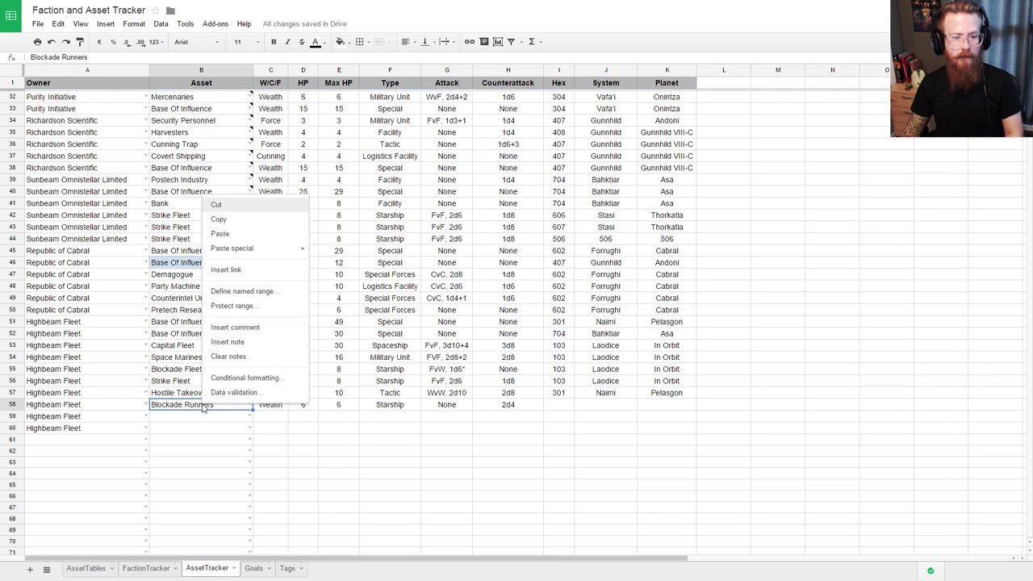
pyautogui.click(253, 347)
pyautogui.hotkey('ctrl', 'v')
pyautogui.click(375, 461)
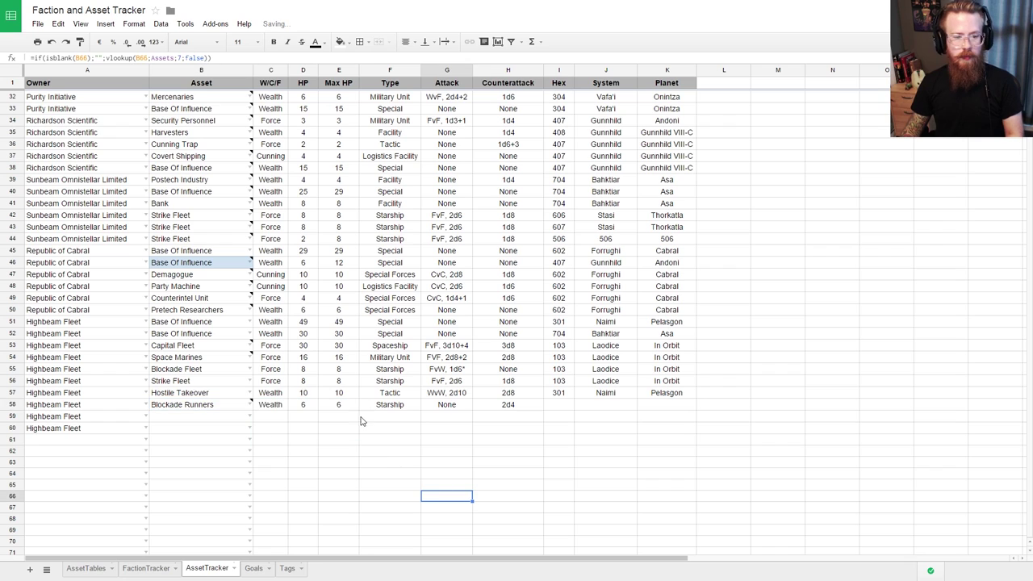
pyautogui.click(565, 405)
pyautogui.press('Up')
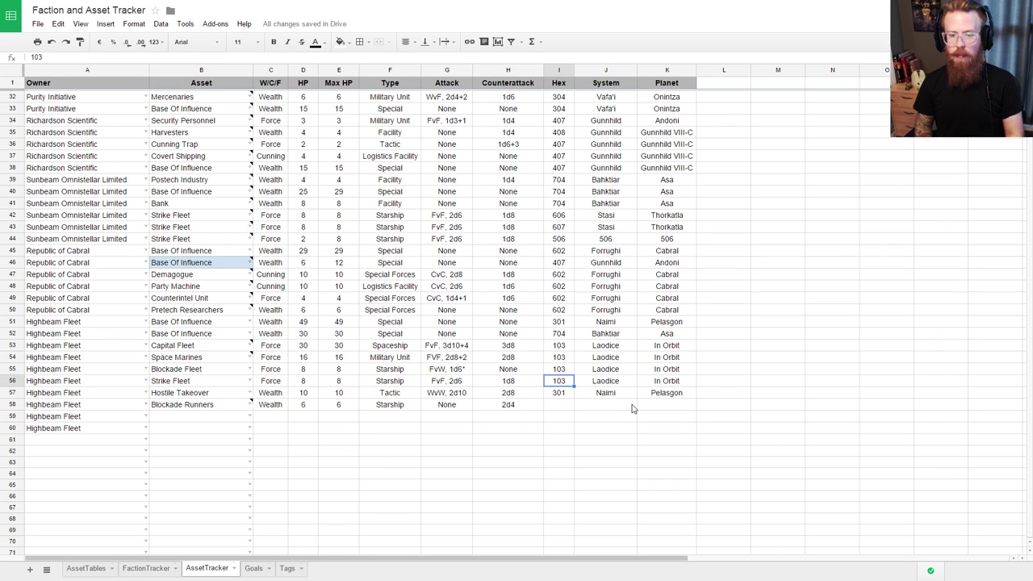
pyautogui.hotkey('shift', 'Right')
pyautogui.hotkey('shift', 'Right')
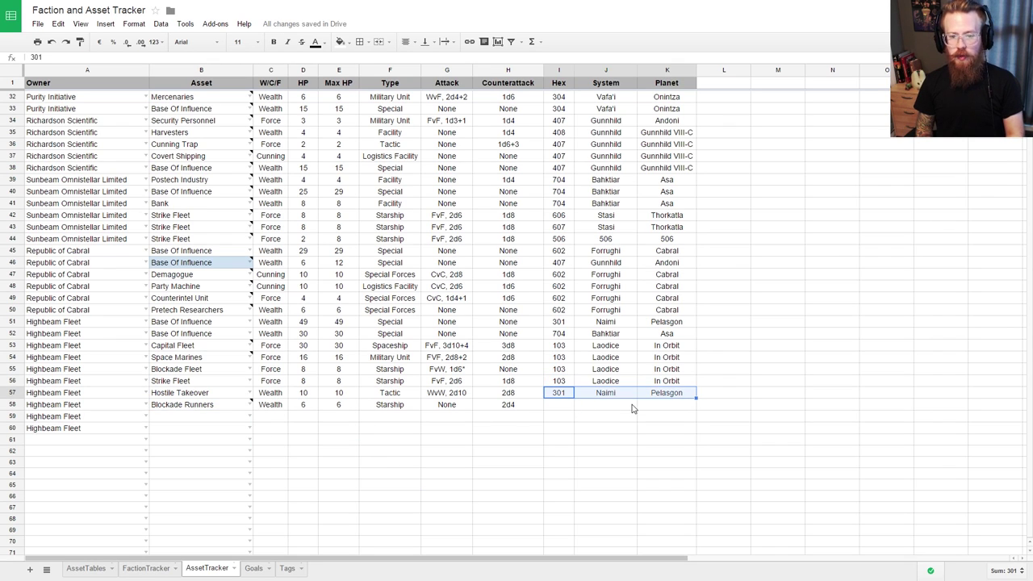
pyautogui.hotkey('ctrl', 'c')
# Step: Set the location of Highbeam Fleet's Blockade Runners in row 58 to hex 704, system Bahktiar, planet Asa
pyautogui.press('Down')
pyautogui.write('7045')
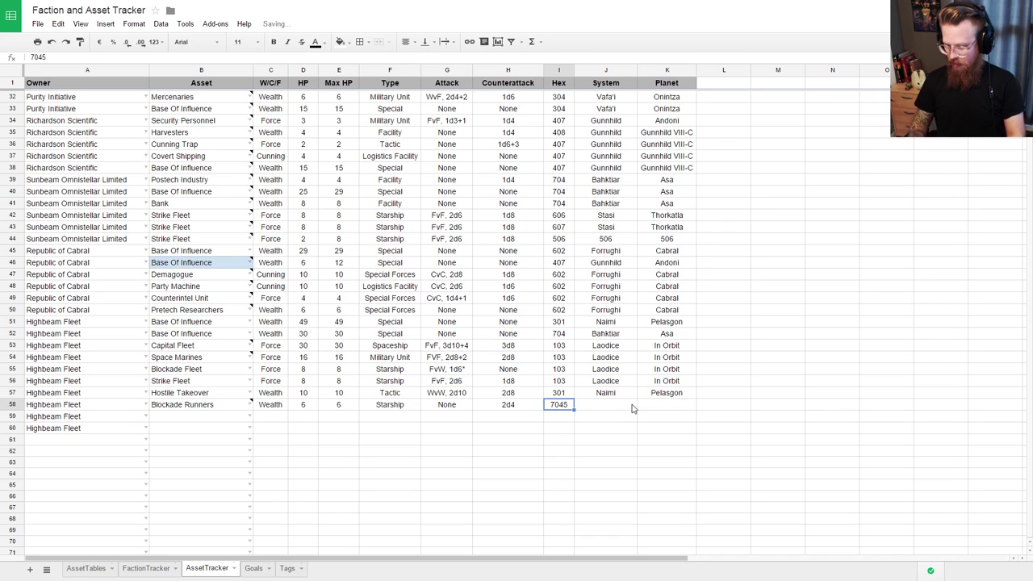
pyautogui.press('BackSpace')
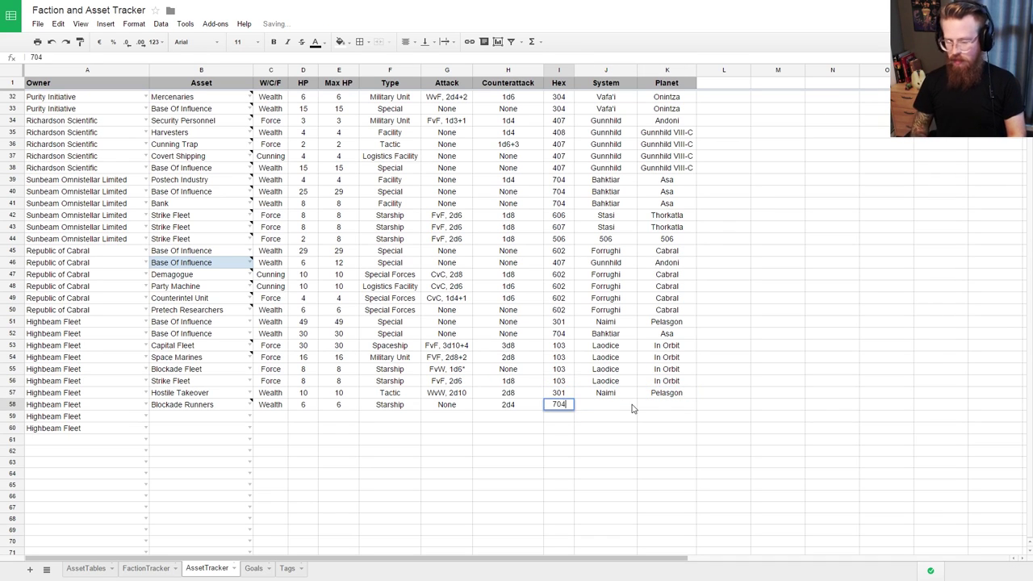
pyautogui.press('Return')
pyautogui.press('Up')
pyautogui.press('Right')
pyautogui.write('B')
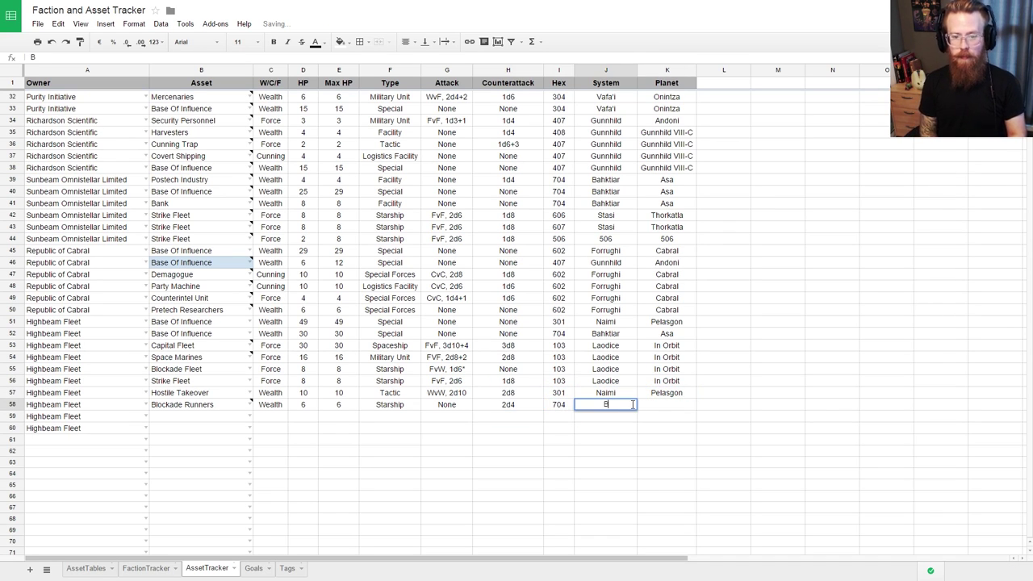
pyautogui.write('ahktiar')
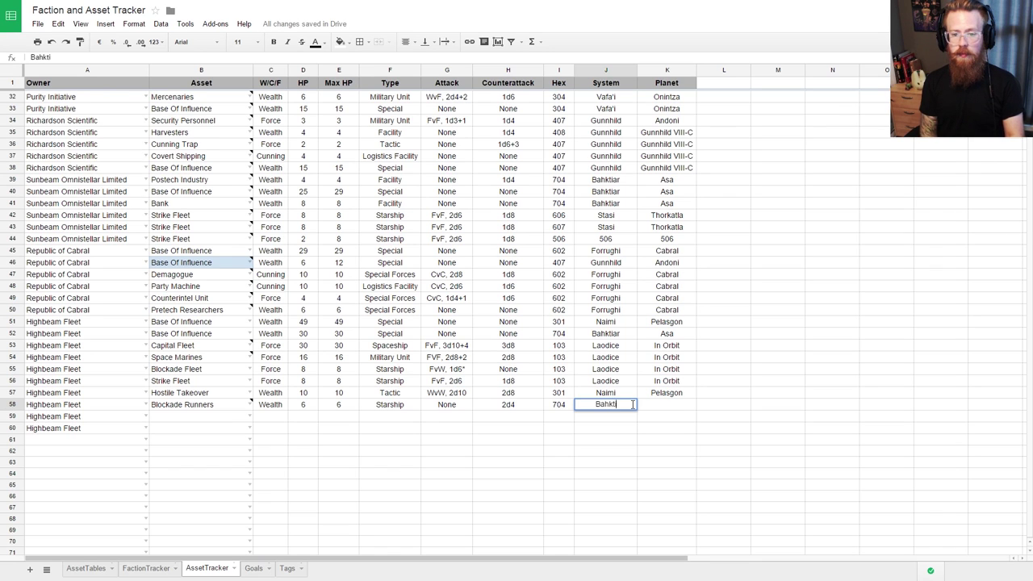
pyautogui.press('Return')
pyautogui.press('Right')
pyautogui.press('Up')
pyautogui.write('Asa')
pyautogui.press('Return')
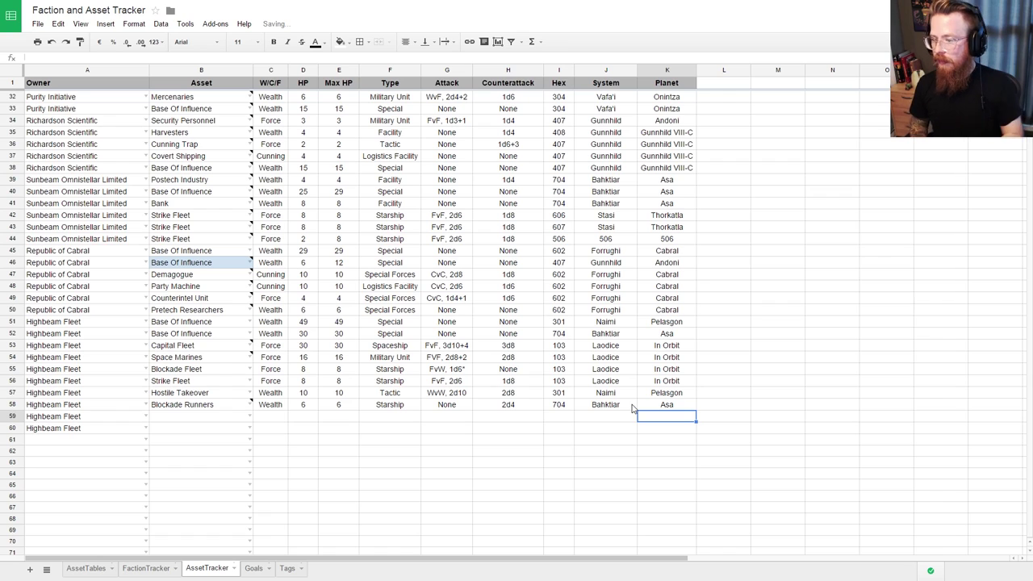
# Step: Go to the empty asset cell in row 59 and compare Highbeam Fleet's ratings in FactionTracker with the Cunning assets in AssetTables
pyautogui.press('Left')
pyautogui.press('Left')
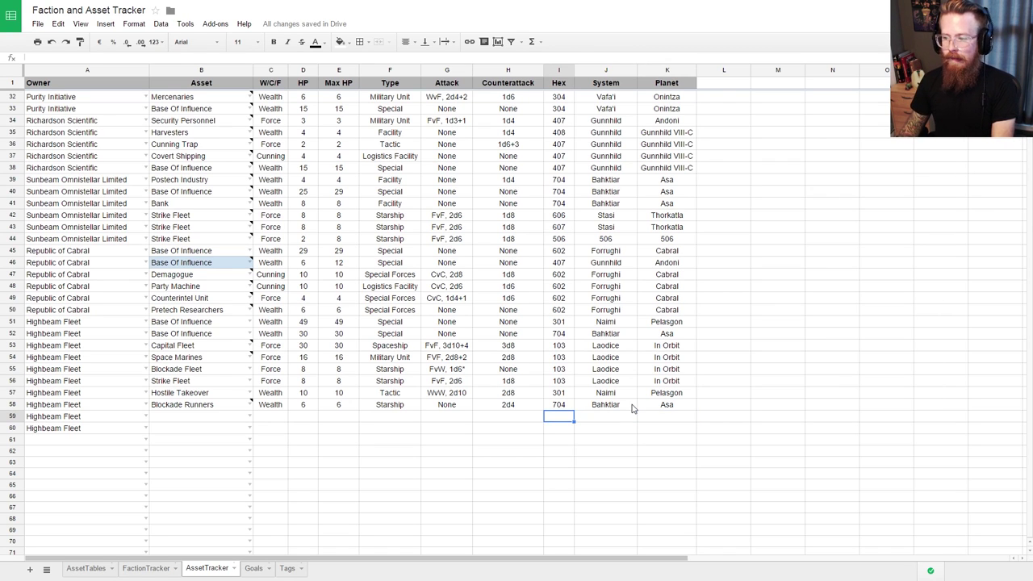
pyautogui.press('Left')
pyautogui.press('Left')
pyautogui.press('Left')
pyautogui.press('Left')
pyautogui.press('Left')
pyautogui.press('Left')
pyautogui.press('Left')
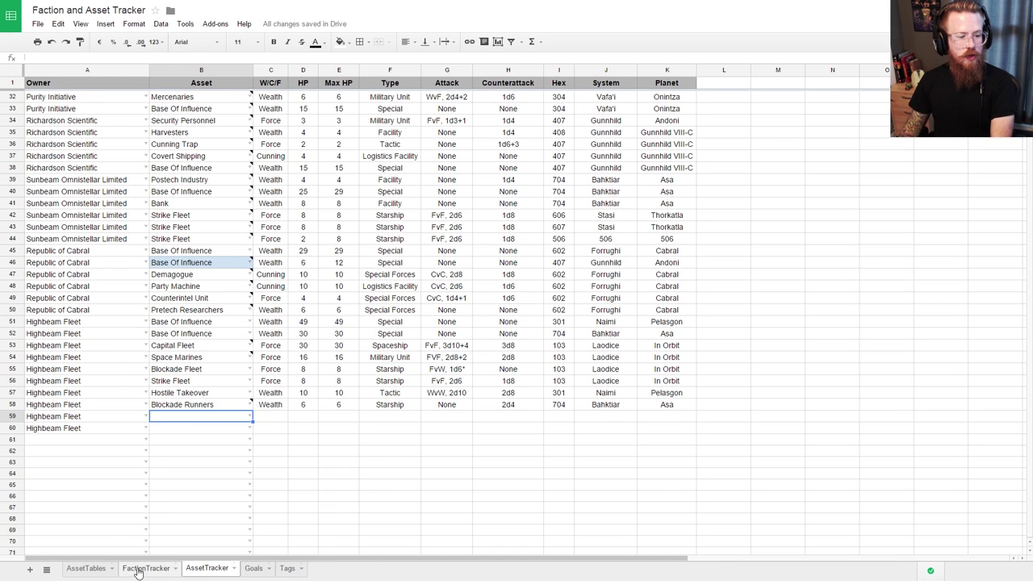
pyautogui.click(86, 568)
pyautogui.click(146, 568)
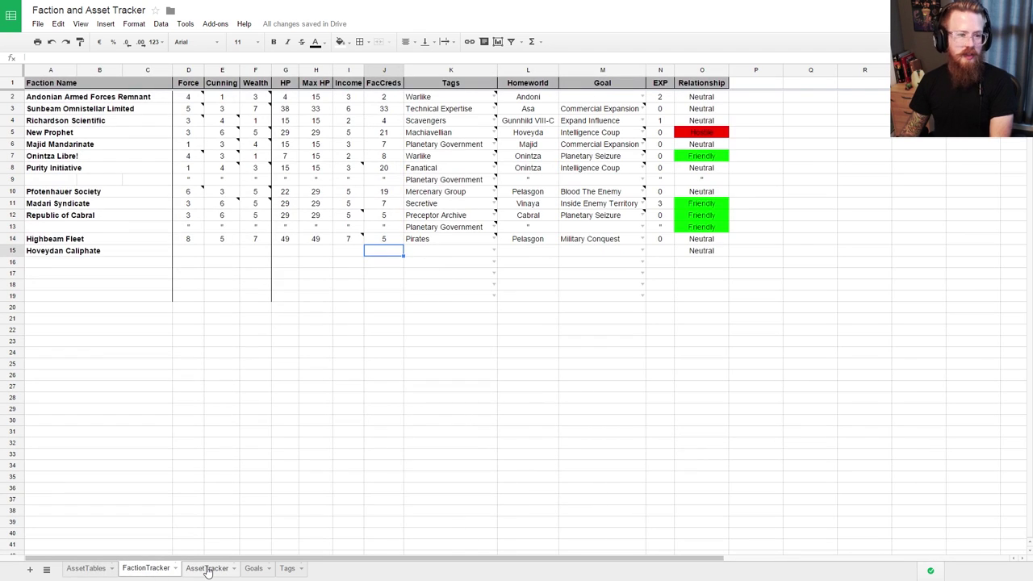
pyautogui.click(207, 570)
pyautogui.click(85, 568)
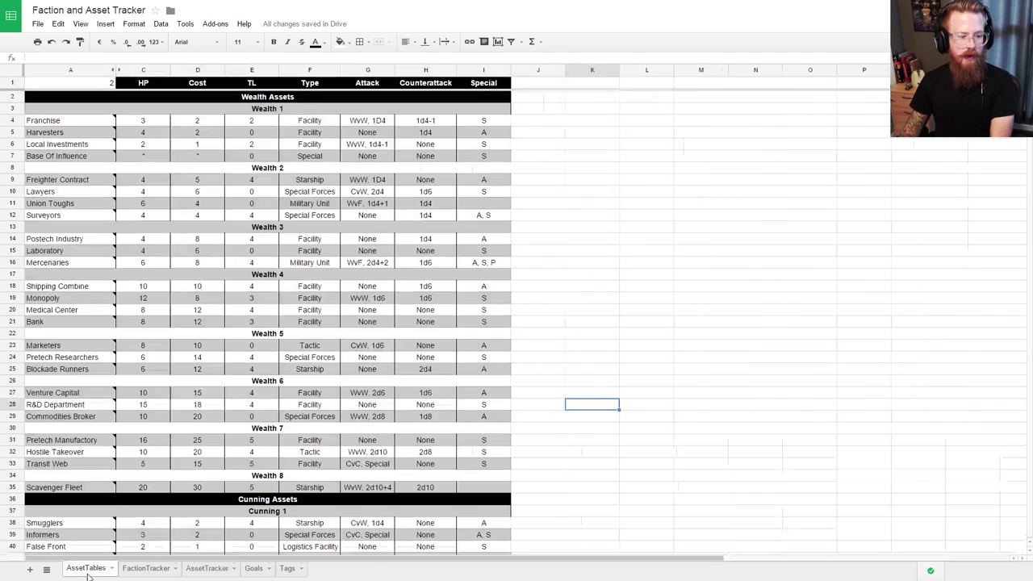
pyautogui.scroll(-7, 161, 543)
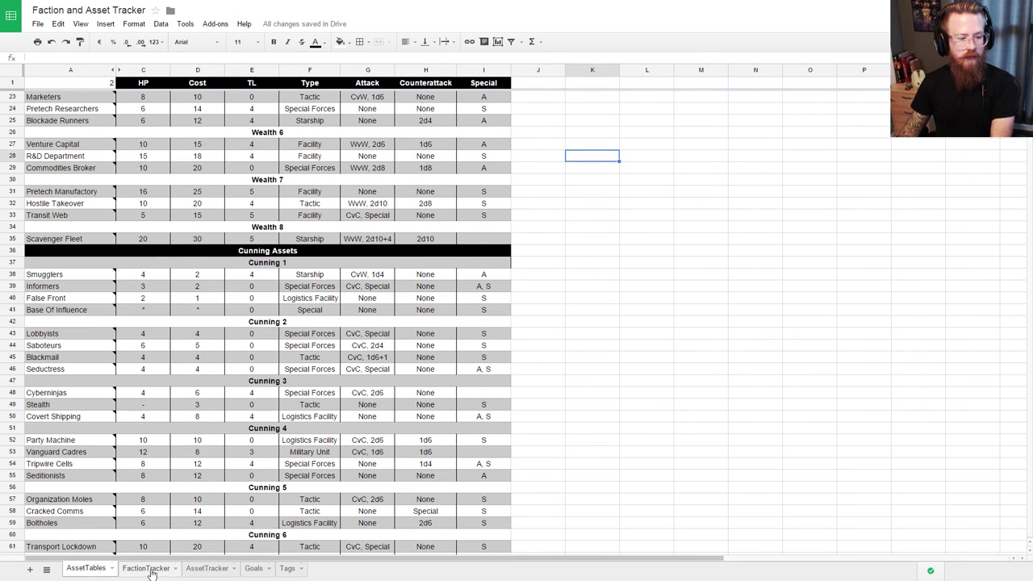
pyautogui.scroll(-2, 164, 525)
pyautogui.click(145, 568)
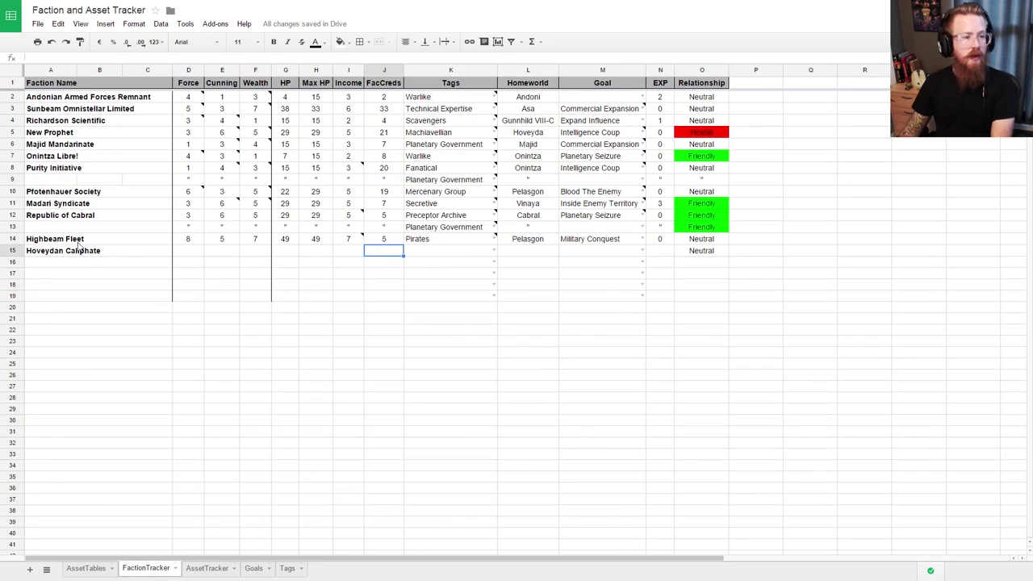
pyautogui.click(73, 569)
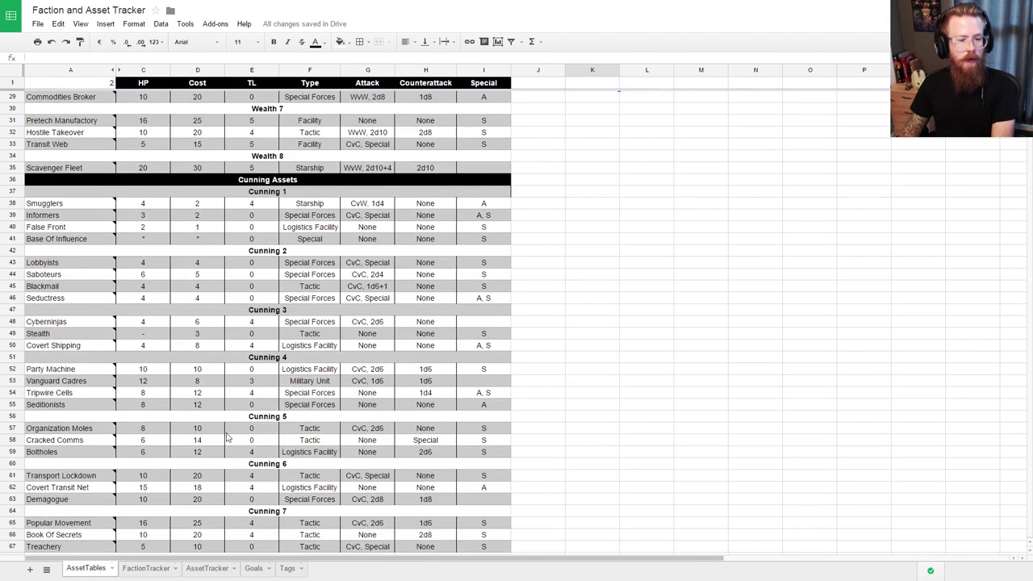
pyautogui.scroll(-1, 234, 424)
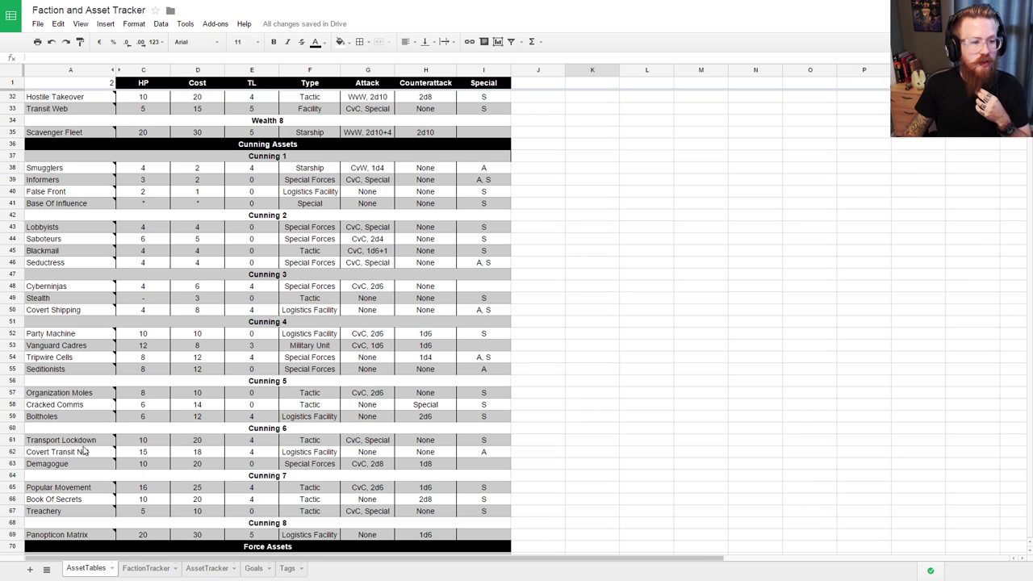
# Step: Add Covert Shipping as the Highbeam Fleet asset in row 59 of AssetTracker, located at hex 704, Bahktiar, Asa
pyautogui.click(66, 312)
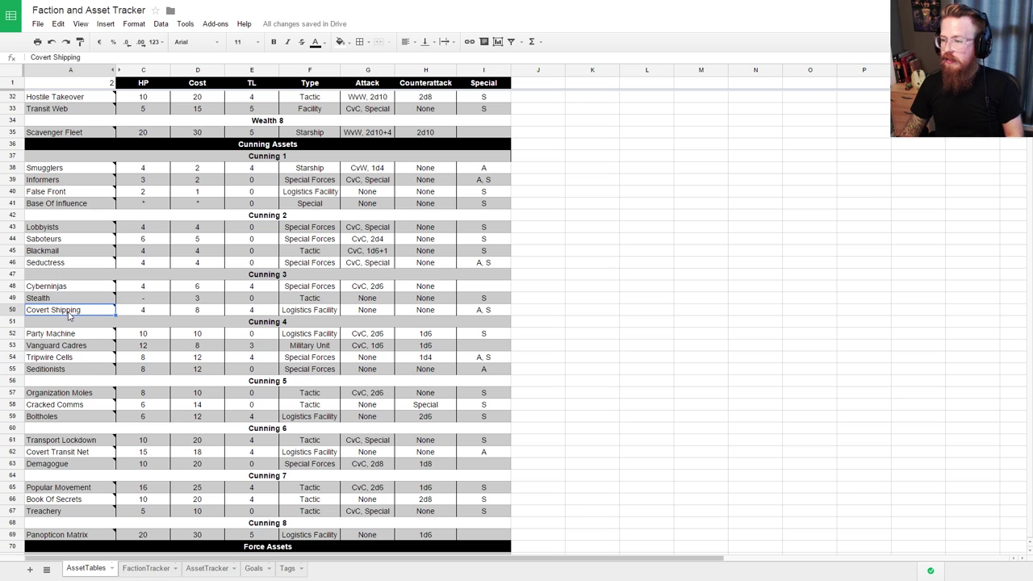
pyautogui.click(207, 568)
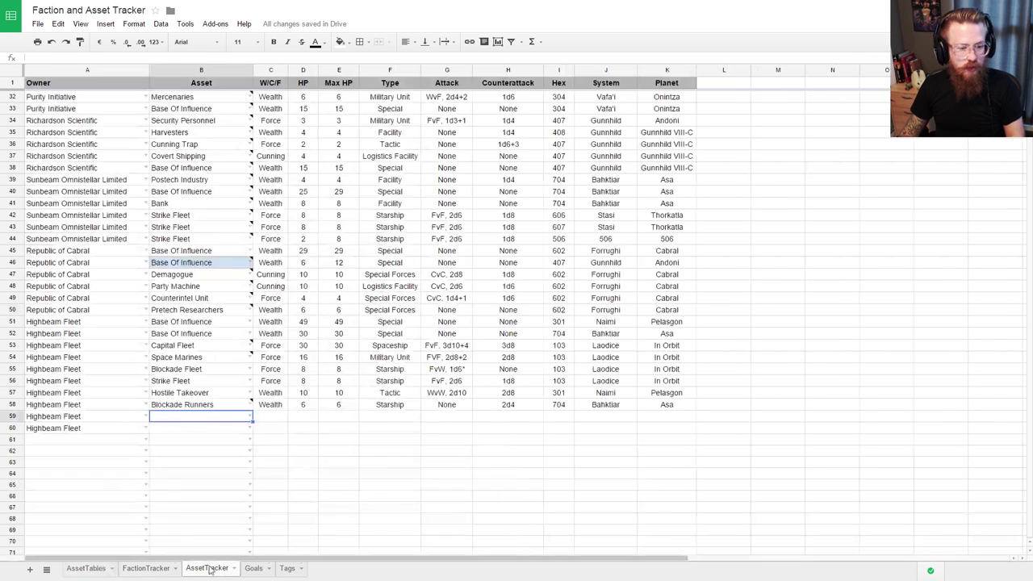
pyautogui.write('Covert')
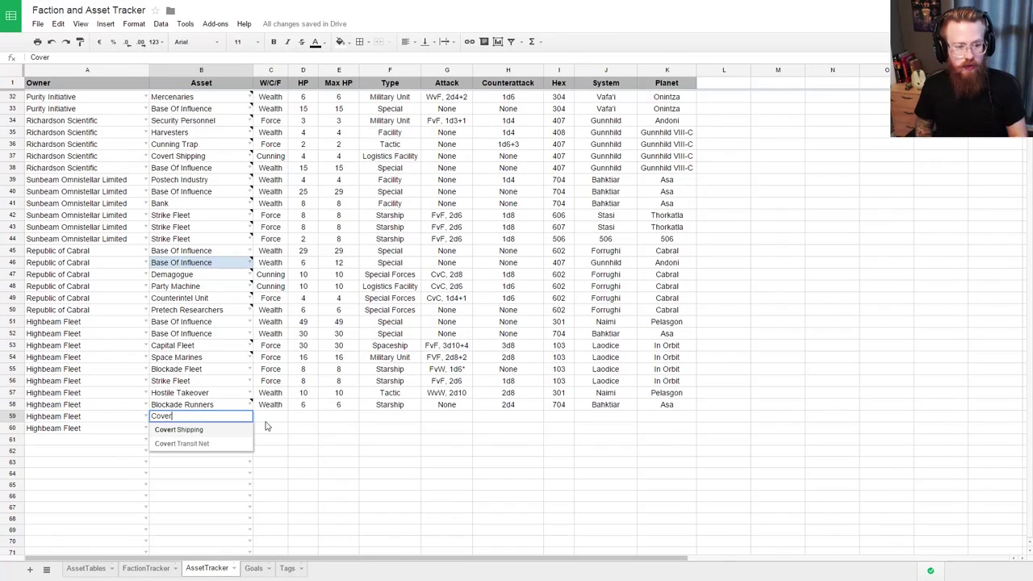
pyautogui.press('Return')
pyautogui.moveTo(563, 409); pyautogui.dragTo(674, 420)
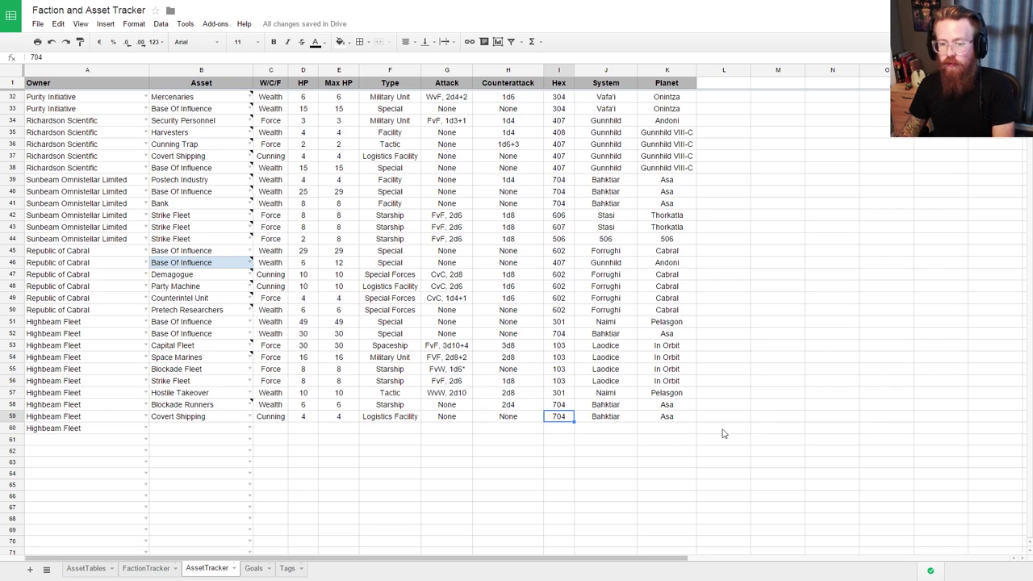
pyautogui.click(538, 416)
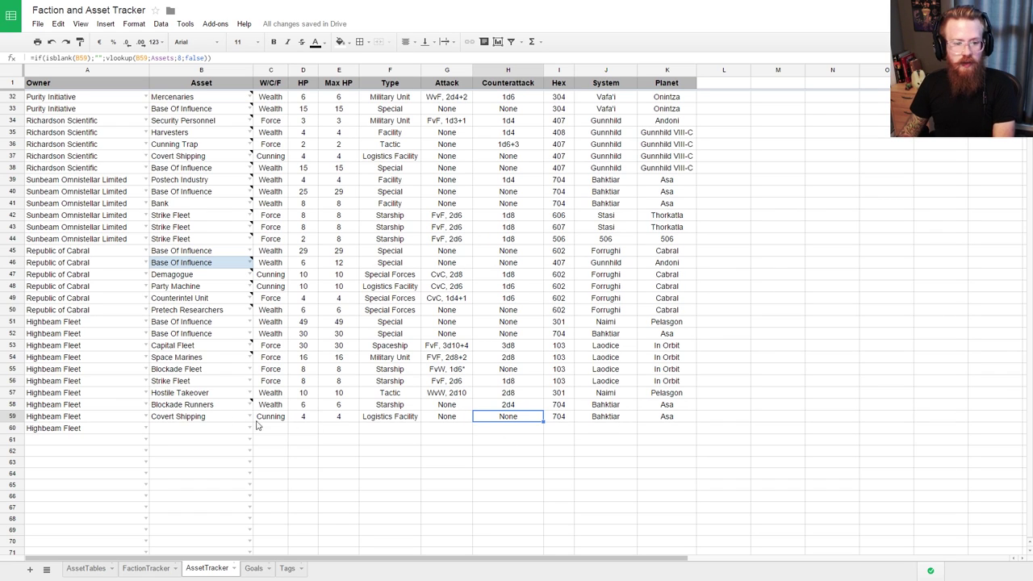
# Step: Copy the full text of the Covert Shipping note from the AssetTables sheet
pyautogui.click(201, 418)
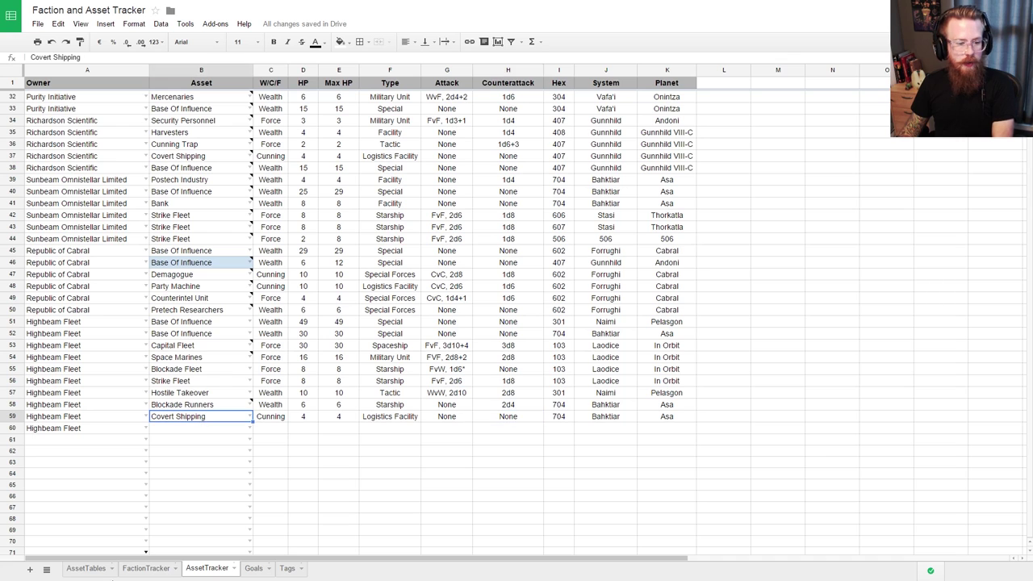
pyautogui.click(85, 568)
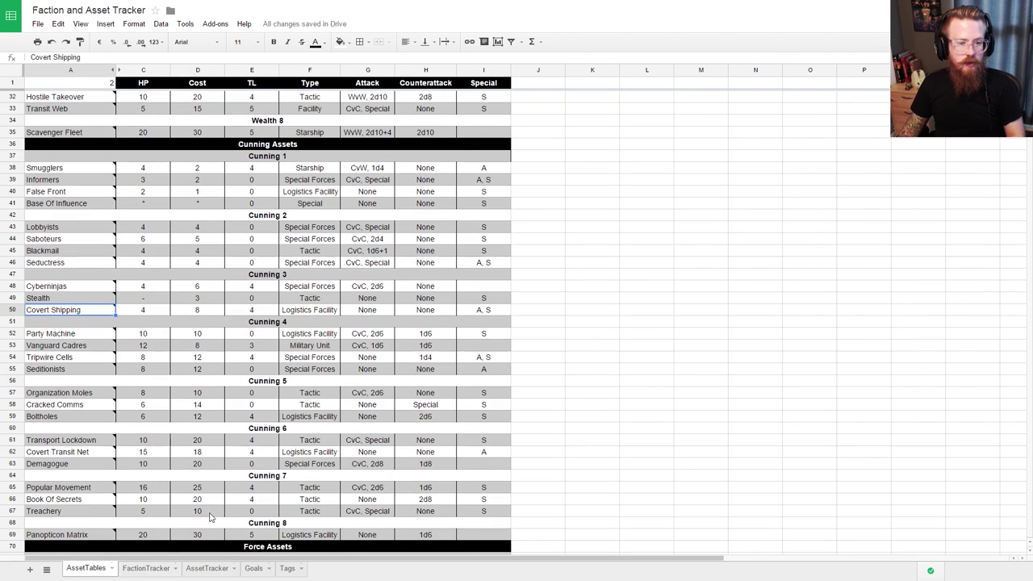
pyautogui.moveTo(115, 310)
pyautogui.tripleClick(145, 318)
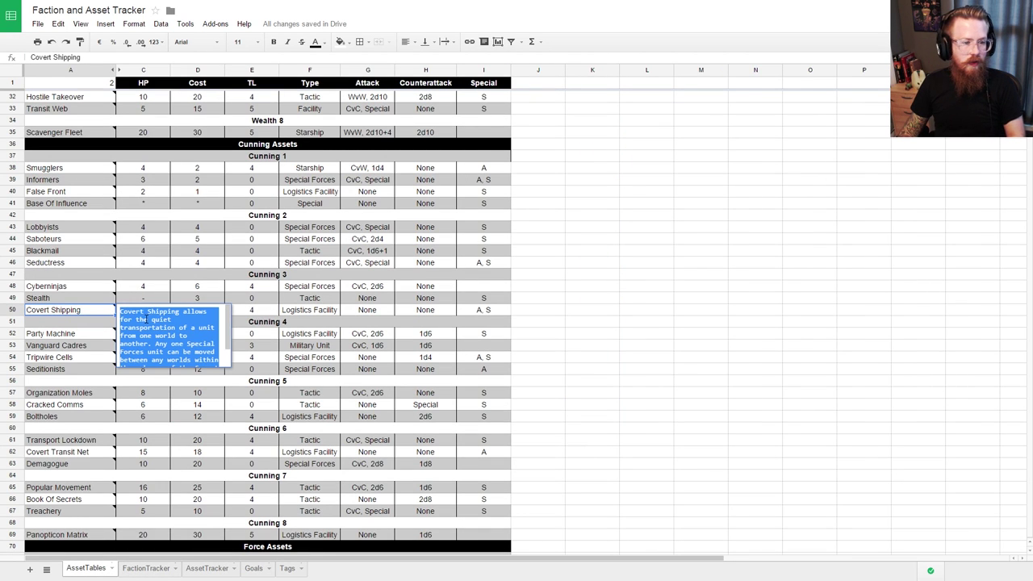
pyautogui.click(592, 344)
# Step: Insert the copied description as a note on the Highbeam Fleet's Covert Shipping cell in AssetTracker
pyautogui.click(136, 567)
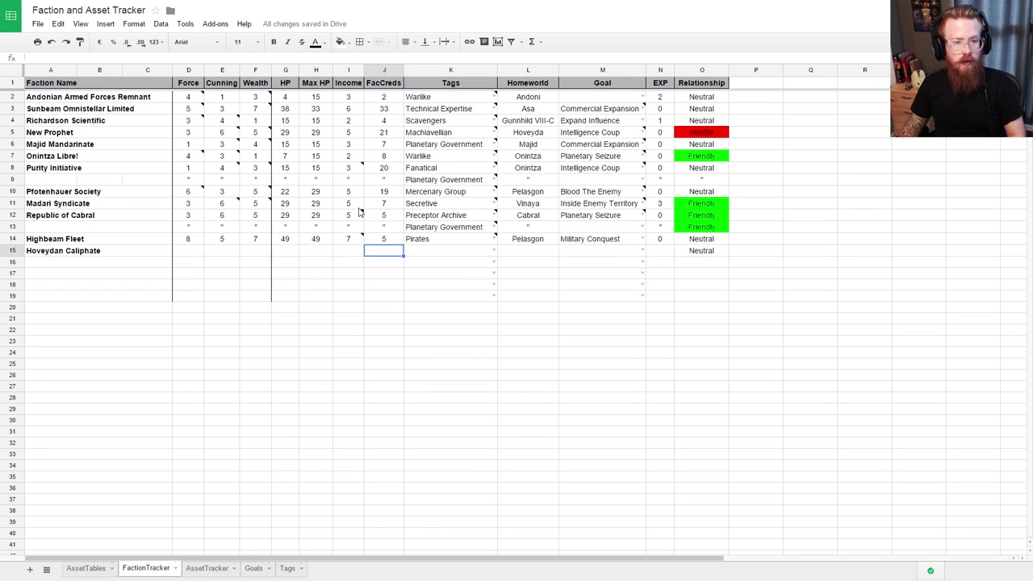
pyautogui.click(206, 567)
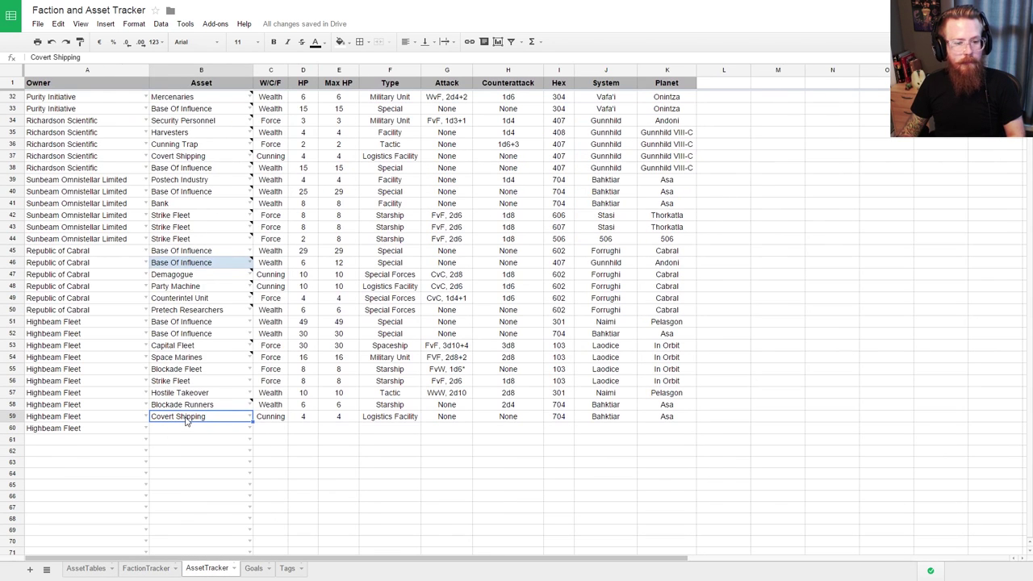
pyautogui.rightClick(186, 419)
pyautogui.click(230, 358)
pyautogui.hotkey('ctrl', 'v')
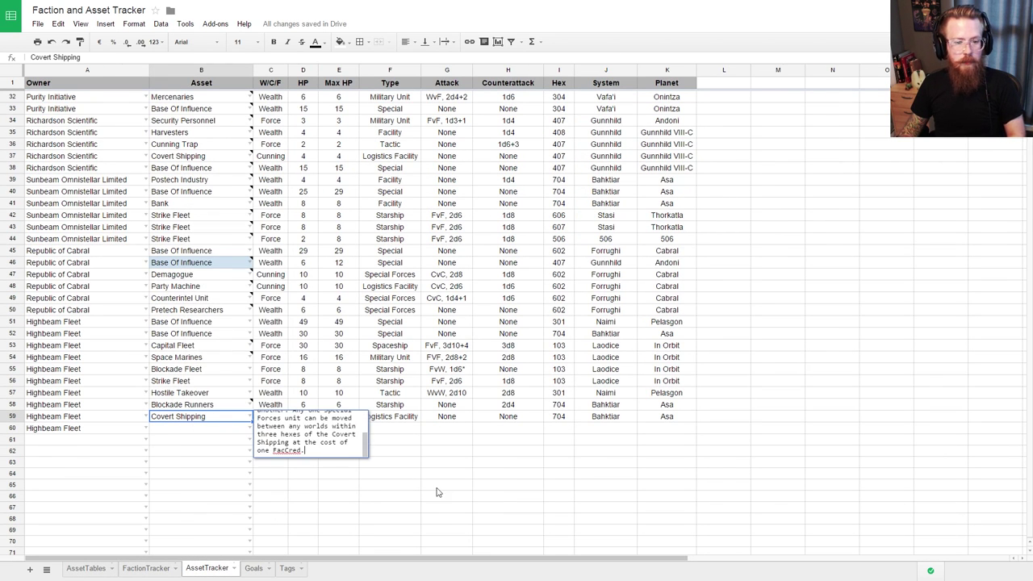
pyautogui.click(435, 492)
# Step: Try a light cornflower blue fill on the Highbeam Fleet's Blockade Fleet cell
pyautogui.click(184, 370)
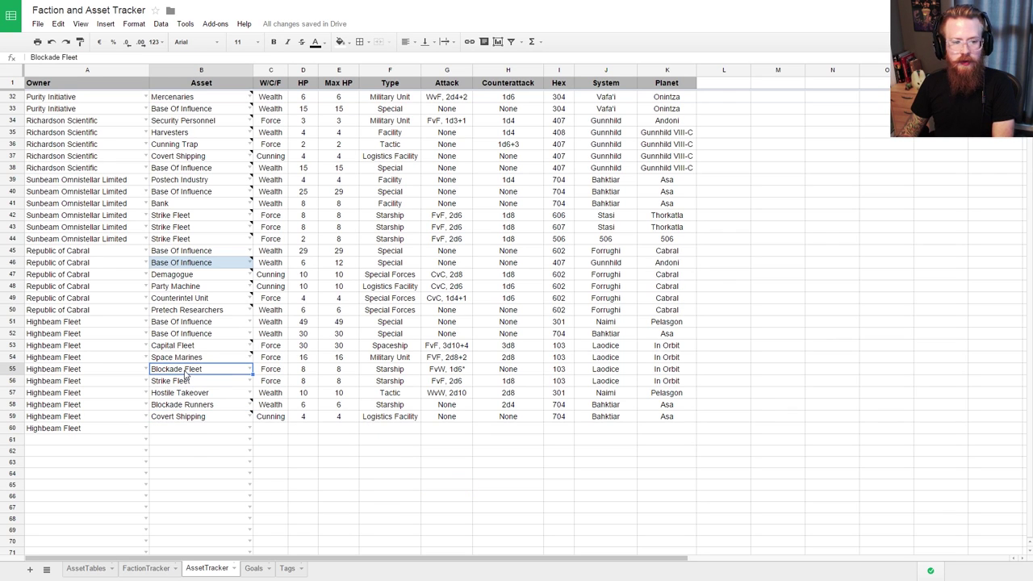
pyautogui.rightClick(185, 375)
pyautogui.click(172, 374)
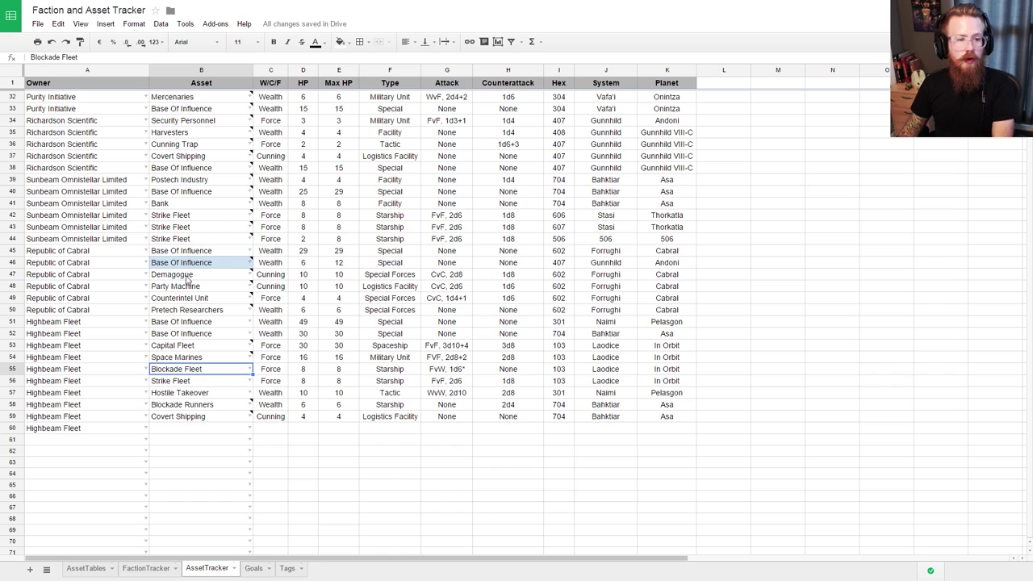
pyautogui.click(347, 45)
pyautogui.click(403, 107)
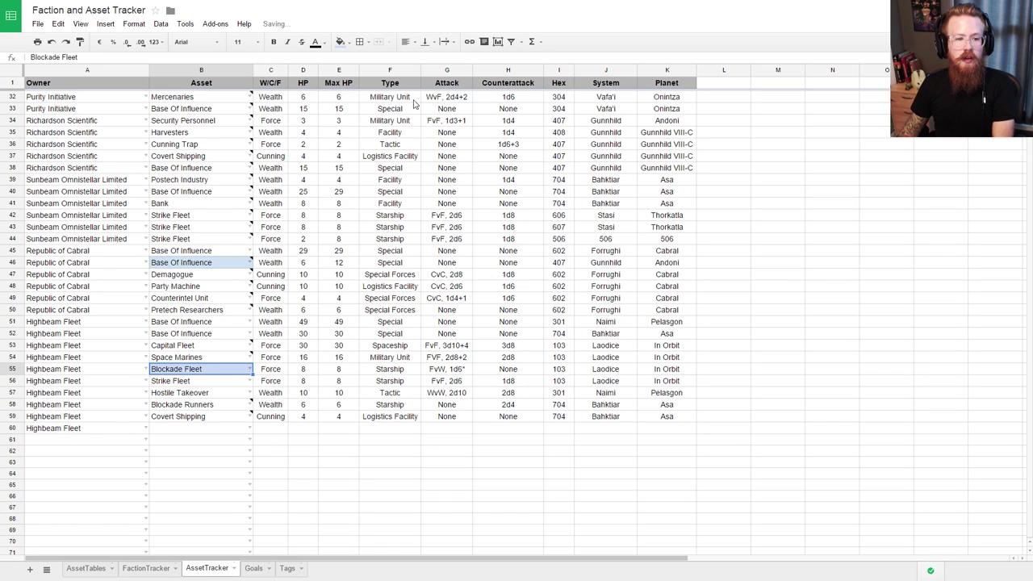
pyautogui.moveTo(211, 374); pyautogui.dragTo(216, 363)
pyautogui.hotkey('ctrl', 'z')
pyautogui.hotkey('ctrl', 'z')
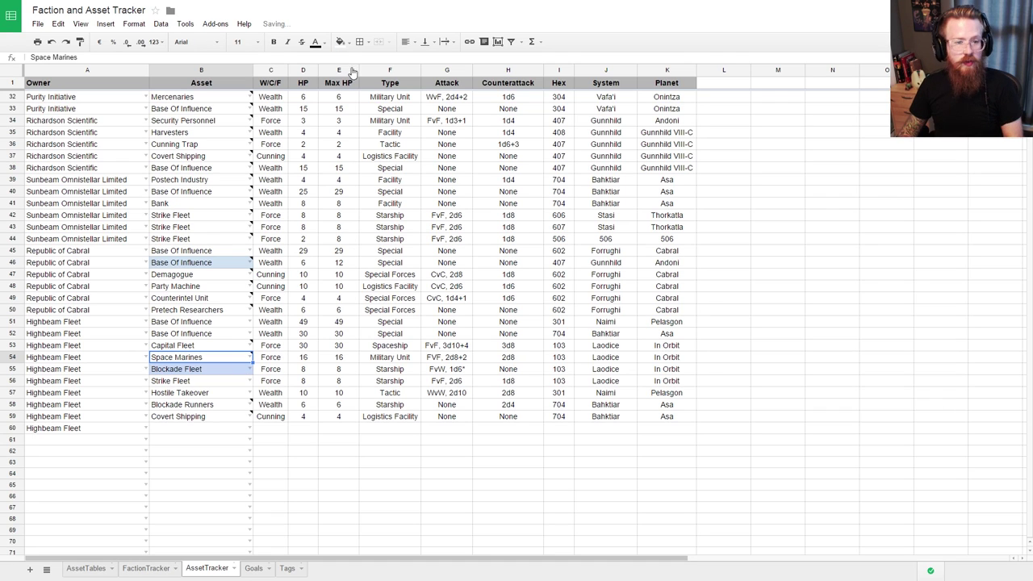
# Step: Fill the Blockade Fleet cell with light blue, matching the shaded Base Of Influence cell in row 46
pyautogui.click(346, 44)
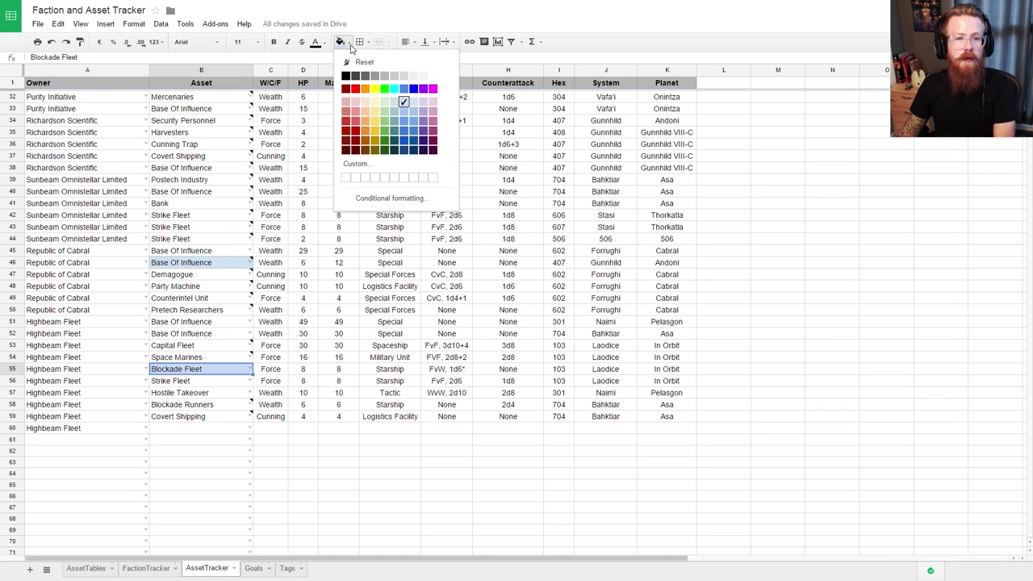
pyautogui.click(414, 107)
pyautogui.click(345, 451)
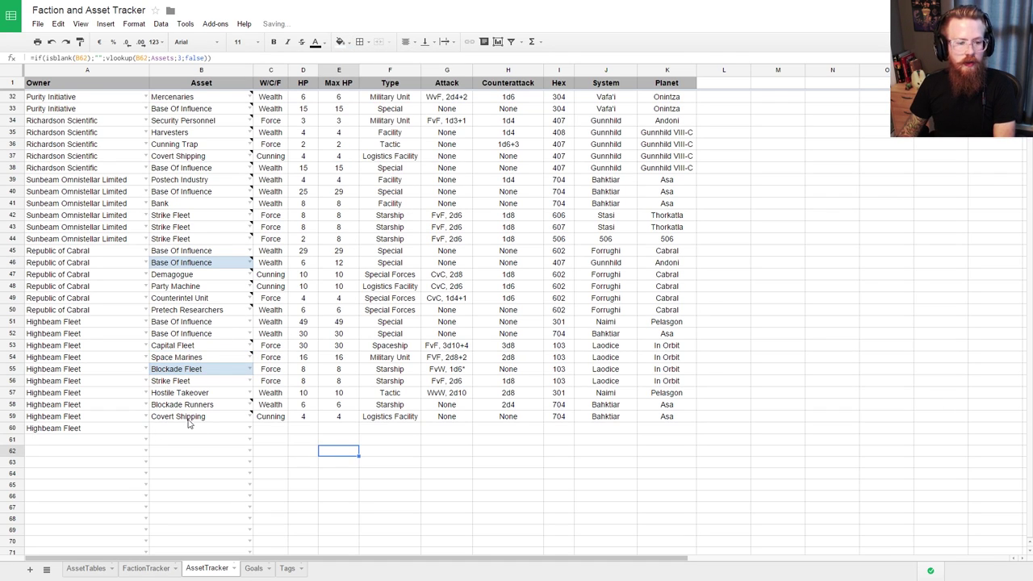
# Step: Clear the unused Highbeam Fleet owner entry in row 60
pyautogui.click(90, 428)
pyautogui.press('Delete')
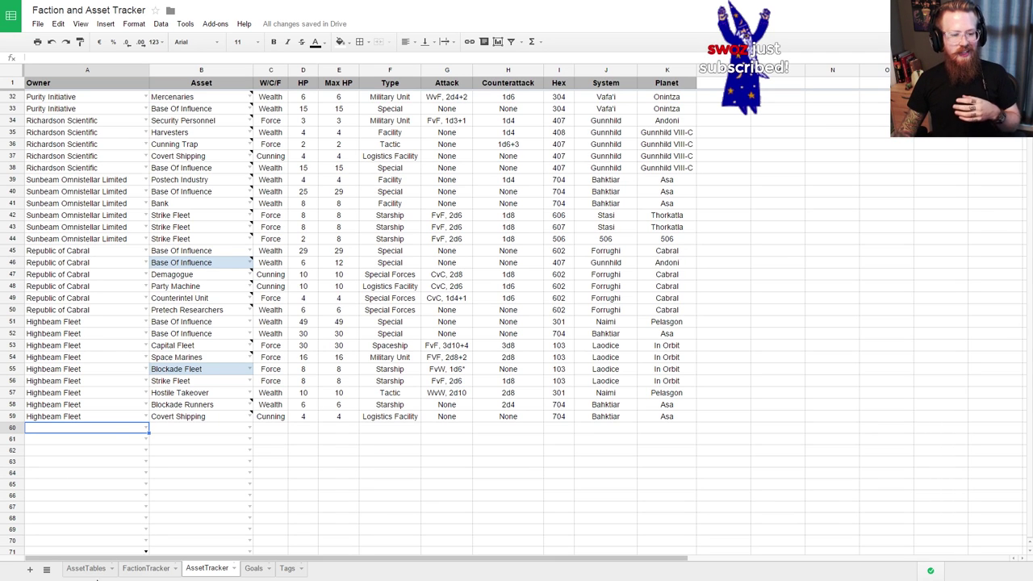
# Step: Check the Highbeam Fleet's goal in FactionTracker and copy the Military Conquest description from the Goals sheet
pyautogui.click(89, 570)
pyautogui.click(150, 570)
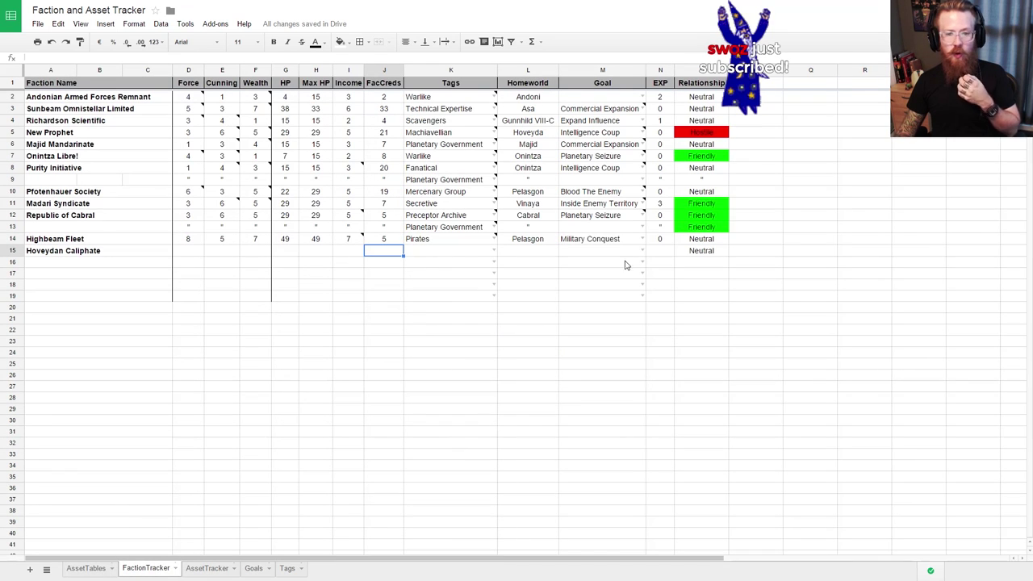
pyautogui.click(593, 239)
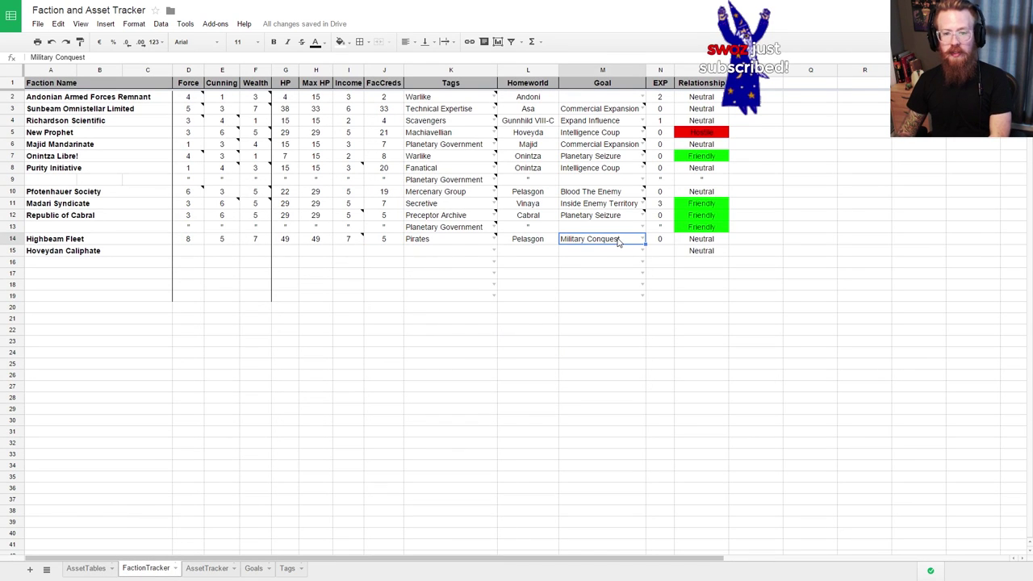
pyautogui.click(253, 568)
pyautogui.click(222, 84)
pyautogui.doubleClick(221, 83)
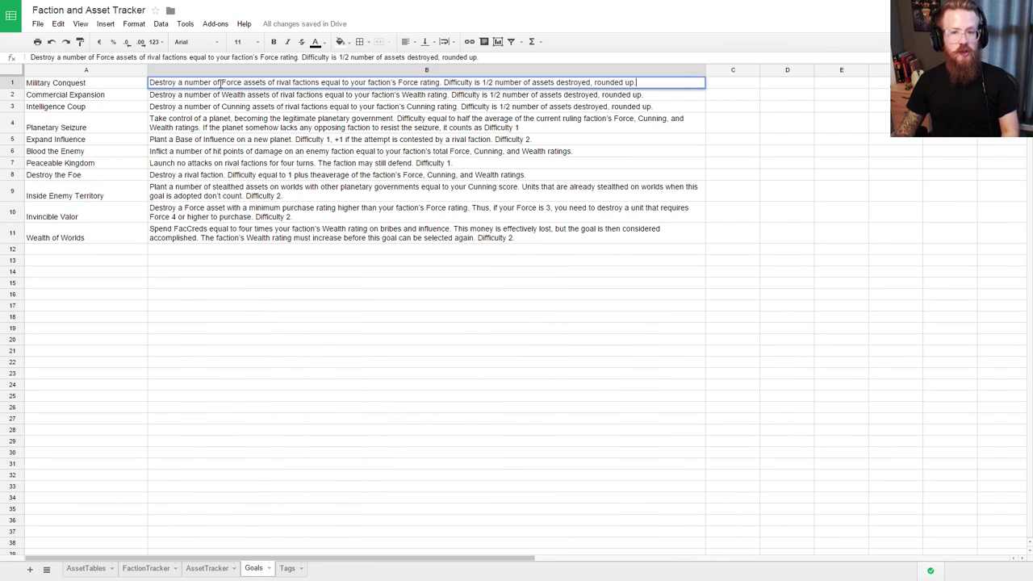
pyautogui.moveTo(665, 83); pyautogui.dragTo(81, 78)
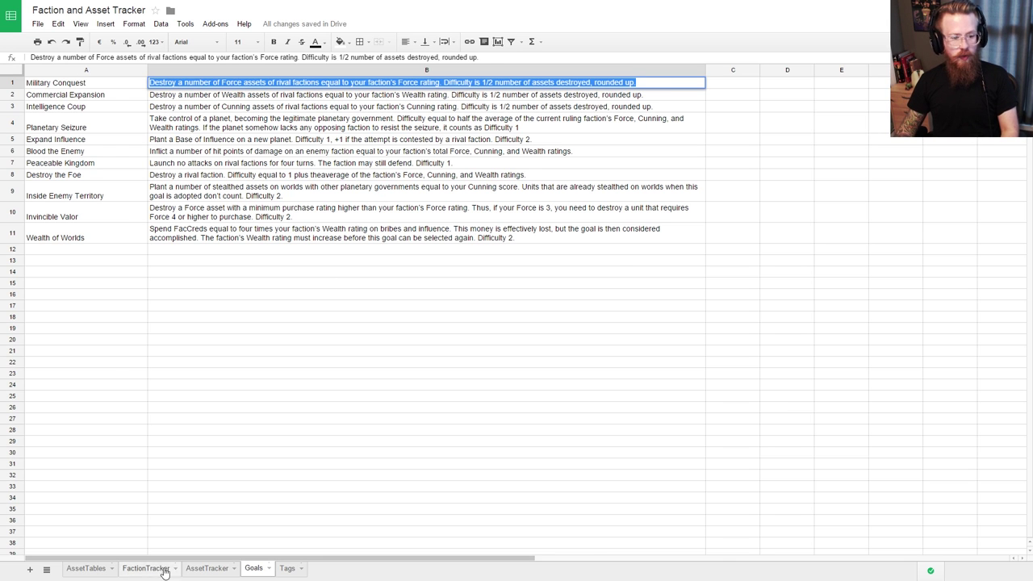
# Step: Insert the copied goal description as a note on the Highbeam Fleet's Military Conquest cell in FactionTracker
pyautogui.click(86, 568)
pyautogui.click(144, 568)
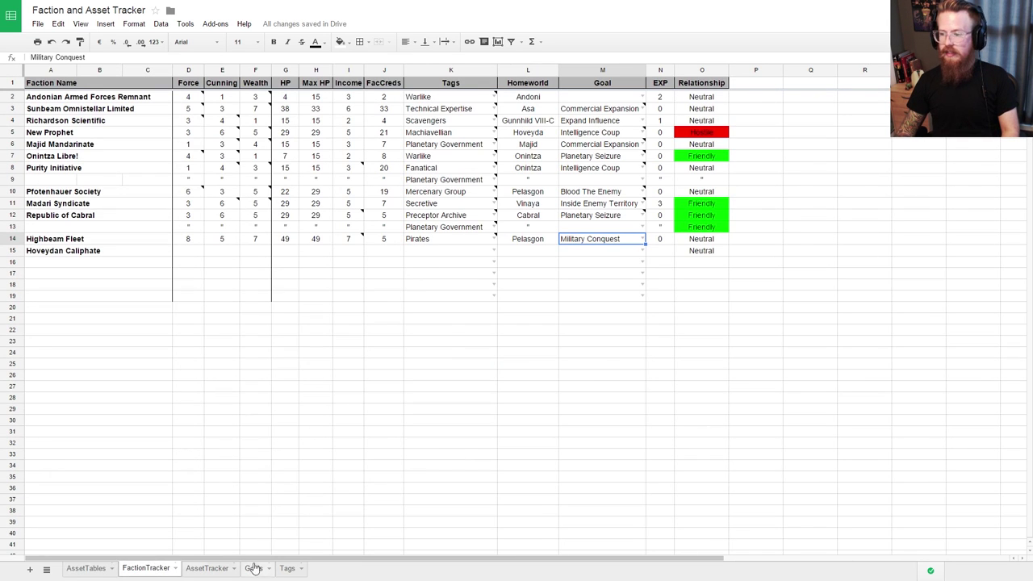
pyautogui.rightClick(604, 243)
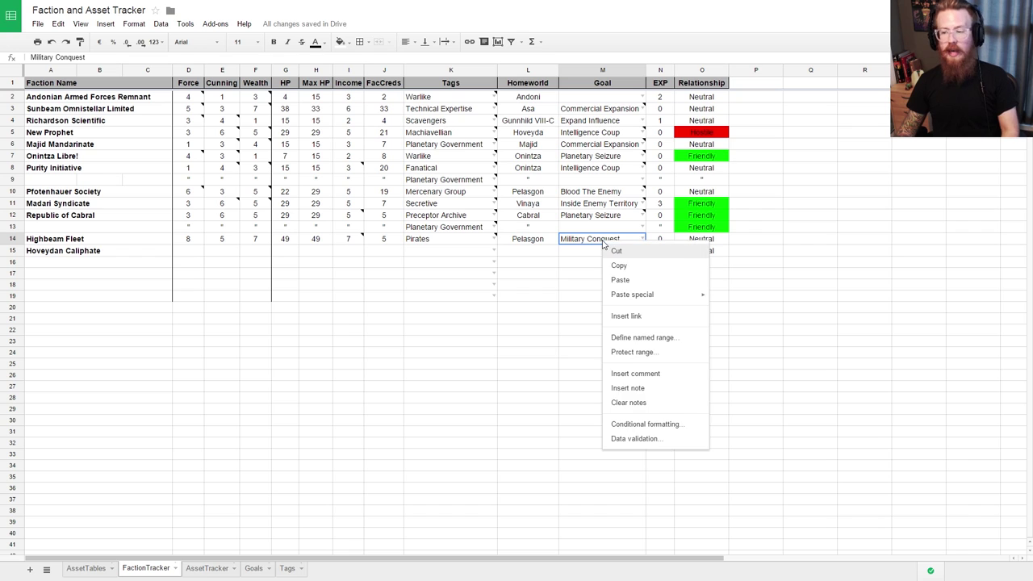
pyautogui.click(594, 242)
pyautogui.rightClick(593, 240)
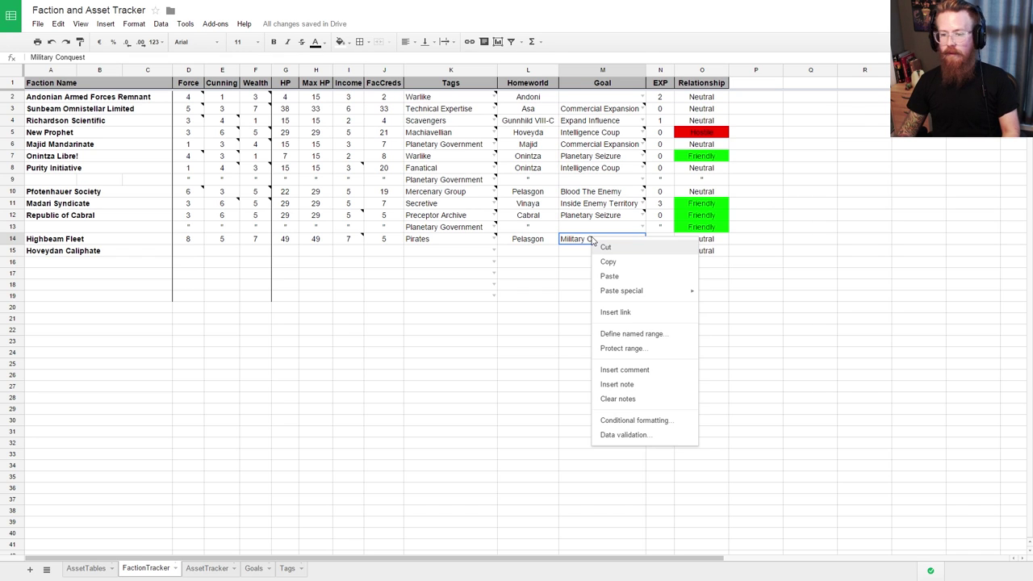
pyautogui.click(638, 385)
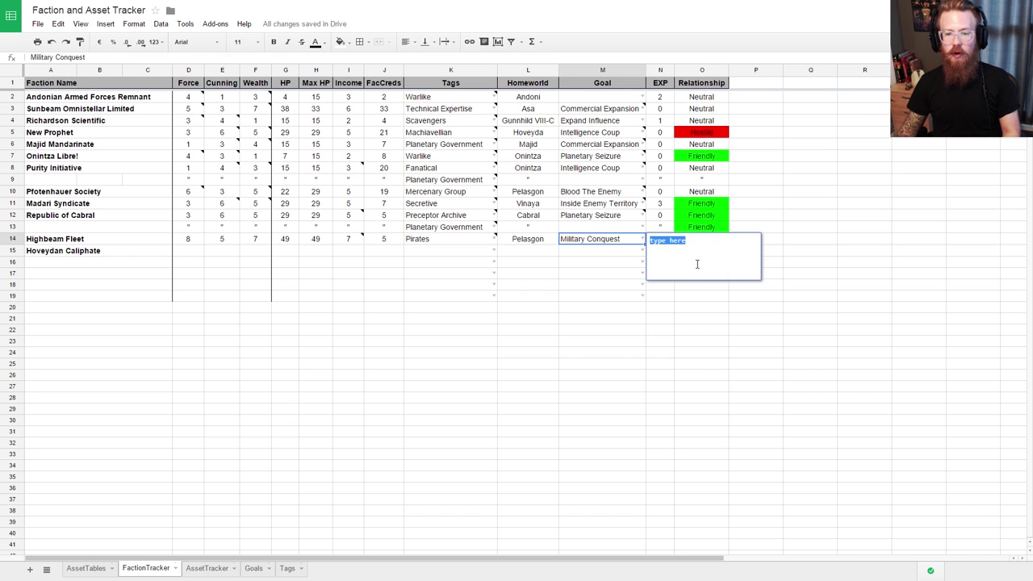
pyautogui.click(777, 352)
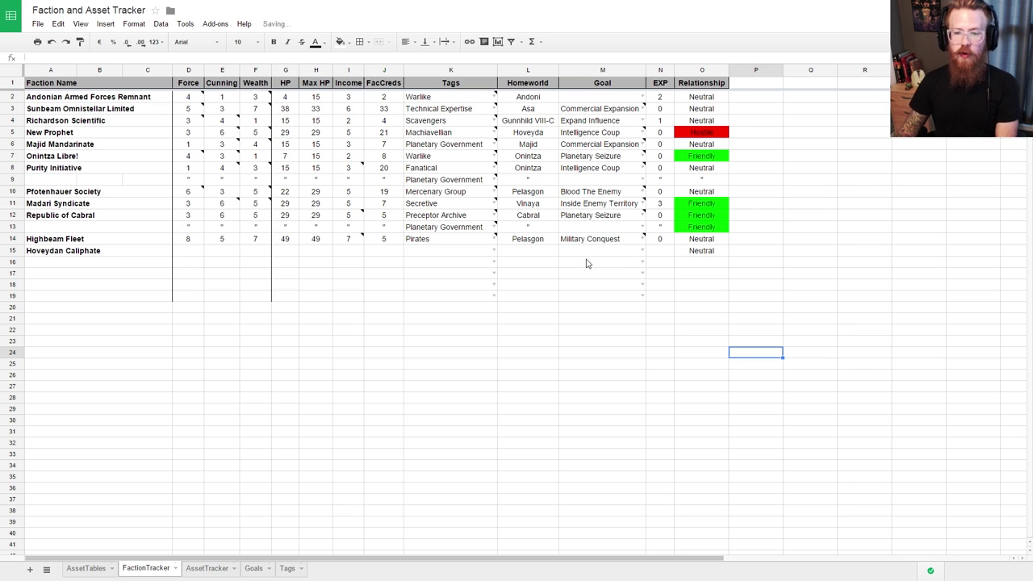
pyautogui.click(91, 253)
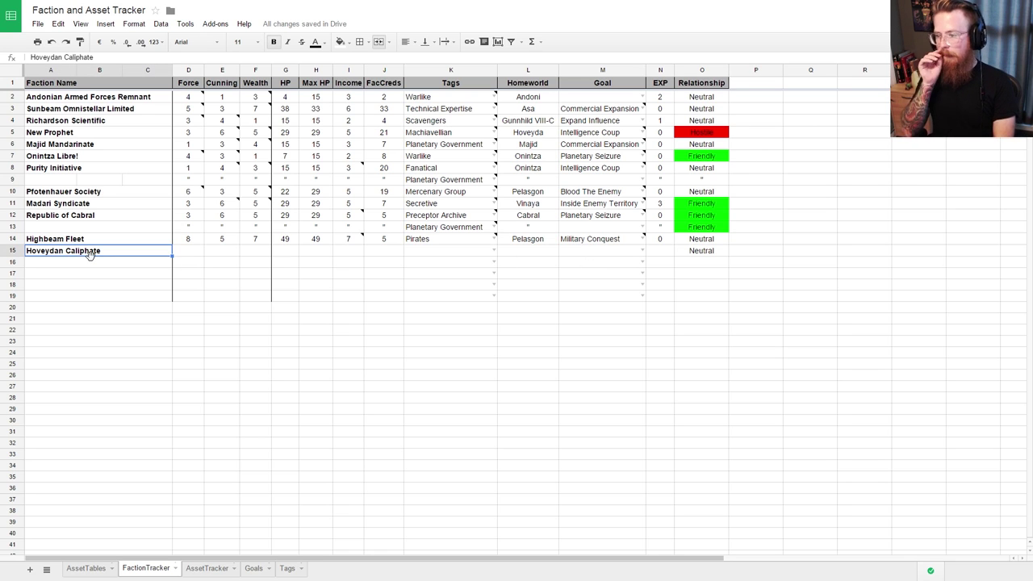
pyautogui.press('Tab')
pyautogui.press('Tab')
pyautogui.click(91, 255)
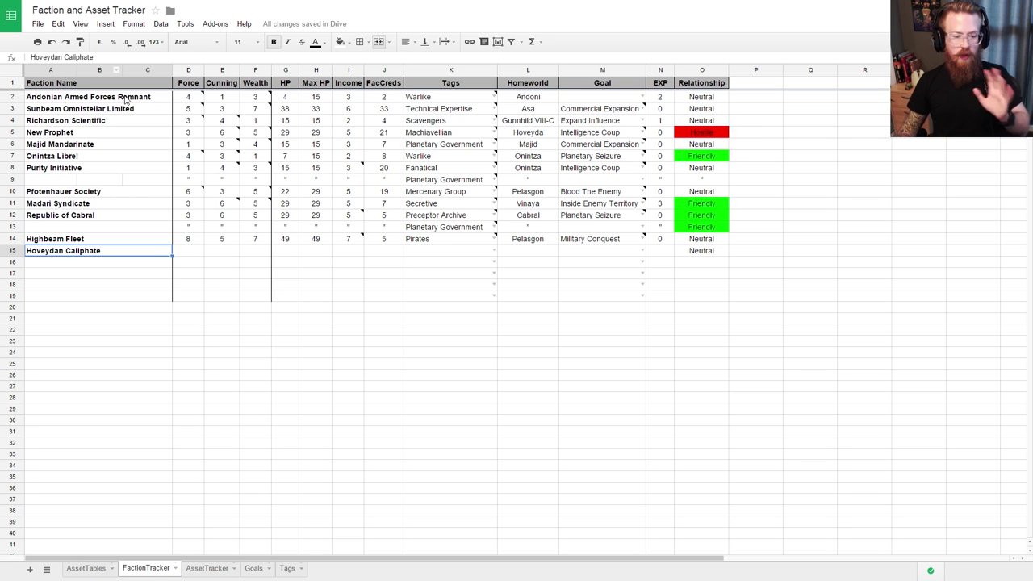
# Step: Switch to the Sector Asgard Sigma page and close the Laodice system and Sigrid planet entries
pyautogui.hotkey('ctrl', 'Tab')
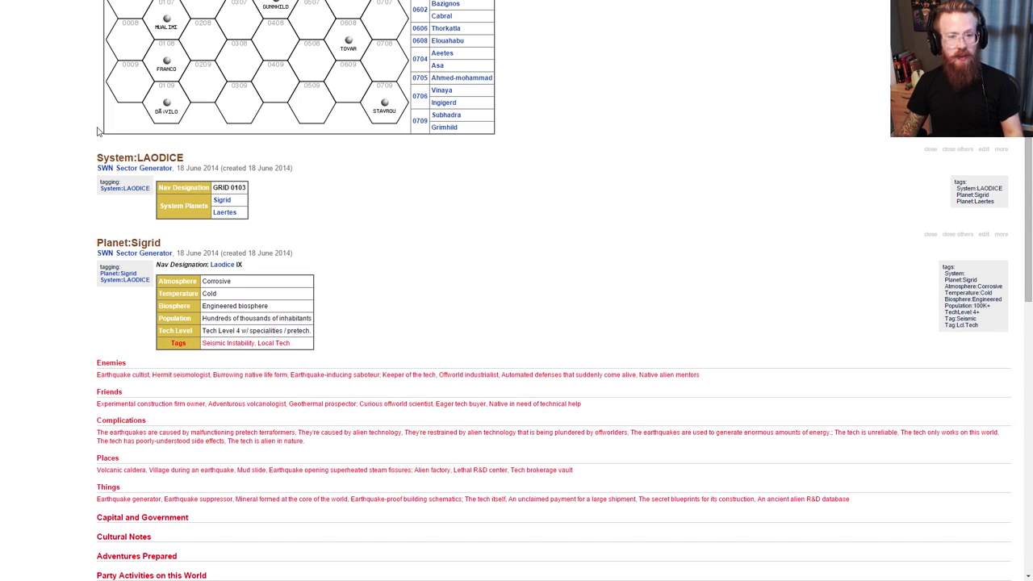
pyautogui.scroll(3, 729, 274)
pyautogui.click(930, 365)
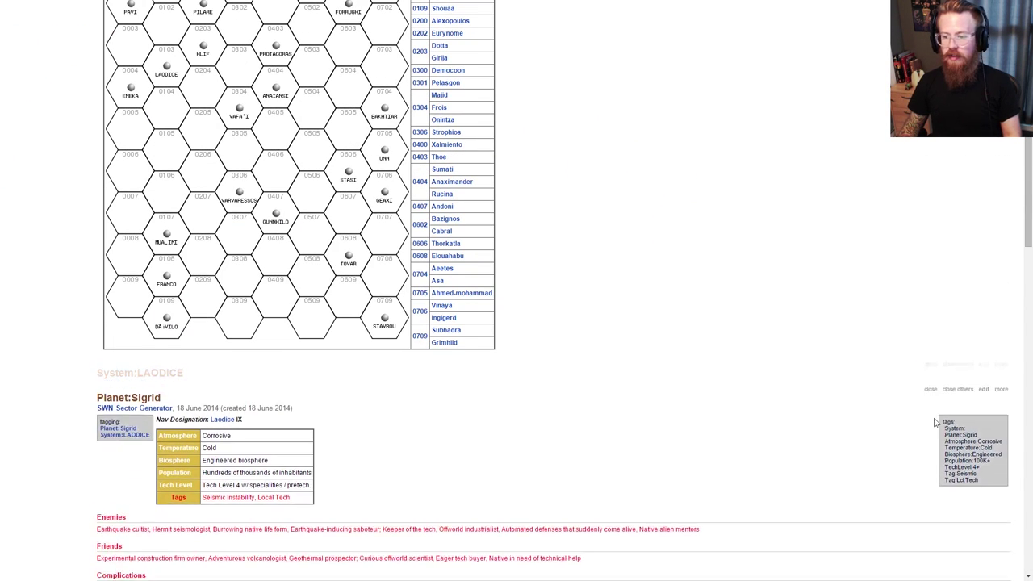
pyautogui.click(928, 367)
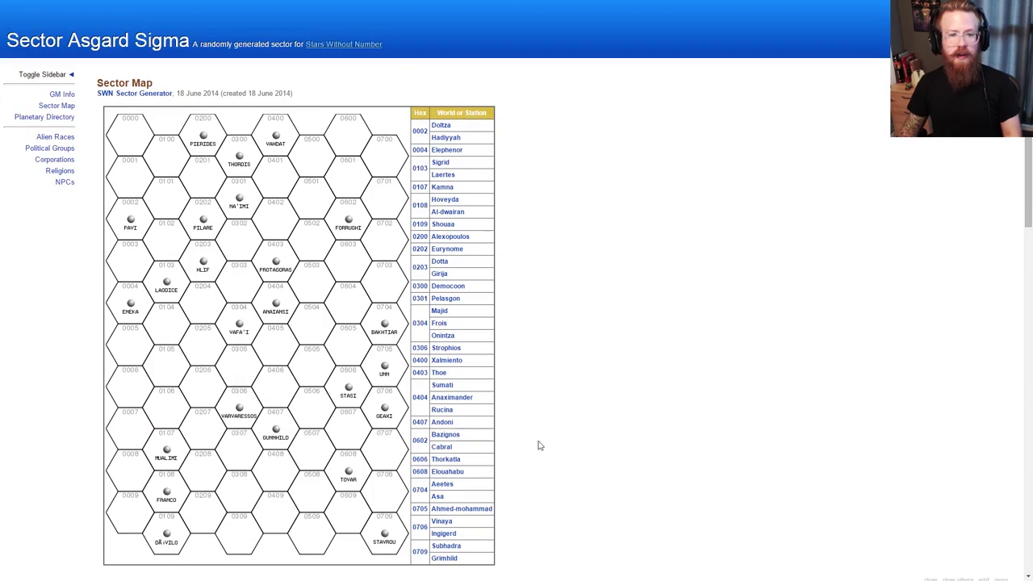
# Step: Open the Planetary Directory and search the sector page for "hovey"
pyautogui.click(68, 118)
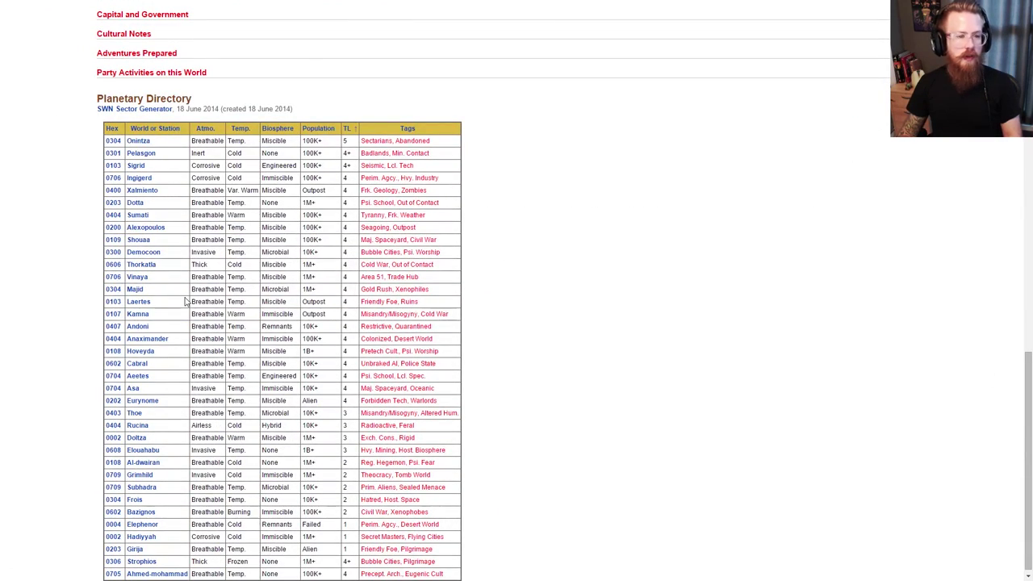
pyautogui.press('Home')
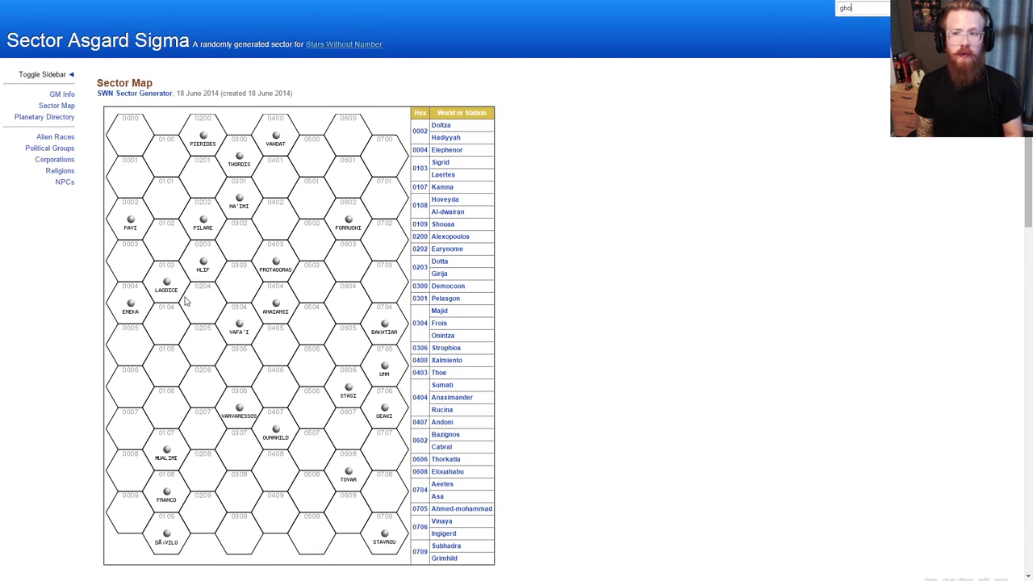
pyautogui.write('hovey')
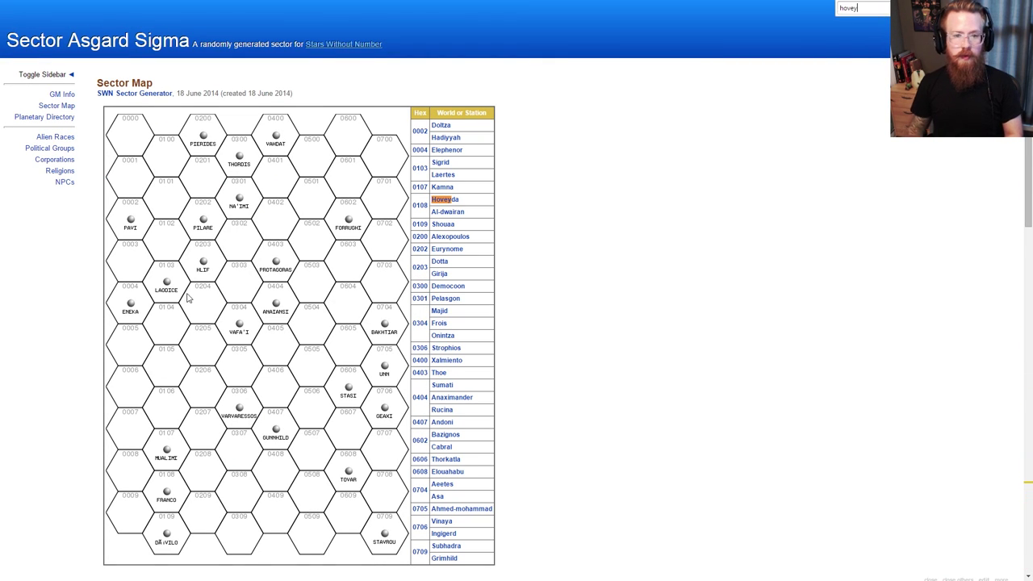
# Step: Open the Hoveyda planet entry and examine its population, tech level and tags
pyautogui.click(442, 201)
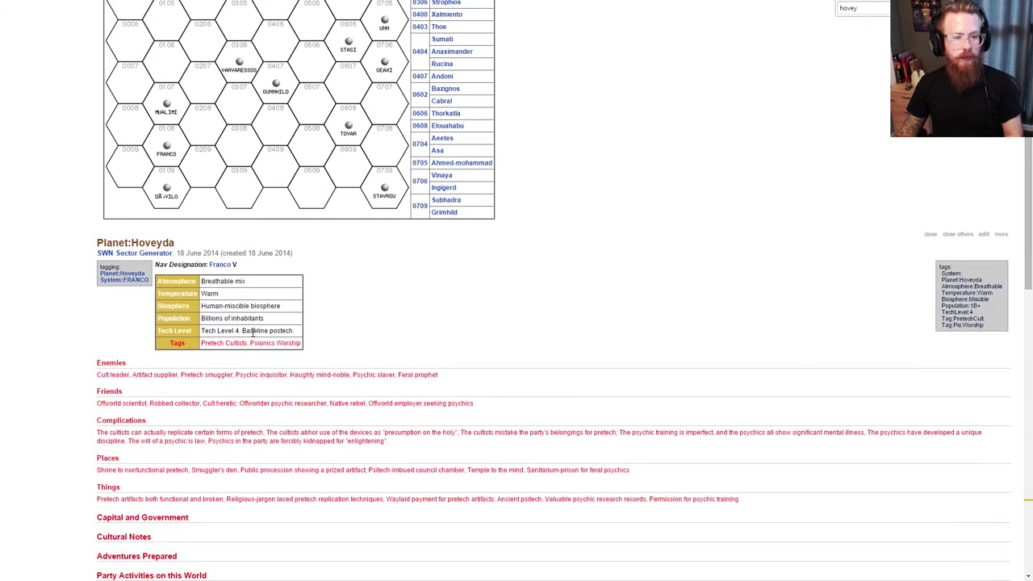
pyautogui.moveTo(249, 317); pyautogui.dragTo(312, 347)
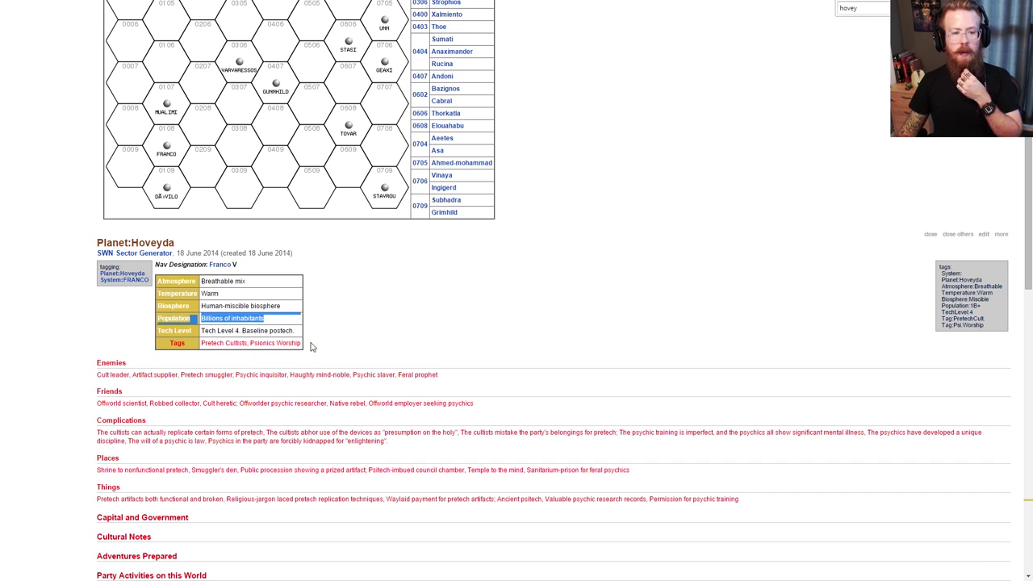
pyautogui.click(206, 343)
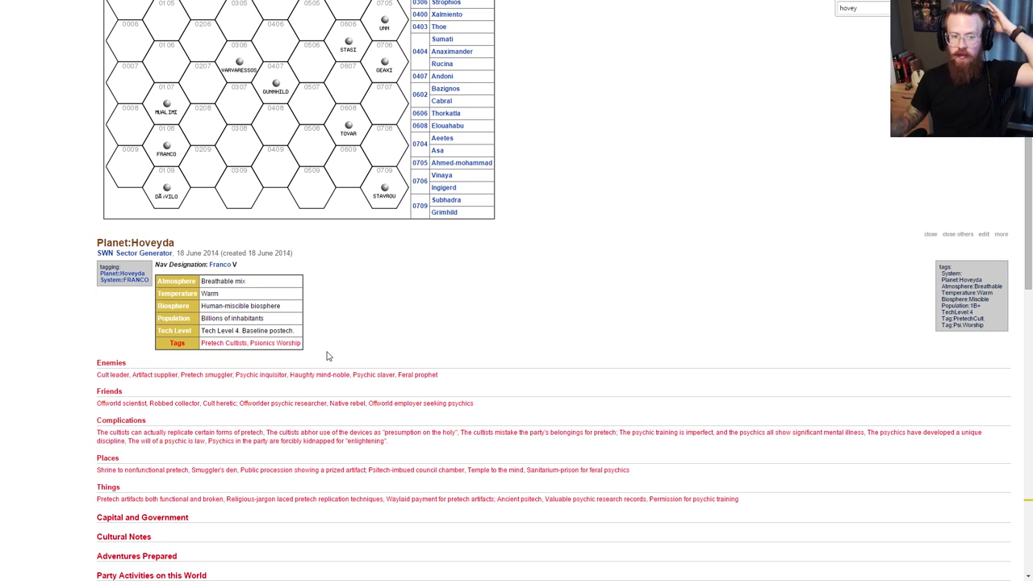
pyautogui.scroll(5, 384, 339)
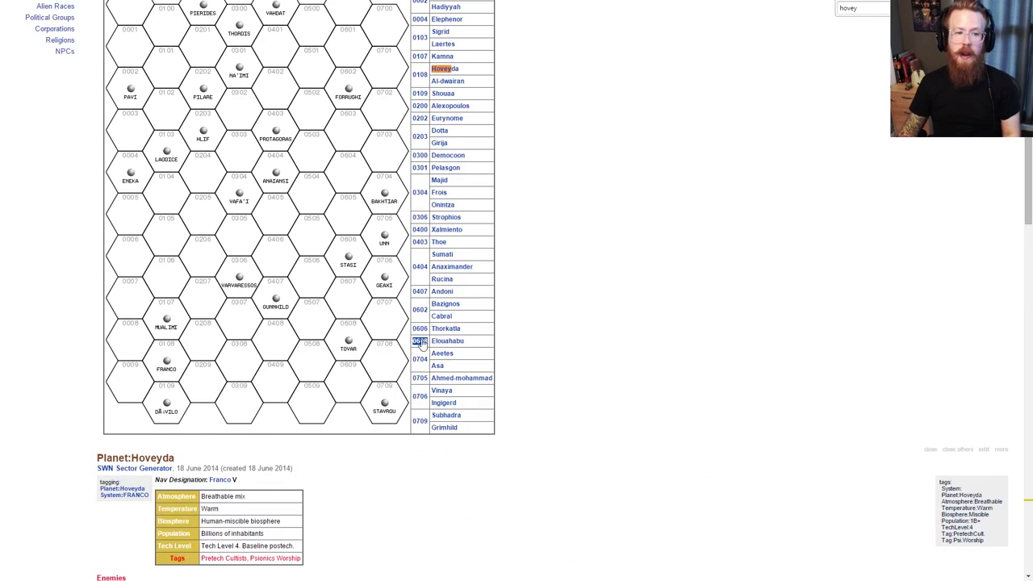
# Step: Open the Franco system entry for hex 0108 and close the Hoveyda, Na'imi and Pelasgon entries
pyautogui.click(419, 203)
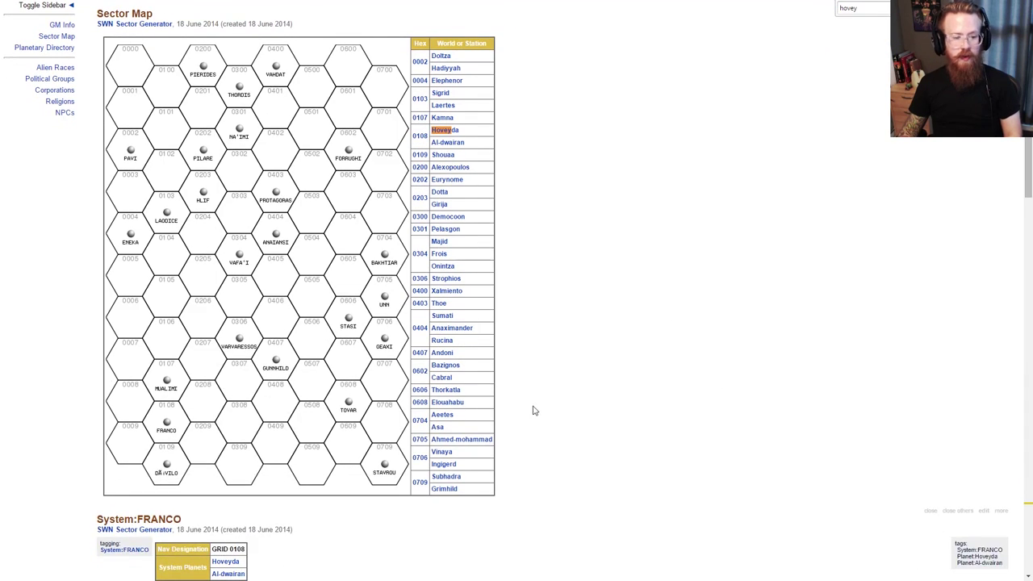
pyautogui.click(930, 487)
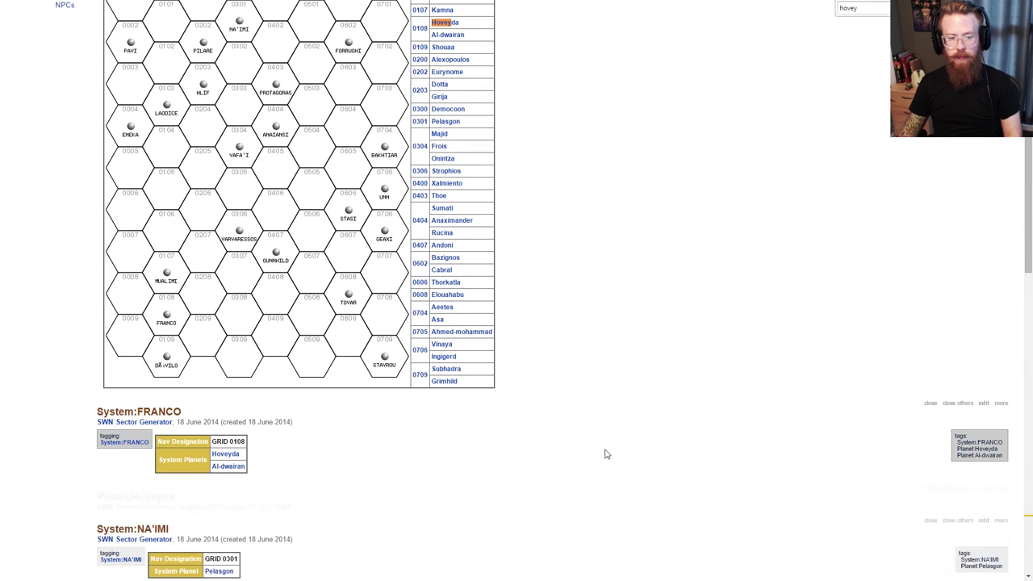
pyautogui.scroll(1, 606, 454)
pyautogui.scroll(-2, 781, 459)
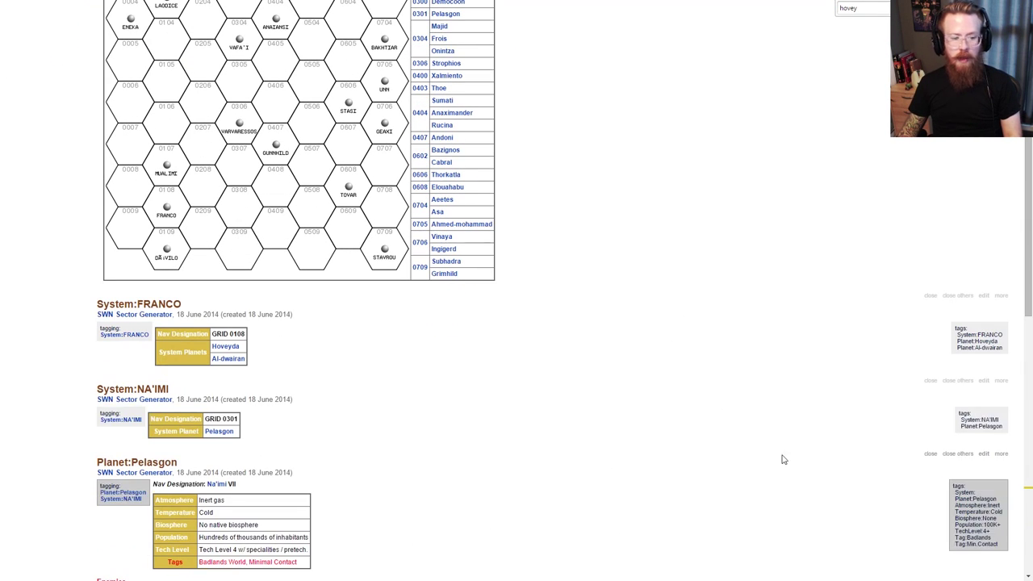
pyautogui.click(929, 381)
pyautogui.click(929, 381)
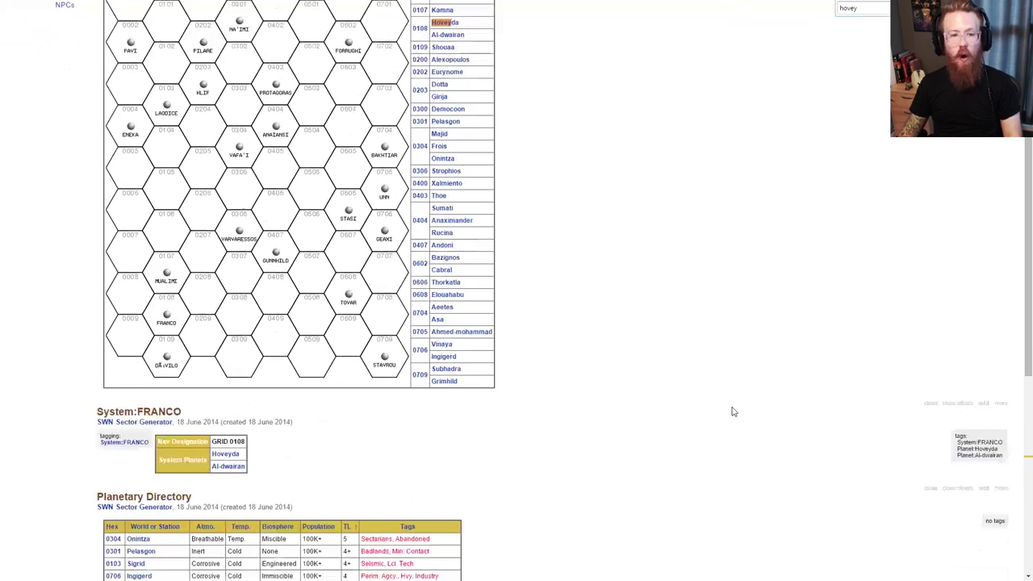
pyautogui.scroll(4, 323, 306)
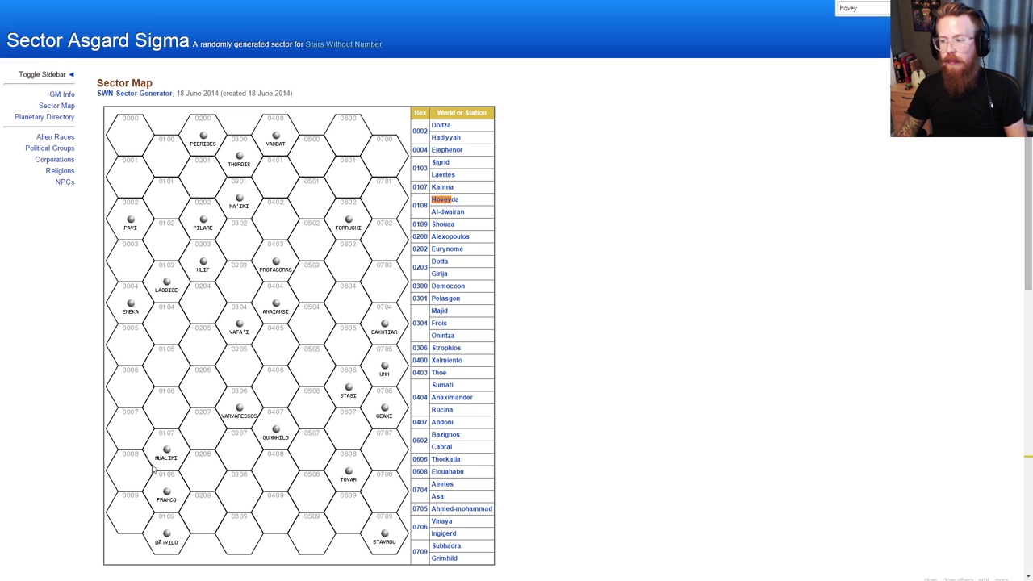
# Step: Switch to the Faction and Asset Tracker spreadsheet and set the Hoveydan Caliphate's Wealth to 8
pyautogui.hotkey('ctrl', 'Tab')
pyautogui.hotkey('ctrl', 'Tab')
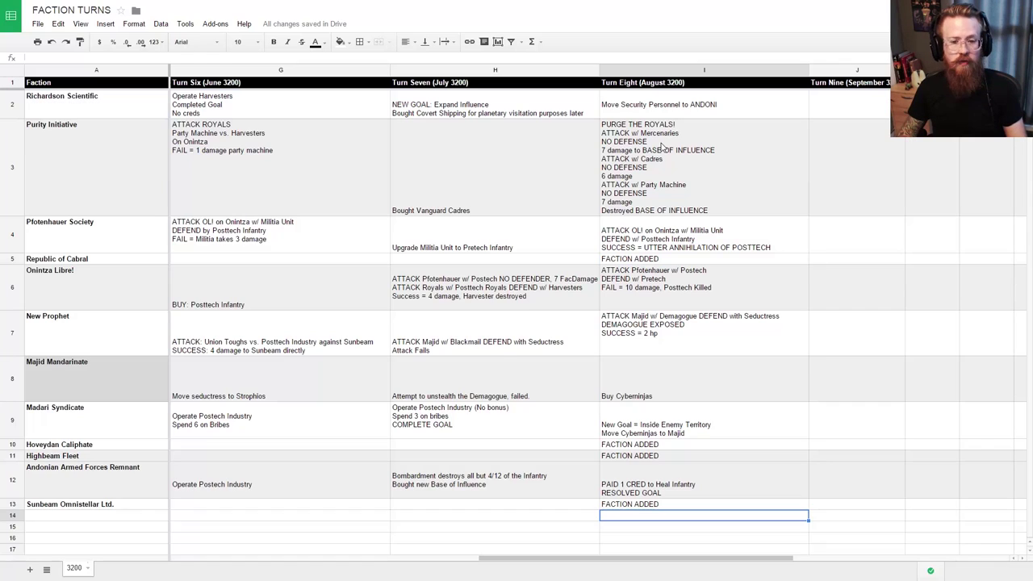
pyautogui.hotkey('ctrl', 'Tab')
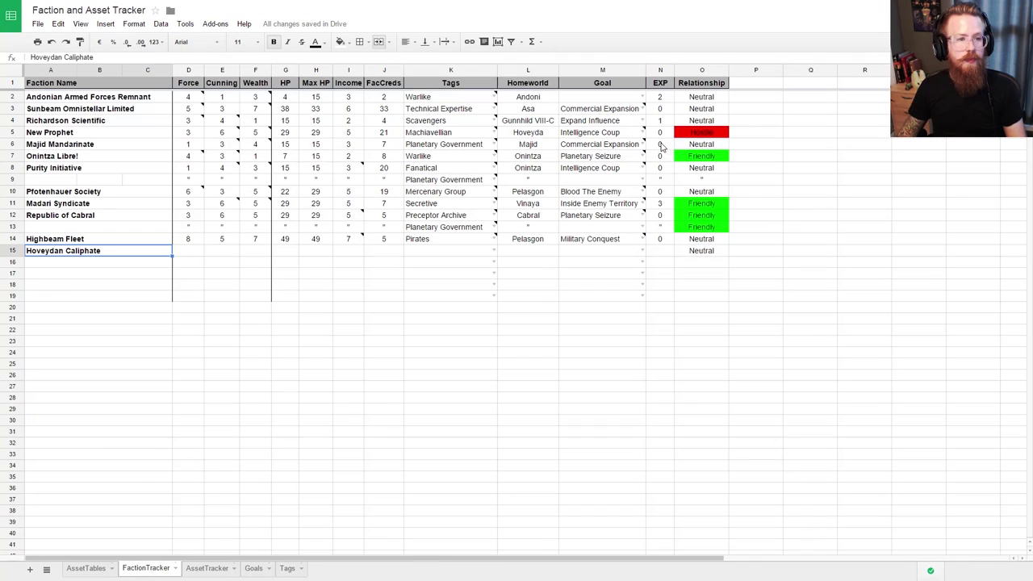
pyautogui.click(188, 251)
pyautogui.press('Tab')
pyautogui.press('Tab')
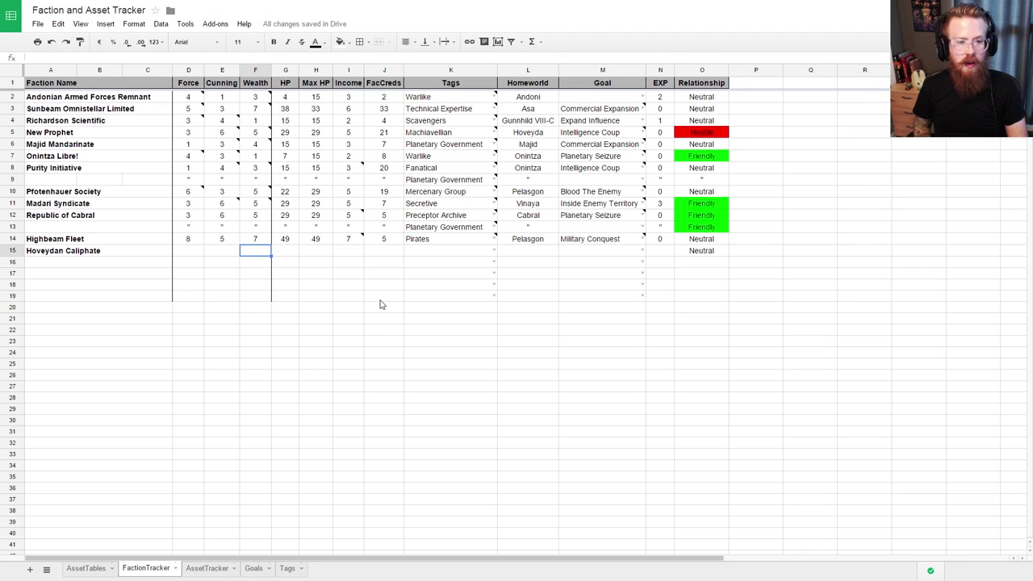
pyautogui.write('8')
pyautogui.press('Return')
# Step: Set the Hoveydan Caliphate's Cunning to 7 and its Force to 5
pyautogui.press('Up')
pyautogui.press('Left')
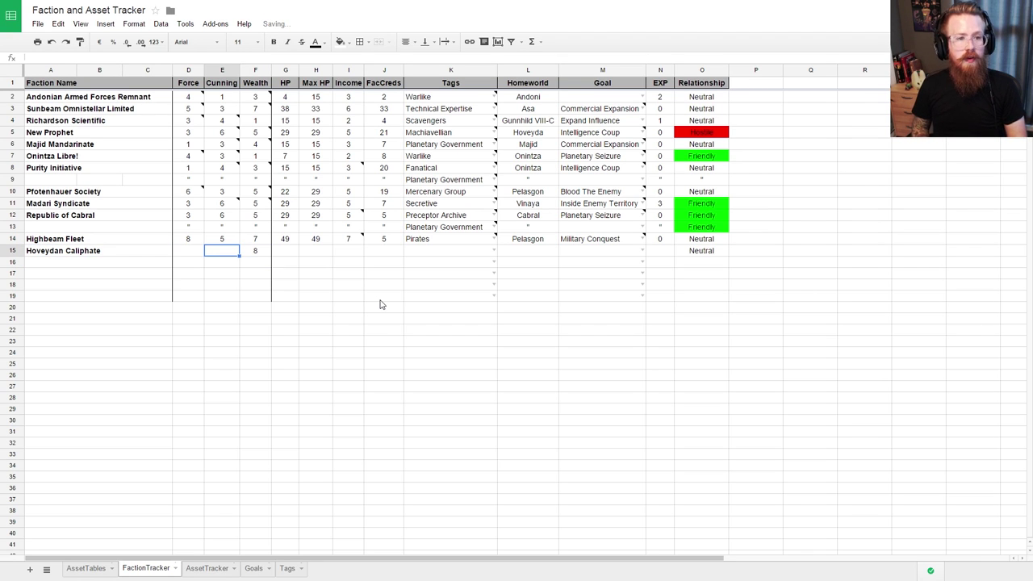
pyautogui.write('7')
pyautogui.press('Return')
pyautogui.press('Left')
pyautogui.press('Up')
pyautogui.write('5')
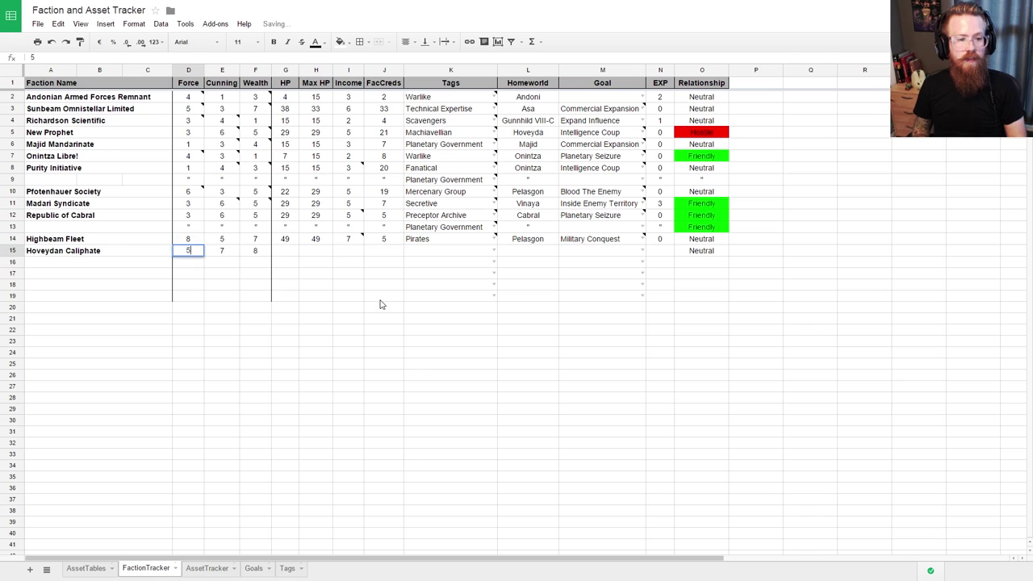
pyautogui.press('Return')
# Step: Set the Hoveydan Caliphate's FacCreds to 7
pyautogui.press('Up')
pyautogui.press('Up')
pyautogui.press('Right')
pyautogui.press('Right')
pyautogui.press('Right')
pyautogui.press('Right')
pyautogui.press('Right')
pyautogui.press('Right')
pyautogui.press('Down')
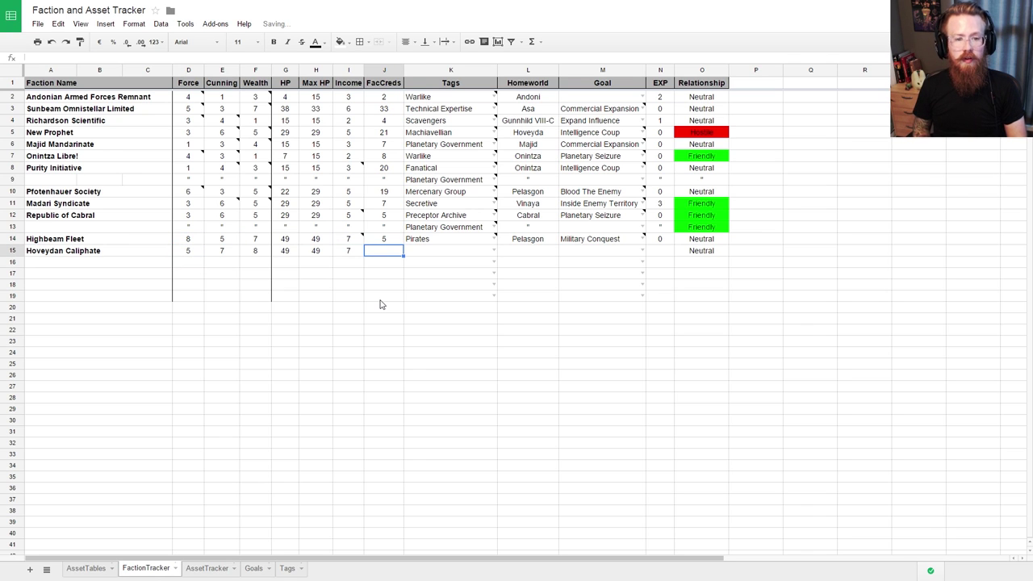
pyautogui.write('7')
pyautogui.press('Right')
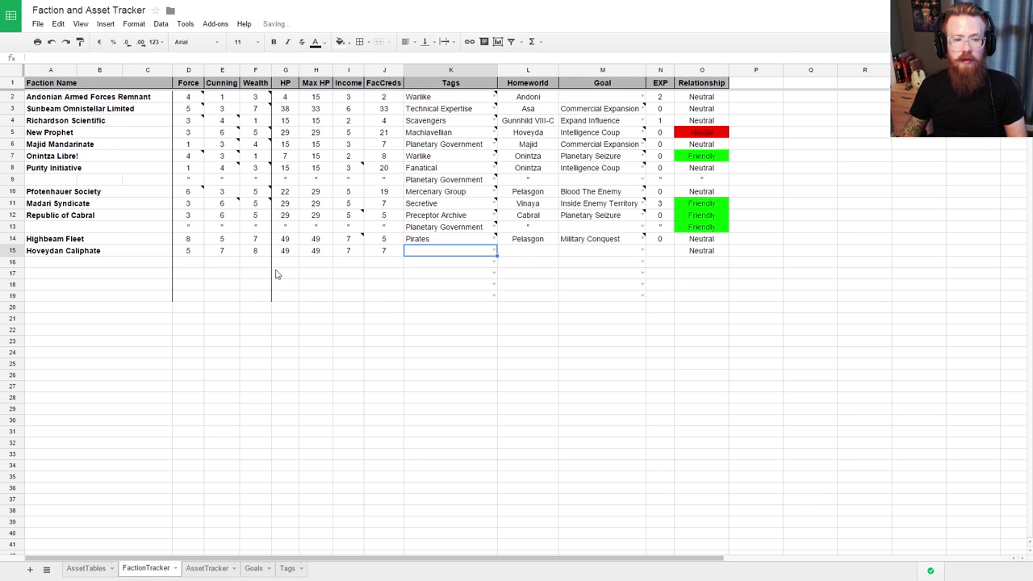
# Step: Insert three blank rows directly below the Hoveydan Caliphate row
pyautogui.click(12, 251)
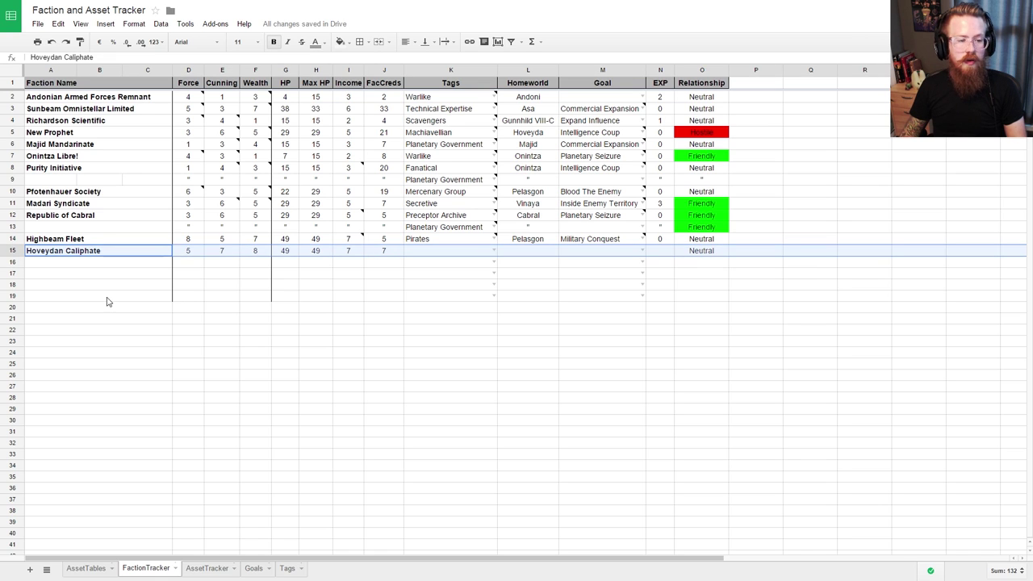
pyautogui.click(45, 266)
pyautogui.click(12, 251)
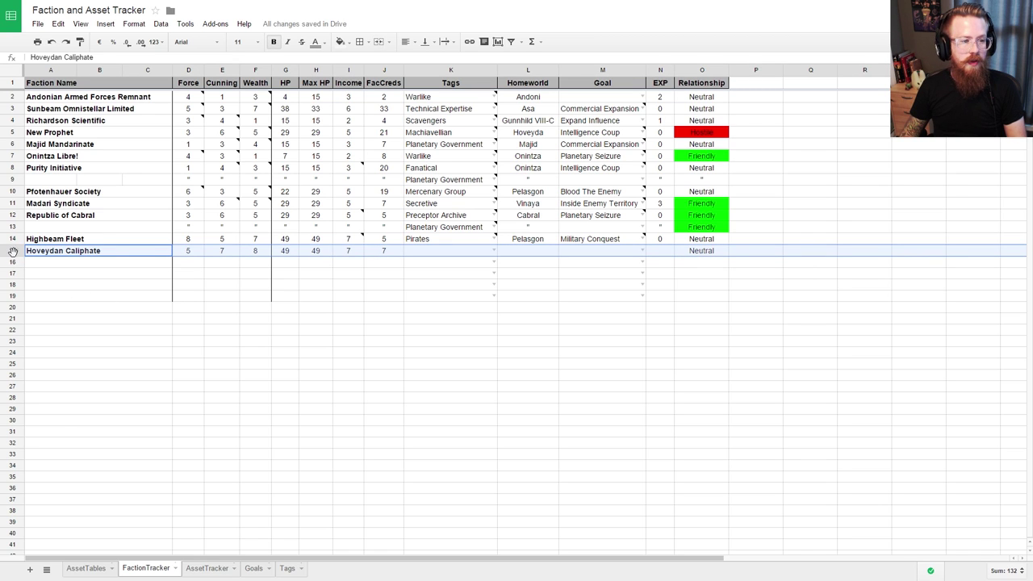
pyautogui.rightClick(13, 251)
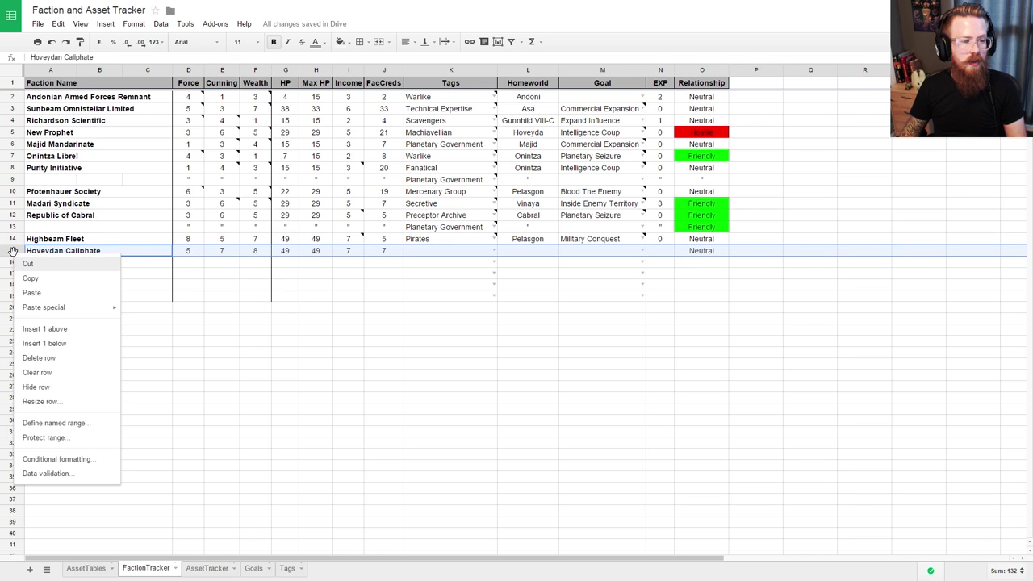
pyautogui.click(58, 343)
pyautogui.rightClick(14, 263)
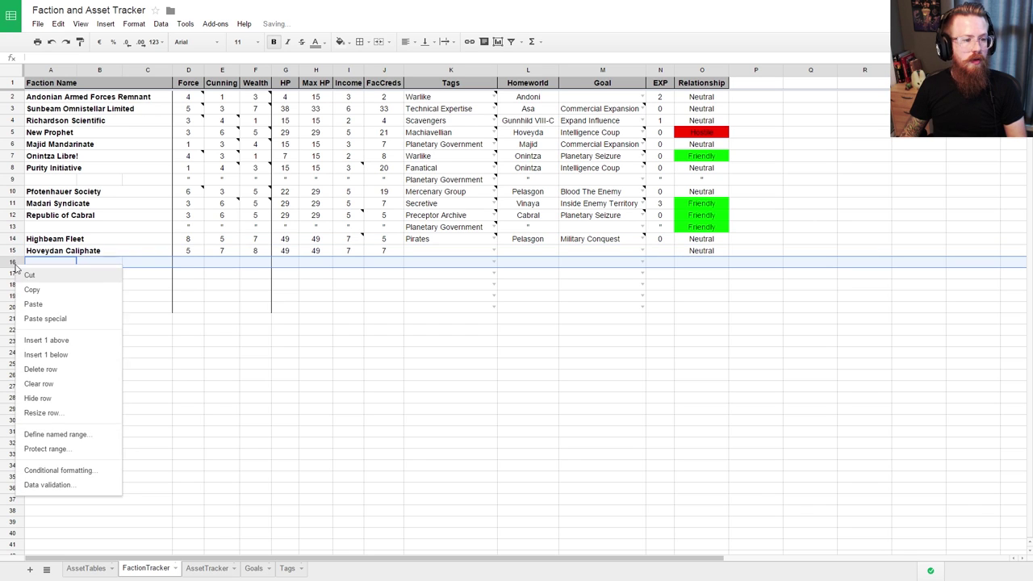
pyautogui.click(61, 355)
pyautogui.click(12, 273)
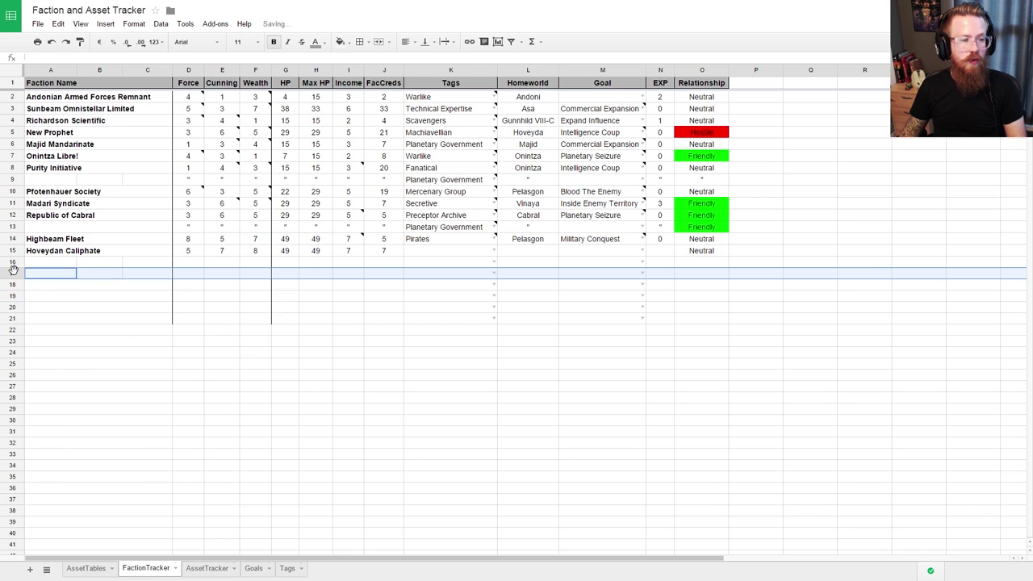
pyautogui.rightClick(15, 274)
pyautogui.click(61, 348)
pyautogui.click(58, 264)
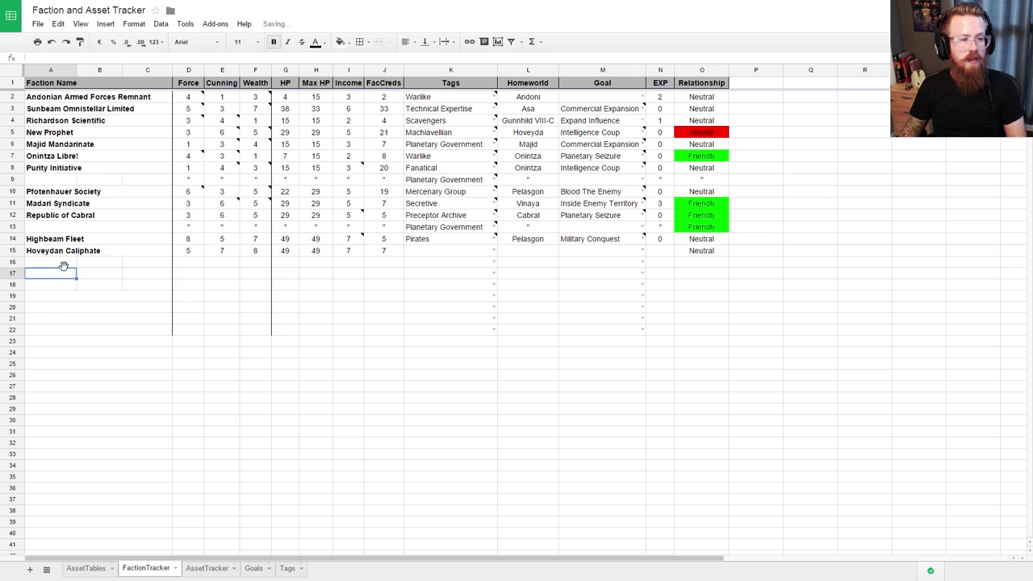
# Step: Assign the Planetary Government tag to the Hoveydan Caliphate and the Theocratic tag in the row beneath it
pyautogui.click(463, 263)
pyautogui.click(494, 262)
pyautogui.click(442, 241)
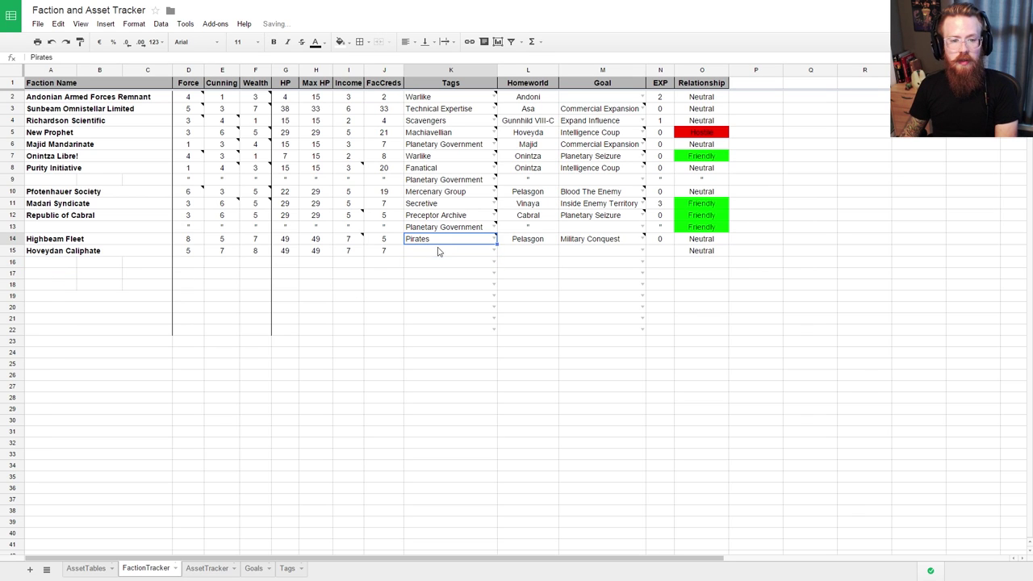
pyautogui.click(436, 256)
pyautogui.click(494, 253)
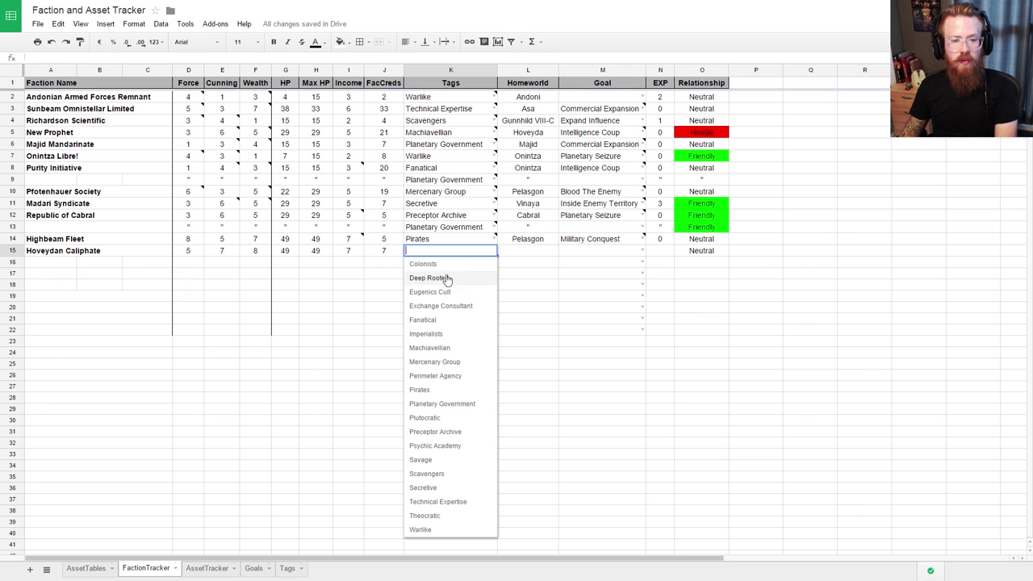
pyautogui.write('p')
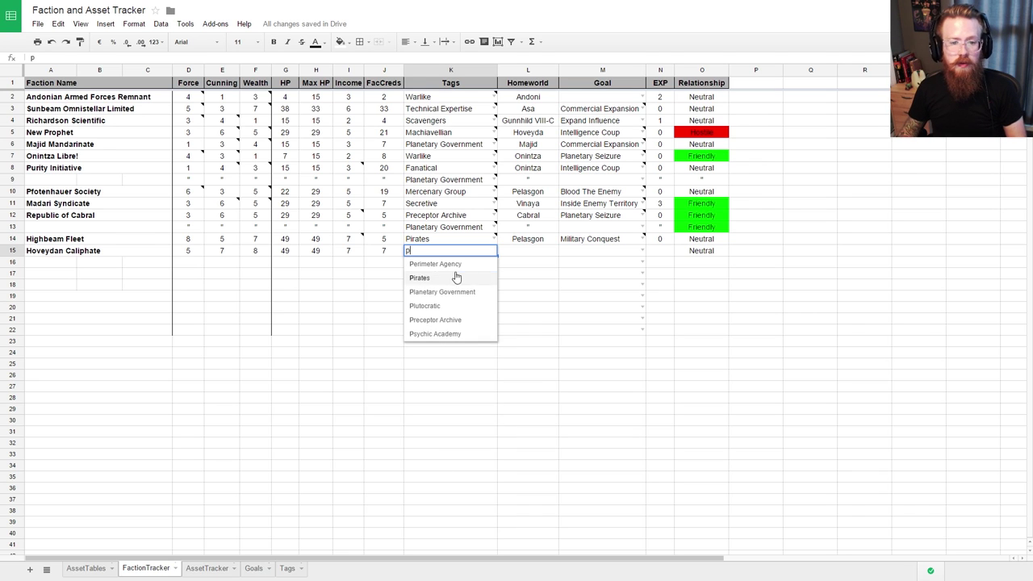
pyautogui.click(442, 292)
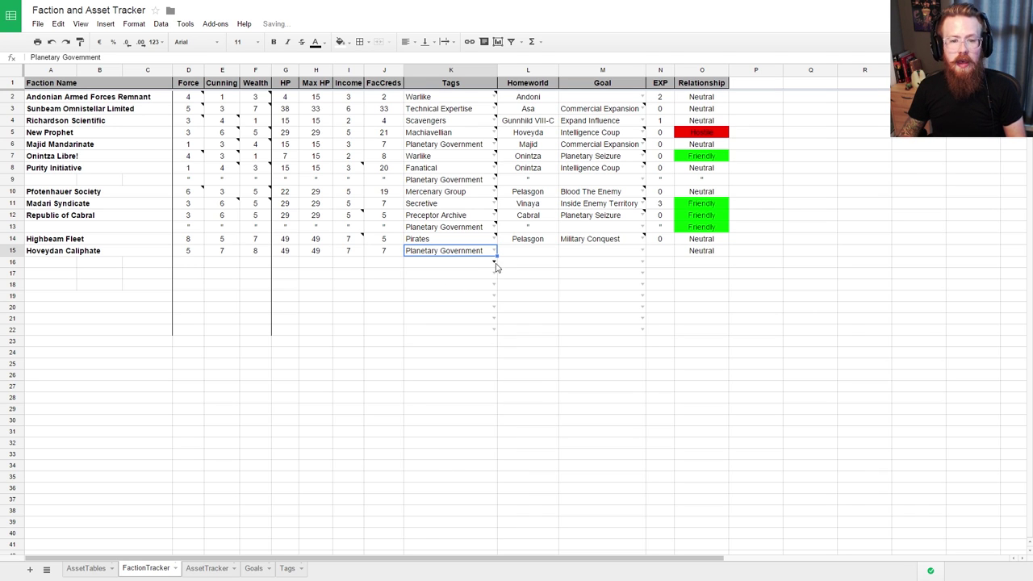
pyautogui.click(494, 263)
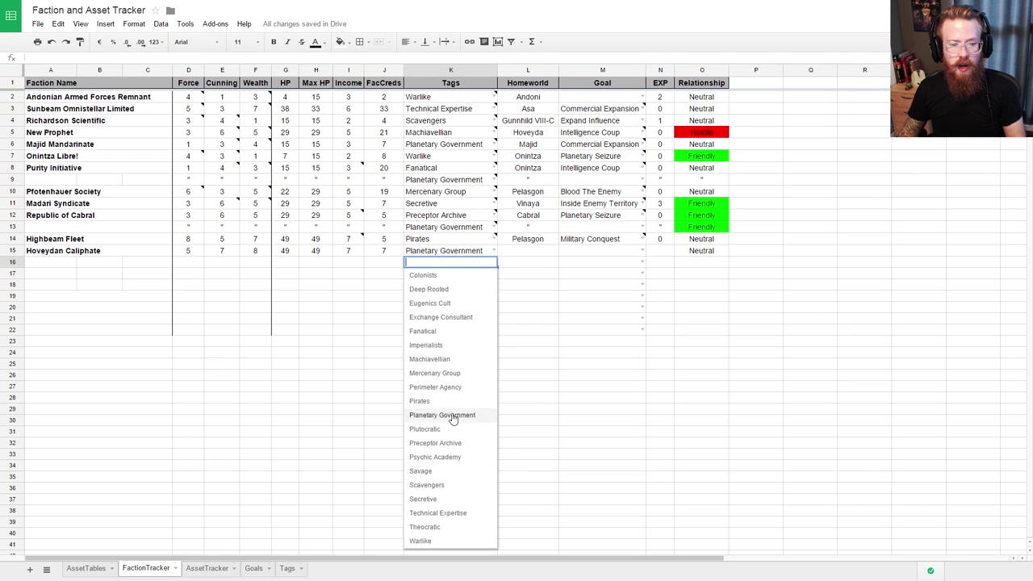
pyautogui.click(449, 528)
# Step: Copy the homeworld Hoveyda from the New Prophet row into the Hoveydan Caliphate's Homeworld cell
pyautogui.click(526, 254)
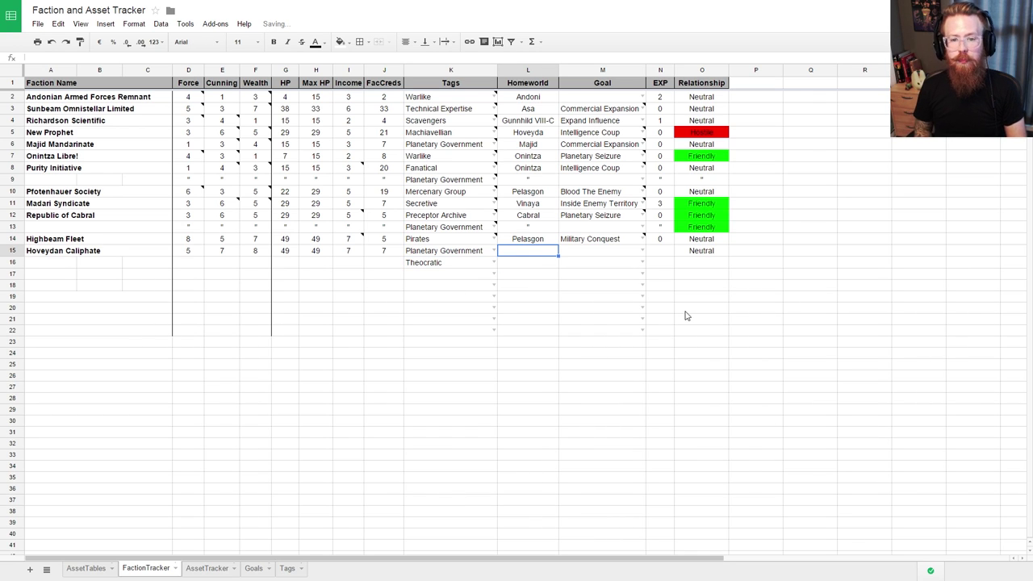
pyautogui.press('Up')
pyautogui.press('Up')
pyautogui.press('Up')
pyautogui.press('Up')
pyautogui.press('Up')
pyautogui.press('Up')
pyautogui.press('Up')
pyautogui.press('Up')
pyautogui.press('Up')
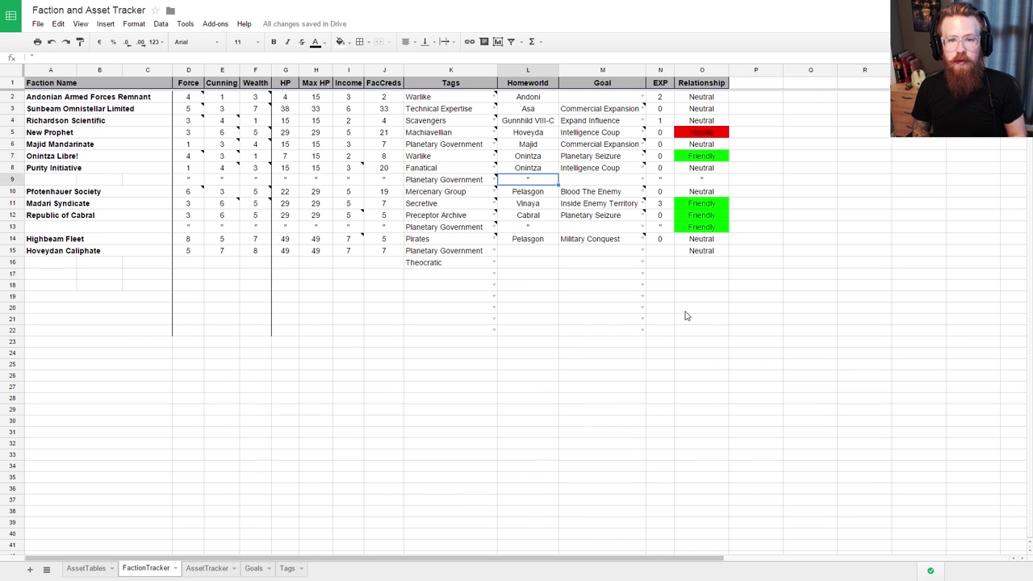
pyautogui.press('Up')
pyautogui.hotkey('ctrl', 'c')
pyautogui.hotkey('ctrl', 'Down')
pyautogui.press('Down')
pyautogui.press('Down')
pyautogui.press('Down')
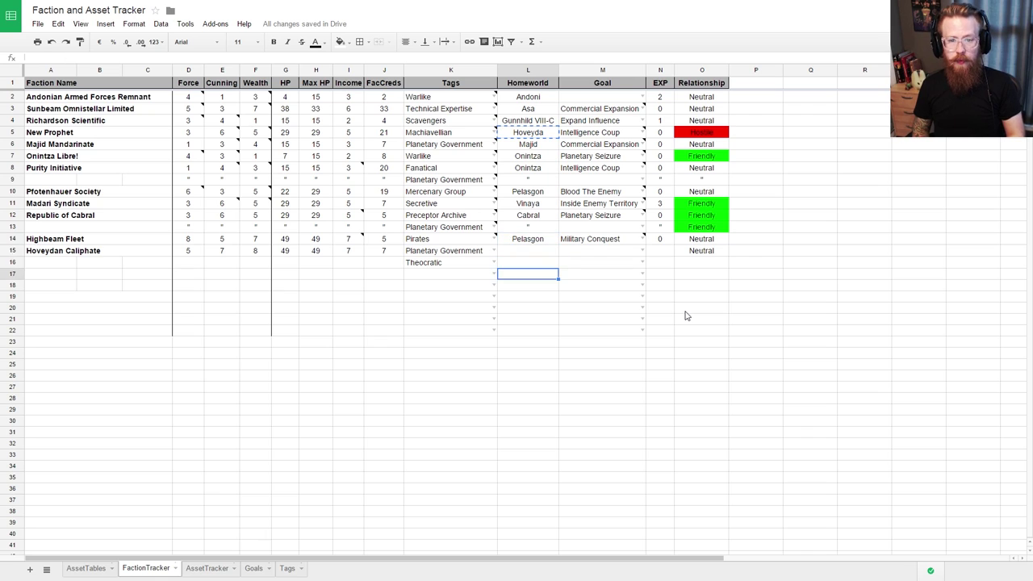
pyautogui.press('Up')
pyautogui.press('Up')
pyautogui.hotkey('ctrl', 'v')
# Step: Enter a ditto mark in the Homeworld cell below Hoveyda and fill it down through row 18
pyautogui.press('Down')
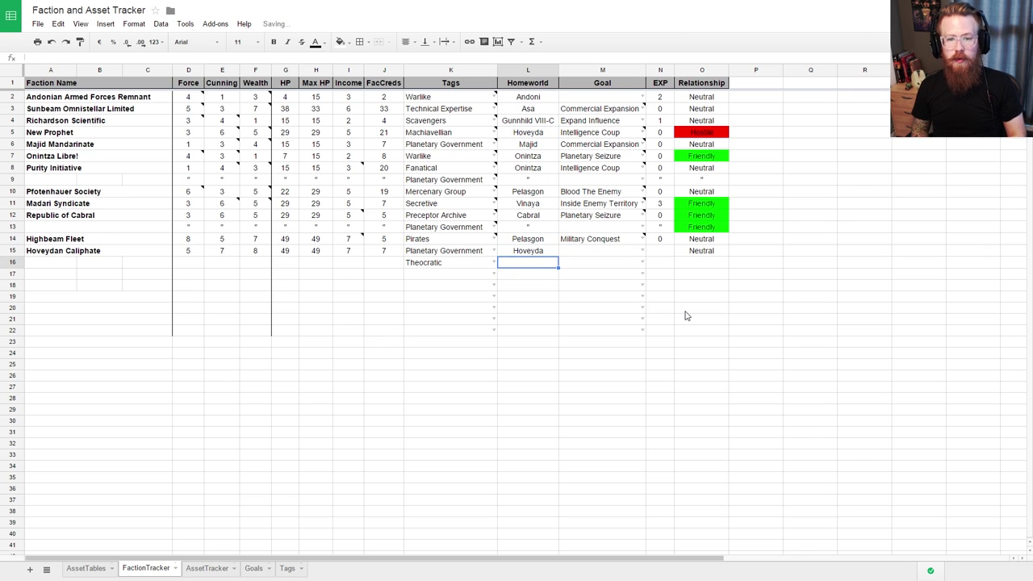
pyautogui.write('"')
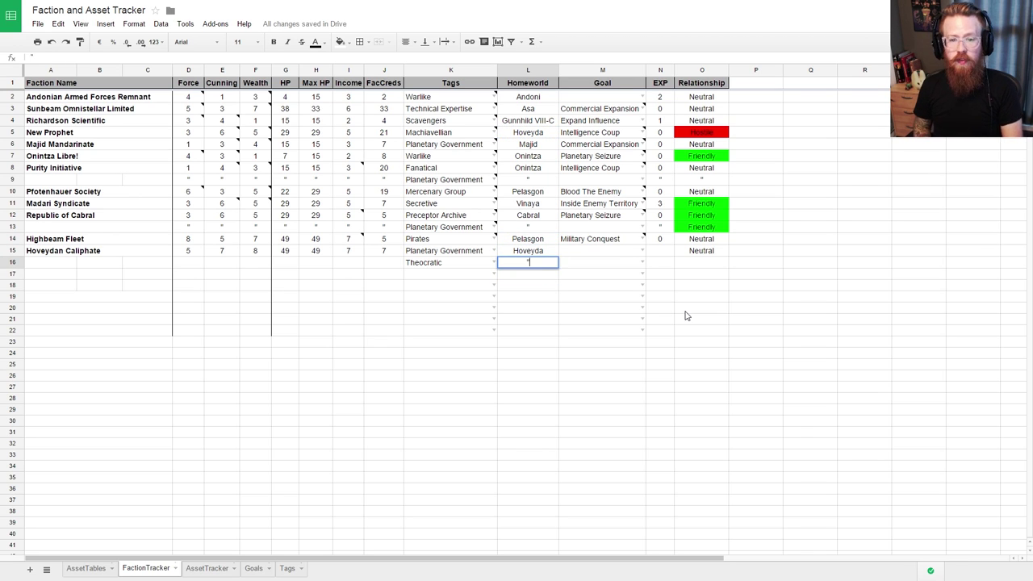
pyautogui.press('Return')
pyautogui.press('Up')
pyautogui.hotkey('shift', 'Down')
pyautogui.hotkey('shift', 'Down')
pyautogui.hotkey('shift', 'Down')
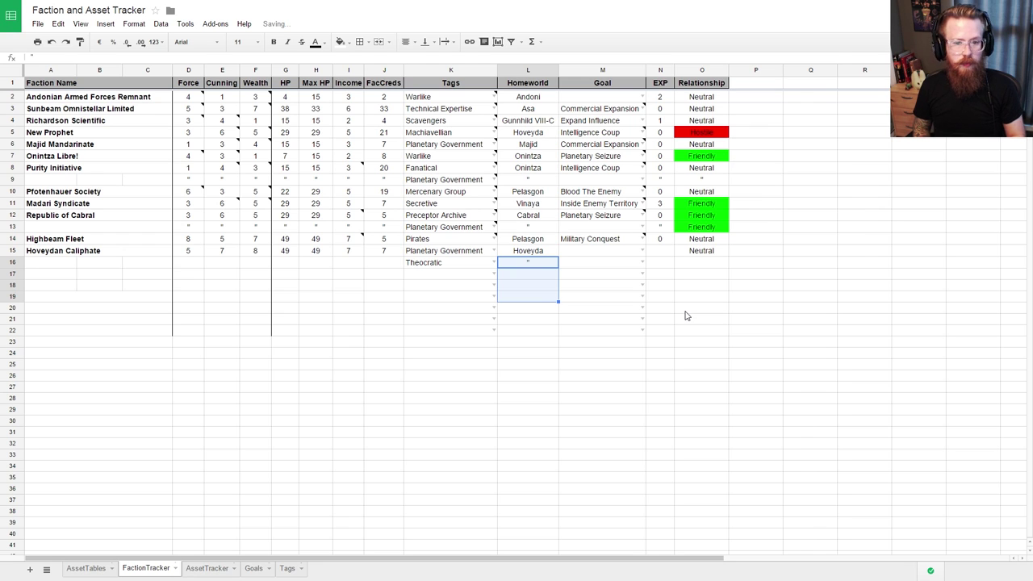
pyautogui.hotkey('shift', 'Up')
pyautogui.hotkey('ctrl', 'd')
pyautogui.press('Up')
pyautogui.press('Right')
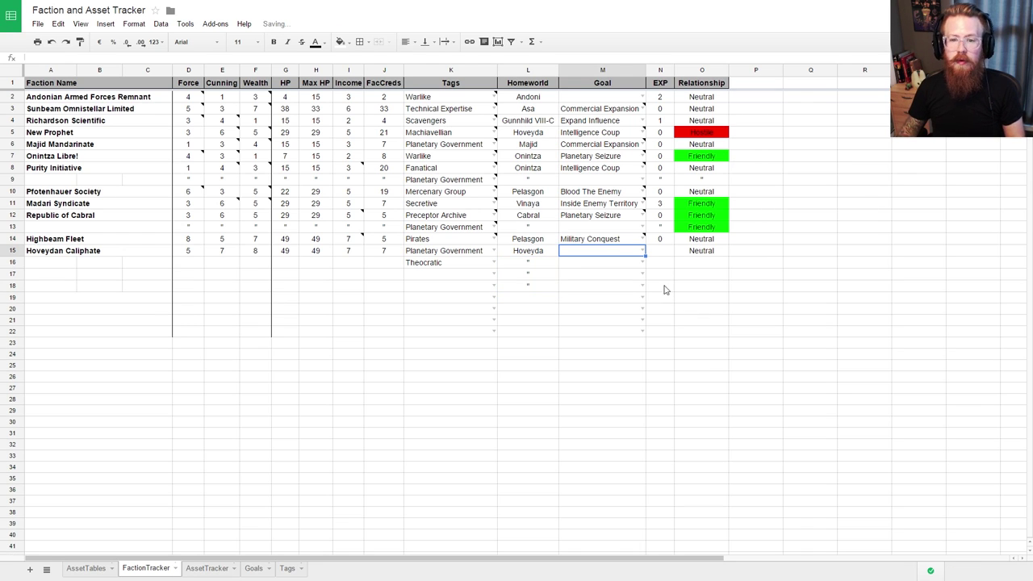
pyautogui.click(660, 254)
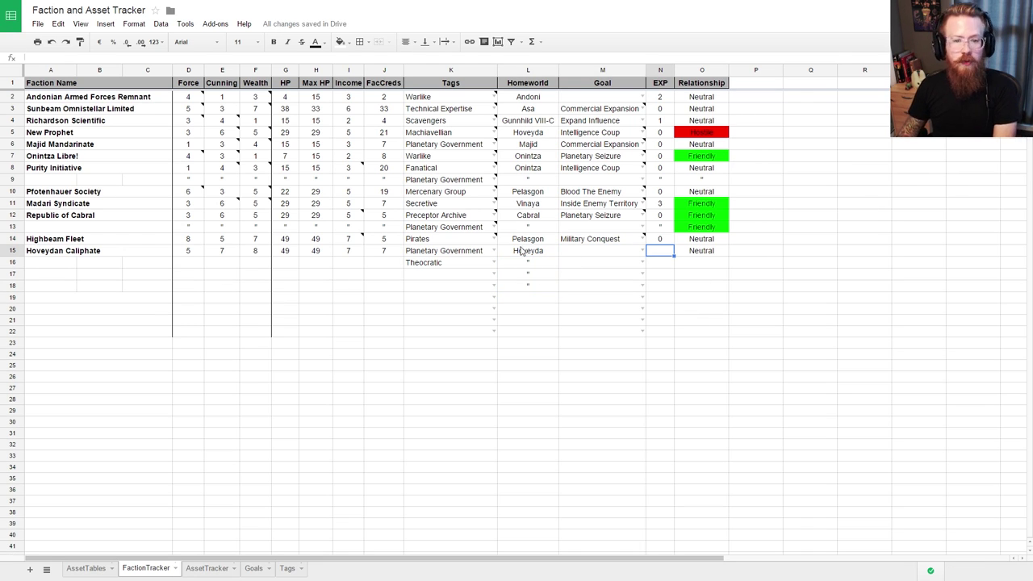
pyautogui.press('Left')
pyautogui.press('Left')
pyautogui.press('Left')
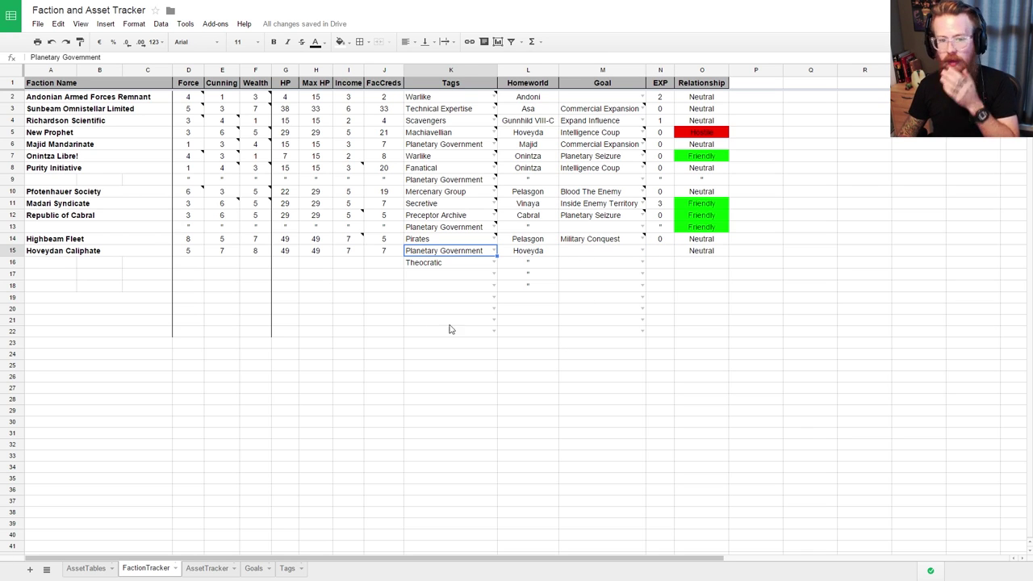
pyautogui.press('Left')
pyautogui.press('Left')
pyautogui.press('Left')
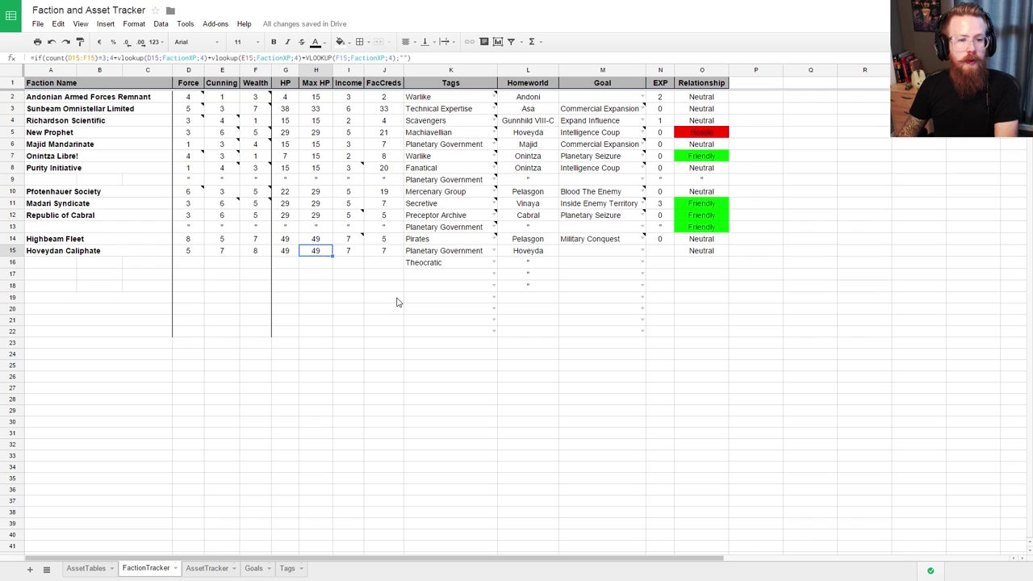
pyautogui.press('Right')
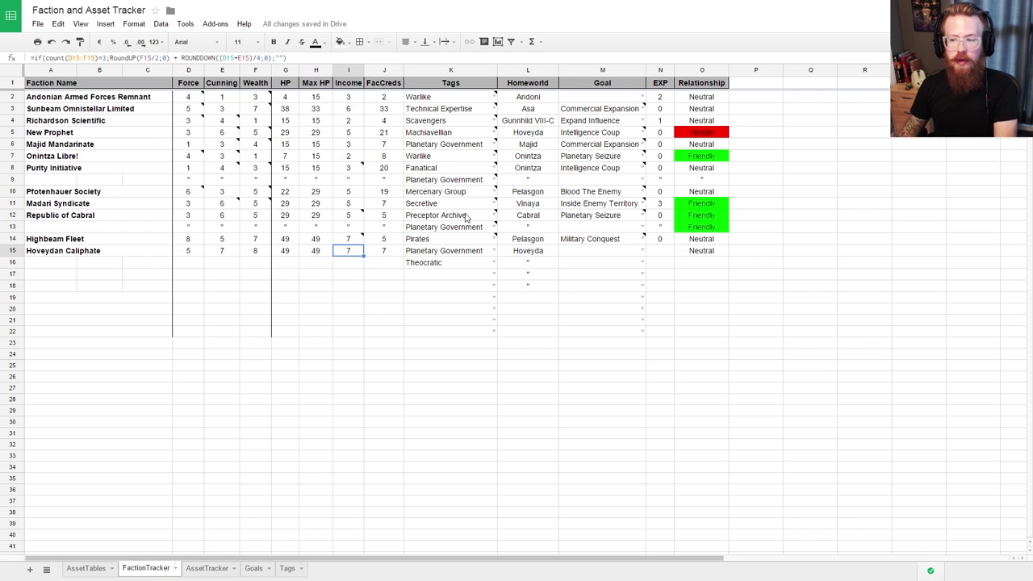
# Step: Enter Hoveydan Caliphate as the owner in rows 60 to 62 of the AssetTracker sheet
pyautogui.click(86, 568)
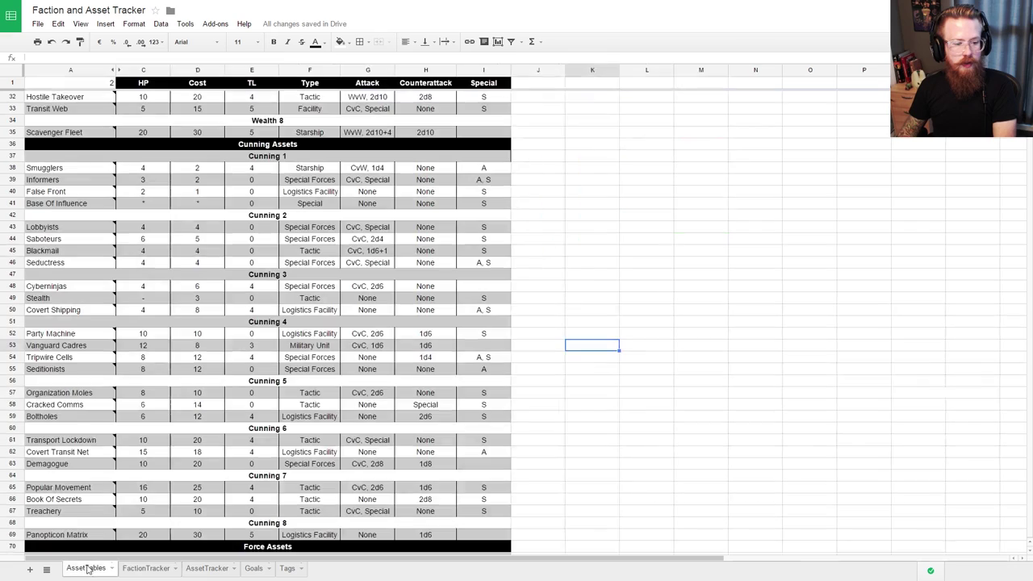
pyautogui.click(205, 568)
pyautogui.click(148, 393)
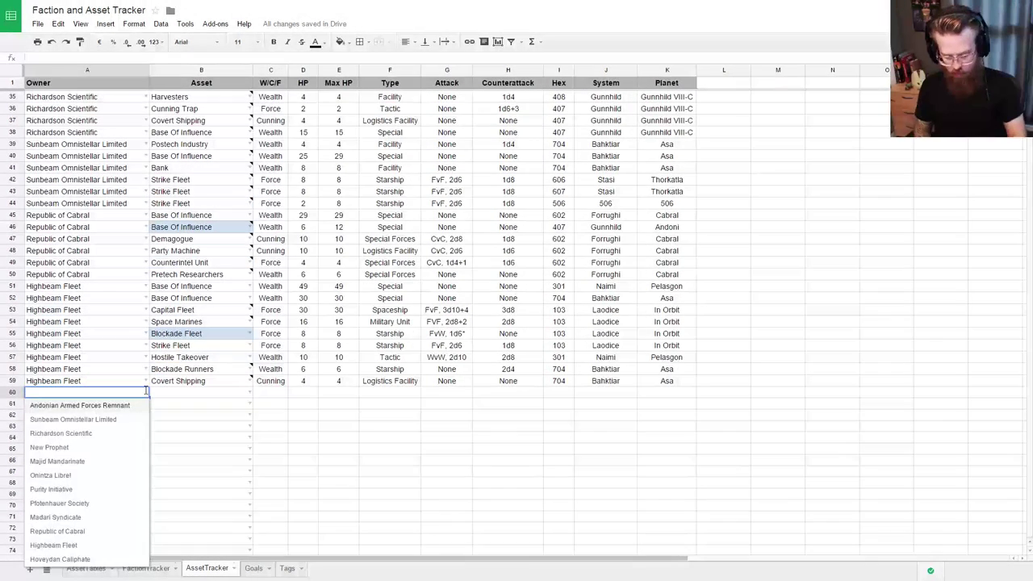
pyautogui.write('hov')
pyautogui.press('Return')
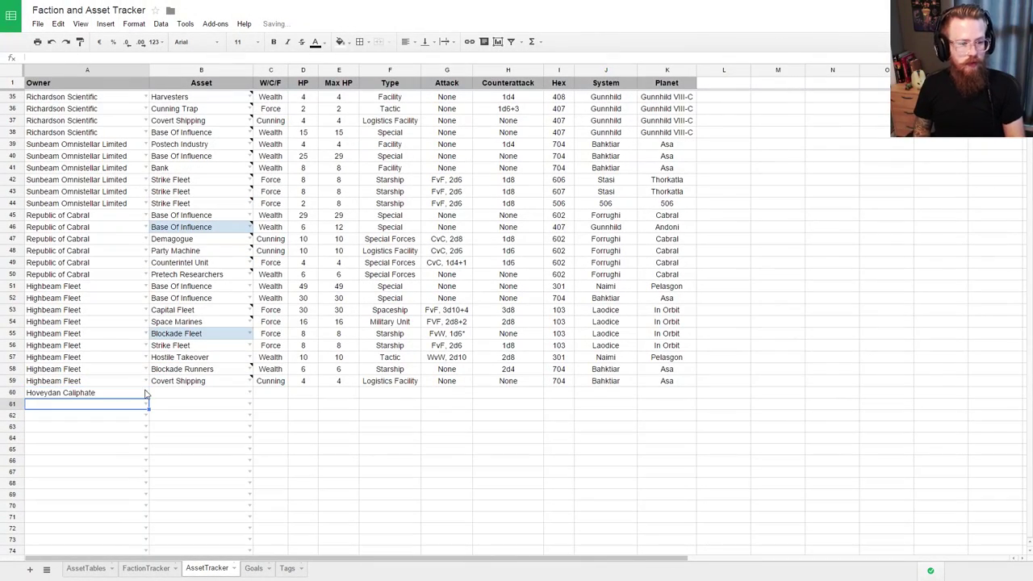
pyautogui.write('hov')
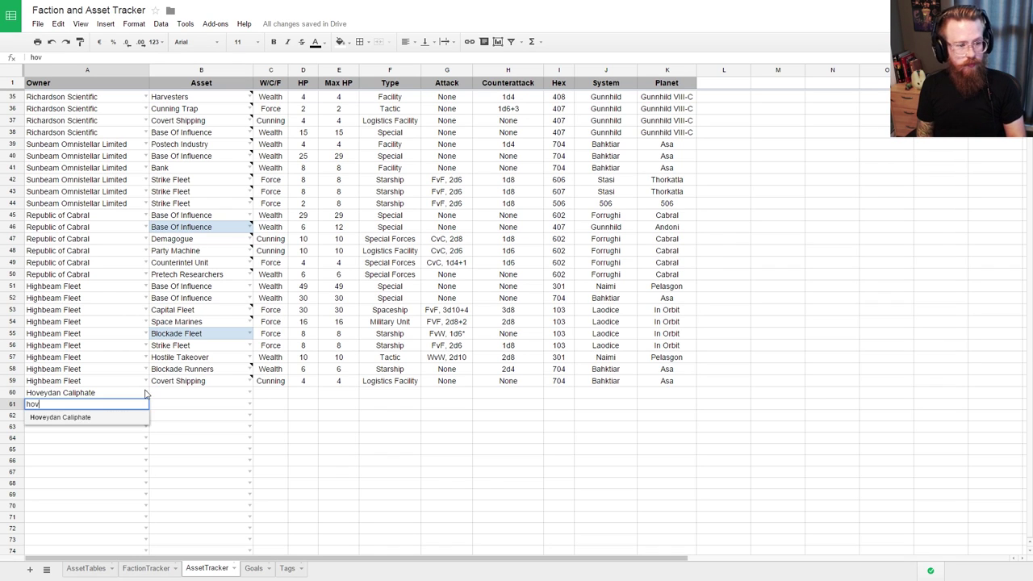
pyautogui.press('Return')
pyautogui.write('hov')
pyautogui.press('Return')
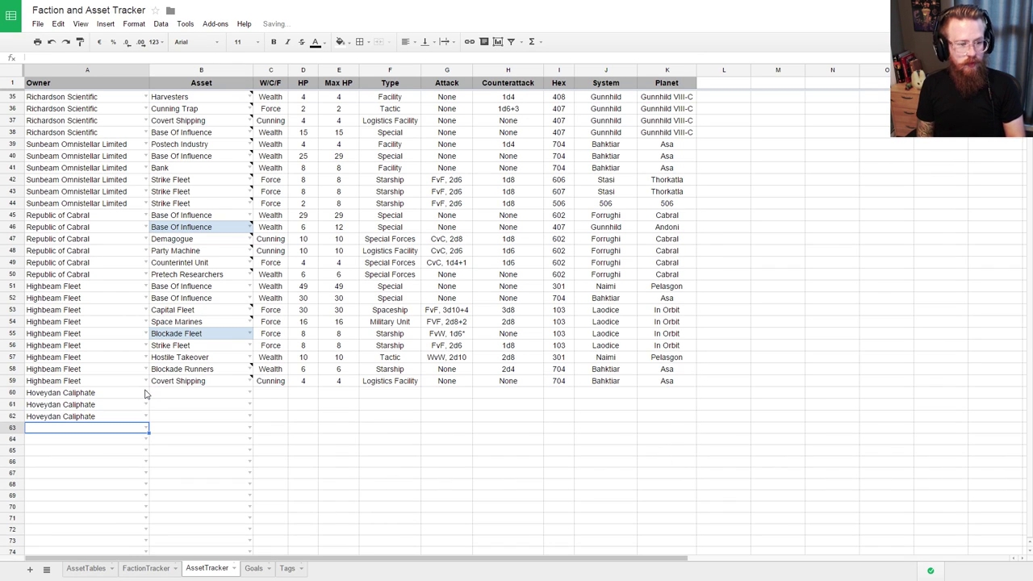
# Step: Assign the Base Of Influence asset to the three Hoveydan Caliphate rows
pyautogui.click(214, 393)
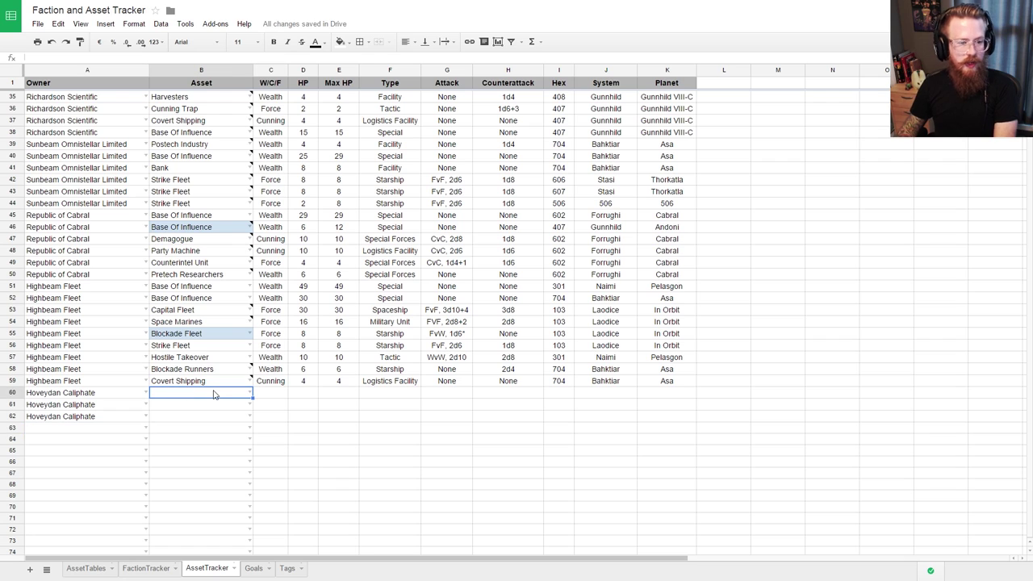
pyautogui.write('base')
pyautogui.press('Return')
pyautogui.doubleClick(213, 393)
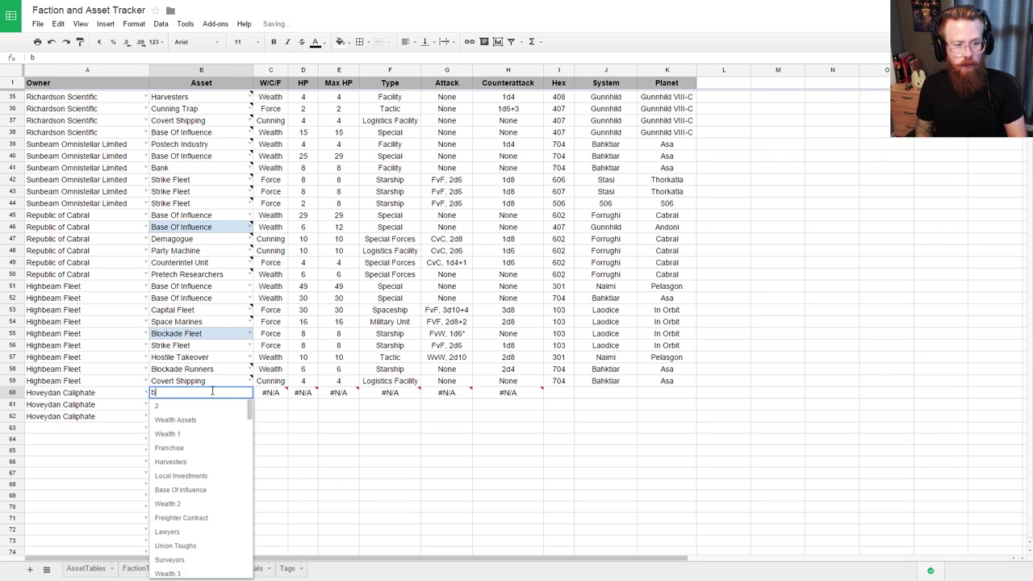
pyautogui.press('Down')
pyautogui.press('Return')
pyautogui.write('bas')
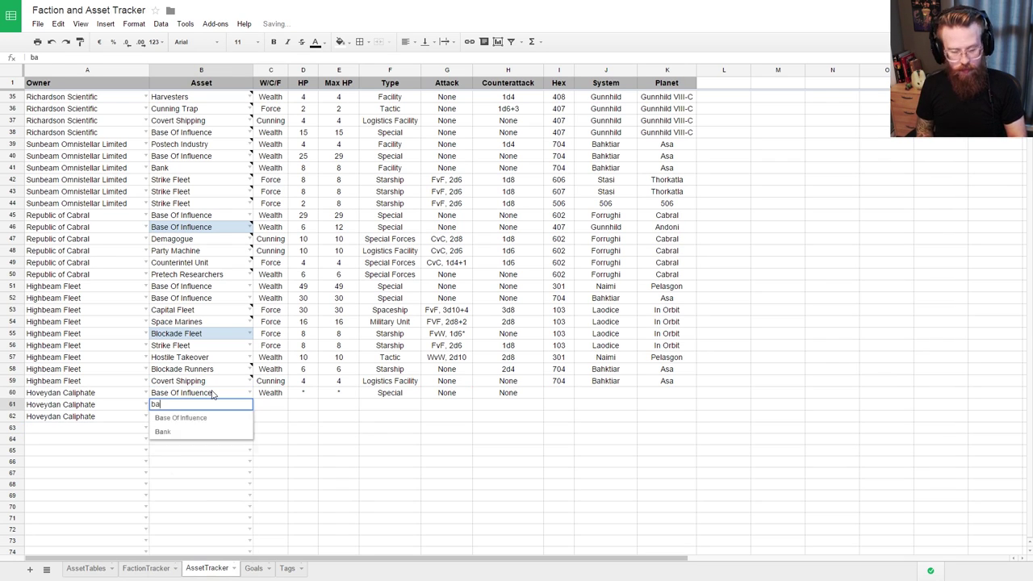
pyautogui.press('Down')
pyautogui.press('Return')
pyautogui.write('bas')
pyautogui.press('Down')
pyautogui.press('Return')
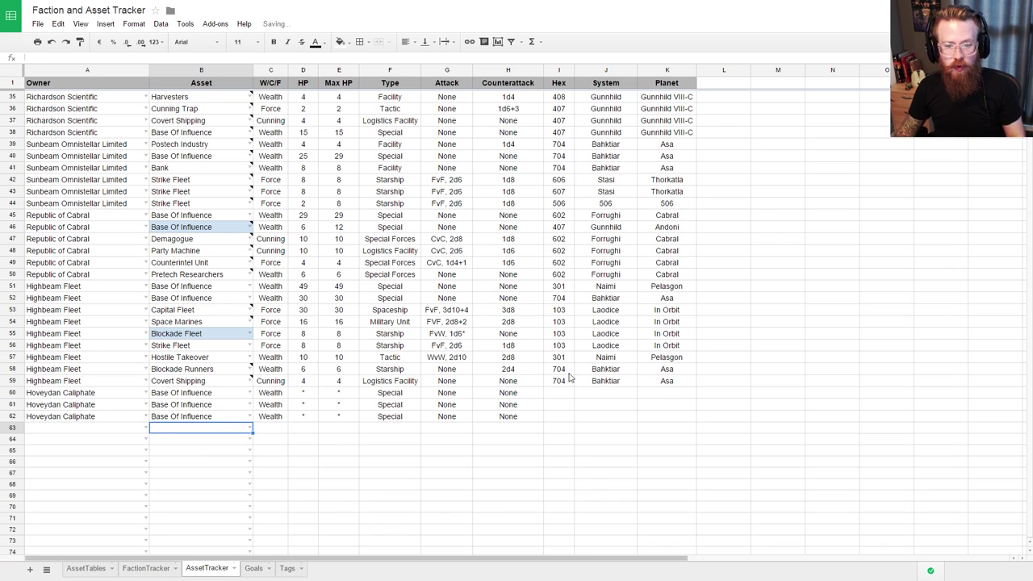
# Step: Look up Hoveyda's hex and system on the Sector Asgard Sigma page, and examine the neighbouring planet Al-dwairan
pyautogui.scroll(10, 581, 379)
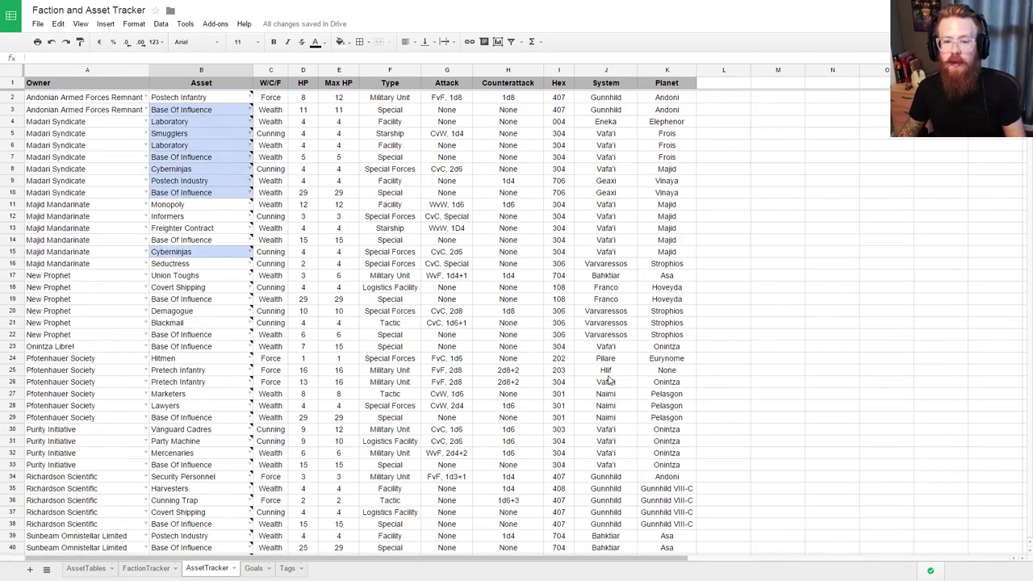
pyautogui.scroll(-10, 611, 380)
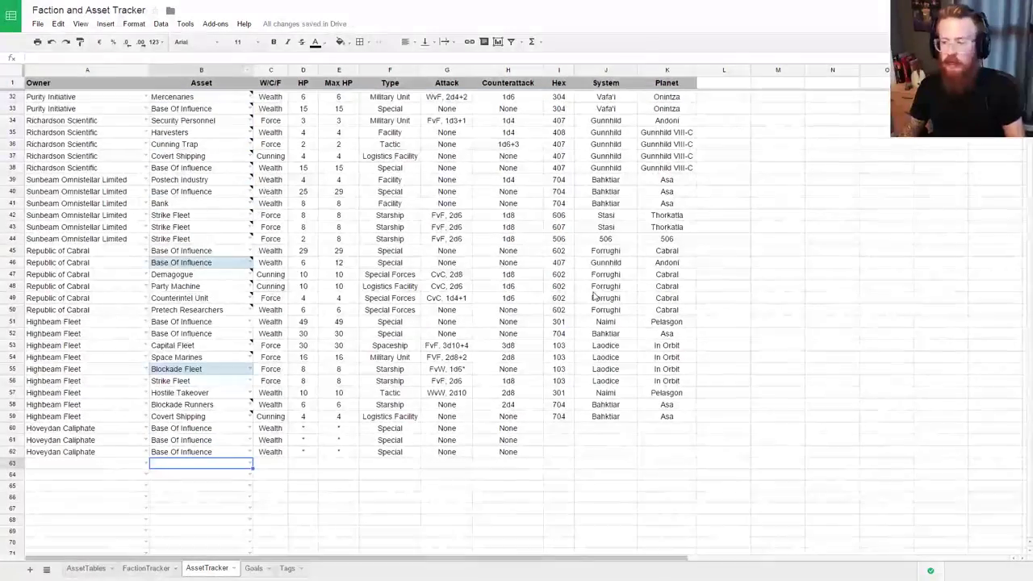
pyautogui.hotkey('ctrl', 'Tab')
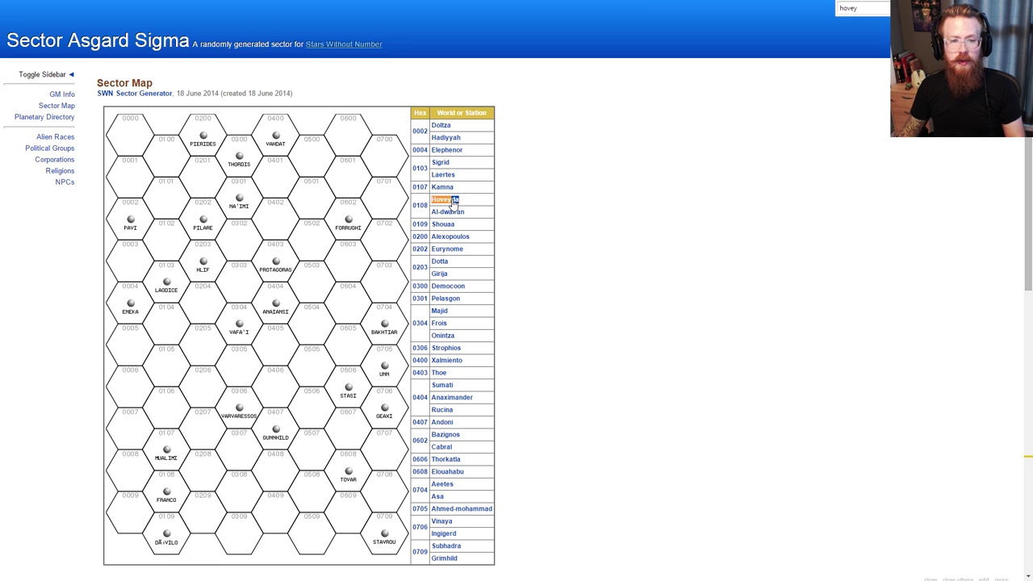
pyautogui.click(420, 204)
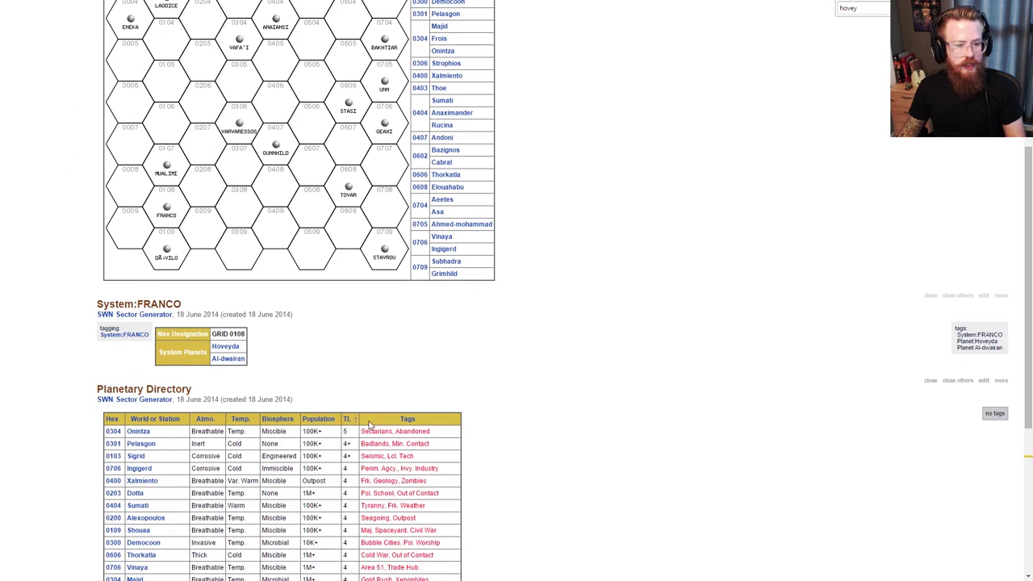
pyautogui.click(230, 358)
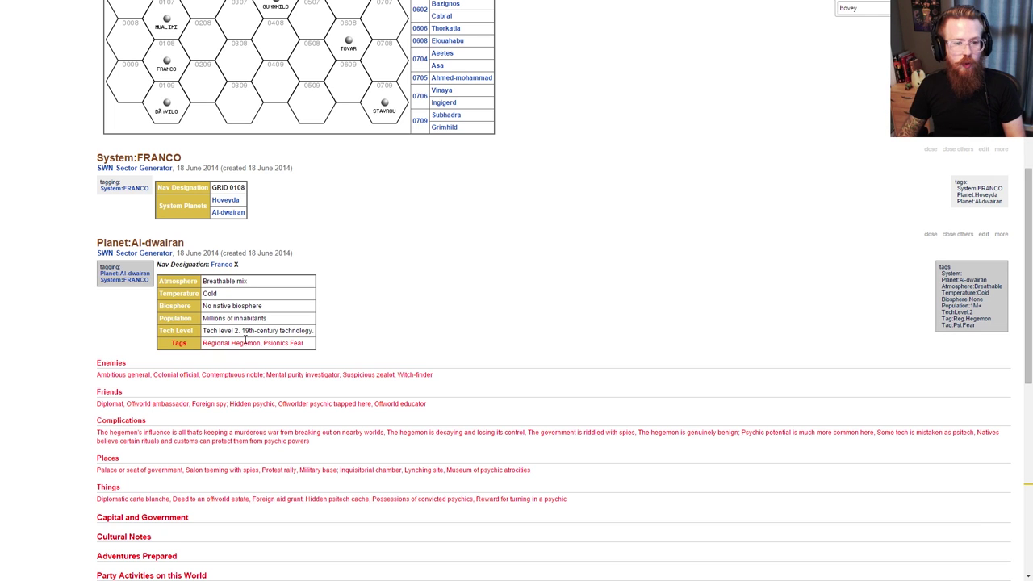
pyautogui.scroll(2, 246, 340)
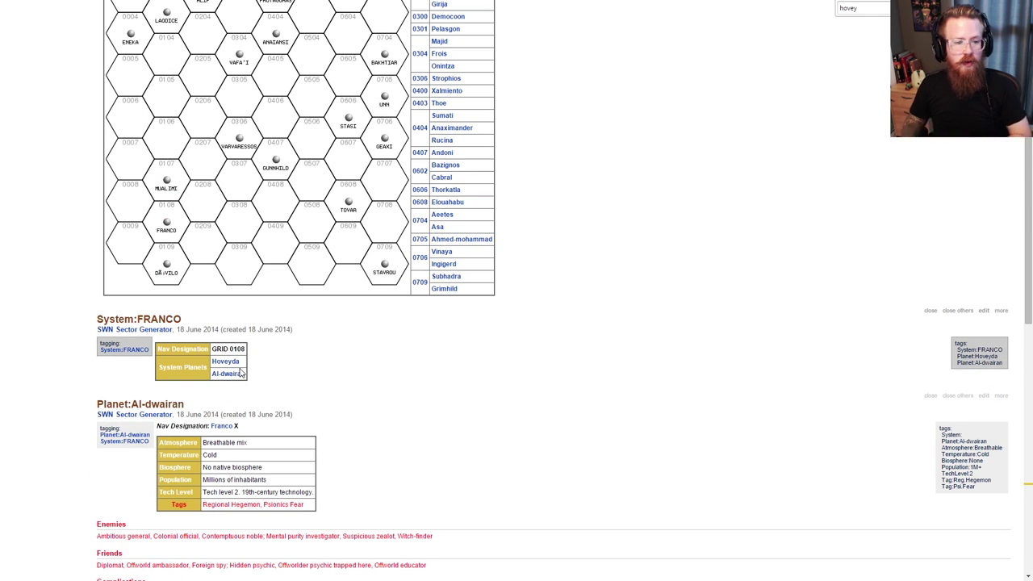
pyautogui.moveTo(244, 360); pyautogui.dragTo(244, 380)
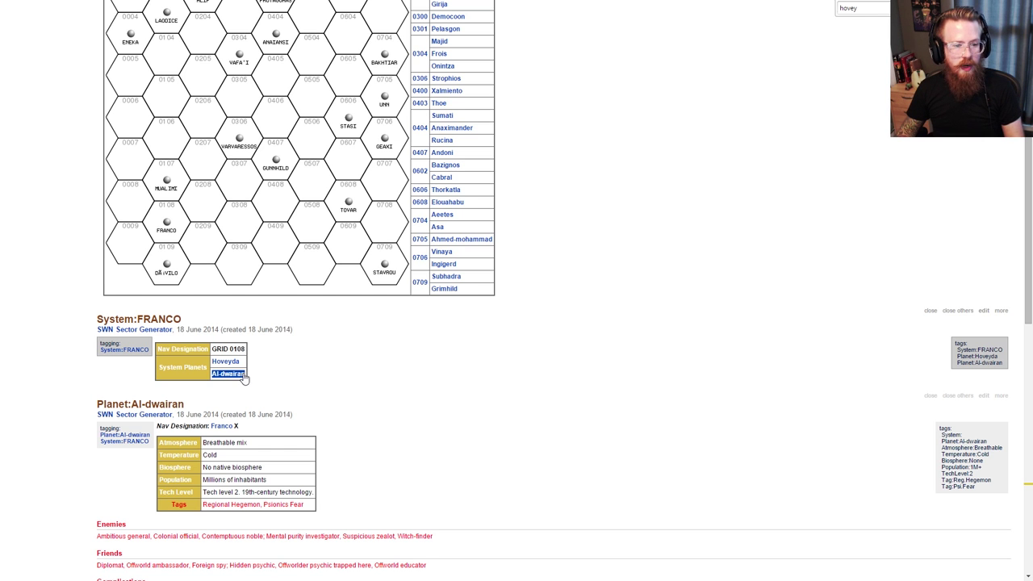
pyautogui.click(276, 369)
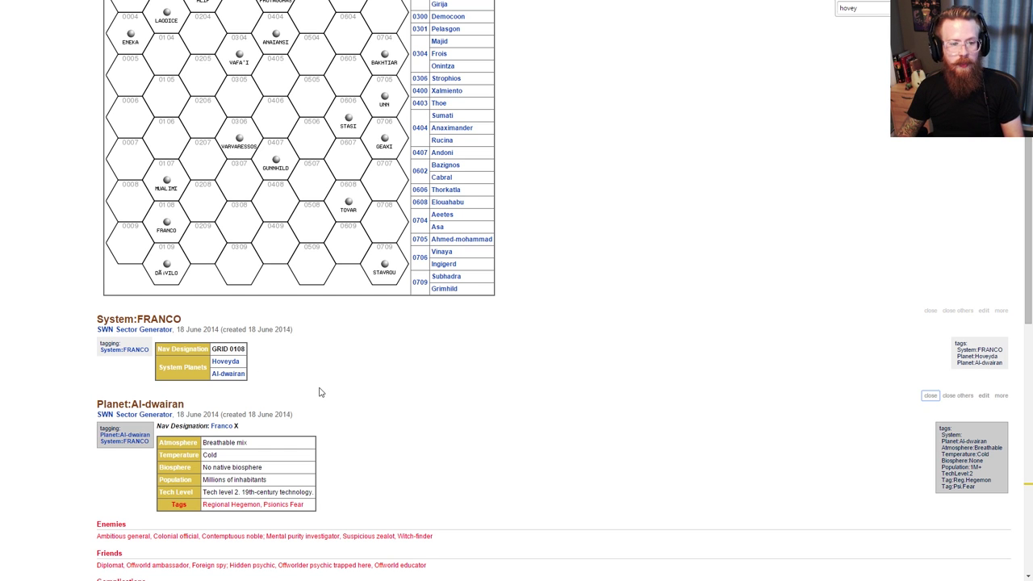
# Step: Switch back to the Faction and Asset Tracker and set the Hex to 108 for the Hoveydan bases in rows 60 and 61
pyautogui.hotkey('alt', 'Tab')
pyautogui.hotkey('alt', 'Tab')
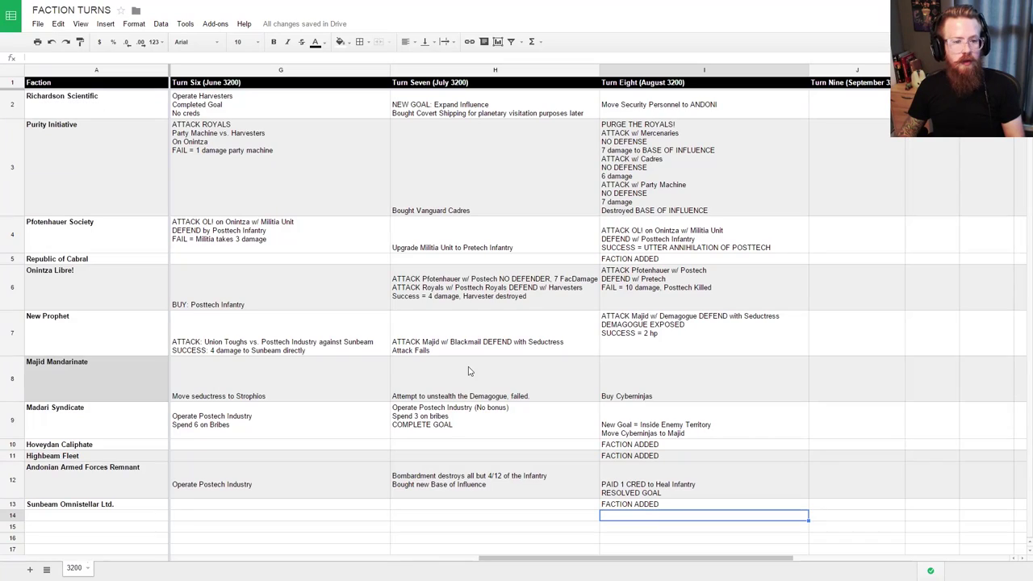
pyautogui.hotkey('alt', 'Tab')
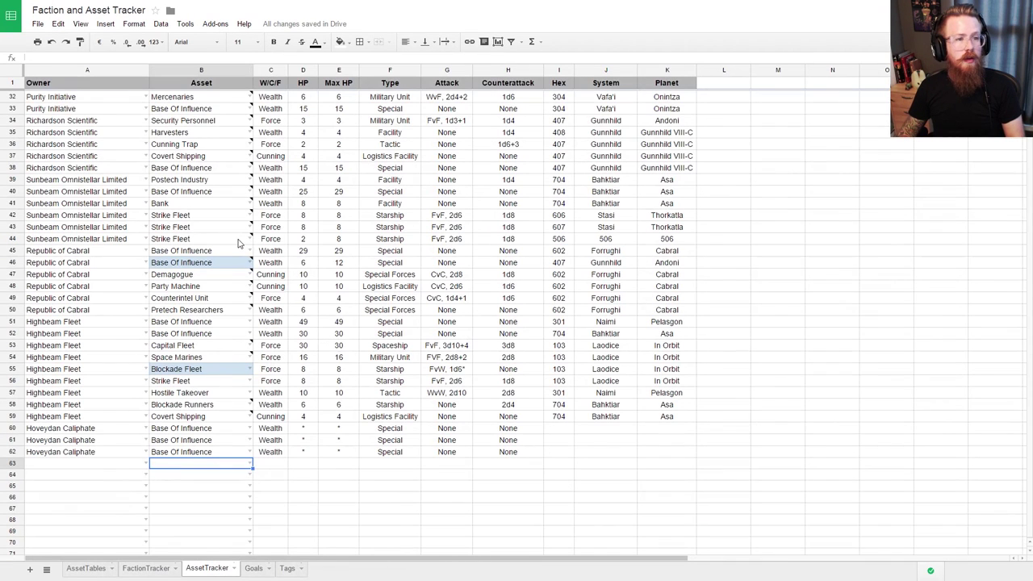
pyautogui.click(603, 431)
pyautogui.press('Left')
pyautogui.write('108')
pyautogui.press('Return')
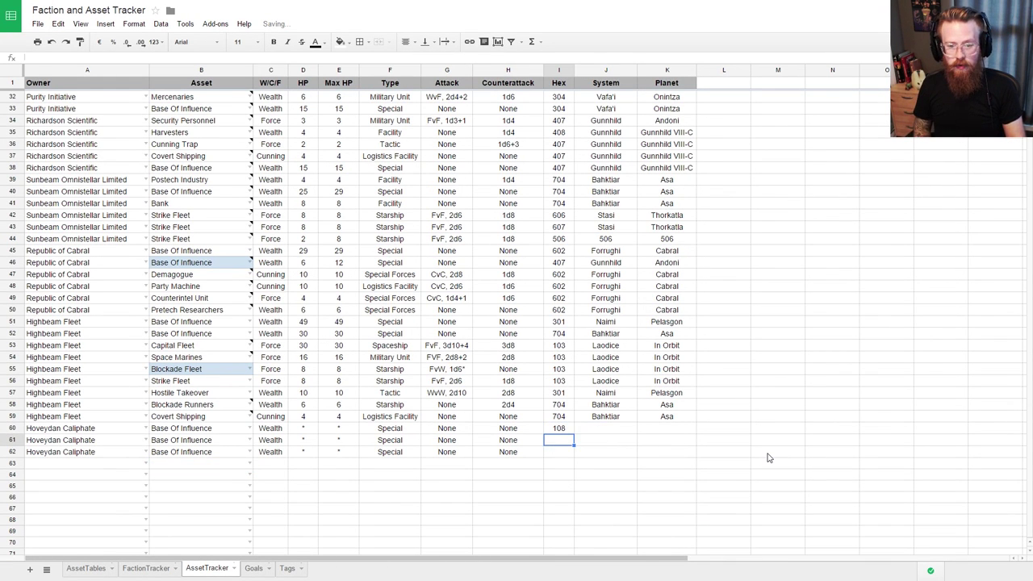
pyautogui.write('108')
# Step: Check the system at hex 0108 on the sector map, and enter Franco as the System for both hex 108 Hoveydan bases in the tracker
pyautogui.press('Up')
pyautogui.press('Up')
pyautogui.press('Right')
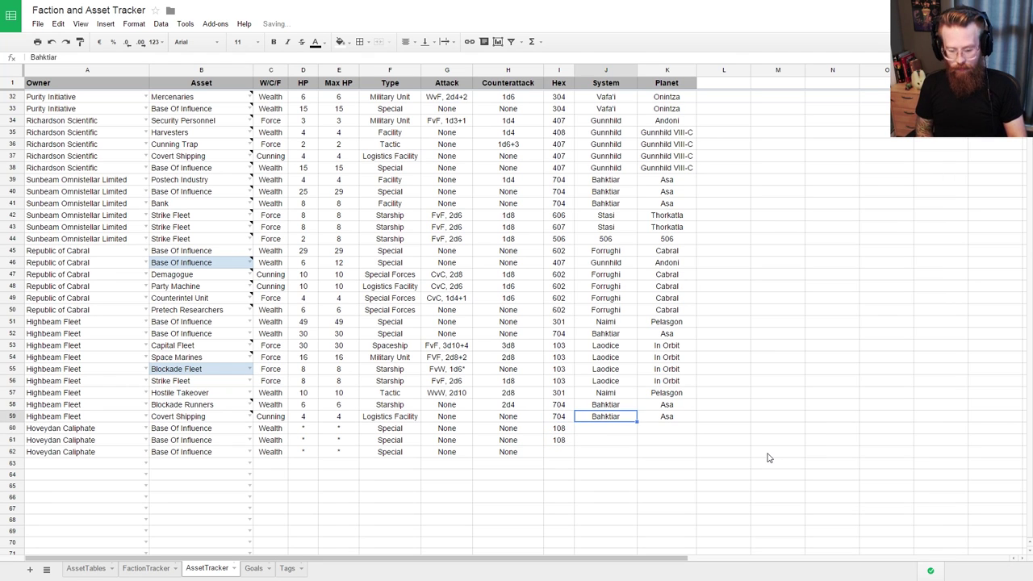
pyautogui.press('Down')
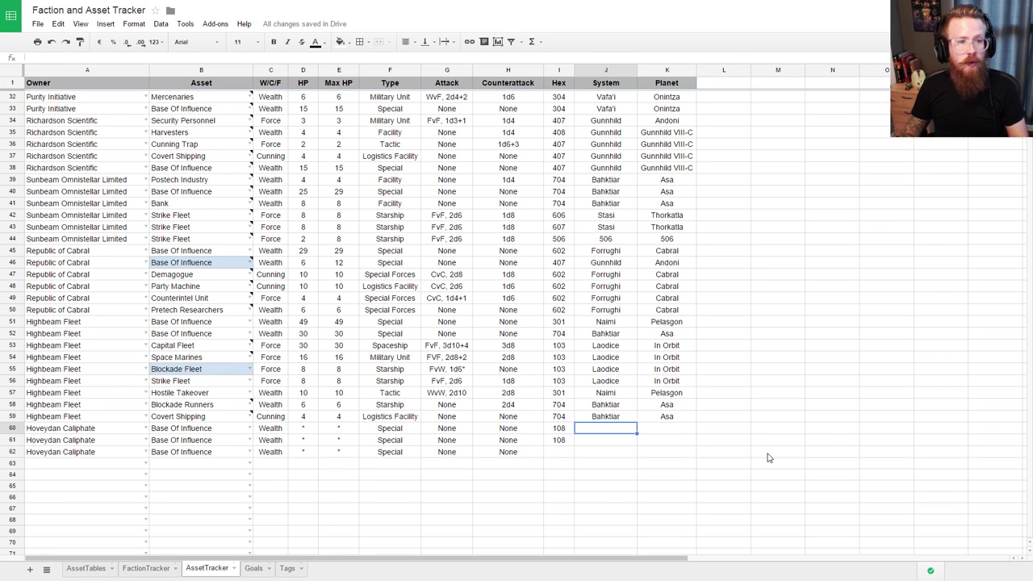
pyautogui.hotkey('alt', 'Tab')
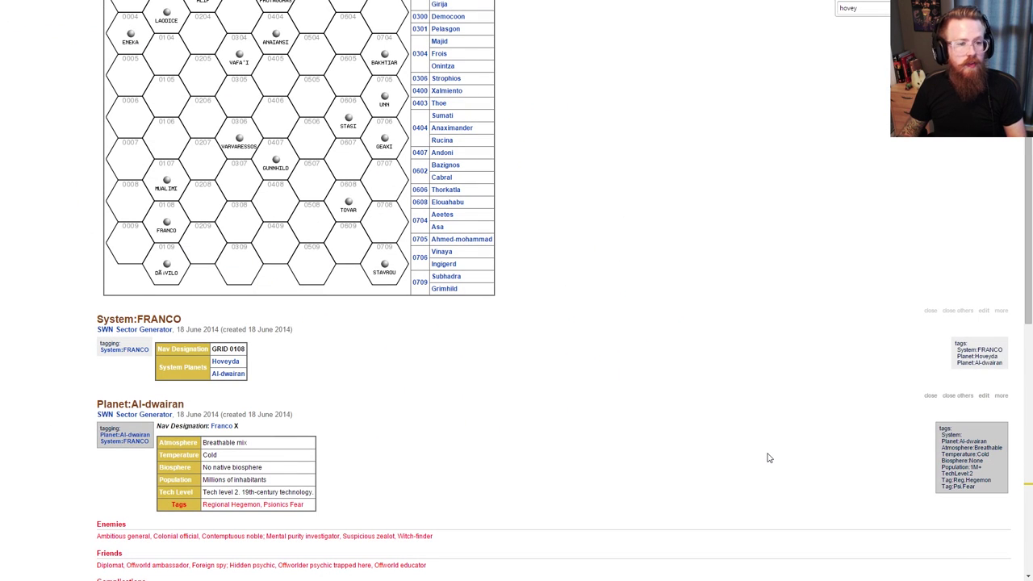
pyautogui.click(164, 185)
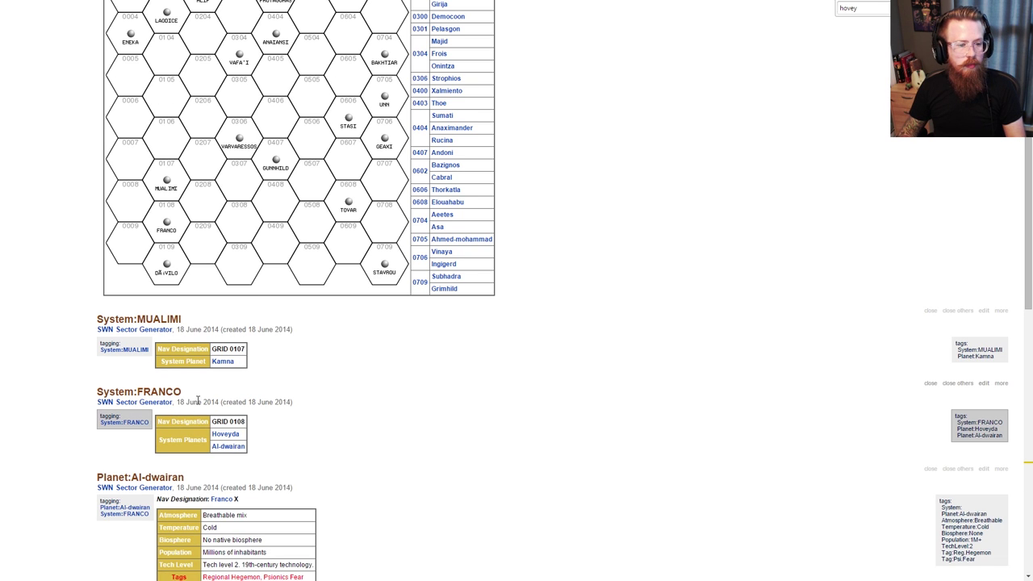
pyautogui.hotkey('alt', 'Tab')
pyautogui.hotkey('alt', 'Tab')
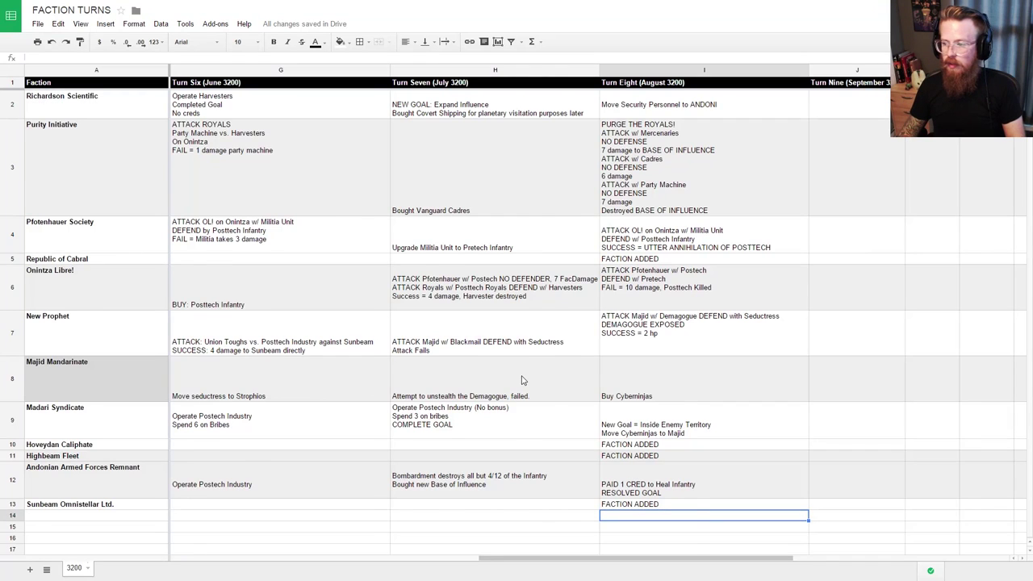
pyautogui.hotkey('alt', 'Tab')
pyautogui.click(596, 440)
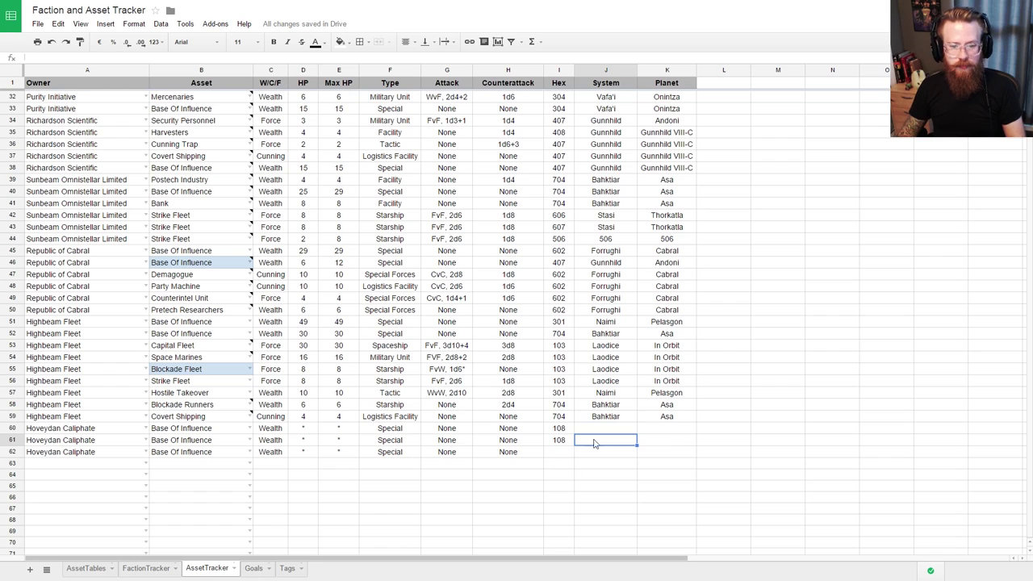
pyautogui.write('Franco')
pyautogui.press('Up')
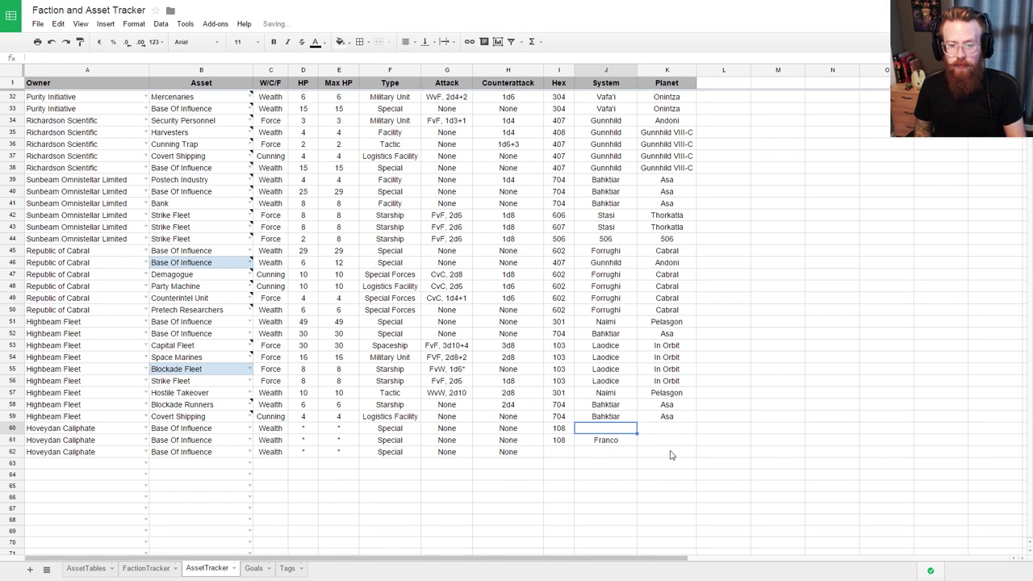
pyautogui.write('Fra')
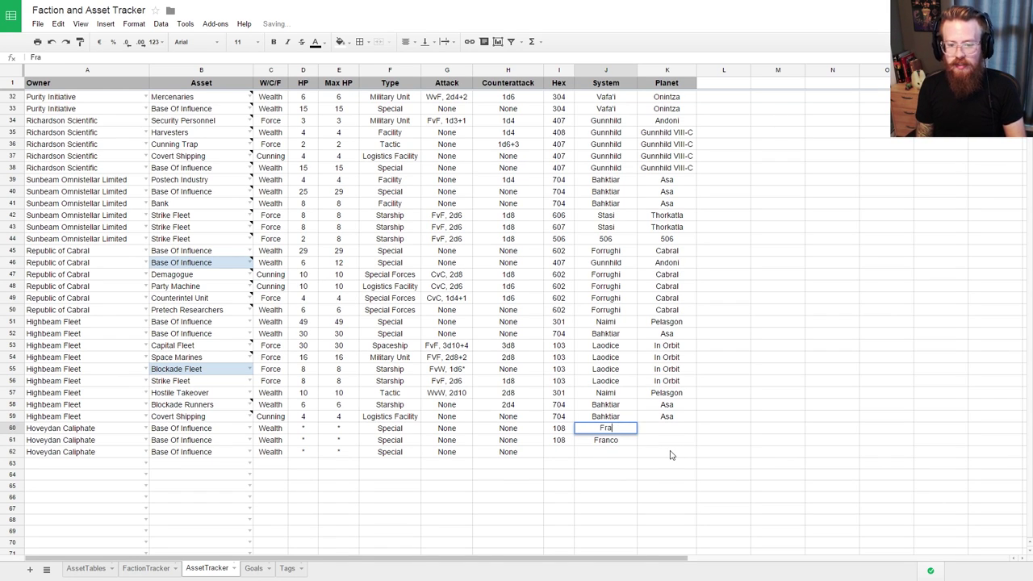
pyautogui.write('nco')
pyautogui.press('Tab')
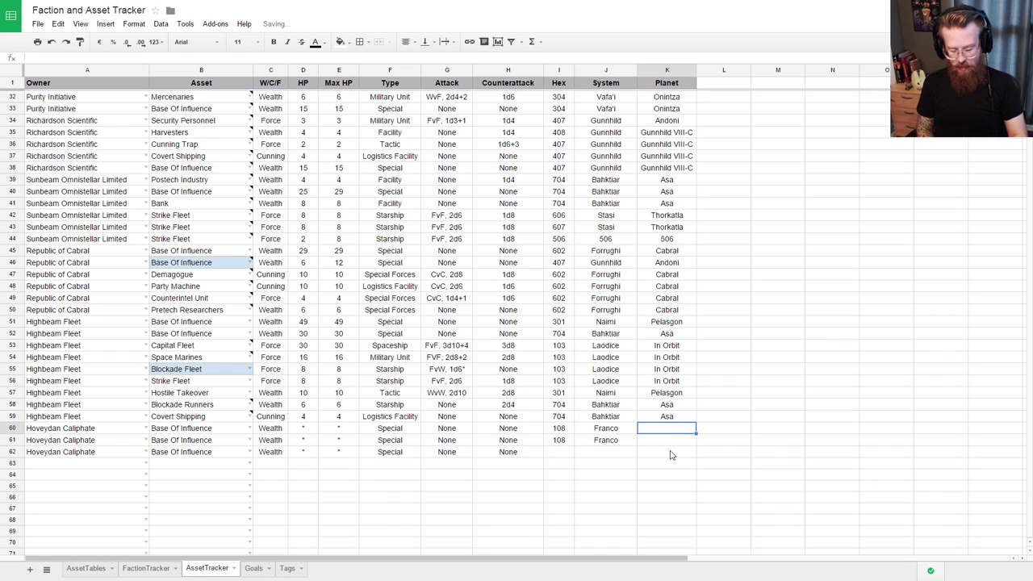
# Step: Enter Hoveyda as the Planet for the first Hoveydan Caliphate base in row 60
pyautogui.write('A')
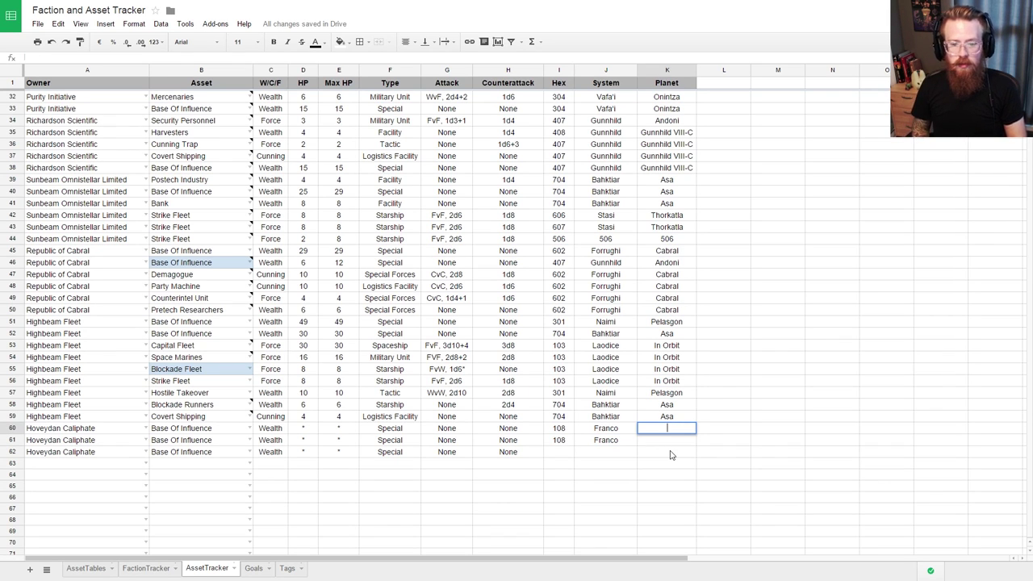
pyautogui.write('oveyda')
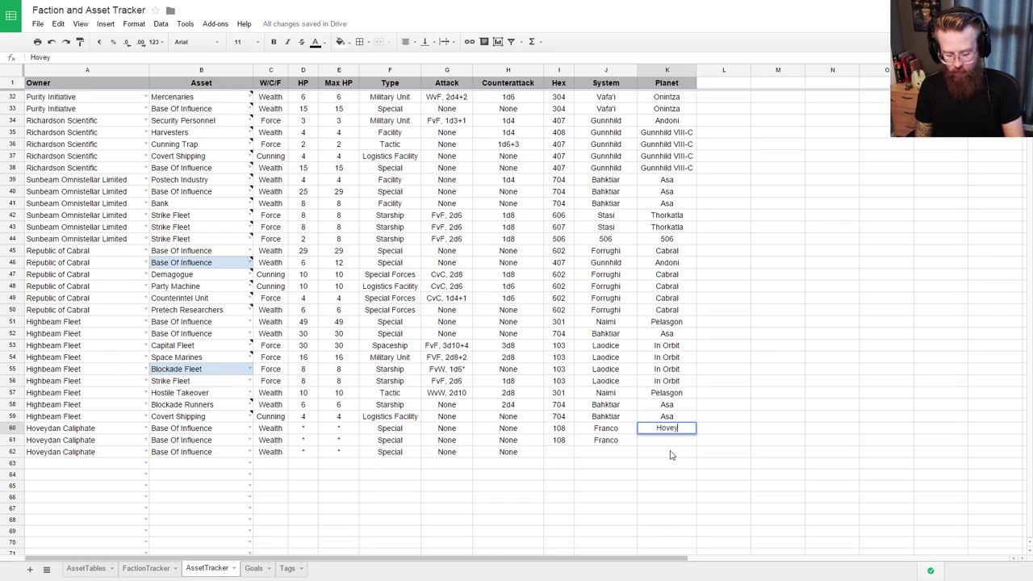
pyautogui.press('Return')
# Step: Set both the Max HP and HP of the Hoveydan base on Hoveyda in row 60 to 49
pyautogui.press('Up')
pyautogui.press('Left')
pyautogui.press('Left')
pyautogui.press('Left')
pyautogui.press('Left')
pyautogui.press('Left')
pyautogui.press('Left')
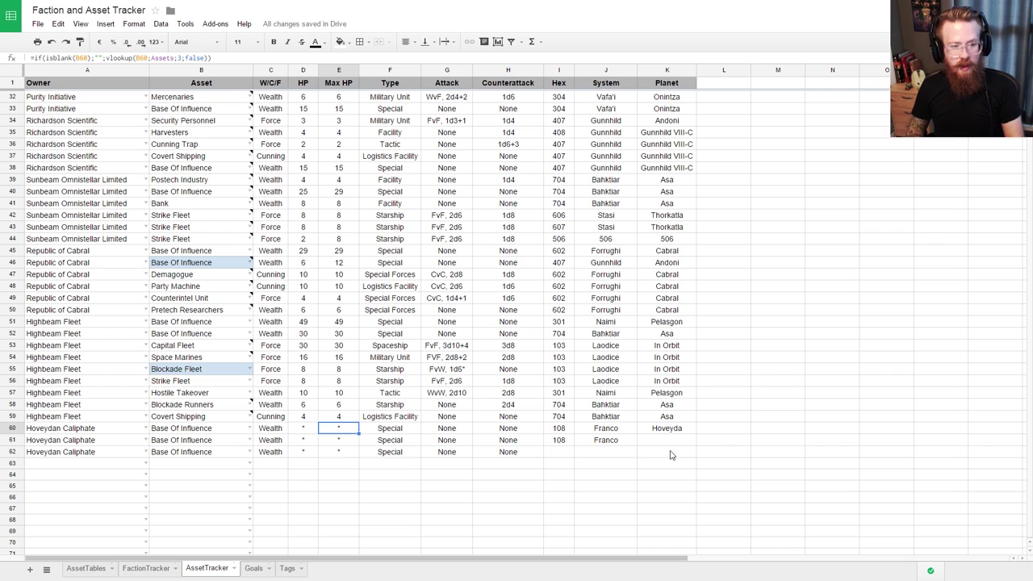
pyautogui.write('49')
pyautogui.press('Left')
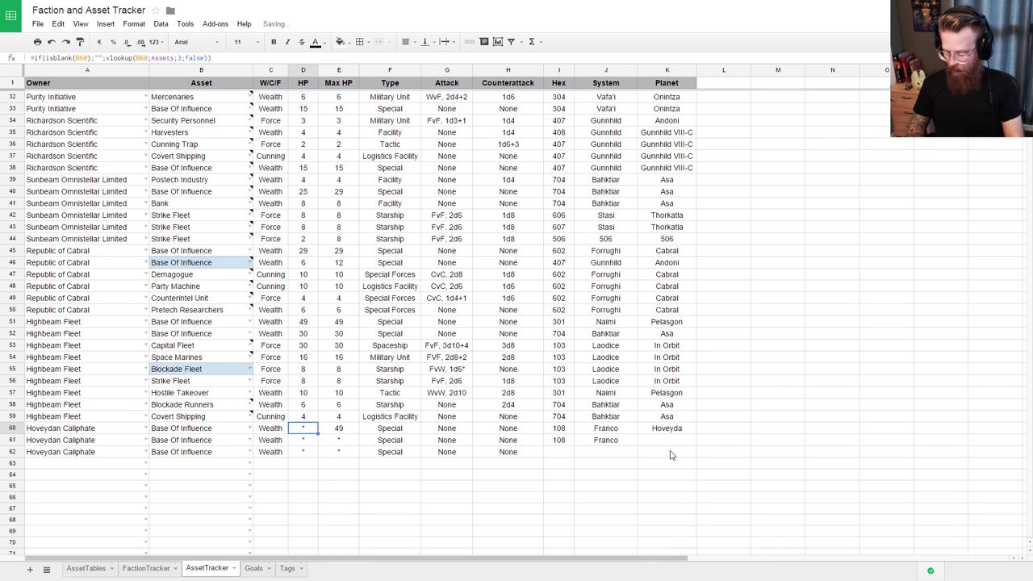
pyautogui.write('49')
pyautogui.press('Return')
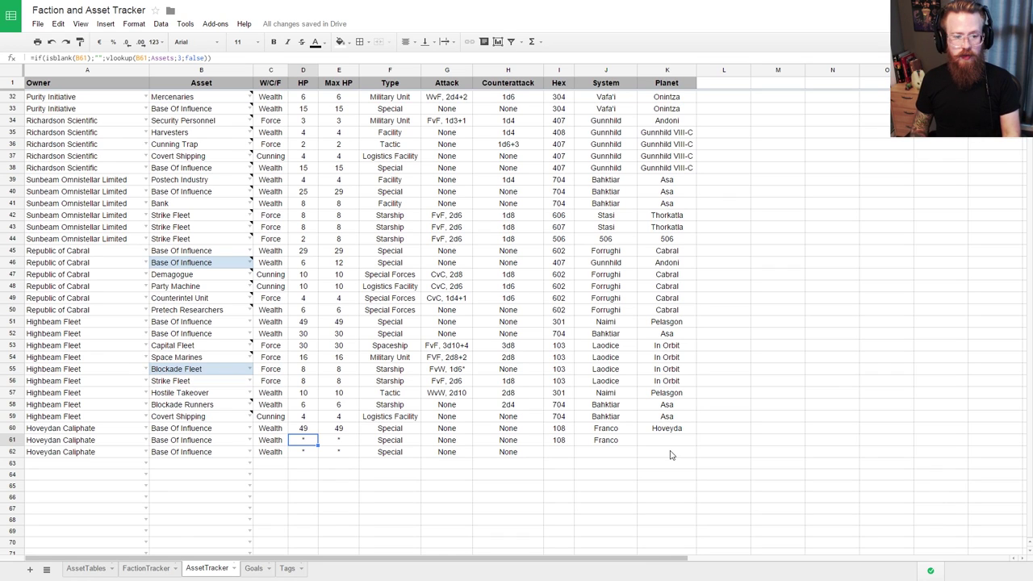
# Step: Set both the HP and Max HP of the second Hoveydan base in row 61 to 20
pyautogui.write('20')
pyautogui.press('Tab')
pyautogui.write('2')
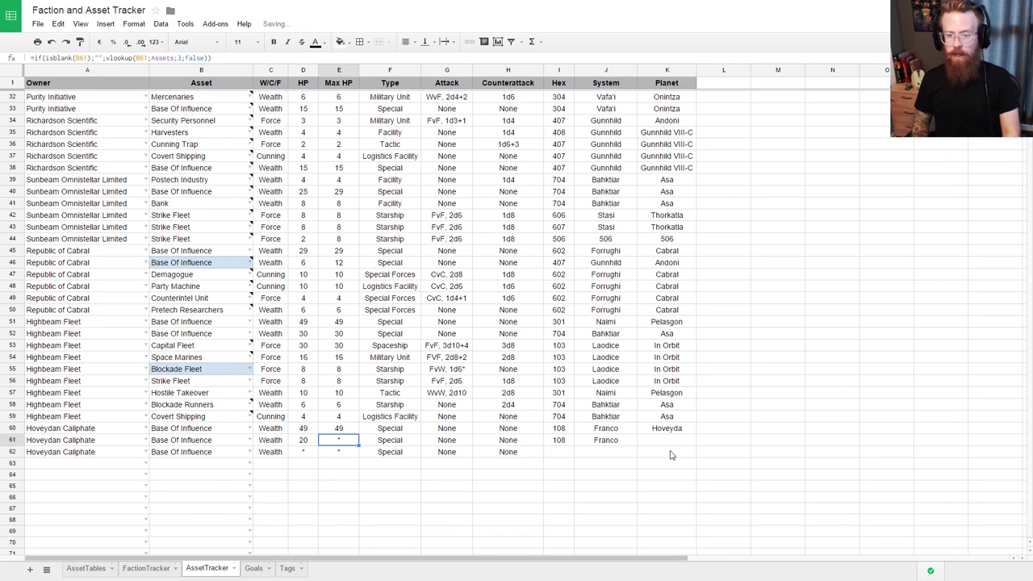
pyautogui.press('Return')
pyautogui.write('0')
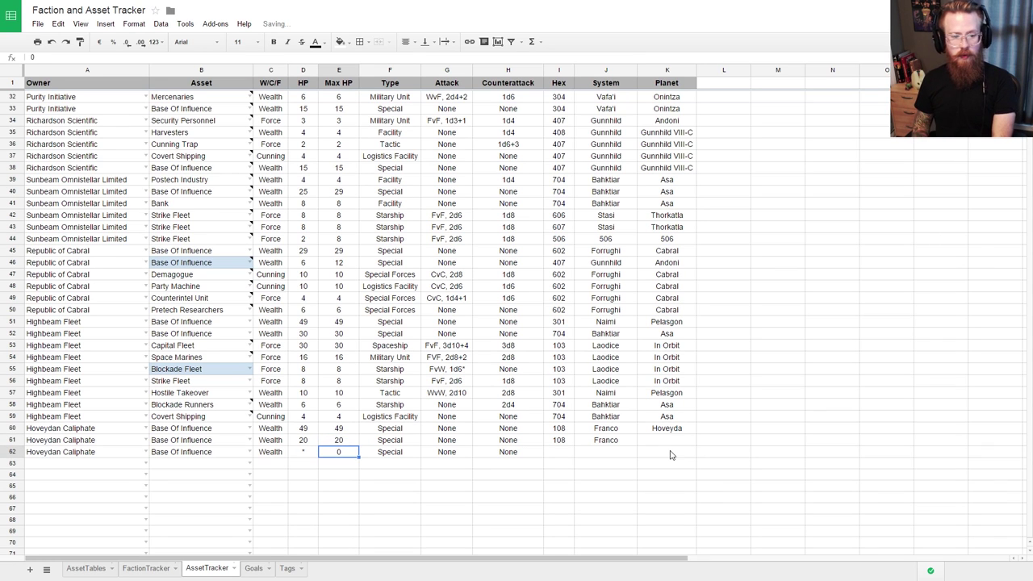
pyautogui.press('Delete')
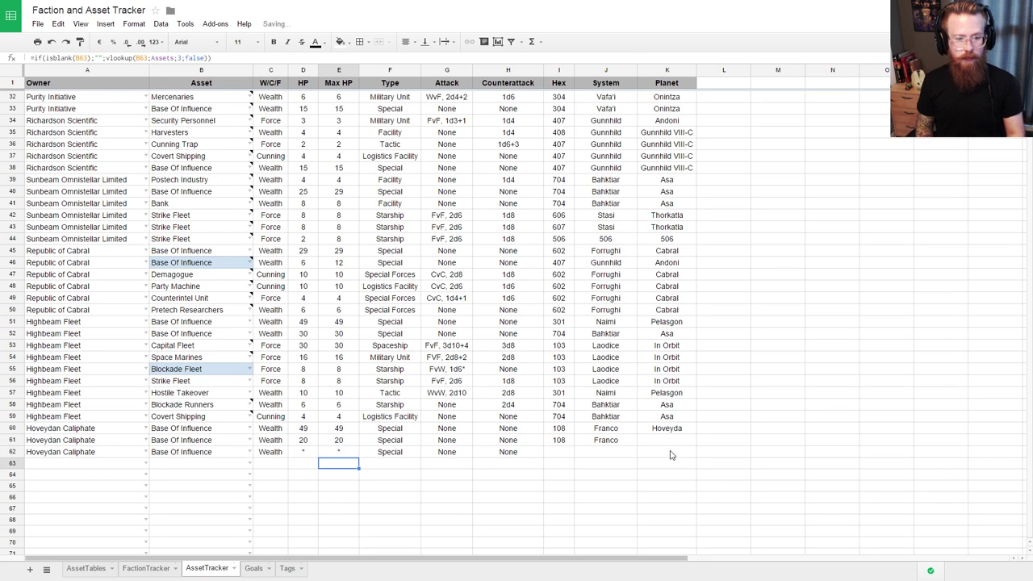
# Step: Glance at the sector map, return to the tracker, and enter Al-dwairan as the Planet for the Hoveydan base in row 61
pyautogui.hotkey('ctrl', 'Tab')
pyautogui.hotkey('ctrl', 'Tab')
pyautogui.hotkey('ctrl', 'Tab')
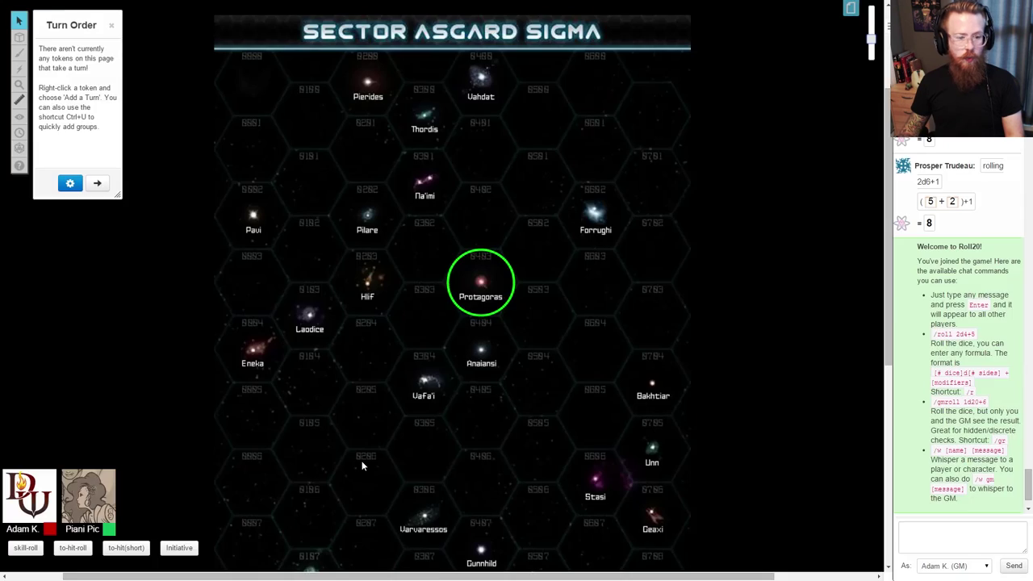
pyautogui.hotkey('ctrl', 'Tab')
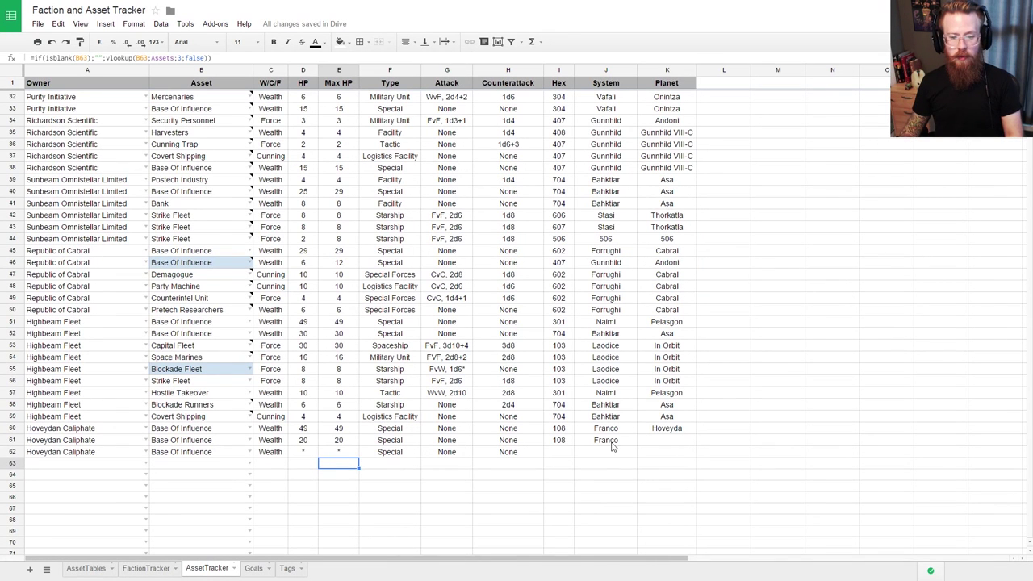
pyautogui.click(593, 454)
pyautogui.click(673, 443)
pyautogui.write('Al-D')
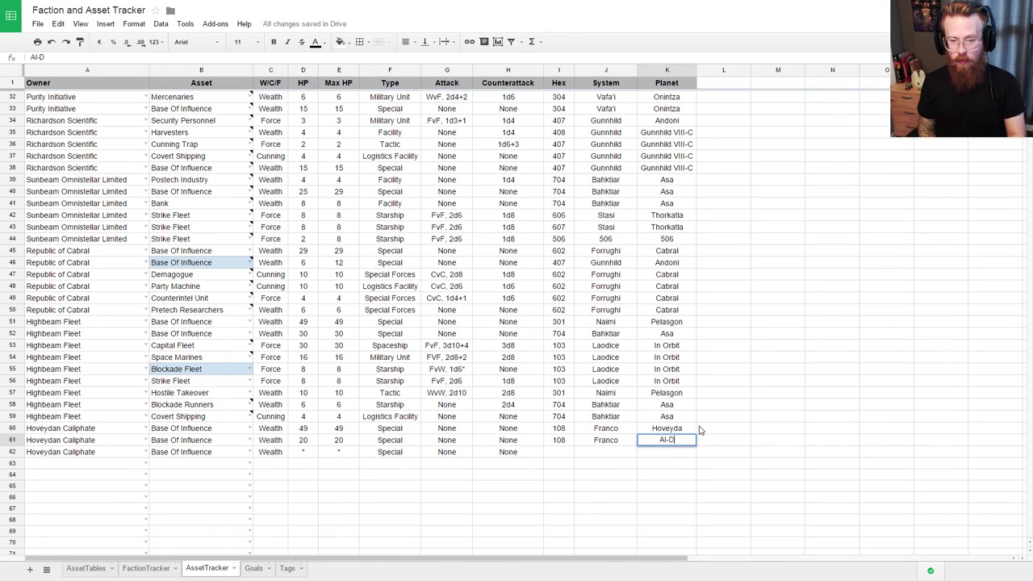
pyautogui.write('wairan')
pyautogui.press('Return')
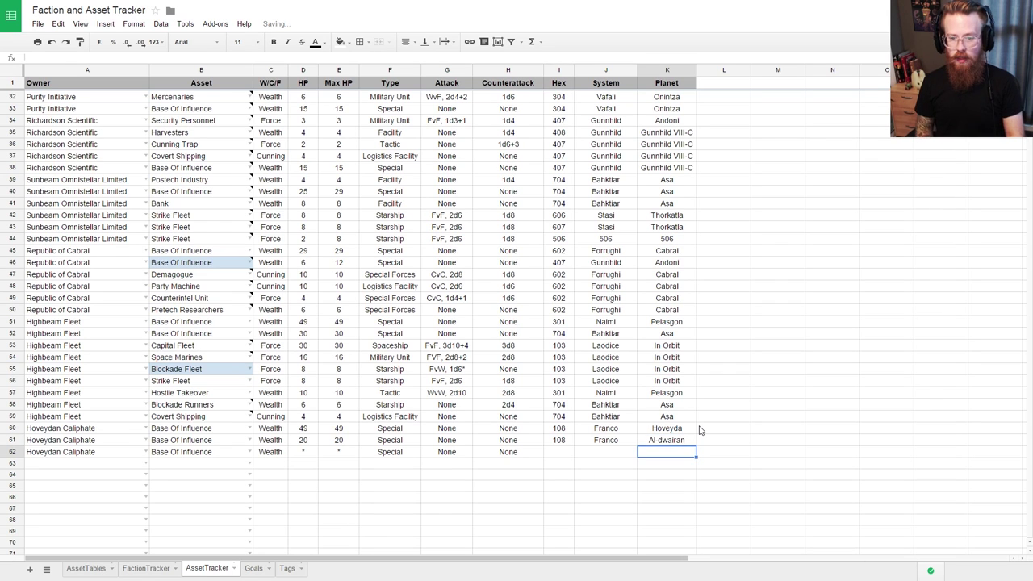
# Step: Switch to the Sector Asgard Sigma page and look up the Mualimi system's hex and its planet
pyautogui.press('Left')
pyautogui.press('Left')
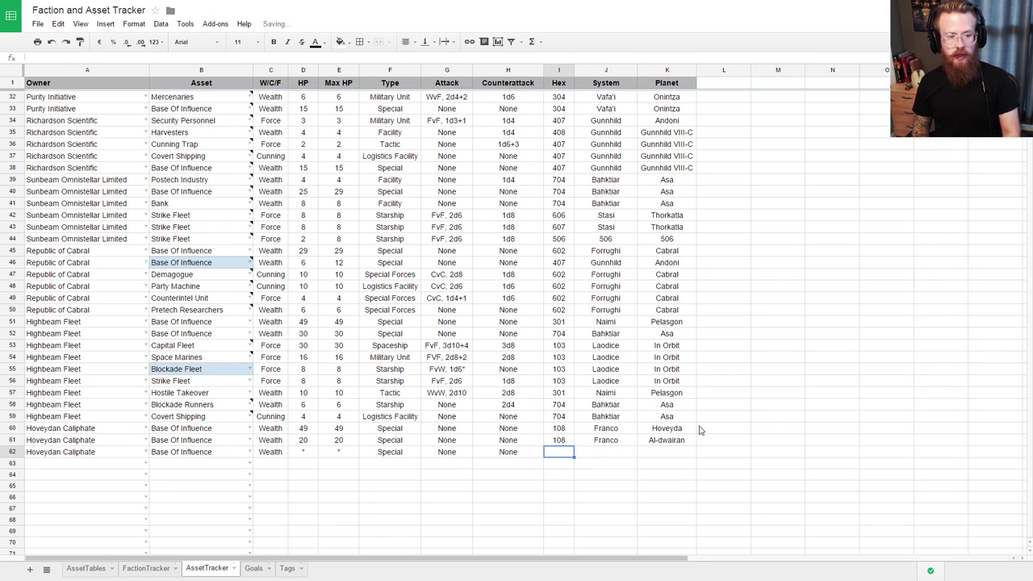
pyautogui.click(62, 454)
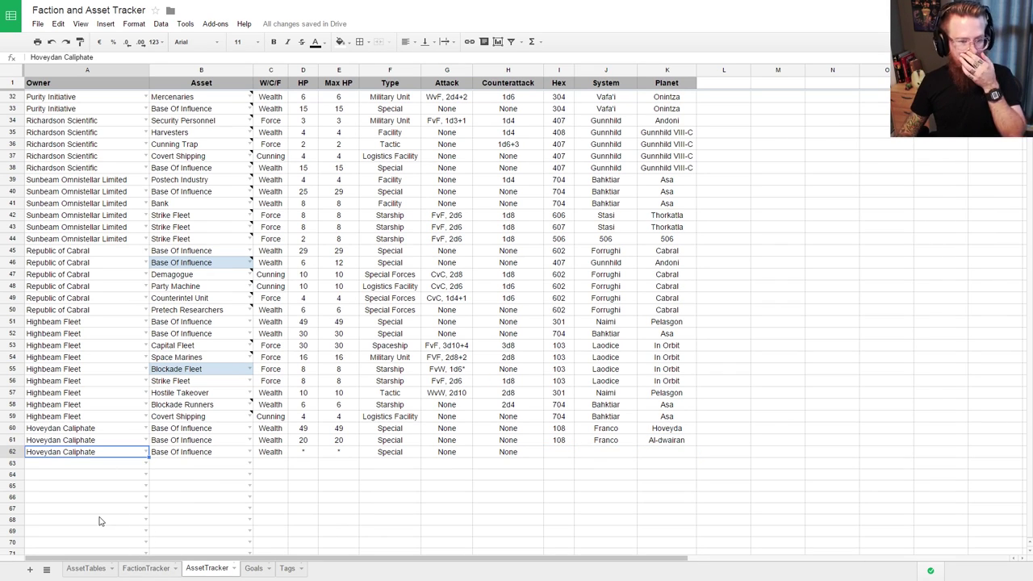
pyautogui.hotkey('ctrl', 'Tab')
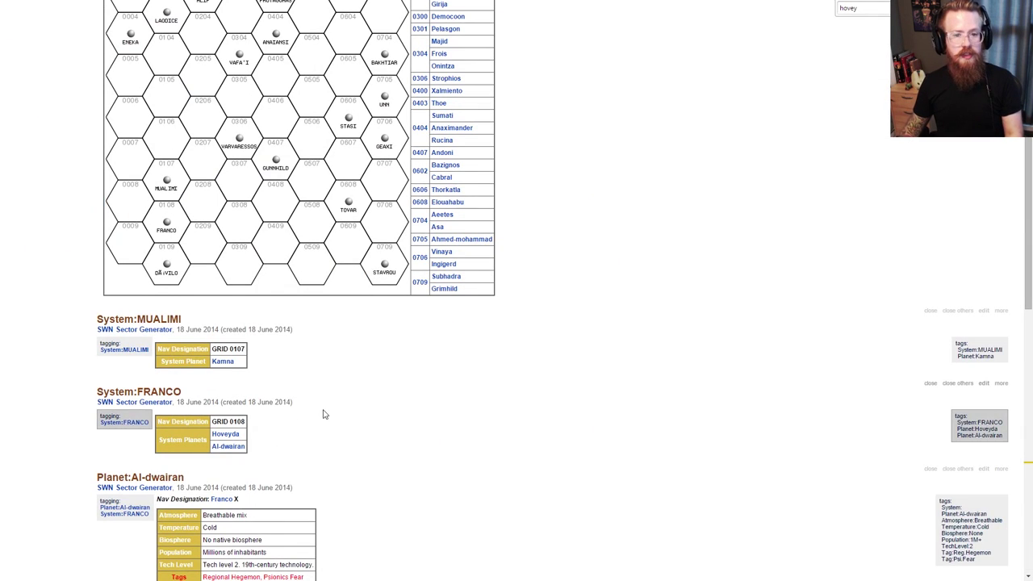
pyautogui.scroll(1, 242, 323)
pyautogui.click(223, 414)
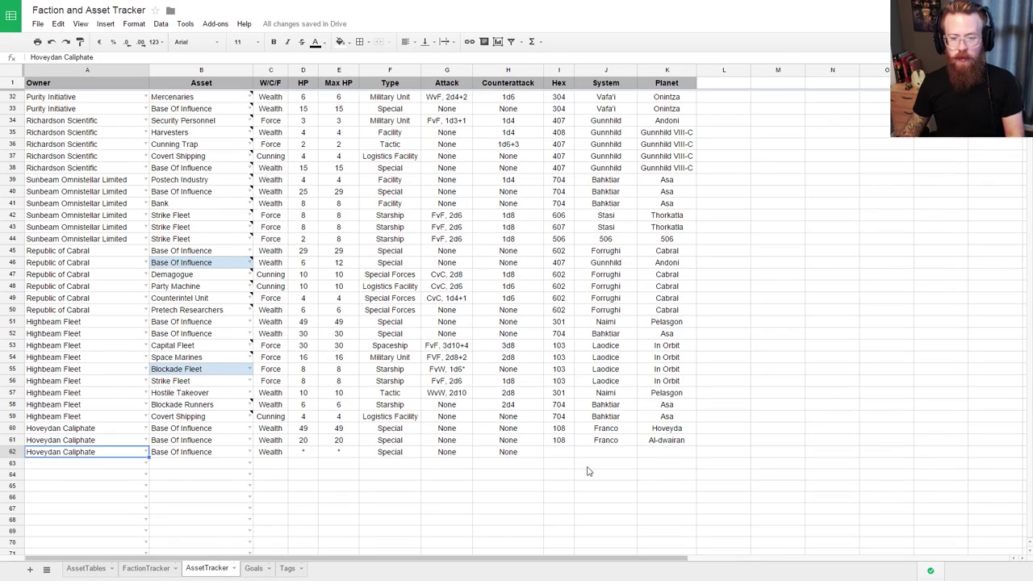
# Step: In the tracker, fill in the third Hoveydan base in row 62 with Hex 107, System Mualimi and Planet Kamna
pyautogui.click(560, 468)
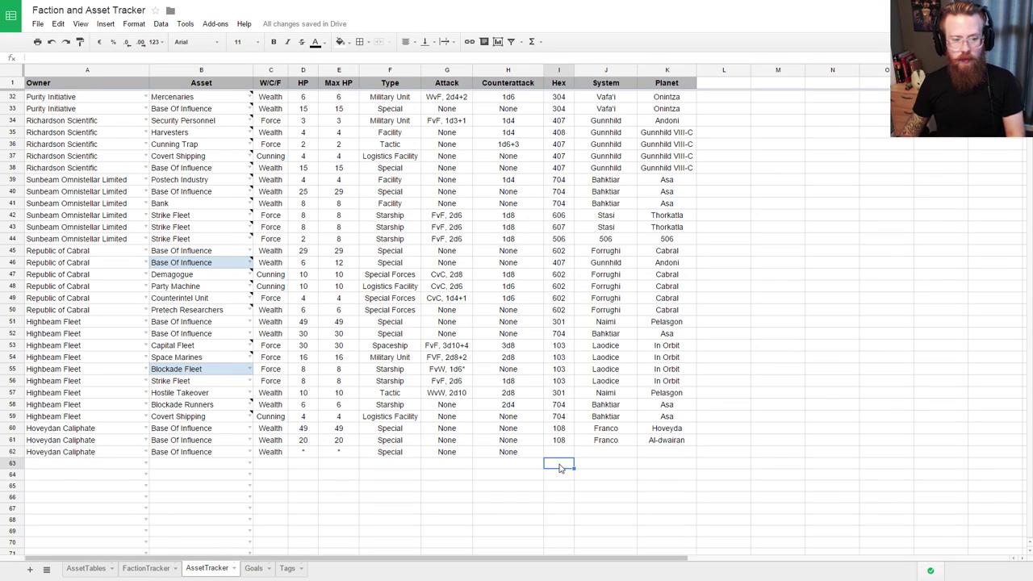
pyautogui.press('Up')
pyautogui.write('107')
pyautogui.press('Tab')
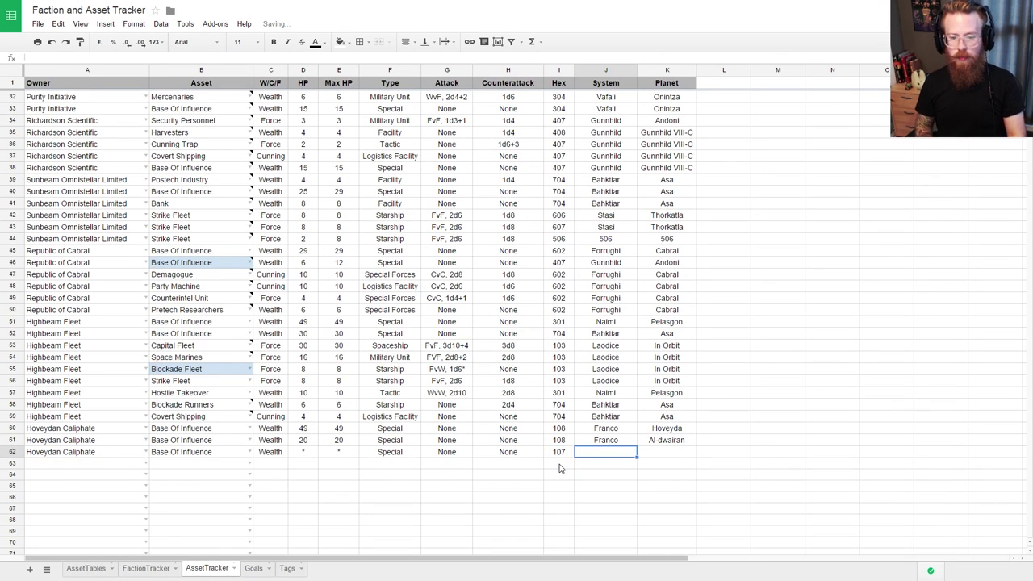
pyautogui.write('Mualimi')
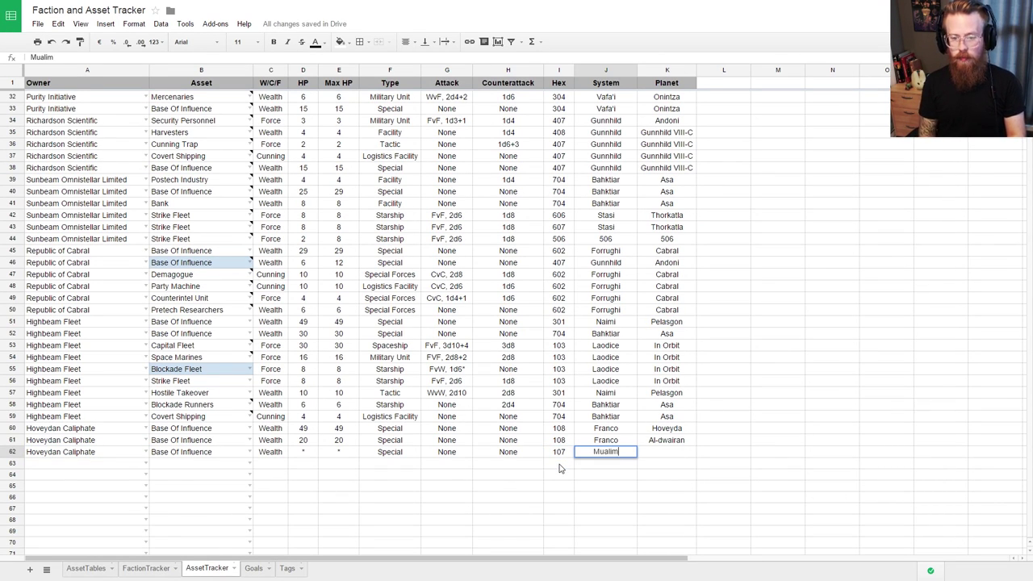
pyautogui.press('Return')
pyautogui.press('Tab')
pyautogui.write('Kamna')
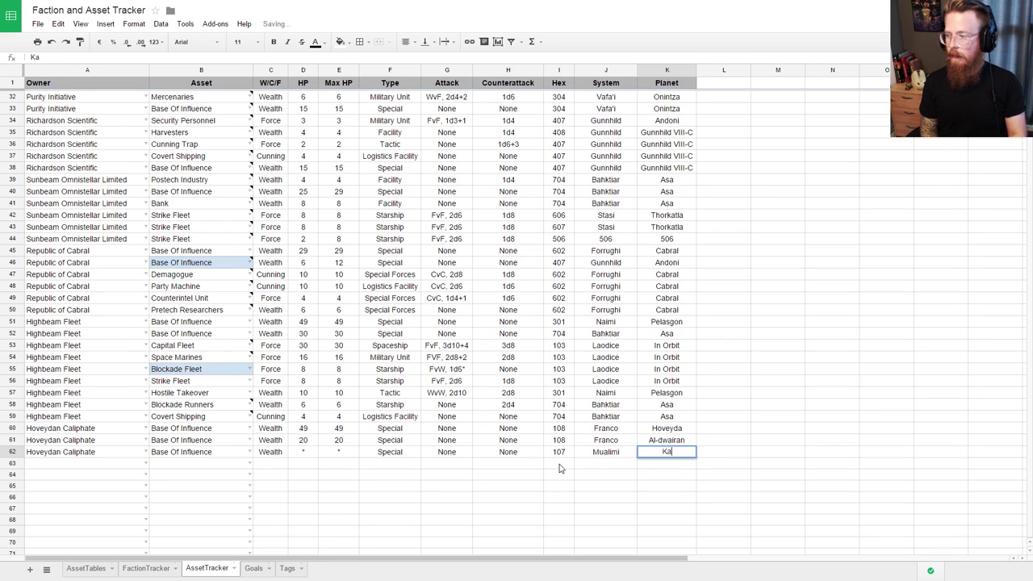
pyautogui.press('Return')
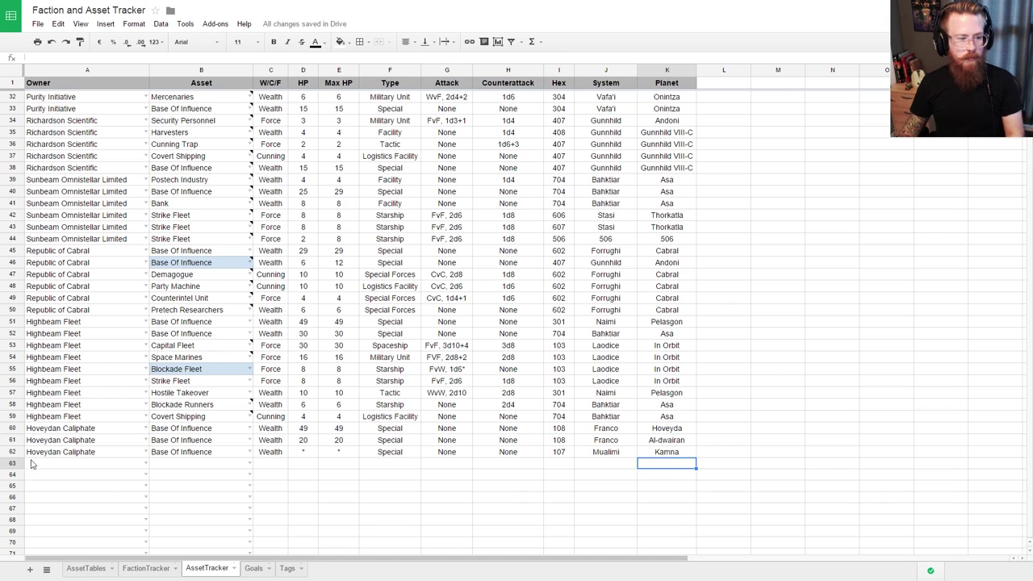
# Step: Add a fourth Hoveydan Caliphate asset in row 63 and assign it Base Of Influence
pyautogui.click(142, 465)
pyautogui.write('Hoveydan Caliphate')
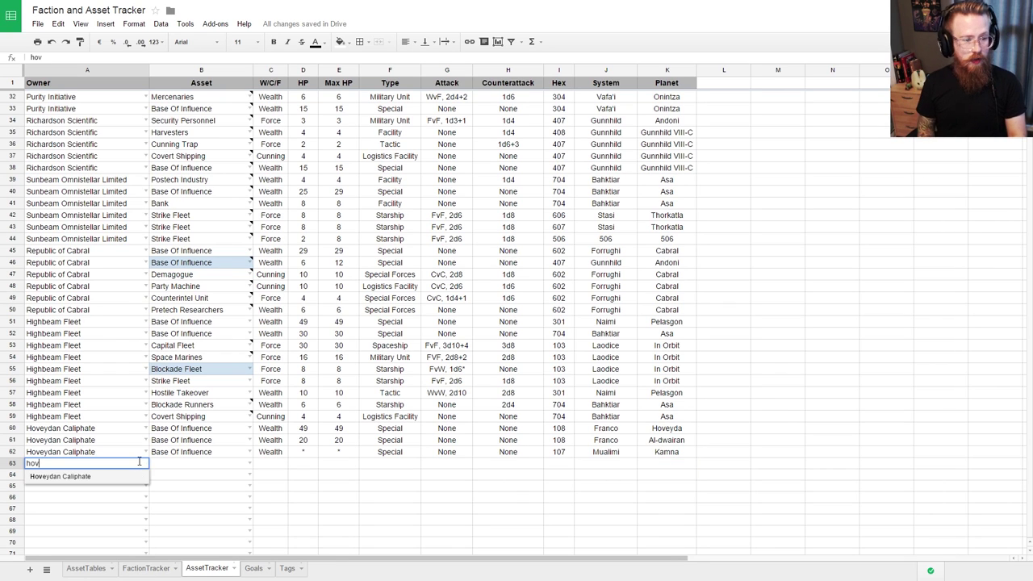
pyautogui.press('Tab')
pyautogui.write('Base')
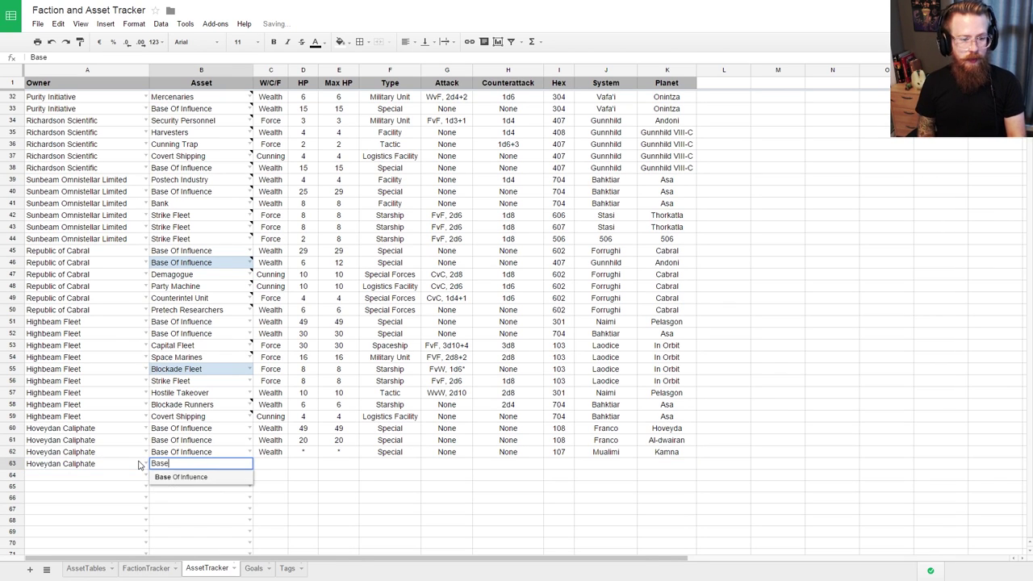
pyautogui.press('Tab')
# Step: Set both the HP and Max HP of the Hoveydan base on Kamna in row 62 to 15
pyautogui.press('Right')
pyautogui.press('Up')
pyautogui.write('15')
pyautogui.press('Tab')
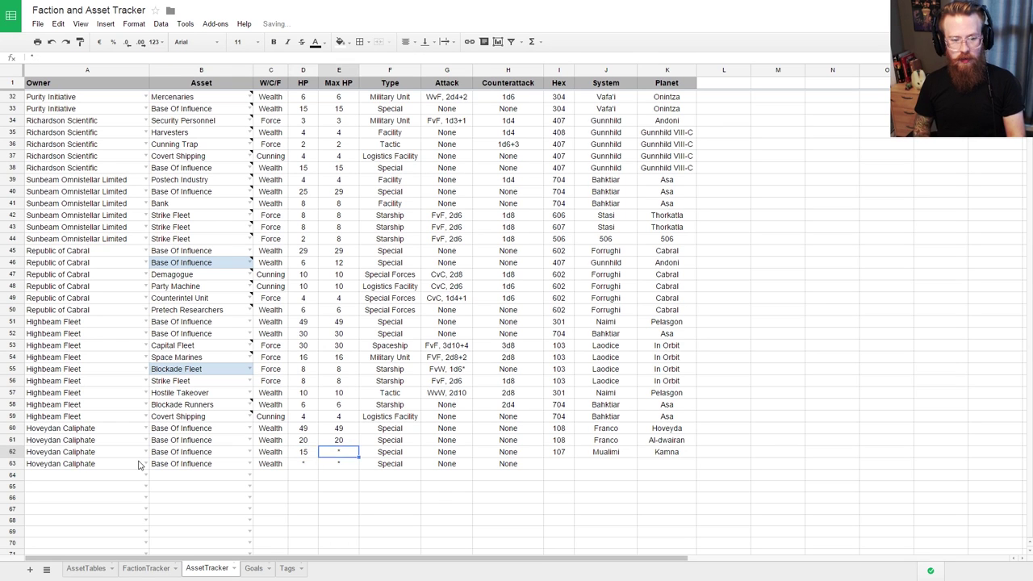
pyautogui.press('Down')
# Step: Look up the Dávilo system on the Sector Asgard Sigma page and open its planet's entry
pyautogui.hotkey('ctrl', 'Tab')
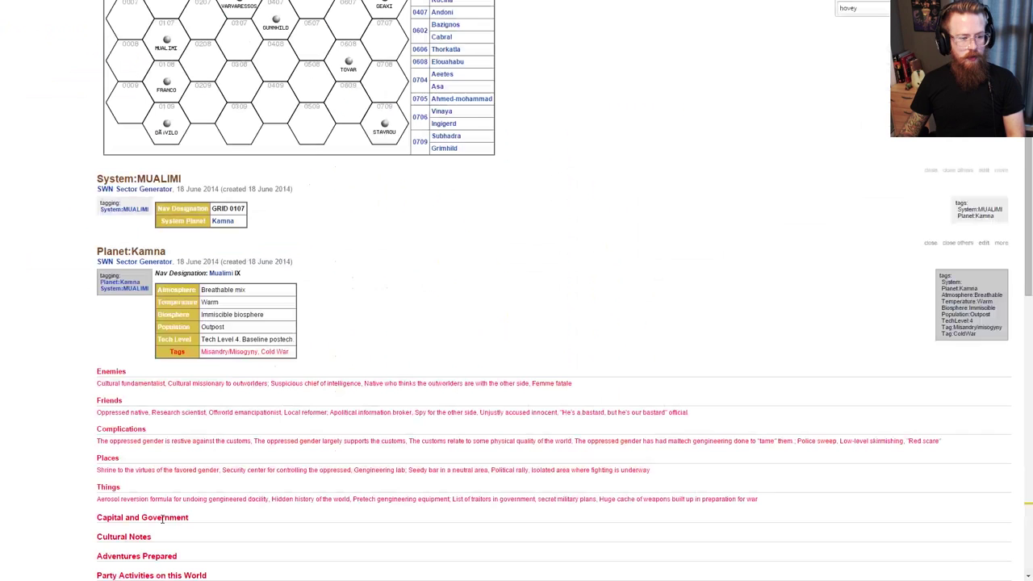
pyautogui.click(167, 131)
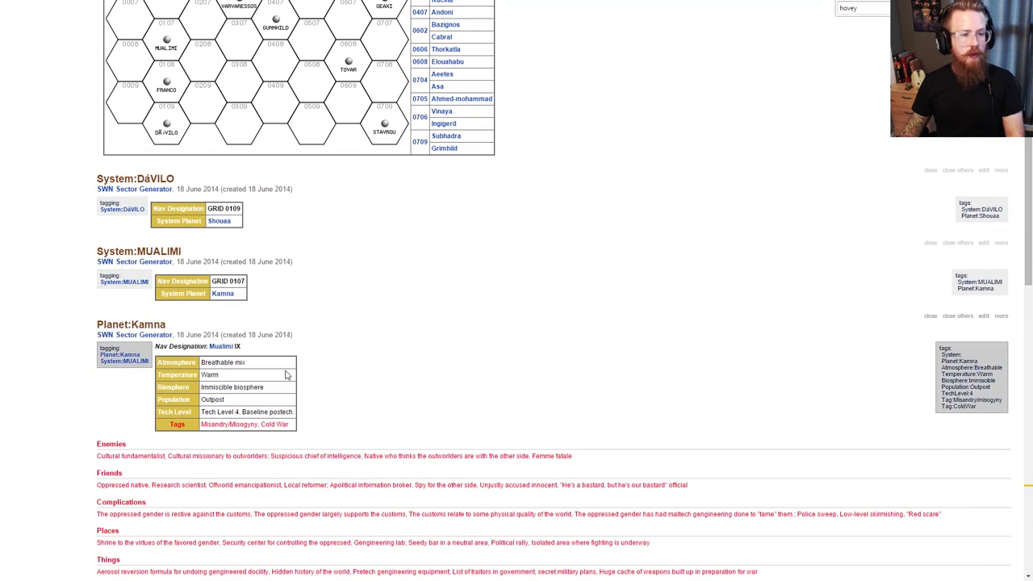
pyautogui.moveTo(174, 178); pyautogui.dragTo(137, 179)
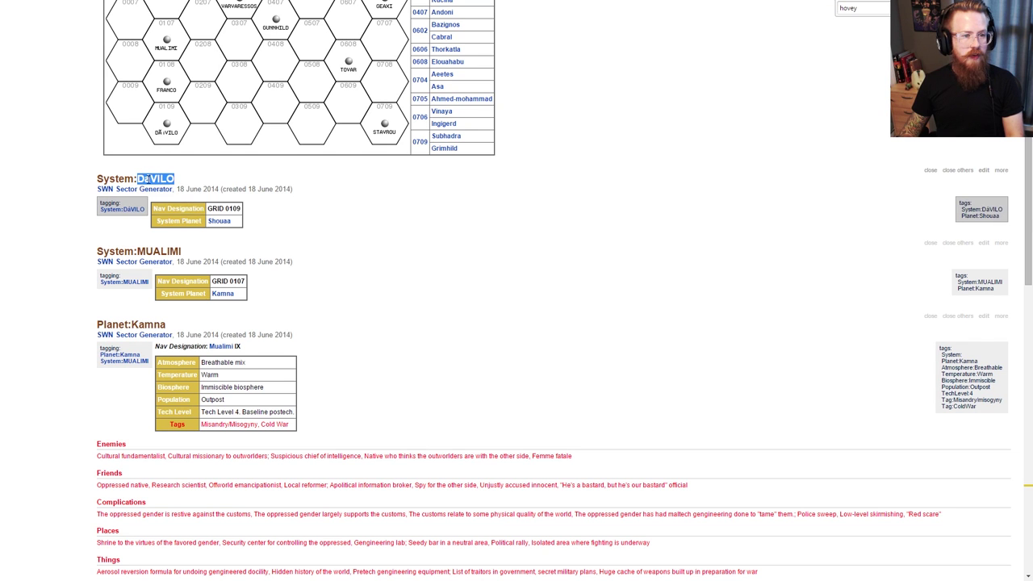
pyautogui.rightClick(171, 179)
pyautogui.click(212, 186)
pyautogui.doubleClick(219, 222)
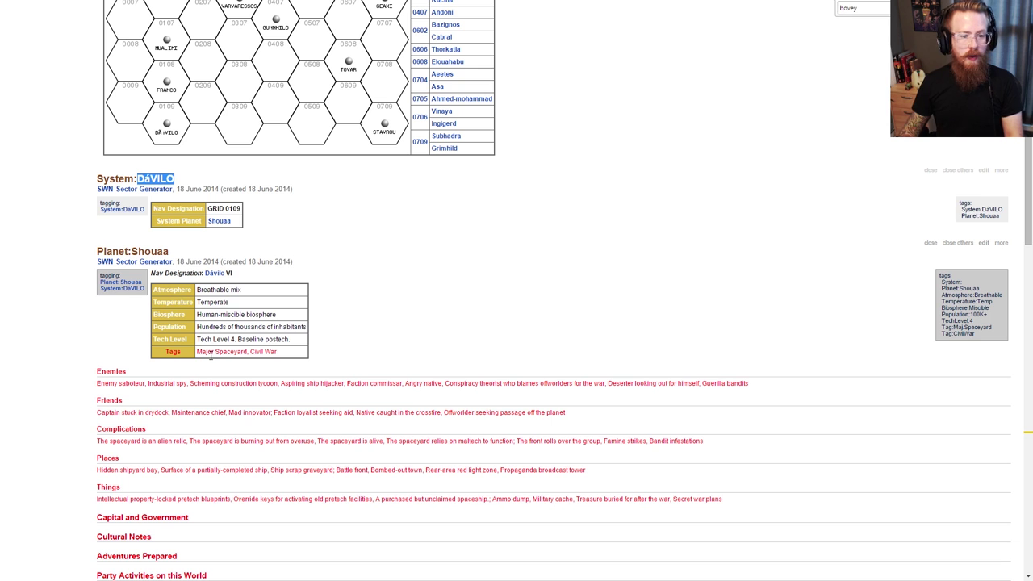
# Step: Back in the tracker, enter DaVilo as the System and Shouaa as the Planet for the Hoveydan base in row 63
pyautogui.hotkey('ctrl', 'Tab')
pyautogui.hotkey('ctrl', 'Tab')
pyautogui.hotkey('ctrl', 'Tab')
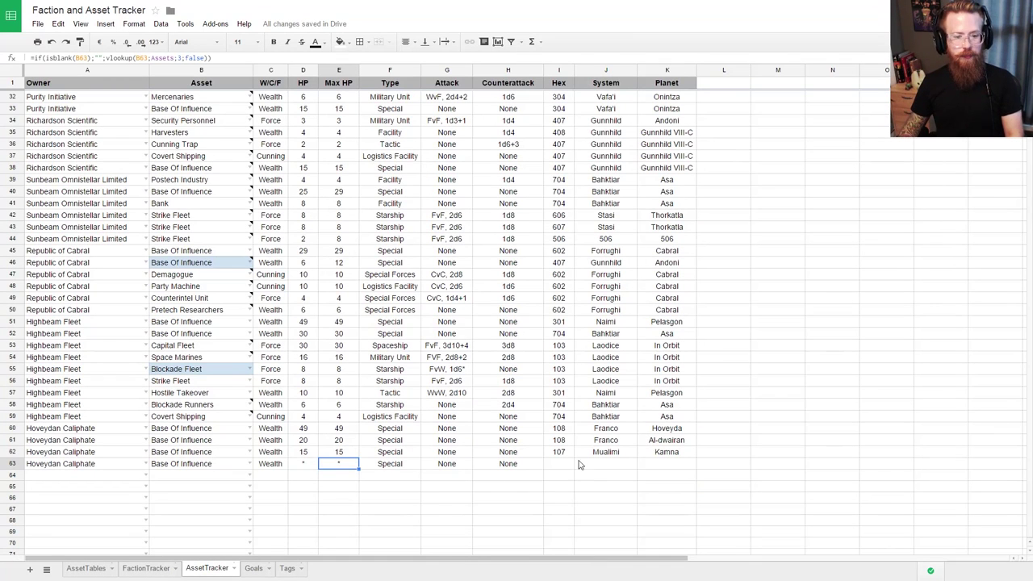
pyautogui.click(575, 464)
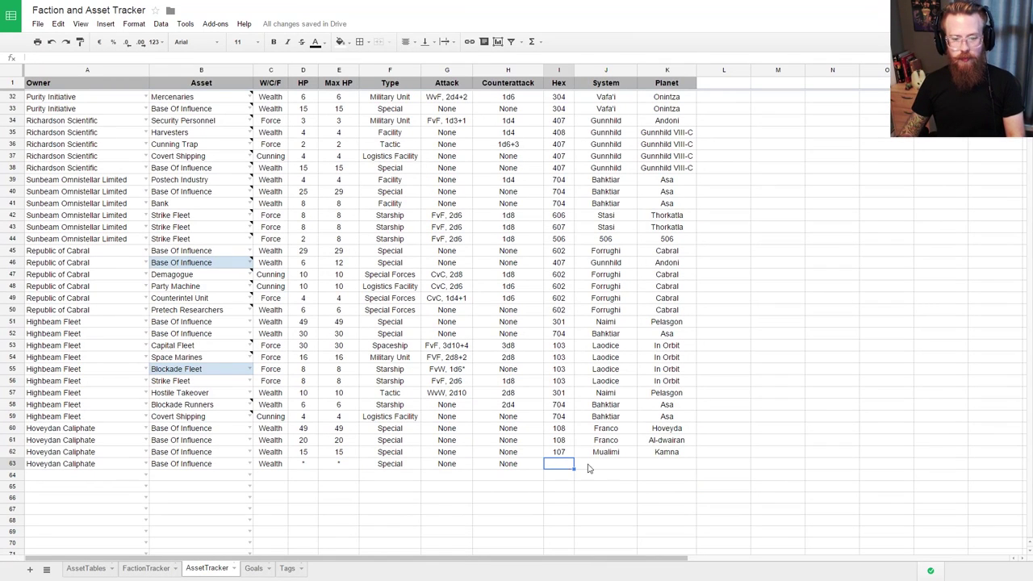
pyautogui.press('Tab')
pyautogui.write('Da')
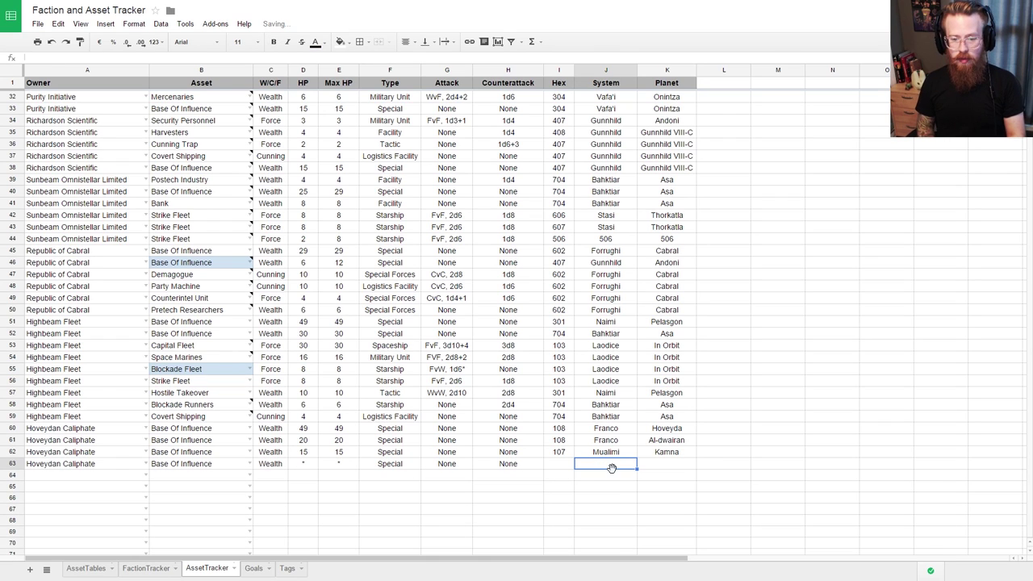
pyautogui.write('Vilo')
pyautogui.press('Tab')
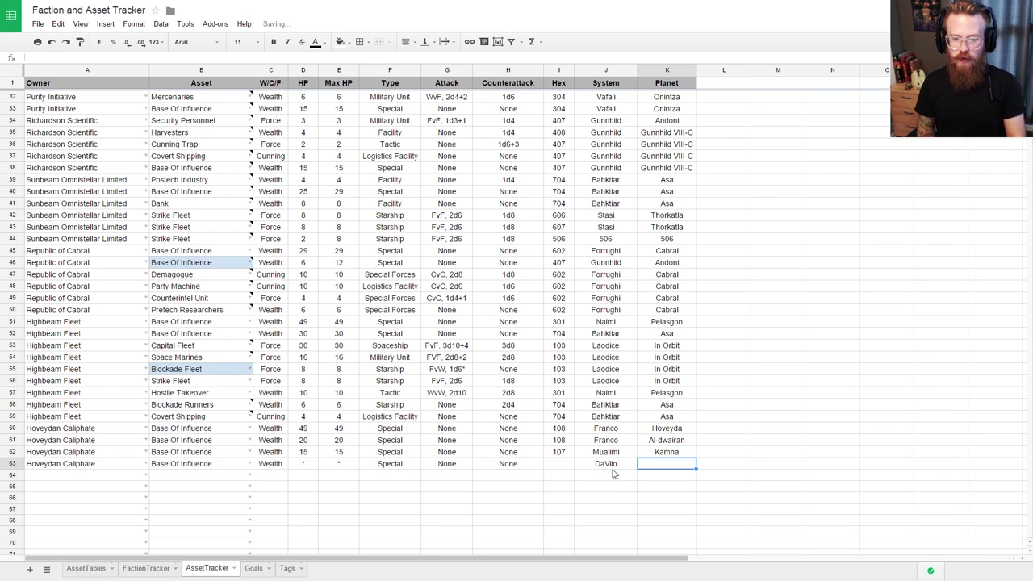
pyautogui.write('Shouaa')
# Step: Check the DaVilo system on the Sector Asgard Sigma map and enter 109 as the Hex of the Hoveydan base in row 63
pyautogui.hotkey('shift', 'Tab')
pyautogui.hotkey('shift', 'Tab')
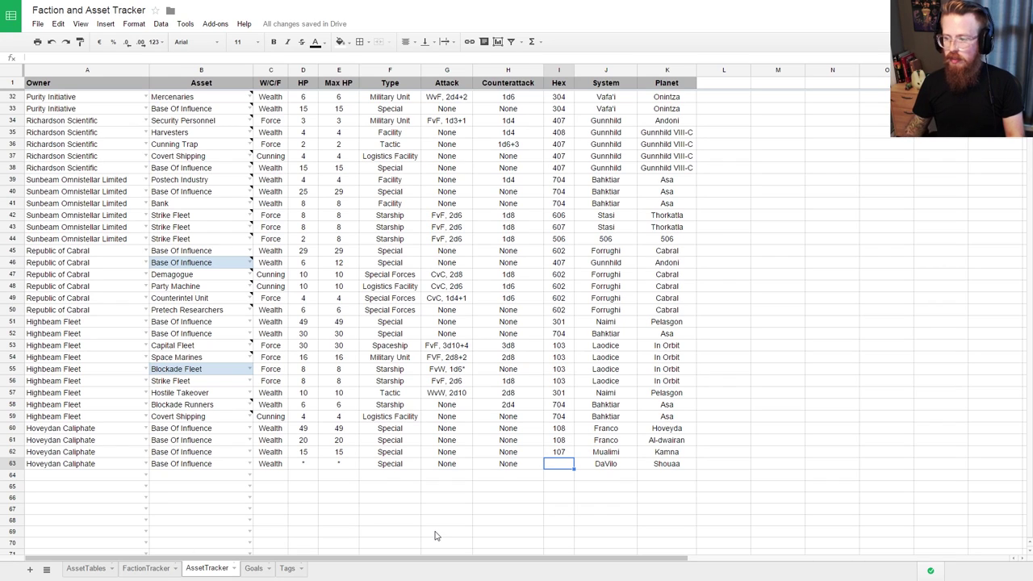
pyautogui.hotkey('alt', 'Tab')
pyautogui.hotkey('ctrl', 'Tab')
pyautogui.hotkey('ctrl', 'Tab')
pyautogui.hotkey('ctrl', 'Tab')
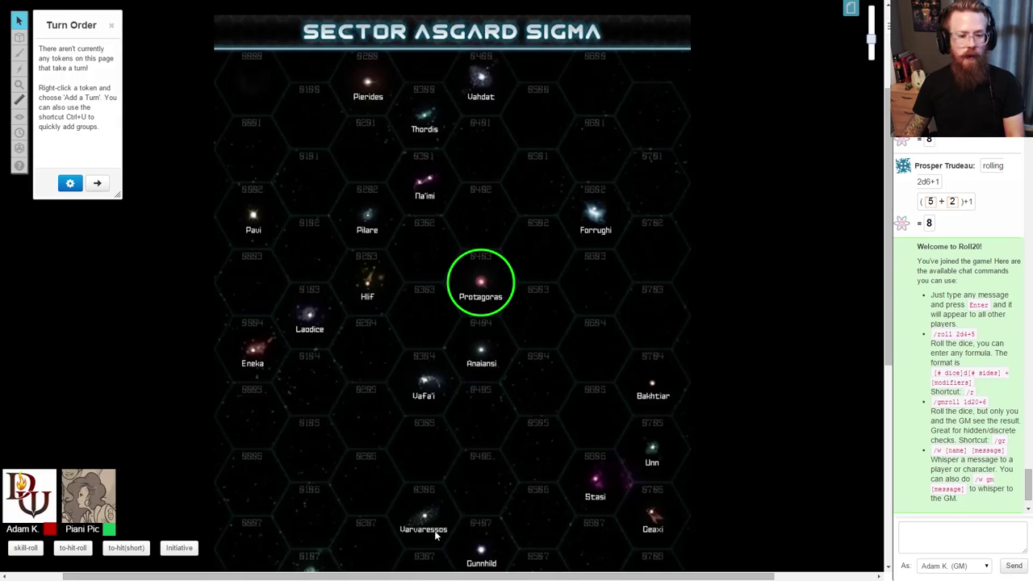
pyautogui.write('109')
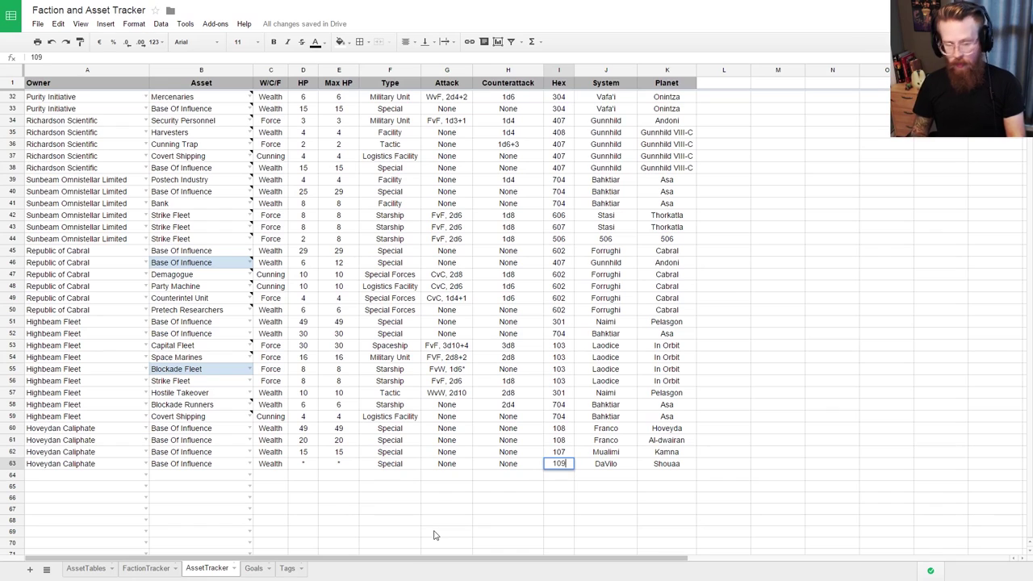
pyautogui.press('Return')
# Step: Set both the HP and Max HP of the Hoveydan base on Shouaa in row 63 to 15
pyautogui.click(313, 463)
pyautogui.write('15')
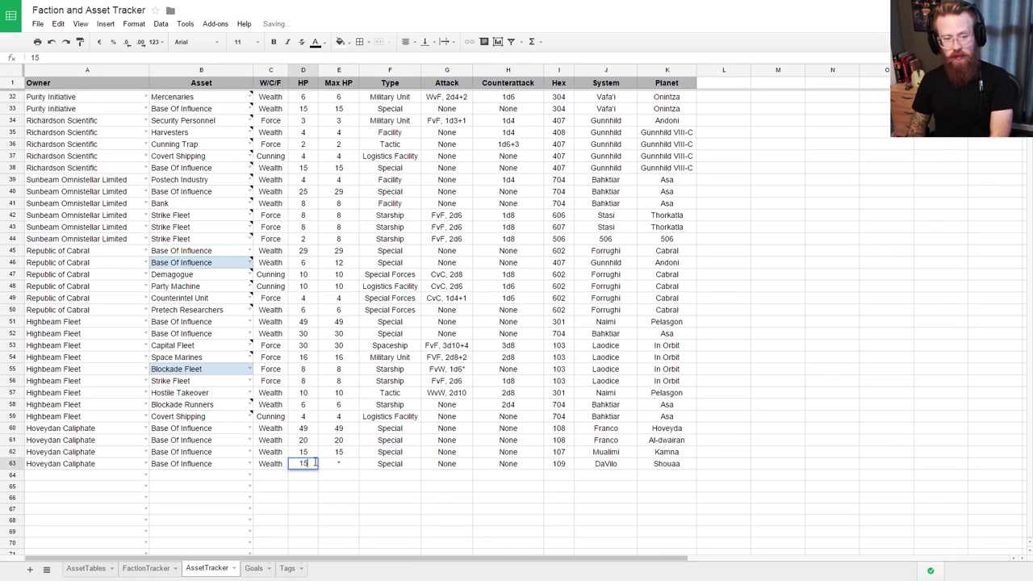
pyautogui.press('Tab')
pyautogui.write('15')
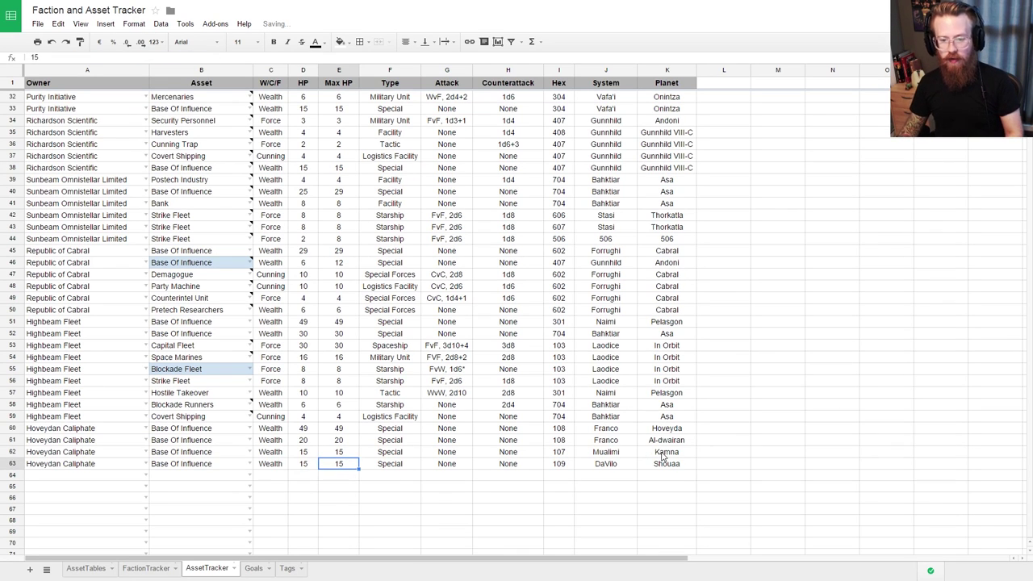
# Step: Copy the planet names Al-dwairan, Kamna and Shouaa from the Hoveydan assets in rows 61 to 63
pyautogui.moveTo(667, 440); pyautogui.dragTo(667, 464)
pyautogui.hotkey('ctrl', 'c')
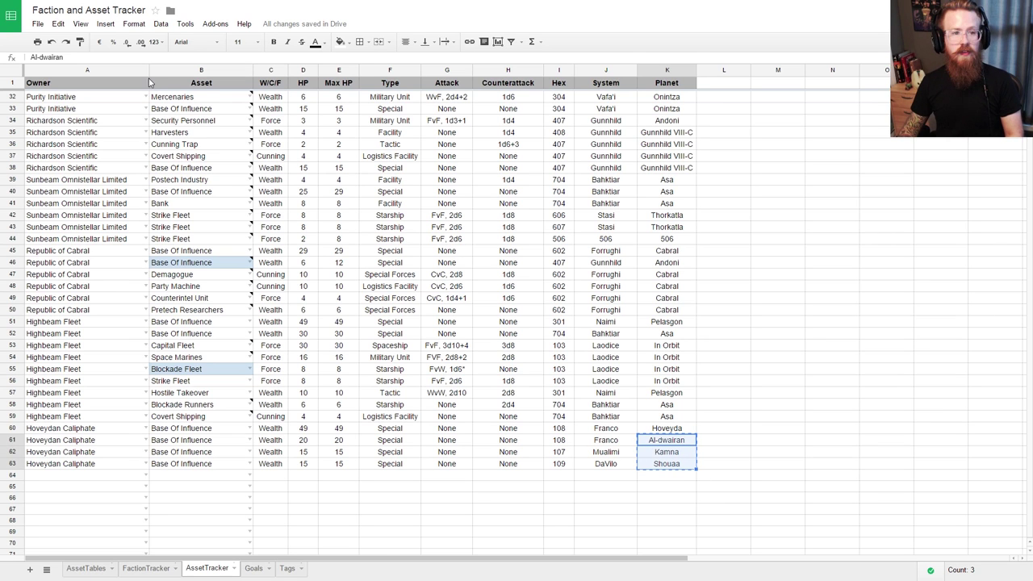
pyautogui.click(77, 568)
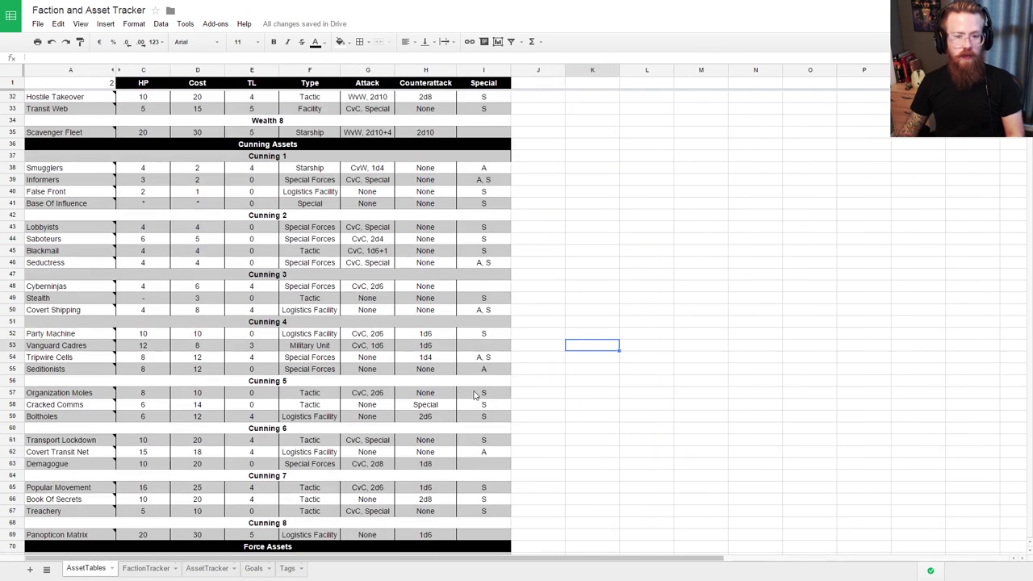
# Step: In the FactionTracker sheet, enter Planetary Government as the tag in rows 17, 18 and 19 below the Hoveydan Caliphate
pyautogui.click(150, 568)
pyautogui.click(426, 276)
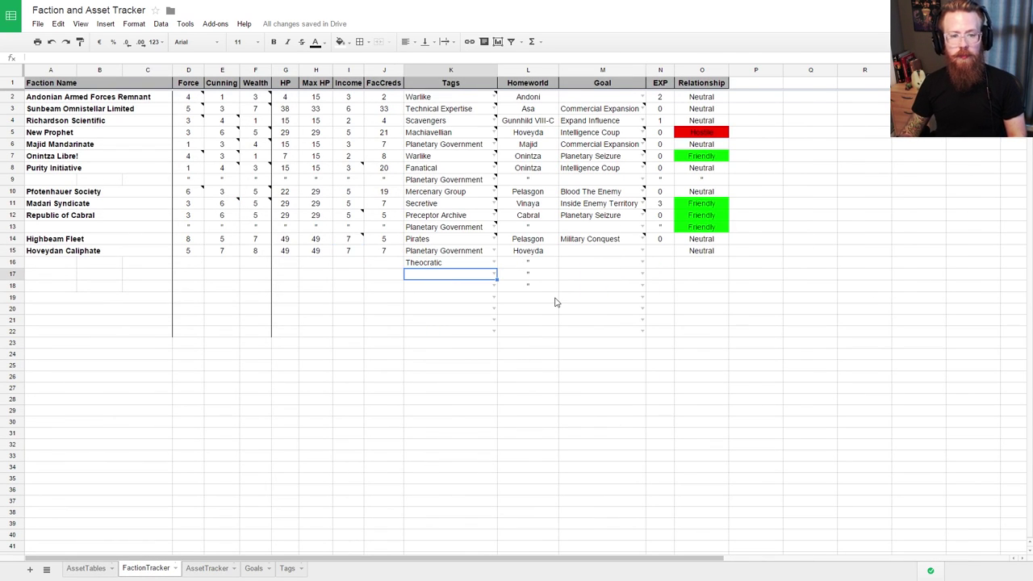
pyautogui.write('pl')
pyautogui.press('Down')
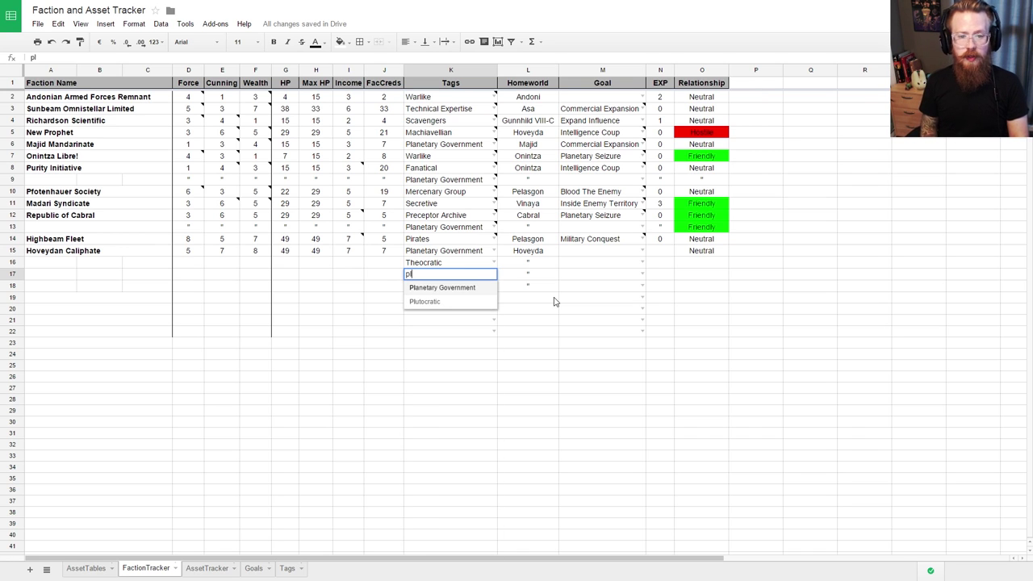
pyautogui.press('Return')
pyautogui.write('pla')
pyautogui.press('Down')
pyautogui.press('Return')
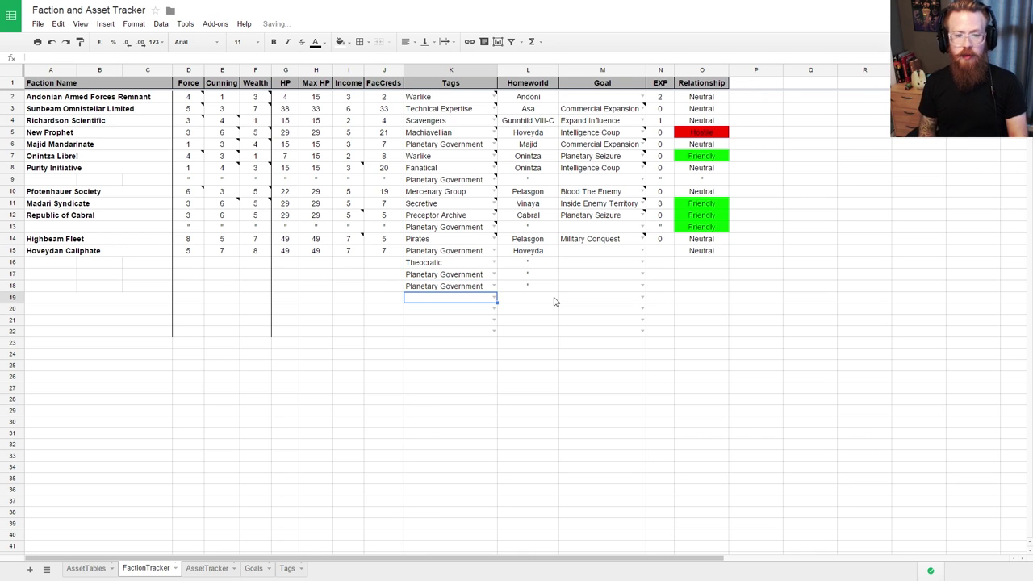
pyautogui.write('pla')
pyautogui.press('Return')
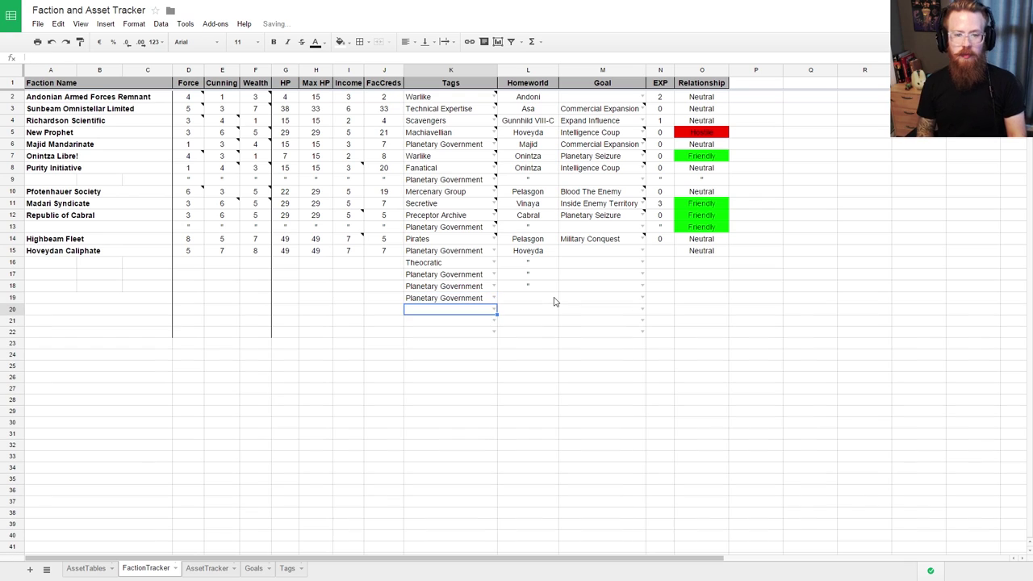
pyautogui.click(553, 301)
pyautogui.press('Down')
pyautogui.press('Down')
pyautogui.press('Down')
pyautogui.press('Down')
pyautogui.press('Down')
pyautogui.hotkey('ctrl', 'v')
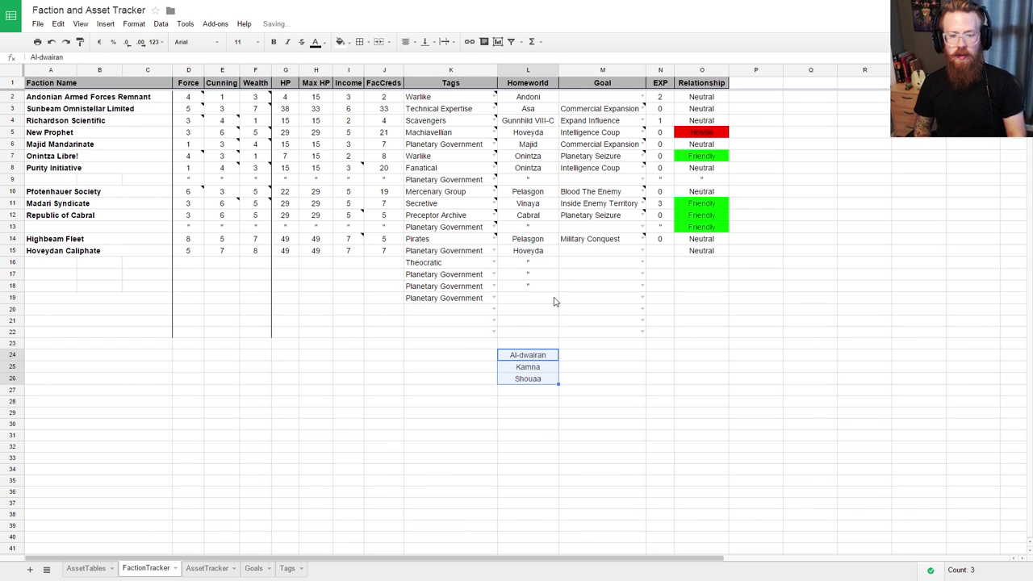
pyautogui.press('Delete')
# Step: Enter Hoveyda as the Homeworld in row 17 and Al-dwairan in row 18
pyautogui.press('Up')
pyautogui.press('Up')
pyautogui.press('Up')
pyautogui.press('Up')
pyautogui.press('Up')
pyautogui.press('Up')
pyautogui.press('Up')
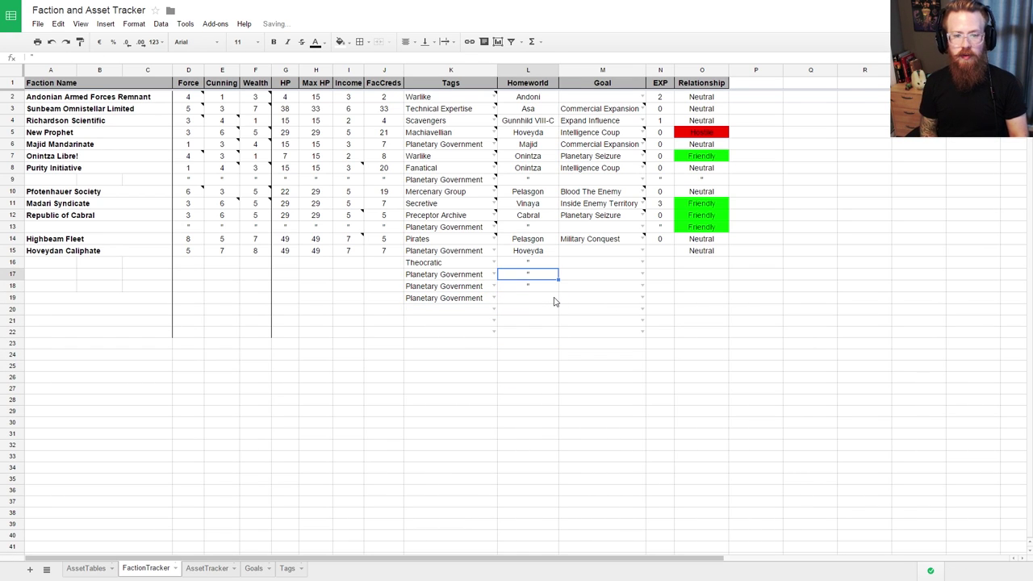
pyautogui.write('Hoveyda')
pyautogui.press('Return')
pyautogui.write('Al')
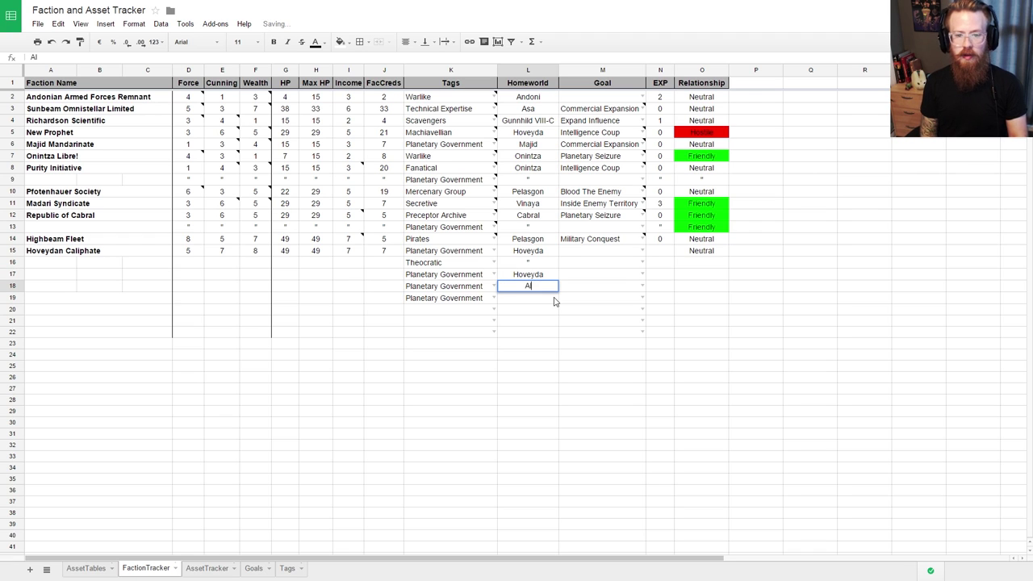
pyautogui.write('-dwairan')
pyautogui.press('Return')
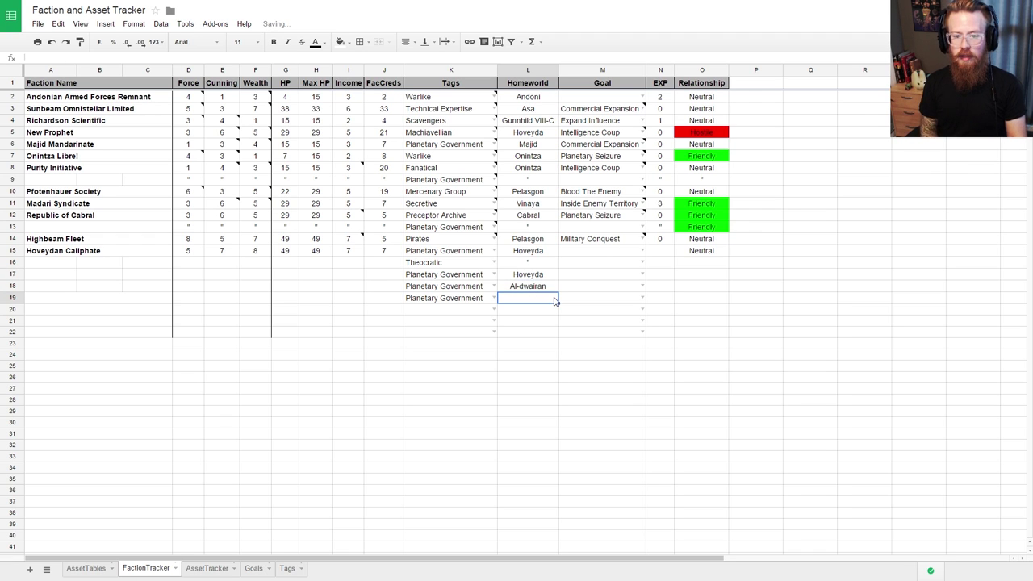
# Step: Paste the copied planet names into L27:L29 for reference and enter Shouaa as the Homeworld in row 19
pyautogui.click(543, 389)
pyautogui.hotkey('ctrl', 'v')
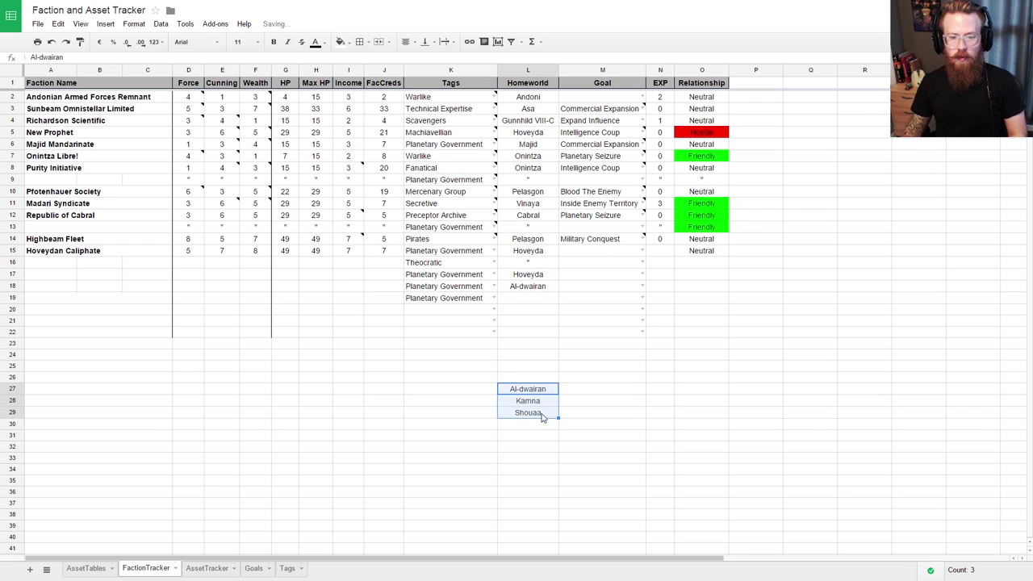
pyautogui.click(529, 297)
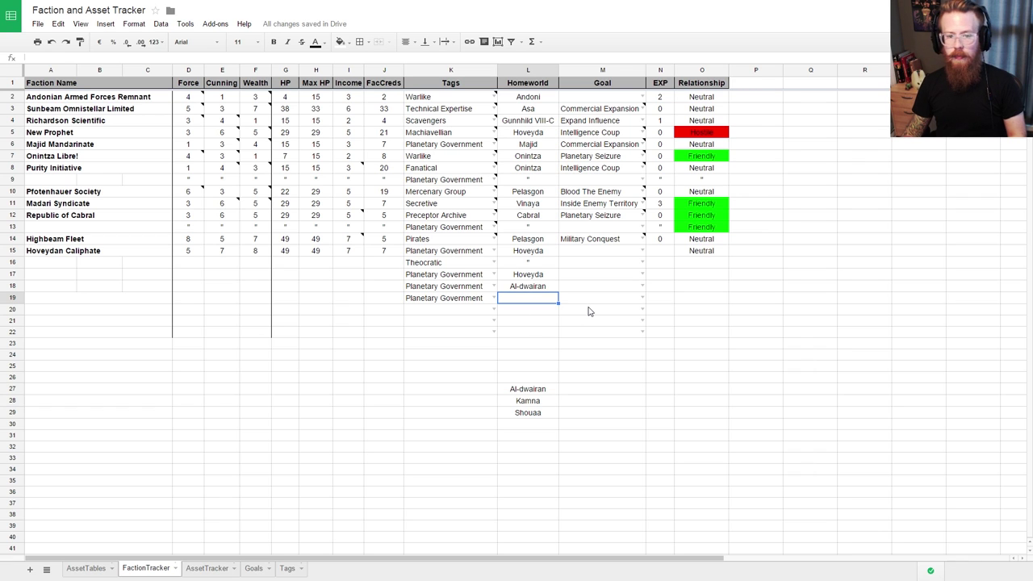
pyautogui.write('Shouaa')
pyautogui.press('Return')
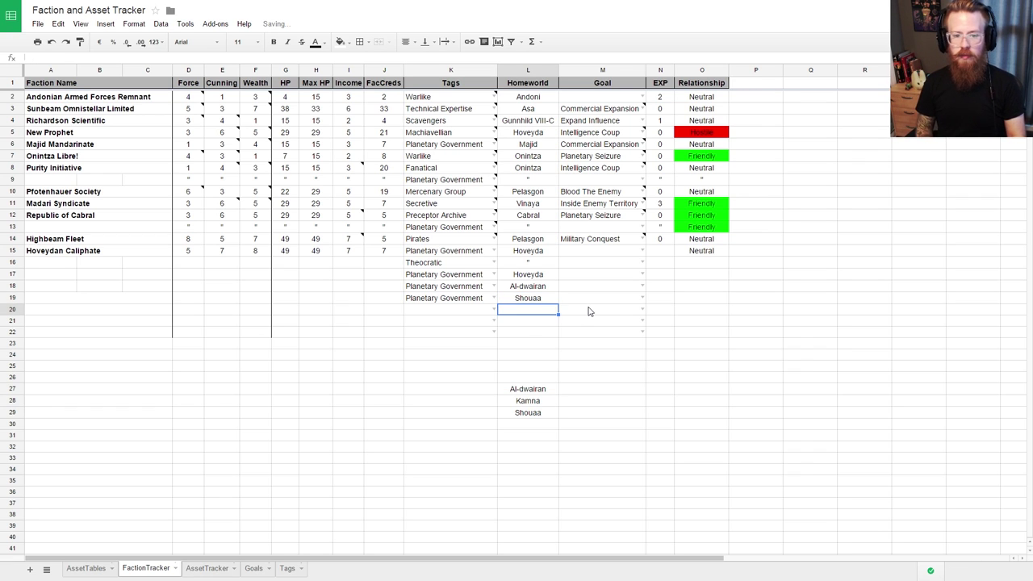
# Step: Clear the pasted planet names from L27:L29 below the faction table
pyautogui.press('Down')
pyautogui.press('Down')
pyautogui.press('Down')
pyautogui.press('Down')
pyautogui.press('Down')
pyautogui.press('Down')
pyautogui.press('Down')
pyautogui.hotkey('shift', 'Down')
pyautogui.hotkey('shift', 'Down')
pyautogui.press('Delete')
# Step: Enter Kamna as the Homeworld in row 20 and give that row the Planetary Government tag
pyautogui.press('Up')
pyautogui.press('Up')
pyautogui.press('Up')
pyautogui.press('Up')
pyautogui.press('Up')
pyautogui.press('Up')
pyautogui.press('Up')
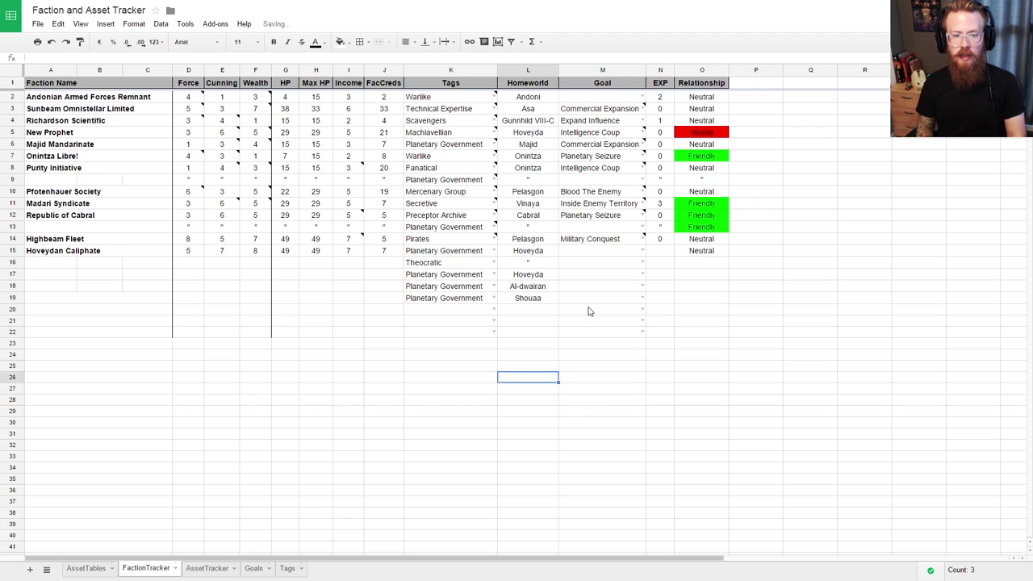
pyautogui.write('Kamna')
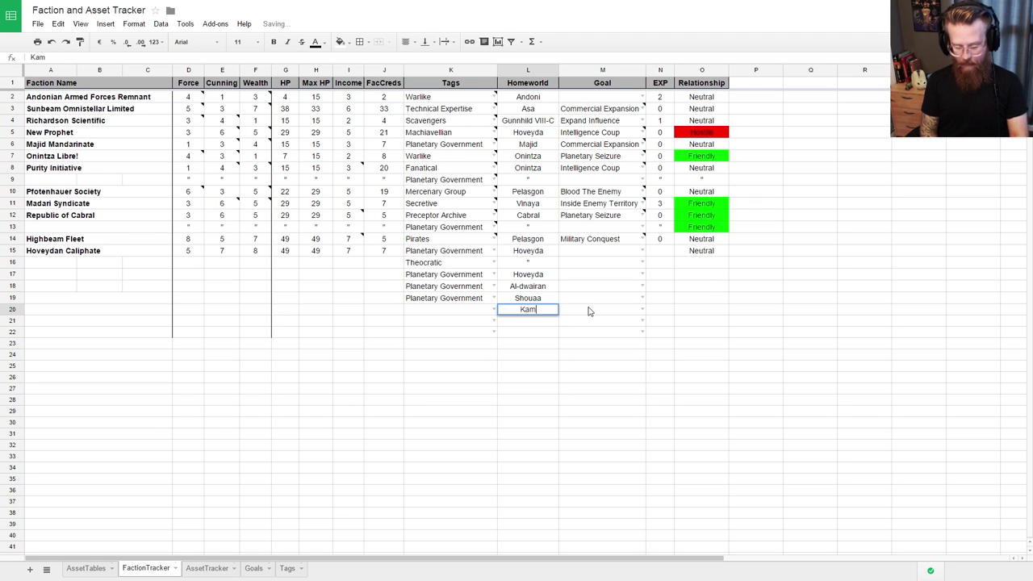
pyautogui.press('Return')
pyautogui.press('Up')
pyautogui.press('Left')
pyautogui.write('pla')
pyautogui.press('Return')
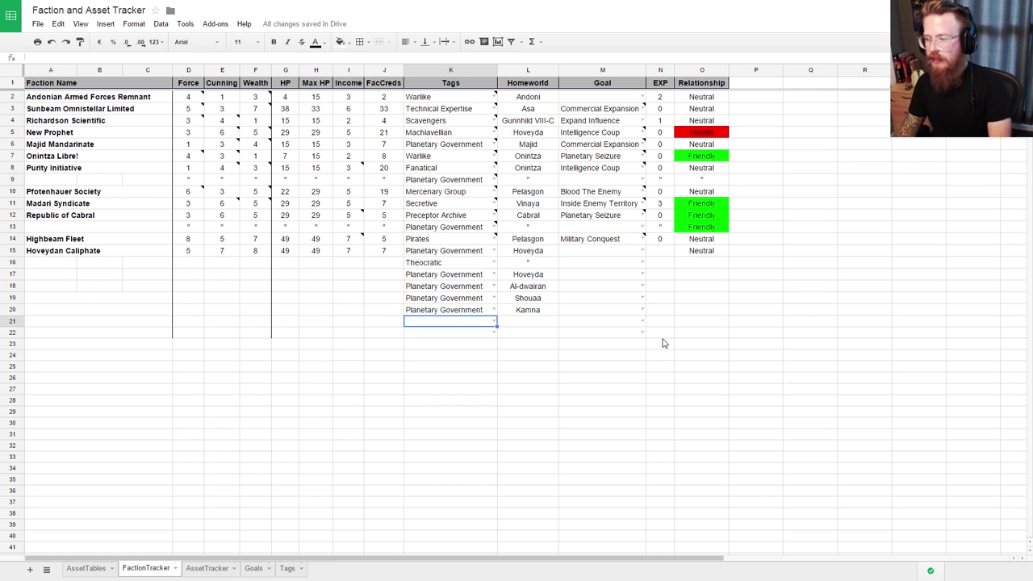
pyautogui.press('Up')
pyautogui.press('Up')
pyautogui.press('Up')
pyautogui.press('Down')
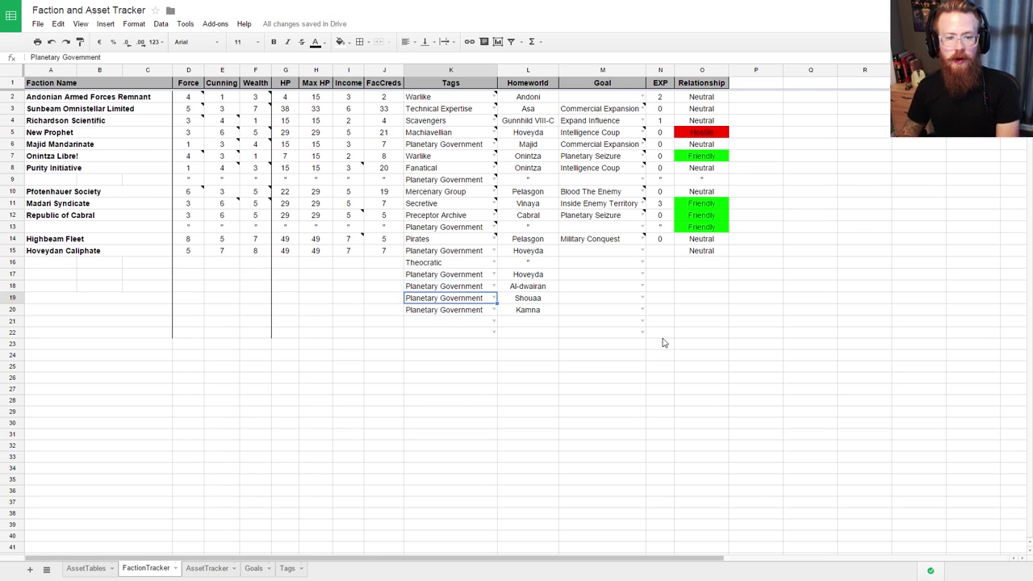
pyautogui.press('Down')
pyautogui.press('Down')
pyautogui.press('Up')
pyautogui.press('Right')
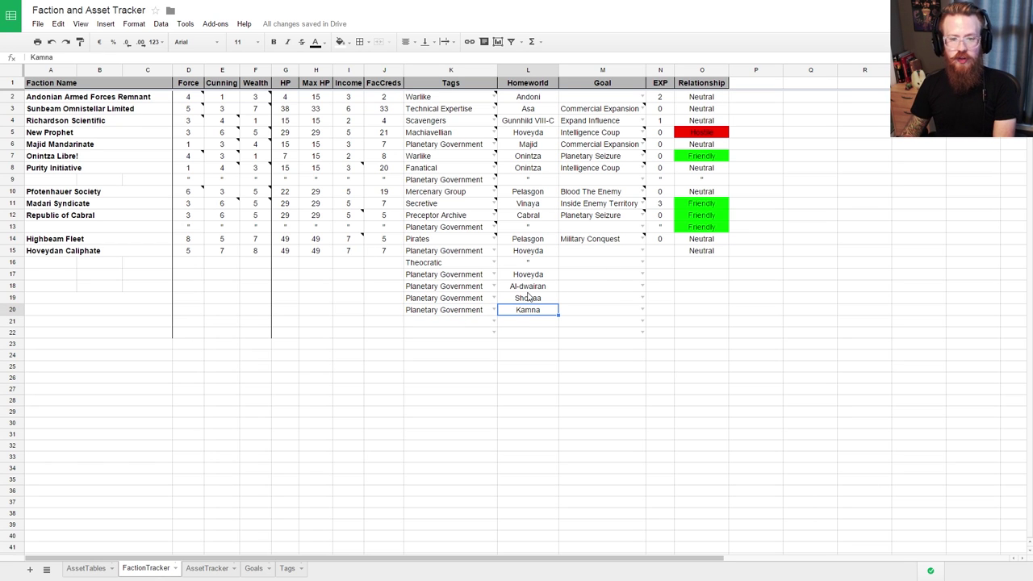
# Step: Copy the Theocratic tag's description from the Tags sheet and return to the FactionTracker sheet
pyautogui.click(284, 568)
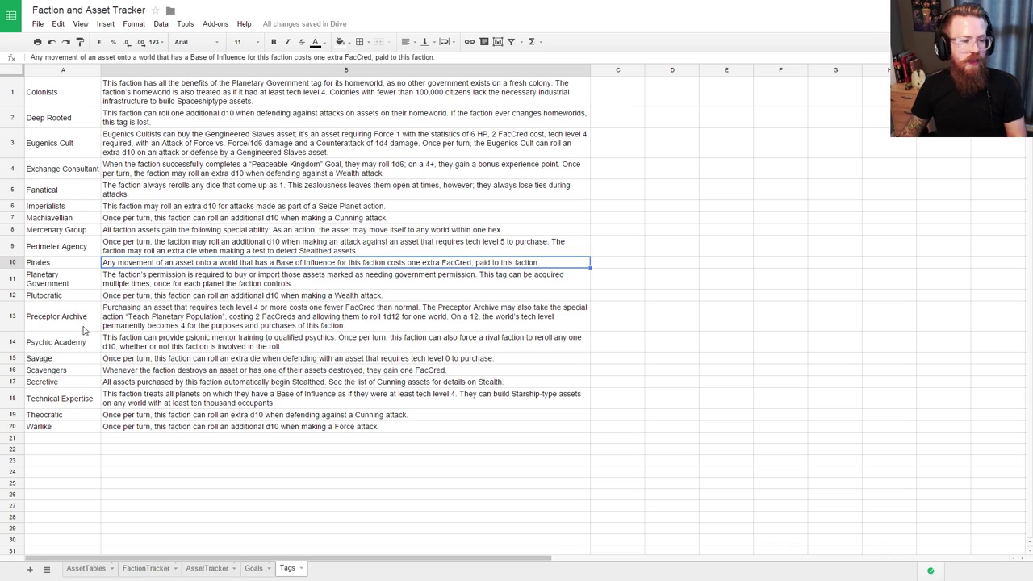
pyautogui.click(142, 414)
pyautogui.hotkey('ctrl', 'c')
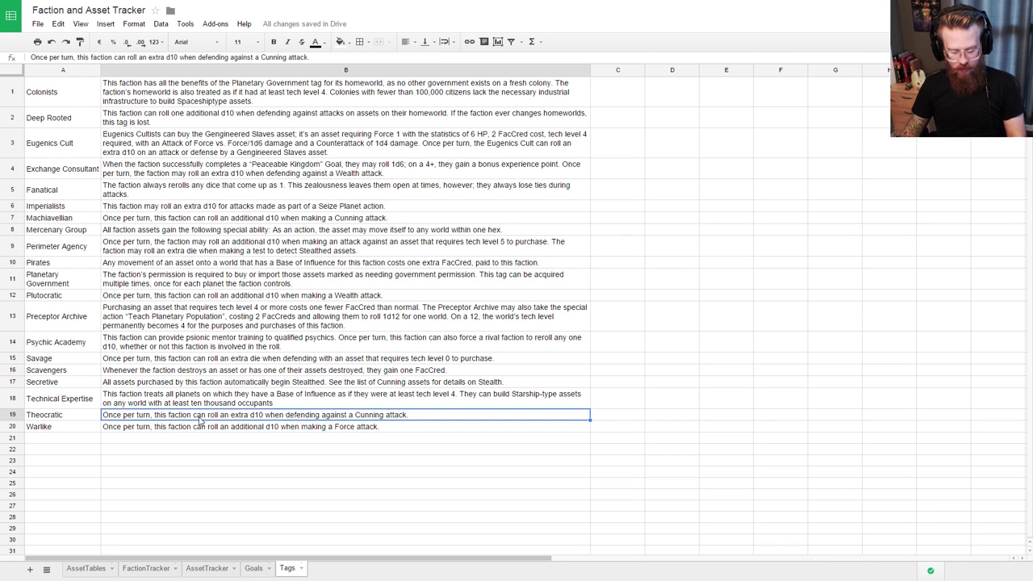
pyautogui.click(148, 568)
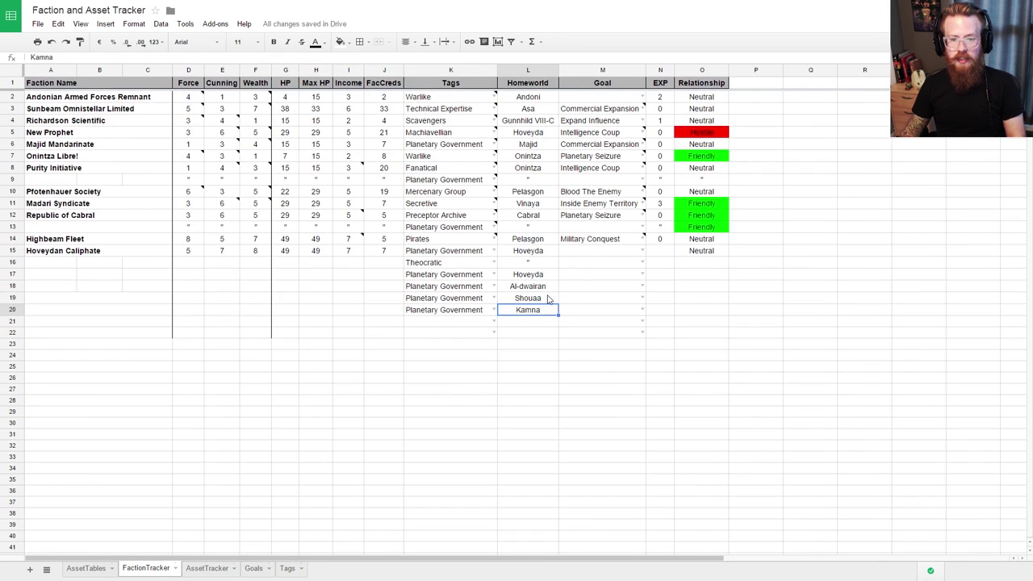
pyautogui.click(456, 263)
pyautogui.click(597, 267)
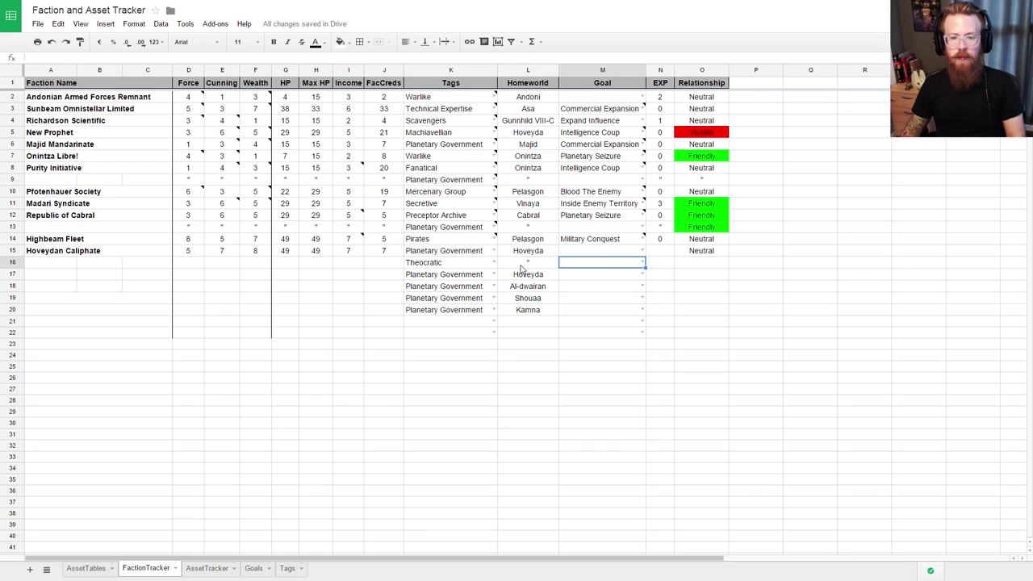
pyautogui.click(474, 266)
pyautogui.rightClick(472, 267)
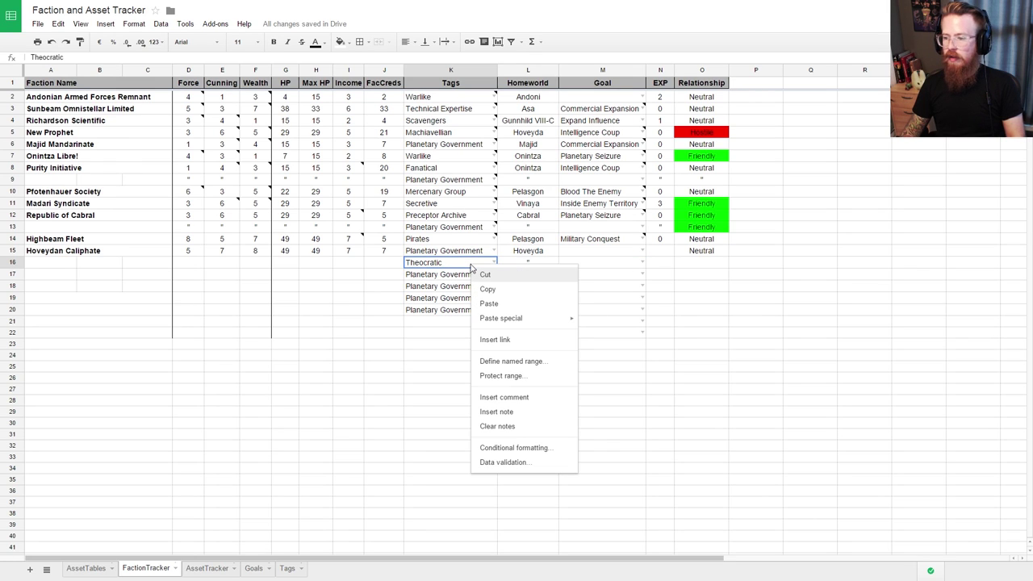
pyautogui.click(384, 352)
# Step: Clear the duplicate Planetary Government tag and Hoveyda homeworld in row 17, and delete that row
pyautogui.click(540, 281)
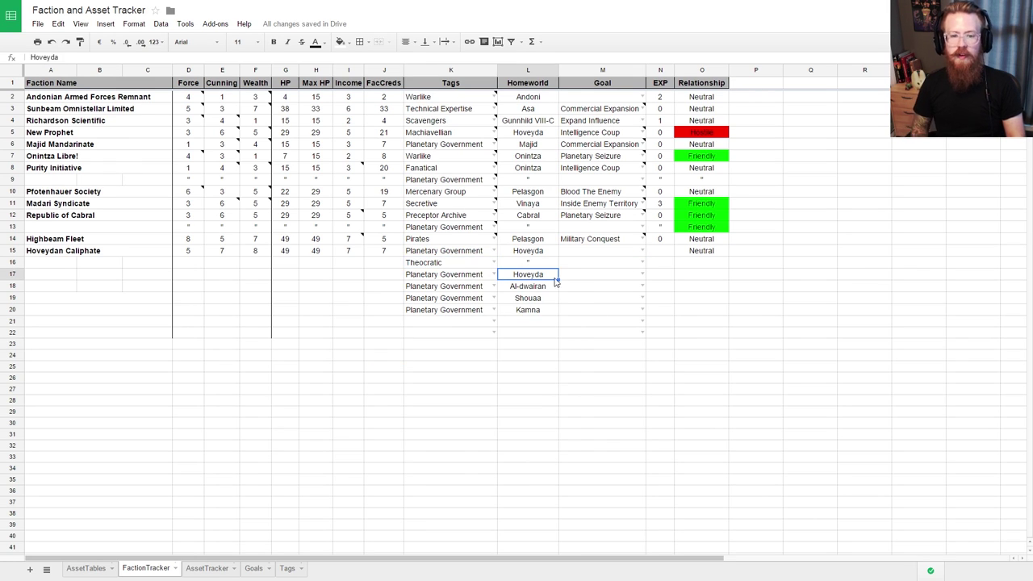
pyautogui.hotkey('shift', 'Left')
pyautogui.press('Delete')
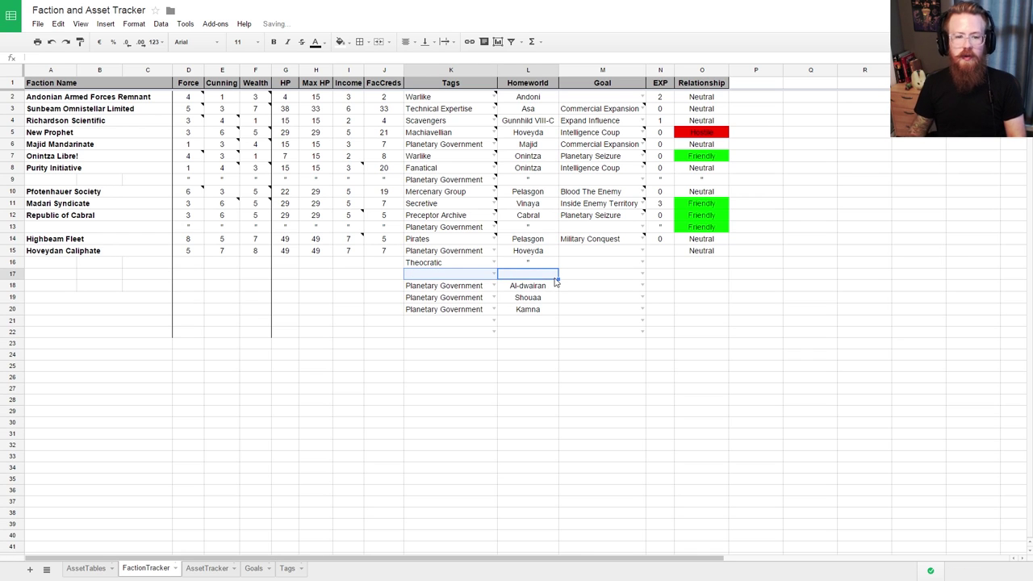
pyautogui.click(12, 274)
pyautogui.rightClick(12, 274)
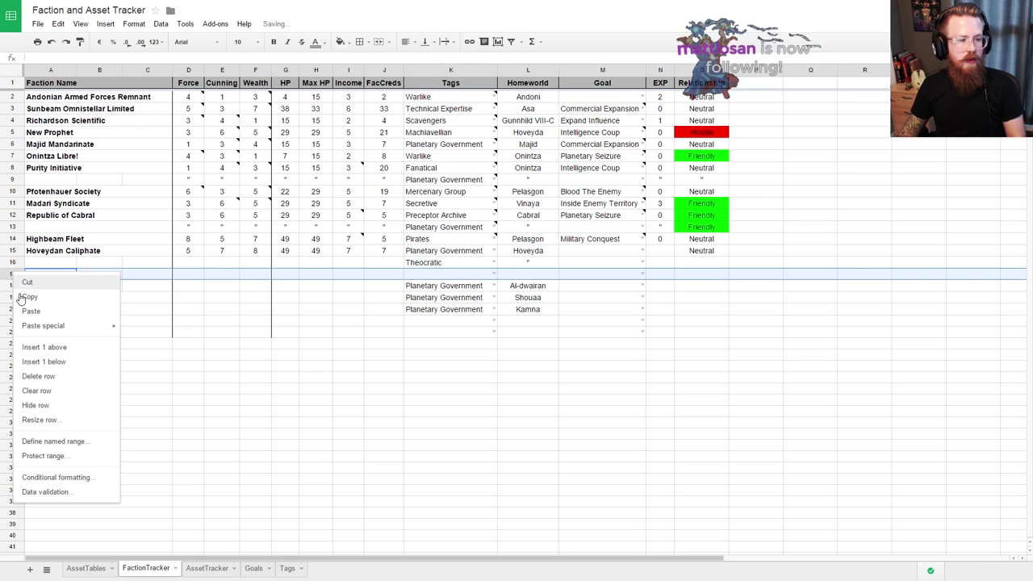
pyautogui.click(46, 374)
# Step: Add a note to the Theocratic tag in row 16 containing the copied tag description
pyautogui.click(592, 254)
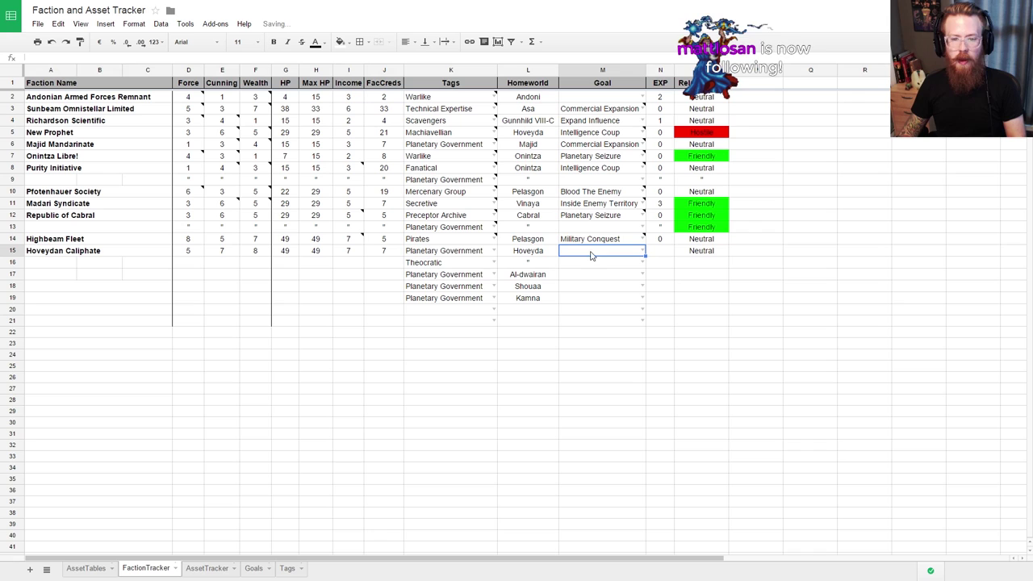
pyautogui.click(448, 255)
pyautogui.click(425, 264)
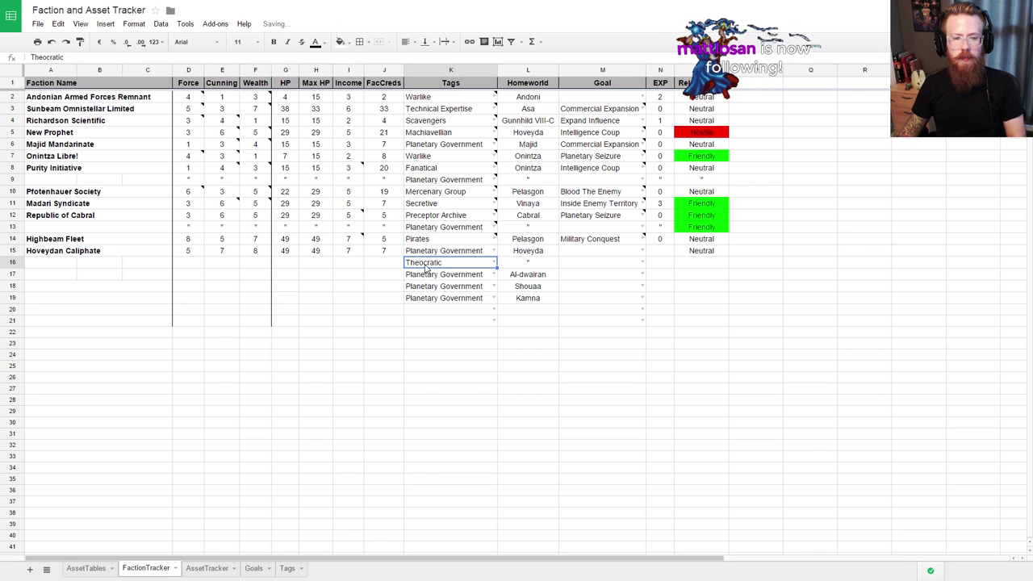
pyautogui.rightClick(425, 267)
pyautogui.click(458, 412)
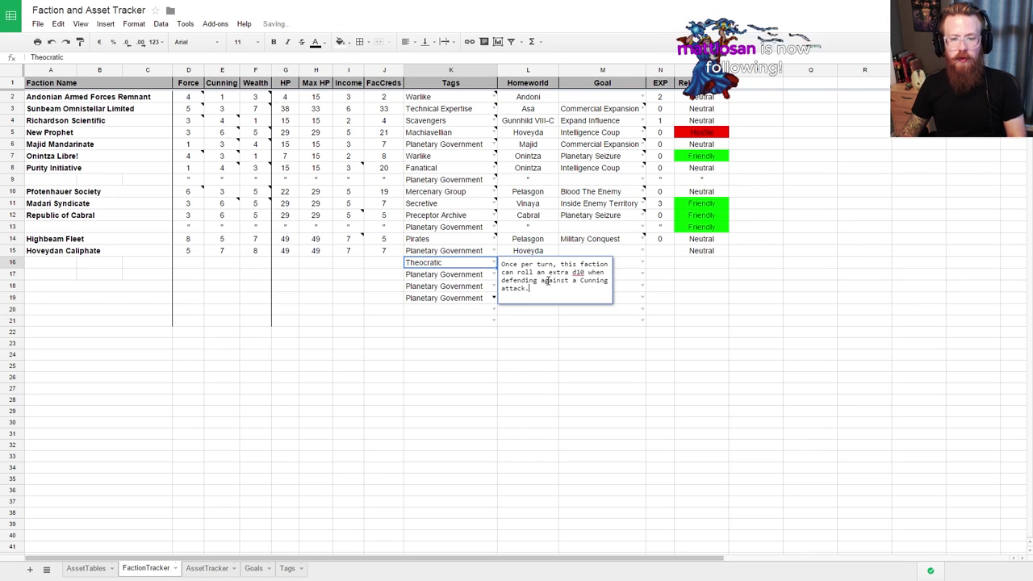
pyautogui.click(804, 477)
# Step: Set the Relationship in row 16 of the faction tracker to Neutral
pyautogui.click(706, 262)
pyautogui.write('Neutral')
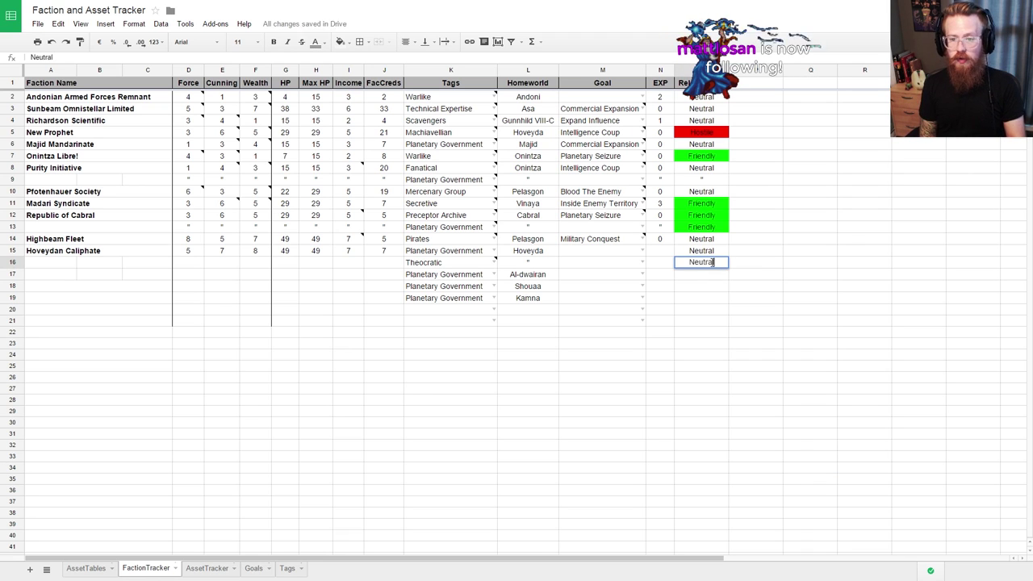
pyautogui.press('Return')
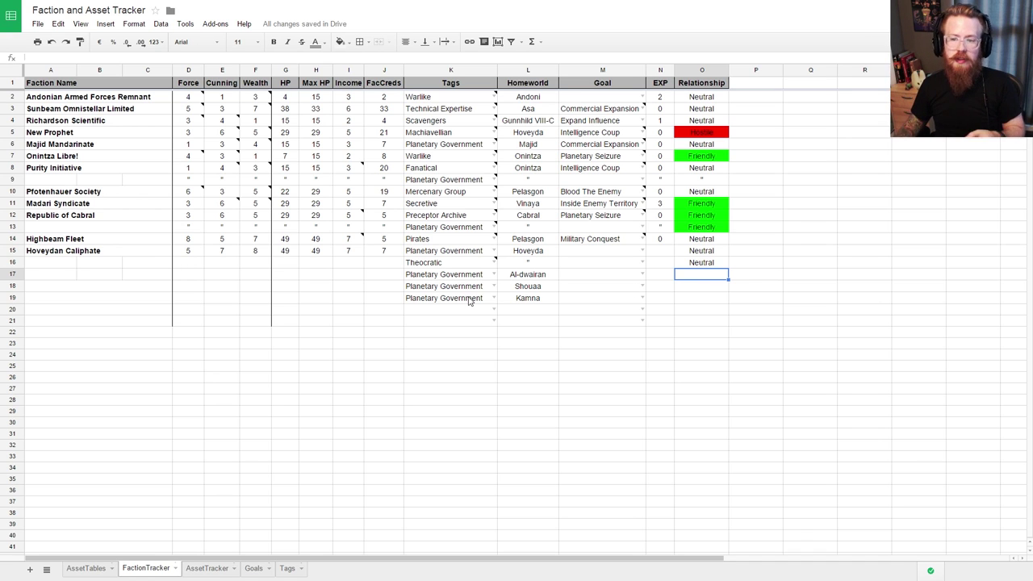
# Step: Look over the Wealth and Cunning assets on the AssetTables sheet and return to the FactionTracker sheet
pyautogui.click(84, 568)
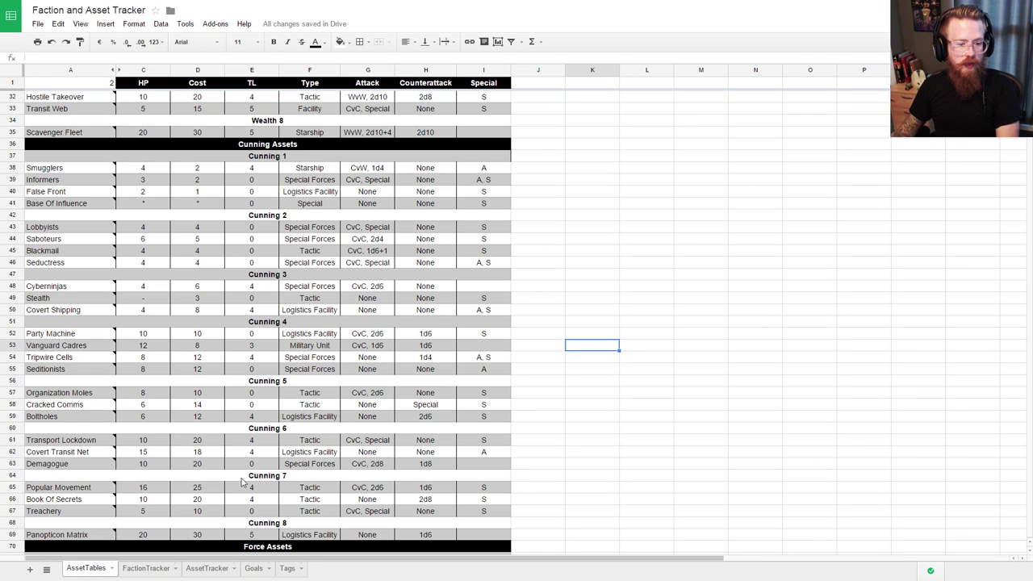
pyautogui.scroll(-3, 525, 392)
pyautogui.scroll(5, 539, 391)
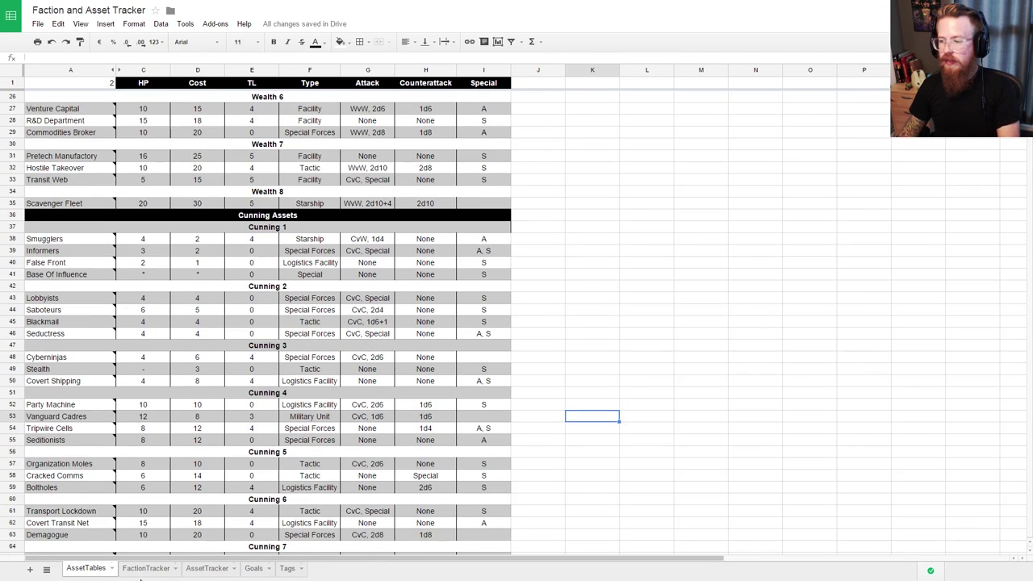
pyautogui.click(142, 571)
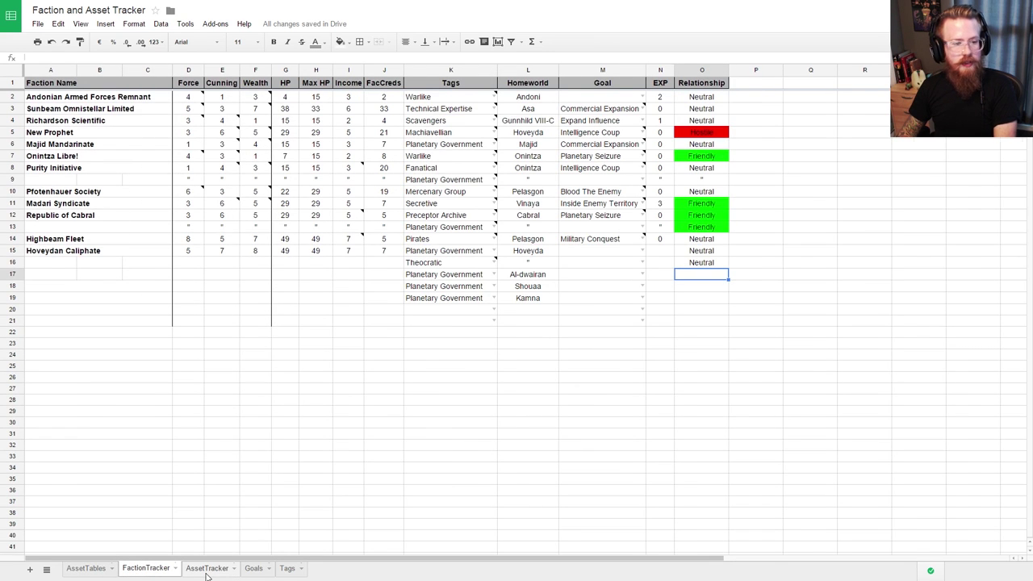
# Step: Enter Hoveydan Caliphate as the Owner in rows 64 to 71 of the AssetTracker sheet
pyautogui.click(206, 568)
pyautogui.scroll(-3, 105, 468)
pyautogui.click(146, 405)
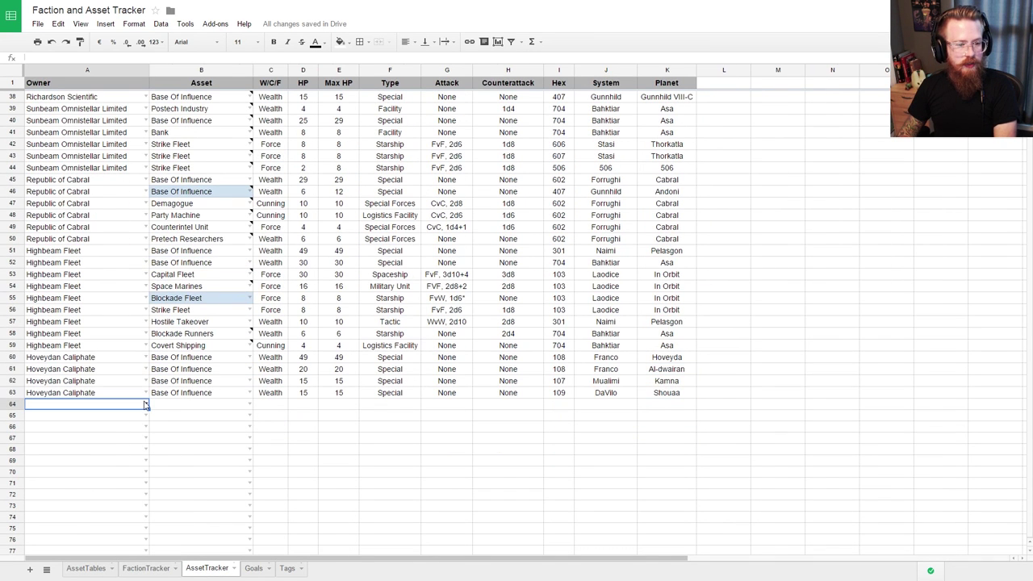
pyautogui.click(145, 405)
pyautogui.write('Ho')
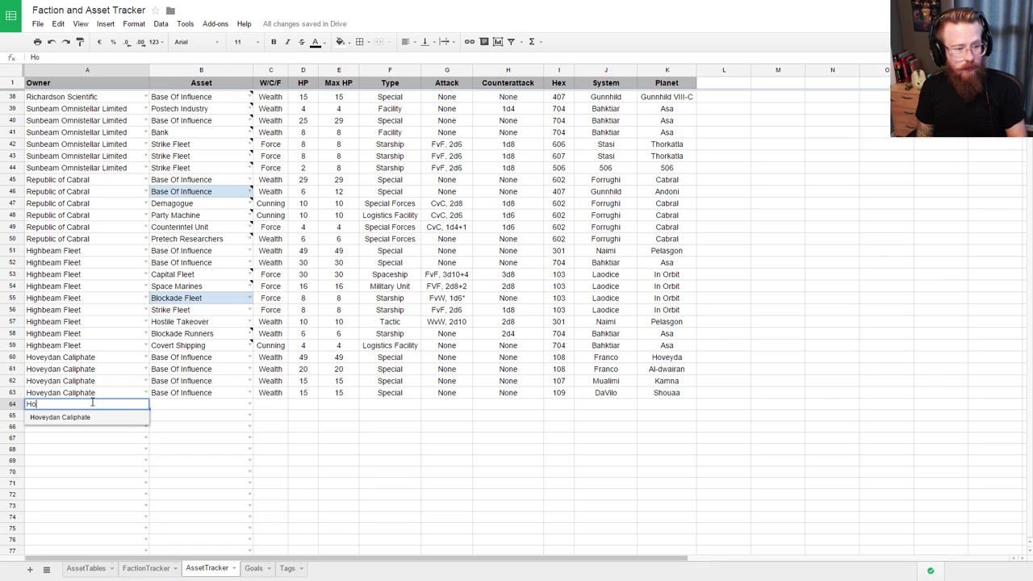
pyautogui.press('Return')
pyautogui.write('hov')
pyautogui.press('Return')
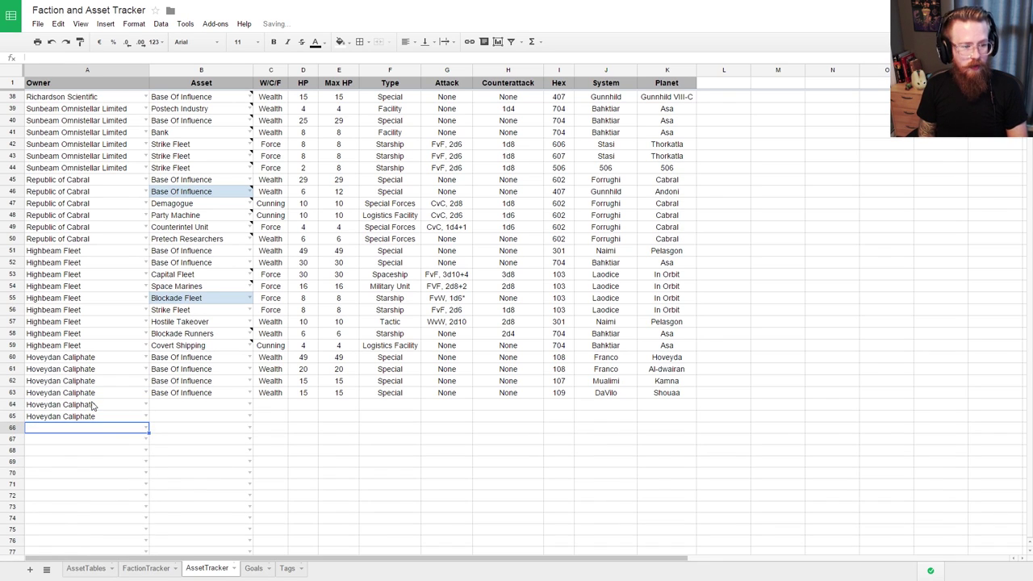
pyautogui.write('hov')
pyautogui.press('Return')
pyautogui.write('hov')
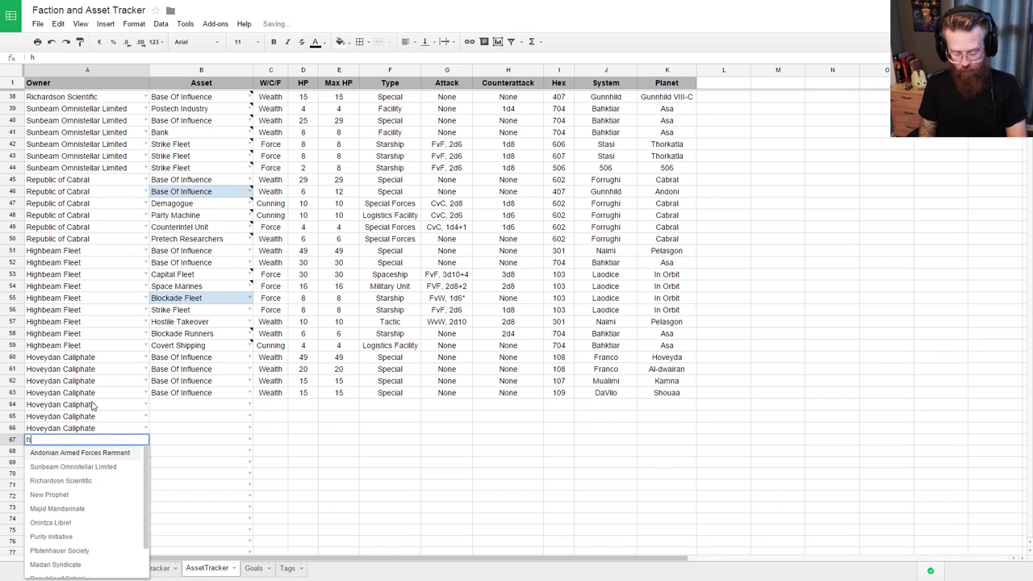
pyautogui.press('Return')
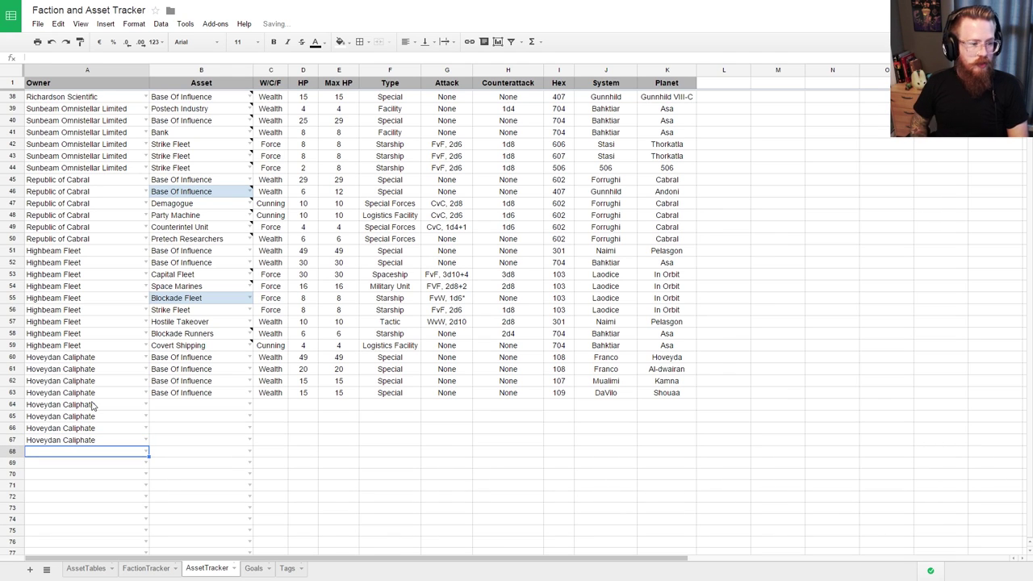
pyautogui.write('hov')
pyautogui.press('Return')
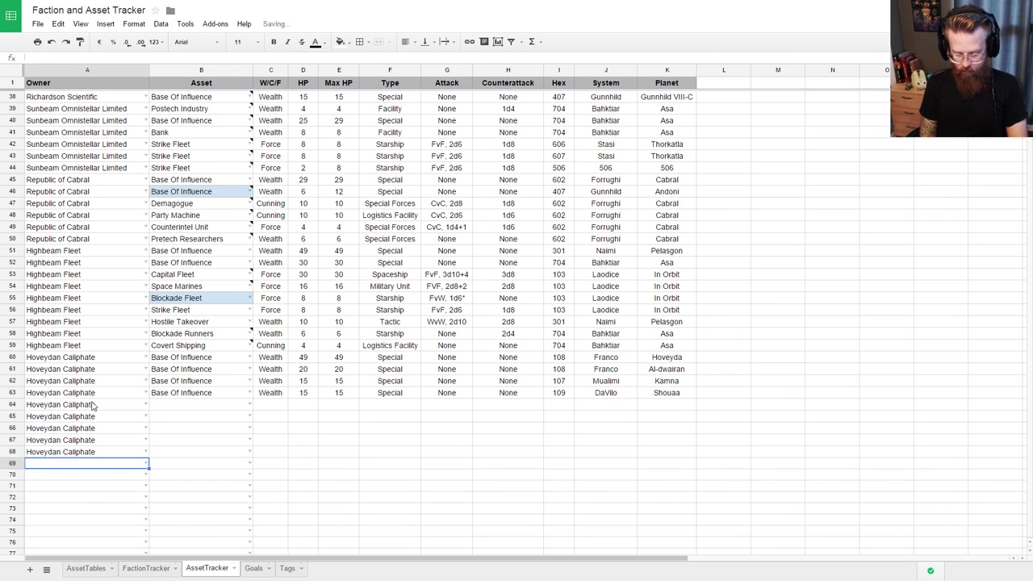
pyautogui.write('hov')
pyautogui.press('Return')
pyautogui.write('hov')
pyautogui.press('Return')
pyautogui.write('hov')
pyautogui.press('Return')
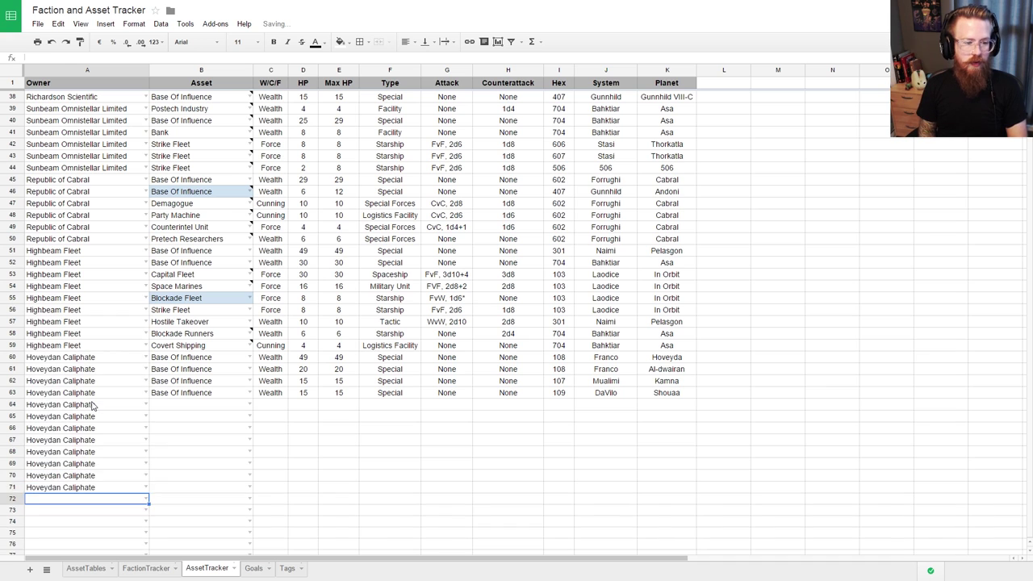
# Step: Select the empty Asset cell in row 64 and copy the Panopticon Matrix note text from the AssetTables sheet
pyautogui.press('Up')
pyautogui.press('Up')
pyautogui.press('Up')
pyautogui.press('Up')
pyautogui.press('Up')
pyautogui.press('Up')
pyautogui.press('Up')
pyautogui.press('Up')
pyautogui.press('Down')
pyautogui.press('Down')
pyautogui.press('Down')
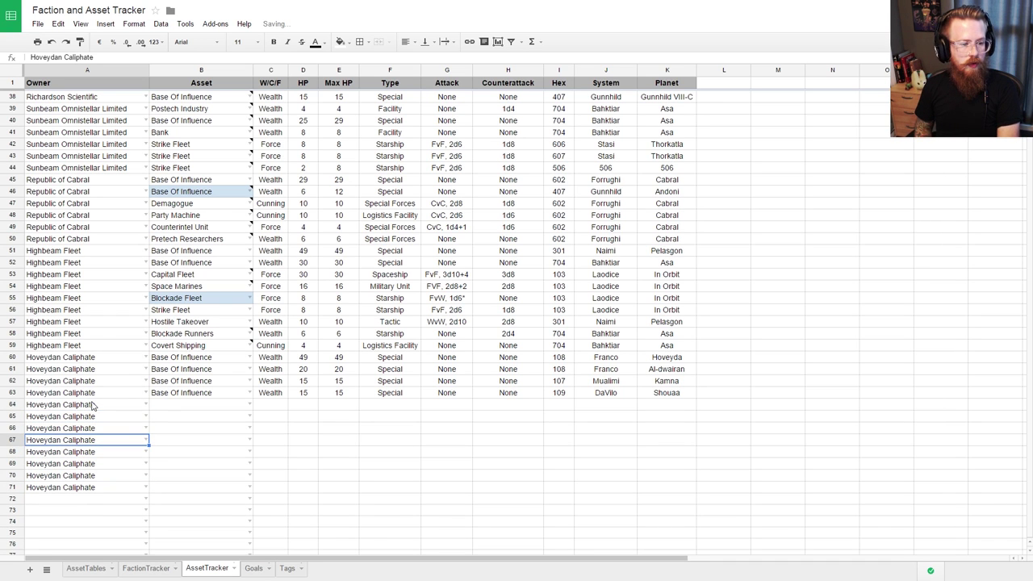
pyautogui.press('Up')
pyautogui.press('Up')
pyautogui.press('Right')
pyautogui.press('Up')
pyautogui.click(81, 569)
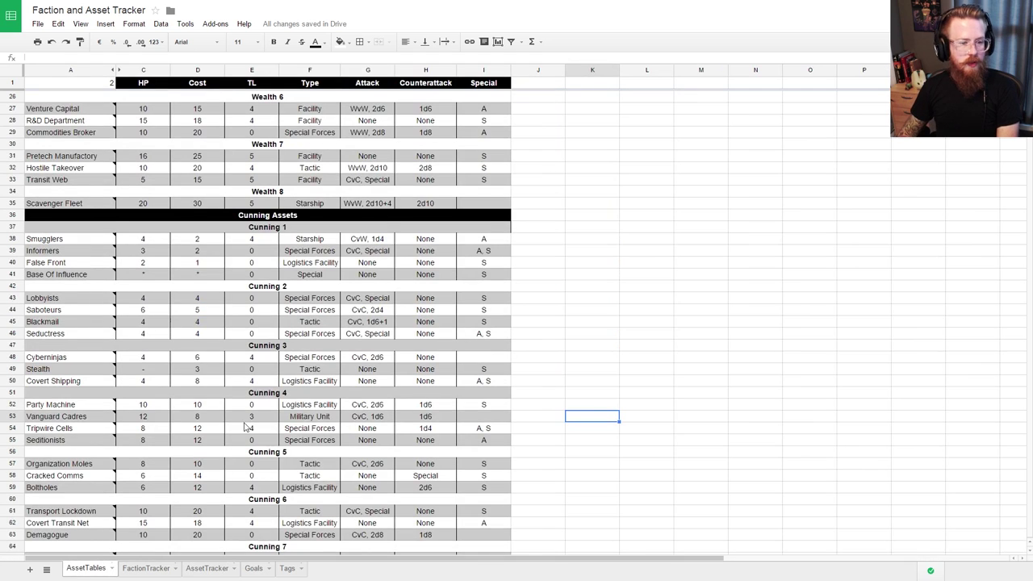
pyautogui.scroll(-4, 246, 428)
pyautogui.click(111, 463)
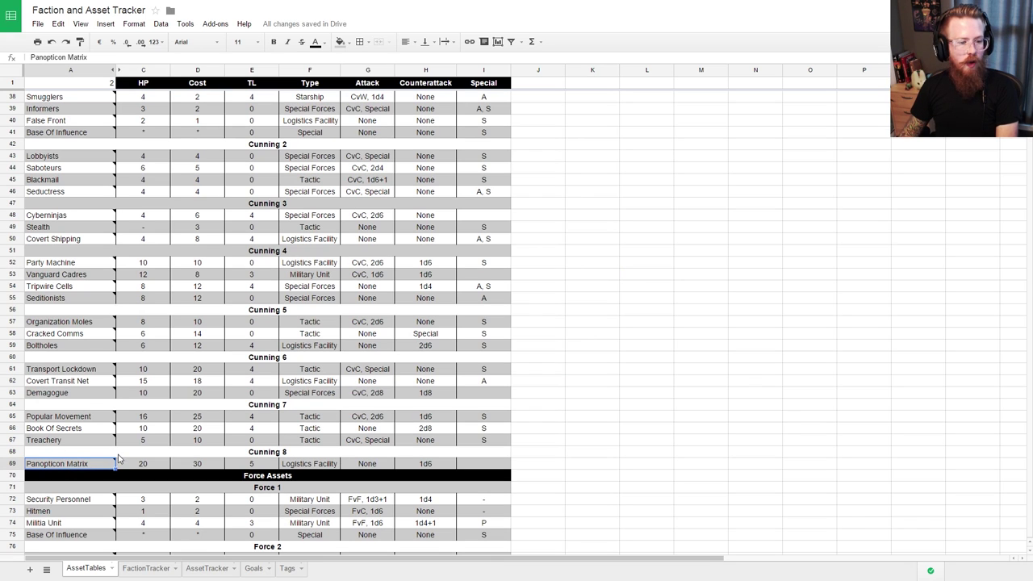
pyautogui.moveTo(114, 456)
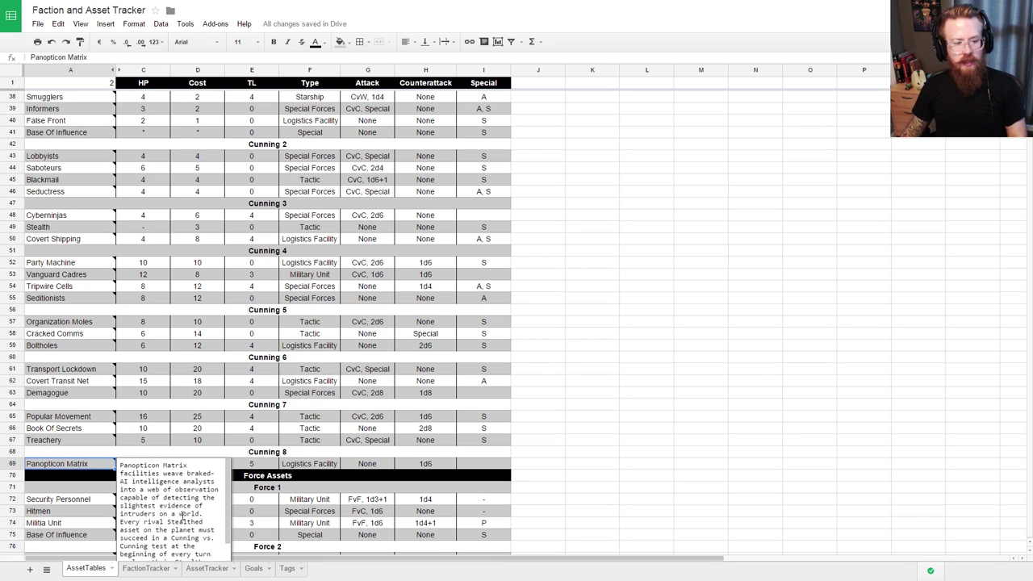
pyautogui.scroll(-1, 182, 515)
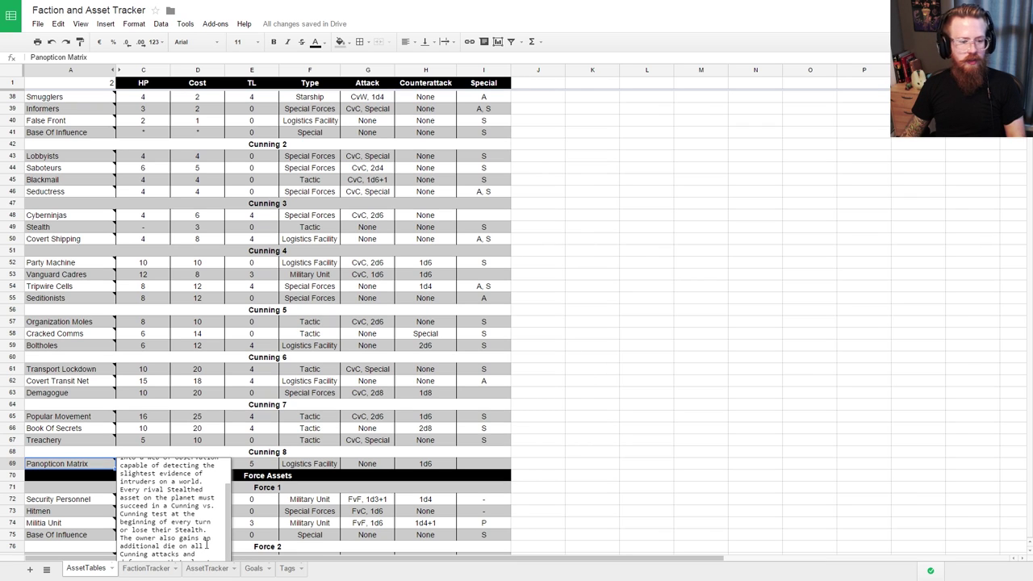
pyautogui.scroll(1, 200, 537)
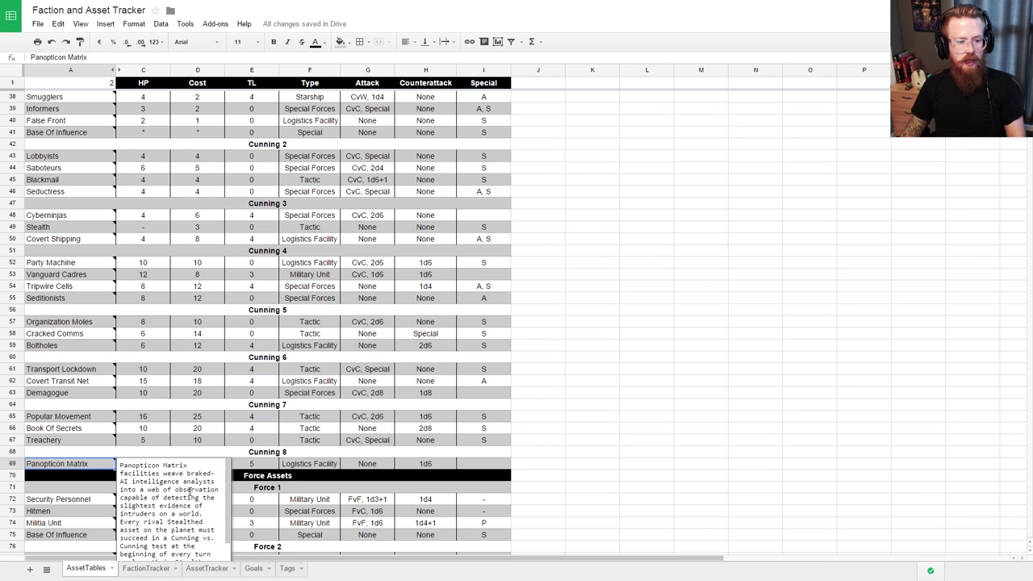
pyautogui.hotkey('ctrl', 'a')
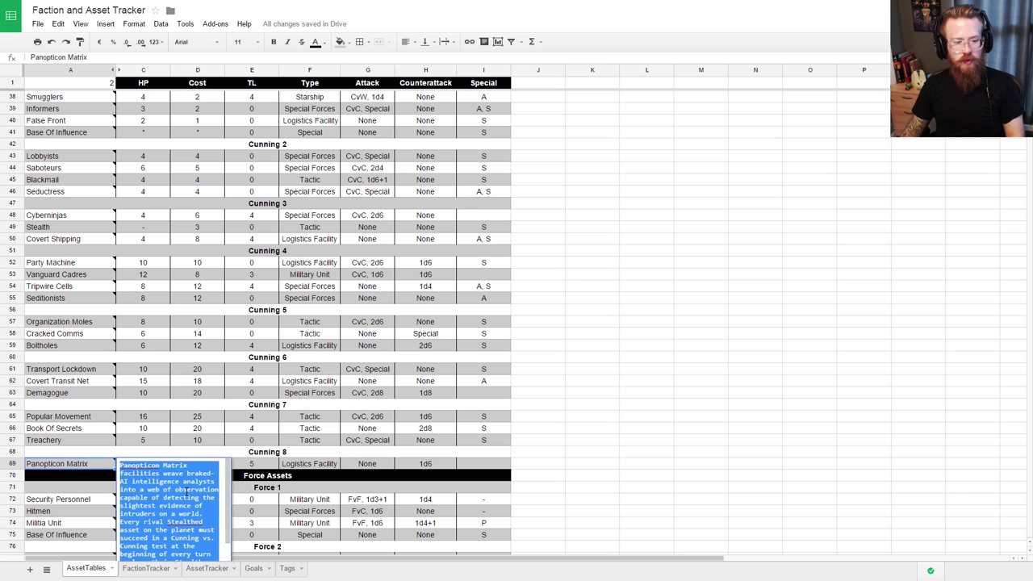
pyautogui.click(67, 464)
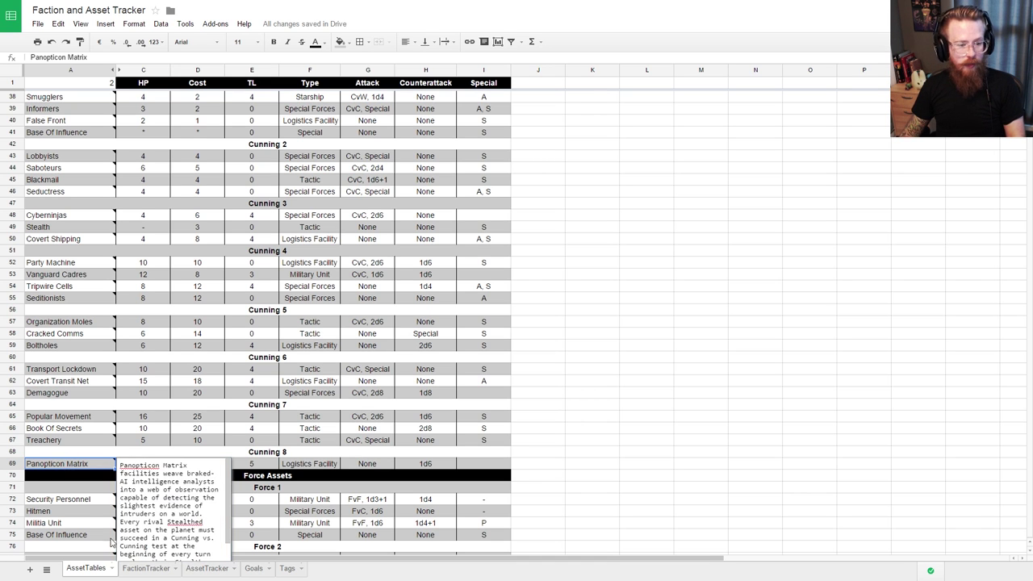
# Step: Enter Panopticon Matrix as the Asset in row 64 of the AssetTracker sheet
pyautogui.click(146, 568)
pyautogui.click(197, 568)
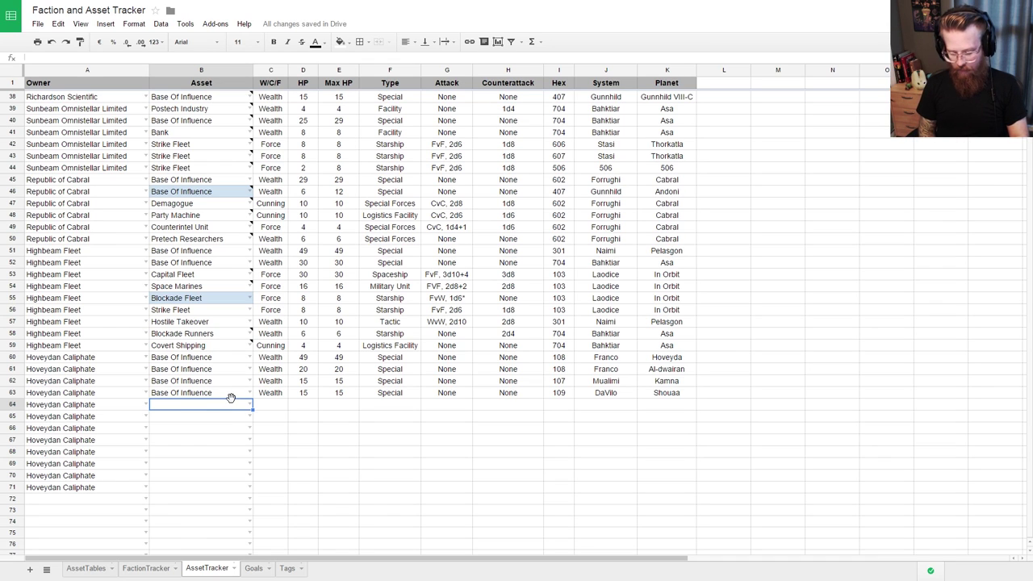
pyautogui.write('Pan')
pyautogui.press('Return')
pyautogui.press('Up')
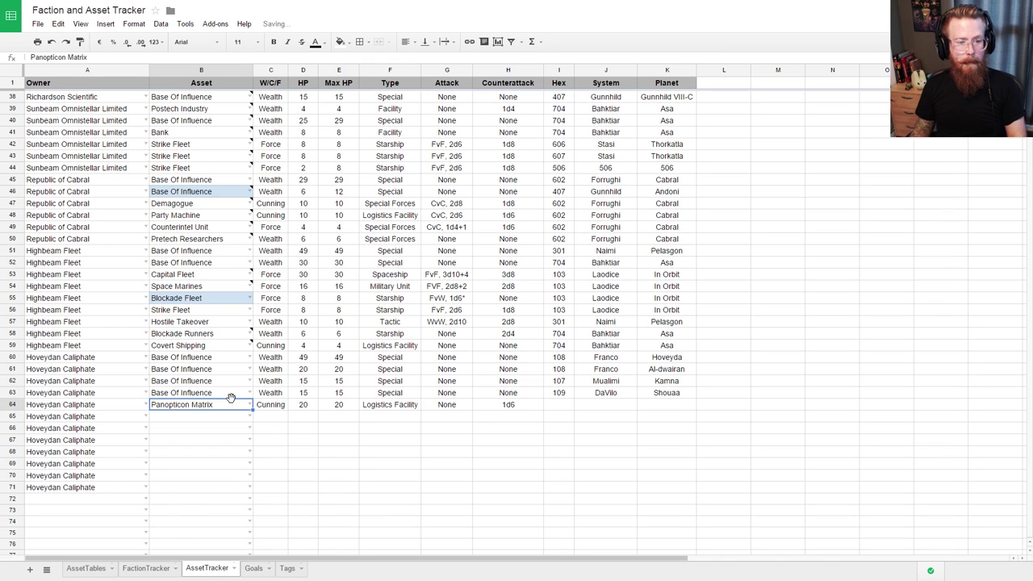
# Step: Add a note to the Panopticon Matrix asset in row 64 containing the copied description
pyautogui.rightClick(211, 410)
pyautogui.moveTo(263, 256)
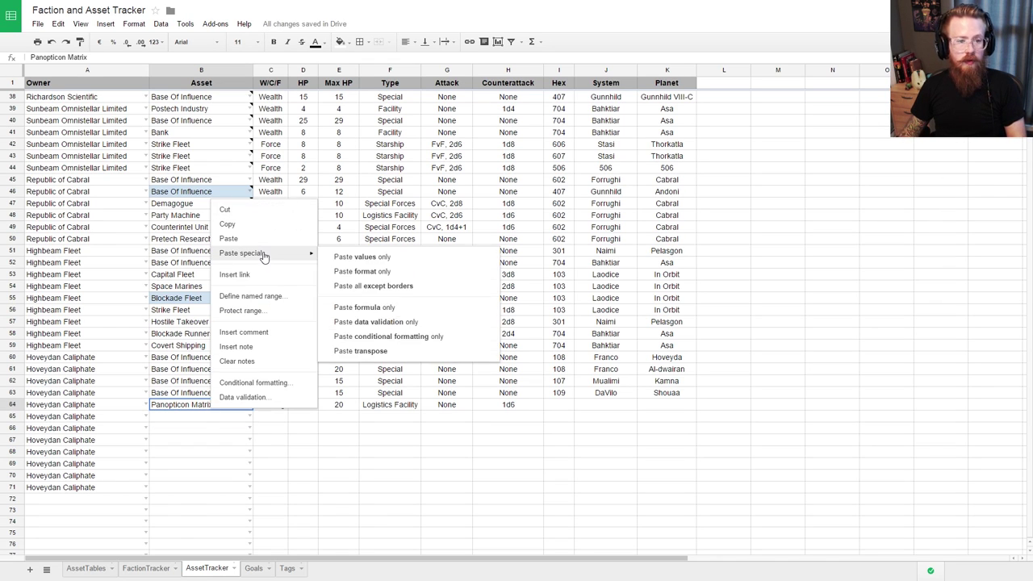
pyautogui.click(236, 346)
pyautogui.hotkey('ctrl', 'v')
pyautogui.click(521, 509)
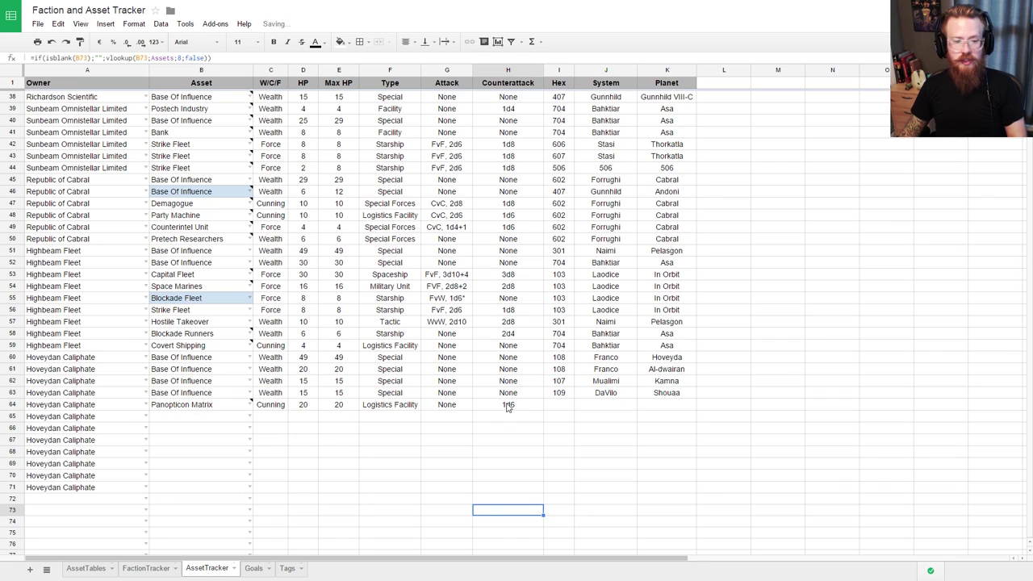
# Step: Copy the Hex, System and Planet values 108, Franco and Hoveyda from row 60 into the Panopticon Matrix row
pyautogui.click(556, 406)
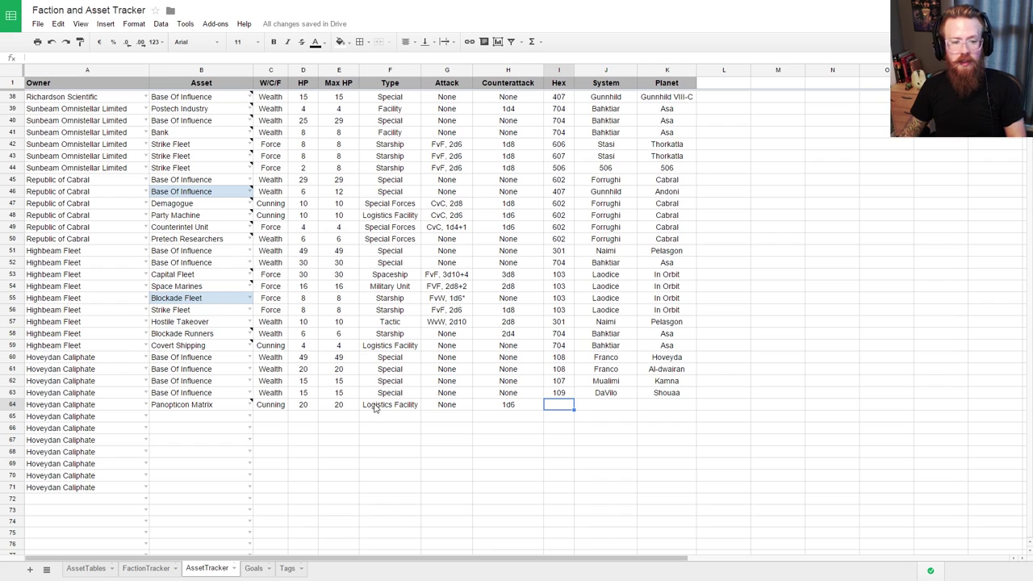
pyautogui.moveTo(559, 357); pyautogui.dragTo(666, 362)
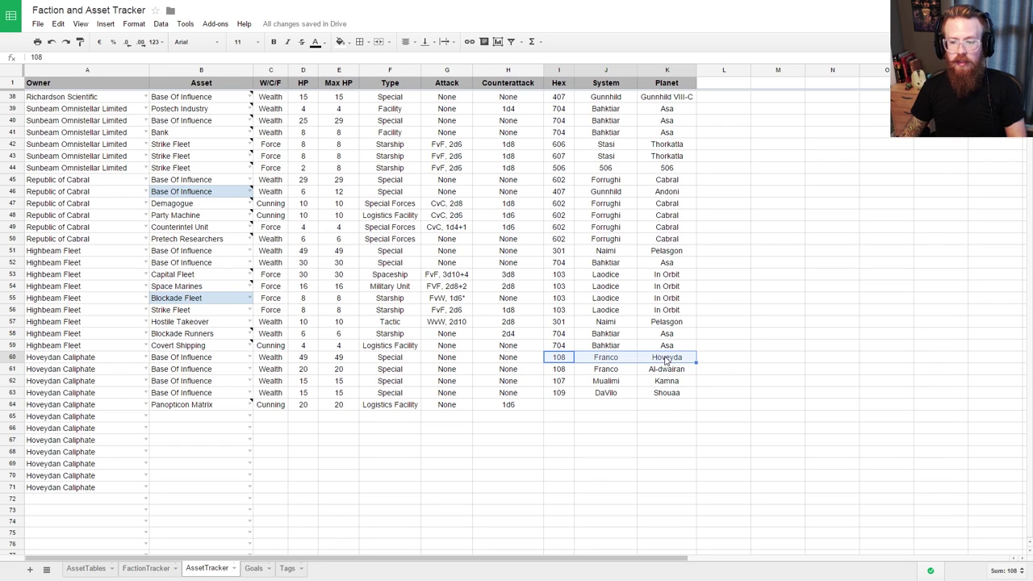
pyautogui.hotkey('ctrl', 'c')
pyautogui.click(564, 405)
pyautogui.hotkey('ctrl', 'v')
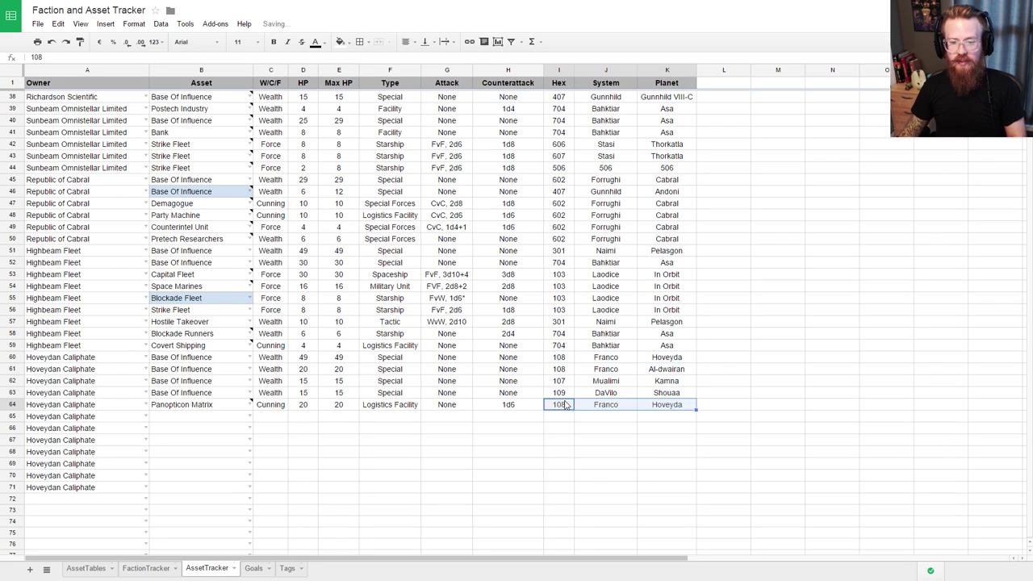
pyautogui.click(543, 417)
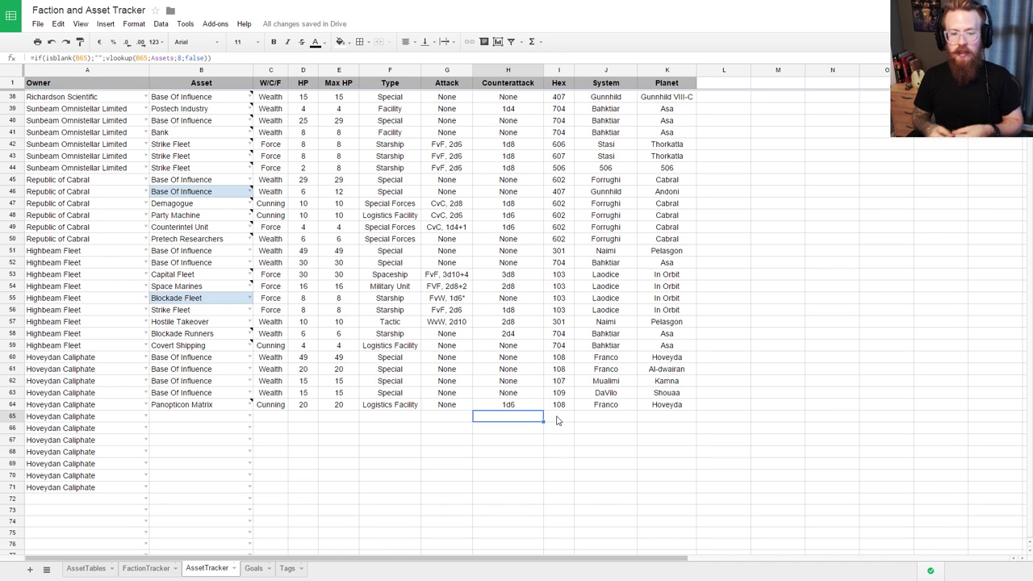
# Step: On the FactionTracker sheet, set the Hoveydan Caliphate's Wealth to 7 and its Cunning to 8
pyautogui.click(143, 568)
pyautogui.click(255, 251)
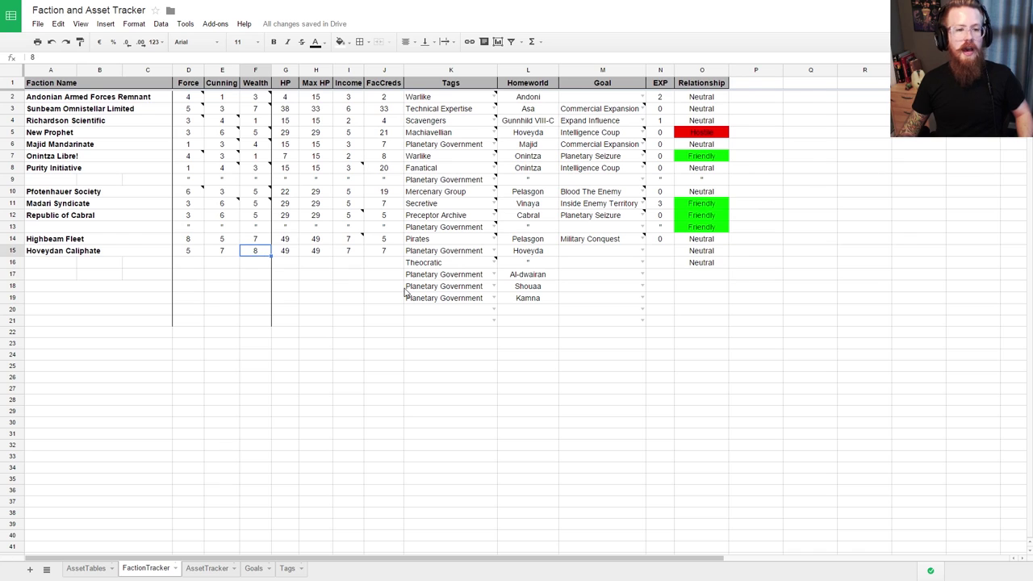
pyautogui.write('7')
pyautogui.press('Return')
pyautogui.press('Left')
pyautogui.press('Up')
pyautogui.write('8')
pyautogui.press('Return')
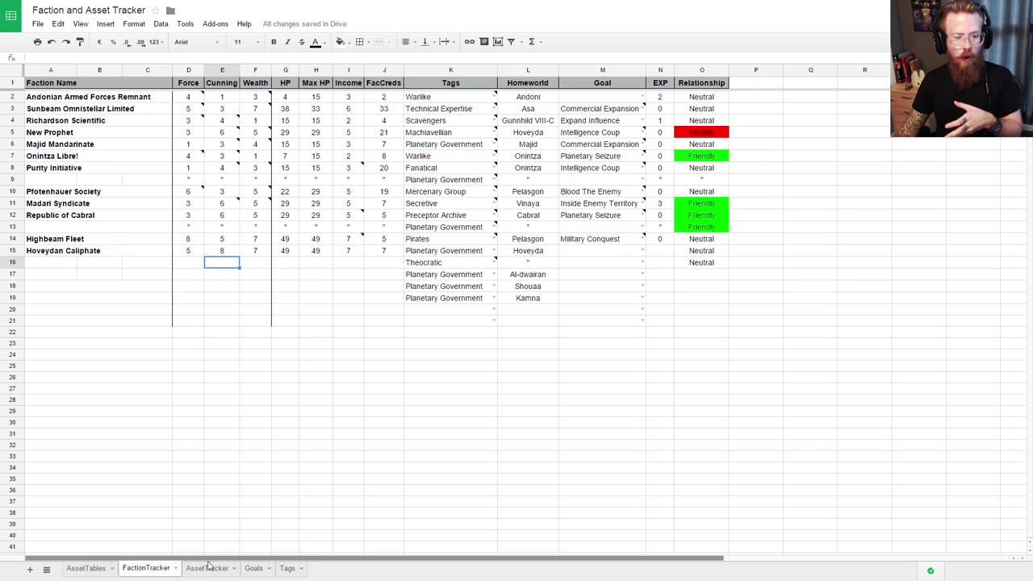
# Step: Review the Cunning 7 asset notes in the AssetTables sheet and copy Popular Movement into the Asset cell of row 65 on AssetTracker
pyautogui.click(85, 568)
pyautogui.scroll(-2, 528, 401)
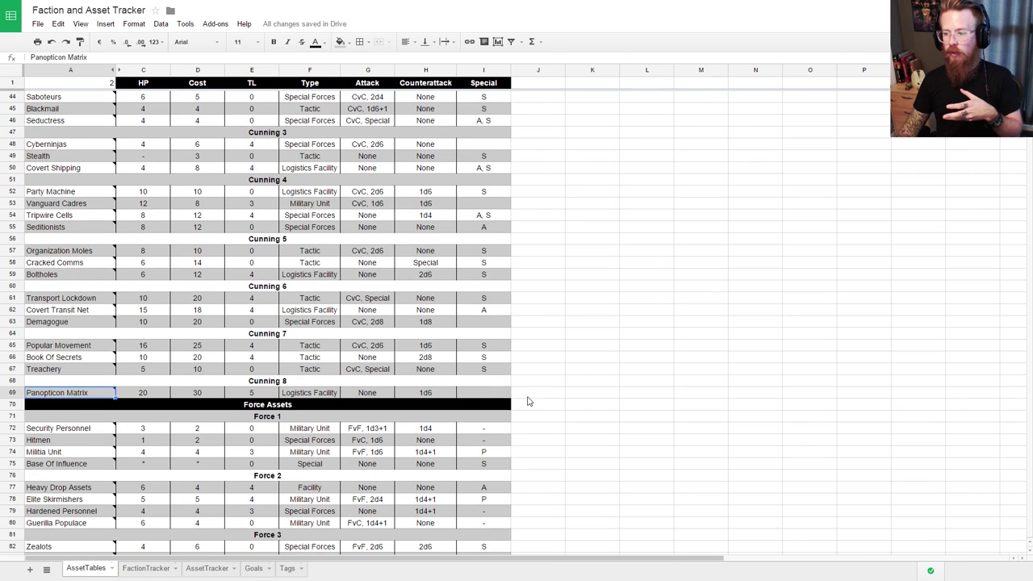
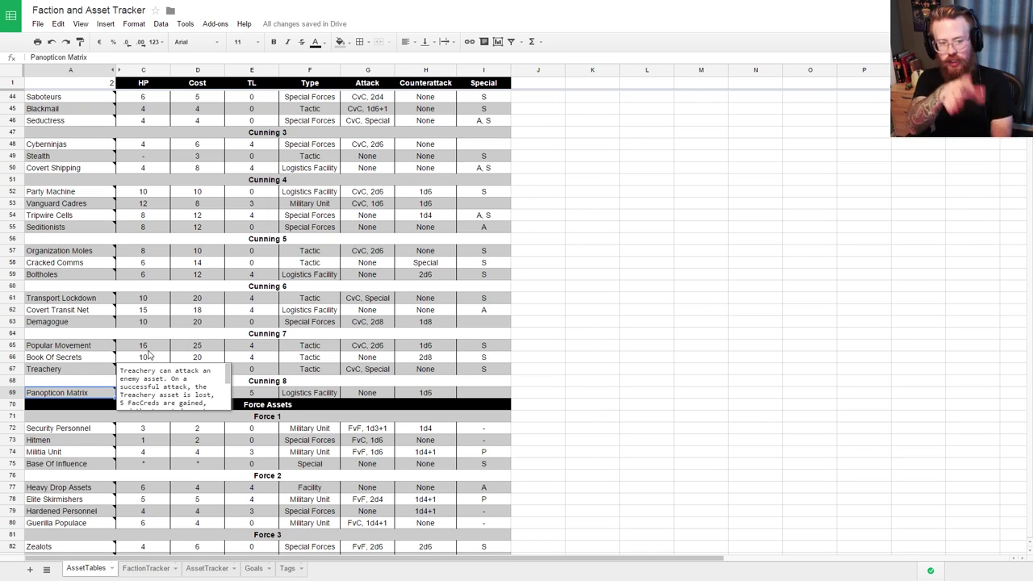
pyautogui.click(51, 373)
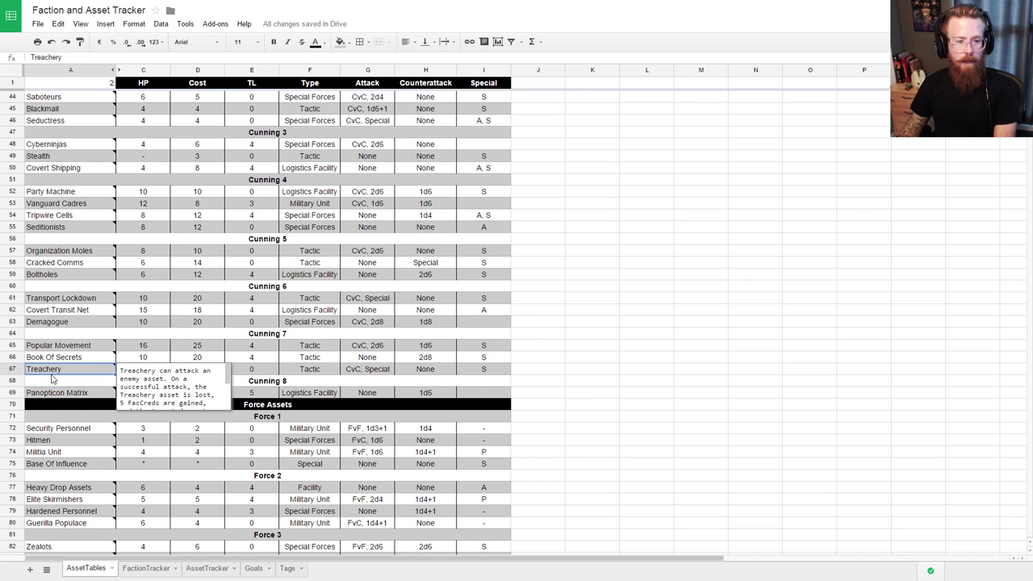
pyautogui.click(143, 568)
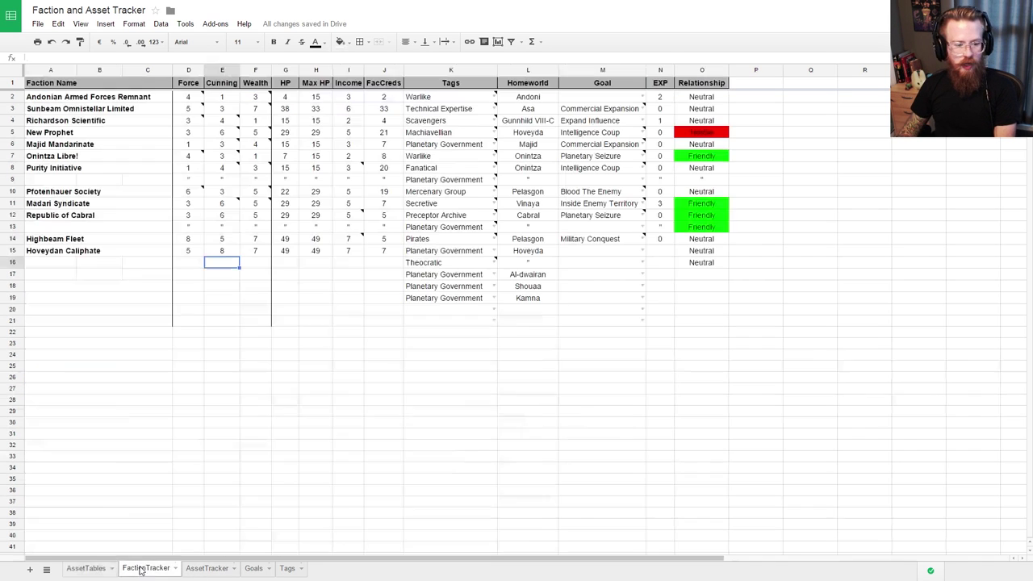
pyautogui.click(81, 568)
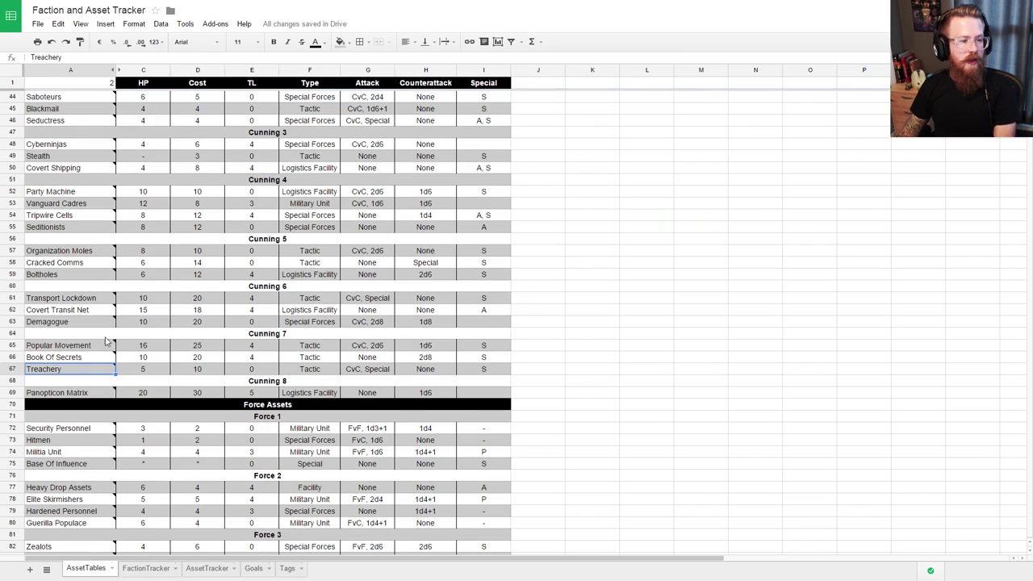
pyautogui.click(63, 360)
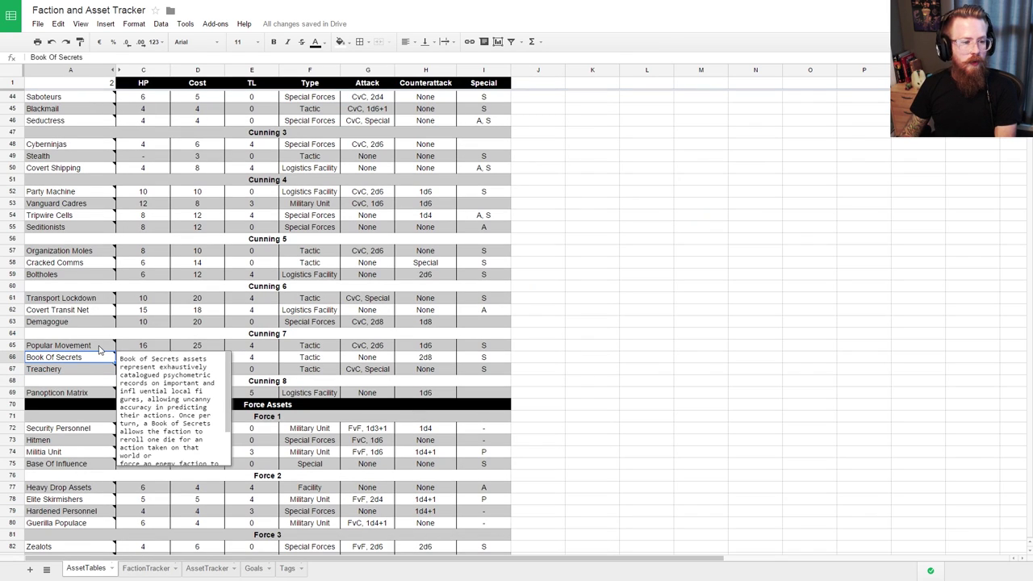
pyautogui.click(101, 347)
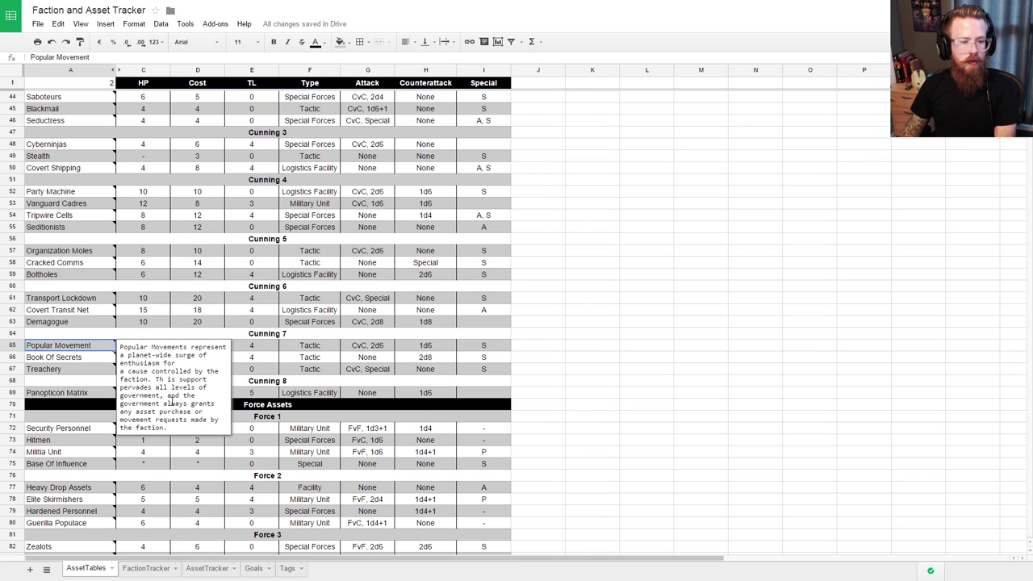
pyautogui.click(676, 390)
pyautogui.click(40, 347)
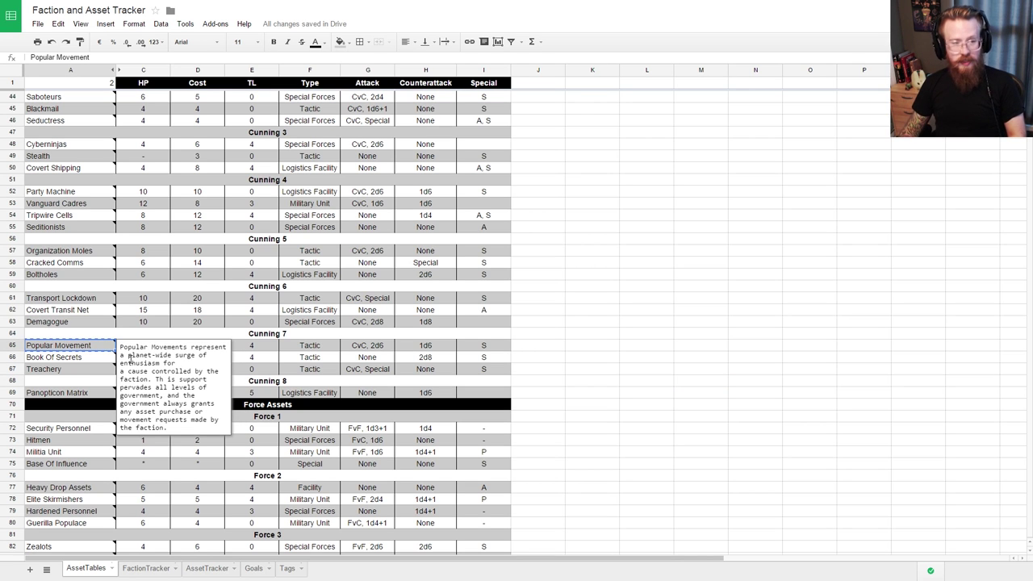
pyautogui.click(147, 568)
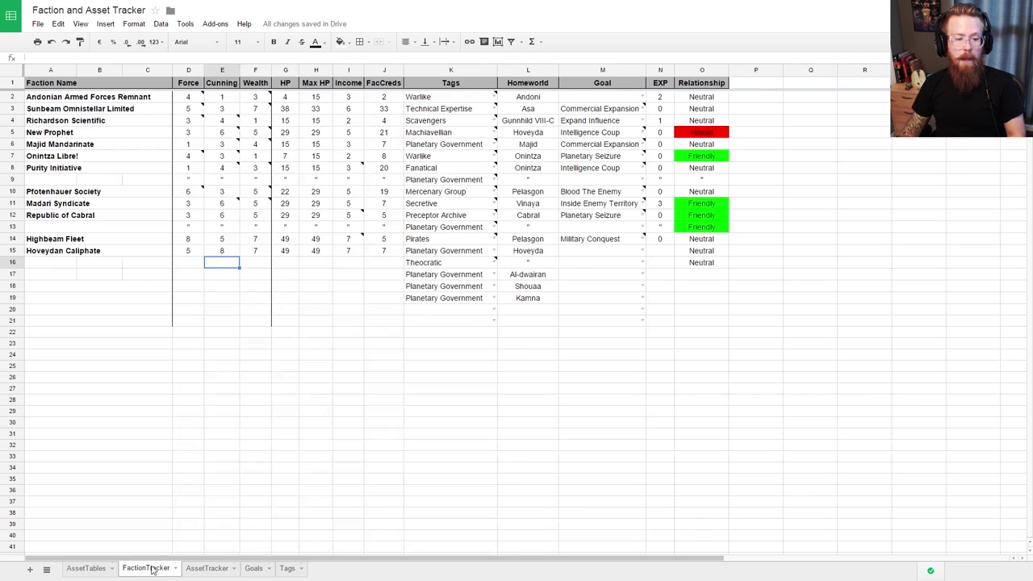
pyautogui.click(206, 568)
pyautogui.click(195, 416)
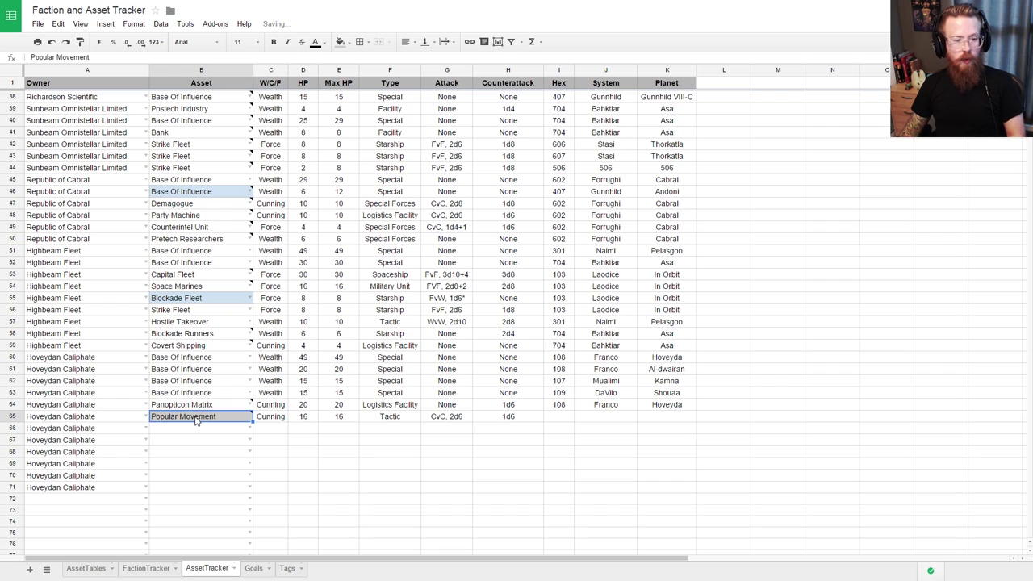
# Step: Remove the grey fill from the Popular Movement cell in row 65
pyautogui.click(278, 428)
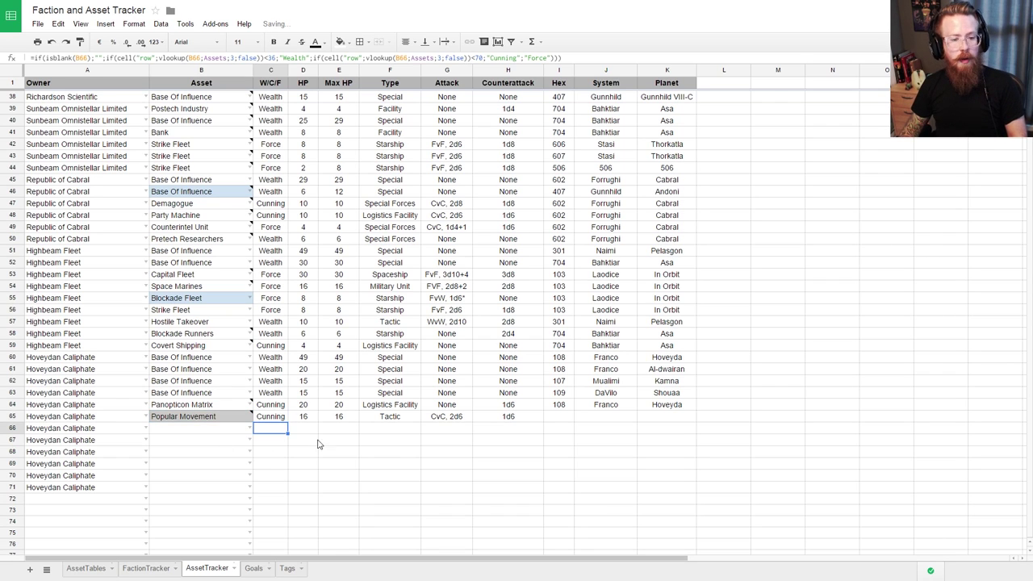
pyautogui.click(205, 419)
pyautogui.rightClick(207, 418)
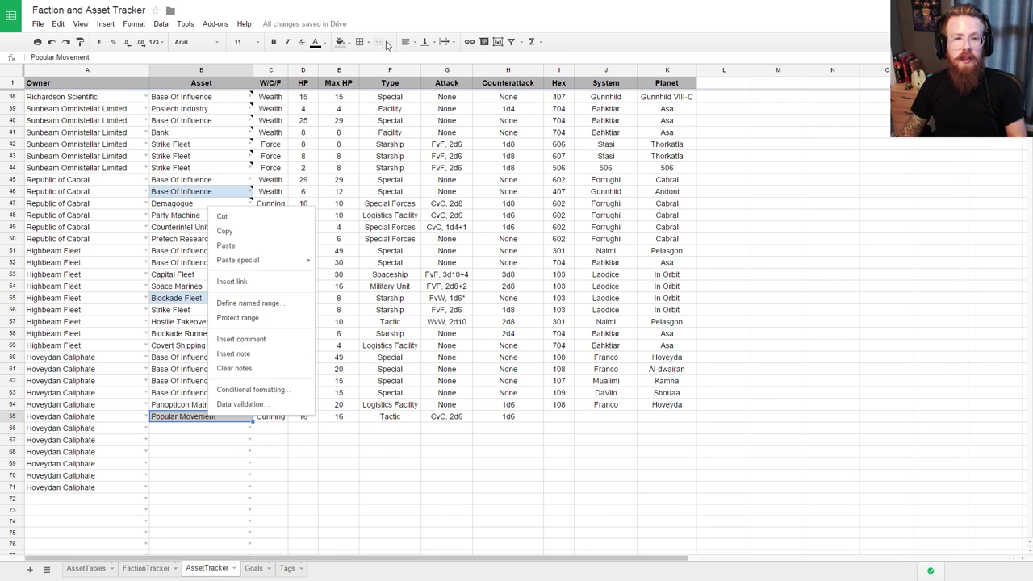
pyautogui.click(339, 41)
pyautogui.click(282, 443)
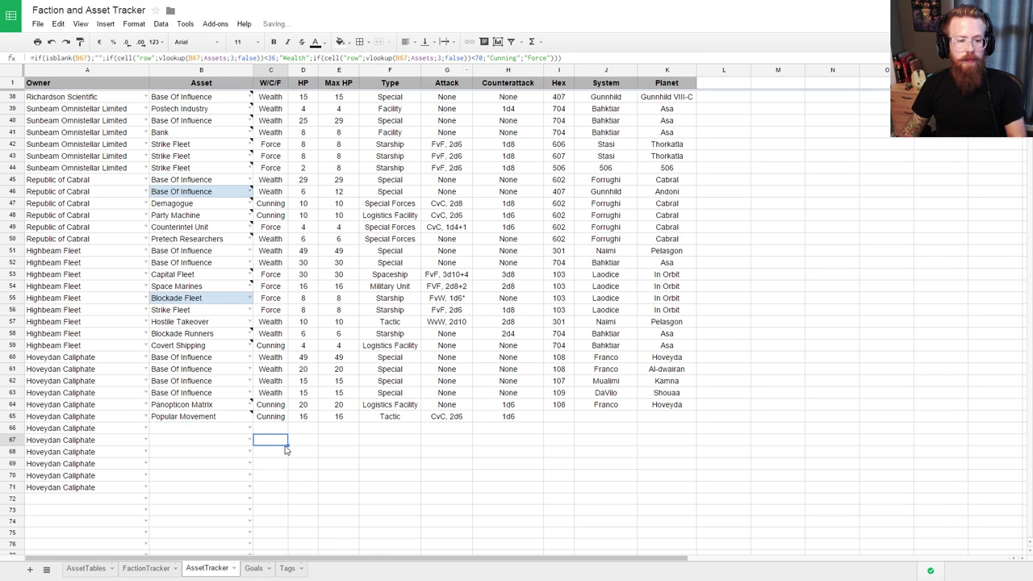
# Step: Copy the Hex, System and Planet values 108, Franco and Hoveyda from row 64 into the Popular Movement row
pyautogui.click(563, 416)
pyautogui.click(563, 406)
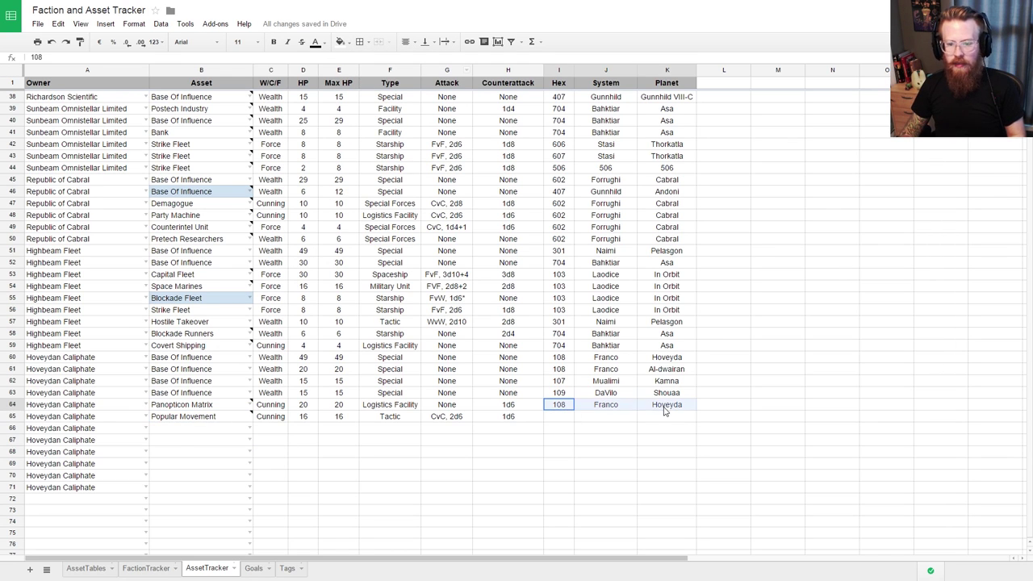
pyautogui.hotkey('ctrl', 'c')
pyautogui.click(565, 416)
pyautogui.hotkey('ctrl', 'v')
pyautogui.click(508, 488)
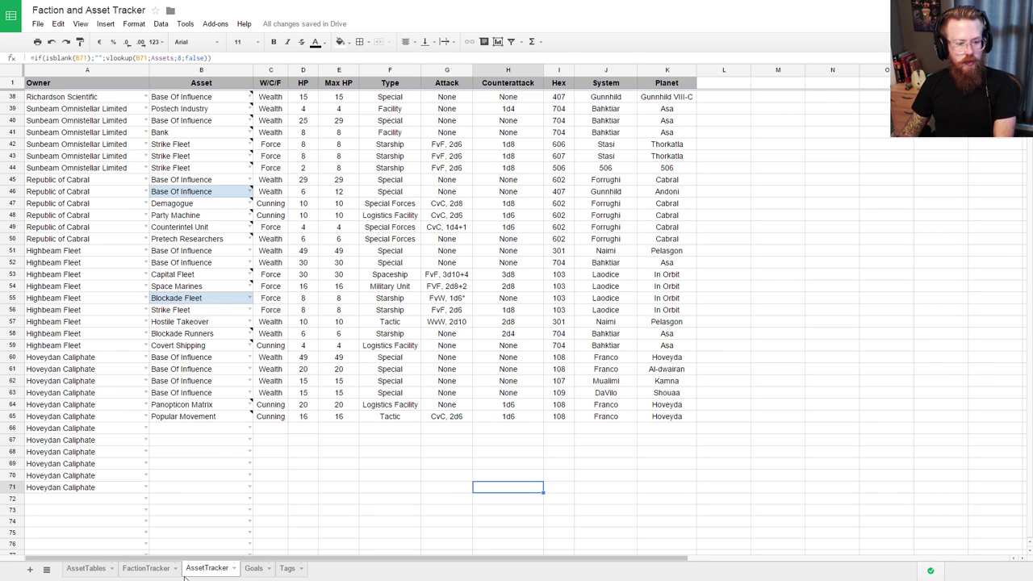
# Step: Examine the notes of the Treachery and Book Of Secrets assets under Cunning 7 in the AssetTables sheet
pyautogui.click(86, 568)
pyautogui.click(65, 323)
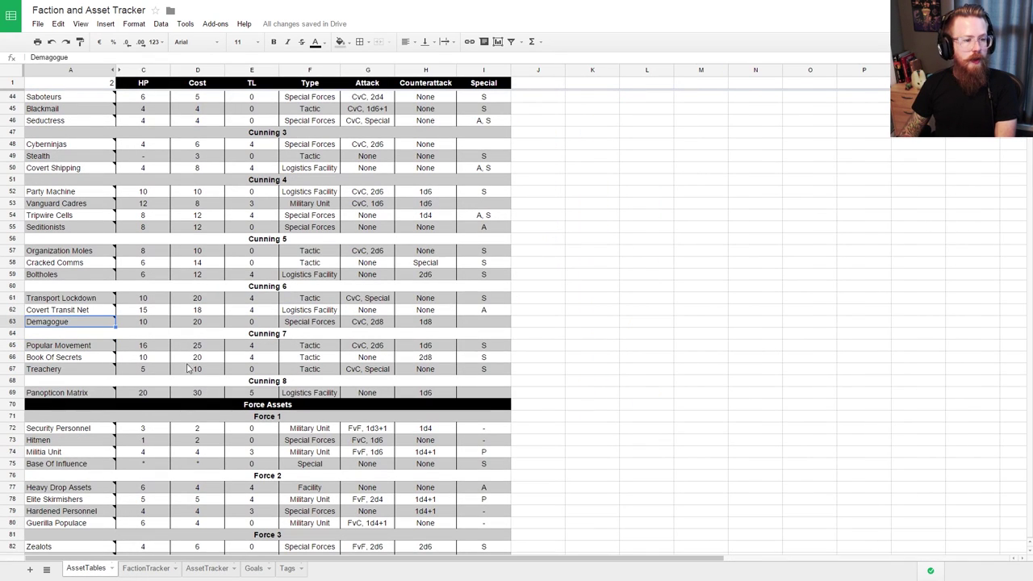
pyautogui.press('Up')
pyautogui.press('Up')
pyautogui.press('Down')
pyautogui.press('Down')
pyautogui.press('Down')
pyautogui.press('Down')
pyautogui.press('Down')
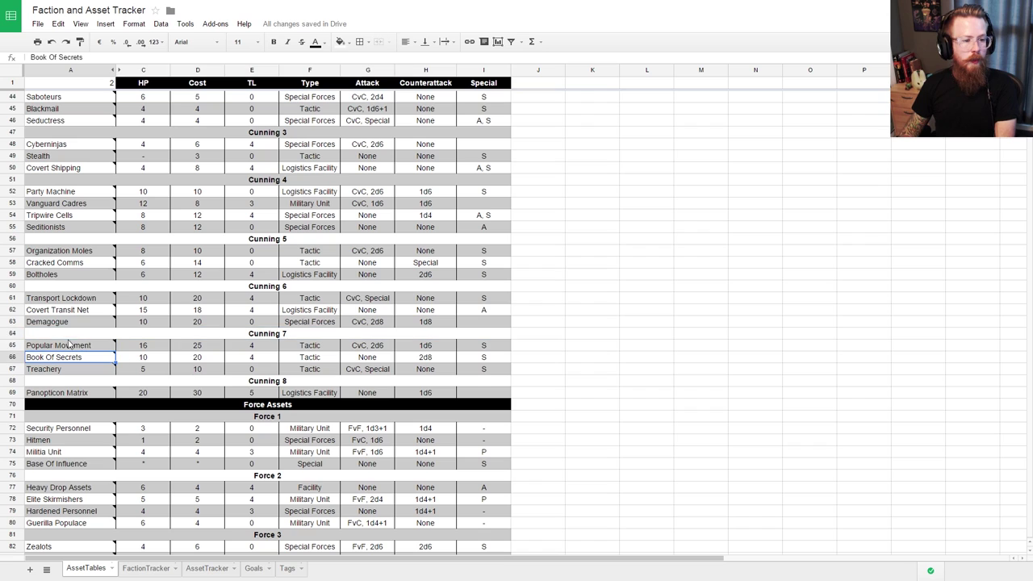
pyautogui.click(103, 374)
pyautogui.moveTo(118, 365)
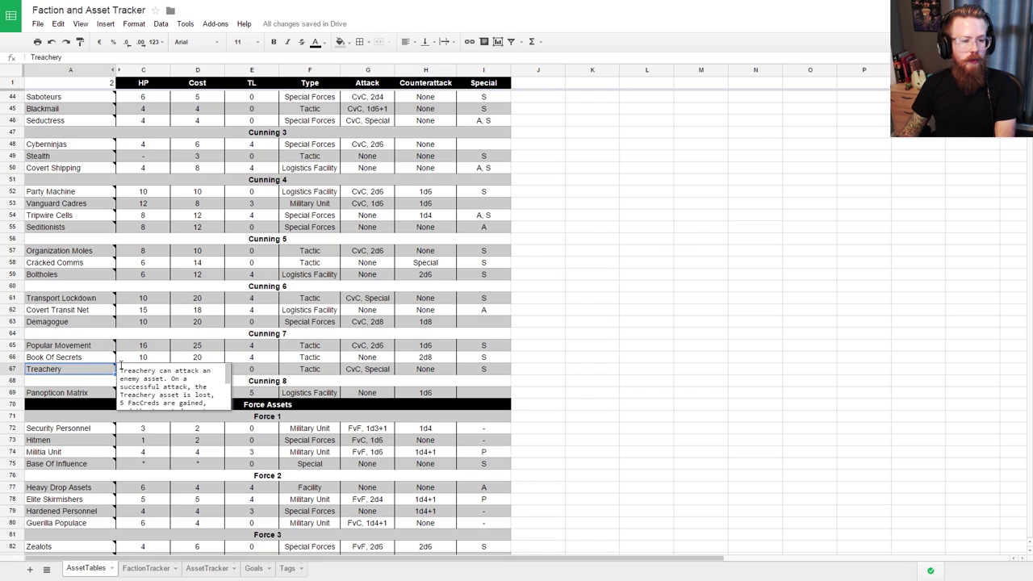
pyautogui.scroll(-3, 121, 368)
pyautogui.click(116, 361)
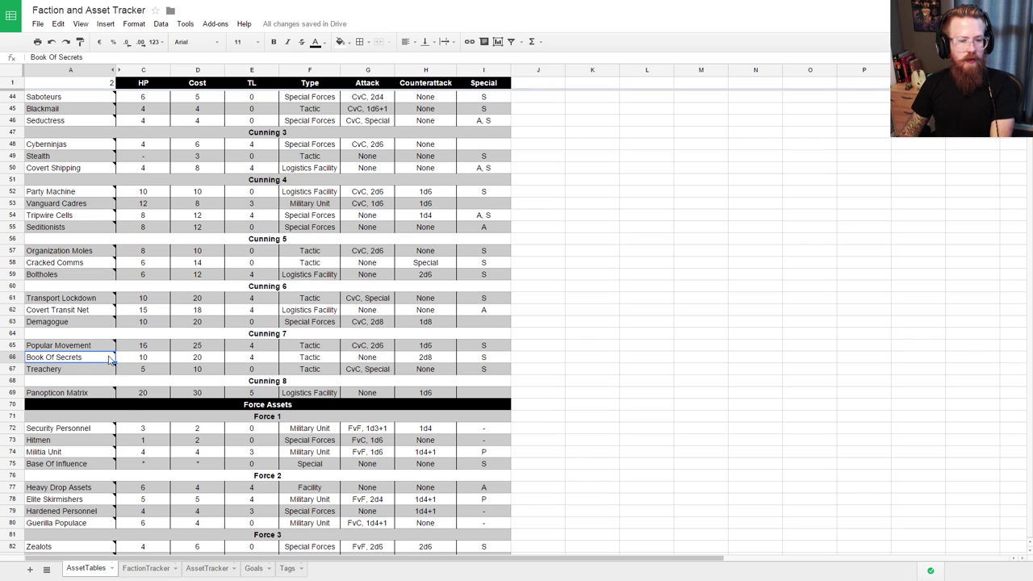
pyautogui.moveTo(116, 356)
pyautogui.scroll(3, 193, 378)
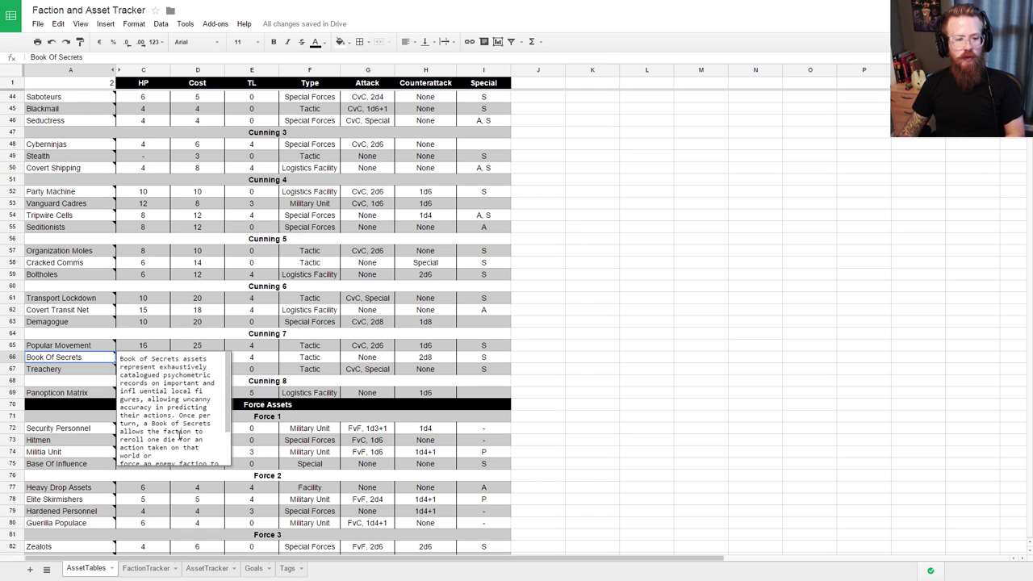
pyautogui.click(621, 269)
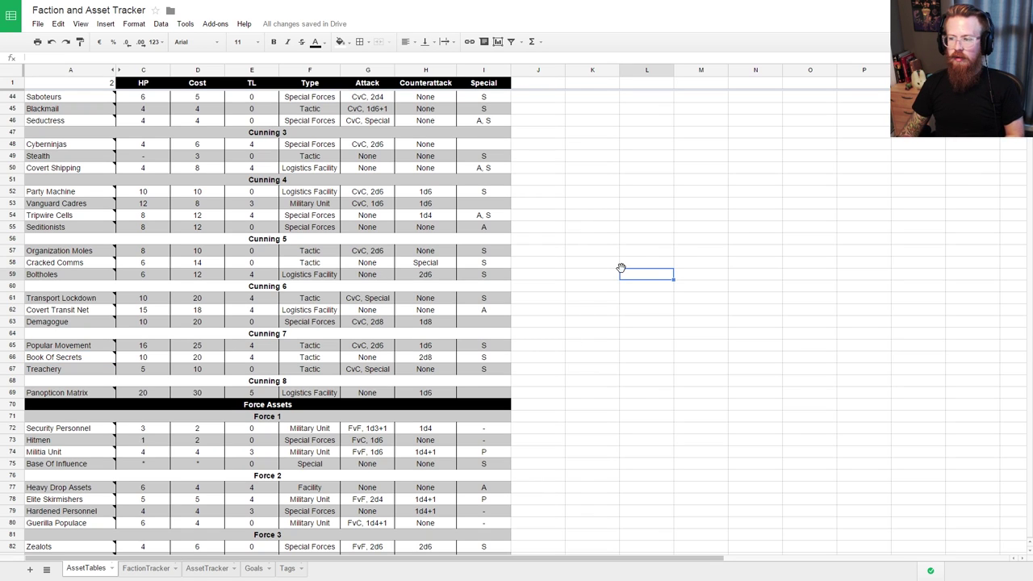
# Step: Copy Book Of Secrets from AssetTables into the Asset cell of row 66 on the AssetTracker sheet
pyautogui.click(74, 355)
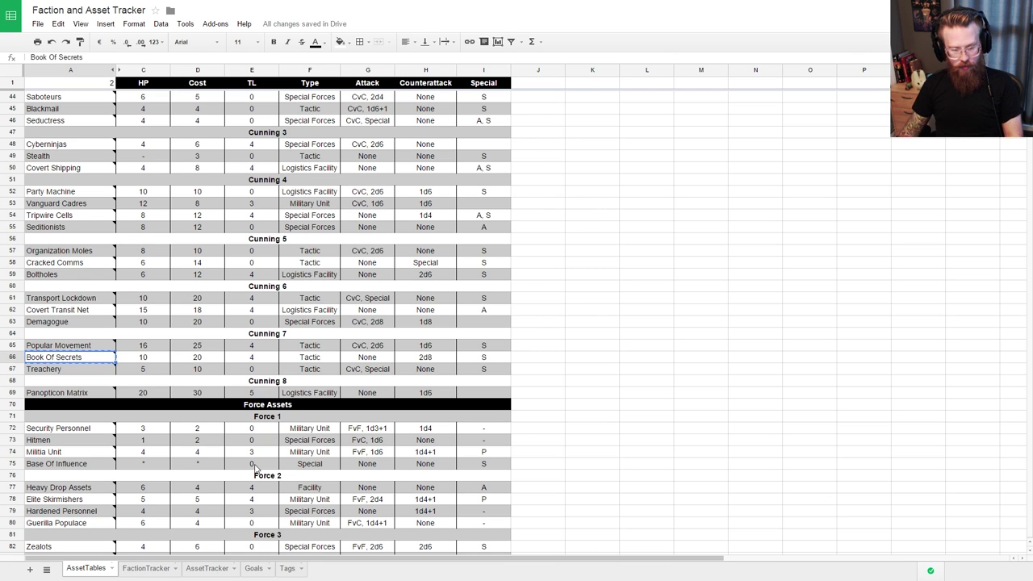
pyautogui.click(146, 568)
pyautogui.click(207, 568)
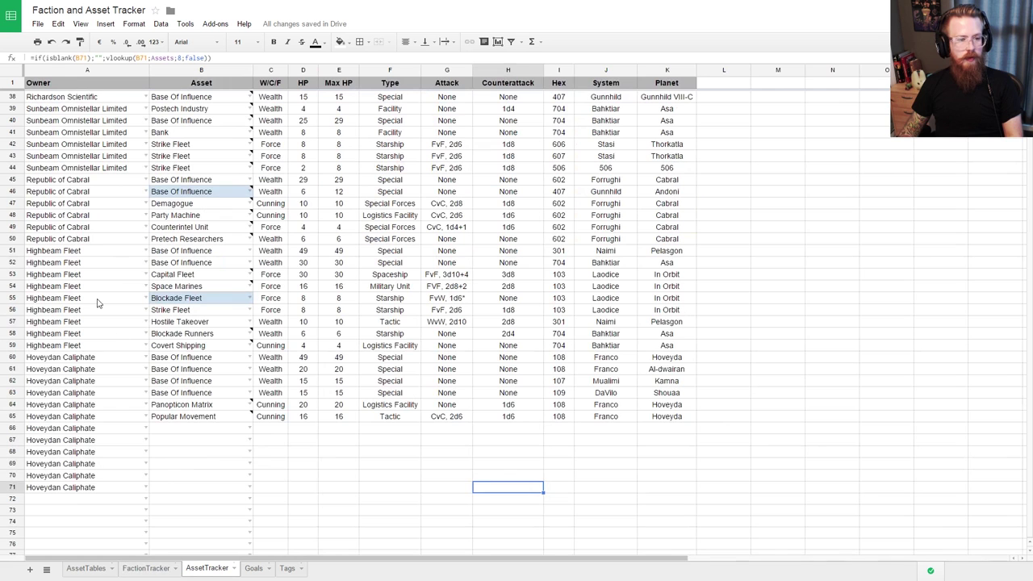
pyautogui.click(184, 428)
pyautogui.hotkey('ctrl', 'v')
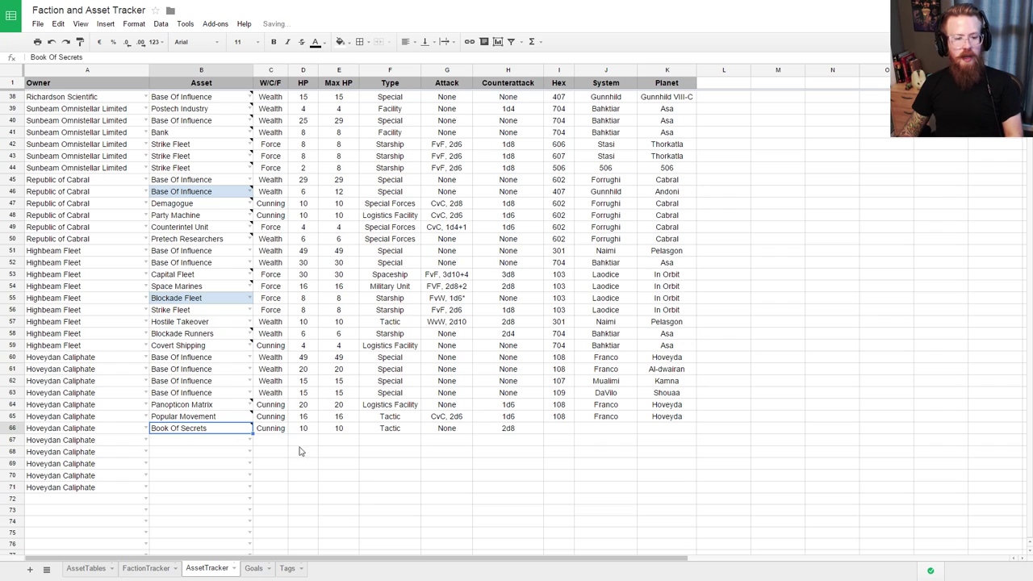
# Step: Fill the Hex, System and Planet values 108, Franco and Hoveyda down from row 65 into the Book Of Secrets row
pyautogui.click(565, 430)
pyautogui.click(569, 418)
pyautogui.keyDown('shift'); pyautogui.click(646, 425); pyautogui.keyUp('shift')
pyautogui.hotkey('ctrl', 'd')
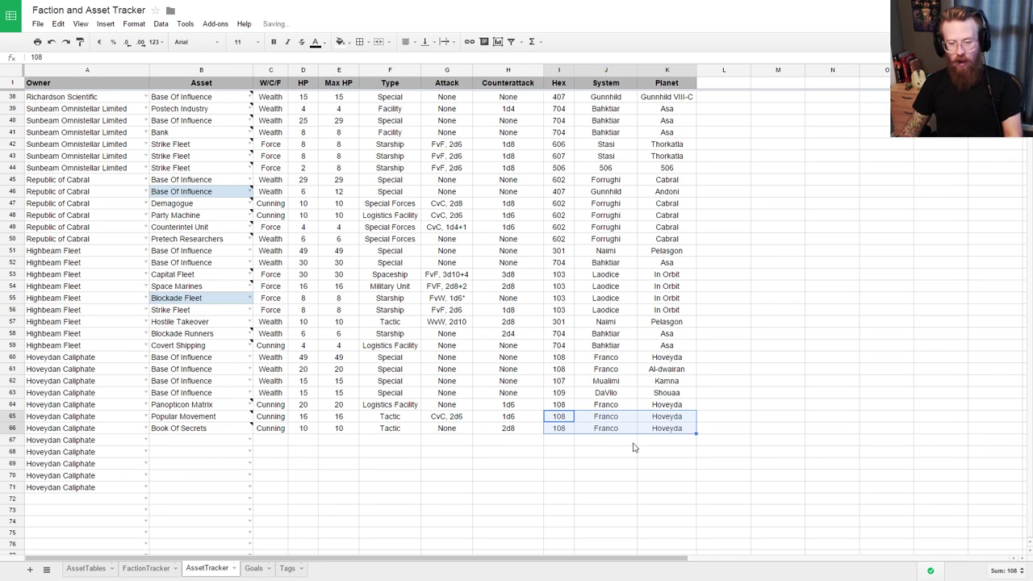
pyautogui.click(635, 453)
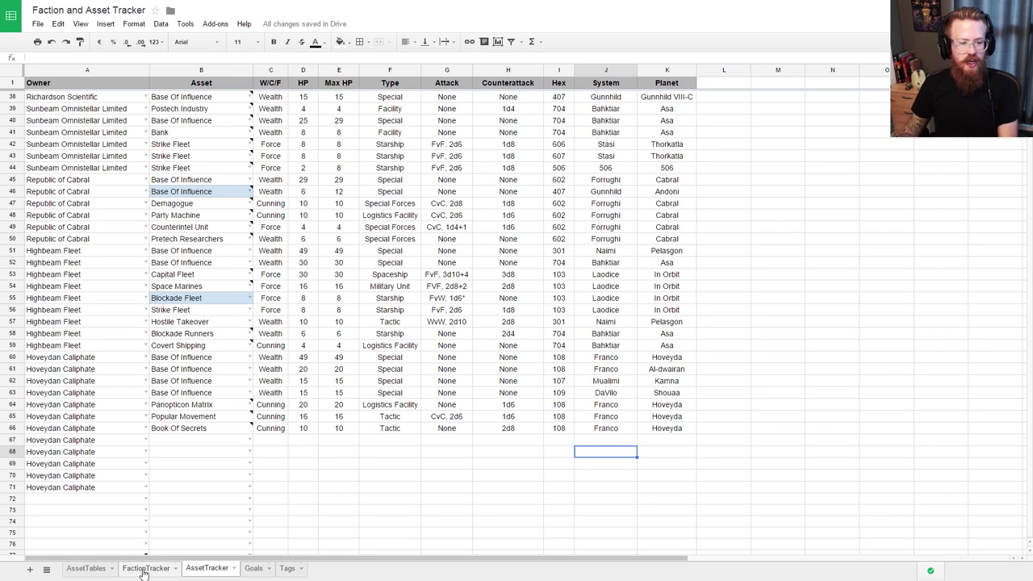
# Step: Look through the Cunning 4 to Cunning 6 assets in AssetTables and read the Party Machine note
pyautogui.click(230, 443)
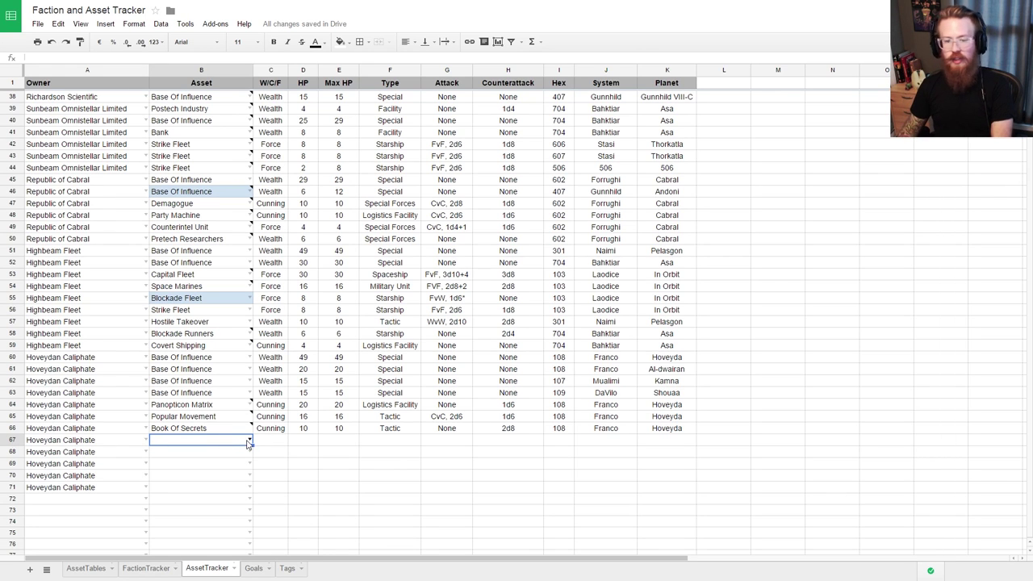
pyautogui.click(146, 568)
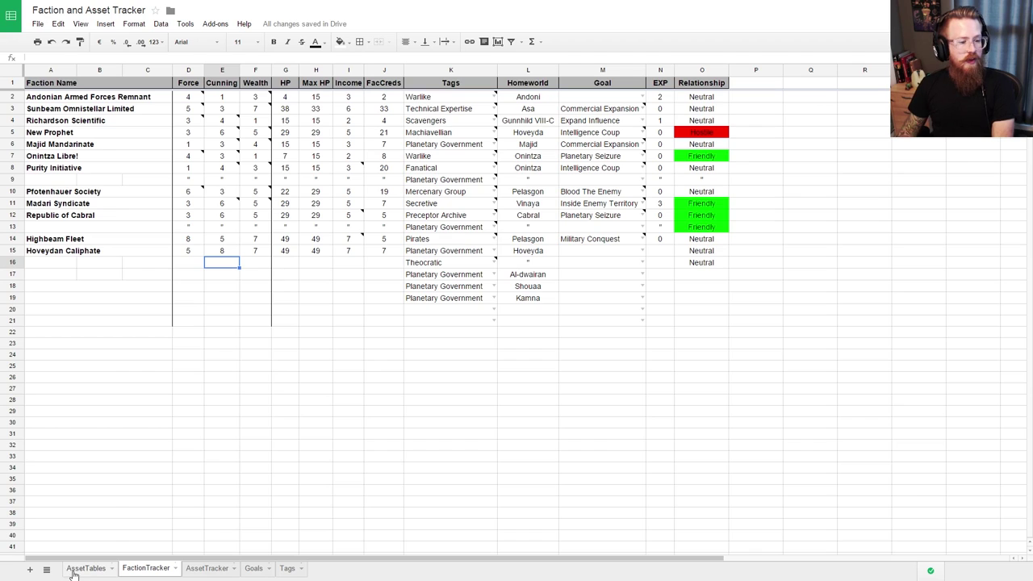
pyautogui.click(75, 569)
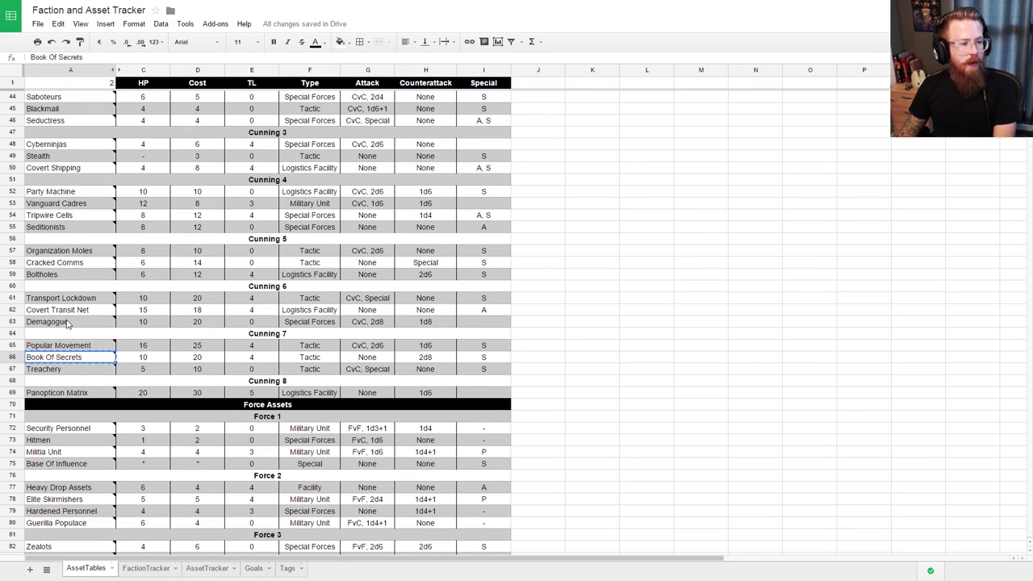
pyautogui.press('Up')
pyautogui.press('Up')
pyautogui.press('Up')
pyautogui.press('Up')
pyautogui.press('Up')
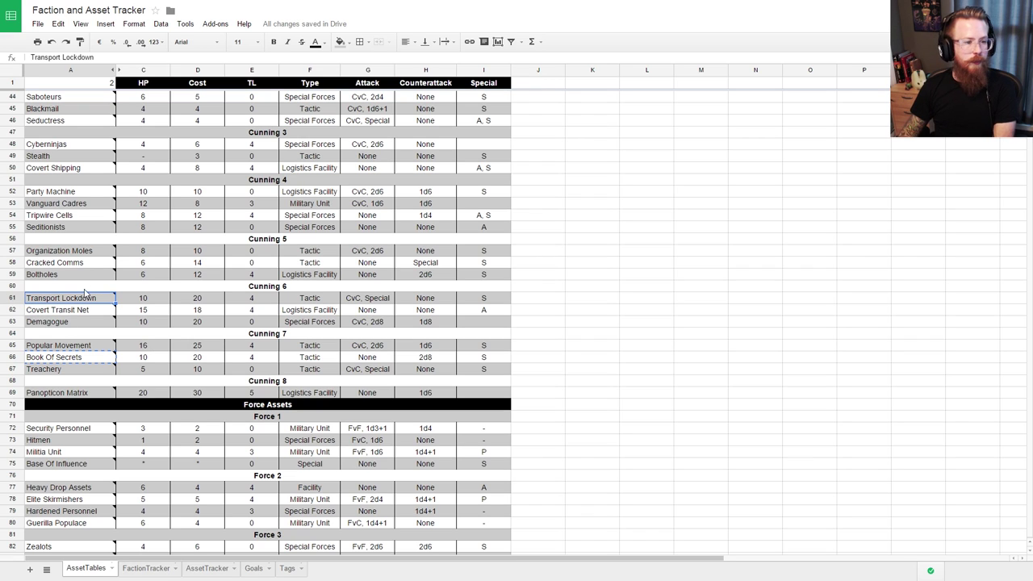
pyautogui.click(69, 192)
pyautogui.moveTo(114, 186)
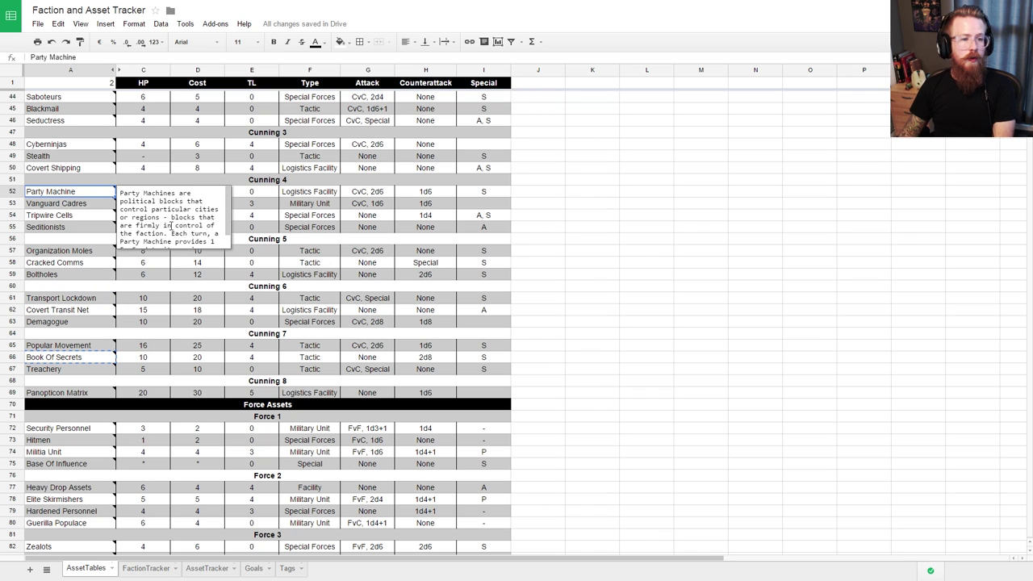
pyautogui.scroll(-1, 176, 238)
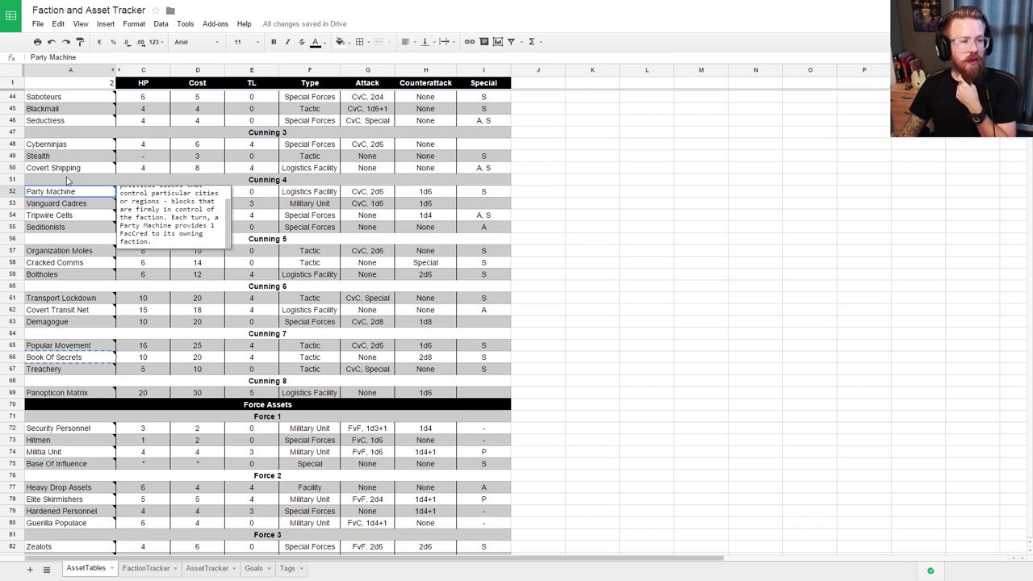
# Step: Copy Organization Moles from the Cunning 5 assets into the Asset cell of row 67 on the AssetTracker sheet
pyautogui.click(73, 252)
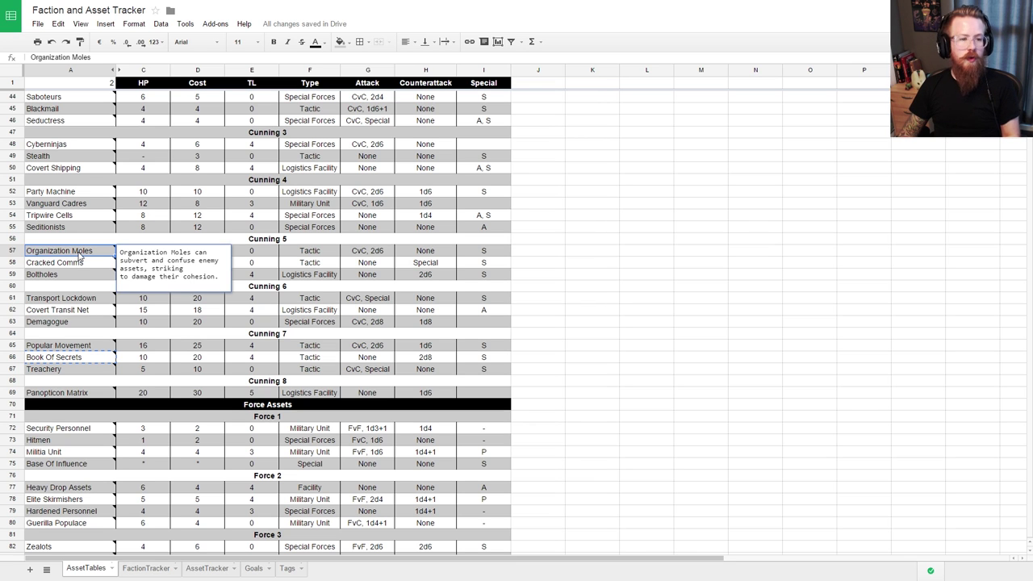
pyautogui.click(139, 569)
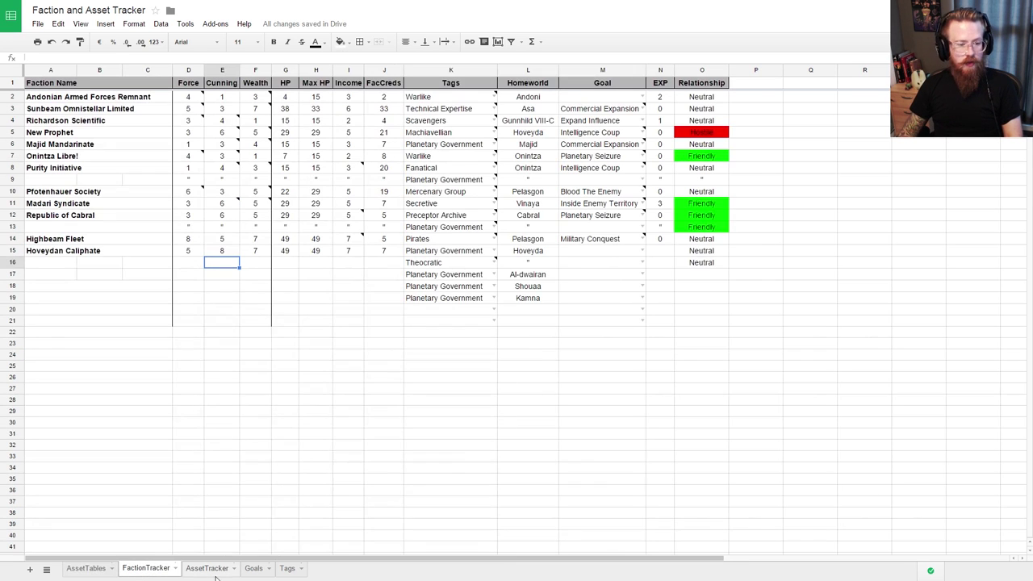
pyautogui.hotkey('ctrl', 'shift', 'pagedown')
pyautogui.click(184, 442)
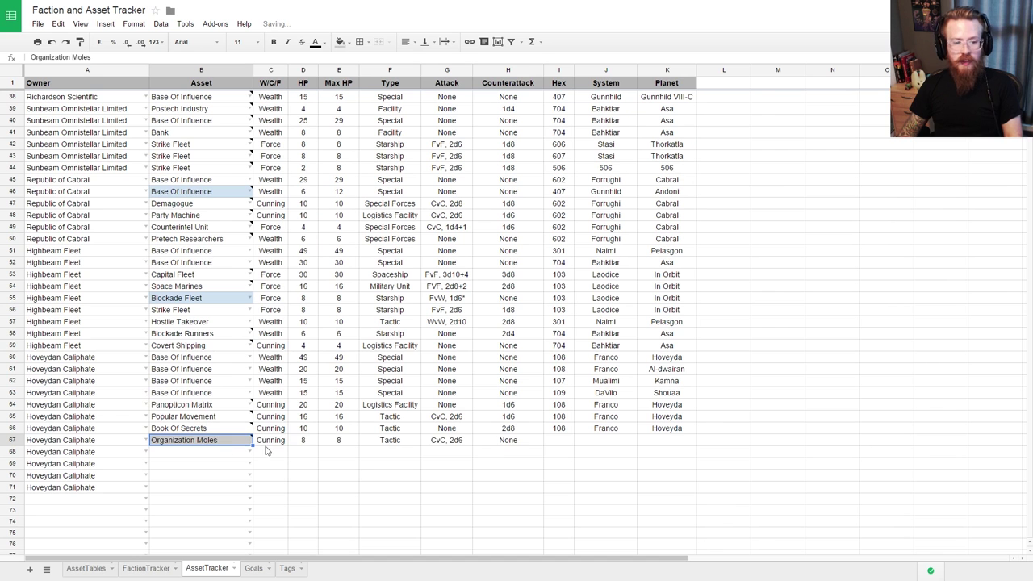
# Step: Change the background fill of the Organization Moles cell in row 67 to white
pyautogui.rightClick(196, 445)
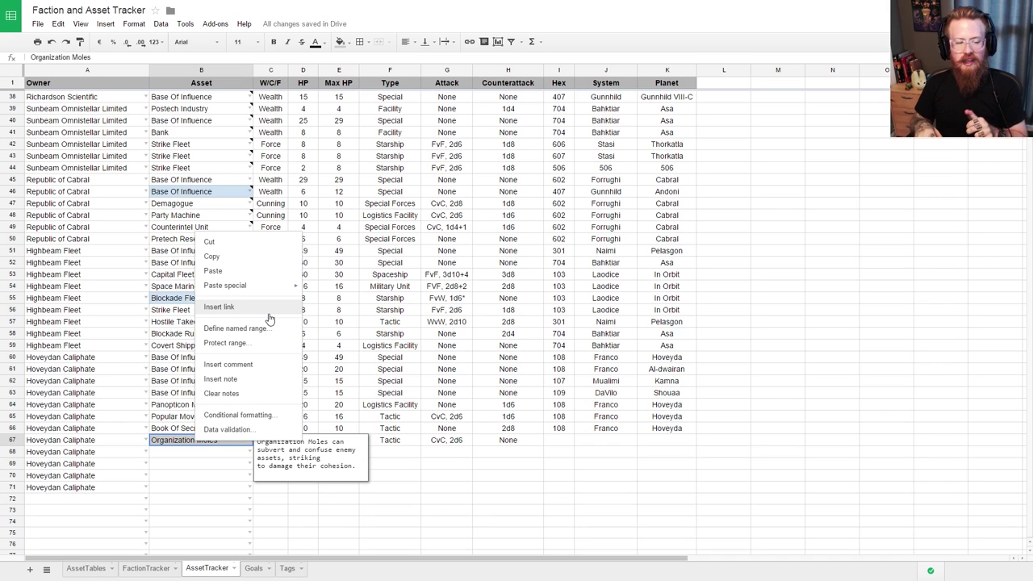
pyautogui.click(176, 444)
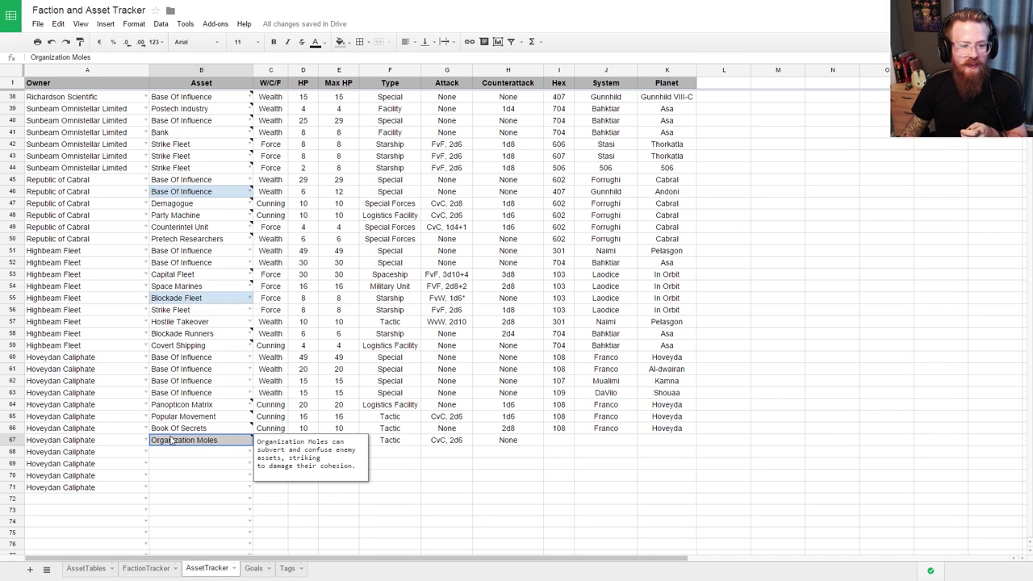
pyautogui.click(348, 46)
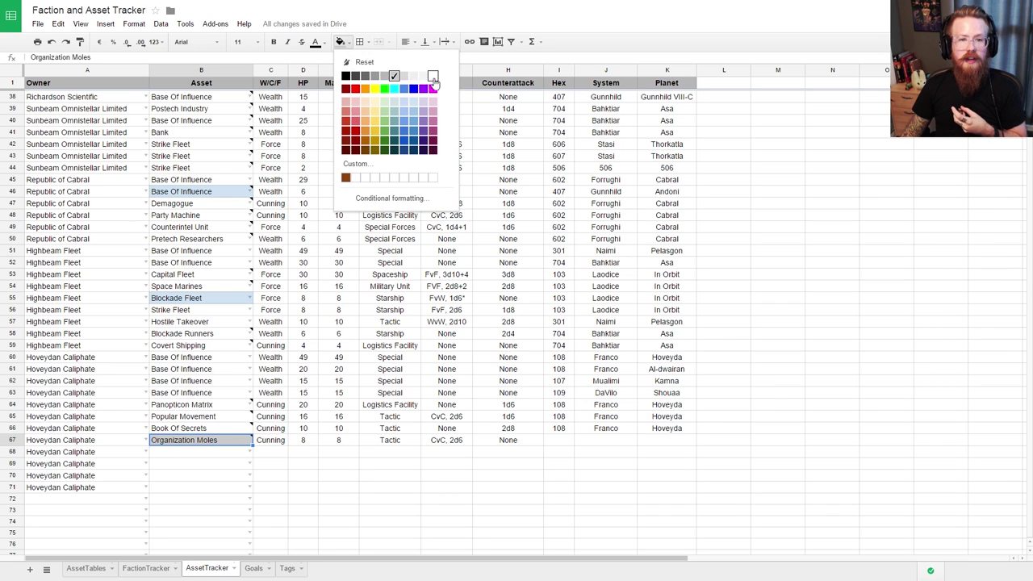
pyautogui.click(432, 80)
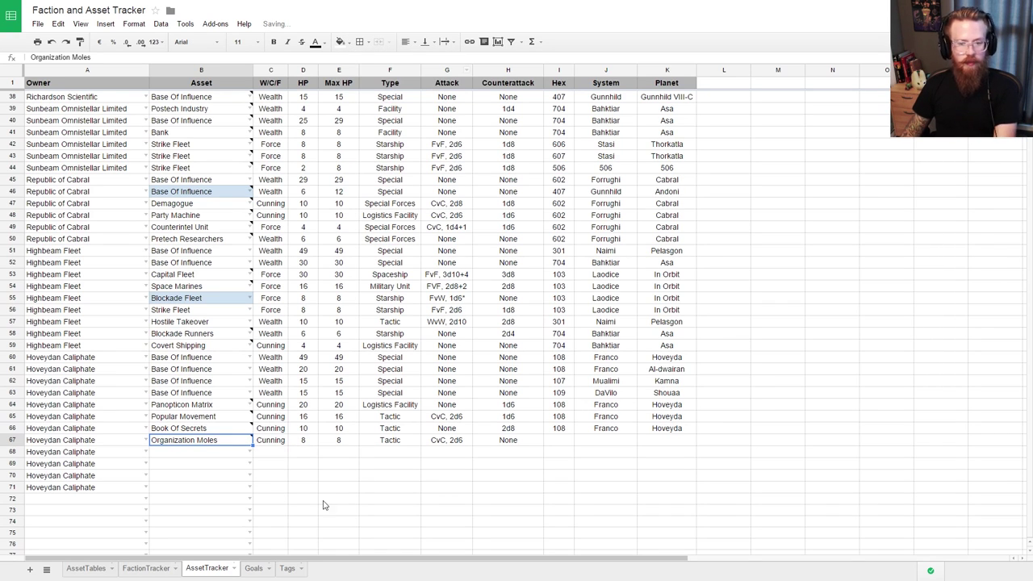
# Step: Fill the Hex, System and Planet values 108, Franco and Hoveyda down from row 66 into the Organization Moles row
pyautogui.moveTo(557, 428); pyautogui.dragTo(676, 442)
pyautogui.click(631, 443)
pyautogui.press('Down')
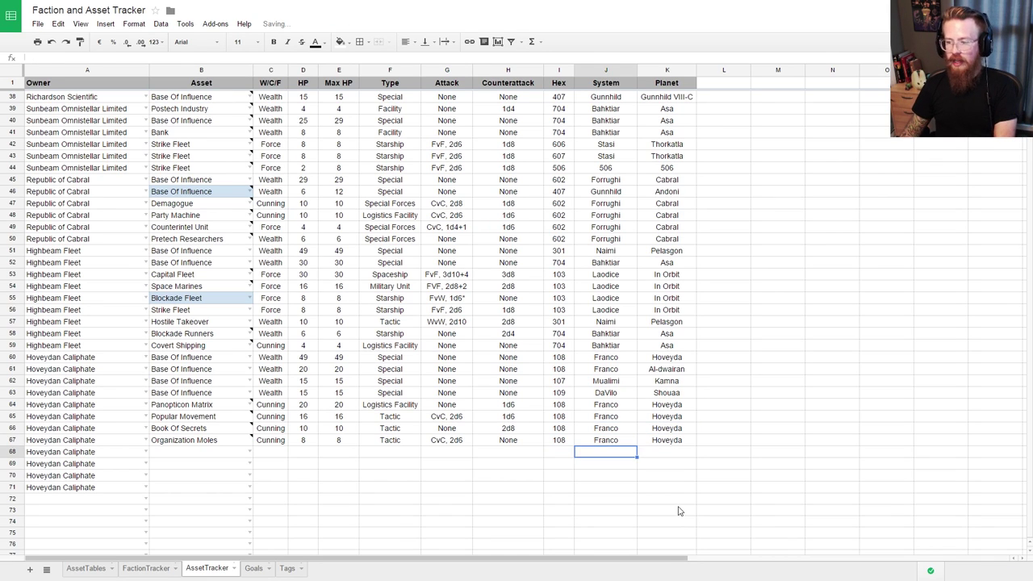
pyautogui.press('Left')
pyautogui.press('Left')
pyautogui.press('Left')
pyautogui.press('Left')
pyautogui.press('Left')
pyautogui.press('Left')
pyautogui.press('Left')
pyautogui.press('Left')
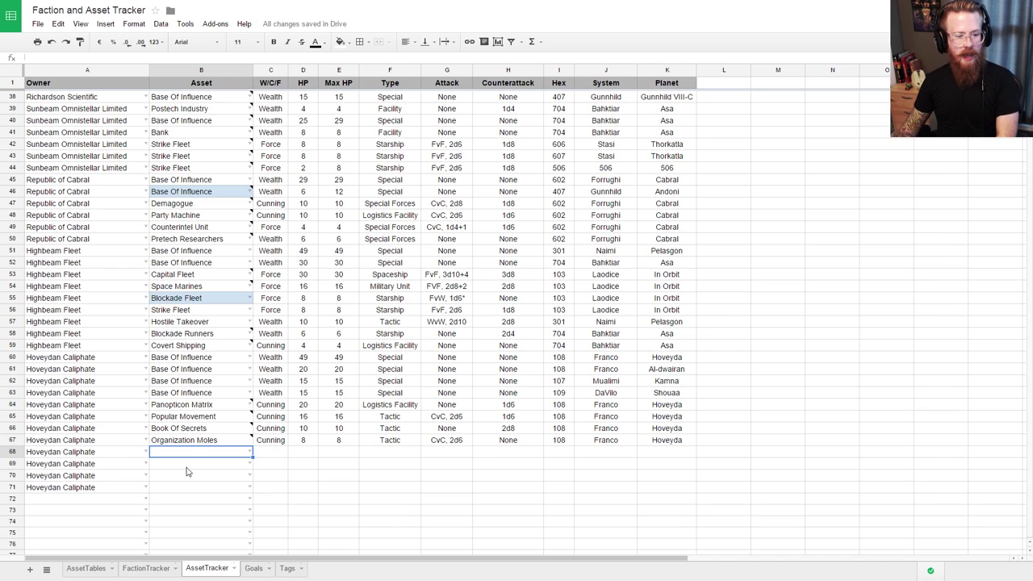
# Step: Copy Pretech Manufactory from the Wealth 7 assets in AssetTables into the Asset cell of row 68 on the AssetTracker sheet
pyautogui.click(146, 569)
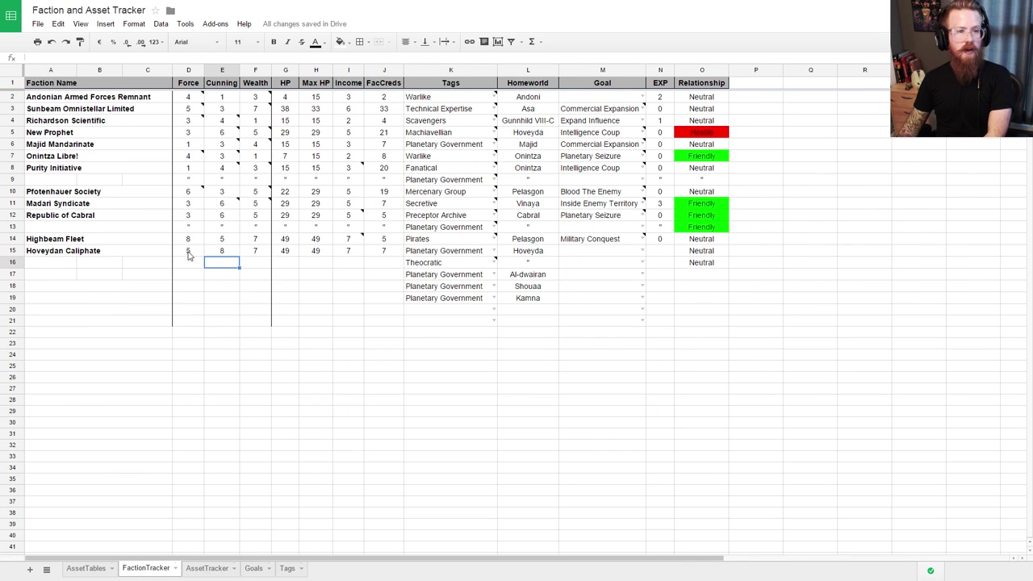
pyautogui.click(207, 568)
pyautogui.click(84, 569)
pyautogui.scroll(-5, 133, 418)
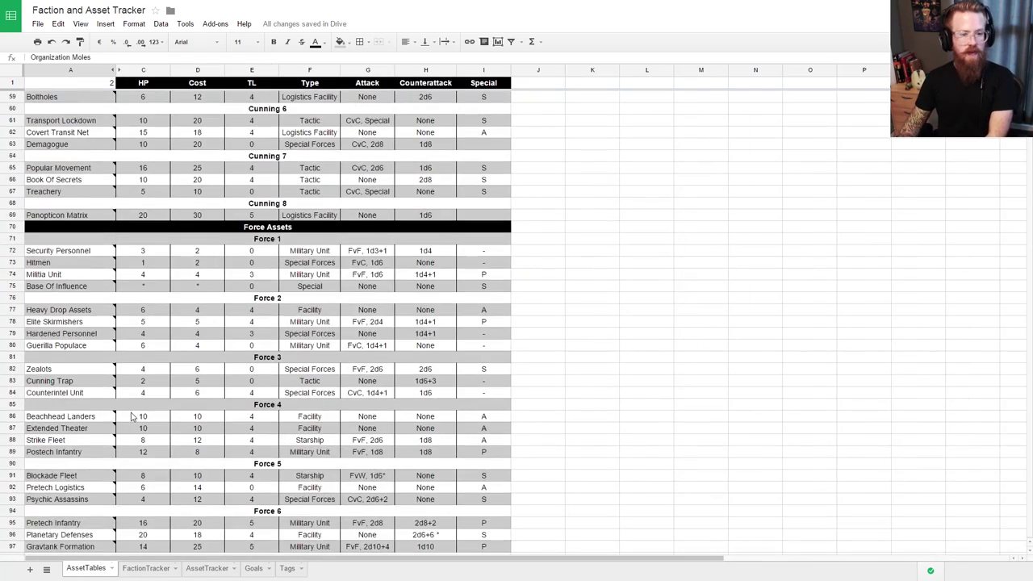
pyautogui.scroll(10, 133, 417)
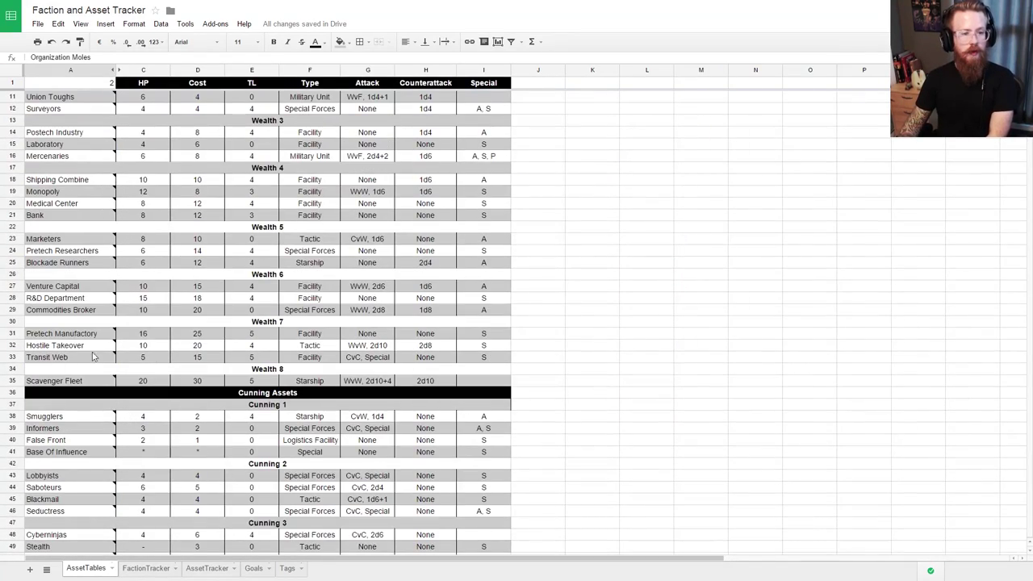
pyautogui.click(69, 335)
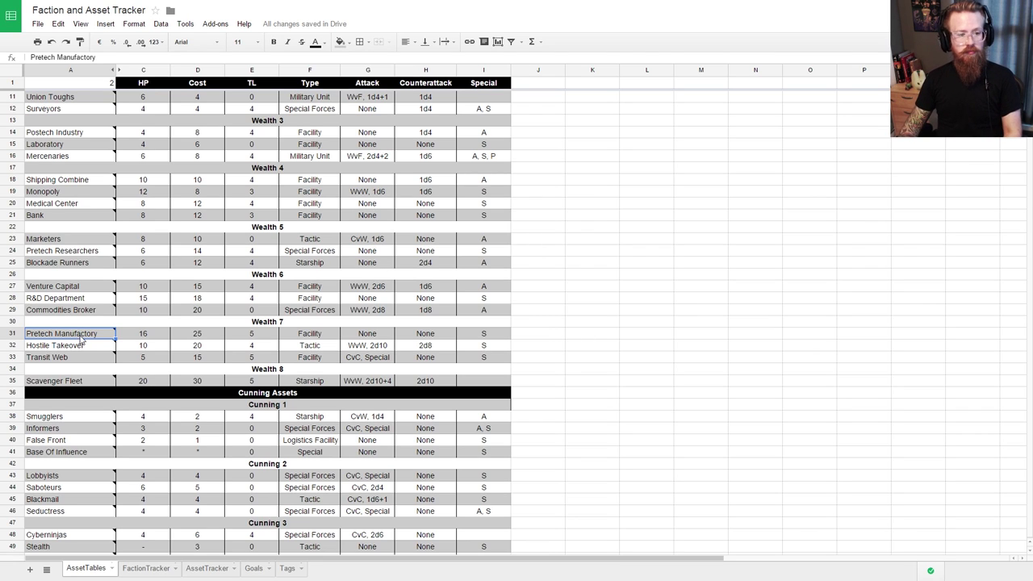
pyautogui.moveTo(91, 329)
pyautogui.hotkey('ctrl', 'c')
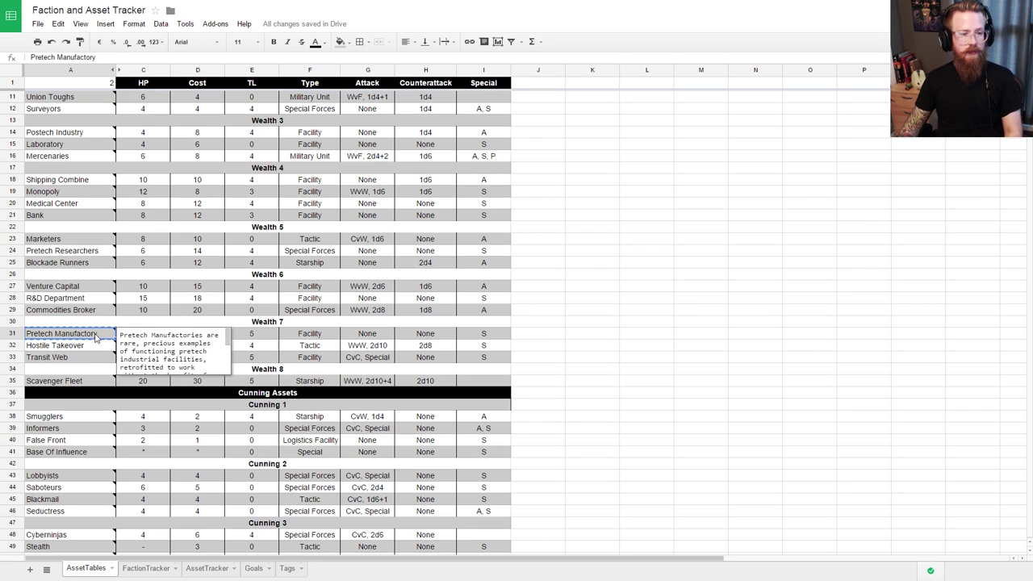
pyautogui.scroll(-2, 198, 353)
pyautogui.click(657, 372)
pyautogui.click(146, 568)
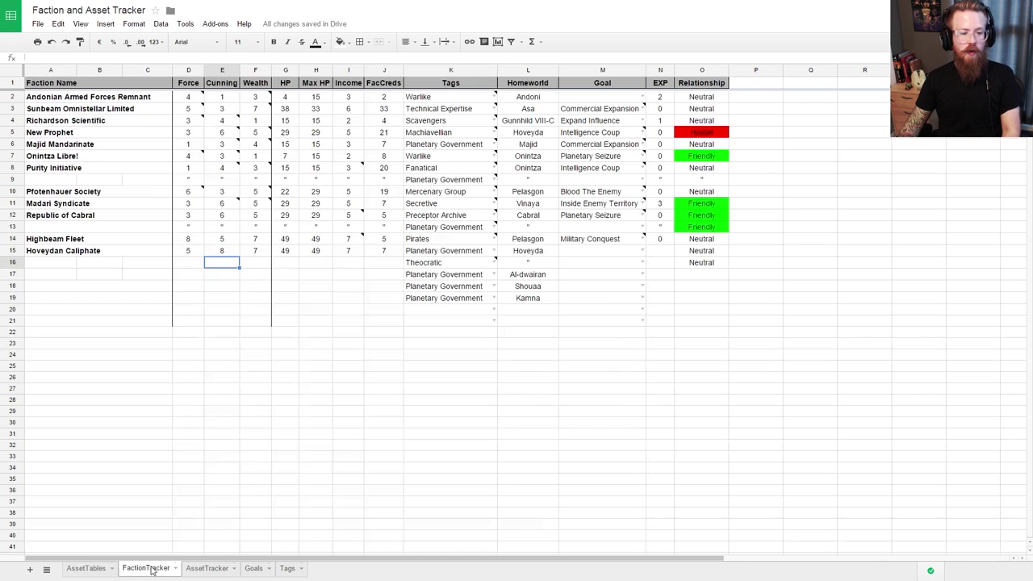
pyautogui.click(207, 568)
pyautogui.click(207, 452)
pyautogui.hotkey('ctrl', 'v')
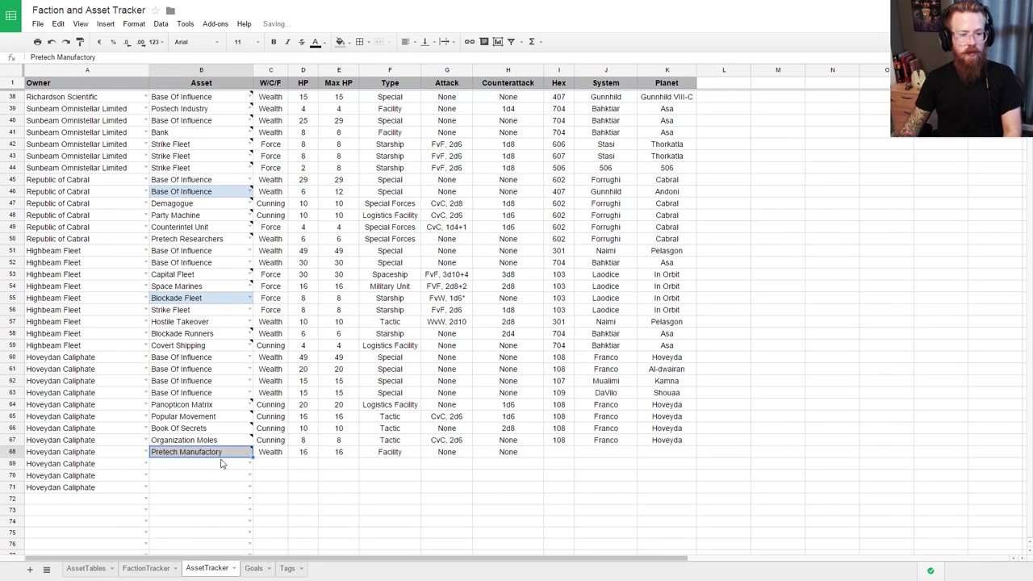
# Step: Give the Pretech Manufactory cell a white fill and fill 108, Franco and Hoveyda down from row 67 into its location cells
pyautogui.click(340, 41)
pyautogui.click(432, 76)
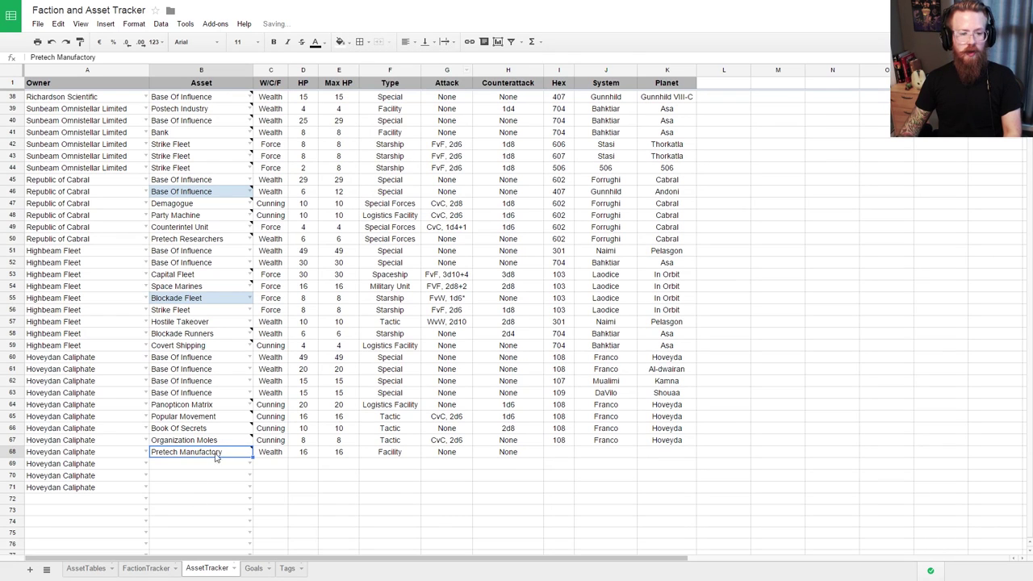
pyautogui.moveTo(243, 454)
pyautogui.scroll(-5, 325, 460)
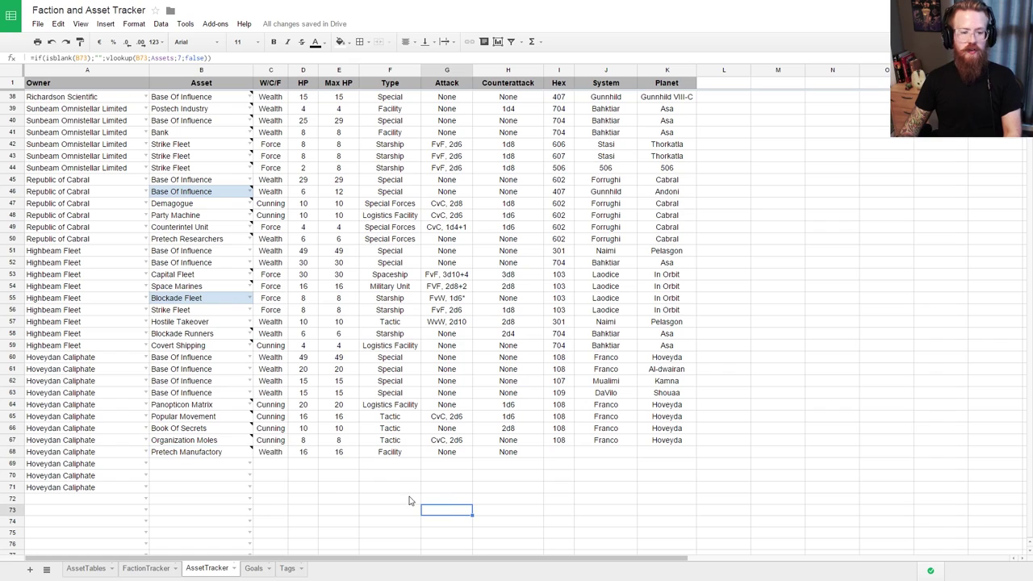
pyautogui.moveTo(558, 443); pyautogui.dragTo(683, 453)
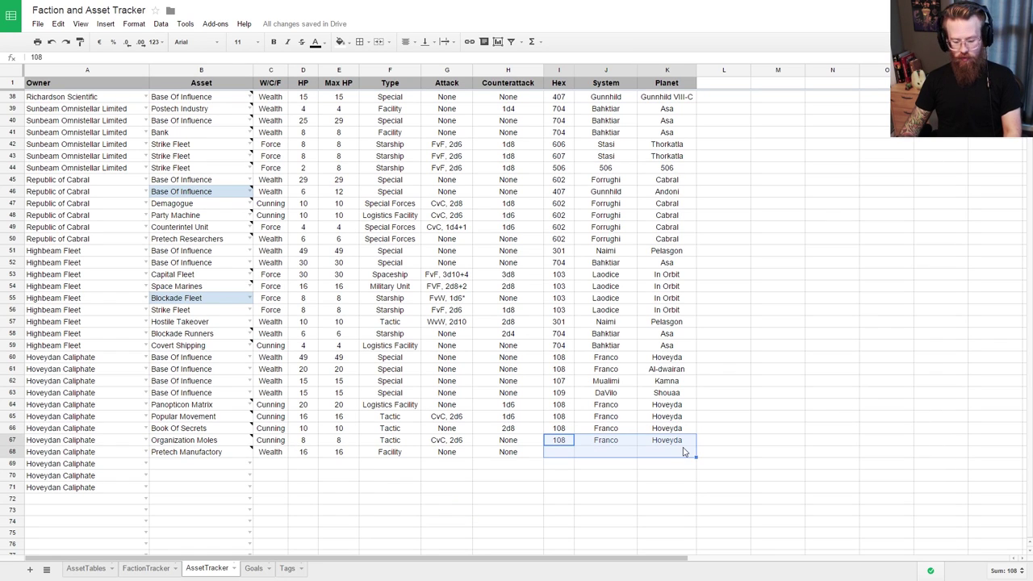
pyautogui.hotkey('ctrl', 'd')
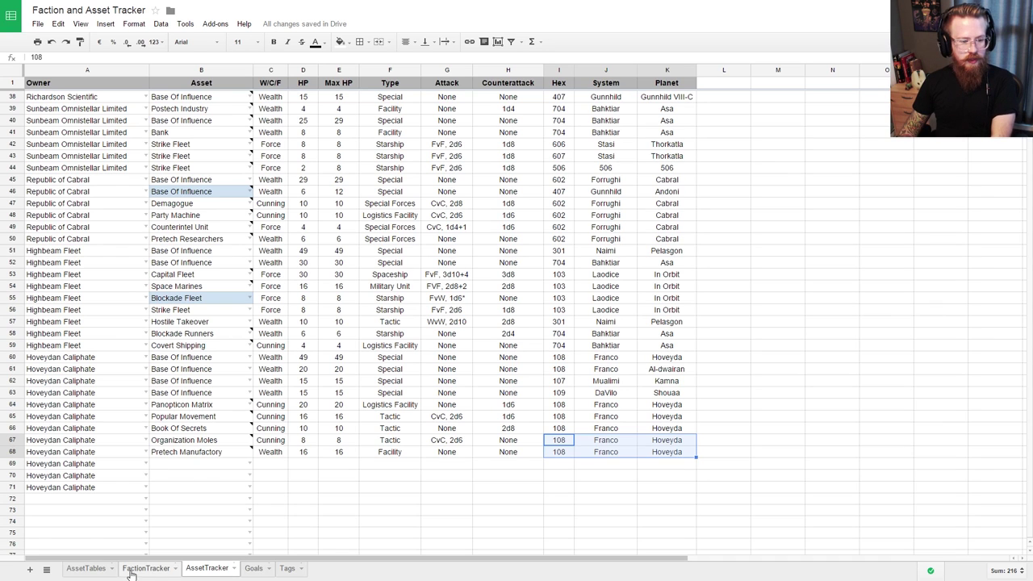
# Step: Copy R&D Department from the Wealth 6 assets into row 69's Asset cell and fill 108, Franco and Hoveyda down from row 68
pyautogui.click(89, 569)
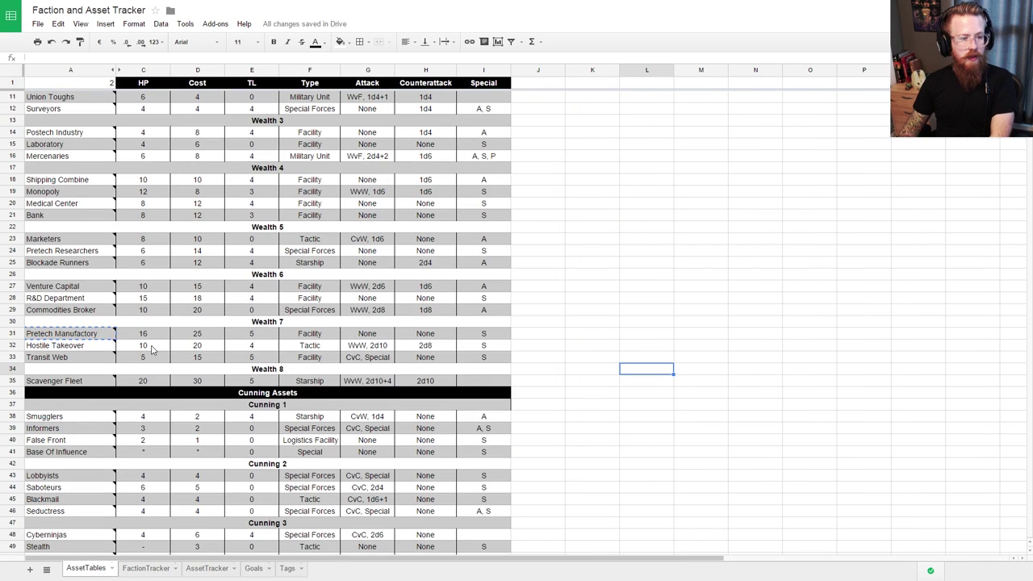
pyautogui.click(71, 333)
pyautogui.click(108, 319)
pyautogui.press('Up')
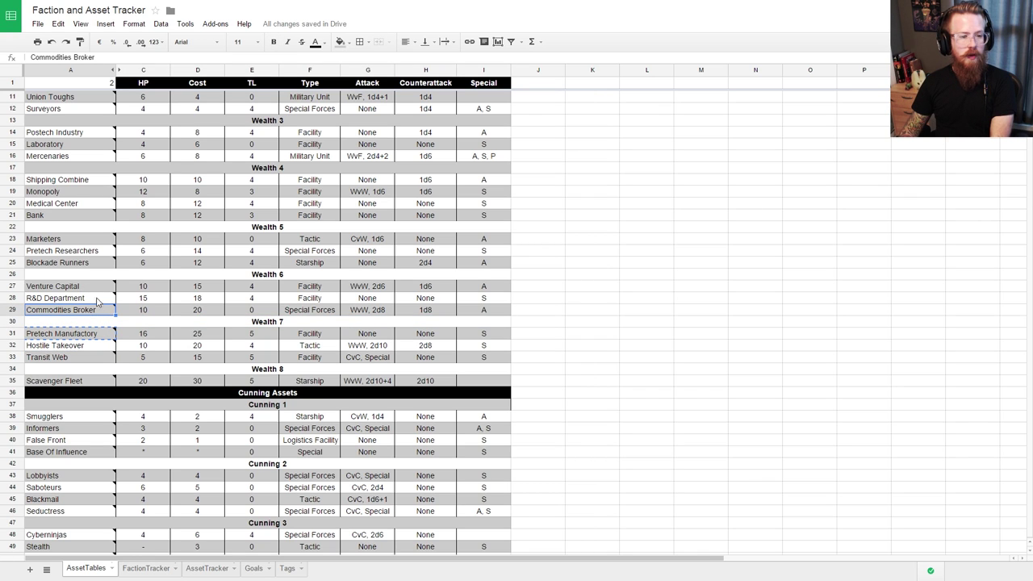
pyautogui.click(93, 298)
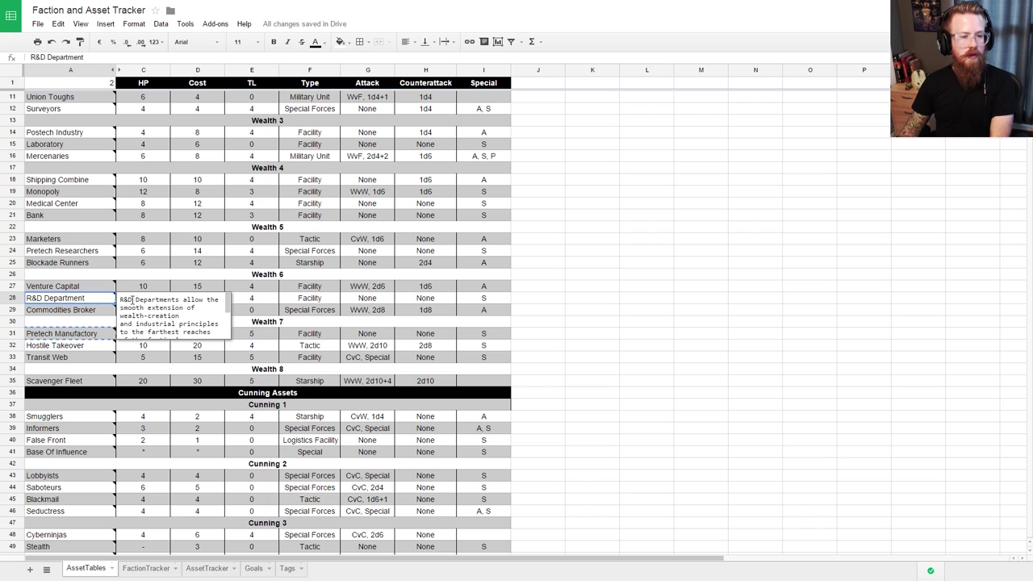
pyautogui.scroll(-3, 200, 317)
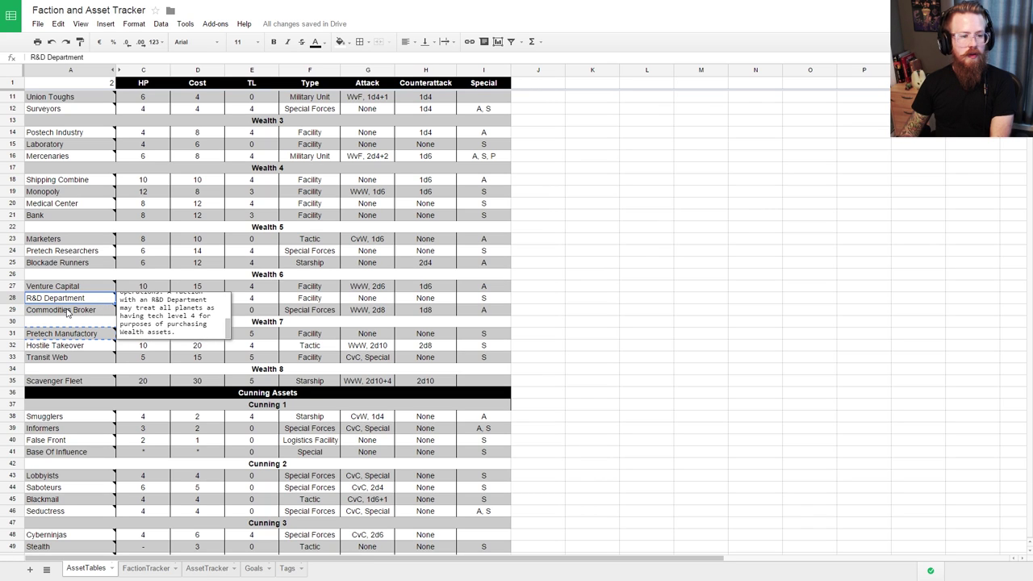
pyautogui.hotkey('ctrl', 'a')
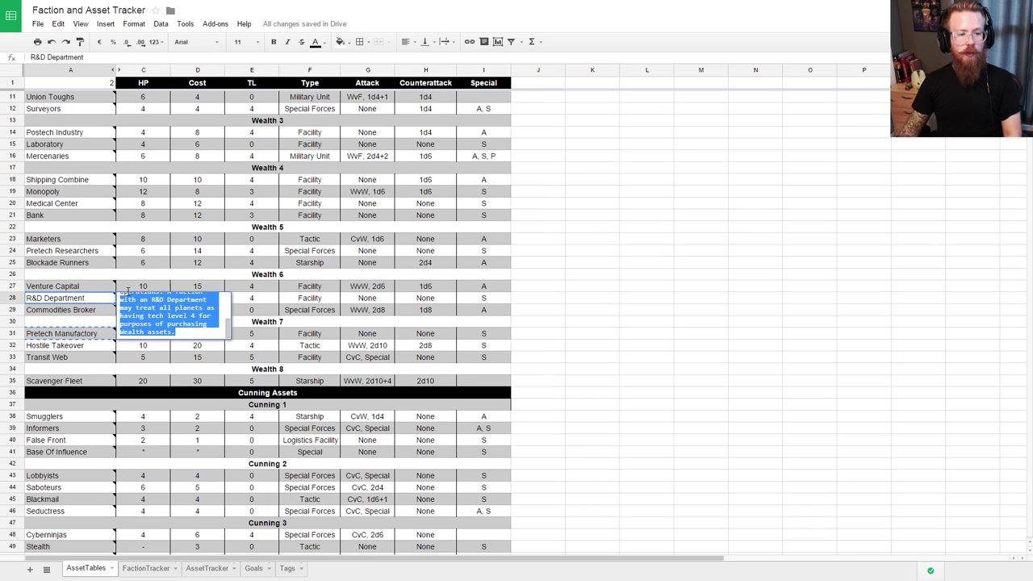
pyautogui.press('Escape')
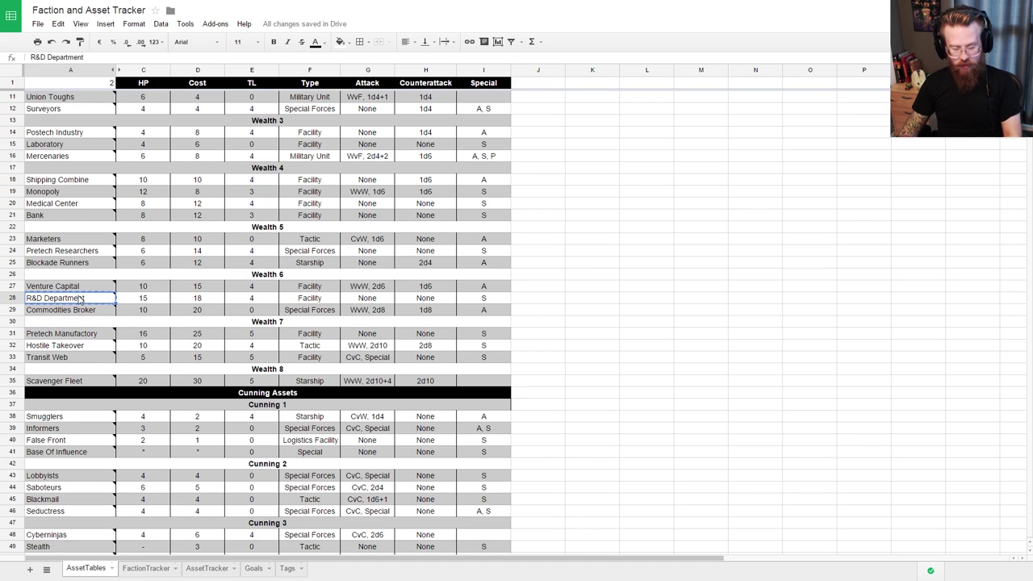
pyautogui.click(149, 568)
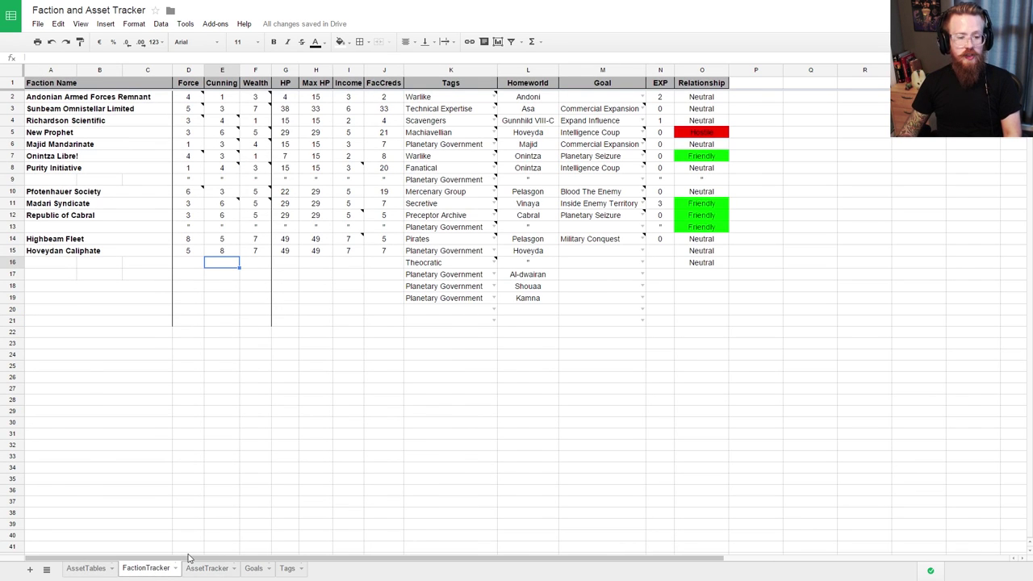
pyautogui.click(205, 568)
pyautogui.click(190, 463)
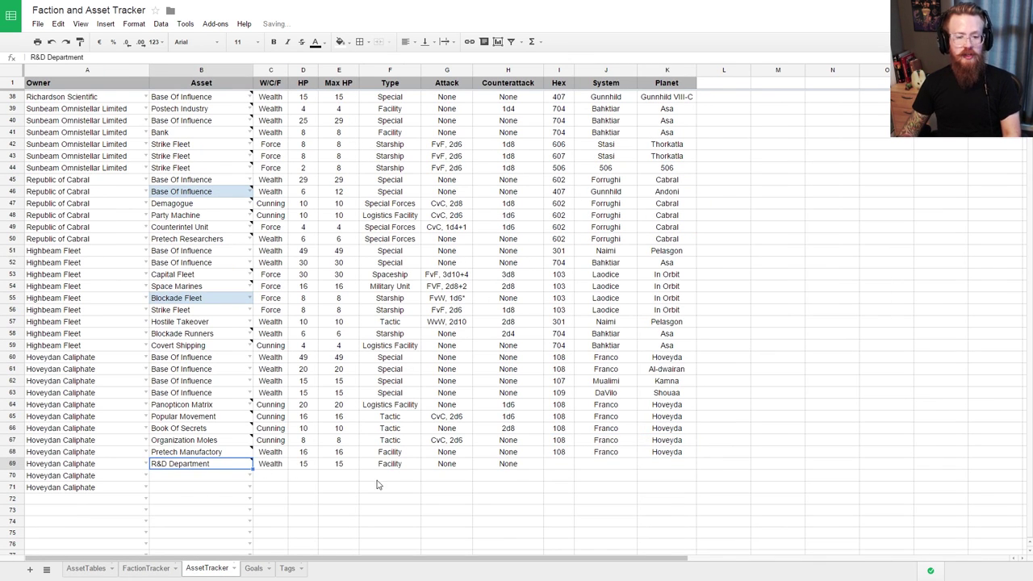
pyautogui.moveTo(568, 452); pyautogui.dragTo(691, 463)
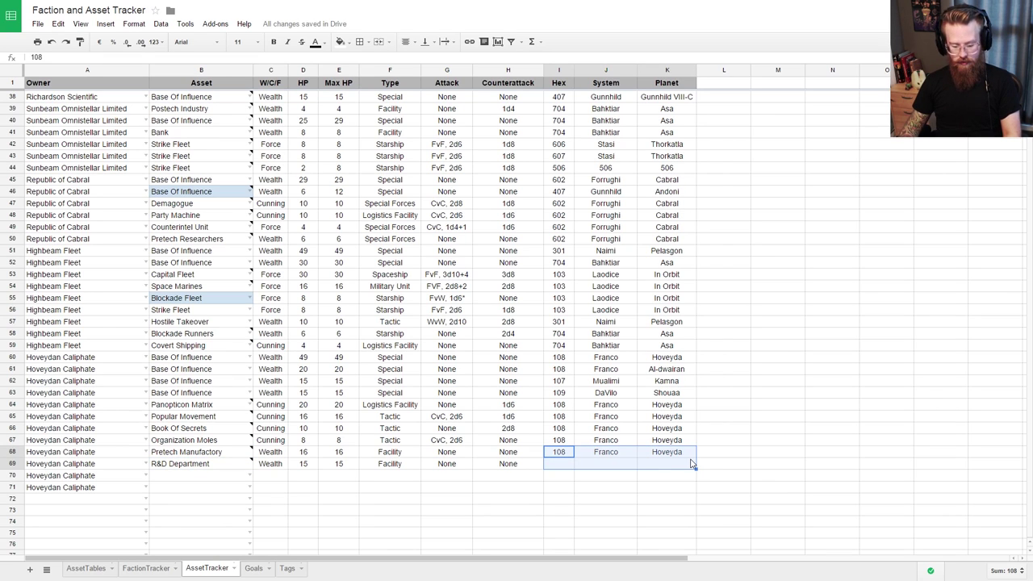
pyautogui.hotkey('ctrl', 'd')
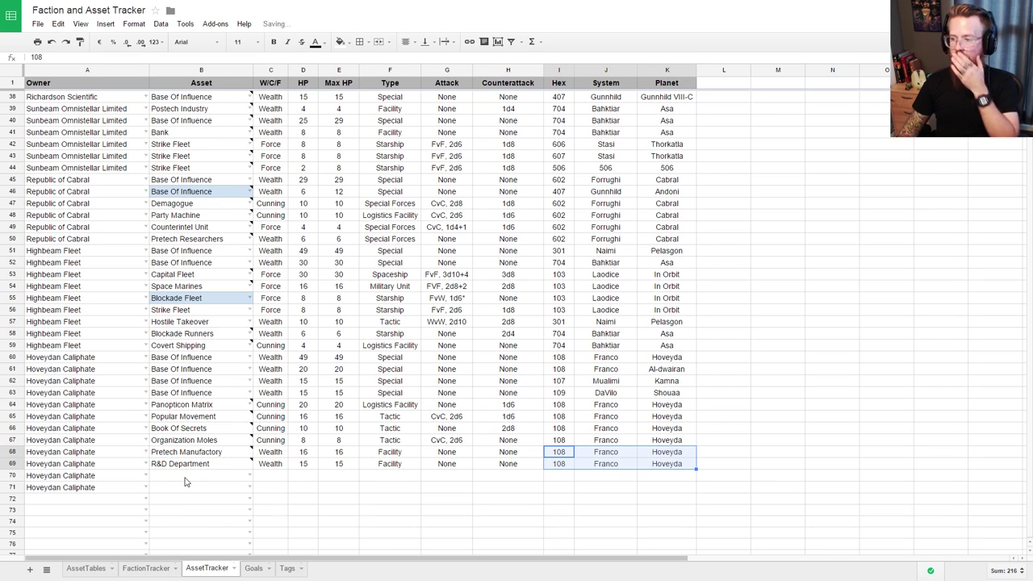
# Step: Copy Psychic Assassins from the Force 5 assets in AssetTables into the Asset cell of row 70 on the AssetTracker sheet
pyautogui.click(87, 568)
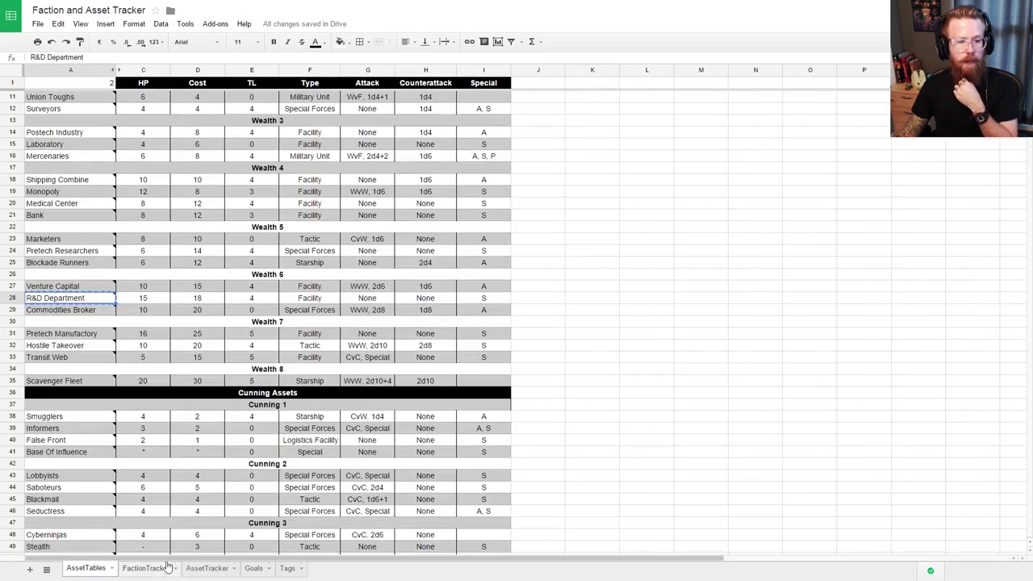
pyautogui.click(137, 568)
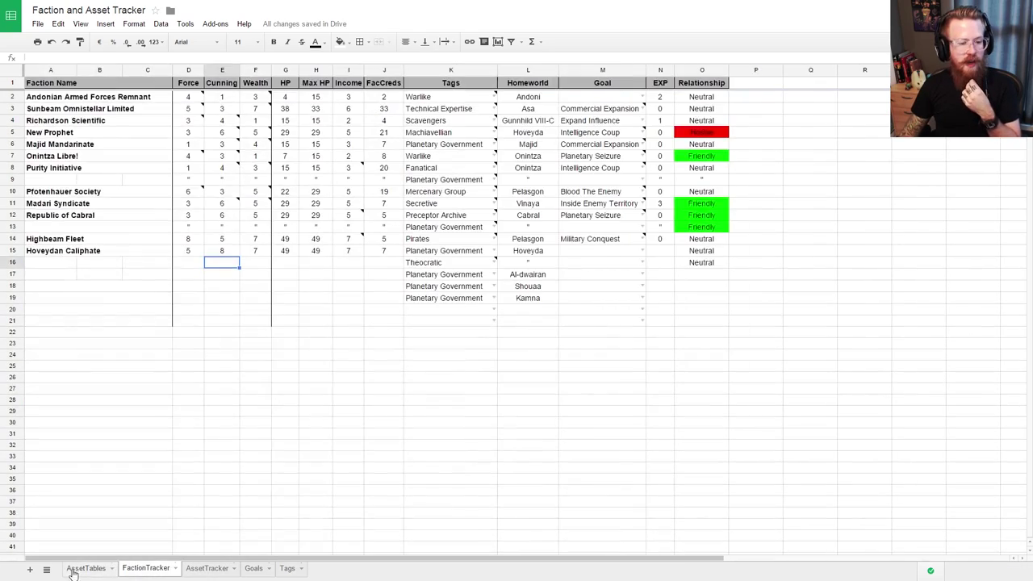
pyautogui.click(78, 568)
pyautogui.scroll(-10, 148, 460)
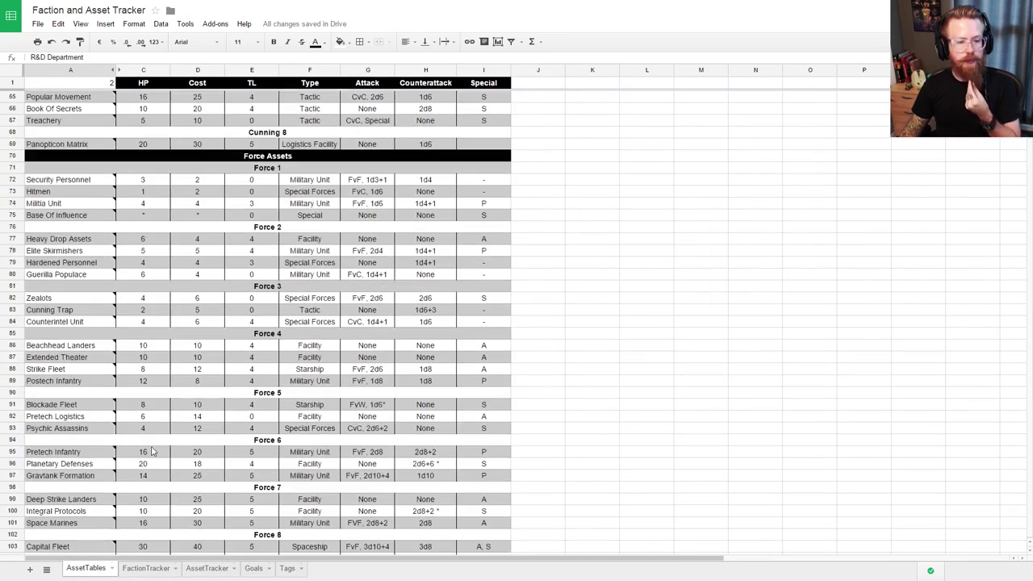
pyautogui.scroll(-1, 152, 452)
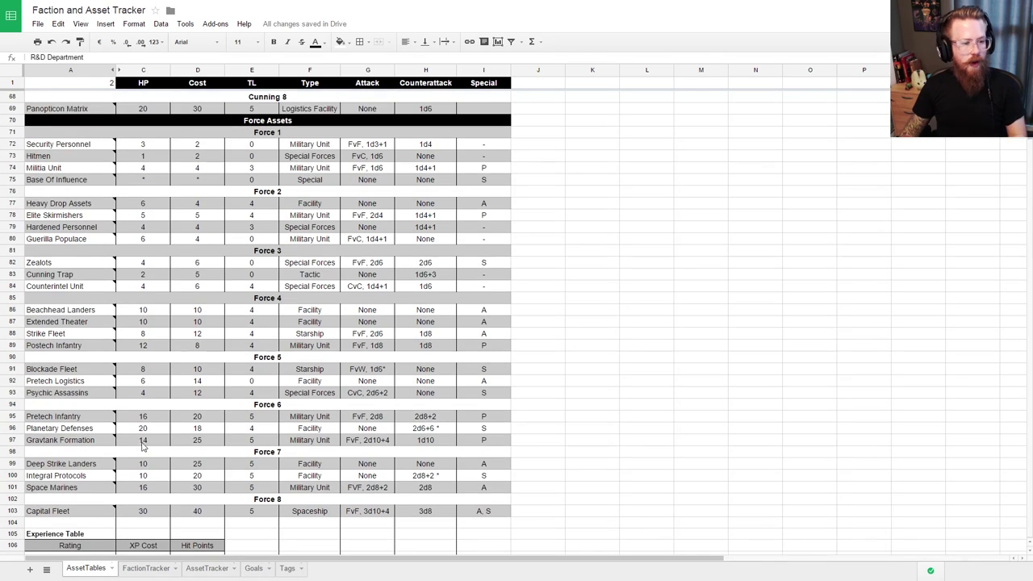
pyautogui.click(69, 391)
pyautogui.click(146, 568)
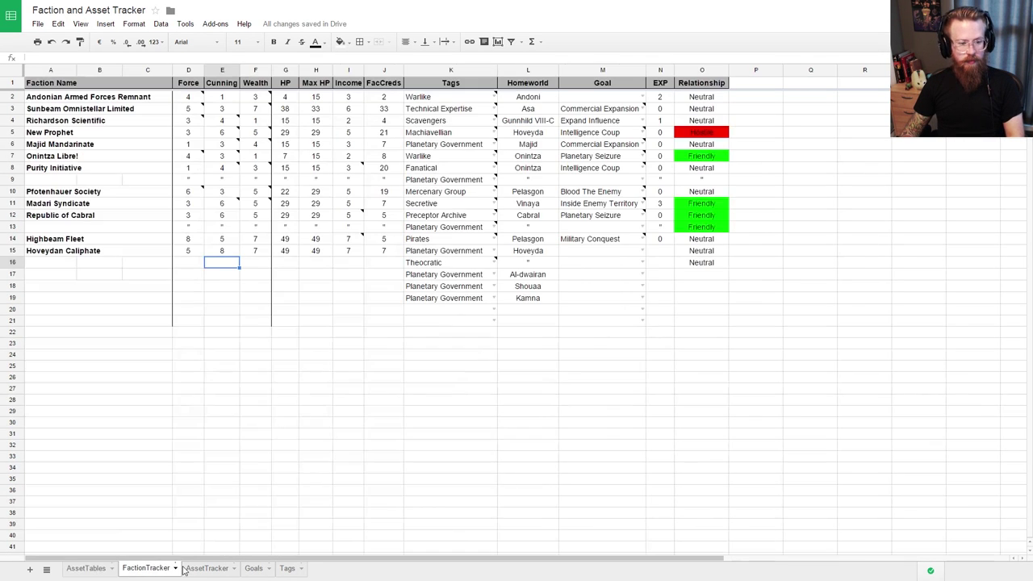
pyautogui.click(204, 568)
pyautogui.click(194, 476)
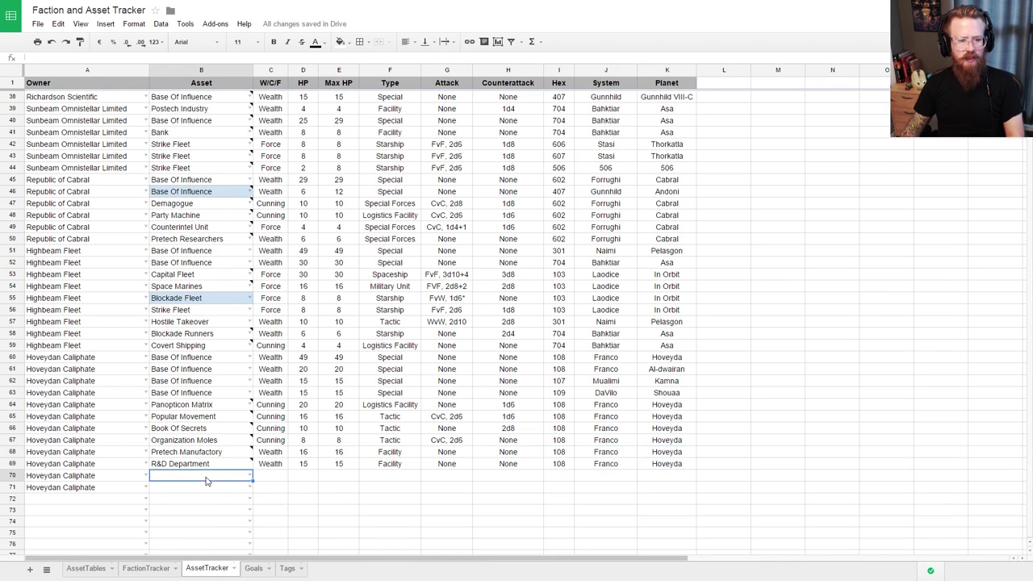
pyautogui.write('Psychic Assassins')
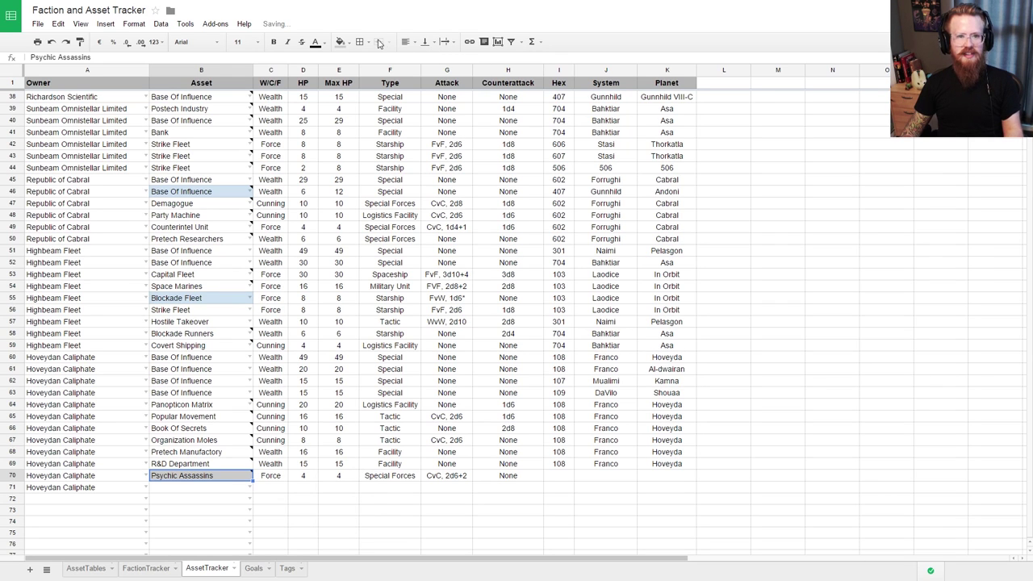
# Step: Give the Psychic Assassins cell in row 70 a white fill
pyautogui.click(351, 47)
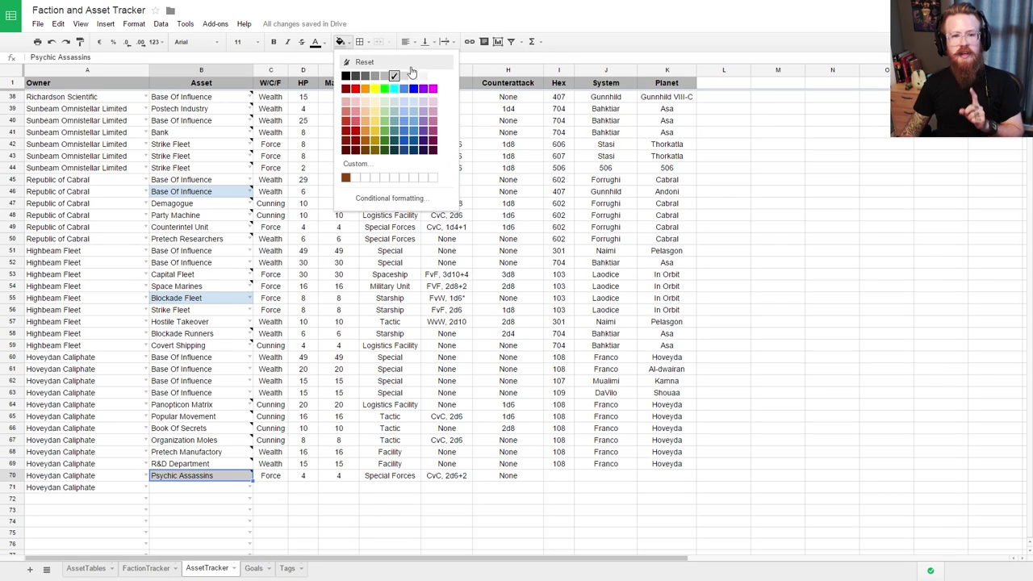
pyautogui.click(435, 79)
# Step: Copy Extended Theater from the Force 4 assets in AssetTables into the Asset cell of row 71 on the AssetTracker sheet
pyautogui.click(203, 488)
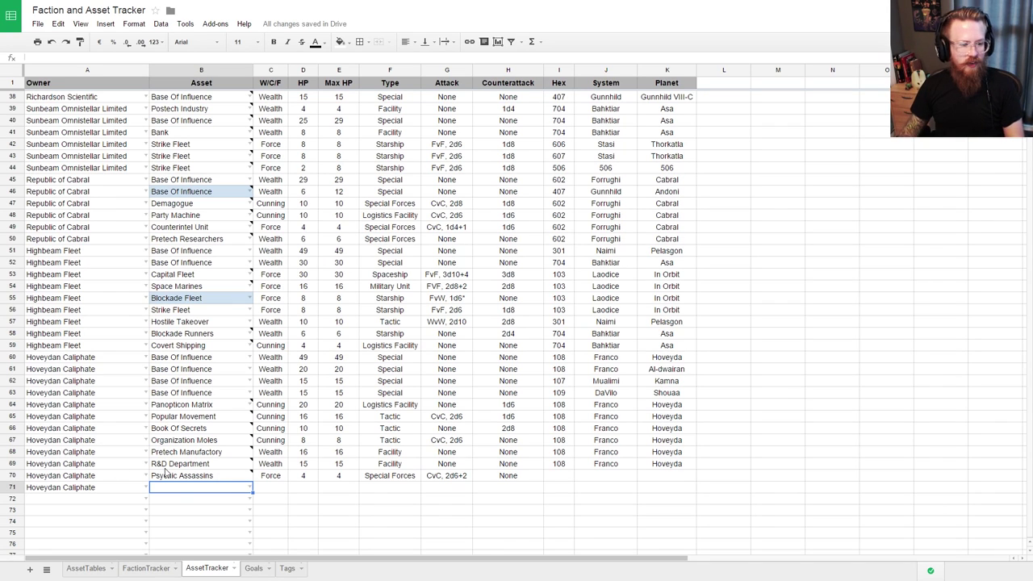
pyautogui.click(104, 570)
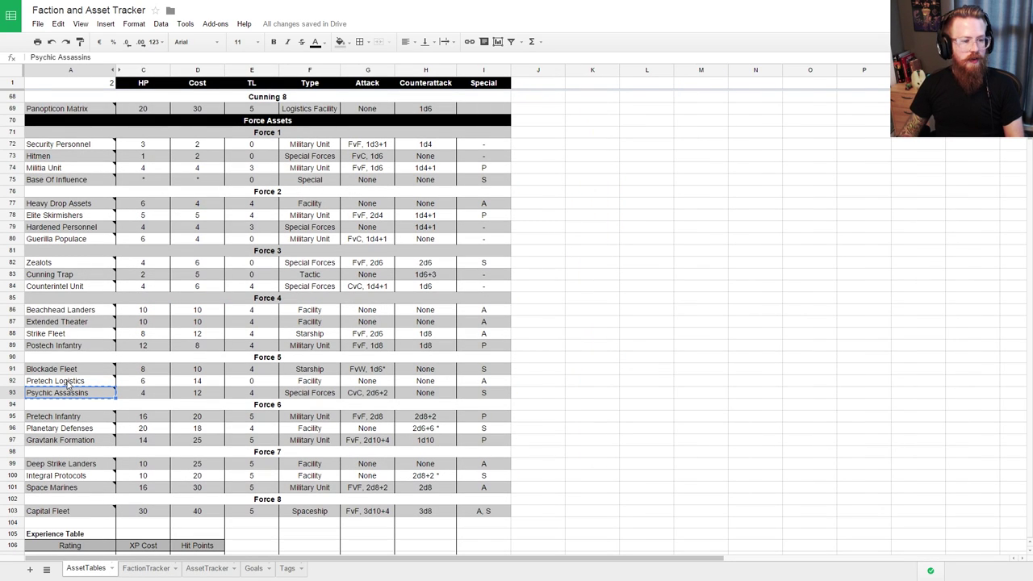
pyautogui.click(62, 337)
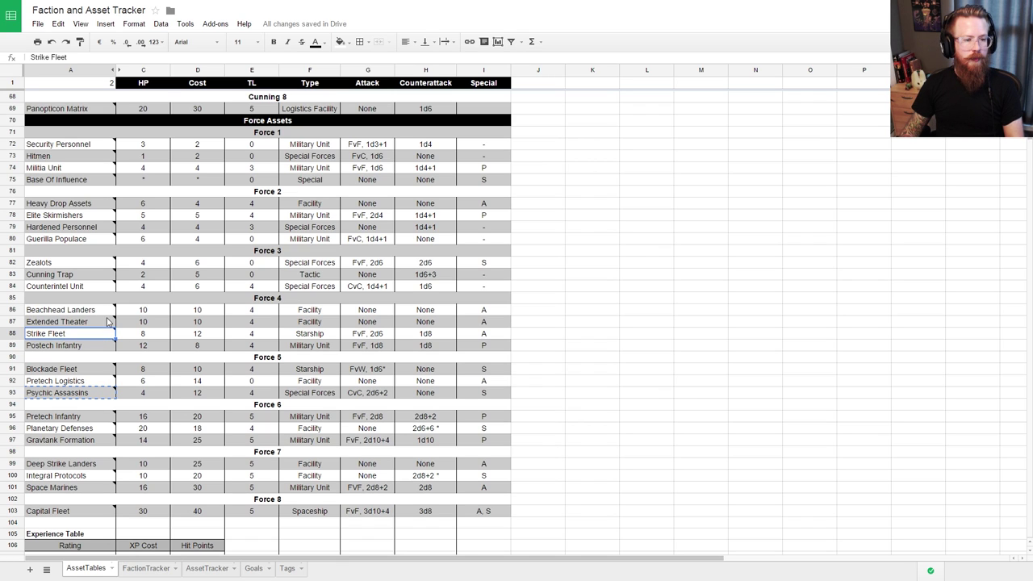
pyautogui.click(112, 321)
pyautogui.scroll(-1, 200, 364)
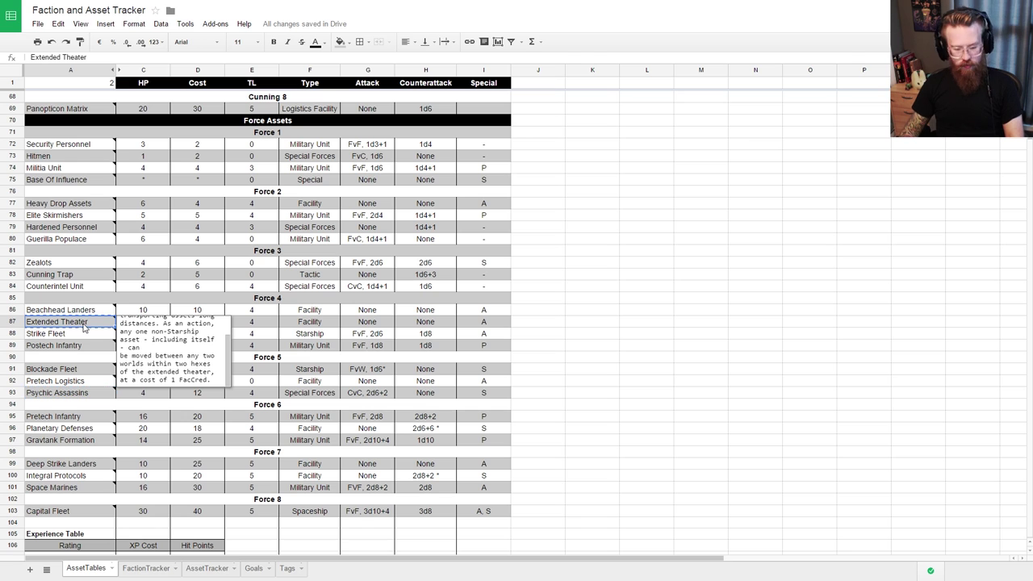
pyautogui.click(561, 345)
pyautogui.click(146, 568)
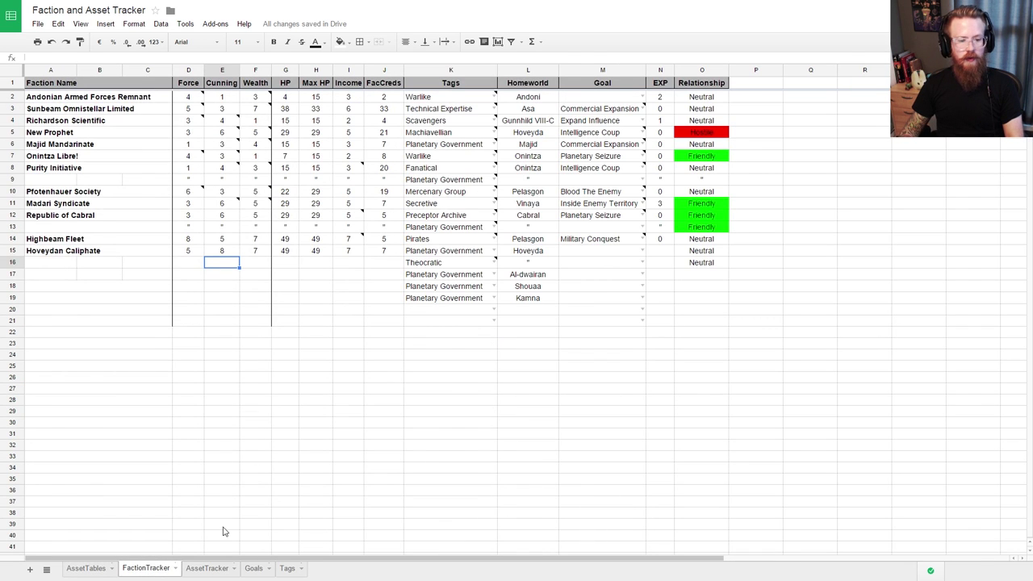
pyautogui.click(207, 568)
pyautogui.write('Extended Theater')
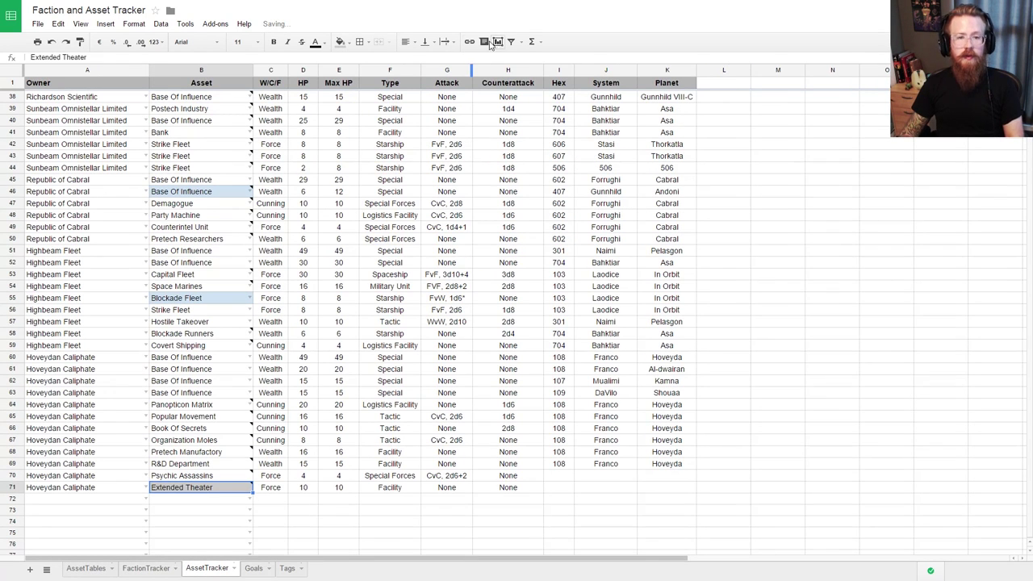
# Step: Fill 108, Franco and Hoveyda down from row 69 through row 71, and give the Extended Theater cell a white fill
pyautogui.moveTo(567, 465); pyautogui.dragTo(664, 492)
pyautogui.hotkey('ctrl', 'd')
pyautogui.click(528, 500)
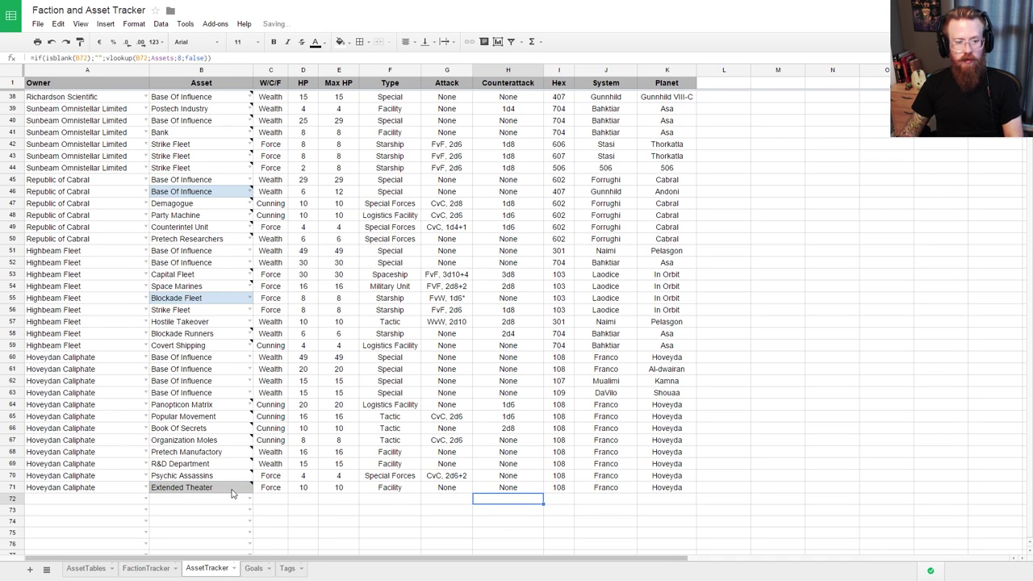
pyautogui.click(232, 490)
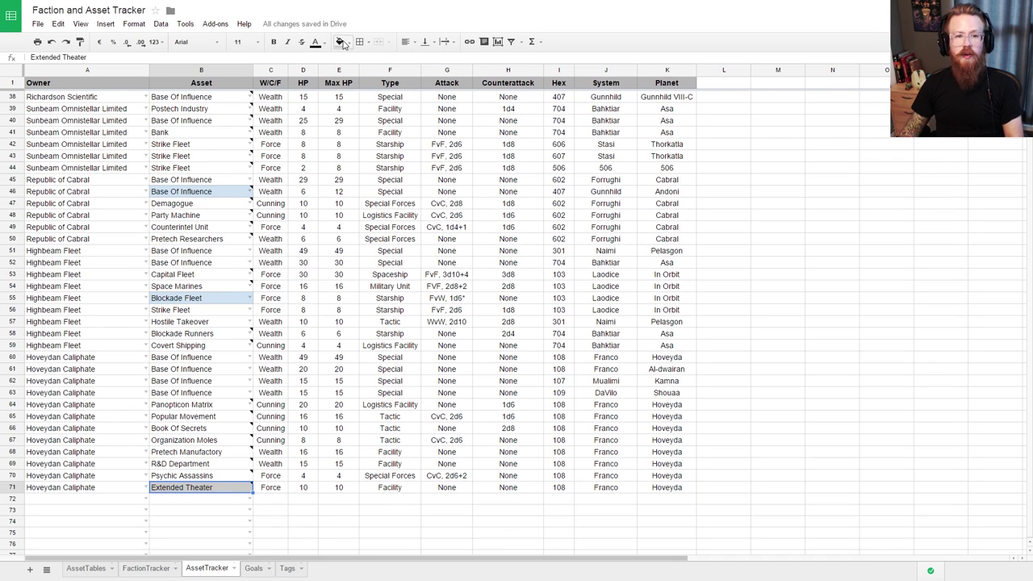
pyautogui.click(341, 42)
pyautogui.click(430, 81)
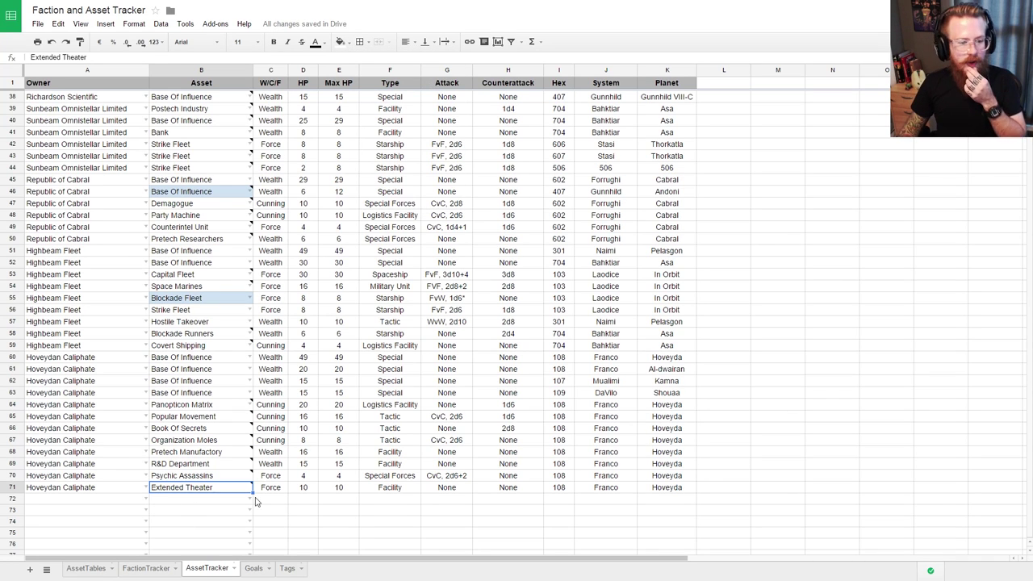
pyautogui.click(303, 488)
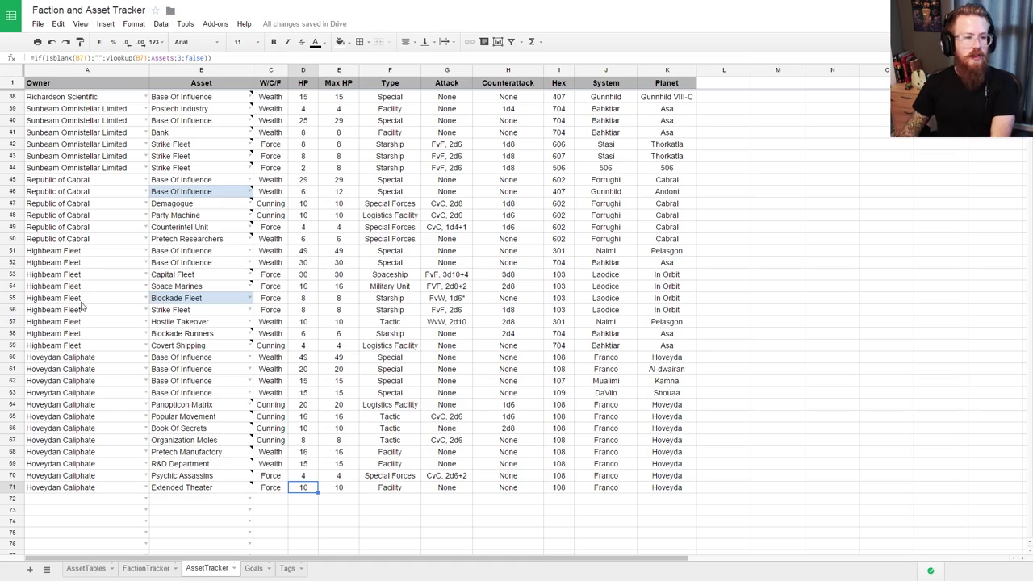
pyautogui.moveTo(75, 254); pyautogui.dragTo(84, 498)
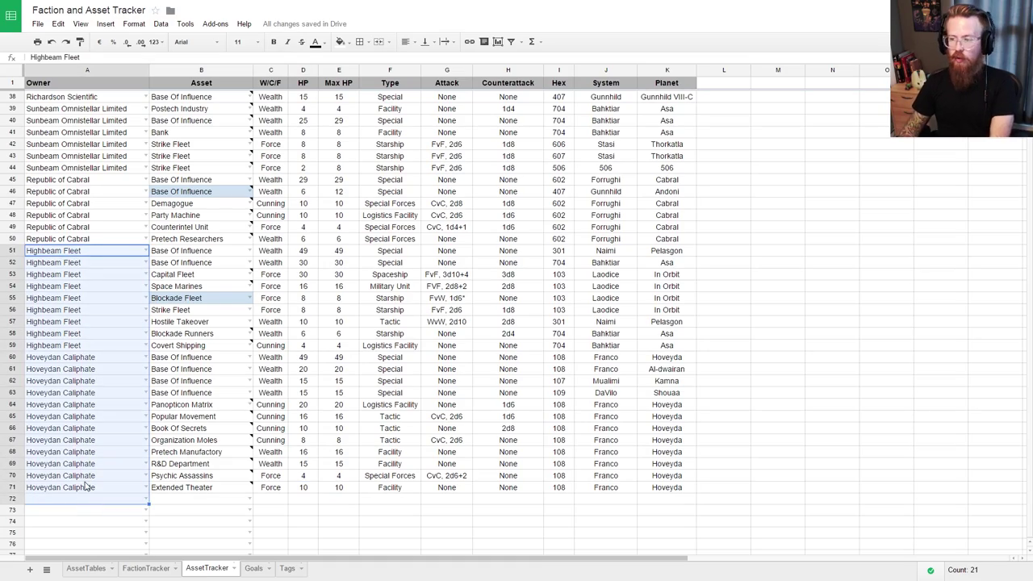
pyautogui.click(85, 485)
pyautogui.scroll(10, 84, 485)
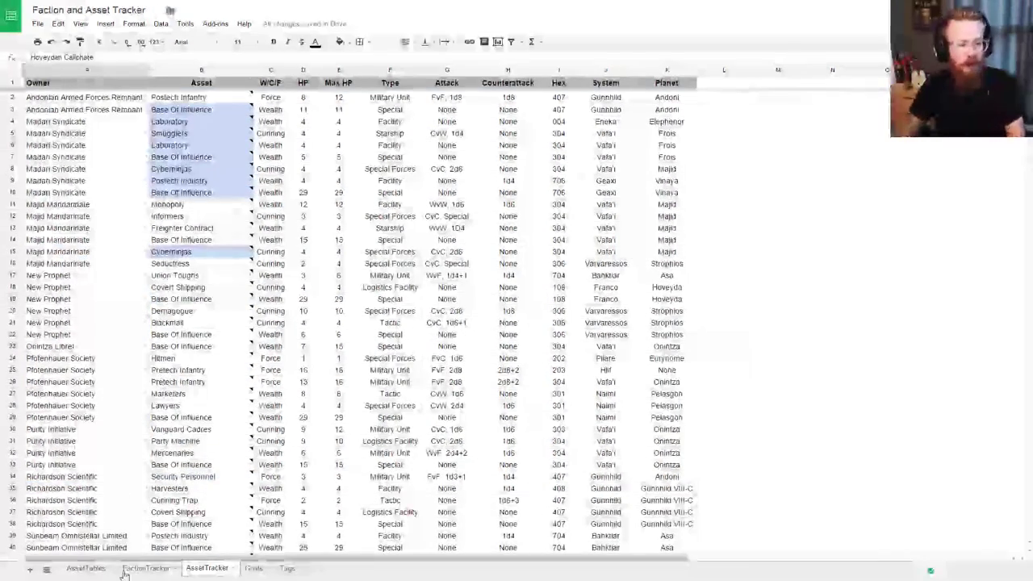
pyautogui.click(129, 569)
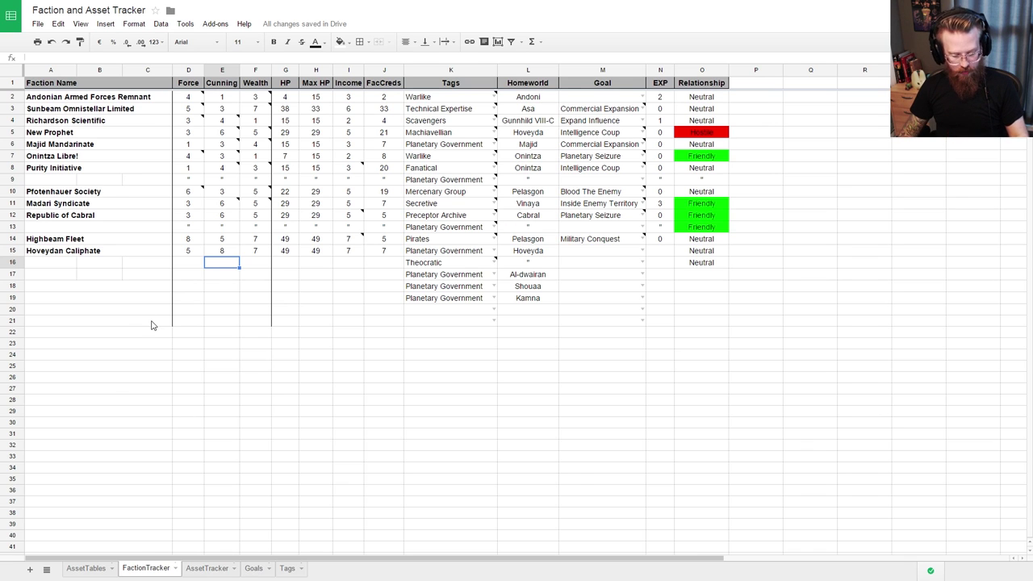
# Step: Switch to the FACTION TURNS spreadsheet and select the Turn Eight FACTION ADDED cells of Sunbeam Omnistellar Ltd., Highbeam Fleet and Hoveydan Caliphate
pyautogui.hotkey('ctrl', 'Tab')
pyautogui.hotkey('ctrl', 'Tab')
pyautogui.hotkey('ctrl', 'Tab')
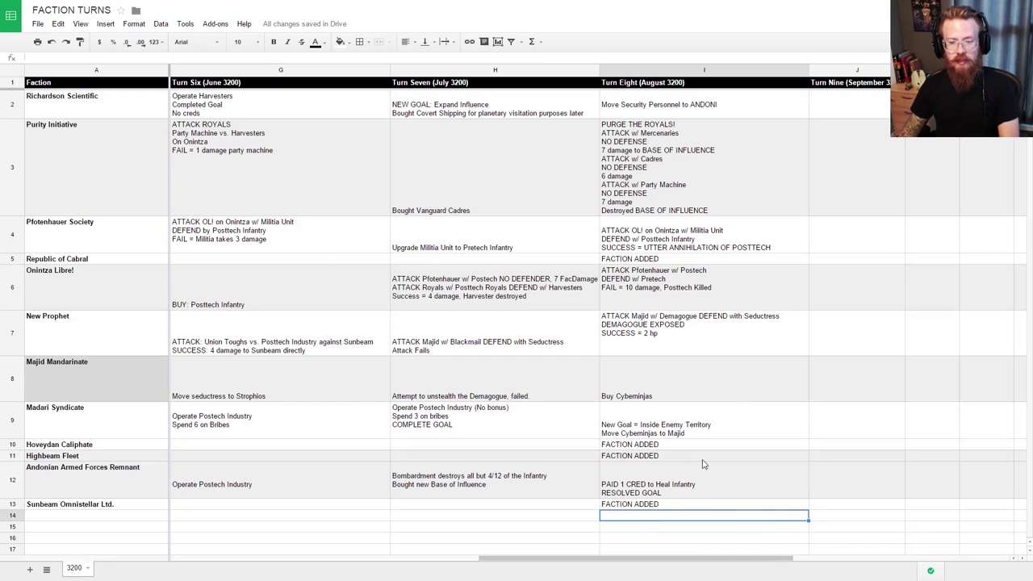
pyautogui.click(702, 467)
pyautogui.click(654, 505)
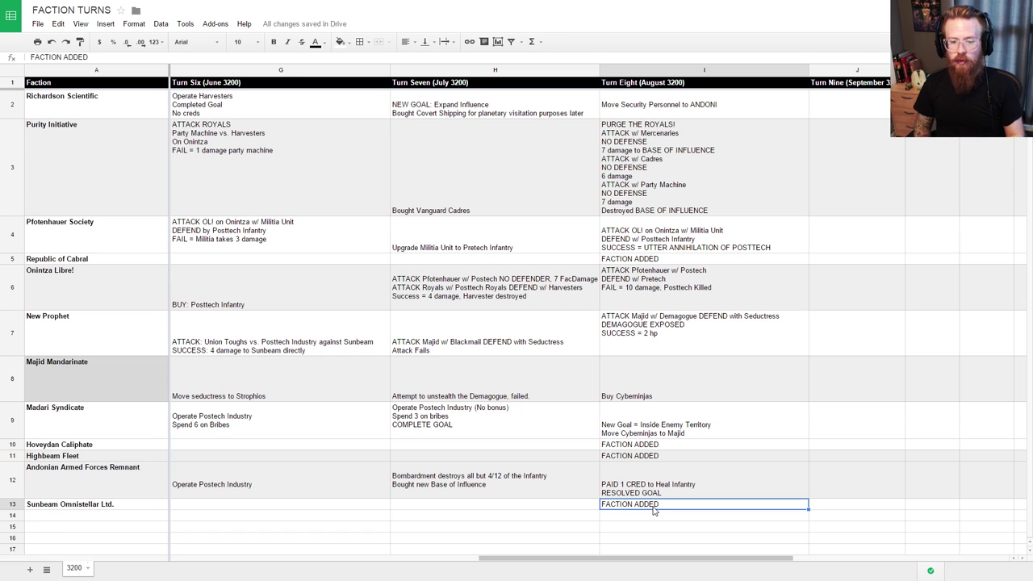
pyautogui.write('FACTION ADDED')
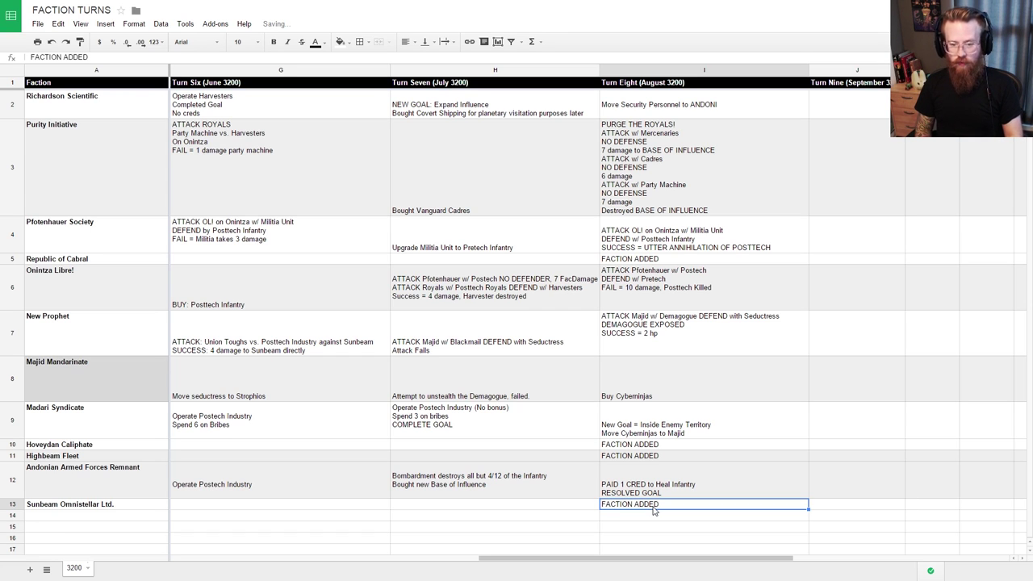
pyautogui.keyDown('ctrl'); pyautogui.click(679, 457); pyautogui.keyUp('ctrl')
pyautogui.keyDown('ctrl'); pyautogui.click(688, 443); pyautogui.keyUp('ctrl')
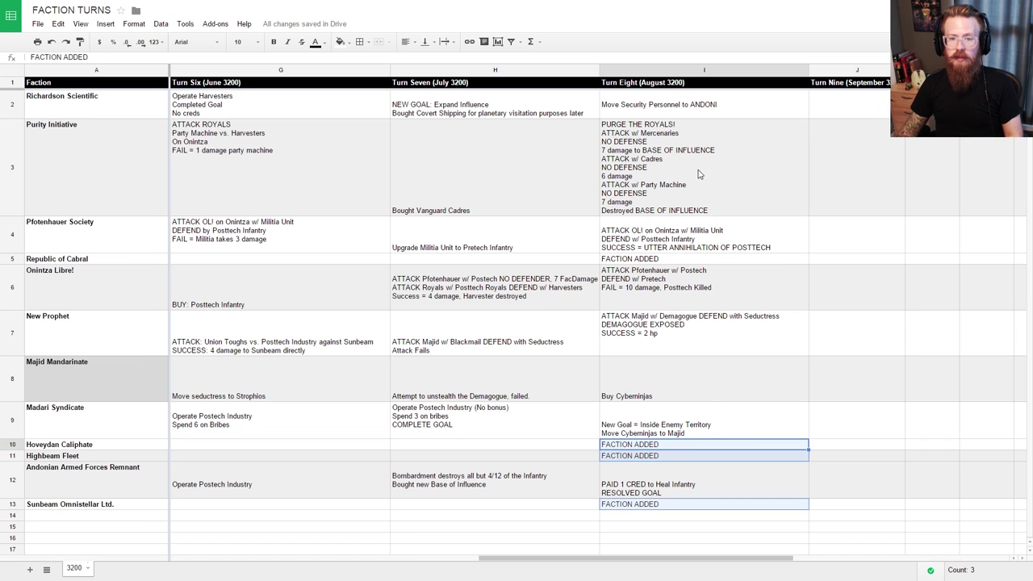
# Step: Copy FACTION ADDED from Turn Eight into the Turn Nine cells of Republic of Cabral and Sunbeam Omnistellar Ltd
pyautogui.click(659, 261)
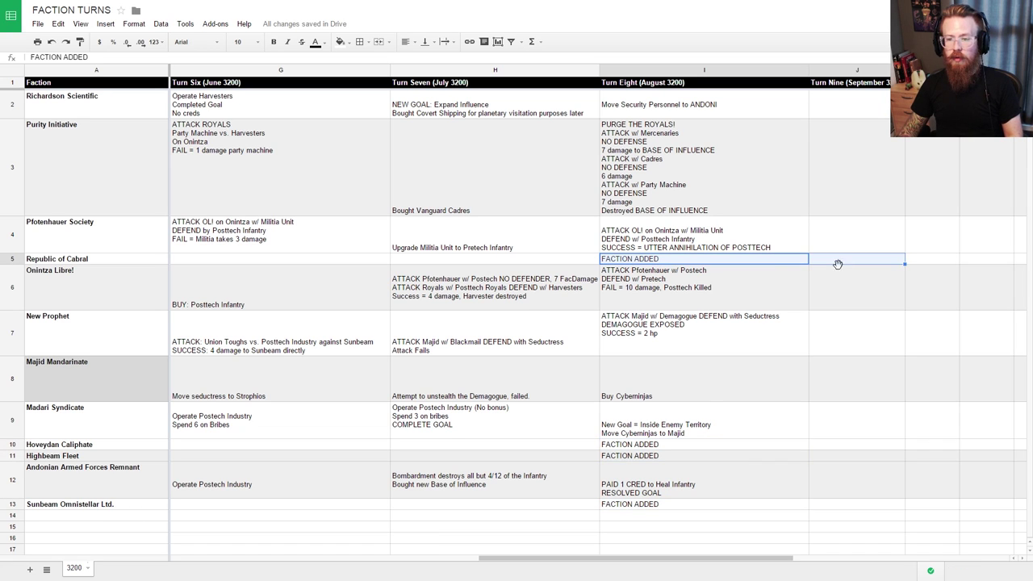
pyautogui.click(829, 260)
pyautogui.write('FACTION ADDED')
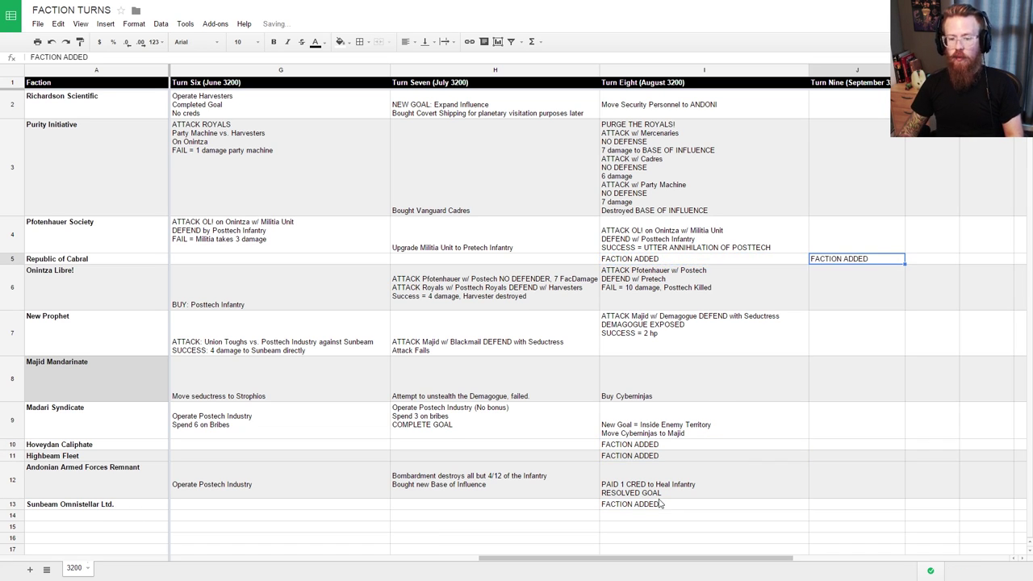
pyautogui.click(660, 505)
pyautogui.hotkey('ctrl', 'c')
pyautogui.click(826, 506)
pyautogui.hotkey('ctrl', 'v')
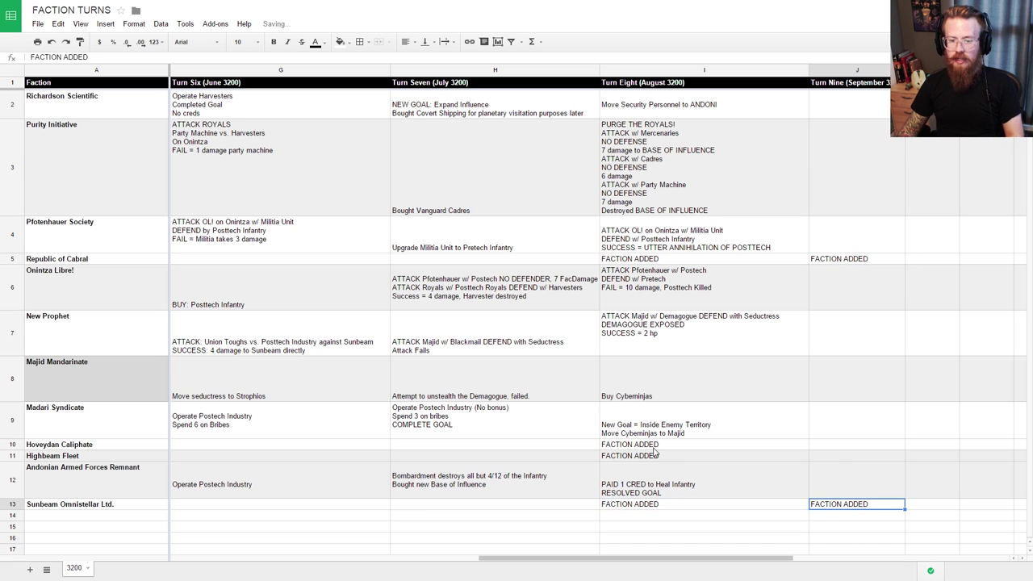
# Step: Copy FACTION ADDED from Turn Eight into the Turn Nine cells of Hoveydan Caliphate and Highbeam Fleet
pyautogui.click(654, 446)
pyautogui.click(835, 448)
pyautogui.hotkey('ctrl', 'v')
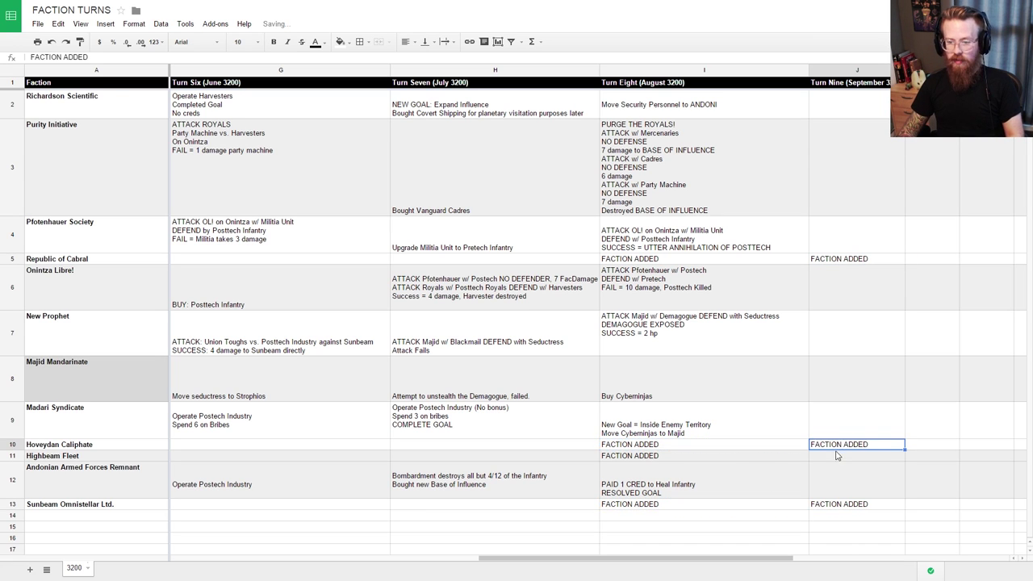
pyautogui.click(755, 457)
pyautogui.hotkey('ctrl', 'c')
pyautogui.click(834, 458)
pyautogui.hotkey('ctrl', 'v')
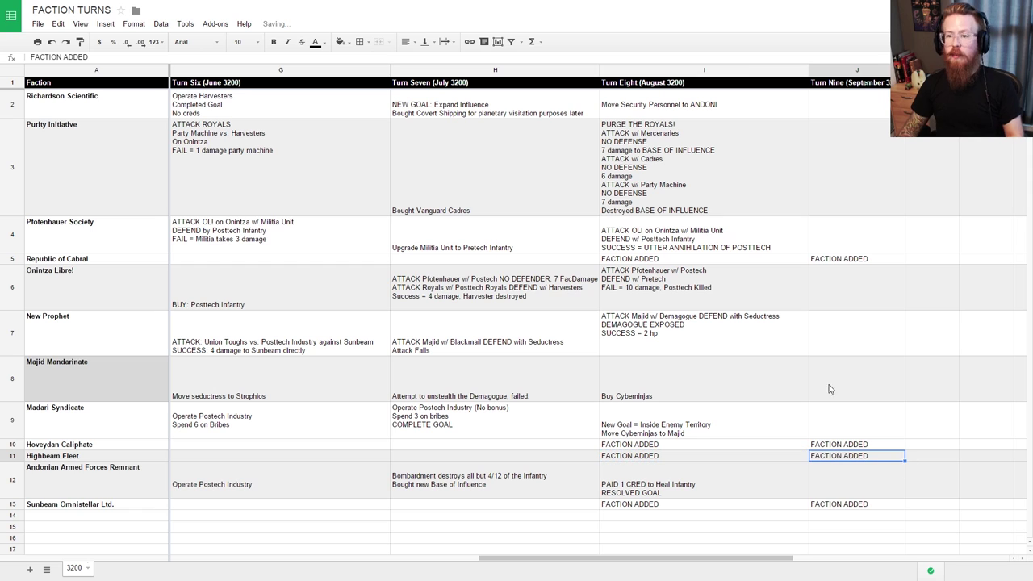
pyautogui.click(788, 184)
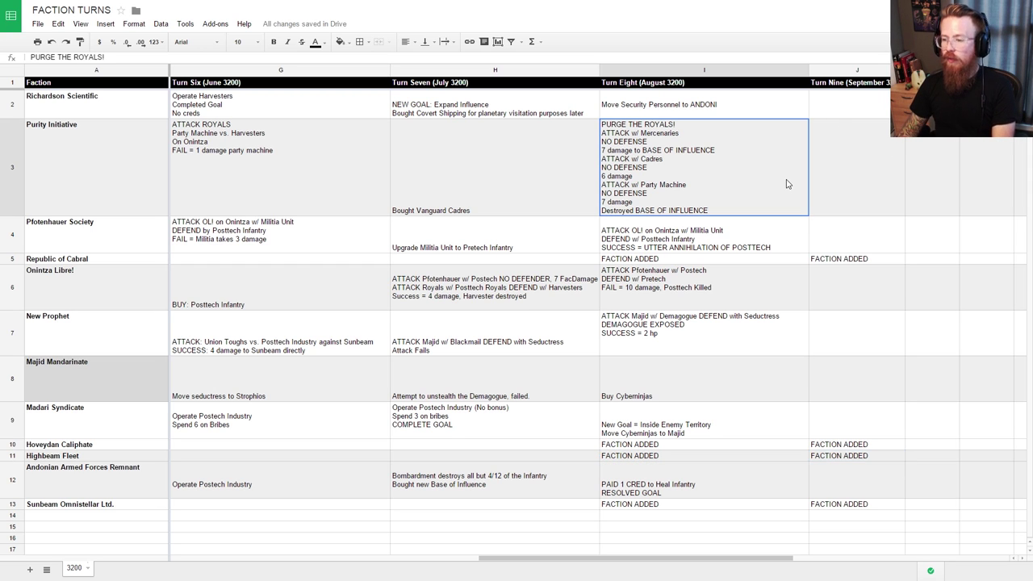